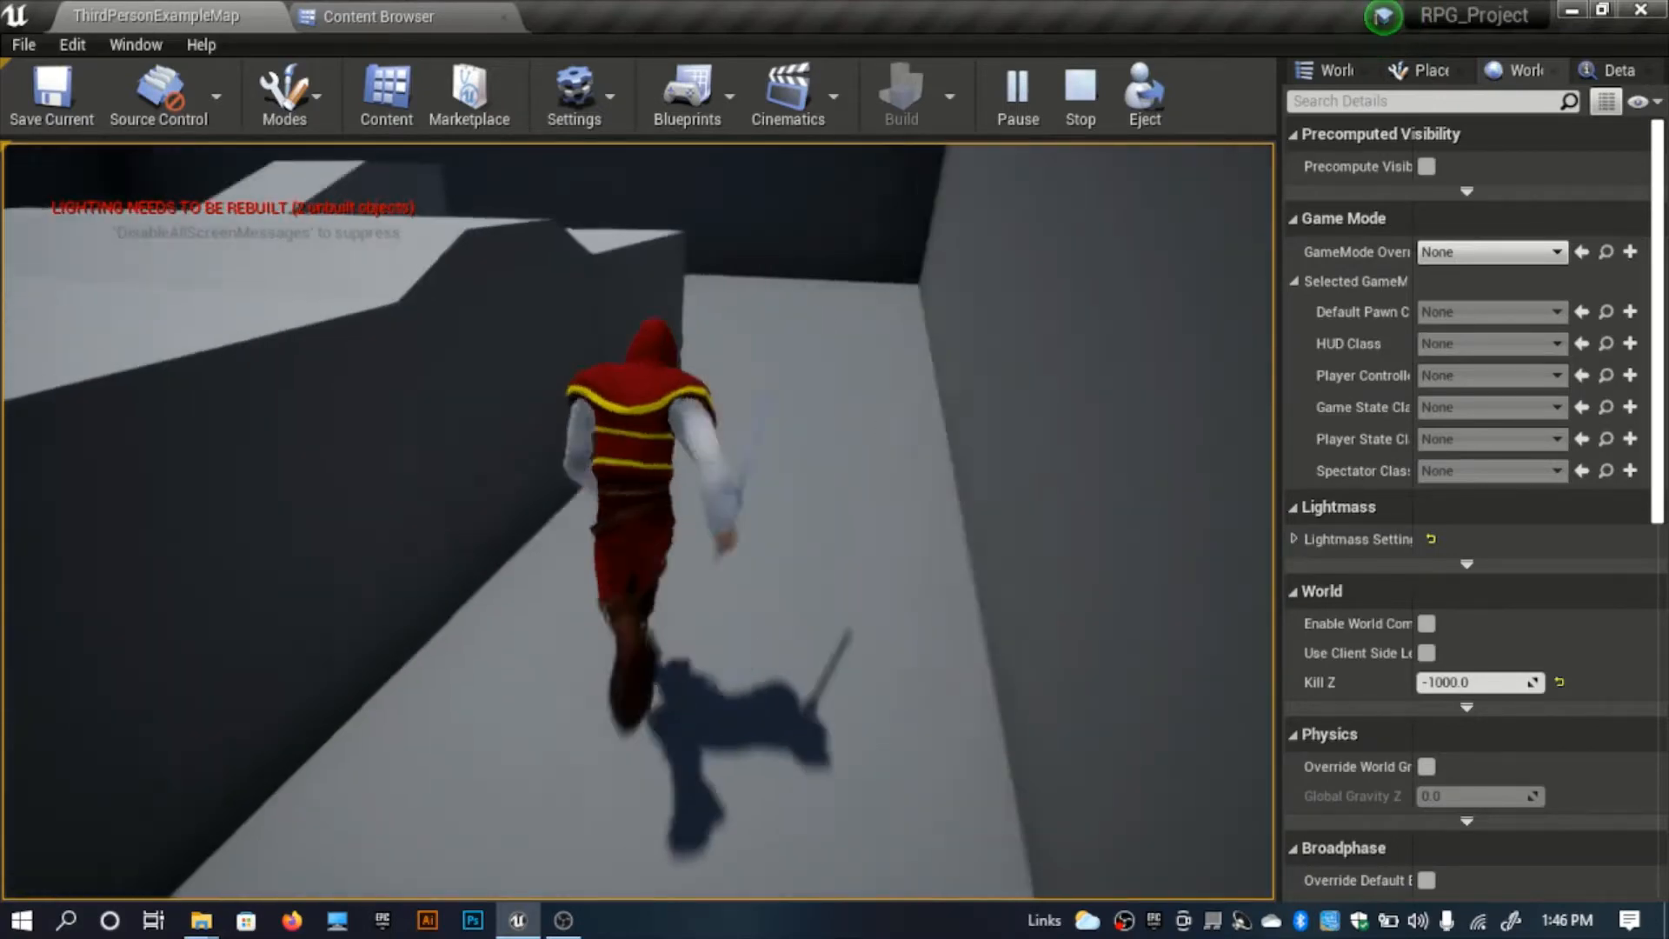
Play-test the knight in the level, repeatedly drawing and sheathing the sword while running and standing, and end the session.
{"action": "key", "text": "e"}
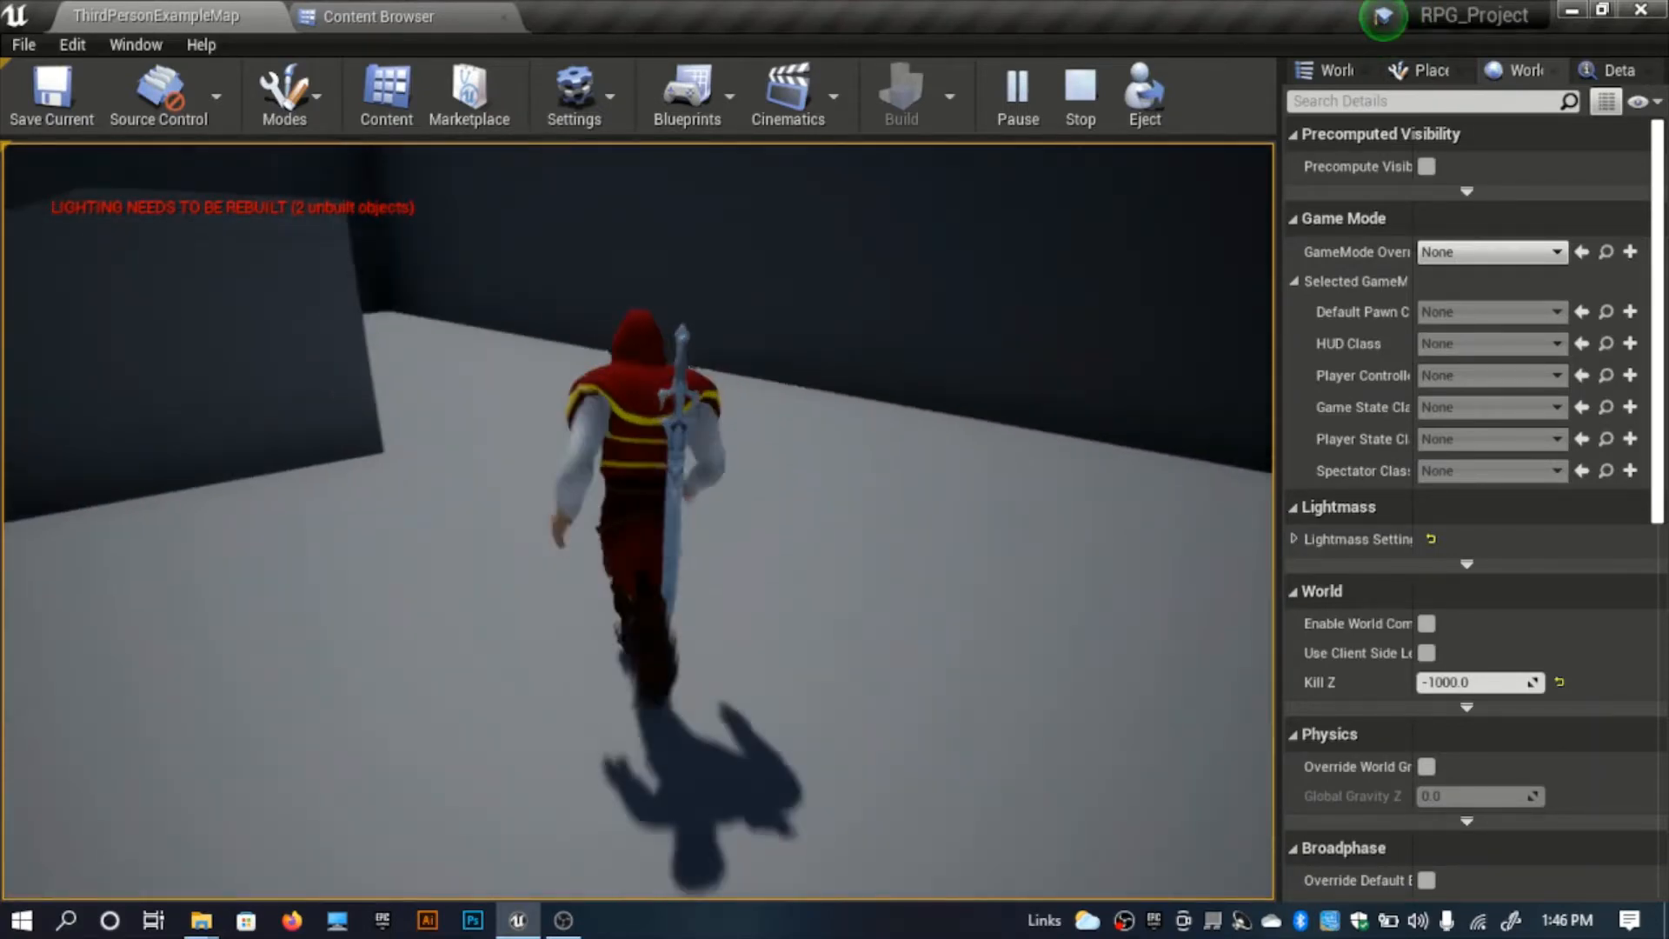
{"action": "key", "text": "e"}
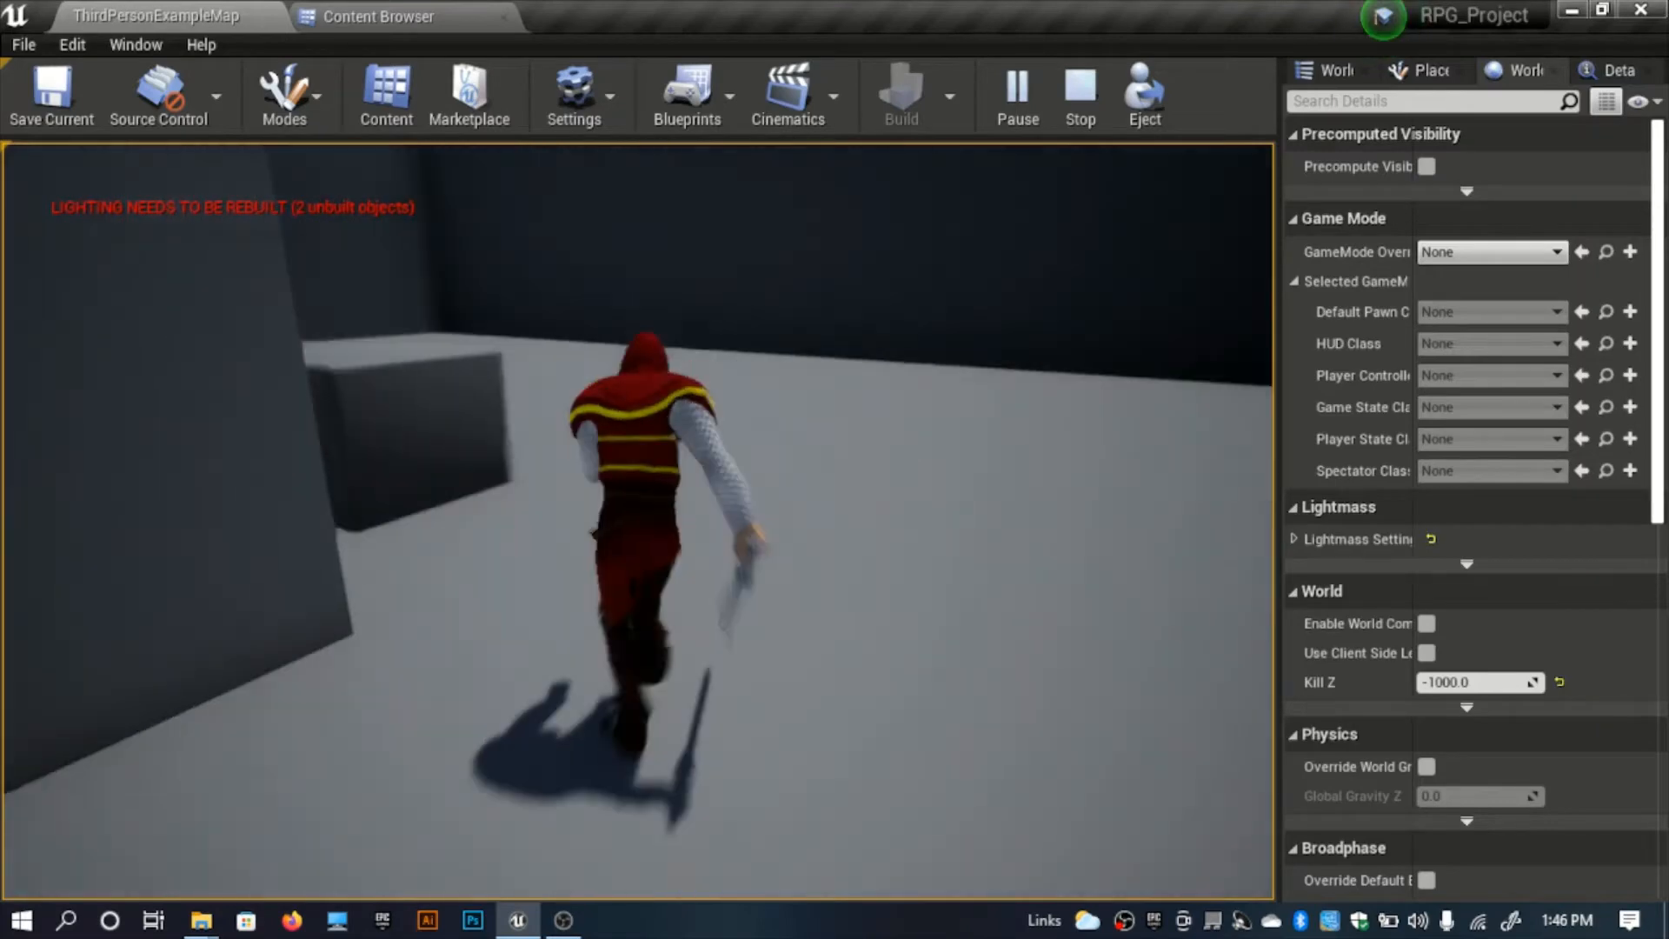
{"action": "key", "text": "e"}
{"action": "key", "text": "e"}
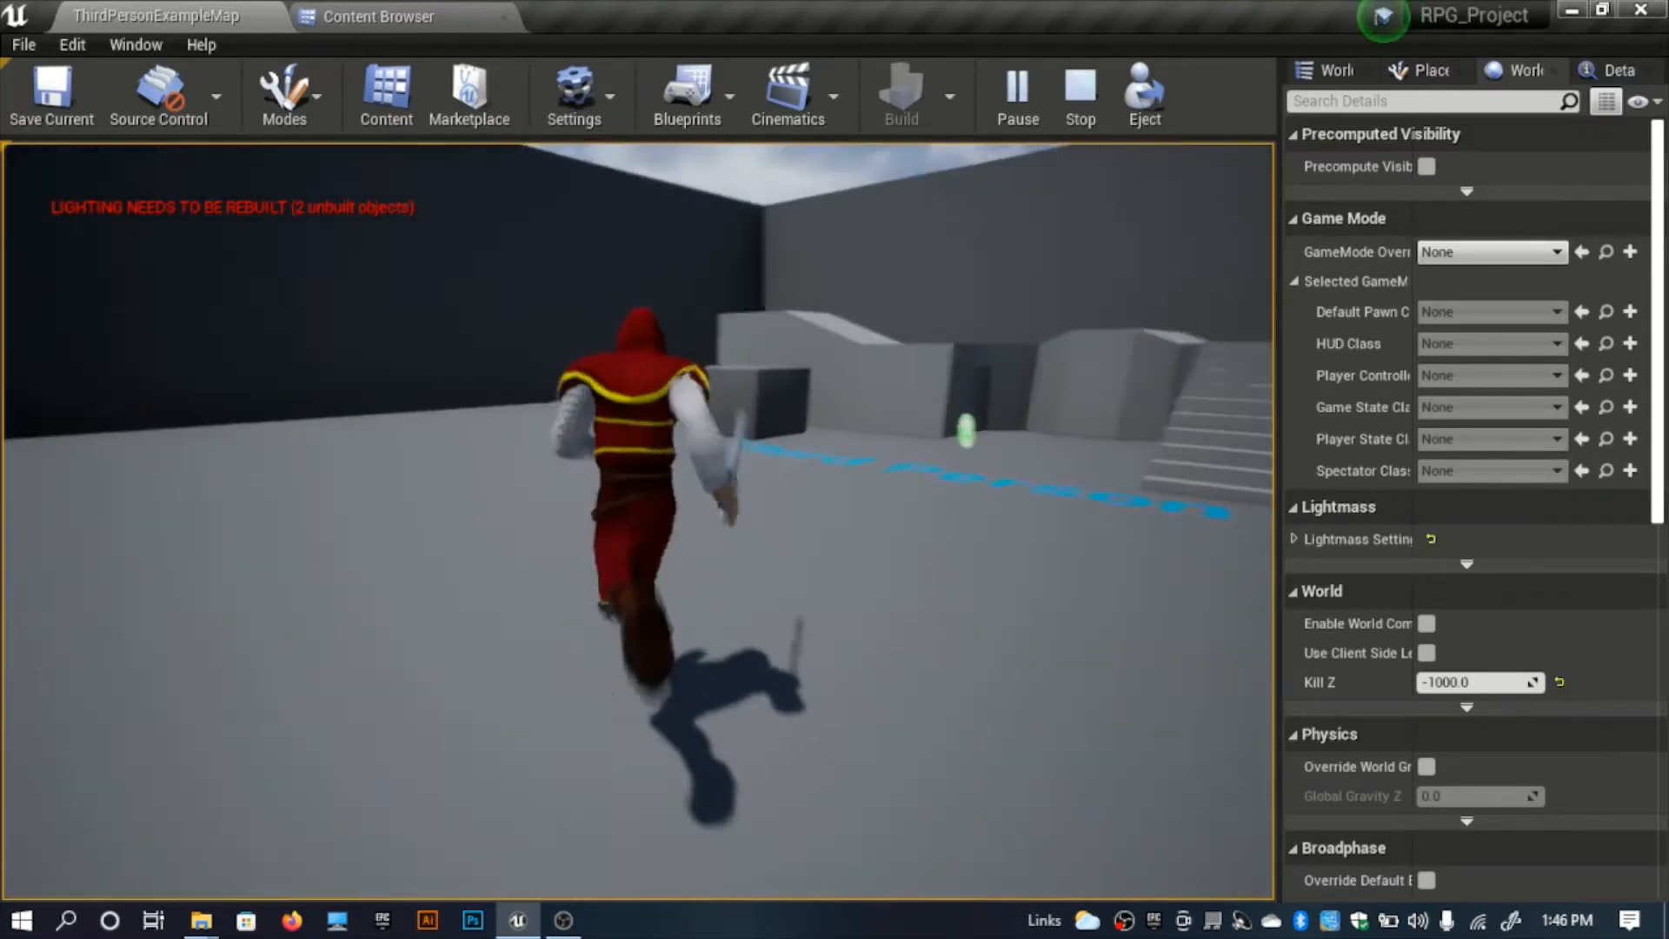
{"action": "key", "text": "e"}
{"action": "key", "text": "e"}
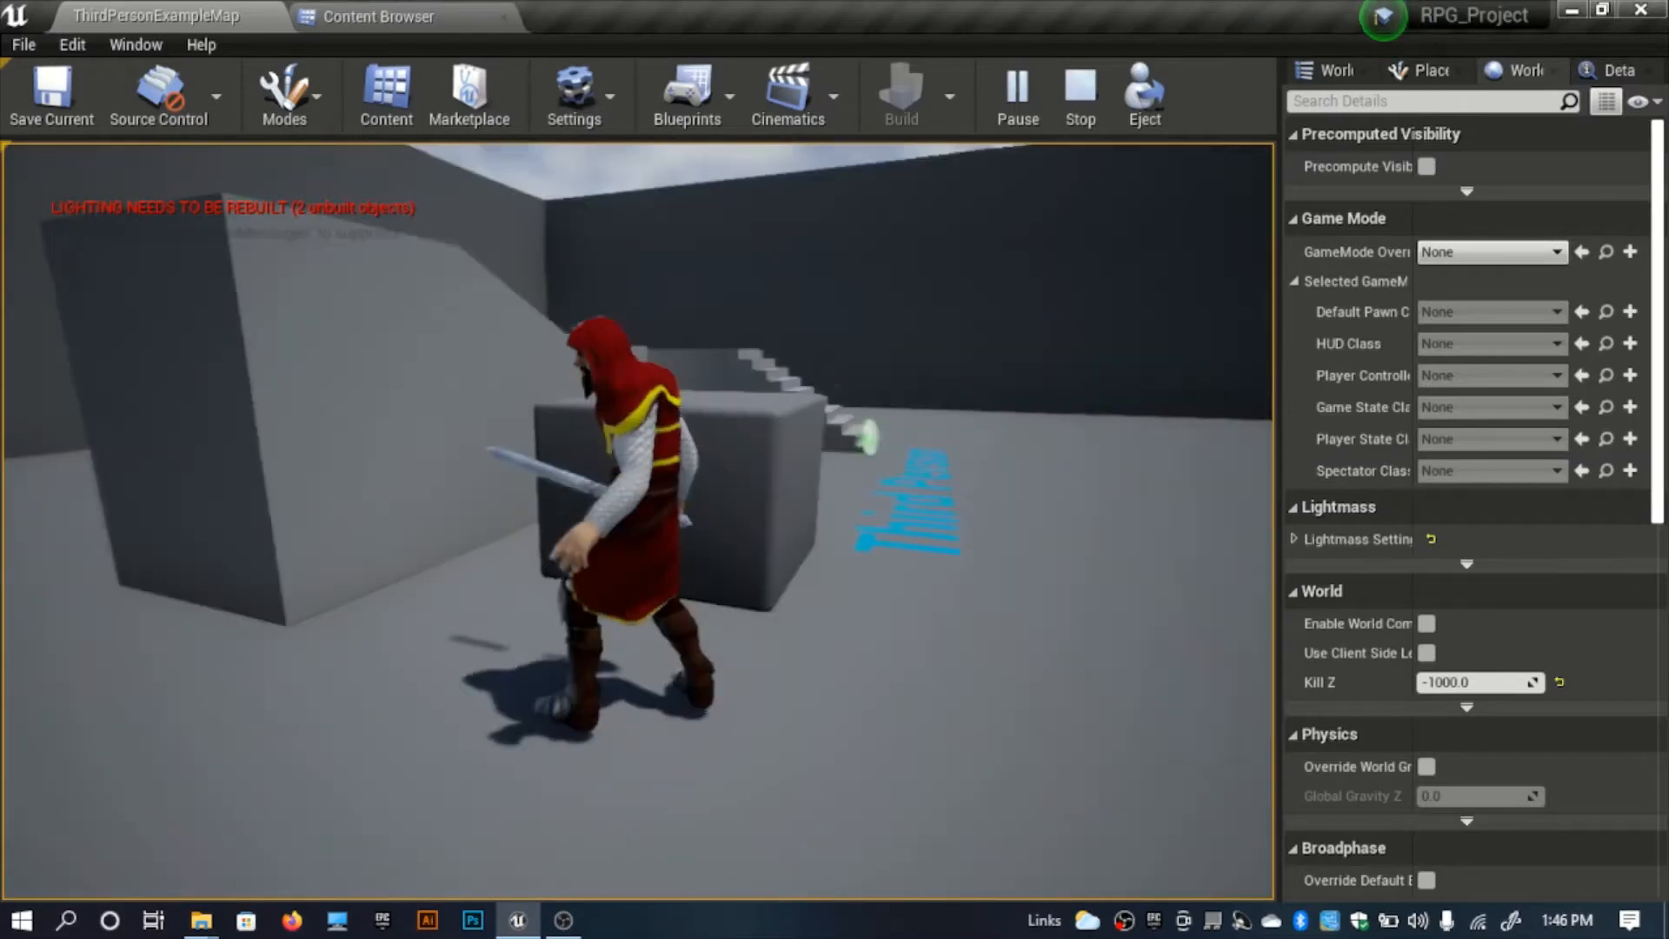
{"action": "key", "text": "w"}
{"action": "key", "text": "e"}
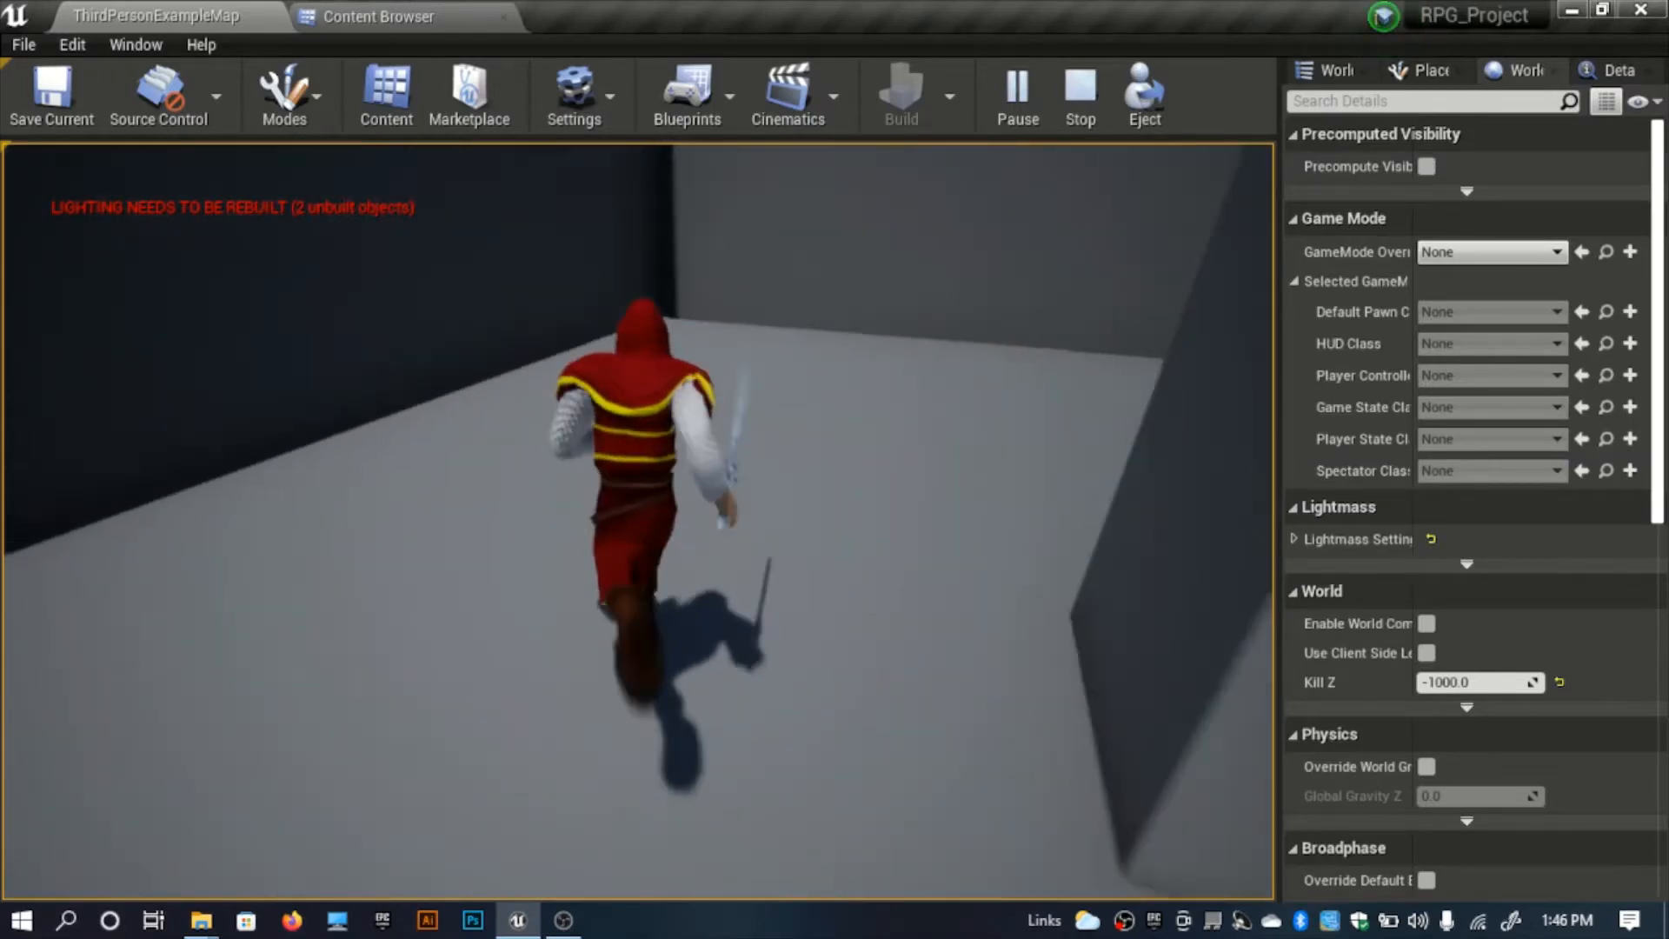
{"action": "key", "text": "s"}
{"action": "key", "text": "w"}
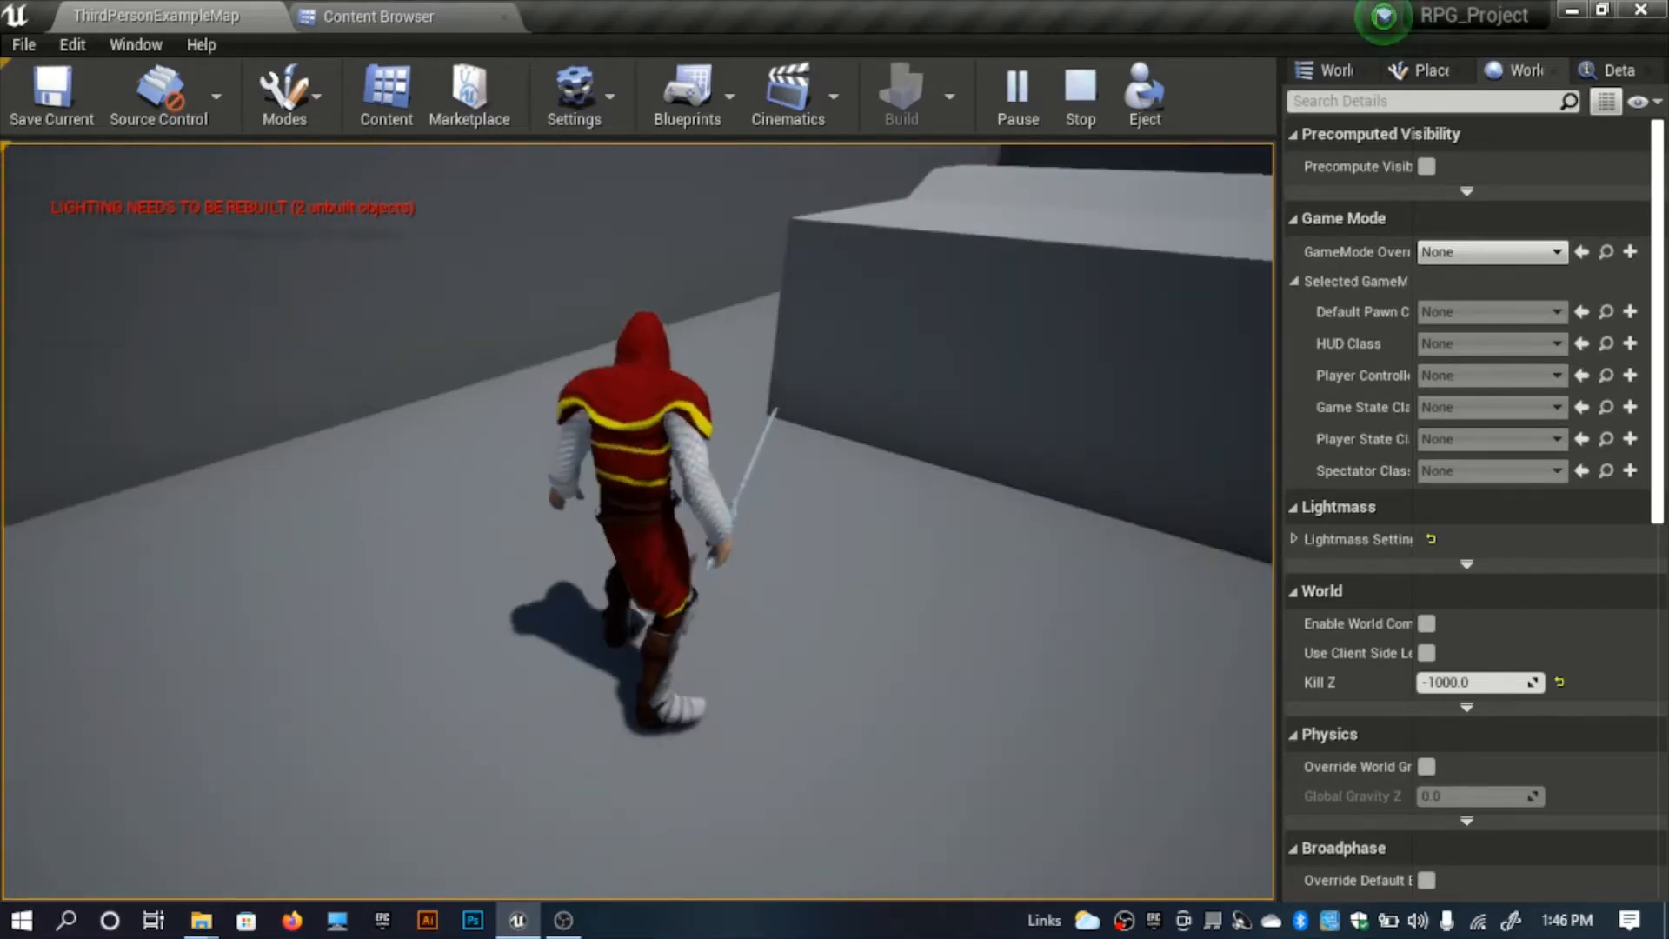
{"action": "key", "text": "w"}
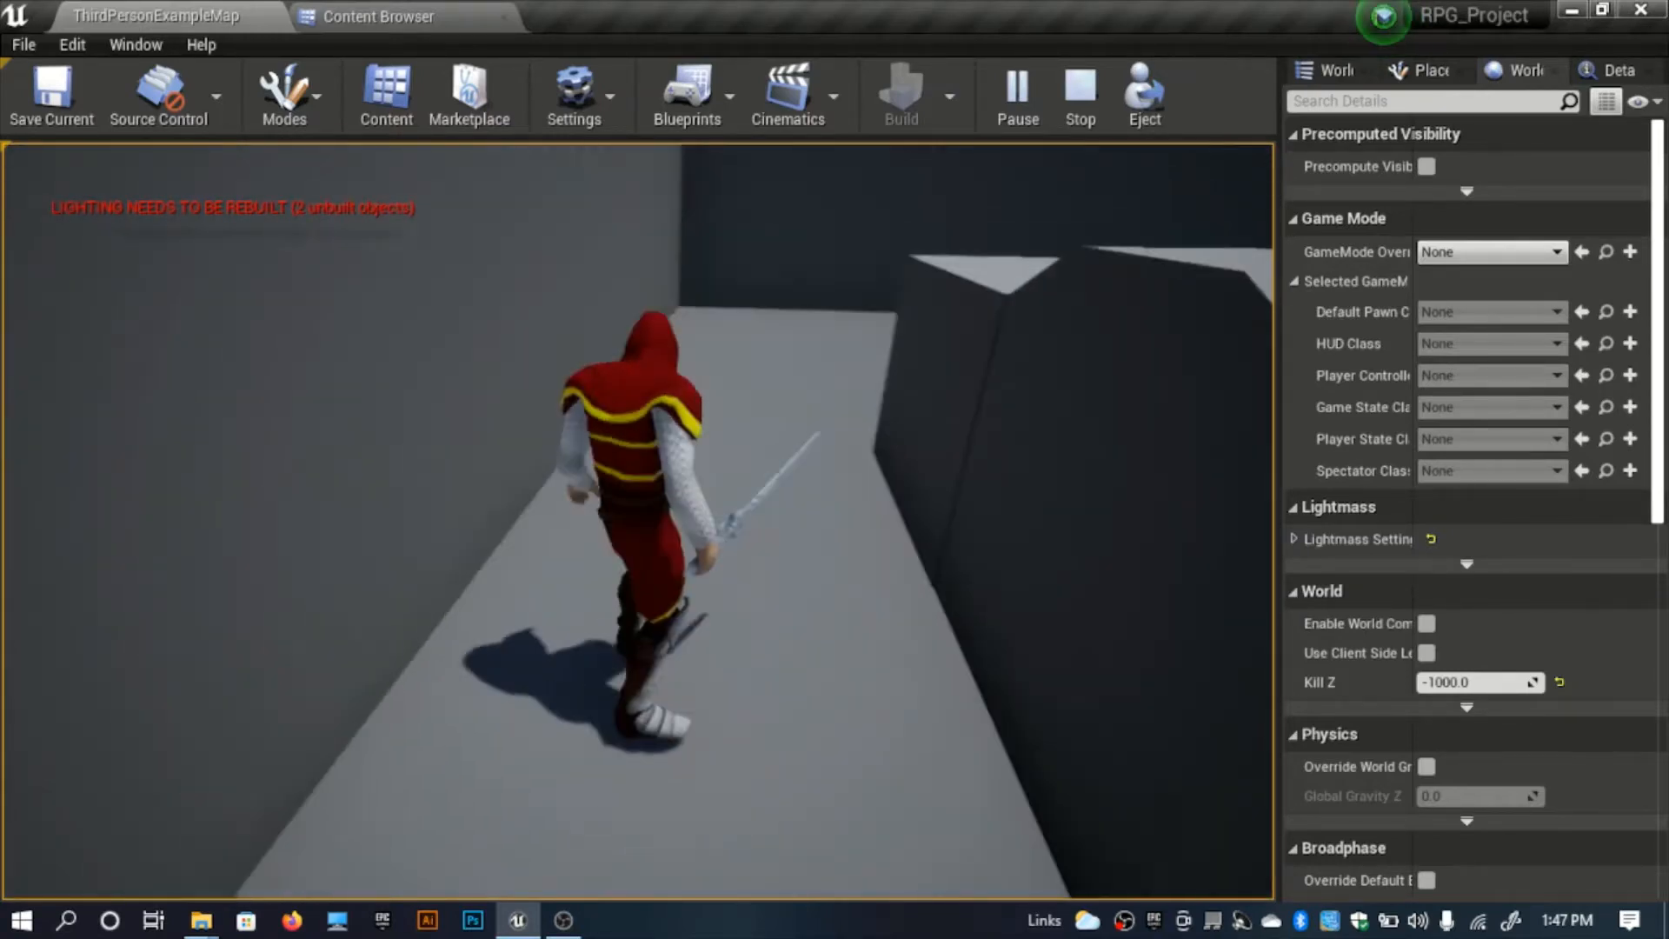
{"action": "key", "text": "Escape"}
Return to the project's root Content folder and check the source animation files in File Explorer's Combat folder.
{"action": "left_click", "coordinate": [352, 12]}
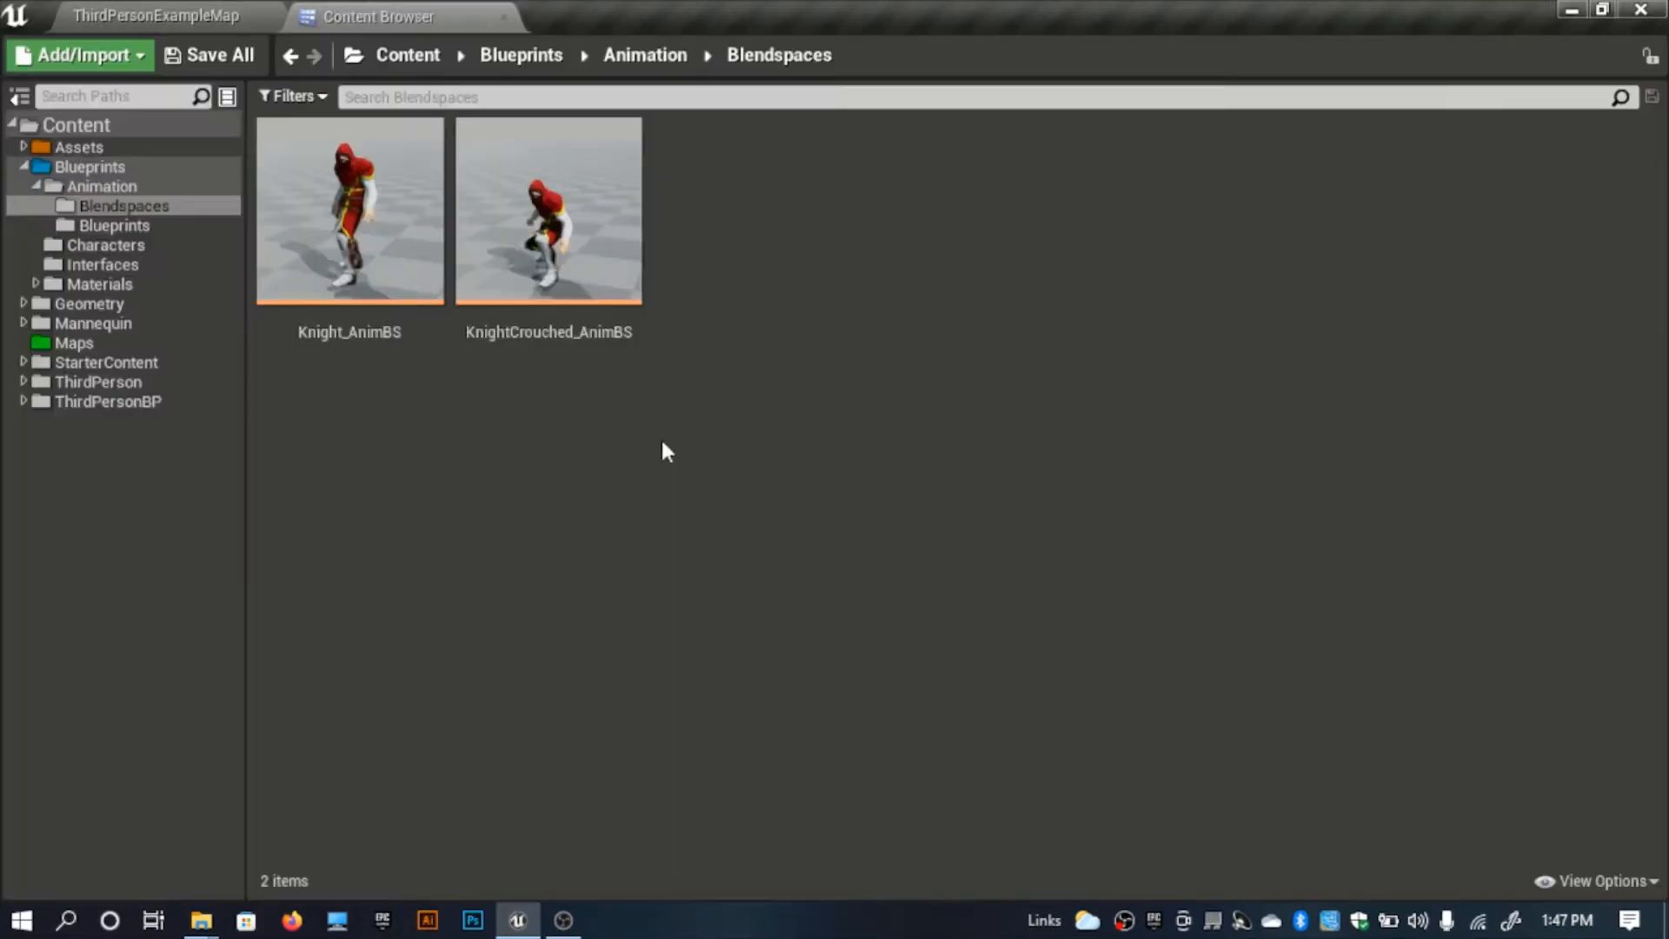
{"action": "left_click", "coordinate": [395, 58]}
{"action": "left_click", "coordinate": [24, 167]}
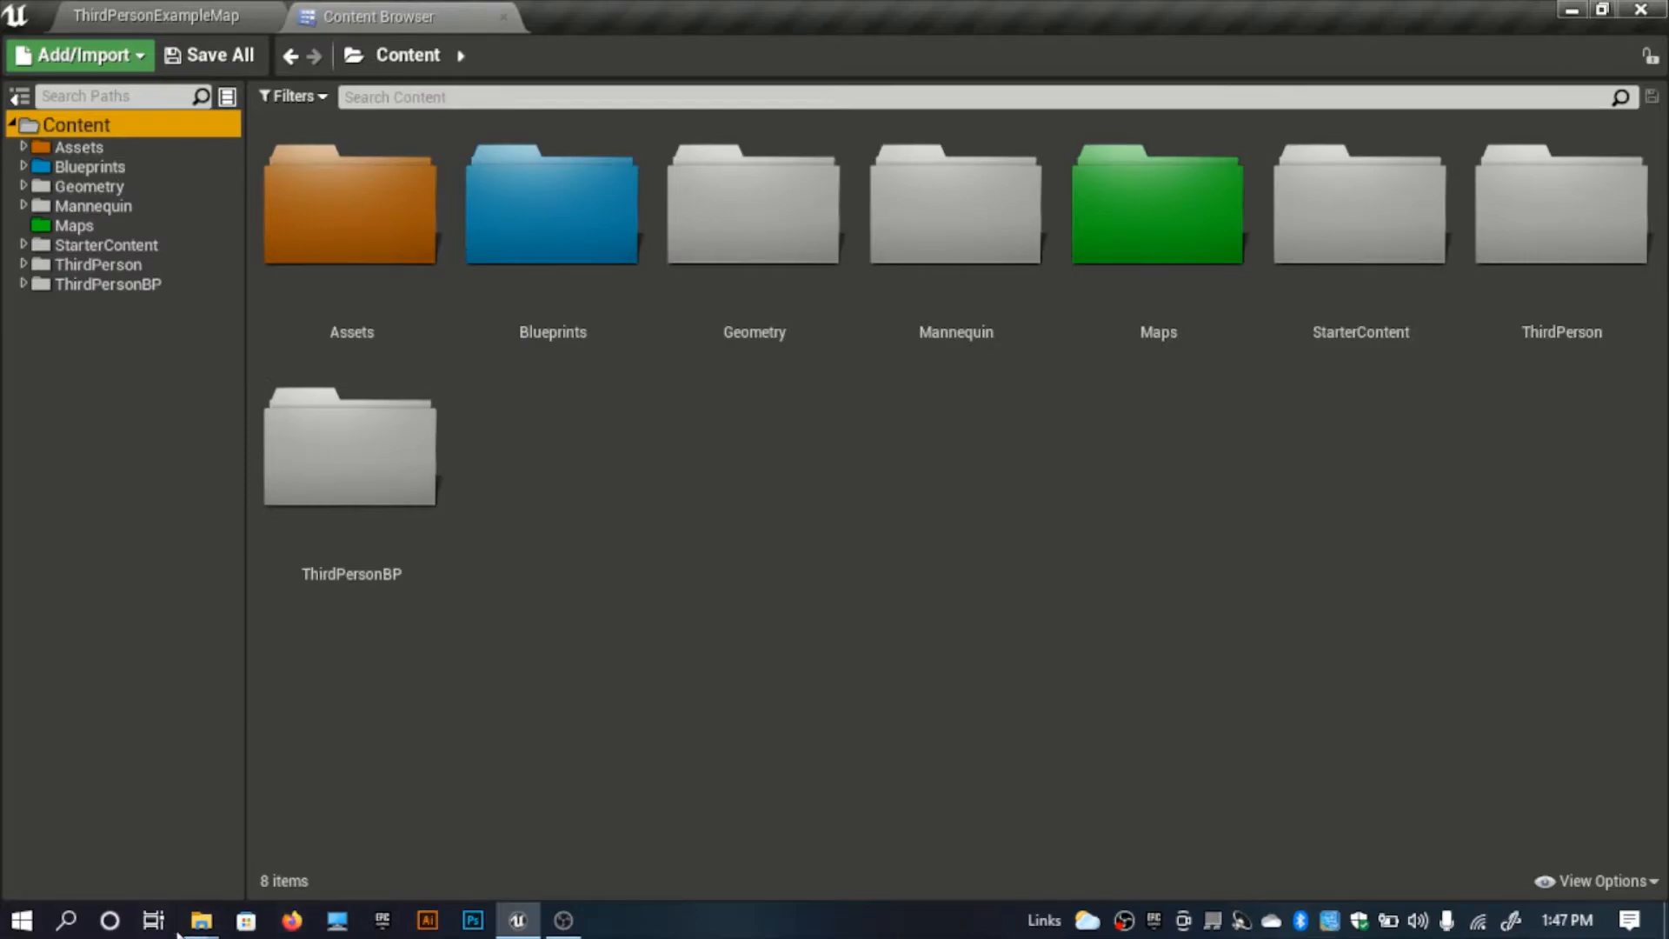
{"action": "mouse_move", "coordinate": [197, 922]}
{"action": "left_click", "coordinate": [165, 833]}
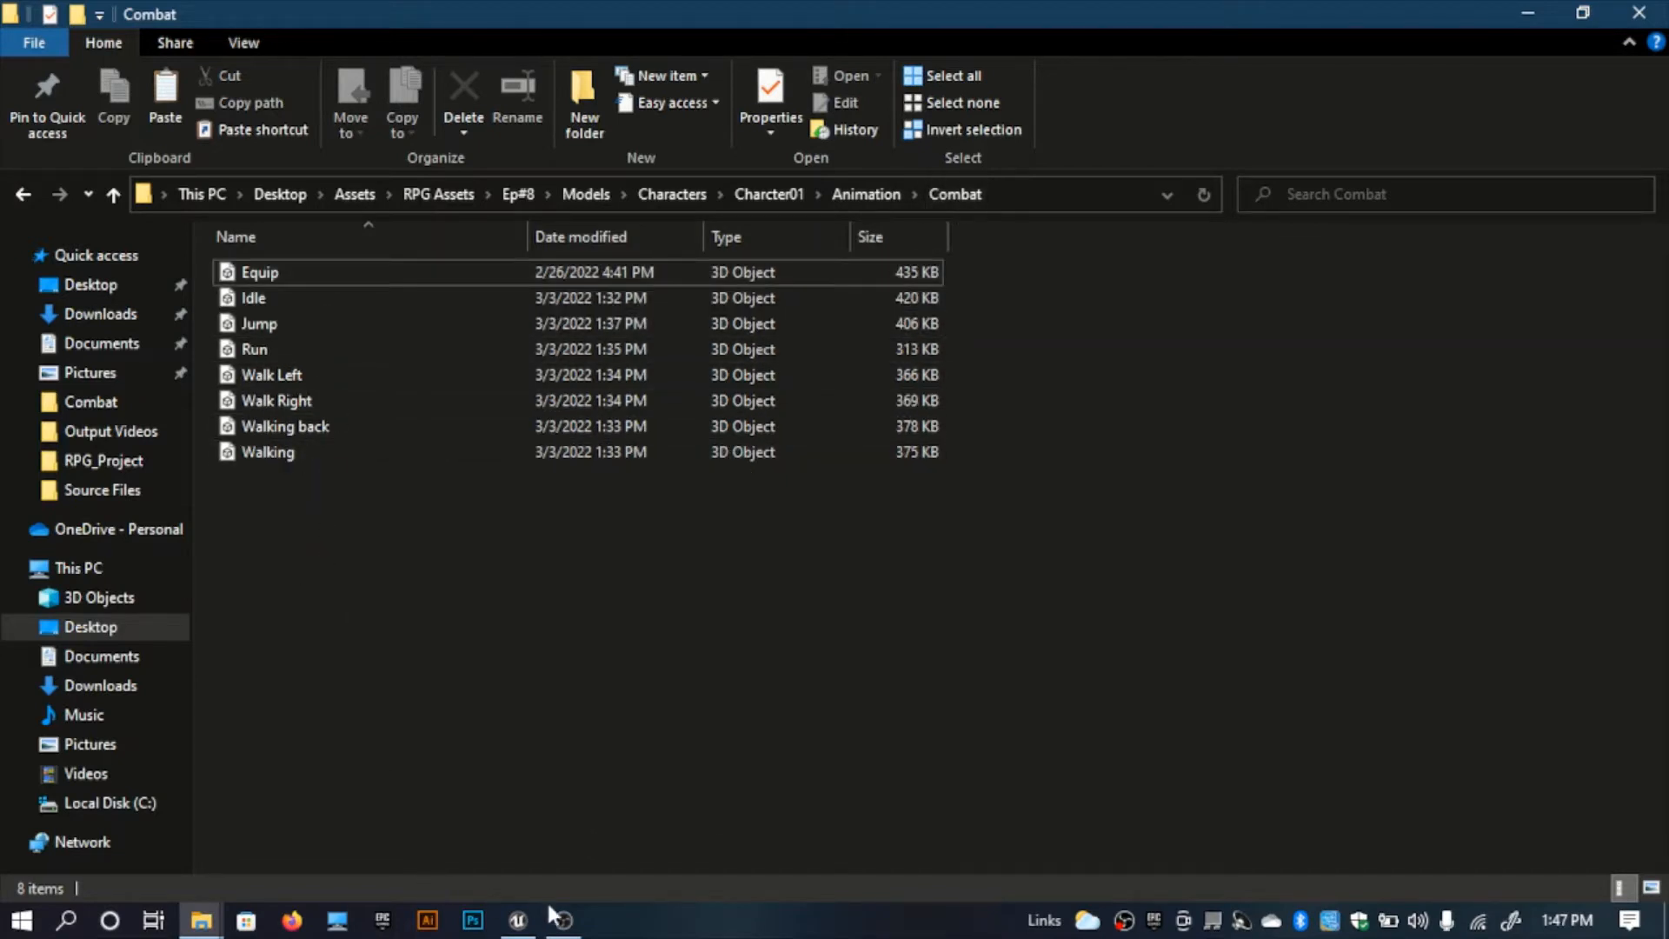
{"action": "mouse_move", "coordinate": [537, 928]}
{"action": "left_click", "coordinate": [526, 828]}
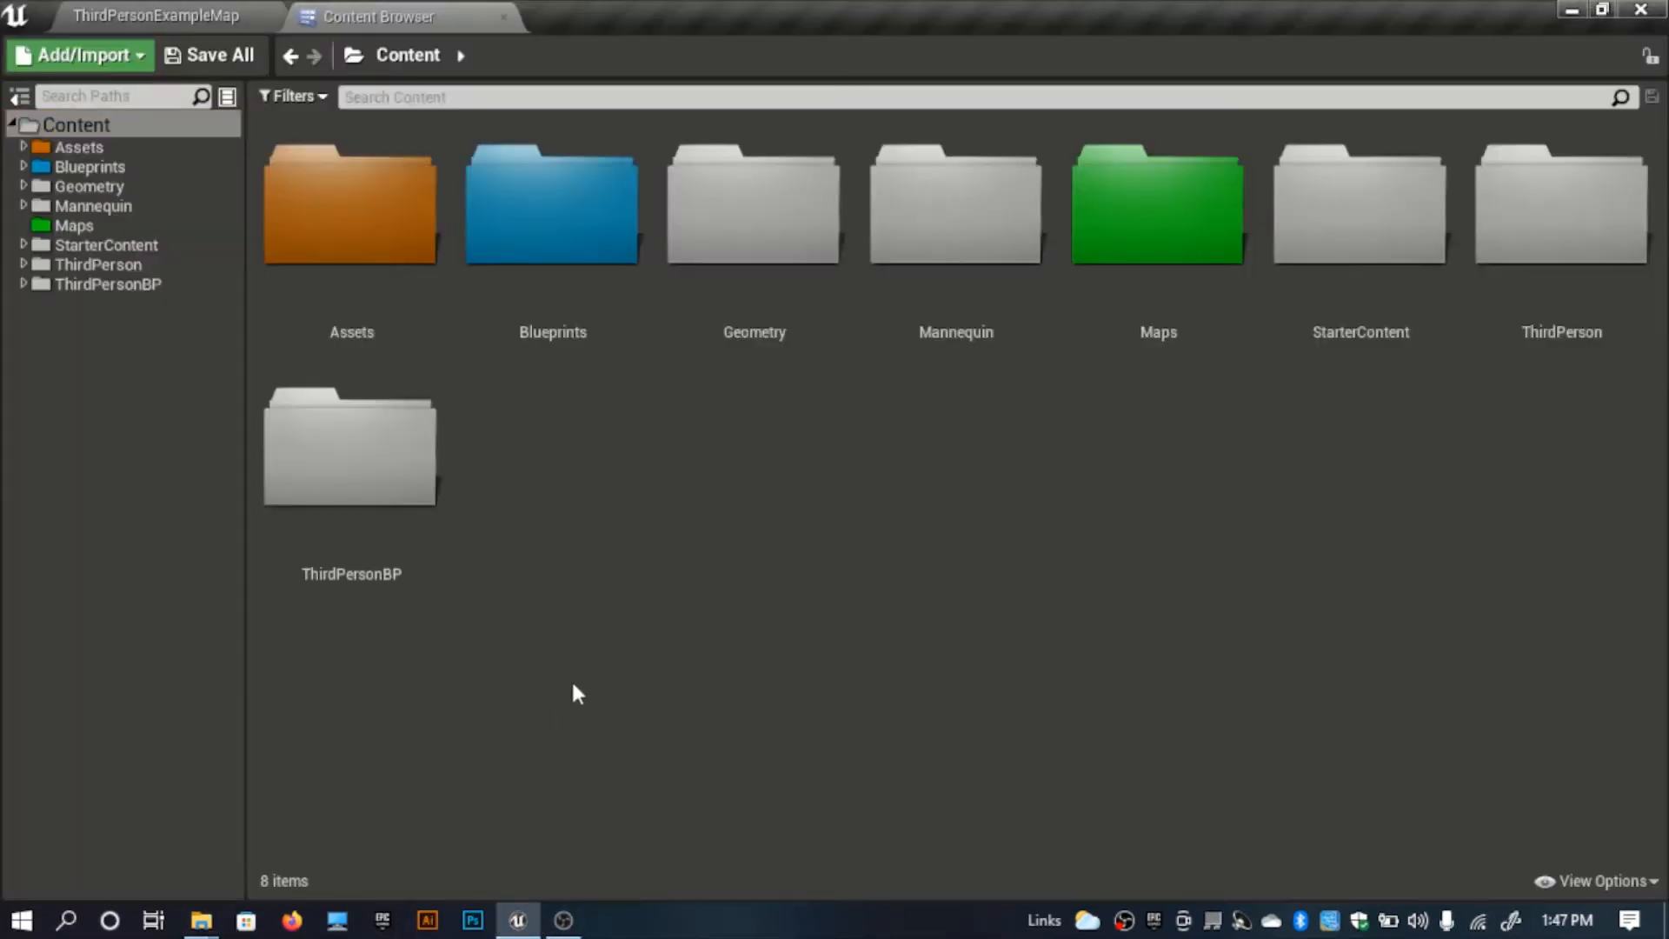
Open the Combat folder under Assets > Models > Characters > Character001 > Animation.
{"action": "double_click", "coordinate": [362, 261]}
{"action": "double_click", "coordinate": [335, 269]}
{"action": "left_click", "coordinate": [338, 280]}
{"action": "double_click", "coordinate": [339, 280]}
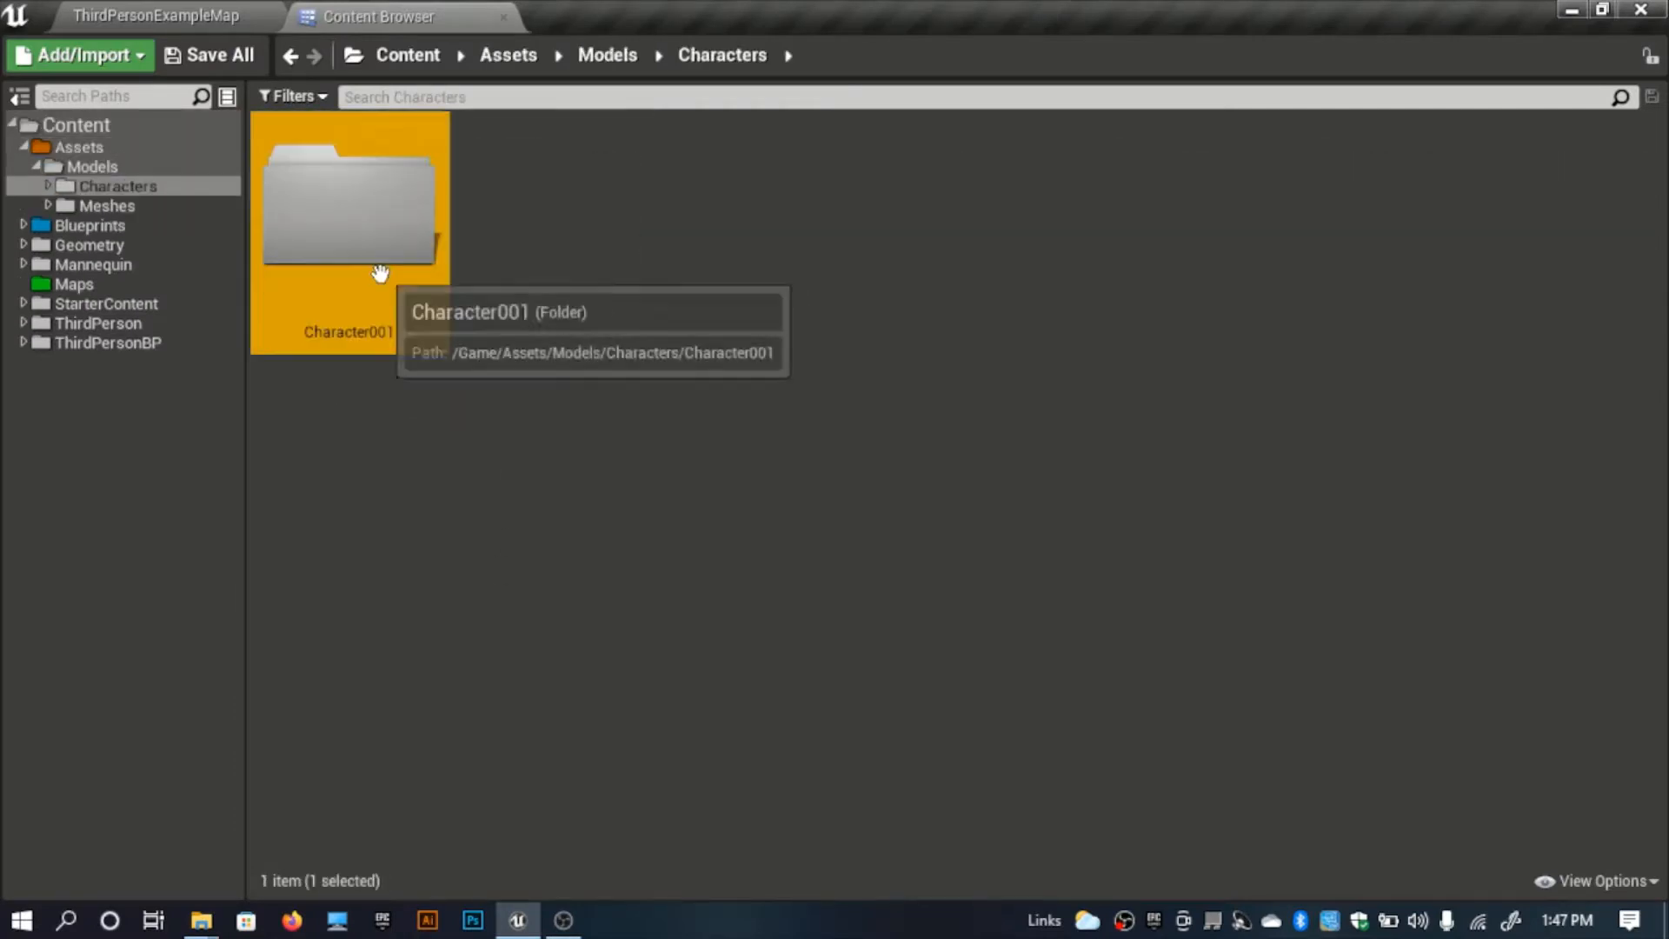
{"action": "double_click", "coordinate": [376, 275]}
{"action": "double_click", "coordinate": [377, 272]}
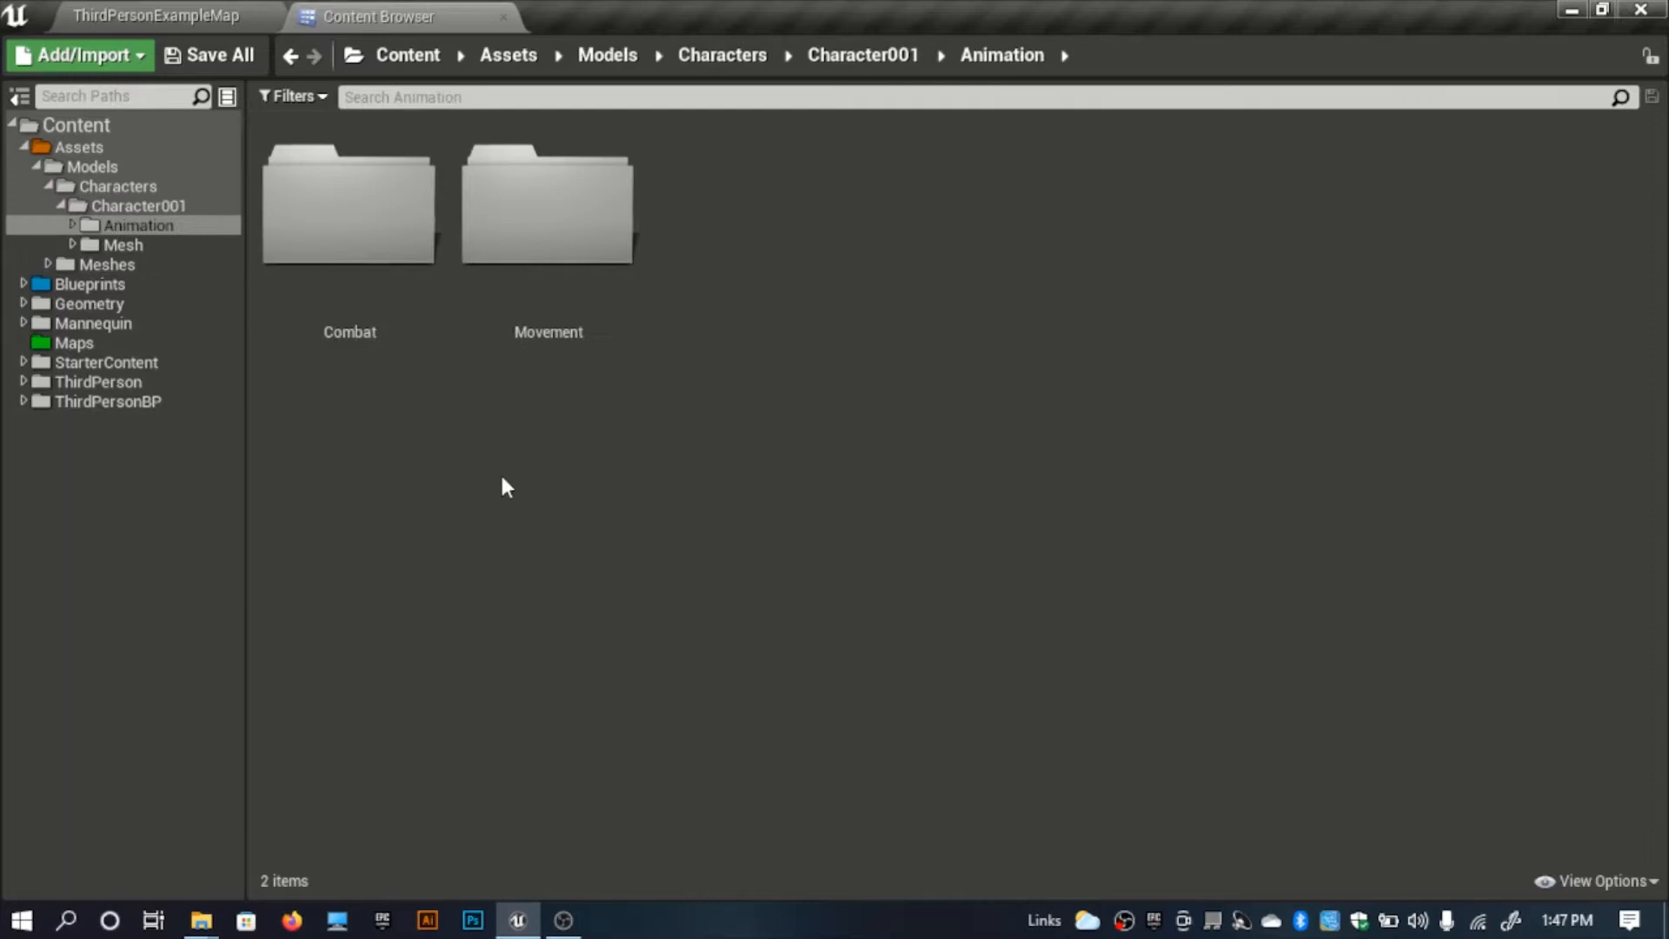
{"action": "double_click", "coordinate": [373, 238]}
Bring the Idle, Jump, Run, Walk Left, Walk Right, Walking back and Walking files from File Explorer into the project's Combat folder.
{"action": "mouse_move", "coordinate": [204, 920]}
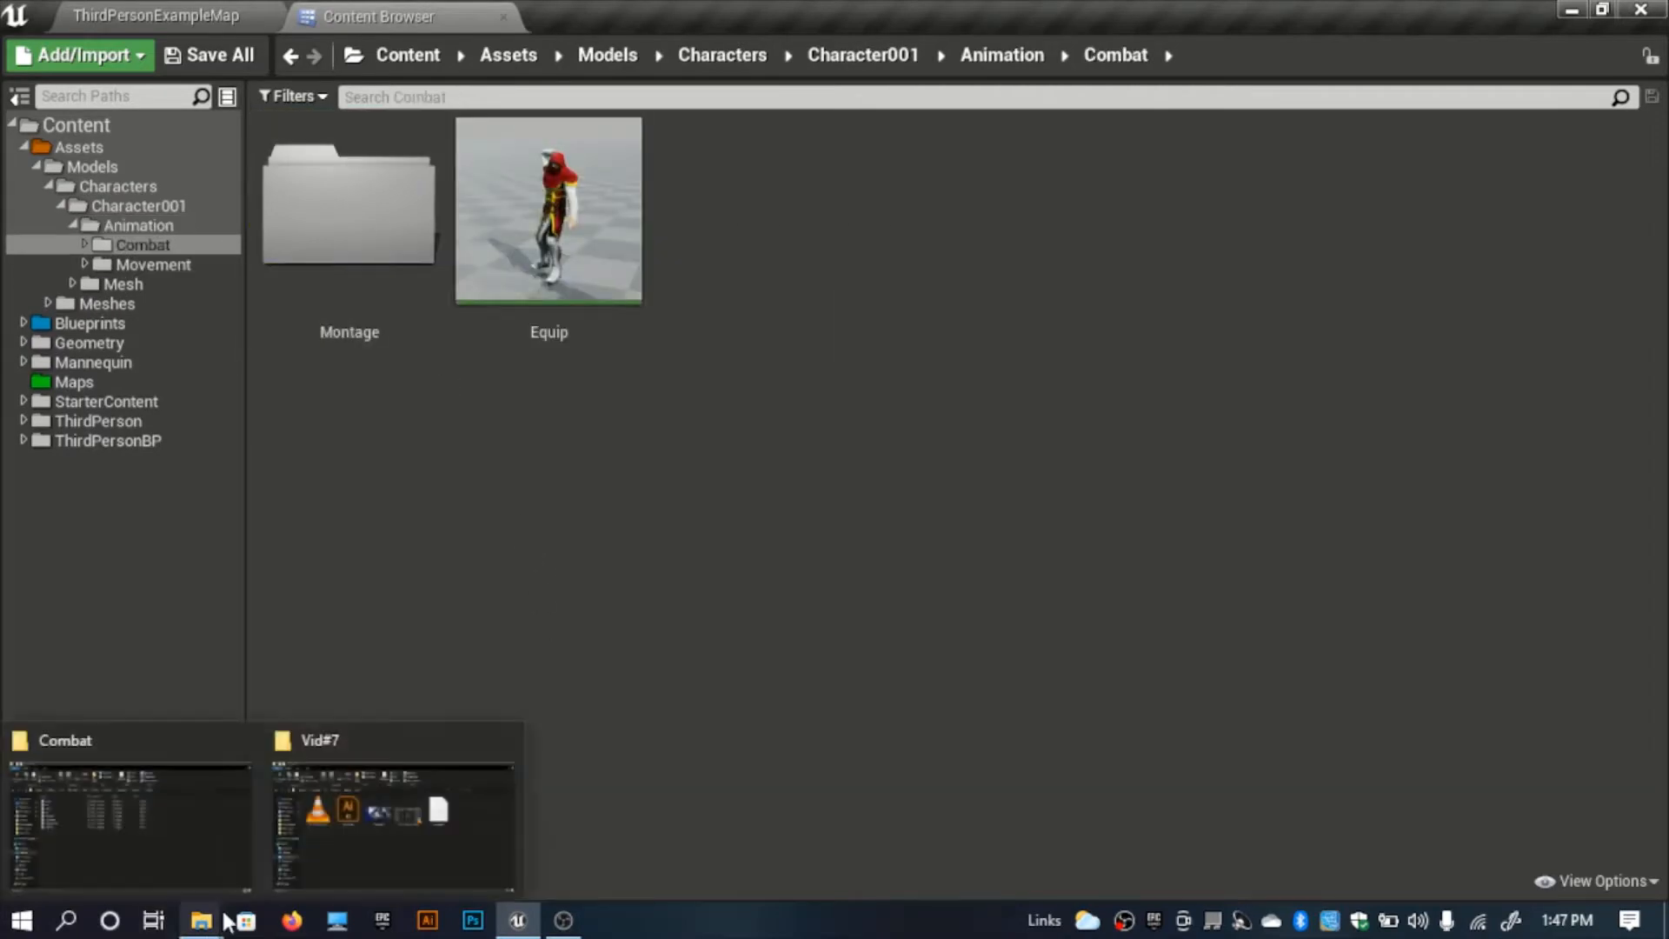
{"action": "left_click", "coordinate": [191, 837]}
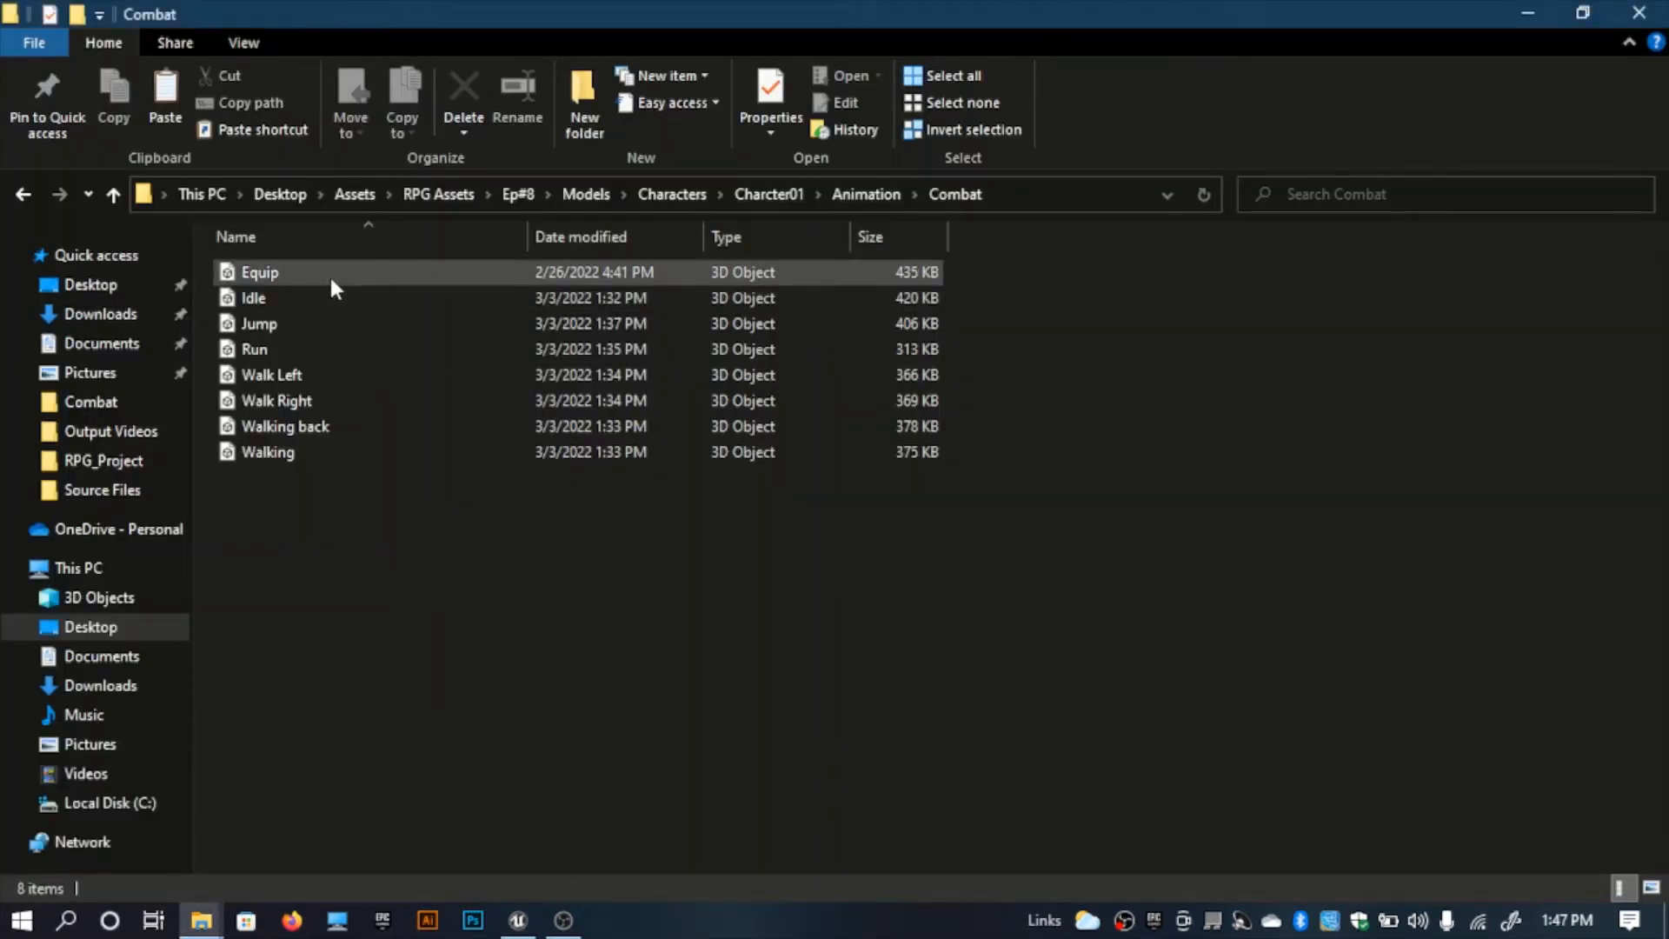
{"action": "left_click", "coordinate": [297, 299]}
{"action": "left_click", "coordinate": [301, 452], "text": "shift"}
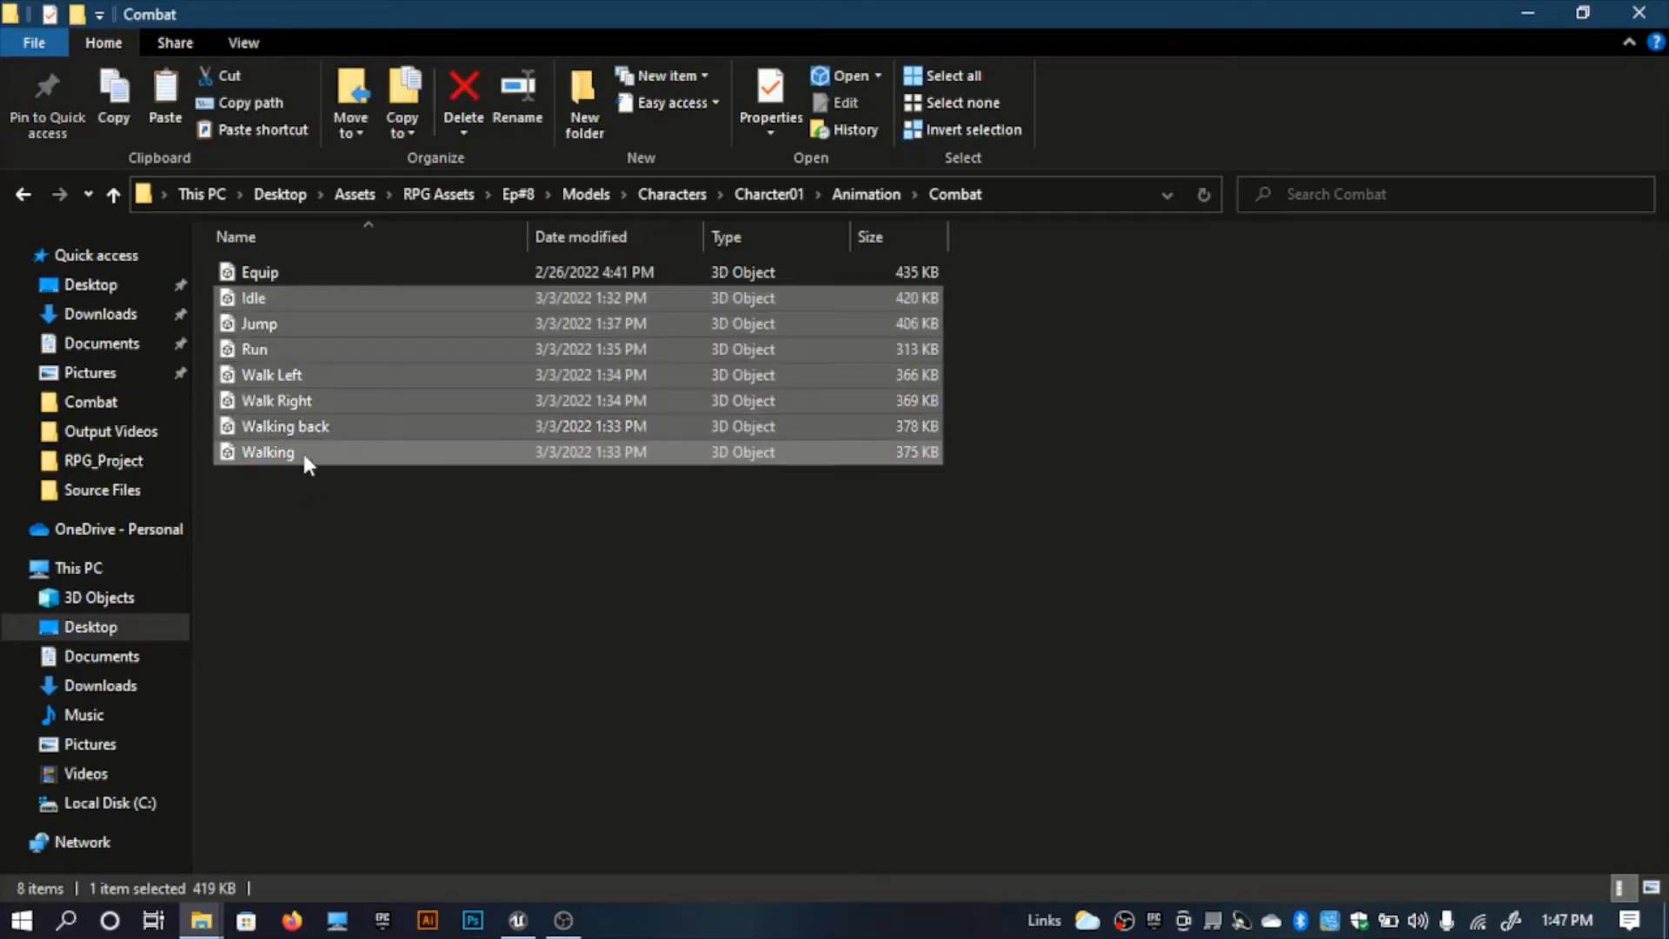
{"action": "left_click_drag", "start_coordinate": [300, 451], "coordinate": [517, 852]}
{"action": "left_click_drag", "start_coordinate": [512, 930], "coordinate": [516, 749]}
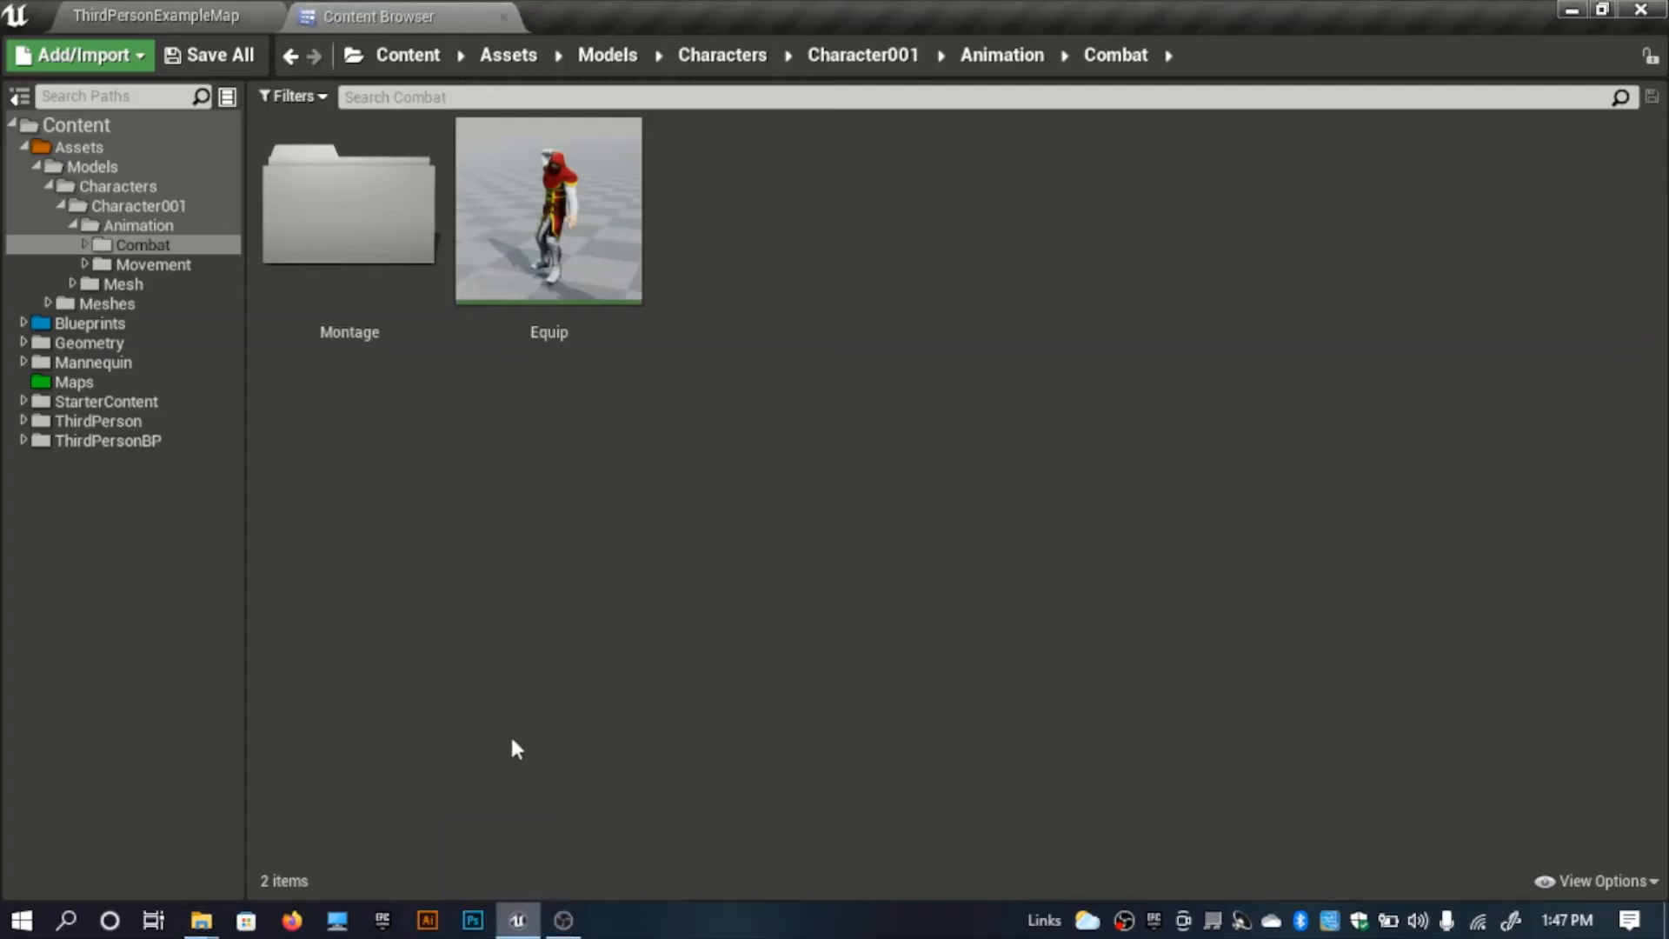
{"action": "left_click_drag", "start_coordinate": [540, 574], "coordinate": [539, 574]}
Import all the combat animations using knight_Mesh_Skeleton as their skeleton.
{"action": "left_click", "coordinate": [651, 80]}
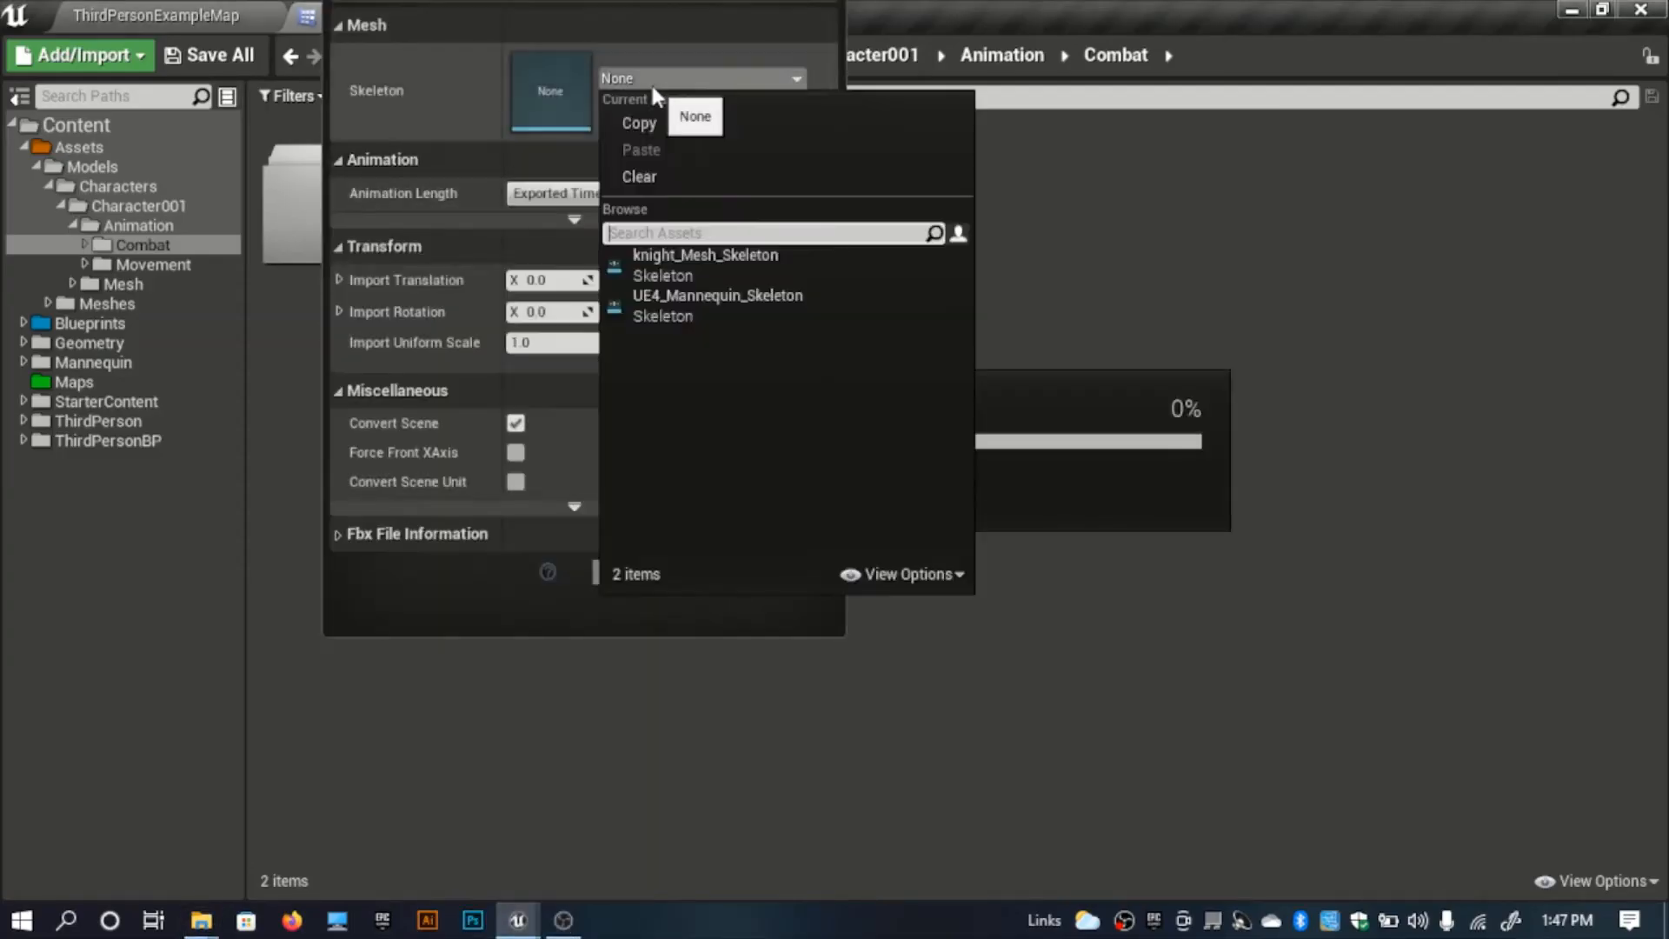
{"action": "left_click", "coordinate": [696, 253]}
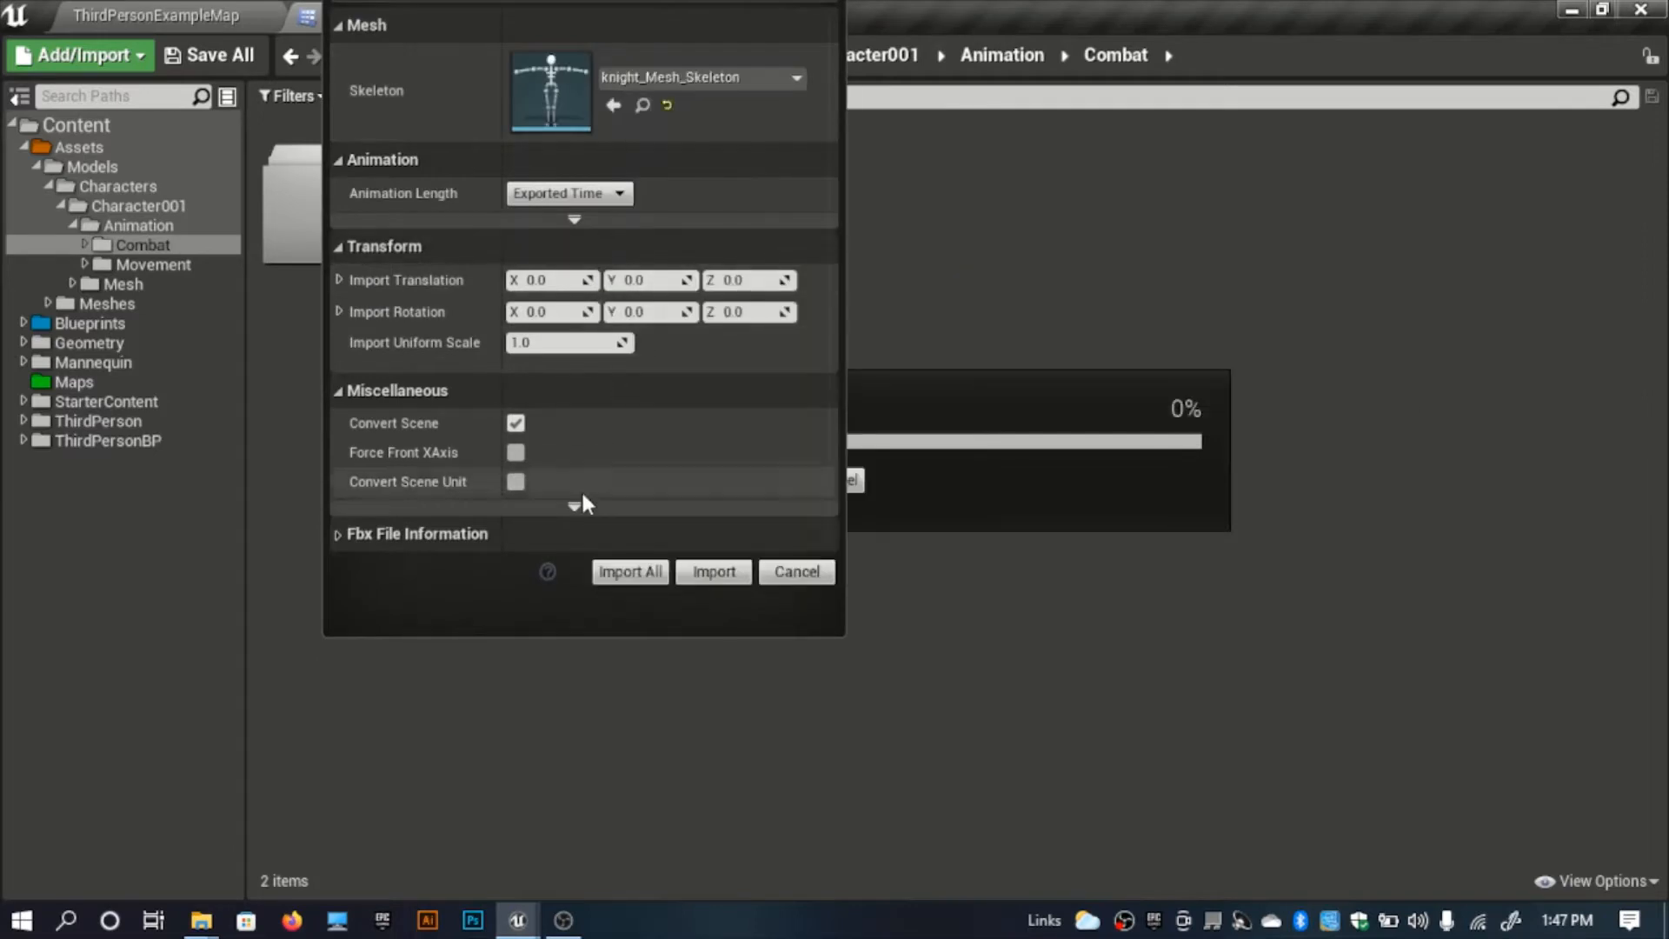
{"action": "left_click", "coordinate": [625, 577]}
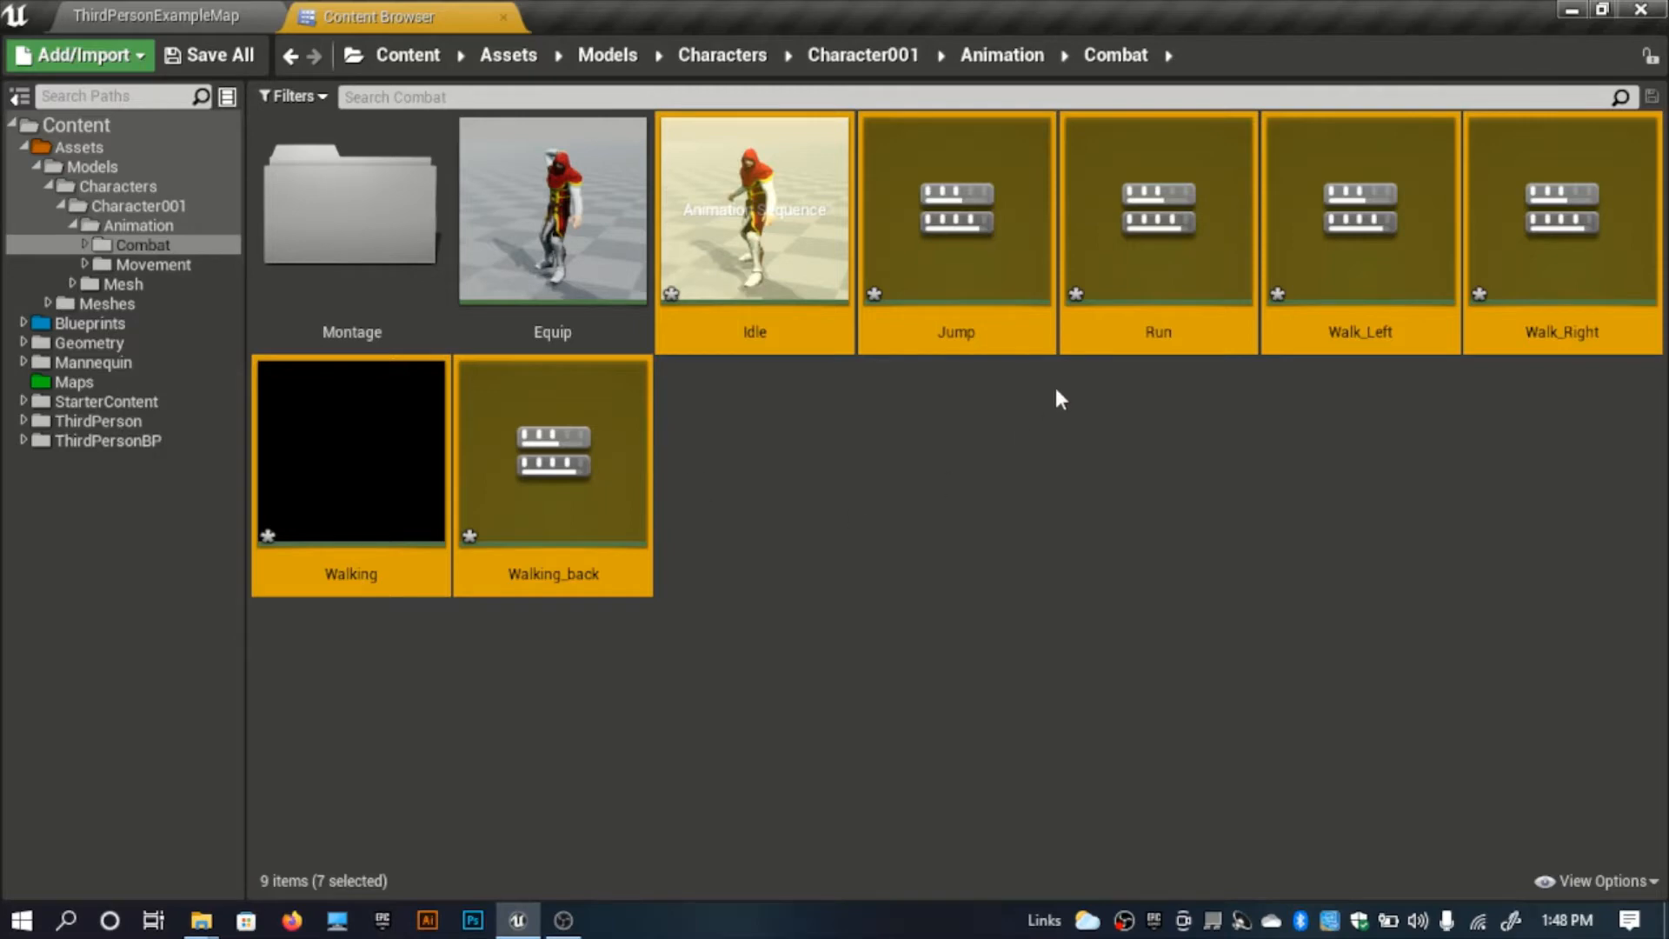
{"action": "left_click", "coordinate": [975, 567]}
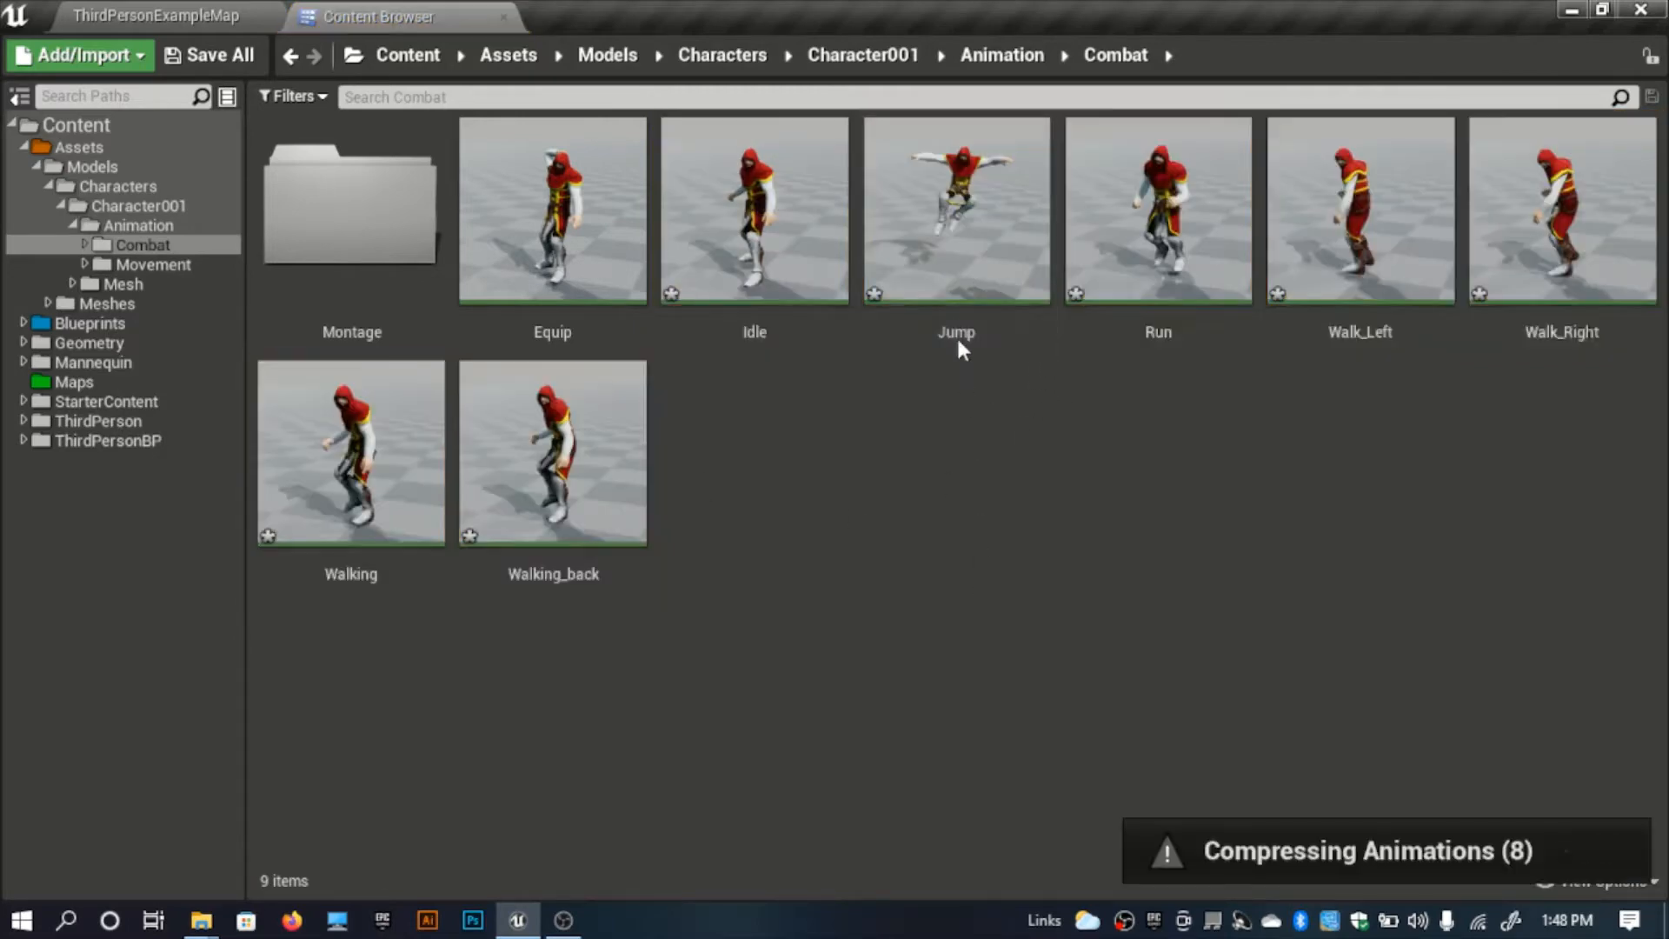
Preview the imported Jump animation in the animation editor and return to the Combat folder.
{"action": "double_click", "coordinate": [963, 290]}
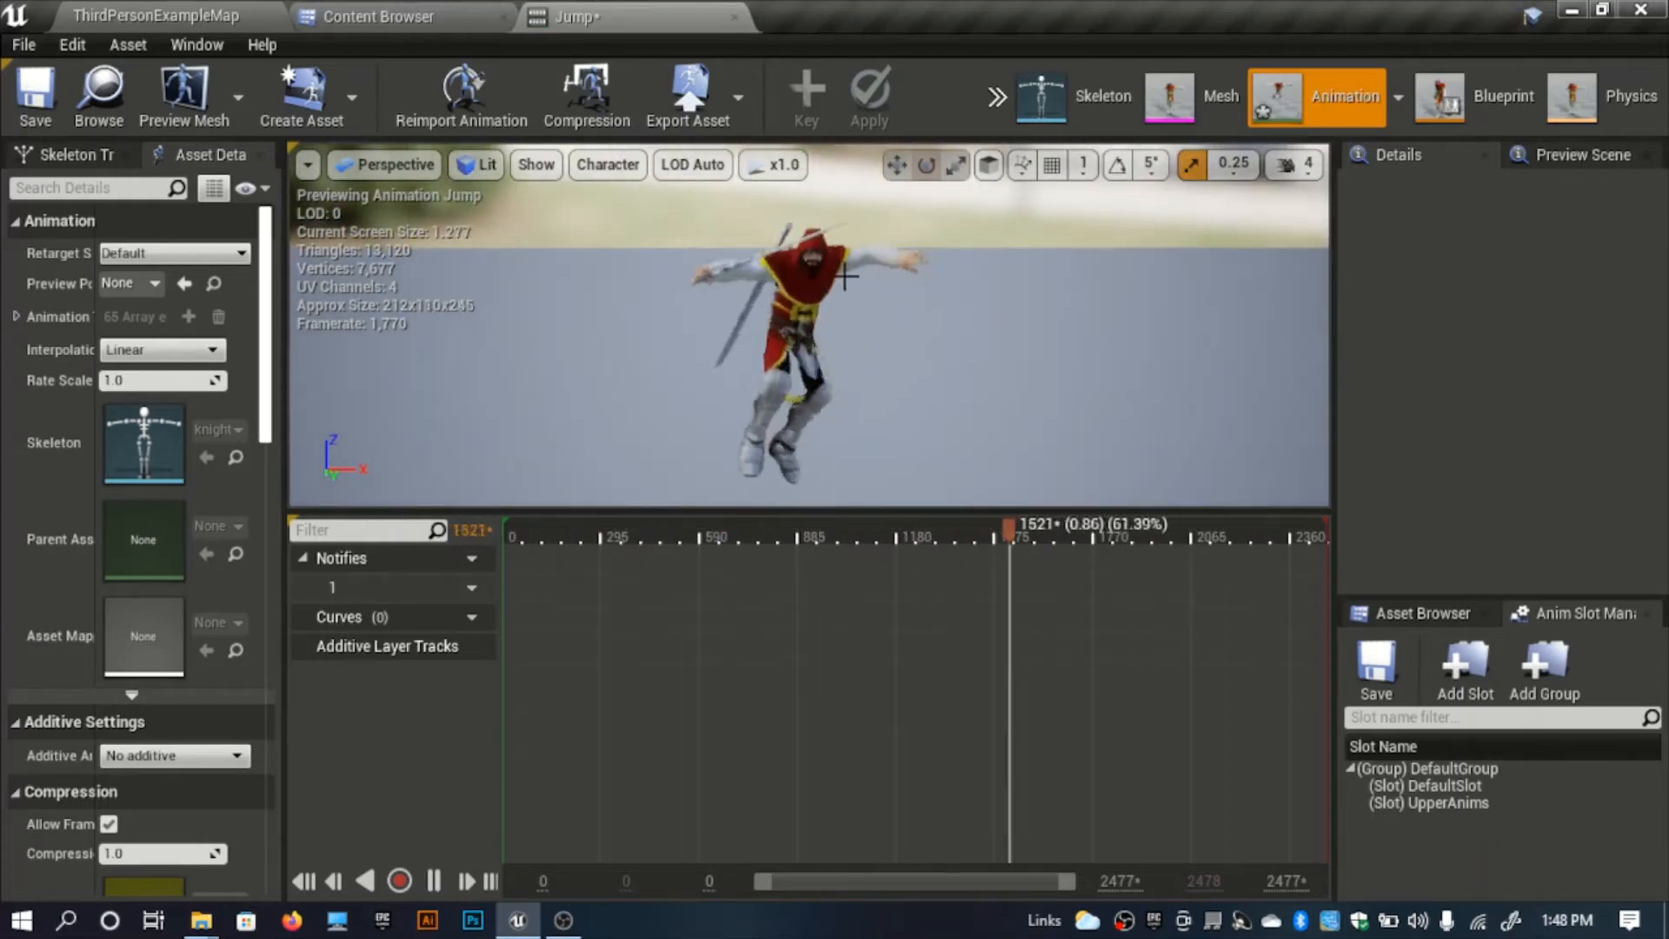
{"action": "left_click", "coordinate": [393, 12]}
{"action": "left_click", "coordinate": [904, 676]}
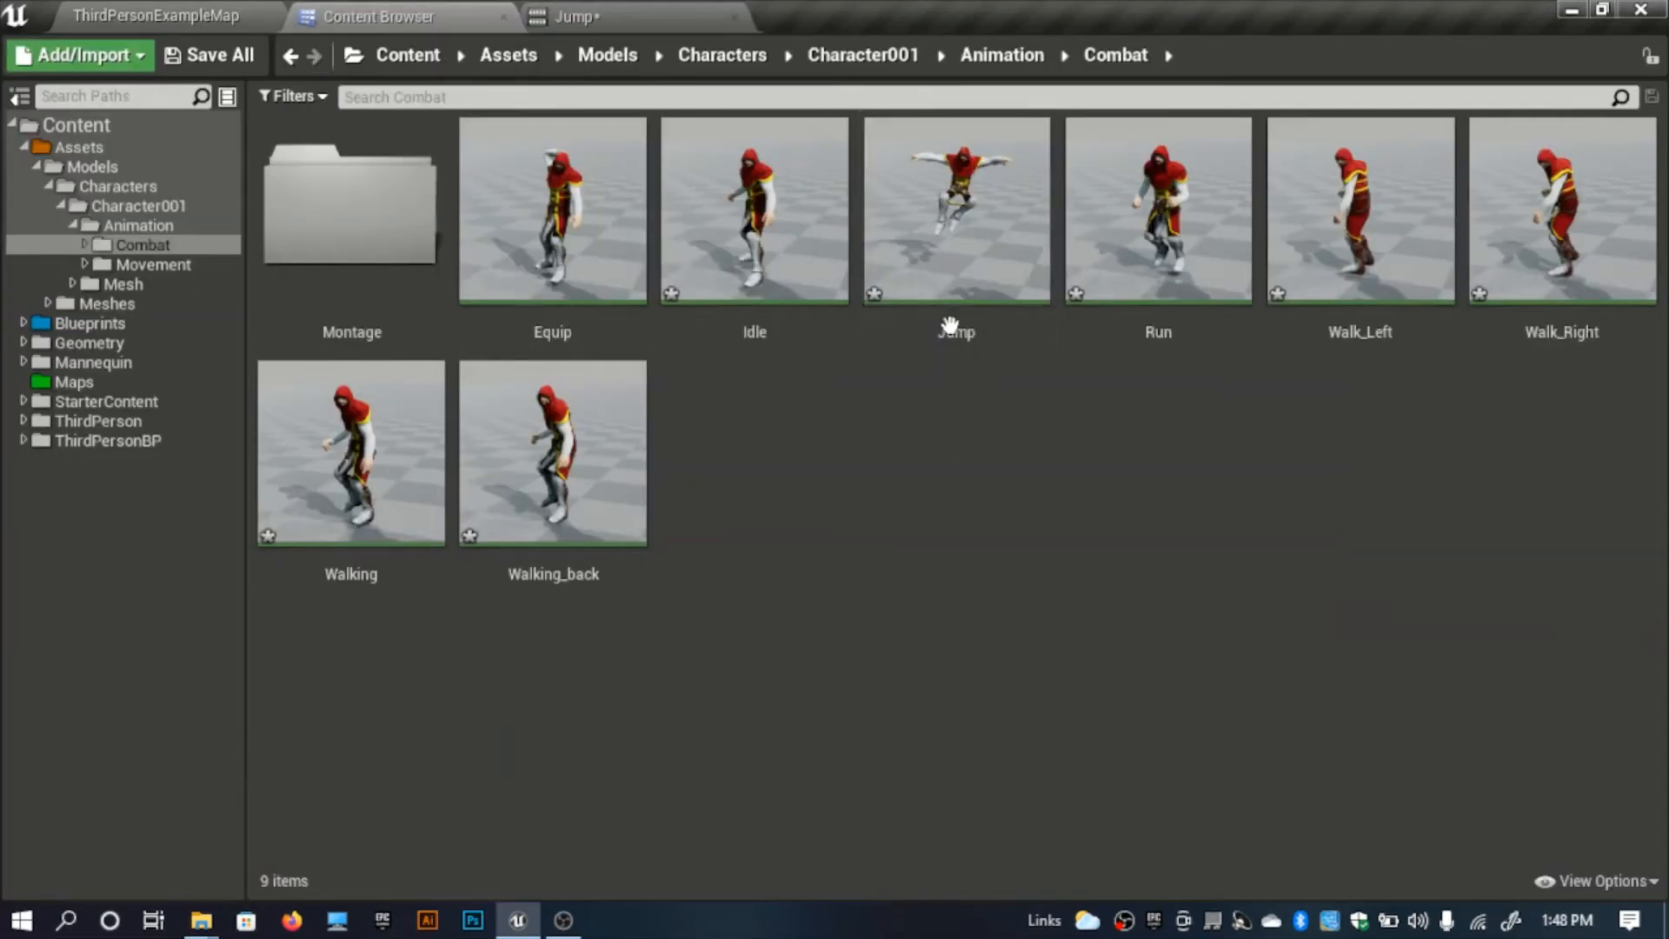
Create an AnimMontage named Jump_Montage from the Jump animation and move it into the Montage folder.
{"action": "right_click", "coordinate": [953, 327]}
{"action": "mouse_move", "coordinate": [1087, 215]}
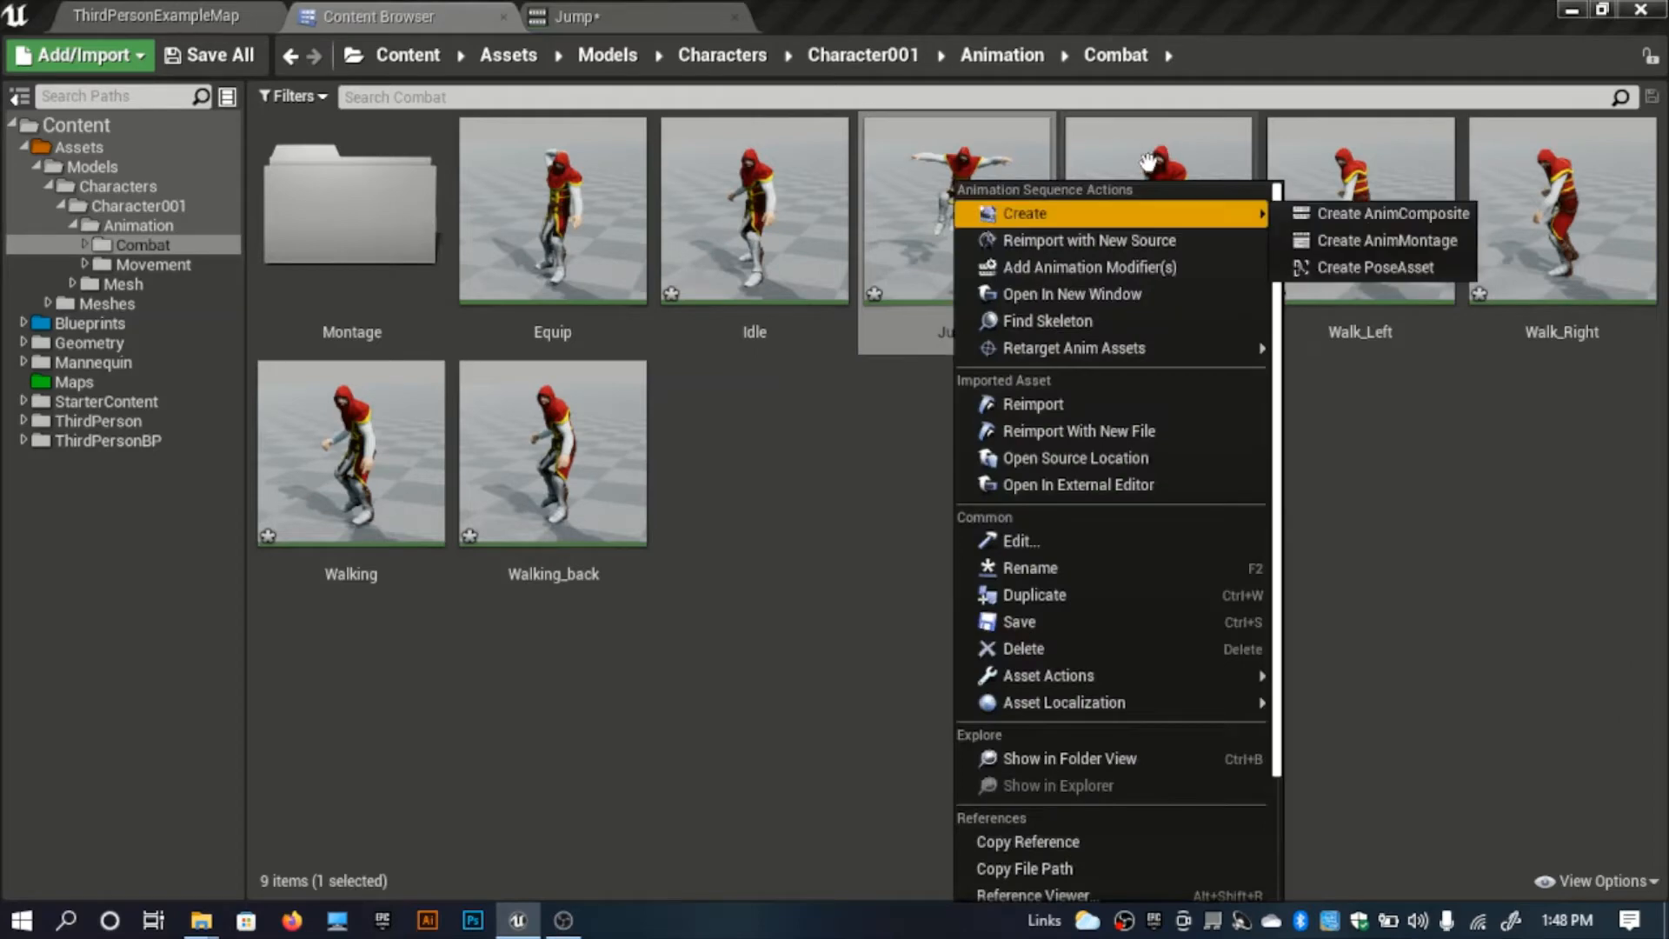
{"action": "left_click", "coordinate": [1368, 243]}
{"action": "key", "text": "Return"}
{"action": "left_click_drag", "start_coordinate": [1142, 247], "coordinate": [382, 254]}
{"action": "left_click", "coordinate": [445, 283]}
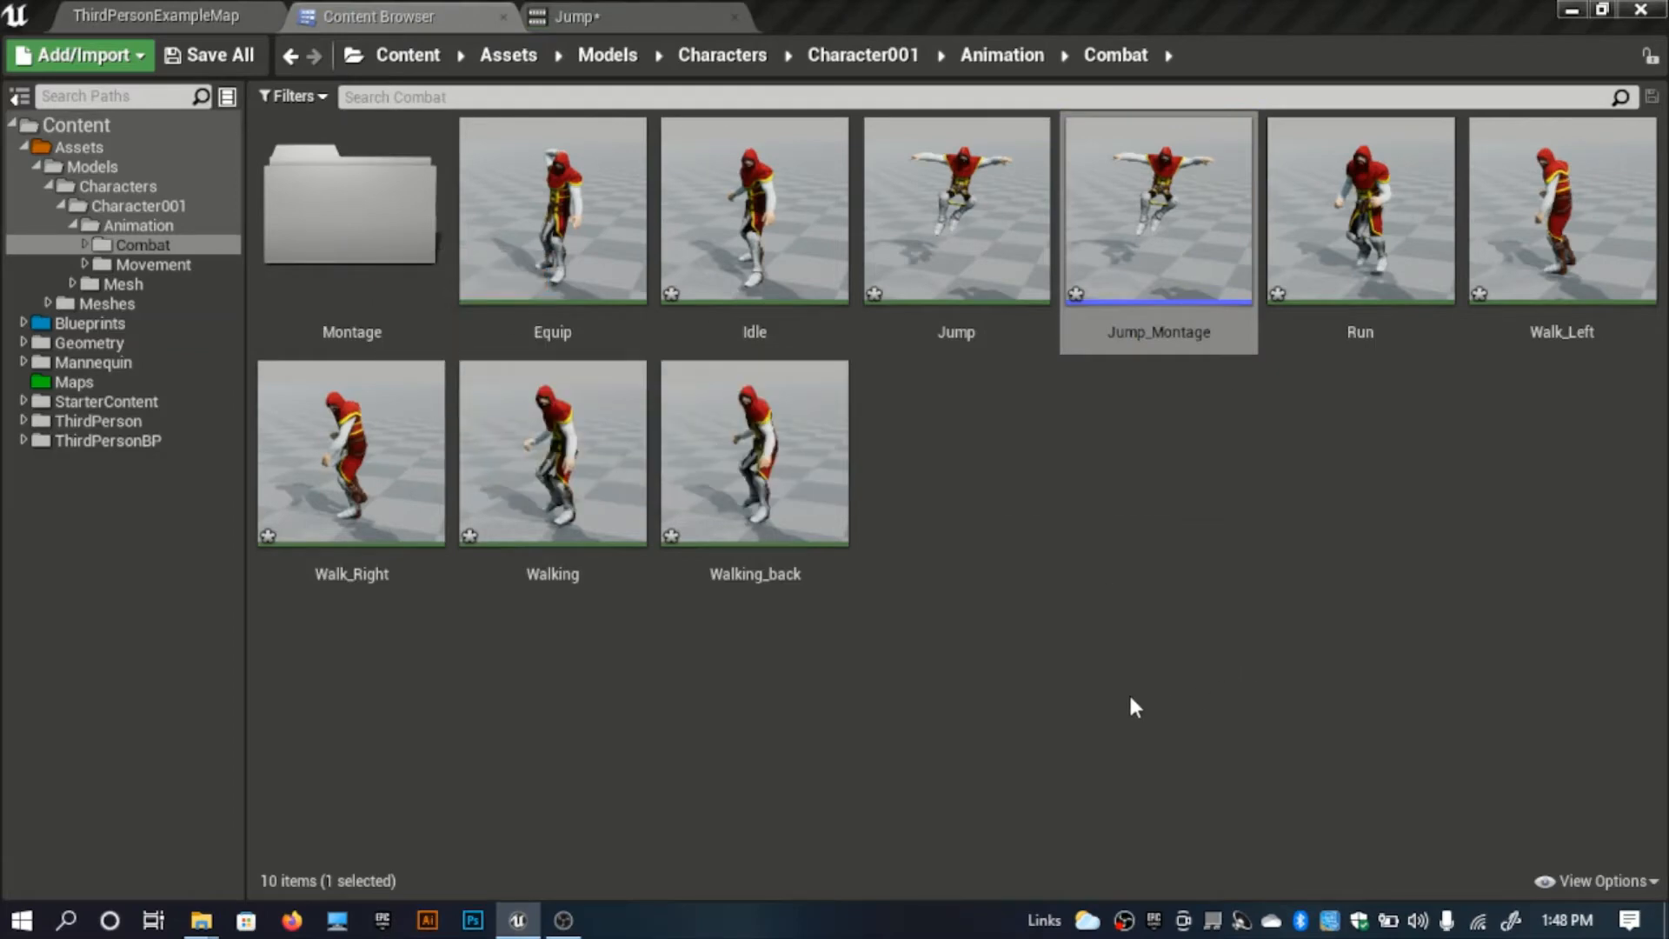
{"action": "left_click", "coordinate": [927, 289]}
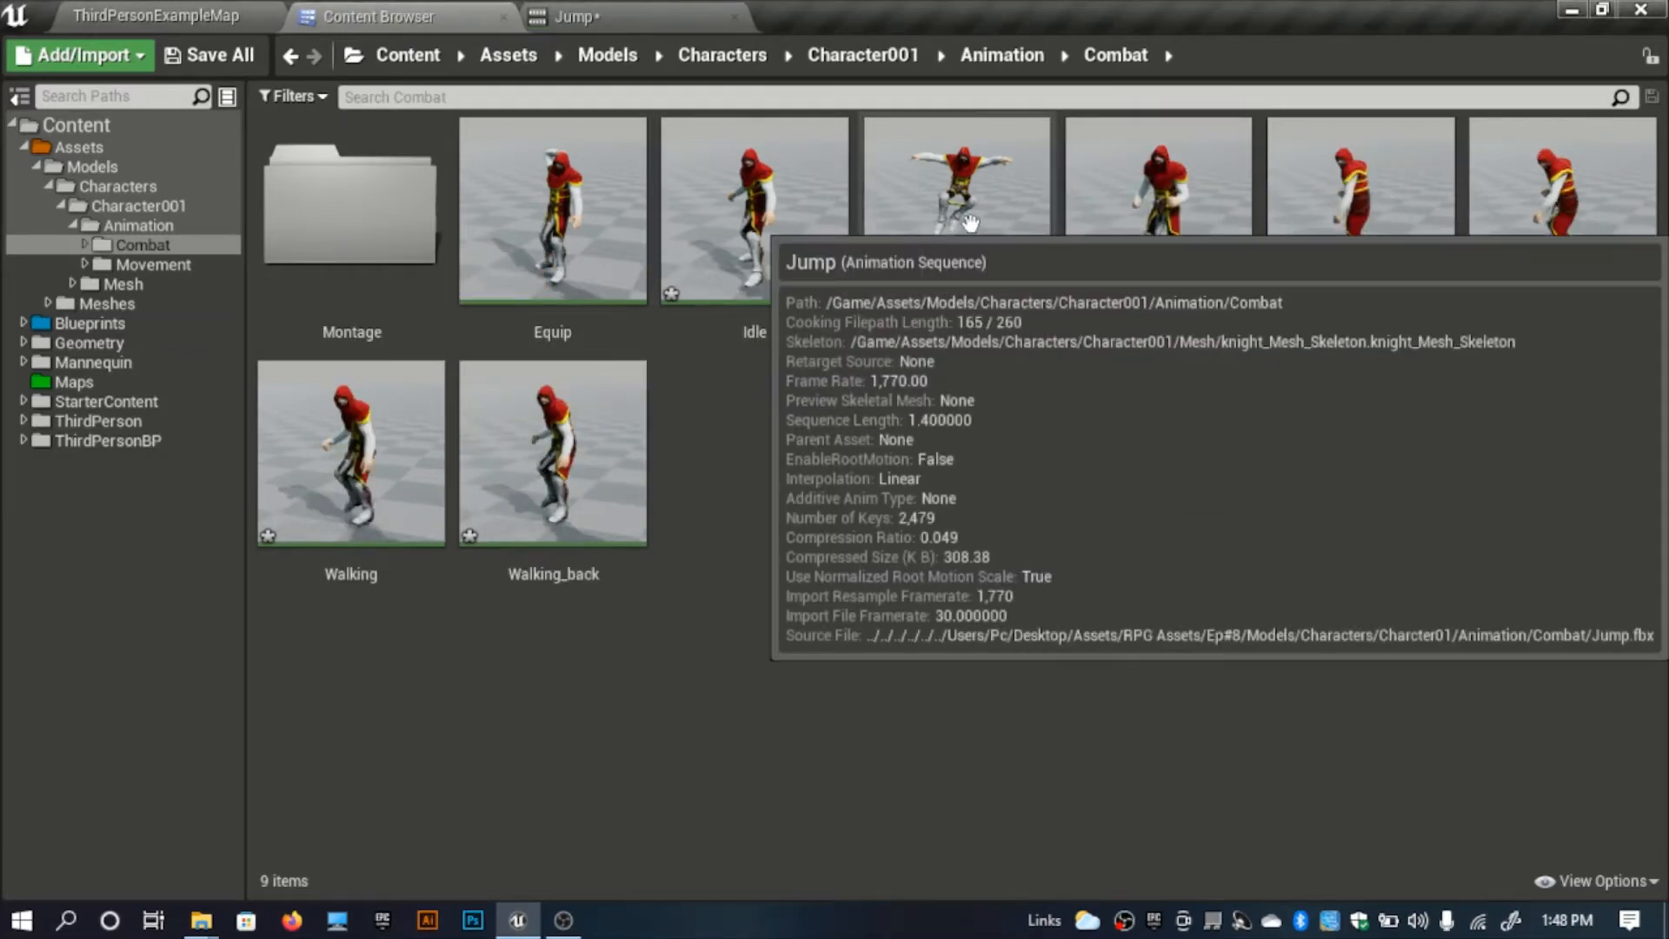
Open the Blendspaces folder under Content > Blueprints > Animation.
{"action": "left_click", "coordinate": [419, 63]}
{"action": "double_click", "coordinate": [600, 244]}
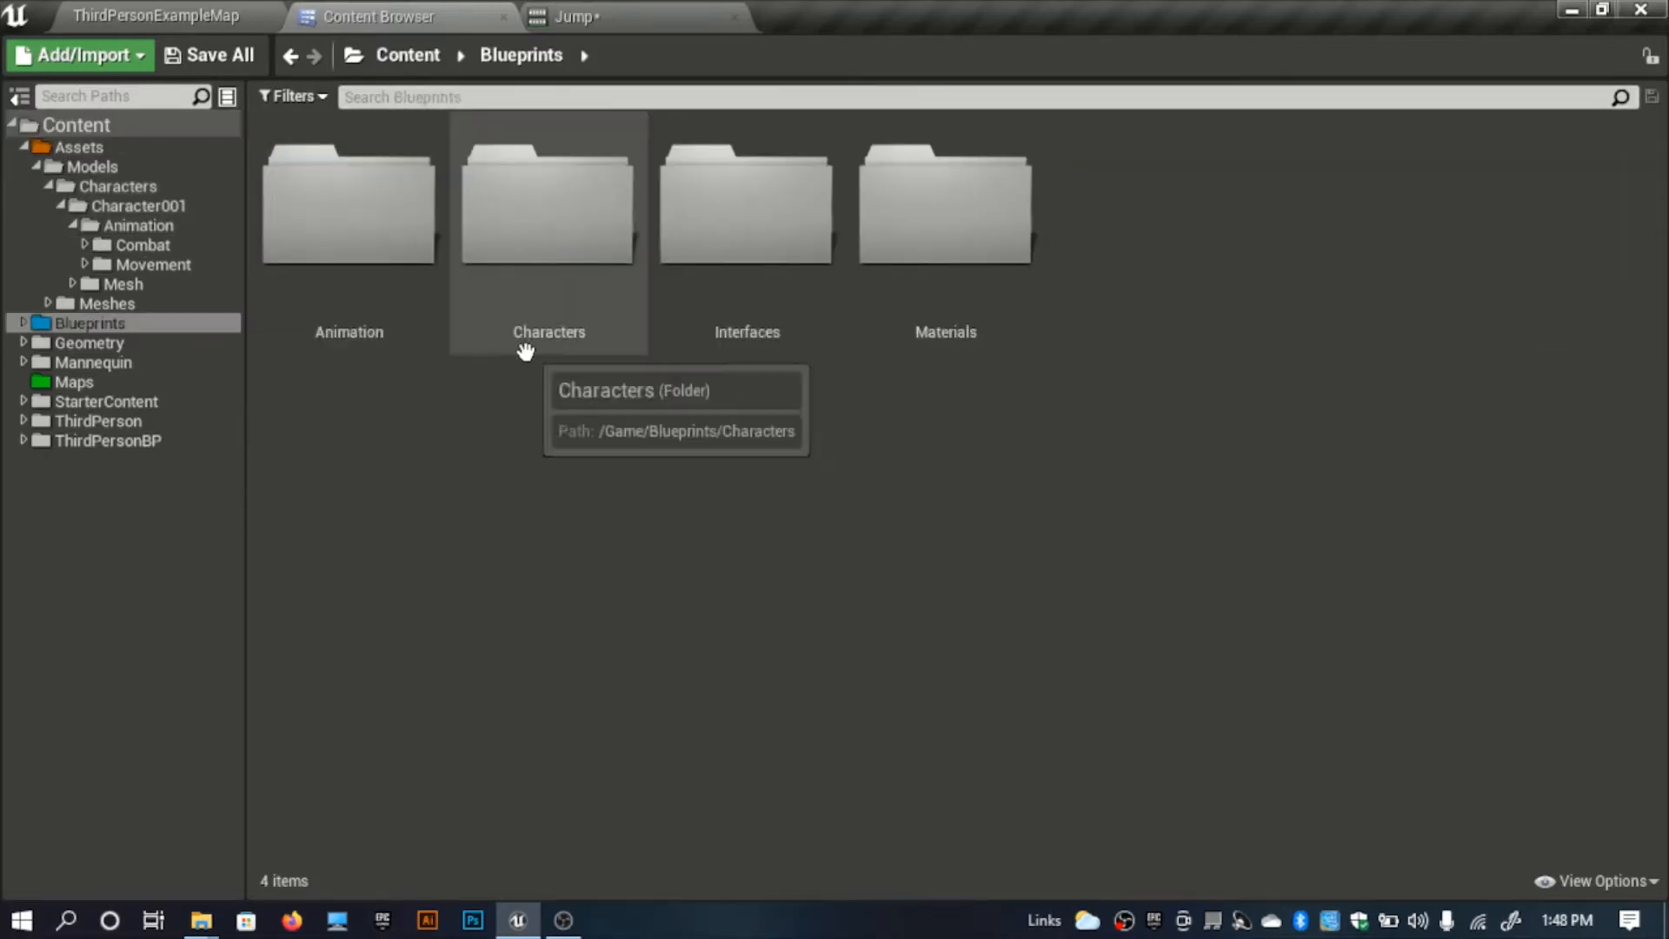
{"action": "double_click", "coordinate": [406, 281]}
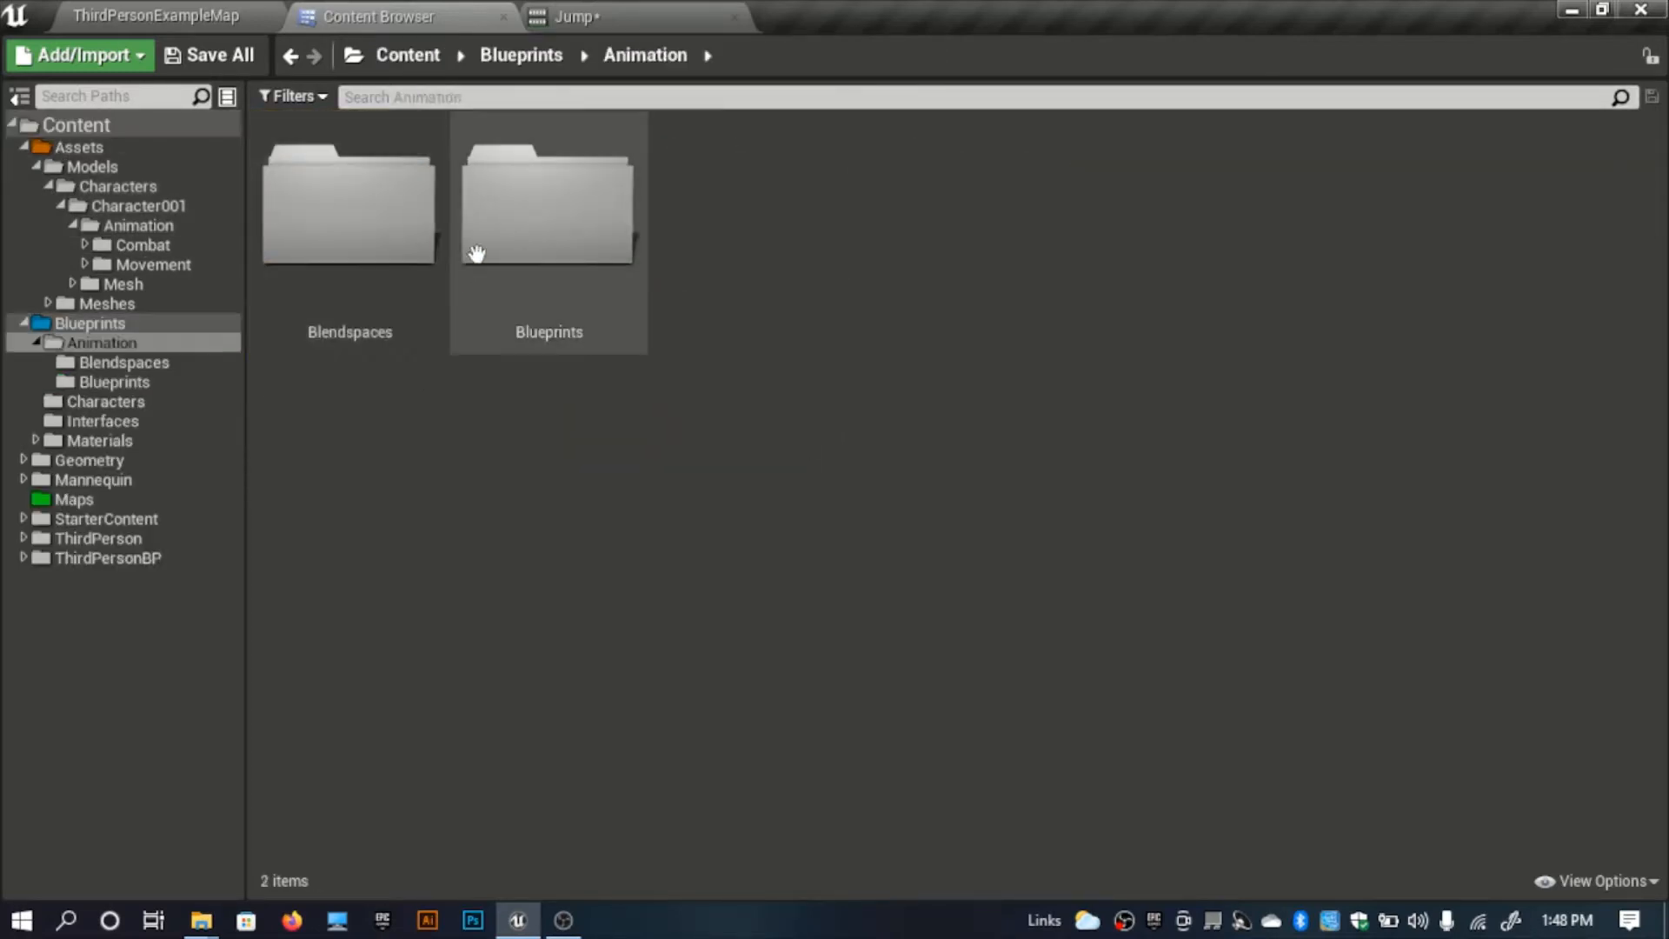
{"action": "left_click", "coordinate": [365, 290]}
{"action": "double_click", "coordinate": [365, 290]}
Duplicate the Knight_AnimBS blend space and rename the copy KnightEquiped_AnimBS.
{"action": "left_click", "coordinate": [373, 290]}
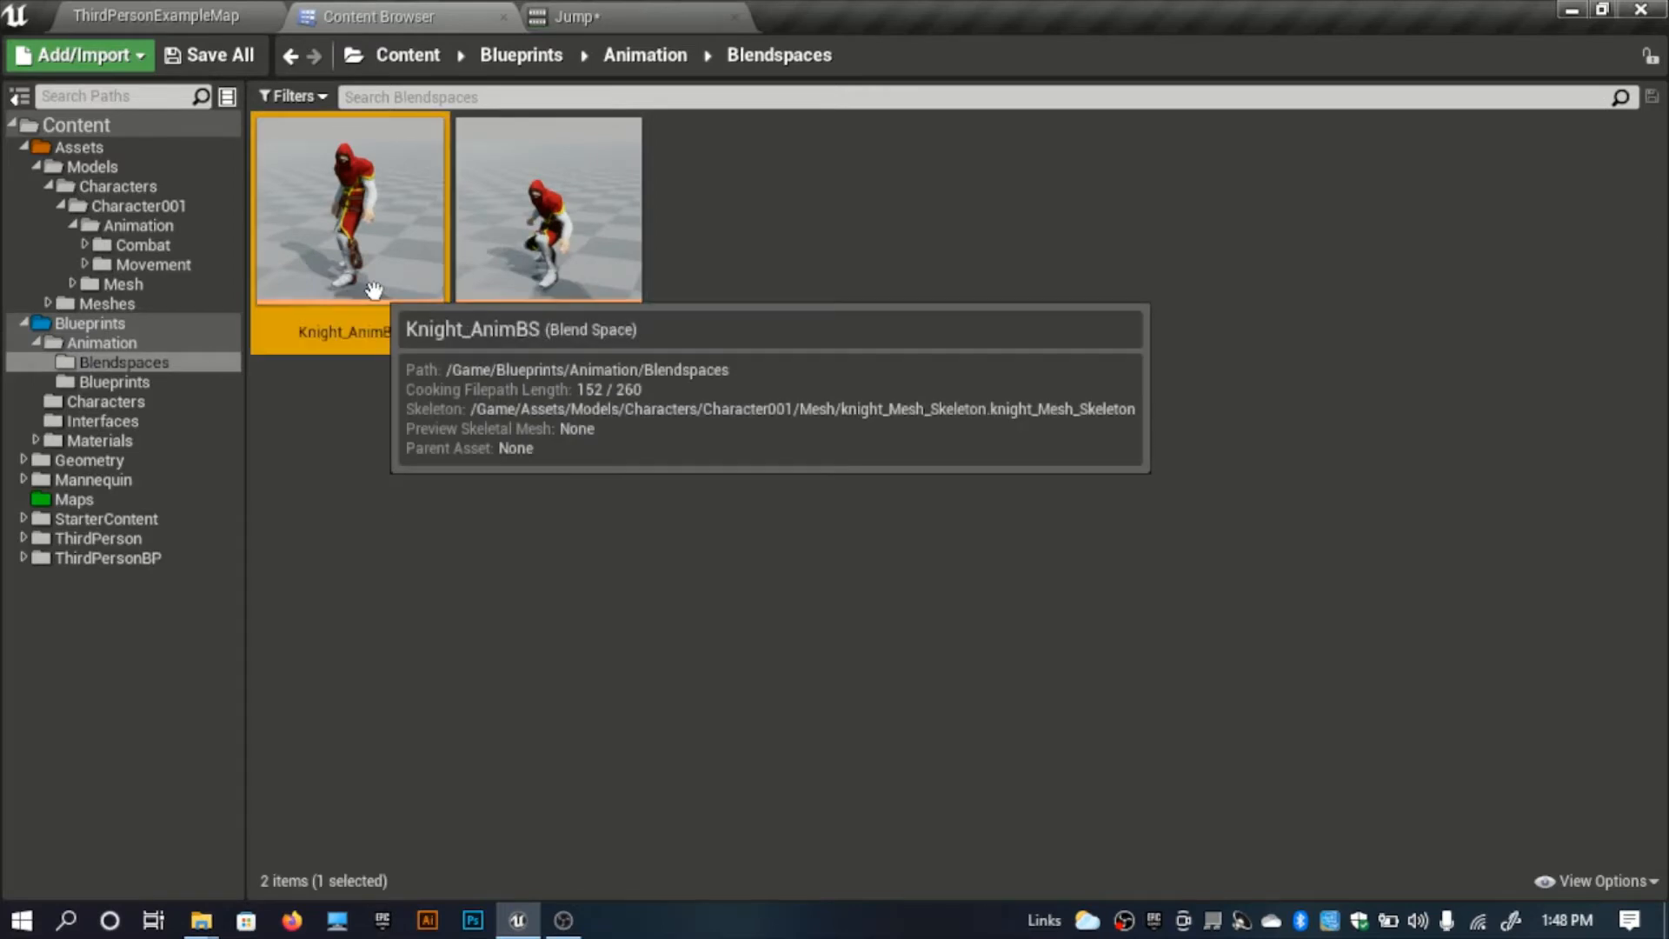
{"action": "key", "text": "ctrl+c"}
{"action": "key", "text": "ctrl+v"}
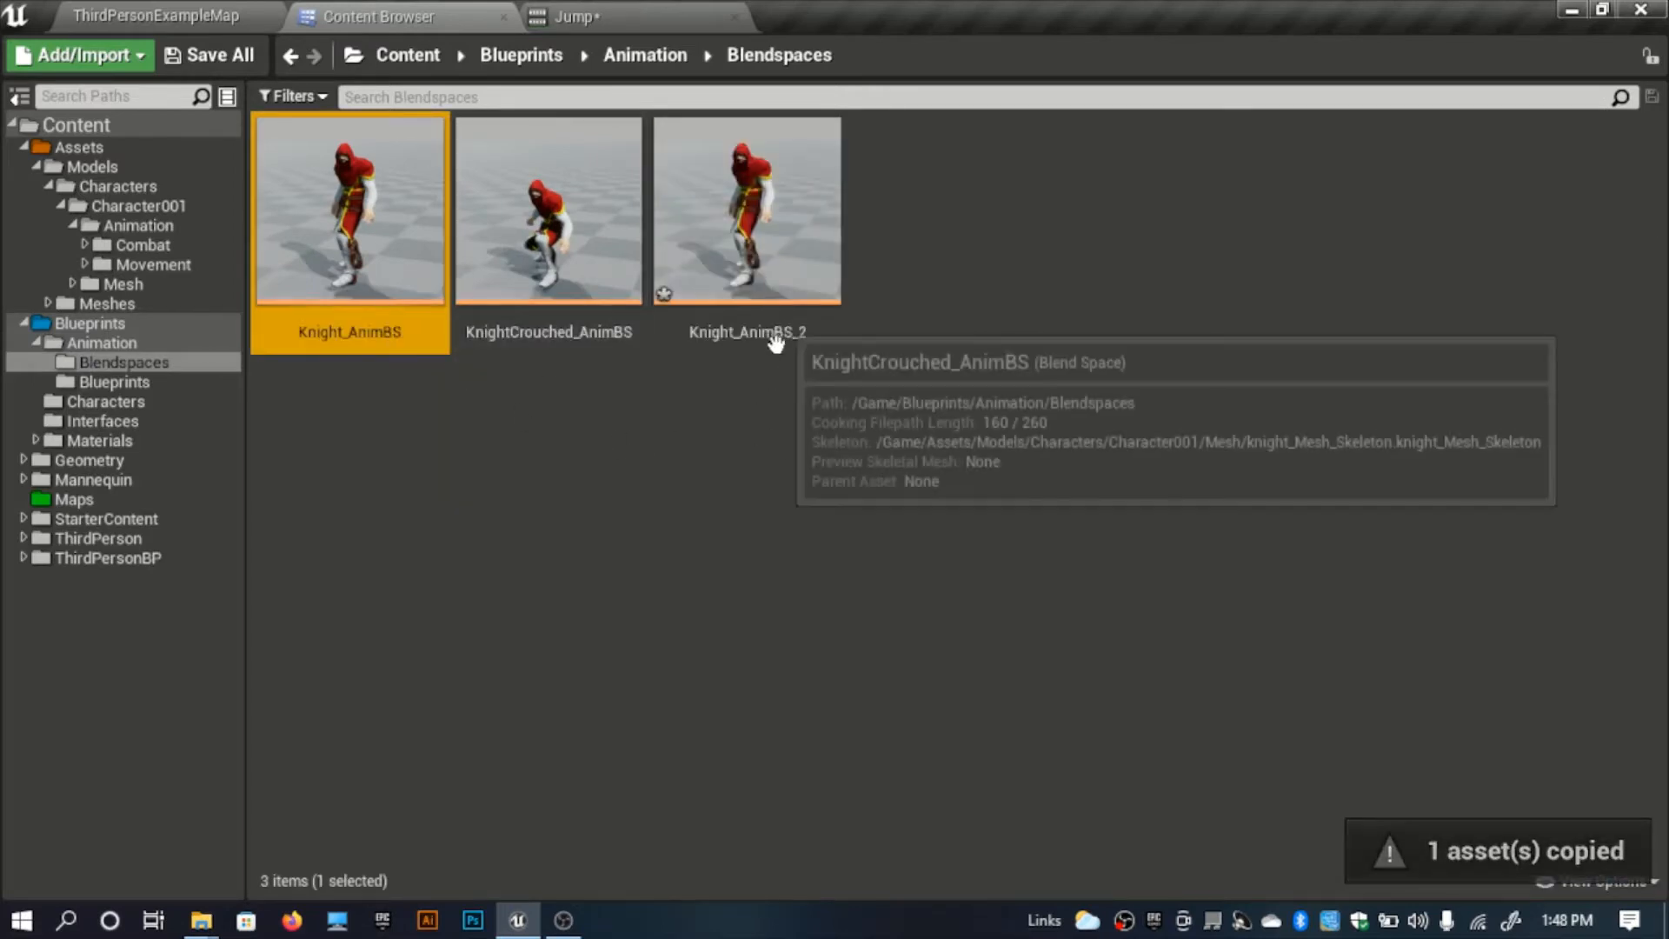
{"action": "left_click", "coordinate": [771, 339]}
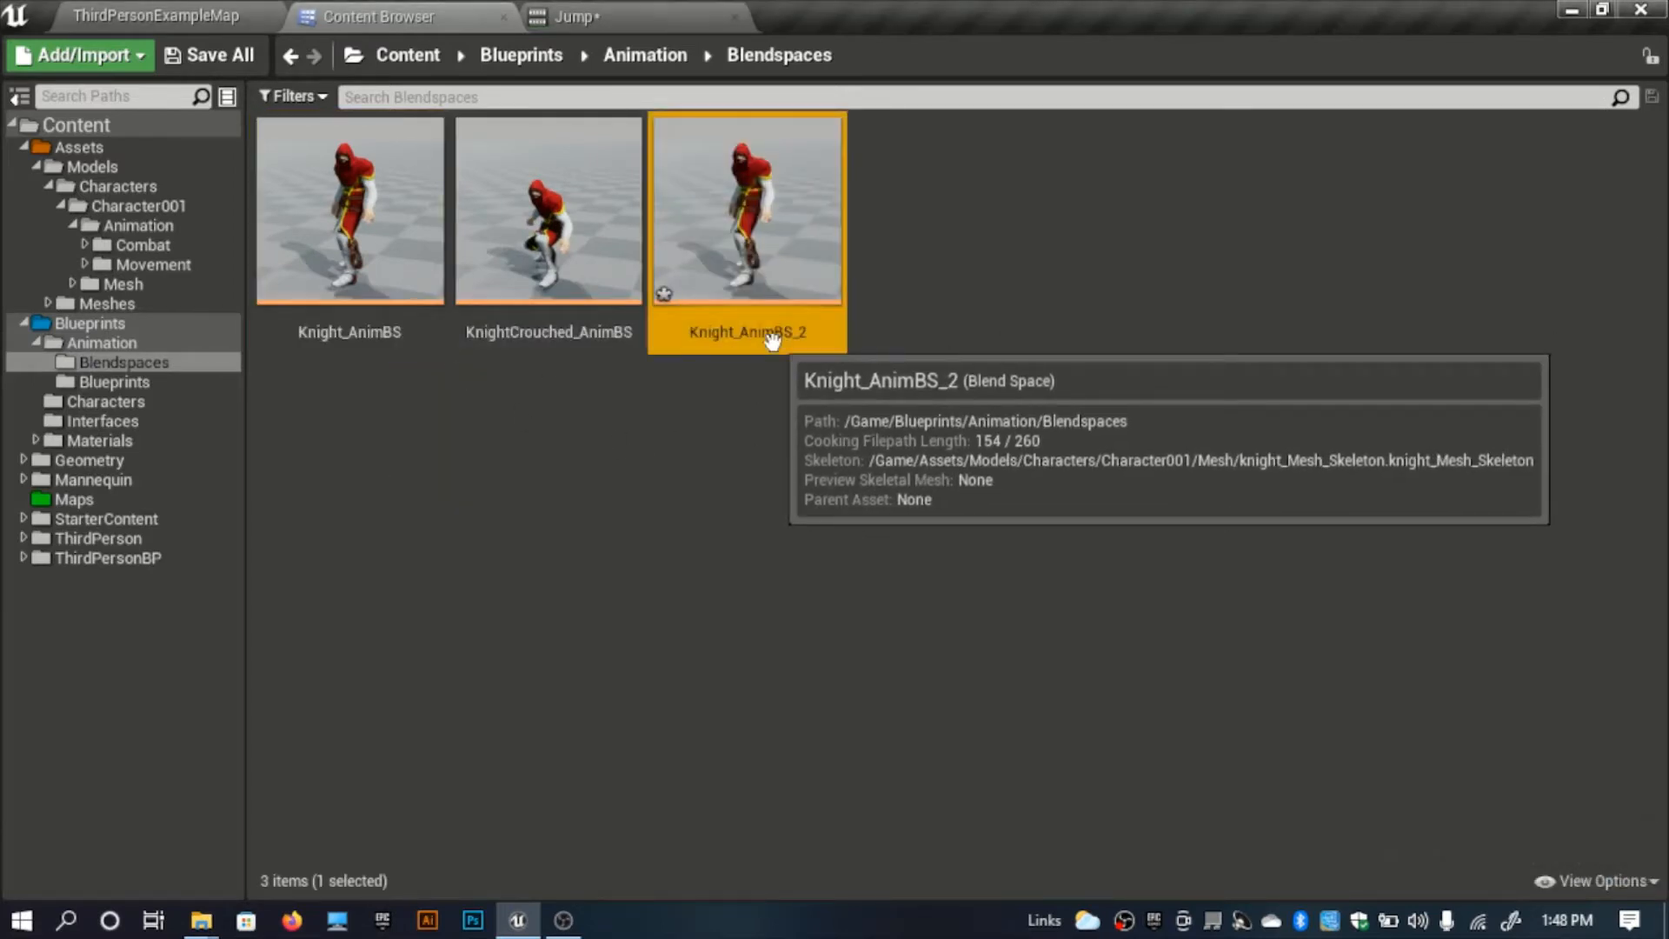
{"action": "left_click", "coordinate": [771, 334]}
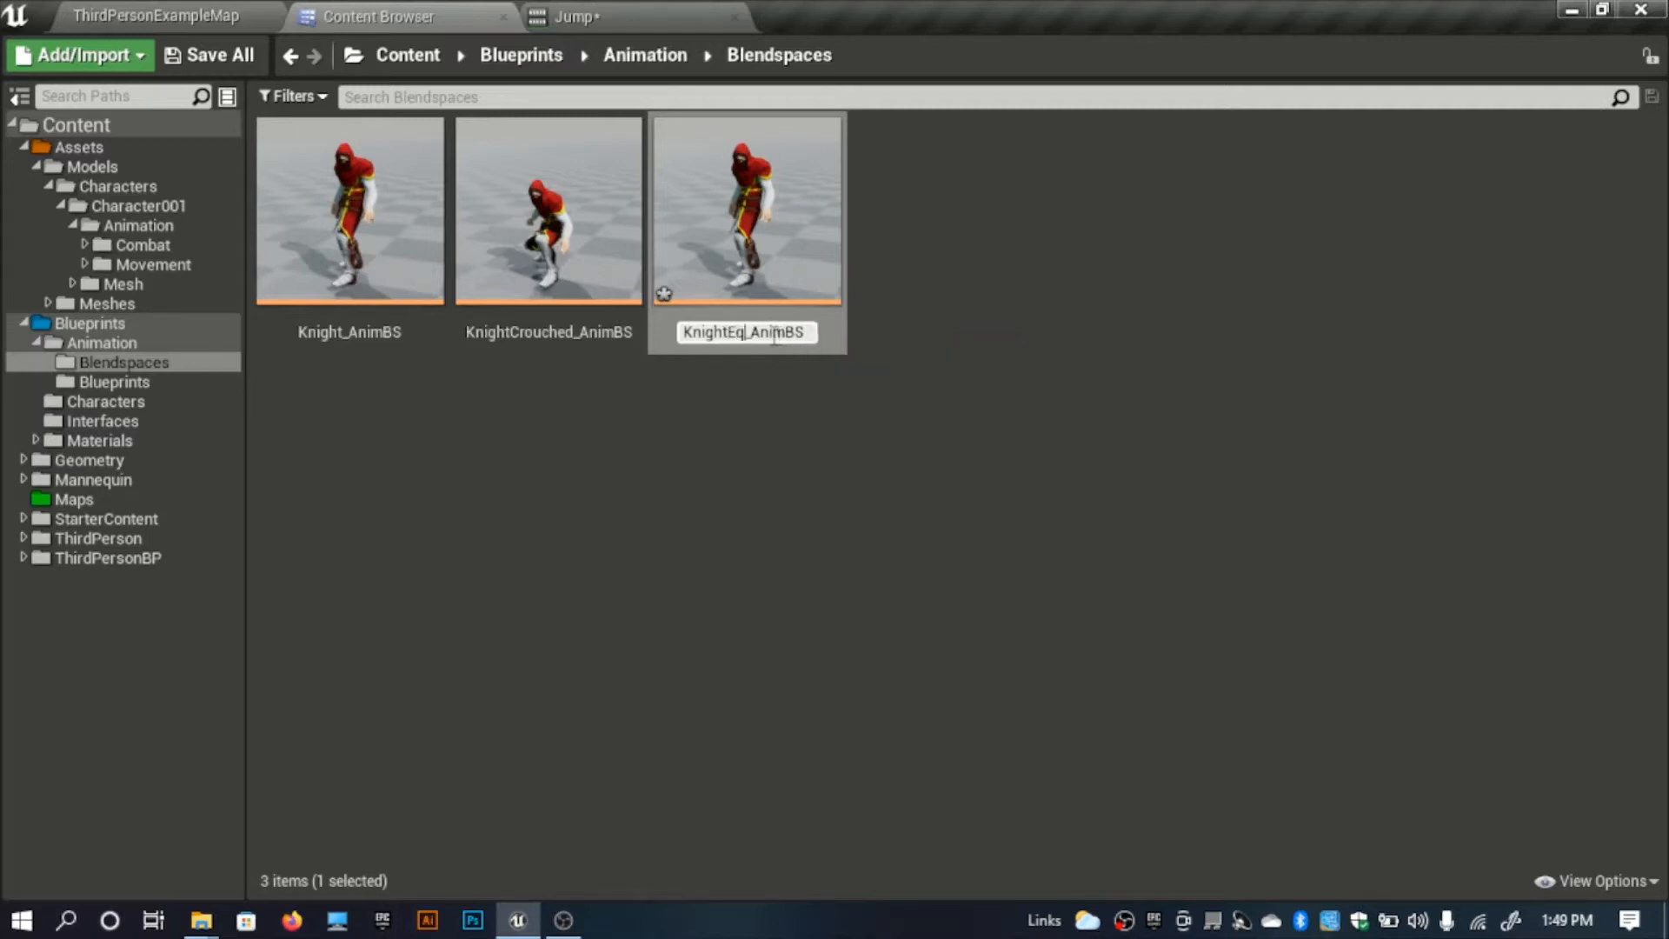
{"action": "type", "text": "d"}
{"action": "key", "text": "Return"}
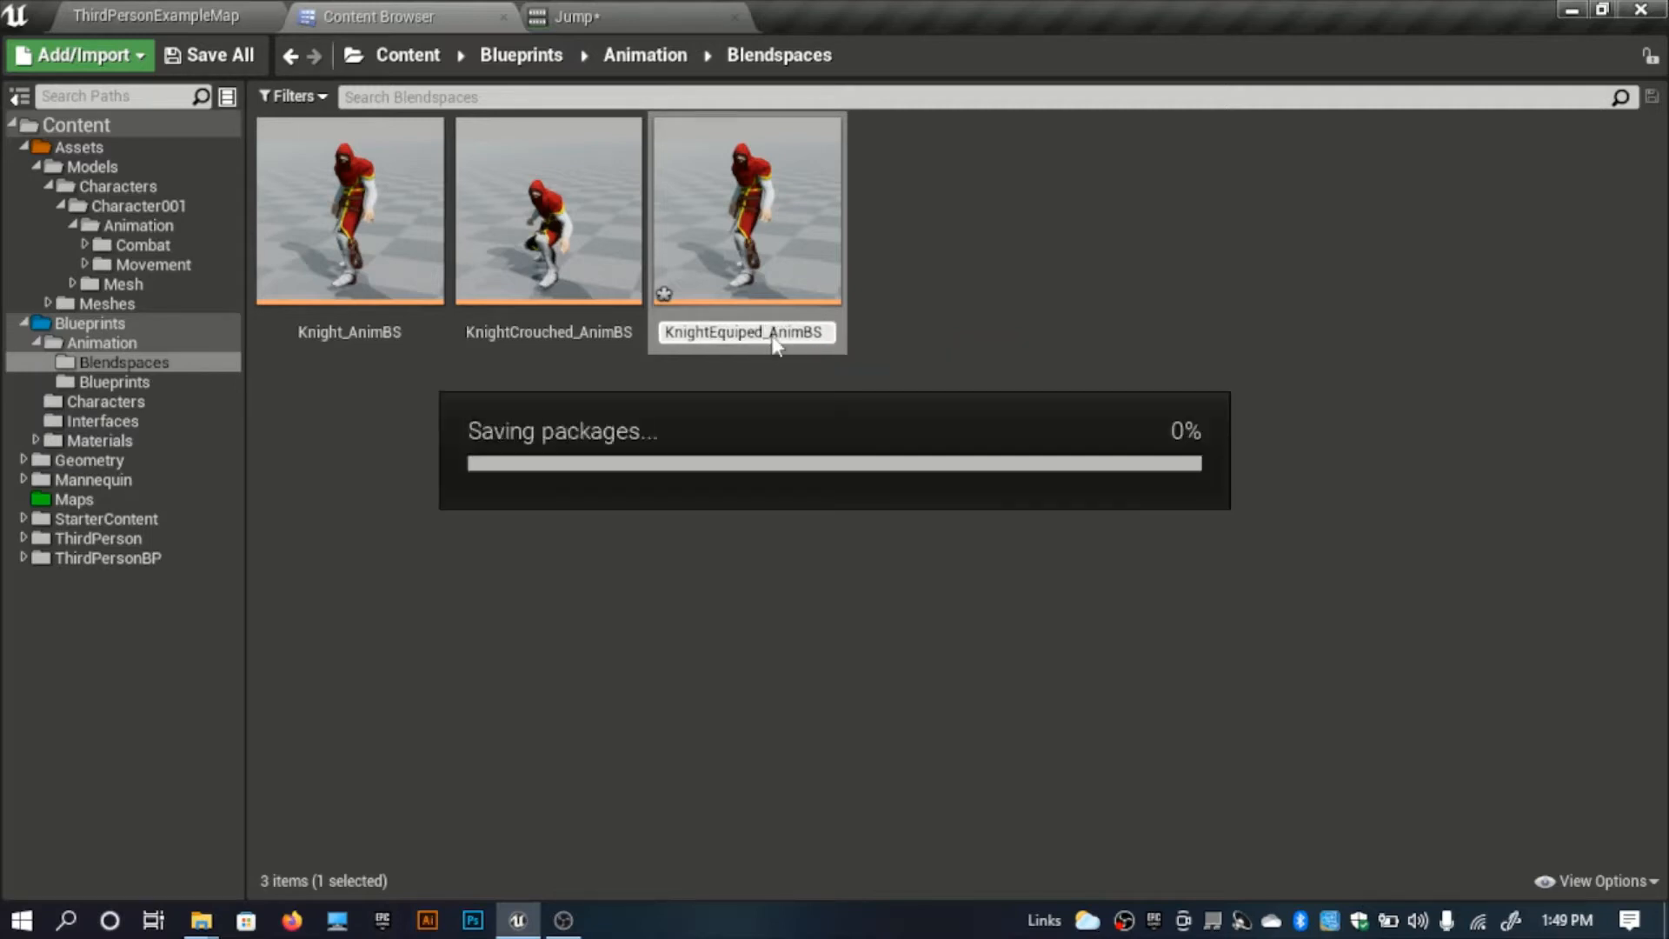
Open the KnightEquiped_AnimBS blend space and show the animation names on its sample points.
{"action": "double_click", "coordinate": [783, 291]}
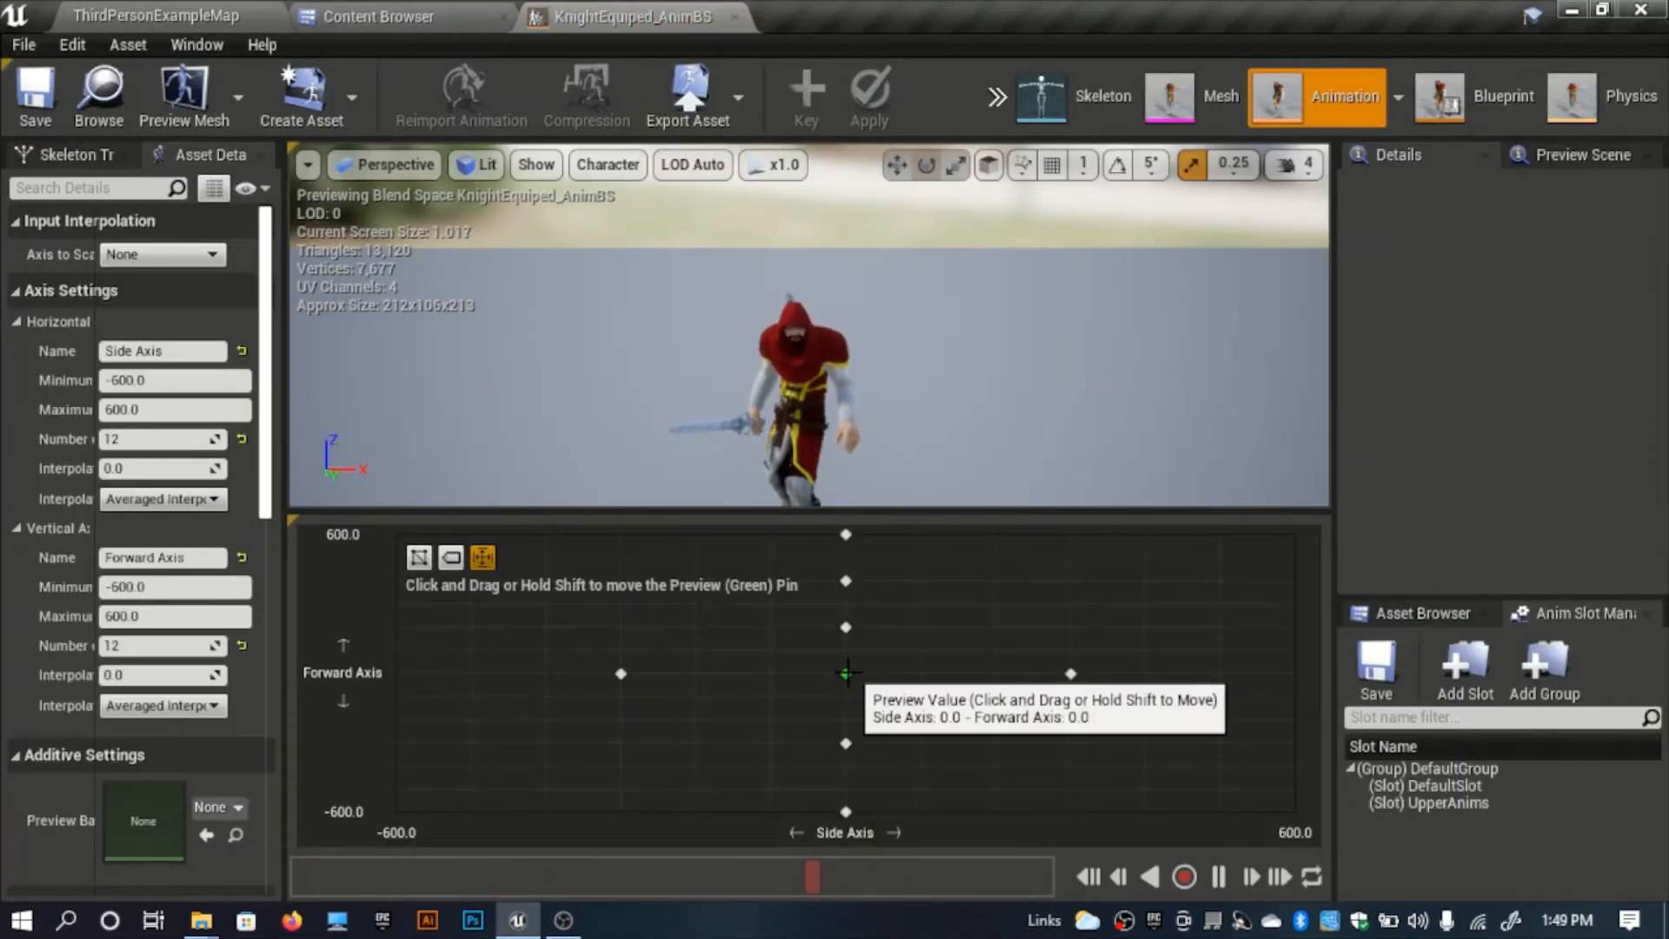
{"action": "left_click", "coordinate": [481, 557]}
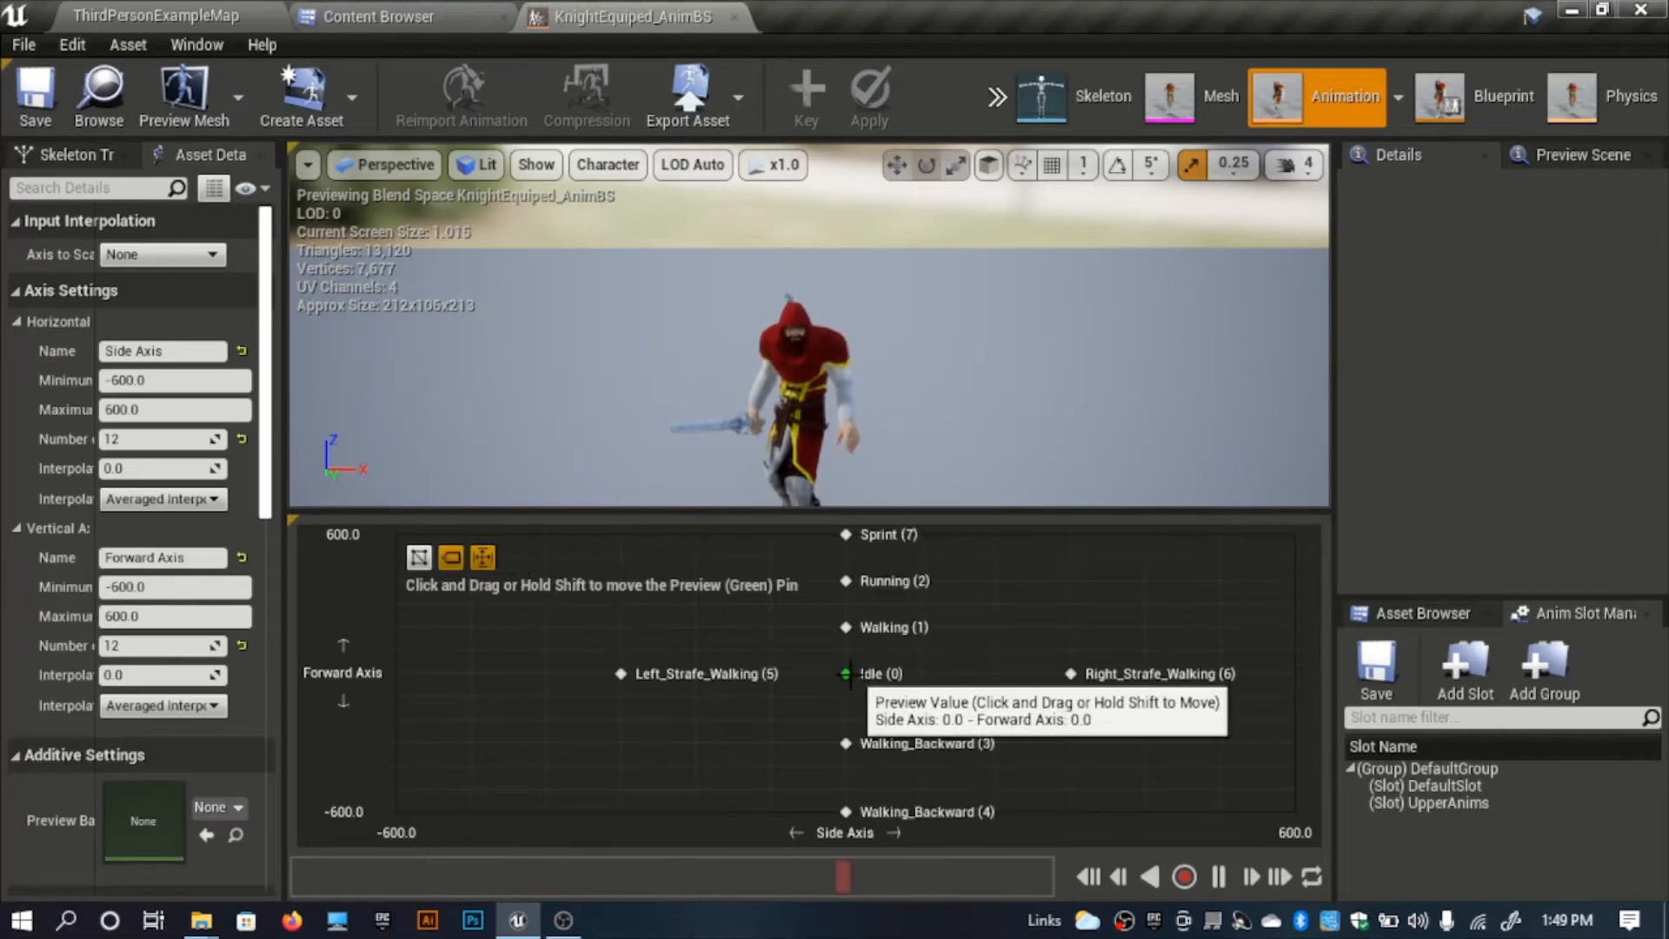
Assign the Idle animation from the Combat folder to the blend space's centre sample at Side Axis 0, Forward Axis 0.
{"action": "left_click", "coordinate": [846, 674]}
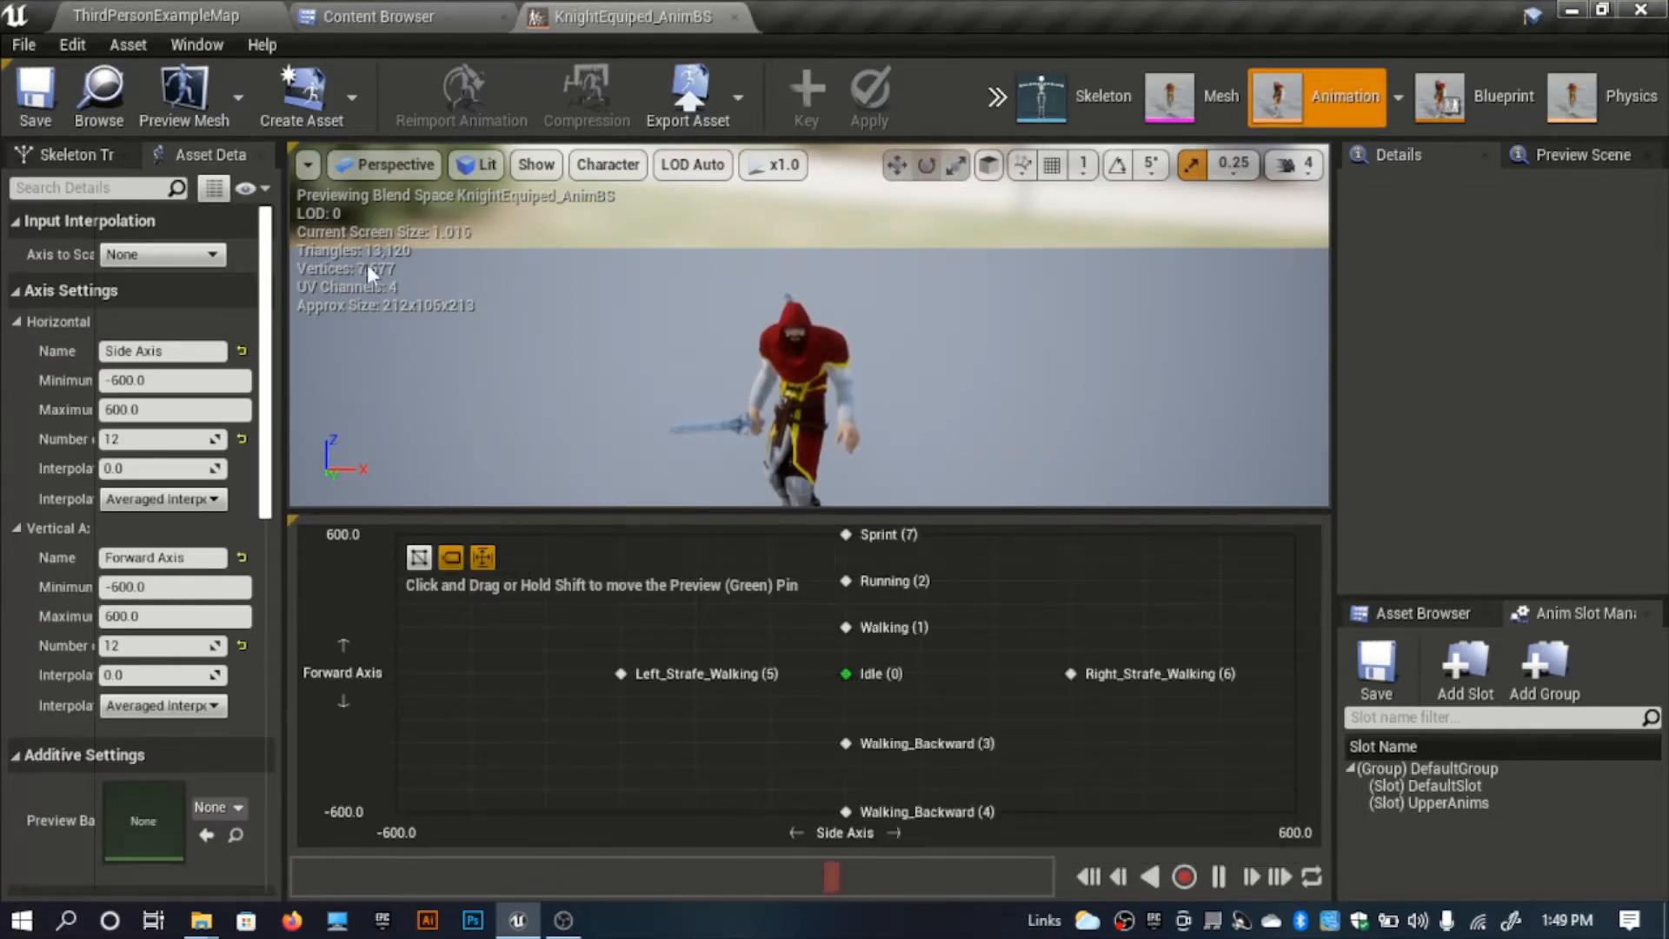
{"action": "left_click", "coordinate": [391, 21]}
{"action": "left_click", "coordinate": [622, 14]}
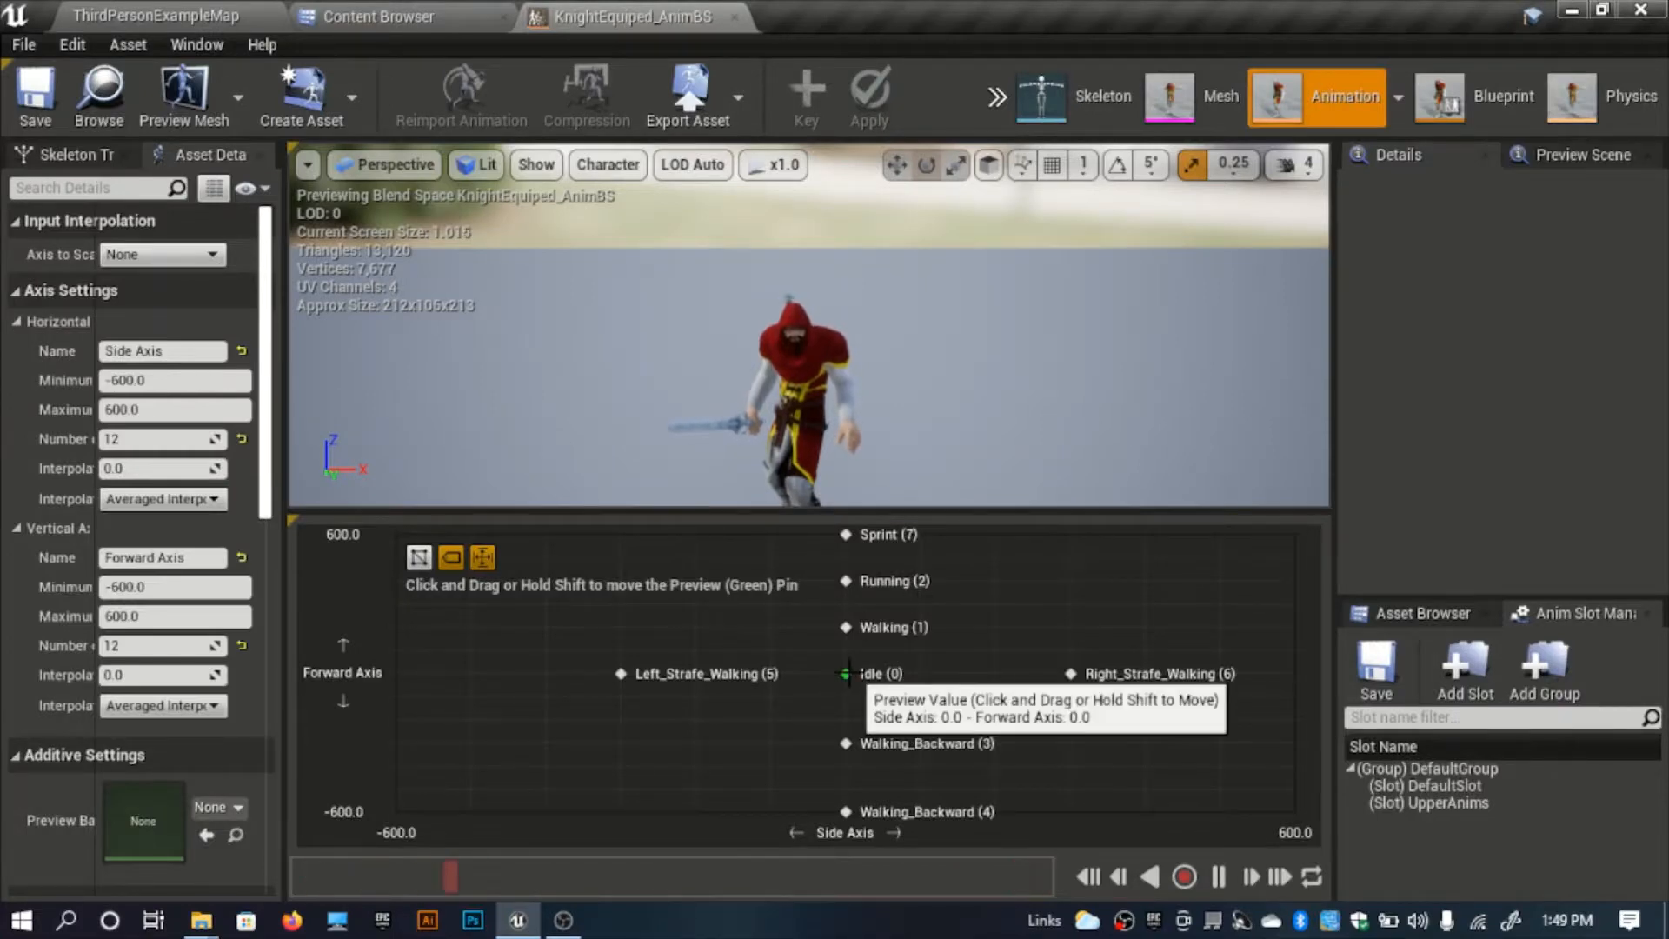
{"action": "left_click", "coordinate": [845, 673]}
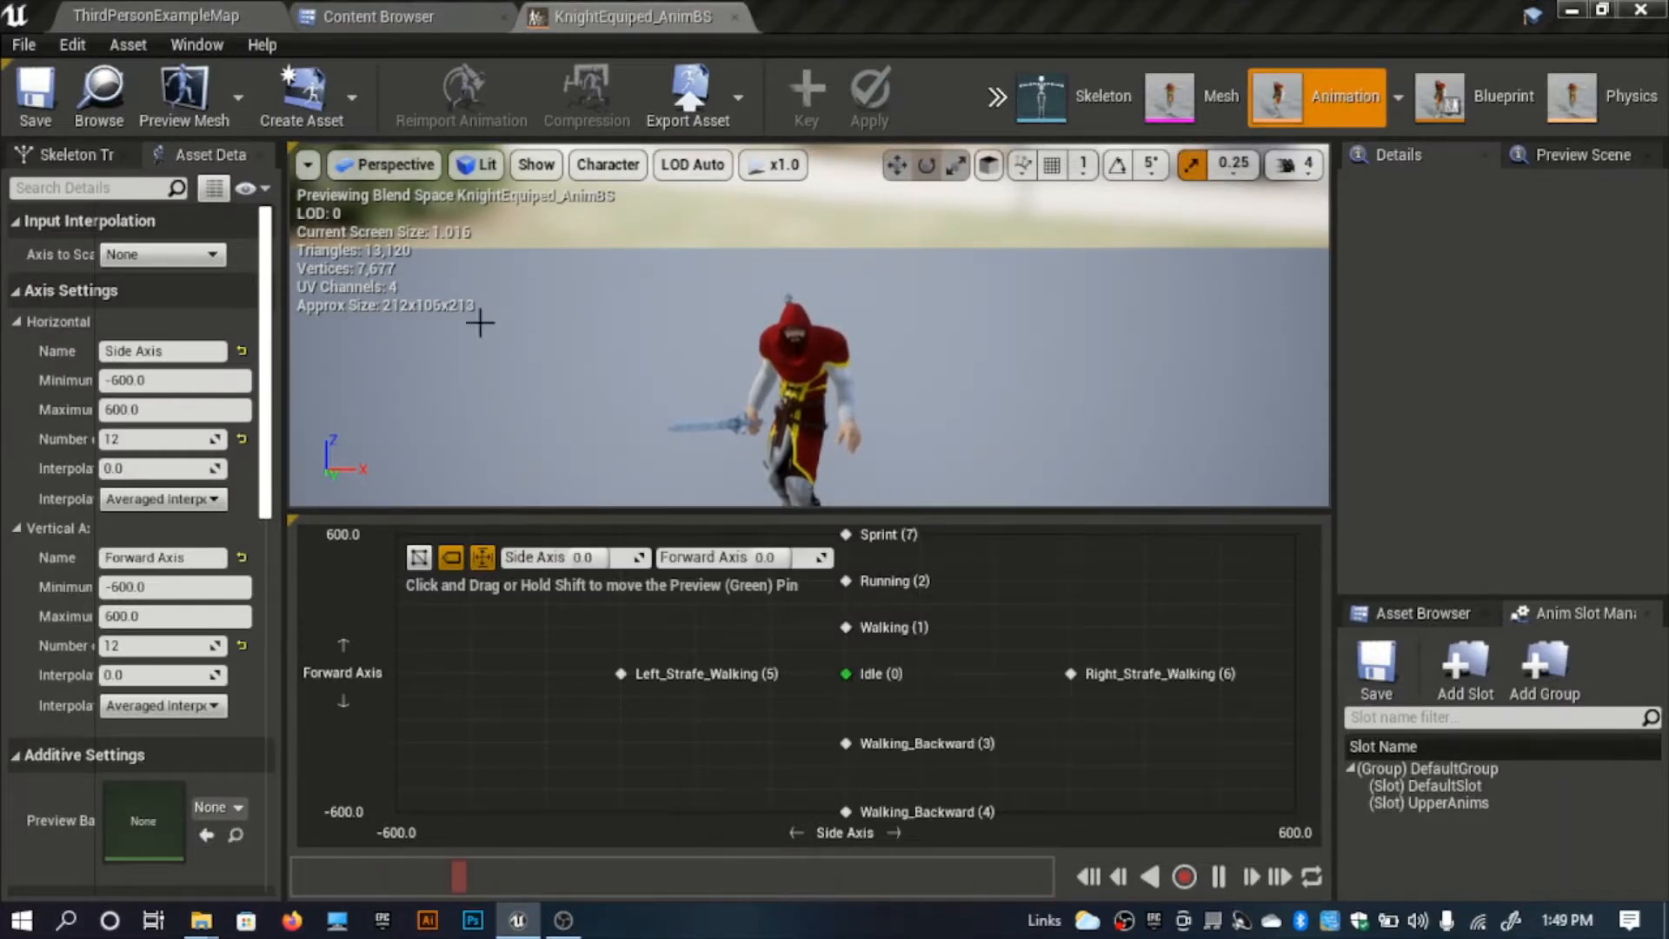
{"action": "left_click", "coordinate": [409, 16]}
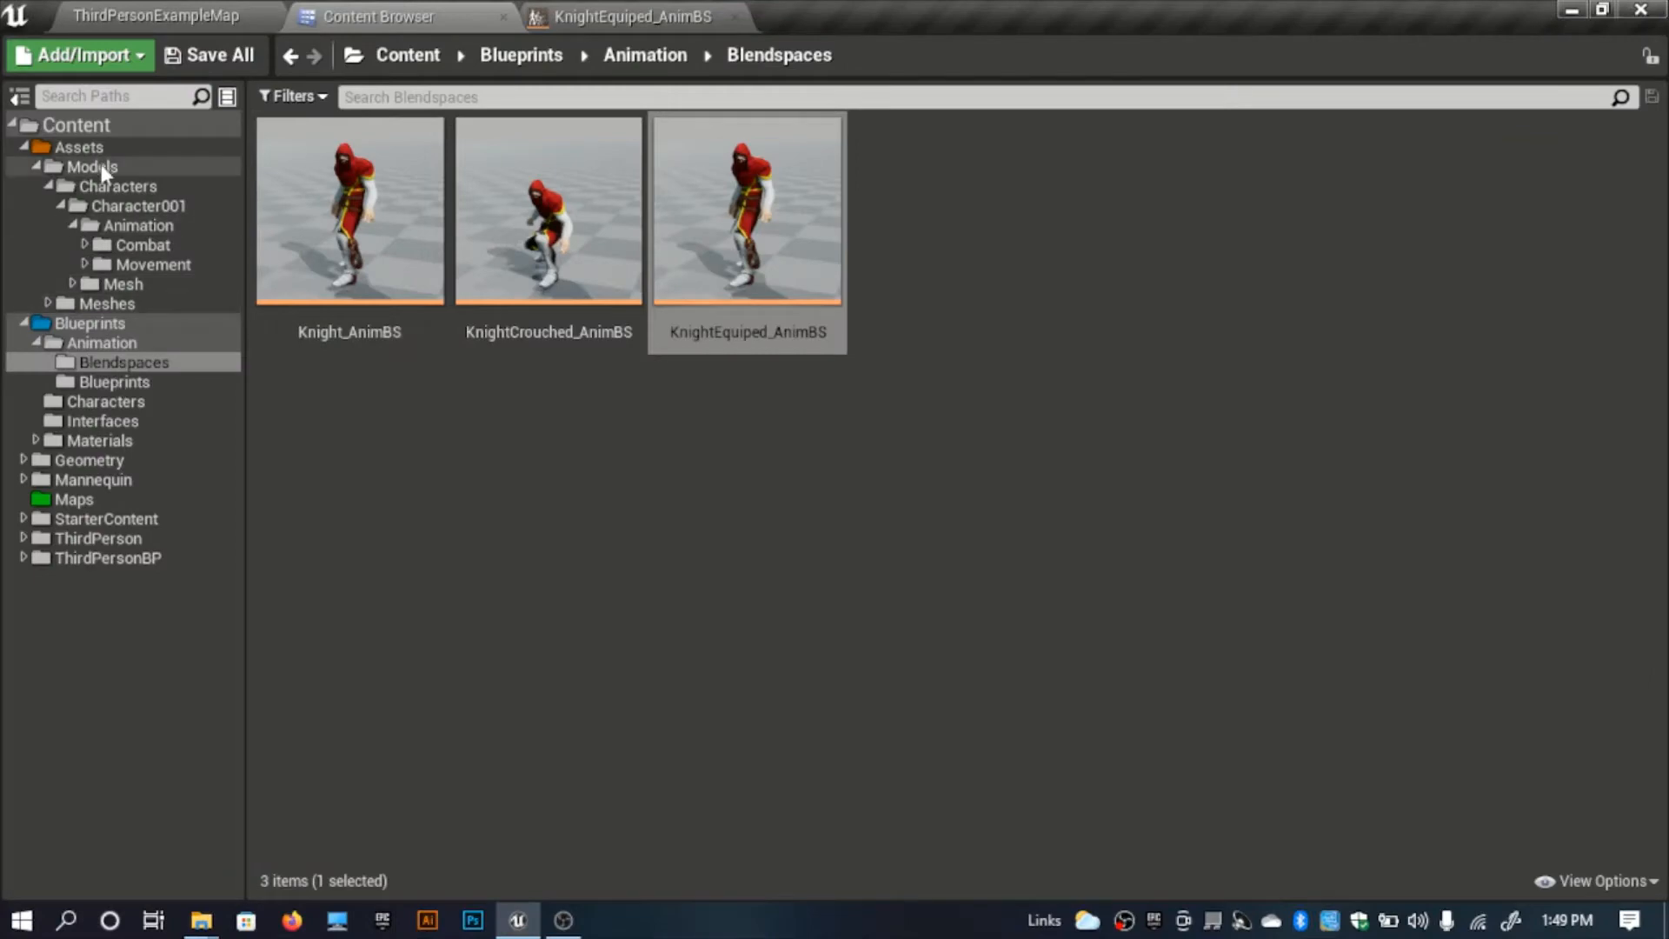
{"action": "left_click", "coordinate": [139, 246]}
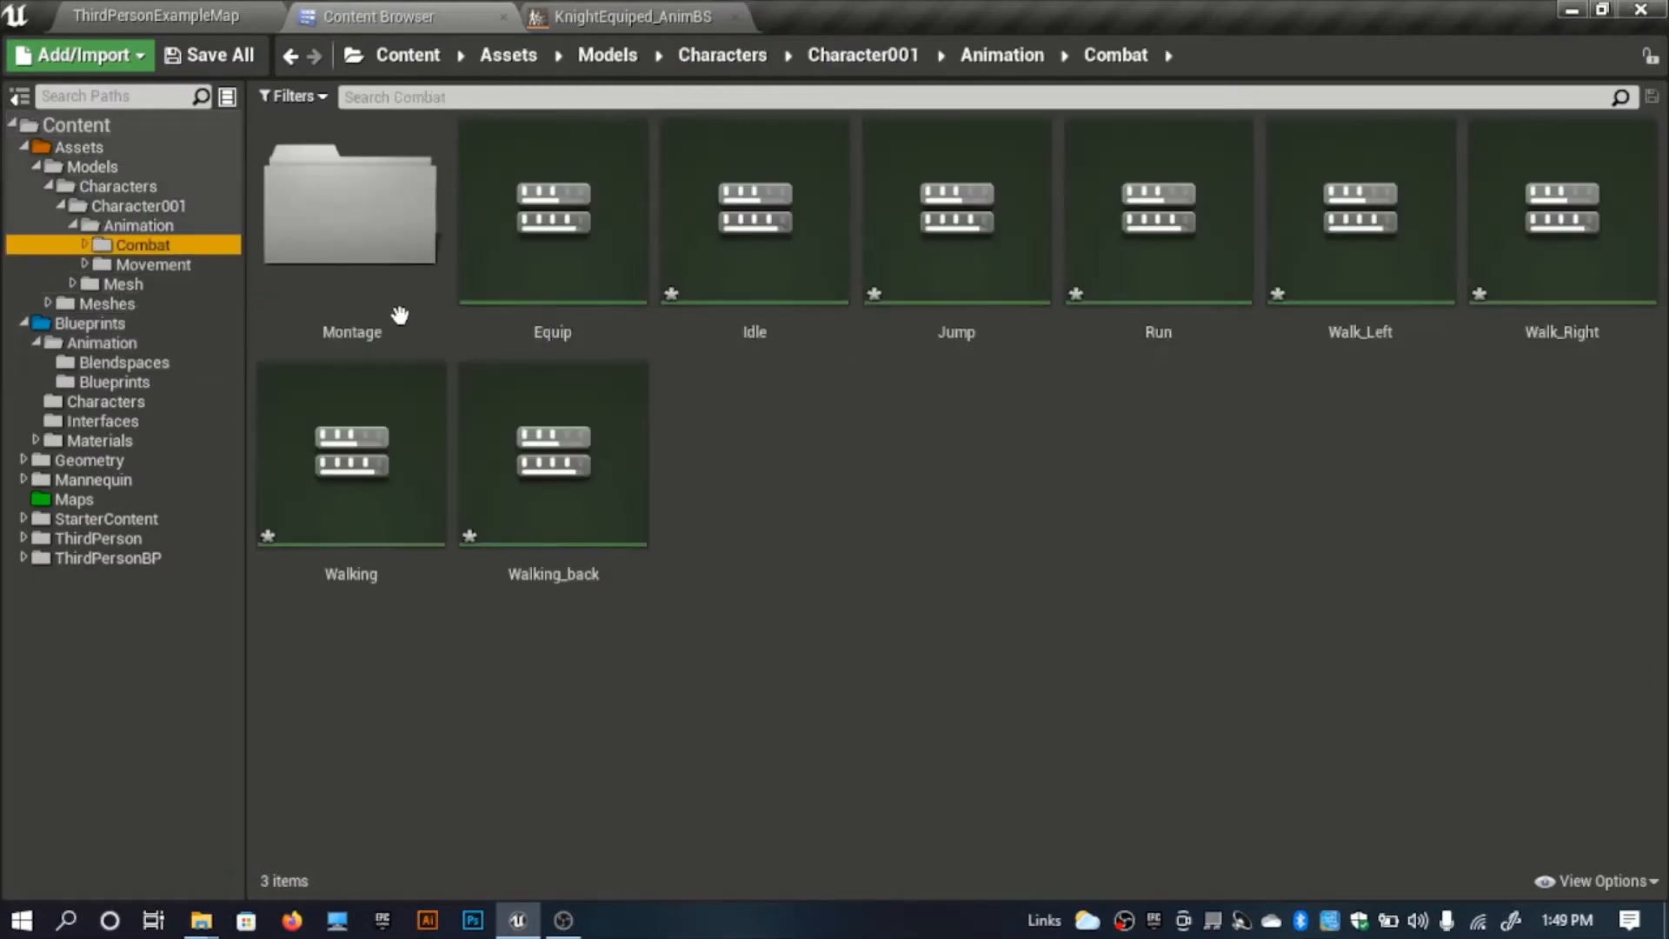
{"action": "left_click", "coordinate": [746, 261]}
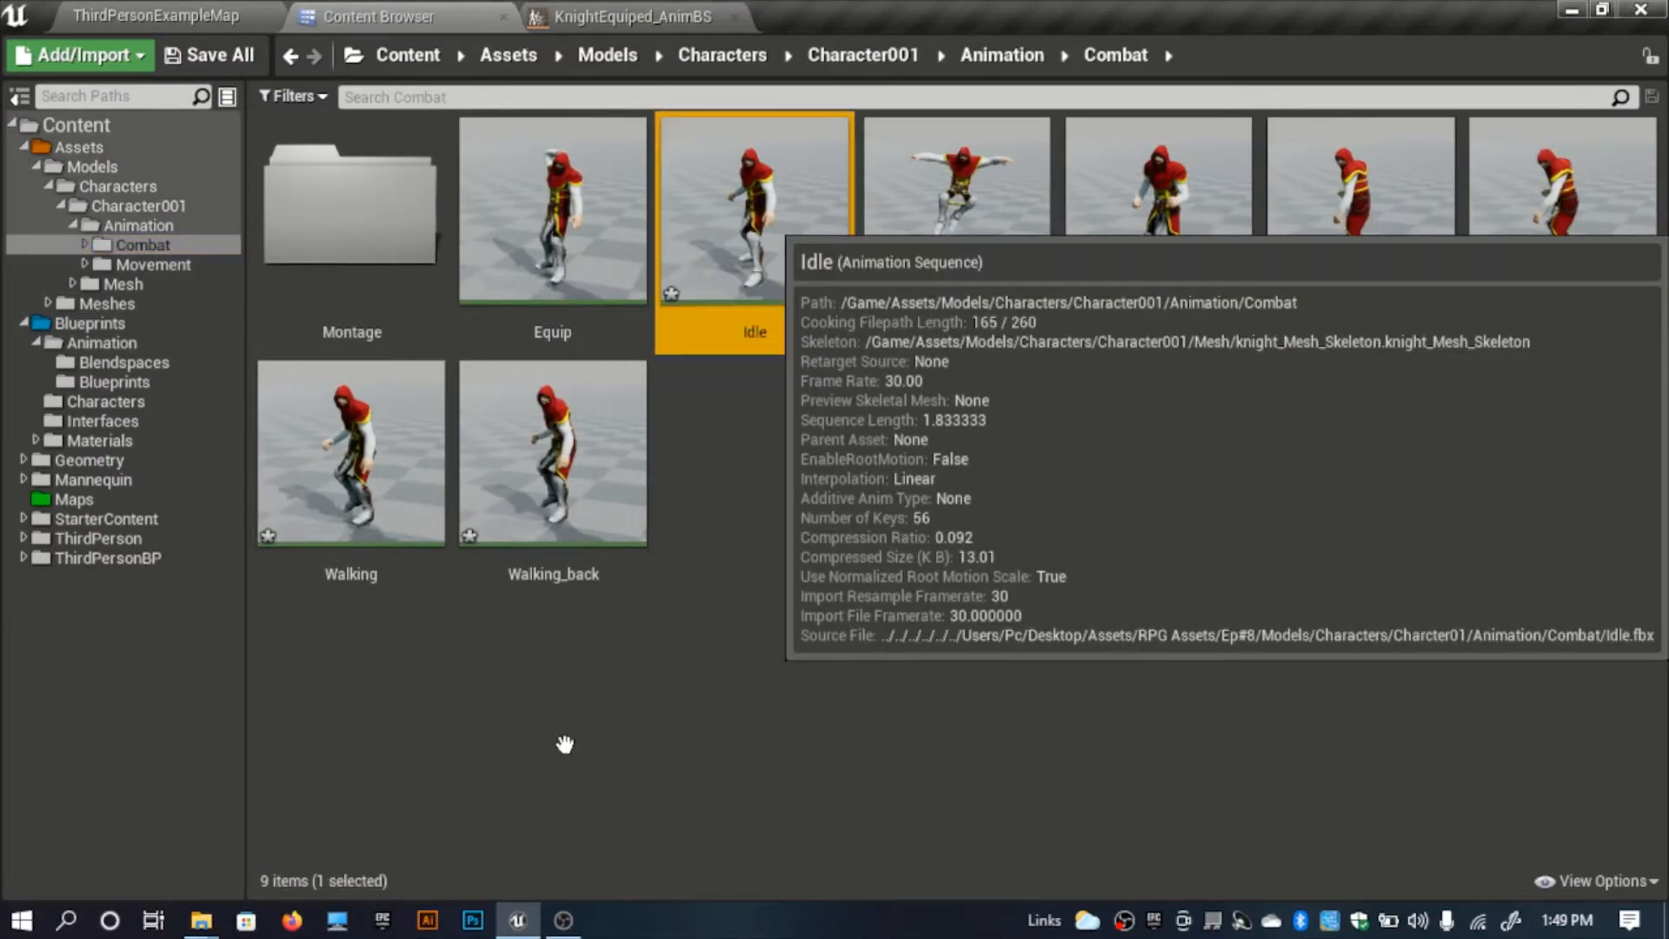
{"action": "left_click", "coordinate": [591, 16]}
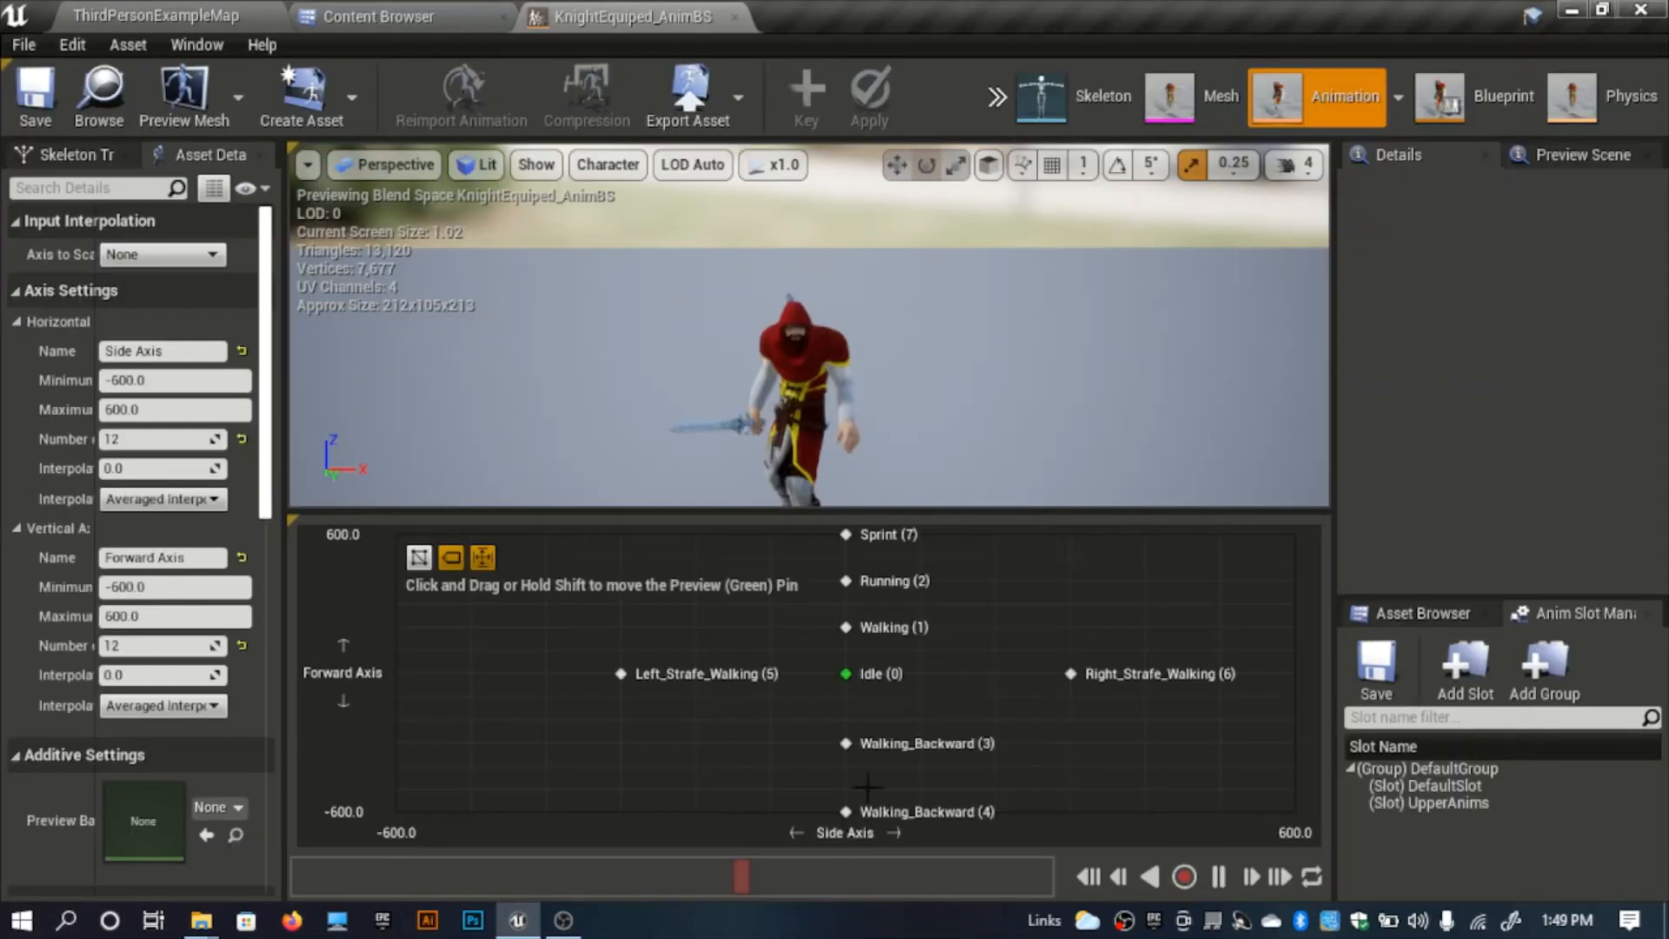
{"action": "right_click", "coordinate": [847, 674]}
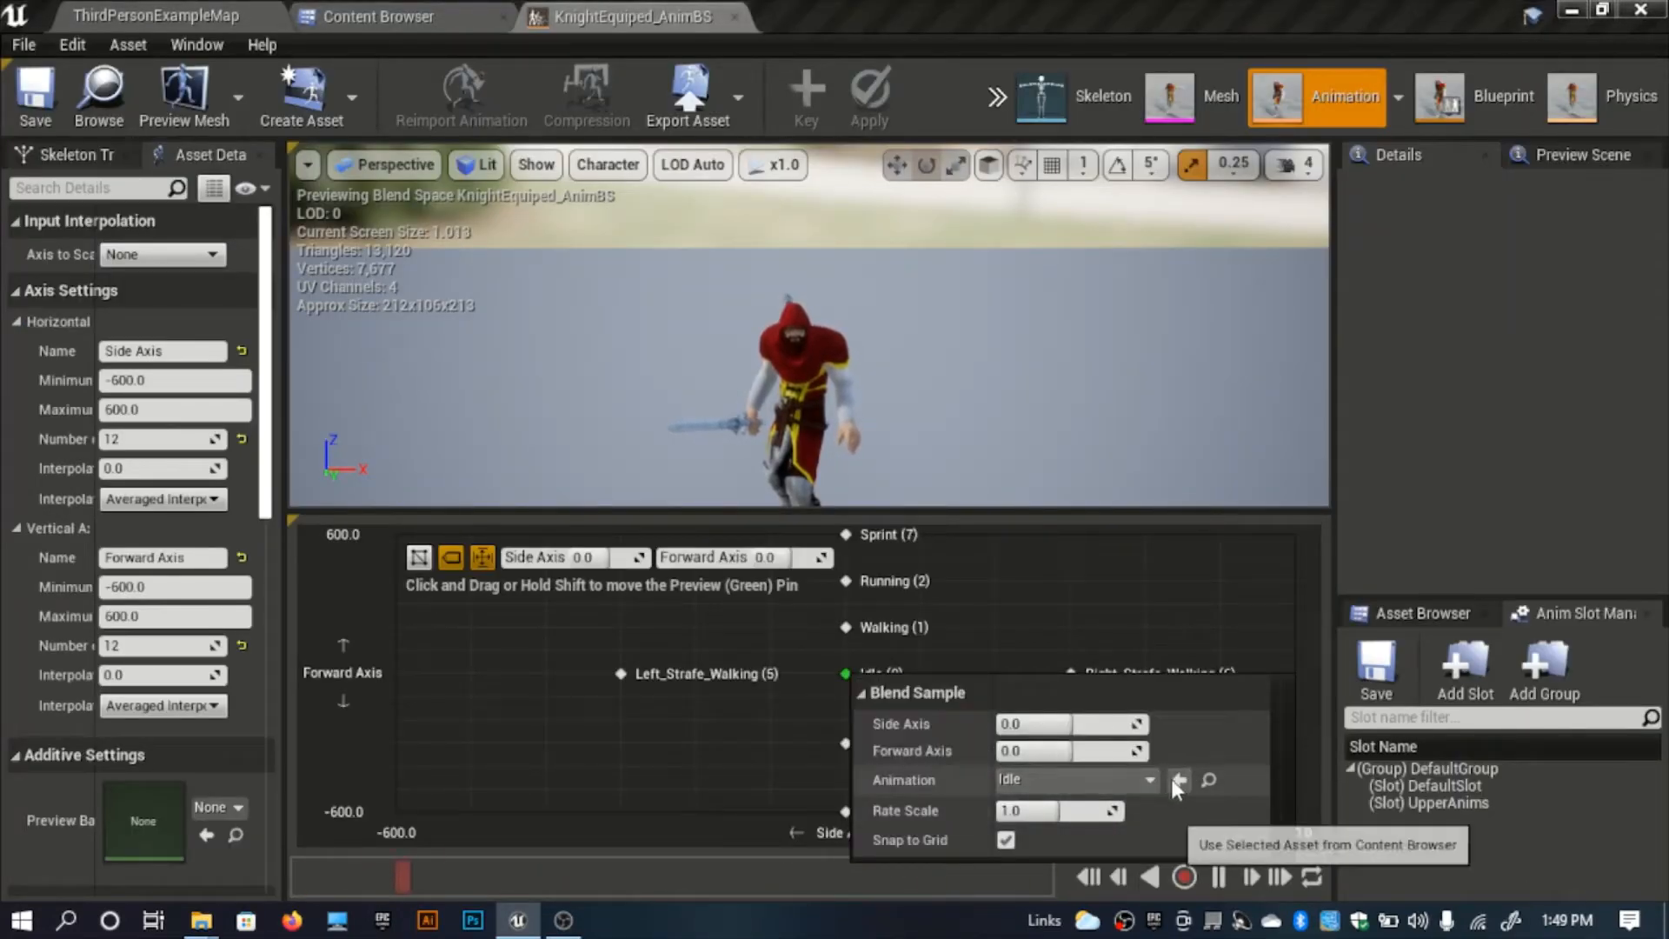
{"action": "left_click", "coordinate": [1175, 780]}
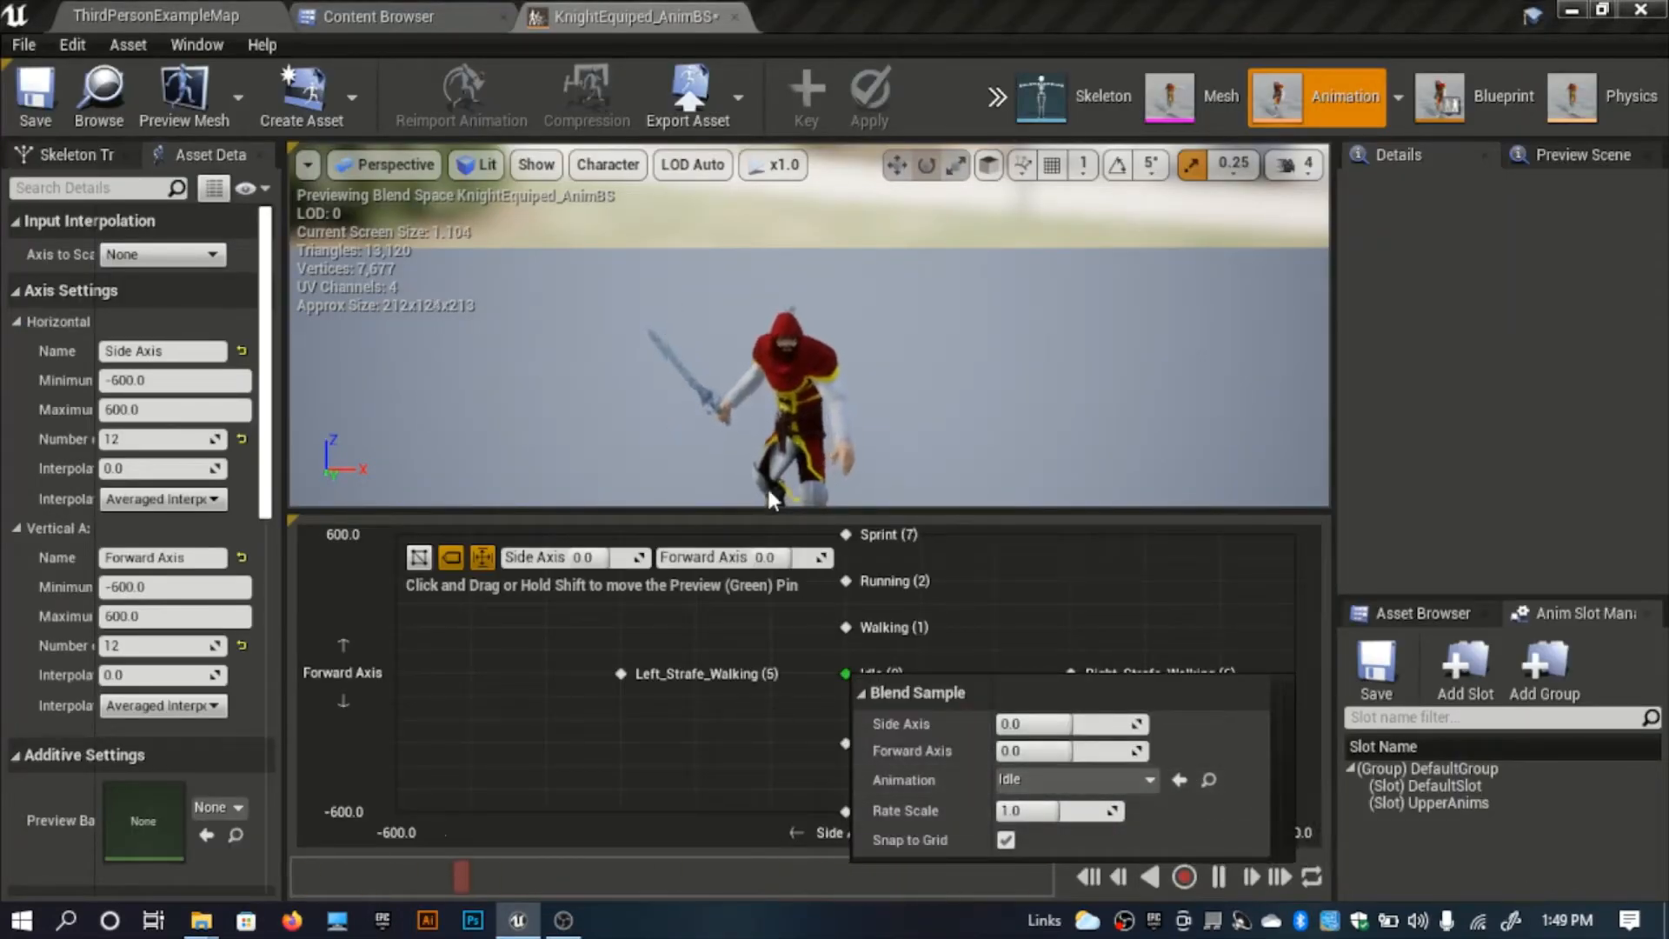
{"action": "left_click", "coordinate": [745, 377]}
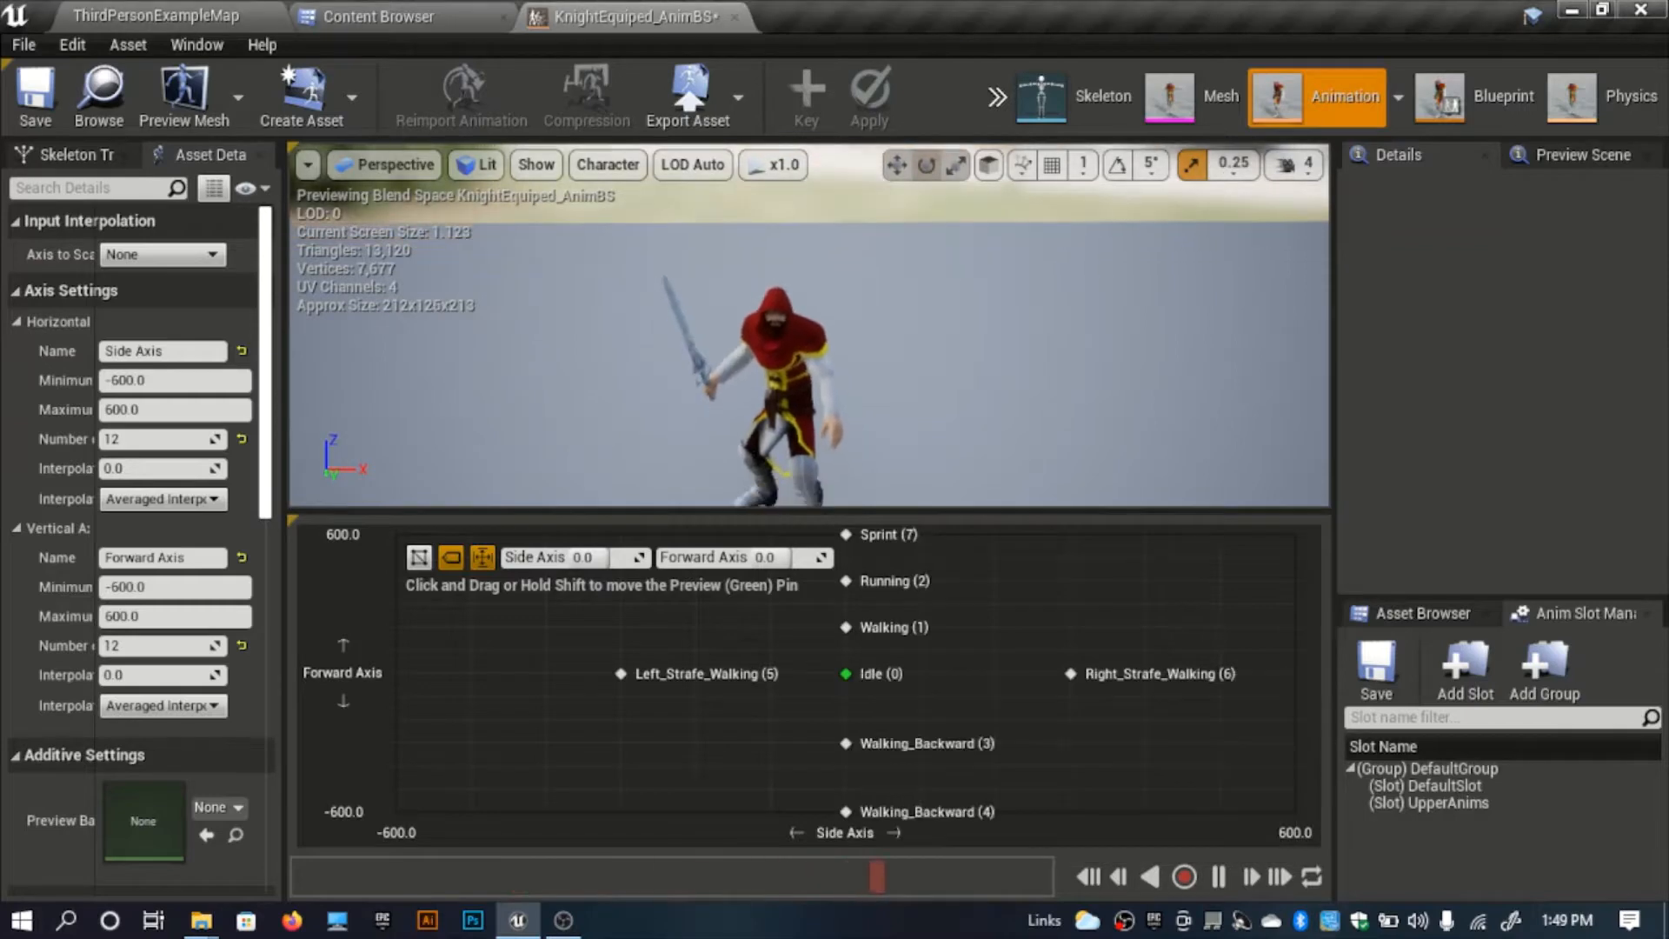
Assign the Combat folder's Walking animation to the Walking sample at Forward Axis 200 and preview the character there.
{"action": "left_click", "coordinate": [321, 16]}
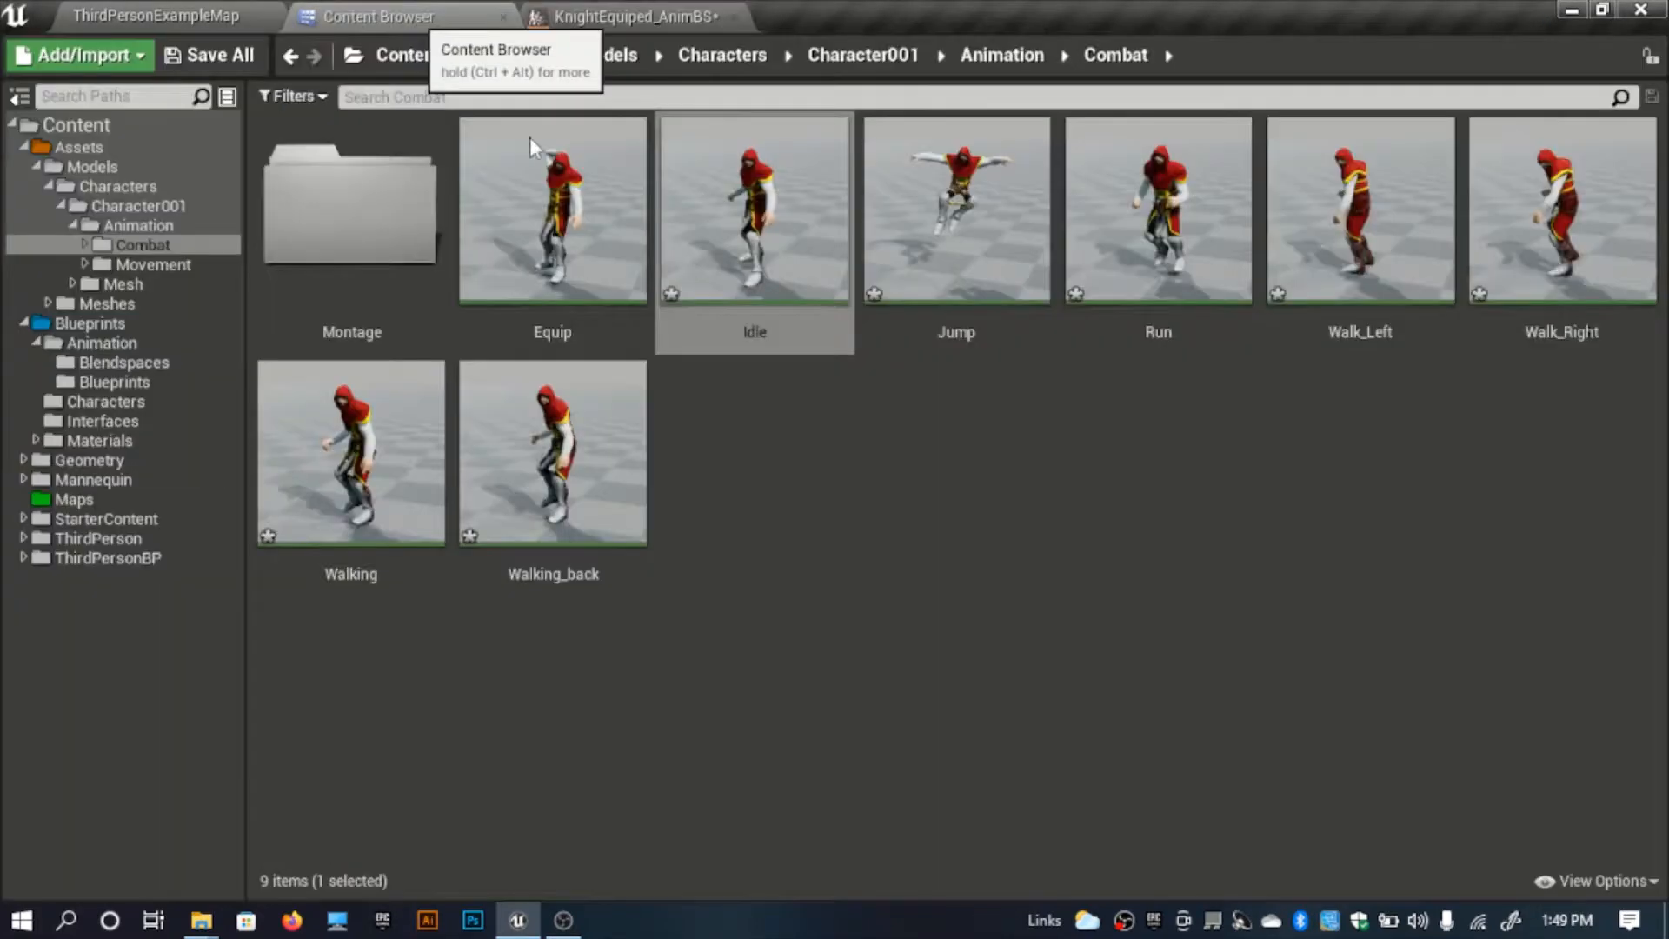
{"action": "left_click", "coordinate": [332, 525]}
{"action": "mouse_move", "coordinate": [381, 523]}
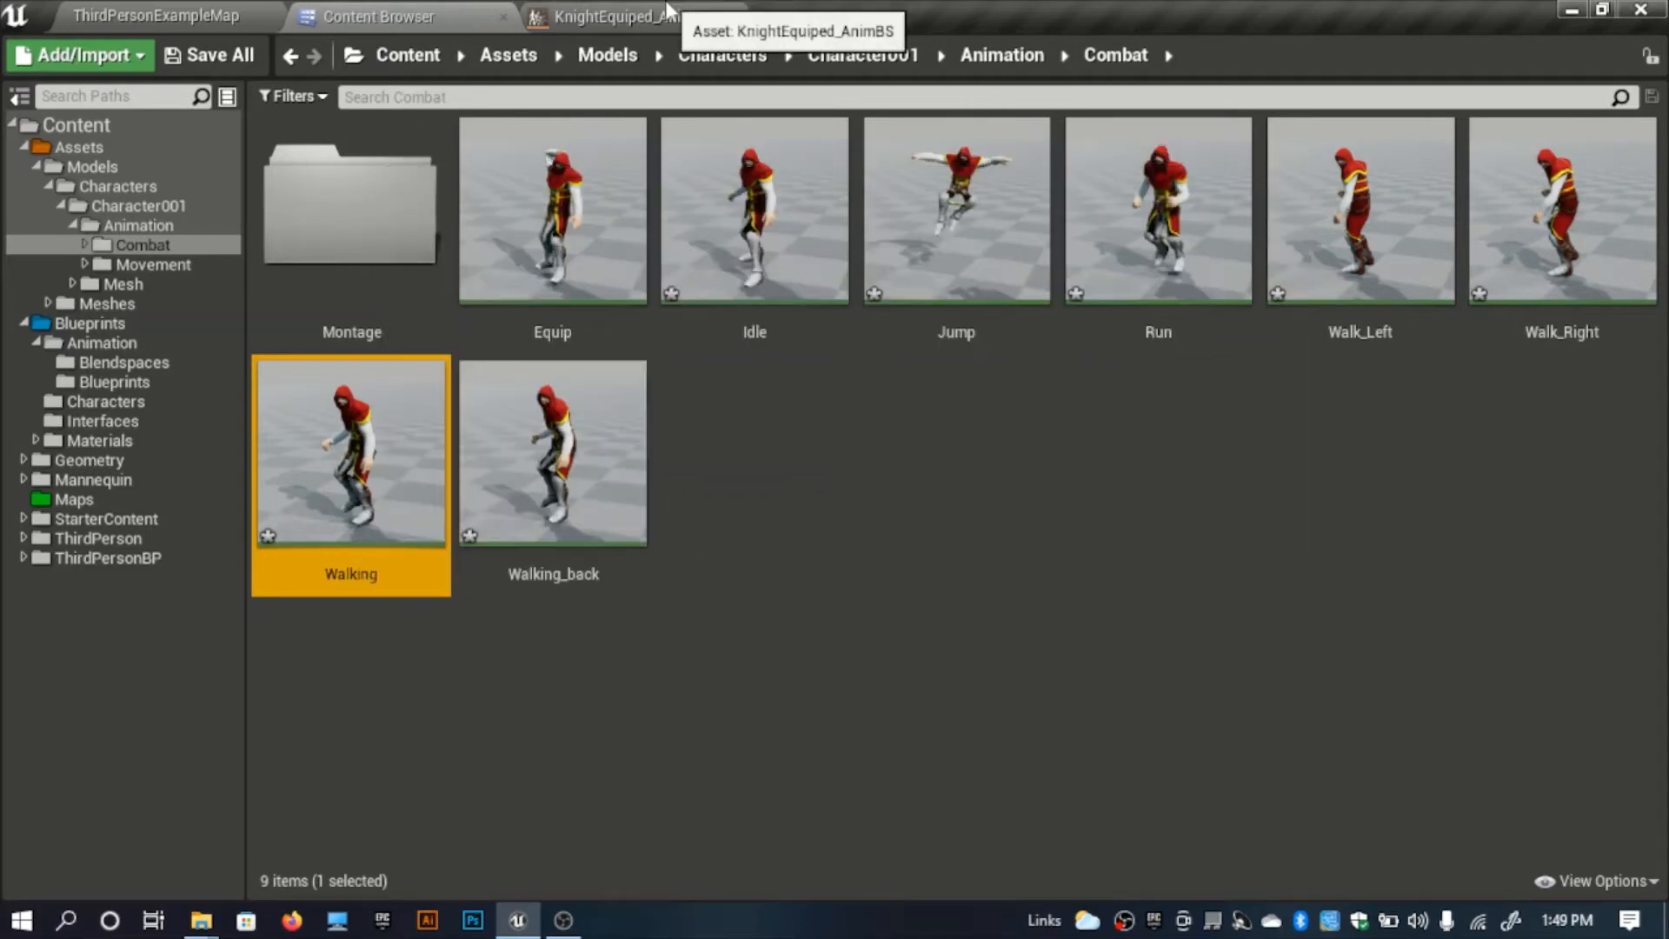
{"action": "left_click", "coordinate": [698, 12]}
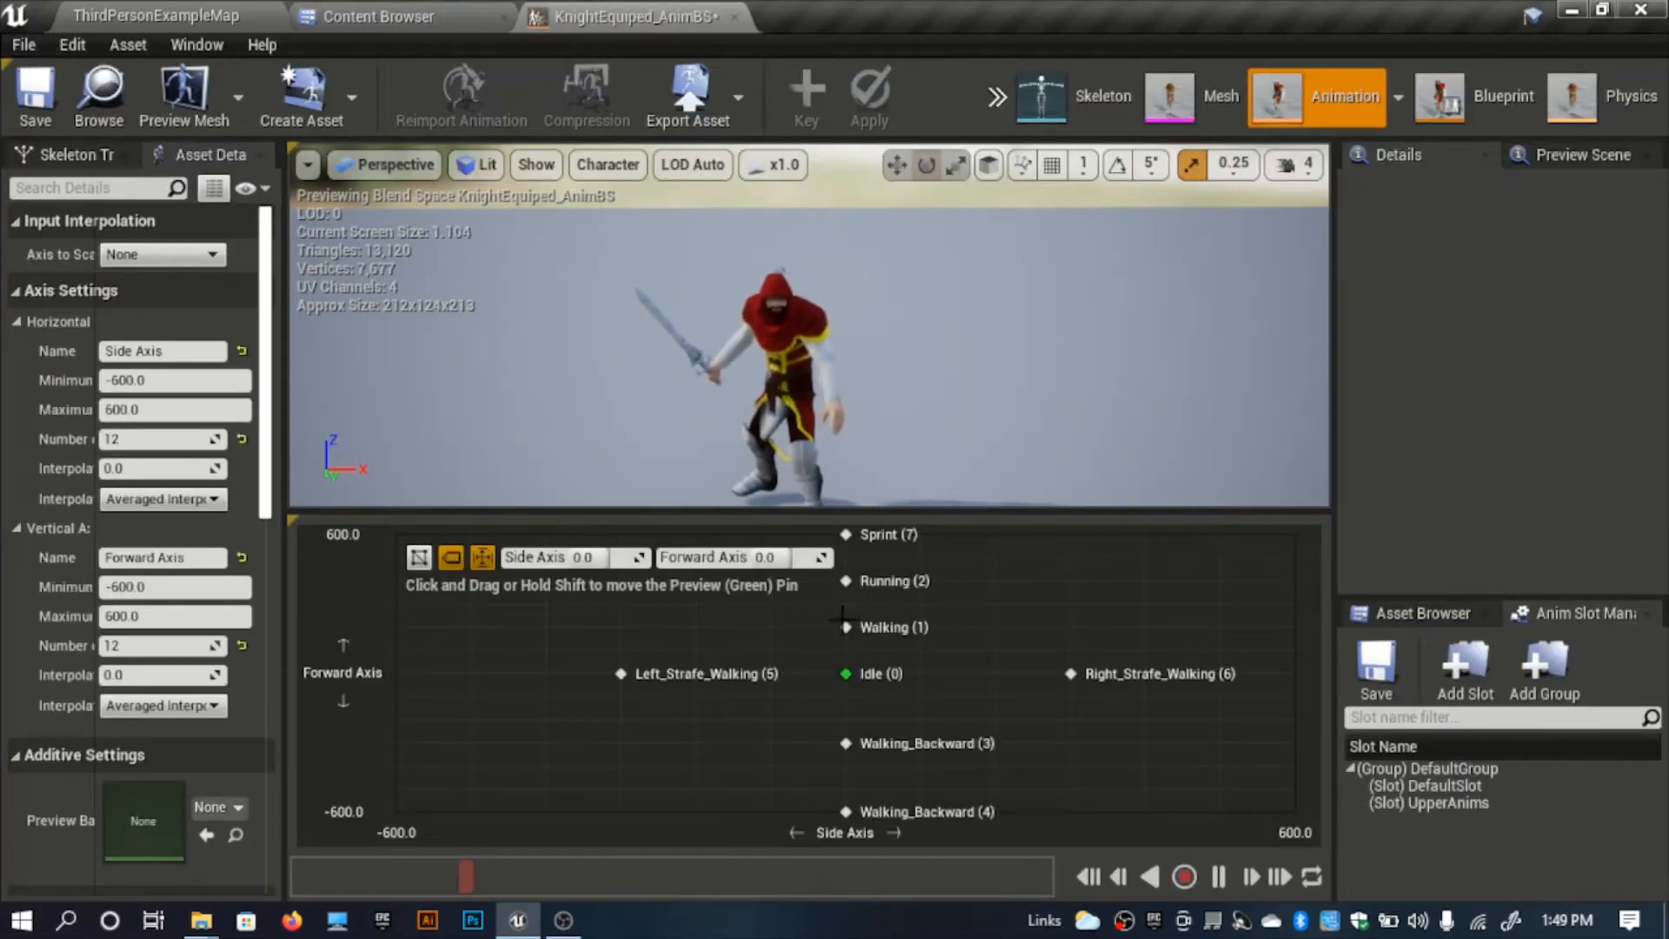
{"action": "left_click", "coordinate": [399, 14]}
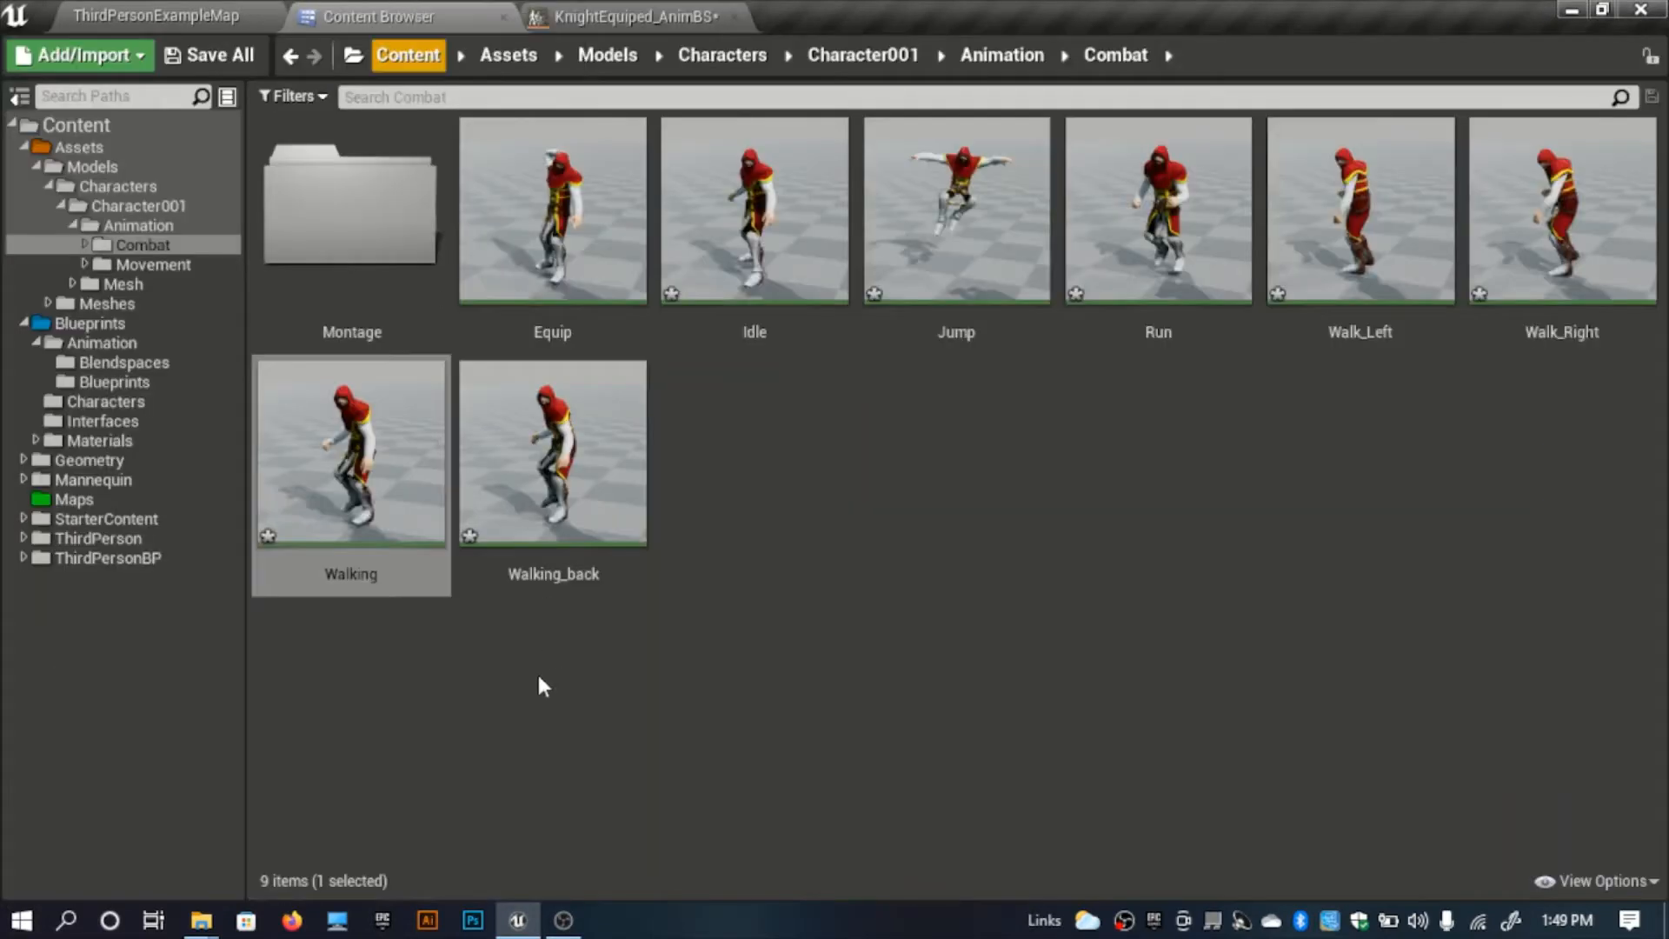
{"action": "left_click", "coordinate": [375, 541]}
{"action": "left_click", "coordinate": [622, 14]}
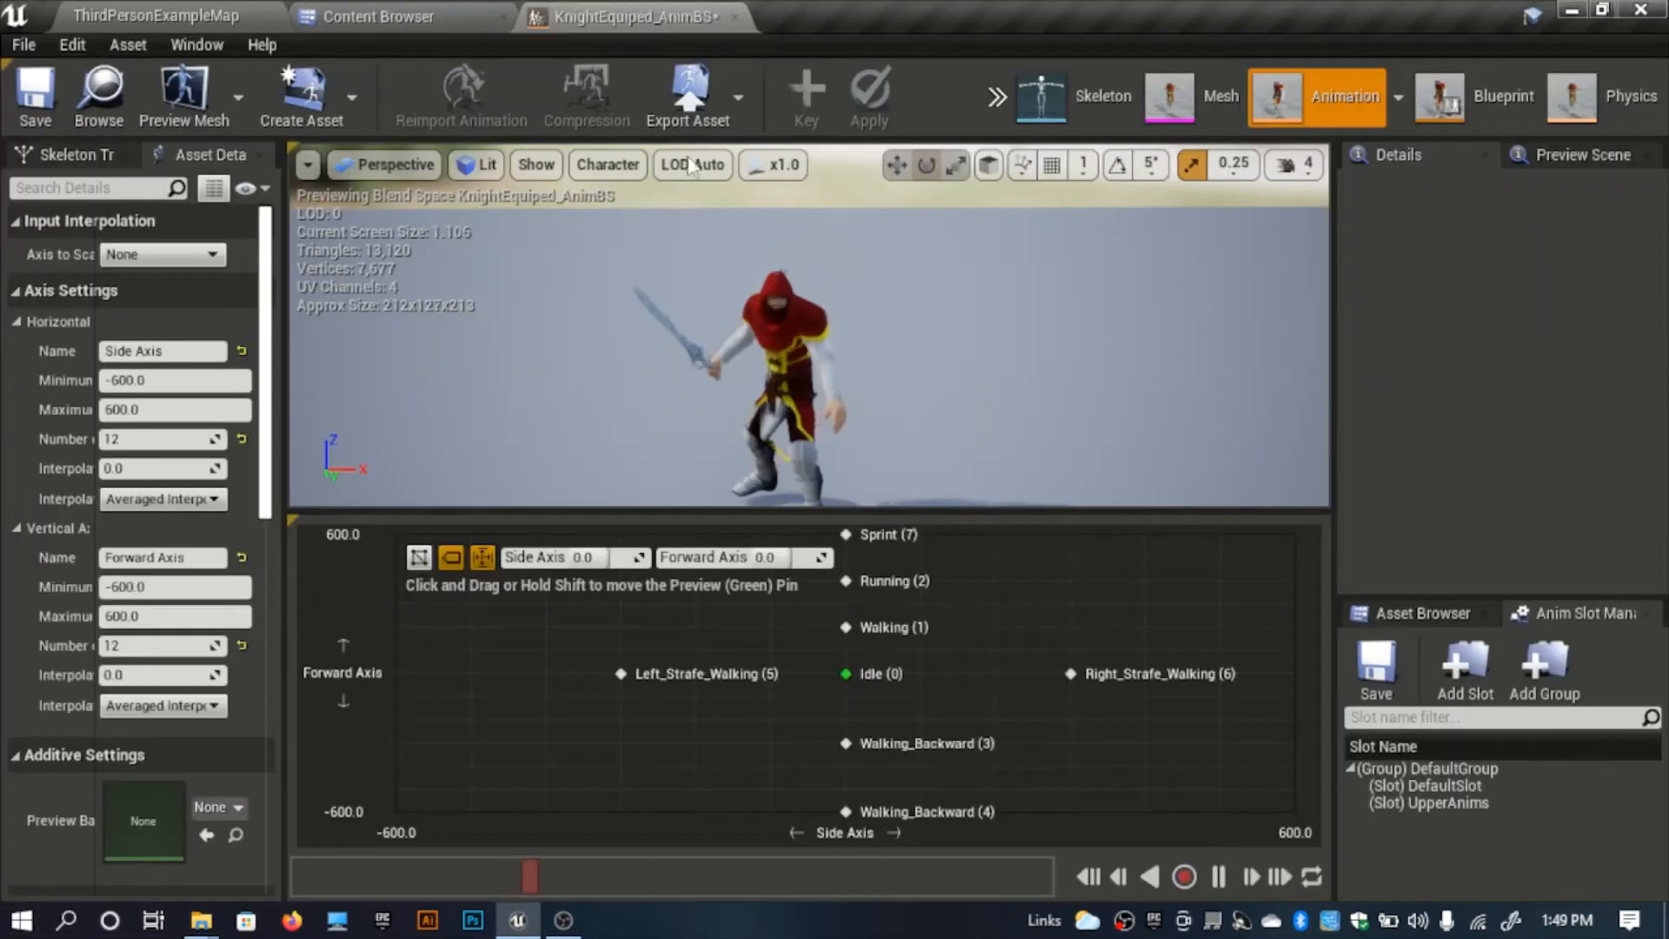
{"action": "left_click", "coordinate": [845, 627]}
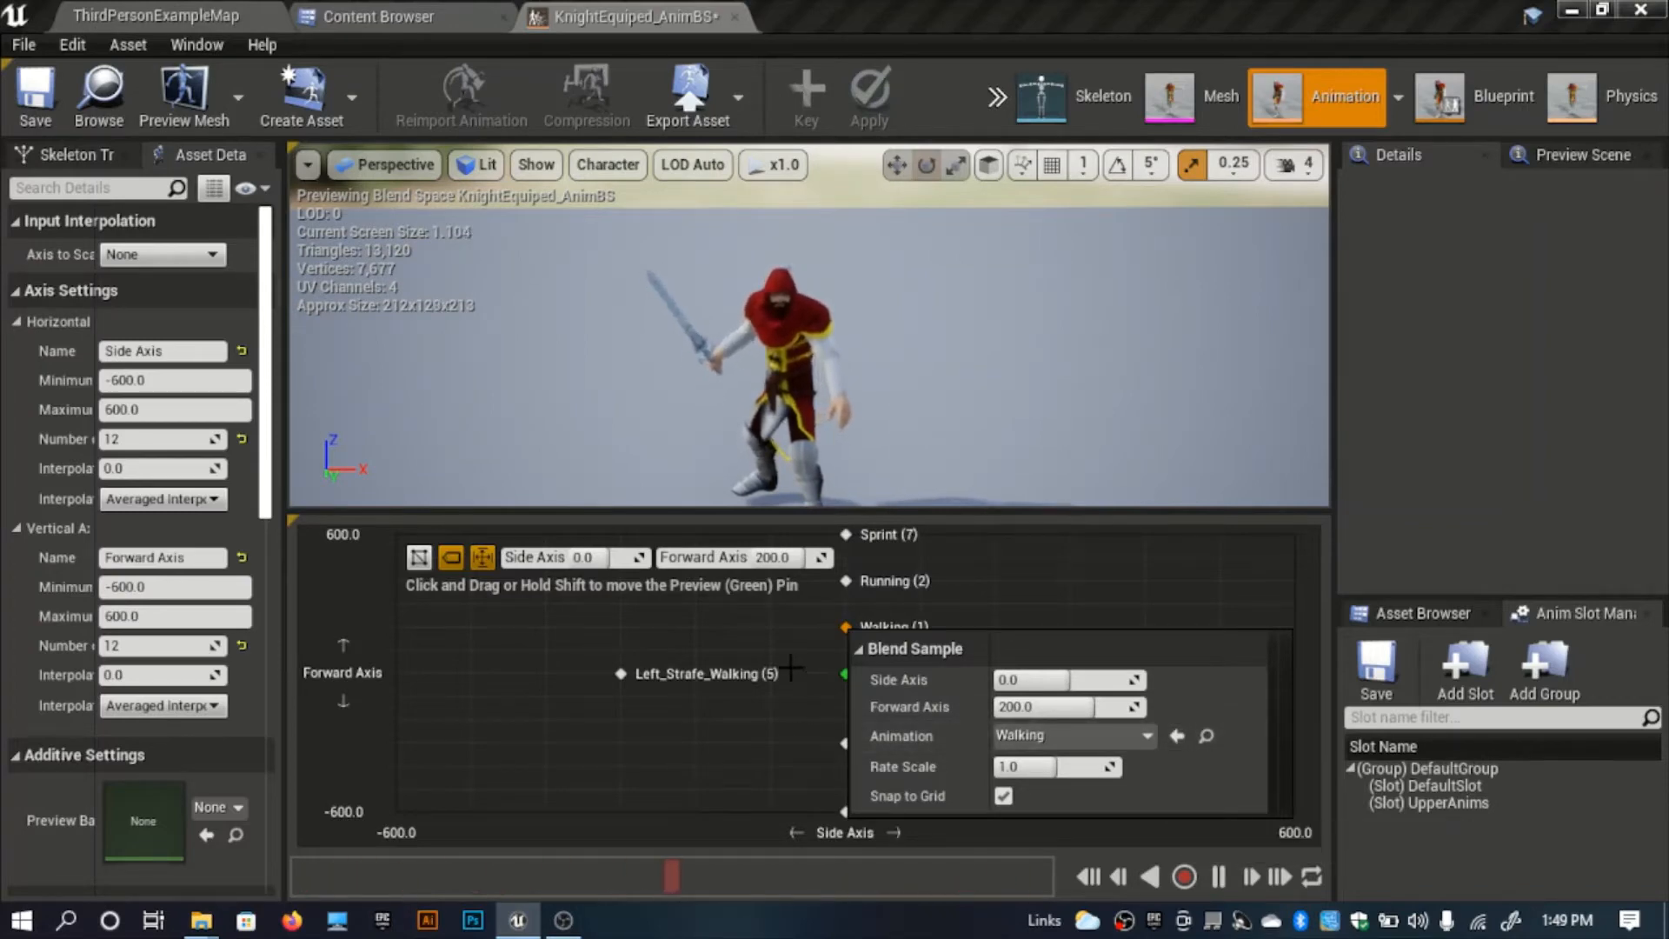
{"action": "key", "text": "shift"}
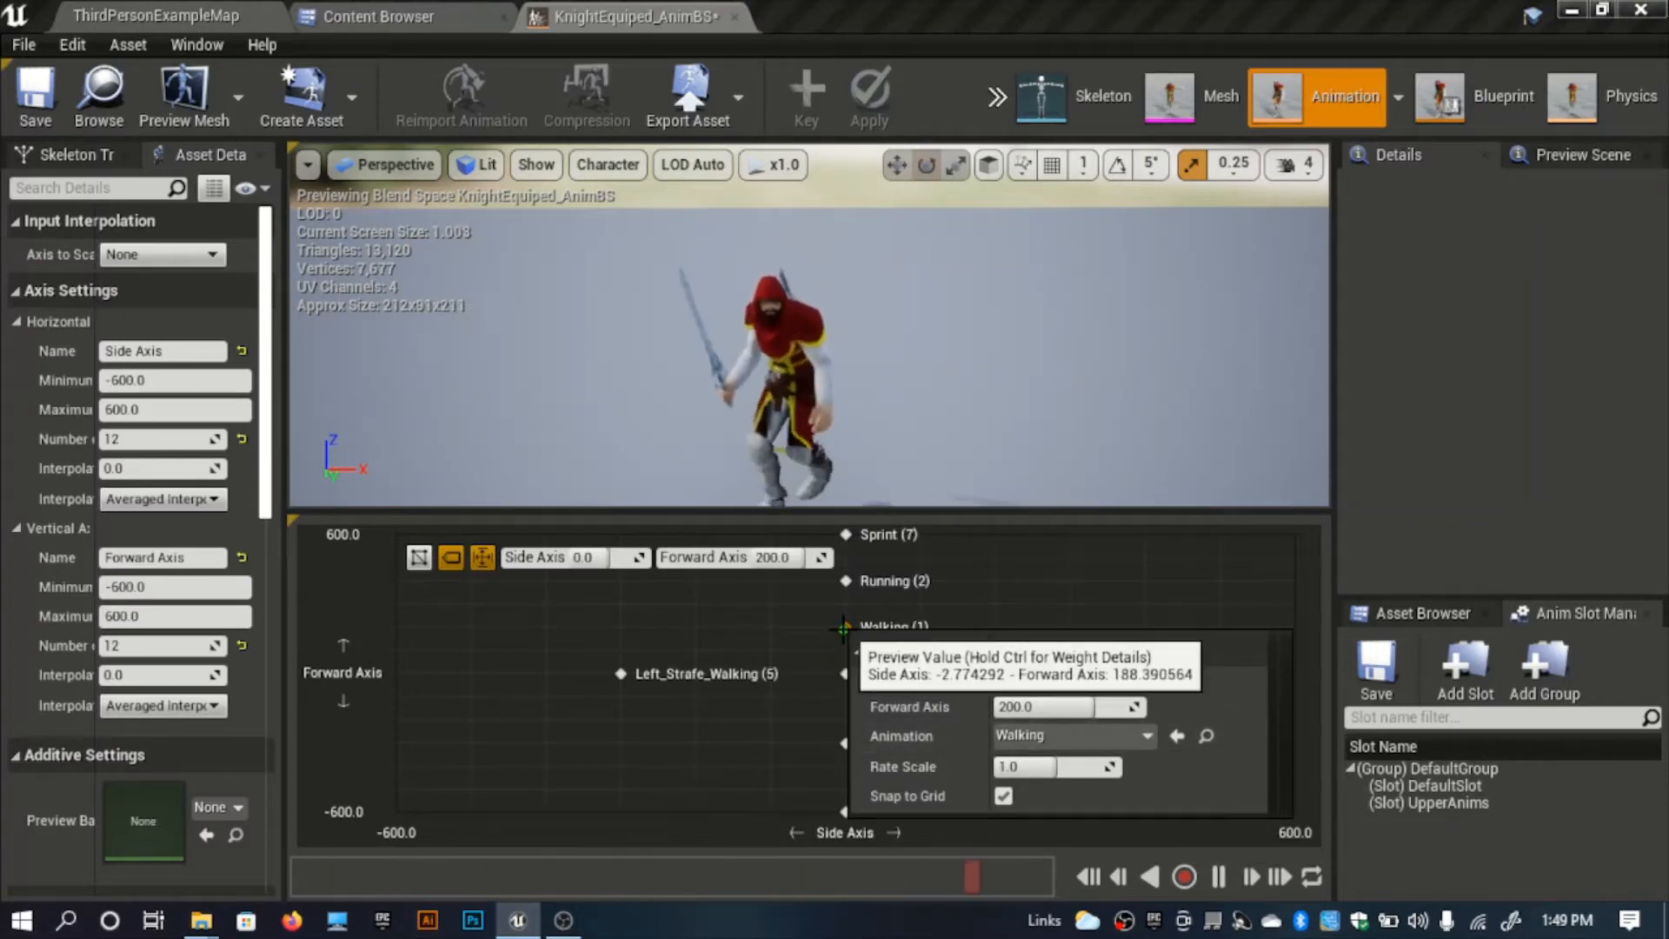
Replace the Running sample's animation at Forward Axis 400 with Run from the Combat folder.
{"action": "left_click", "coordinate": [395, 10]}
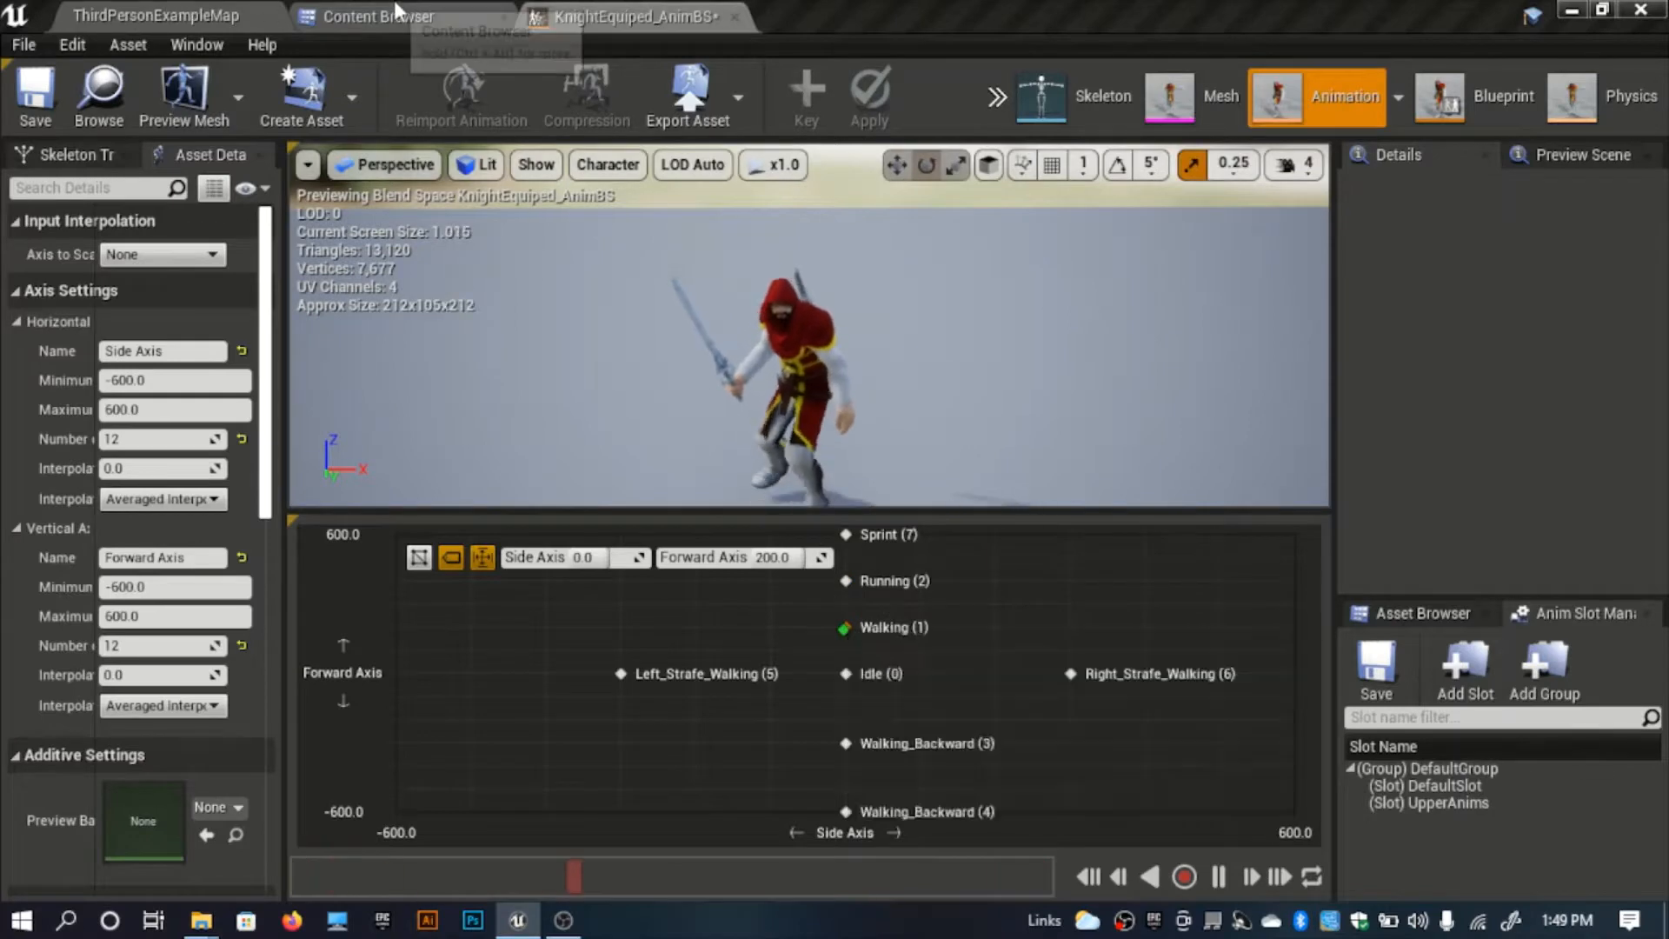
{"action": "left_click", "coordinate": [396, 10]}
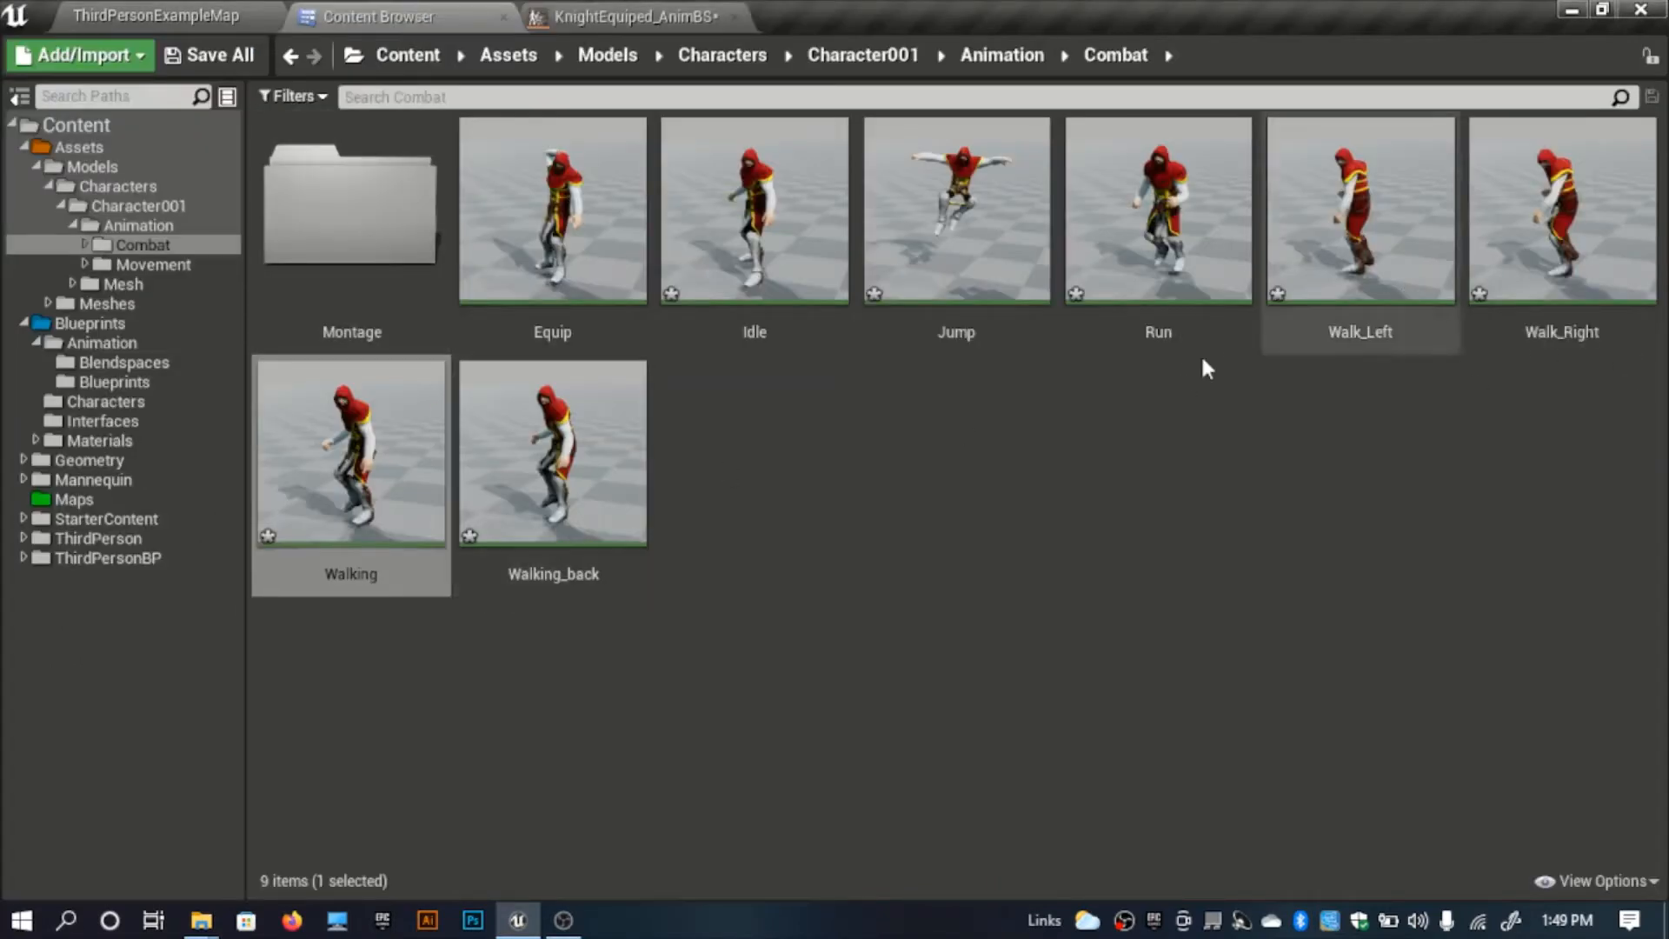
{"action": "left_click", "coordinate": [1173, 256]}
{"action": "left_click", "coordinate": [639, 16]}
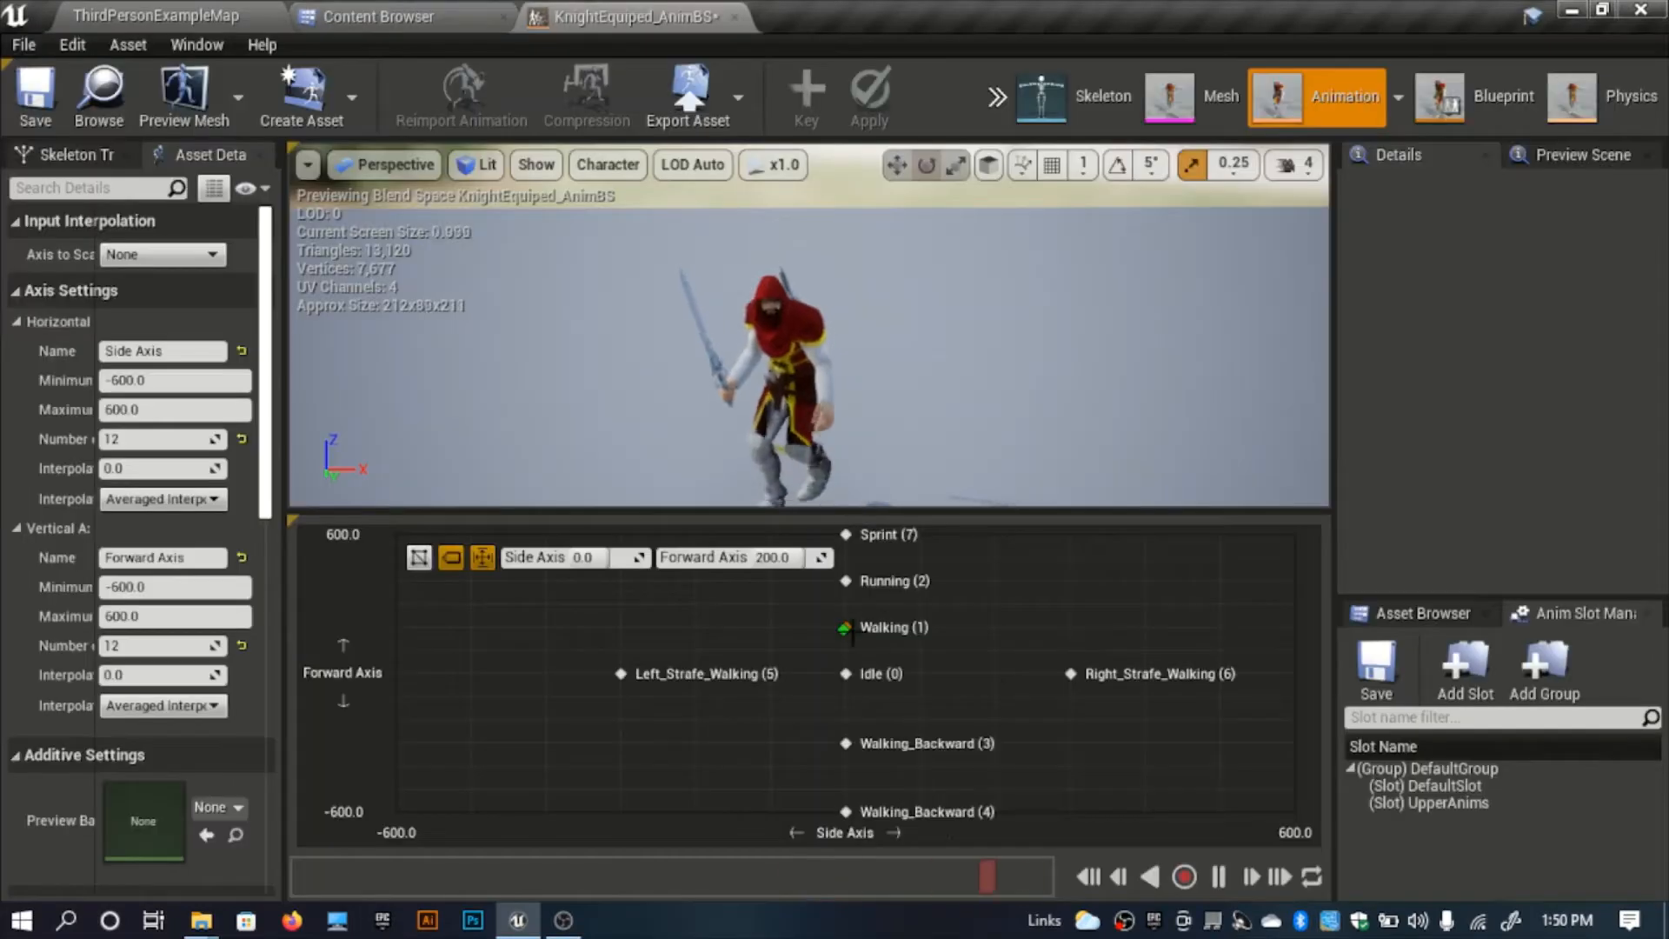
{"action": "right_click", "coordinate": [845, 579]}
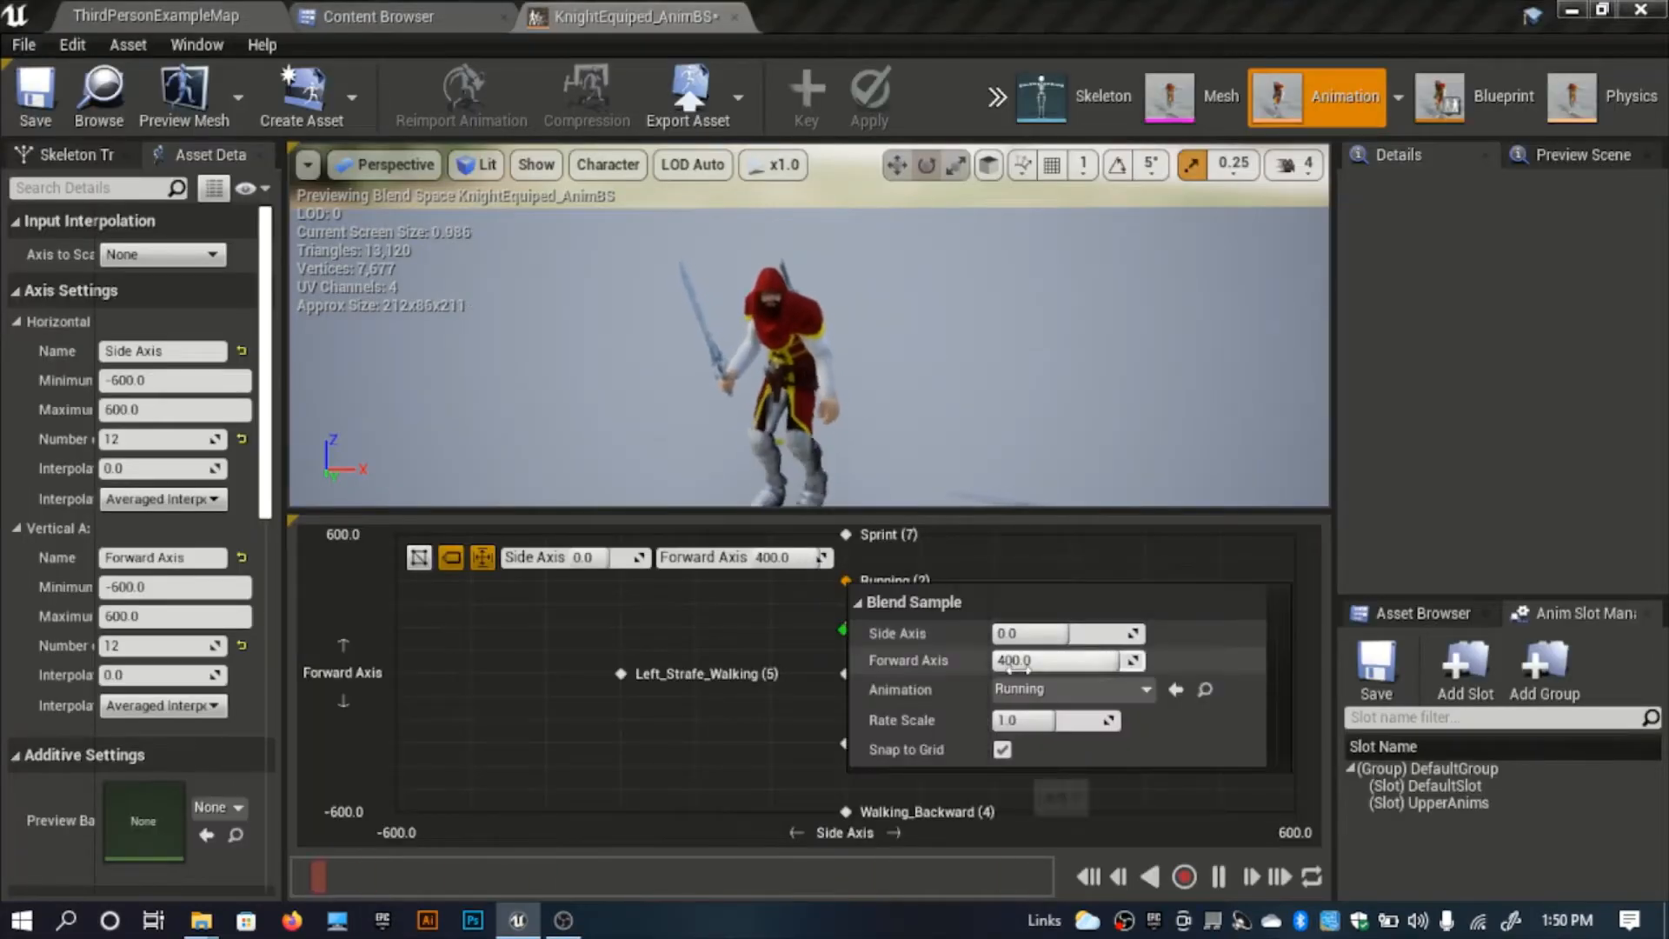
{"action": "left_click", "coordinate": [1177, 690]}
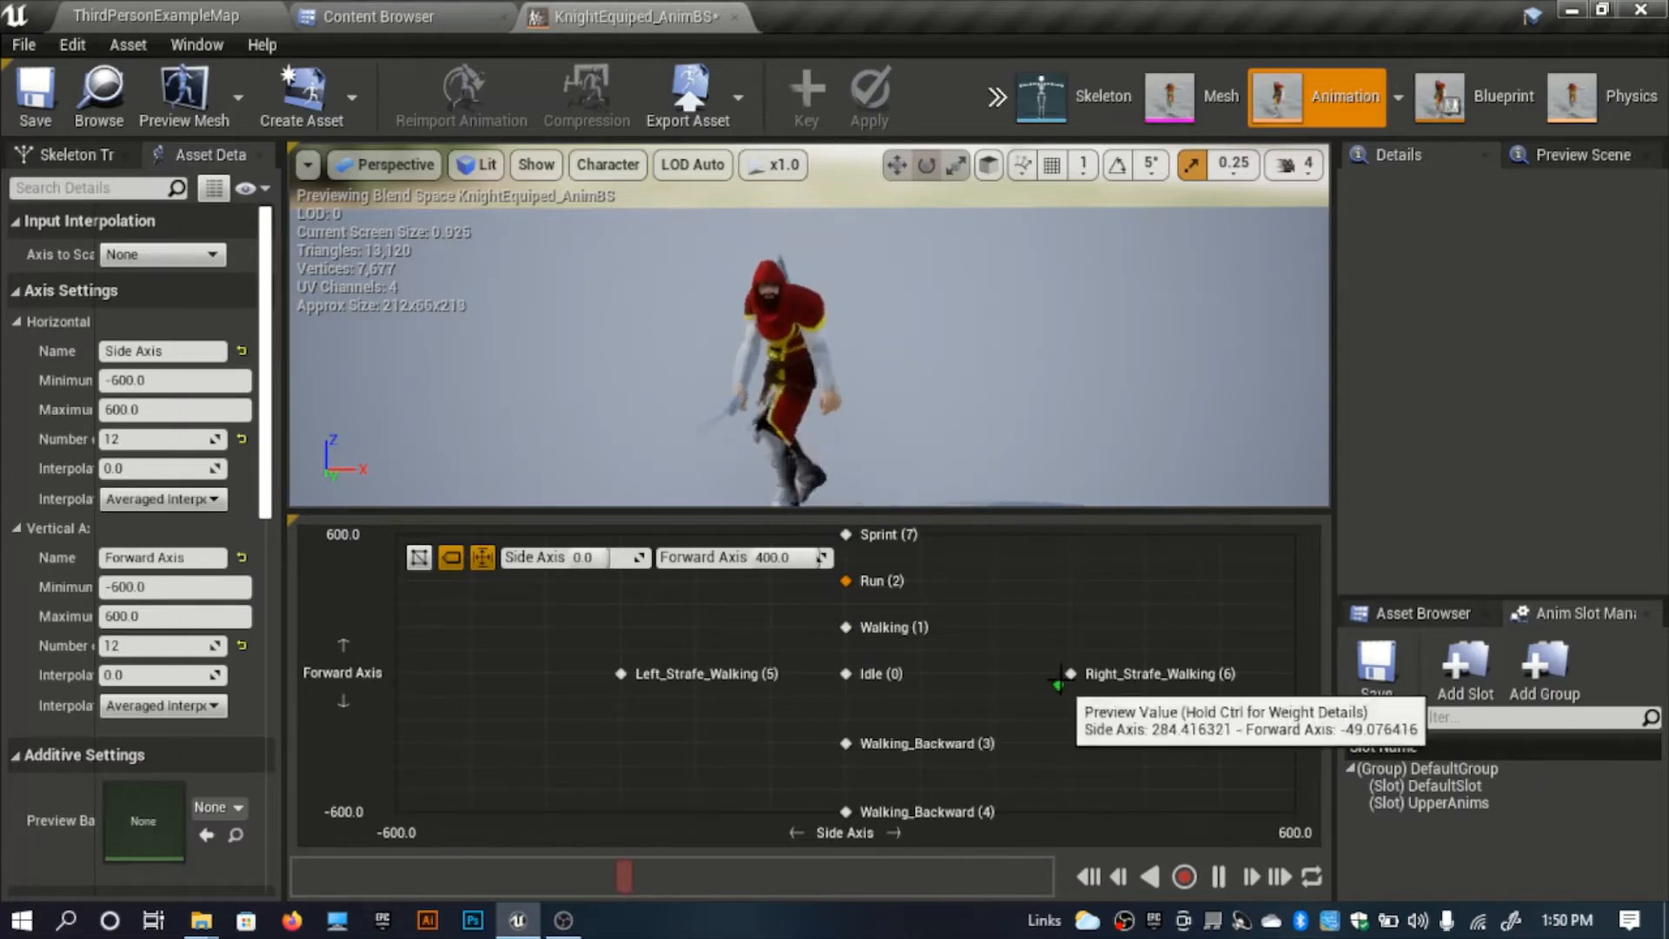
Replace the Right_Strafe_Walking sample's animation at Side Axis 300 with Walk_Right from the Combat folder.
{"action": "left_click", "coordinate": [408, 17]}
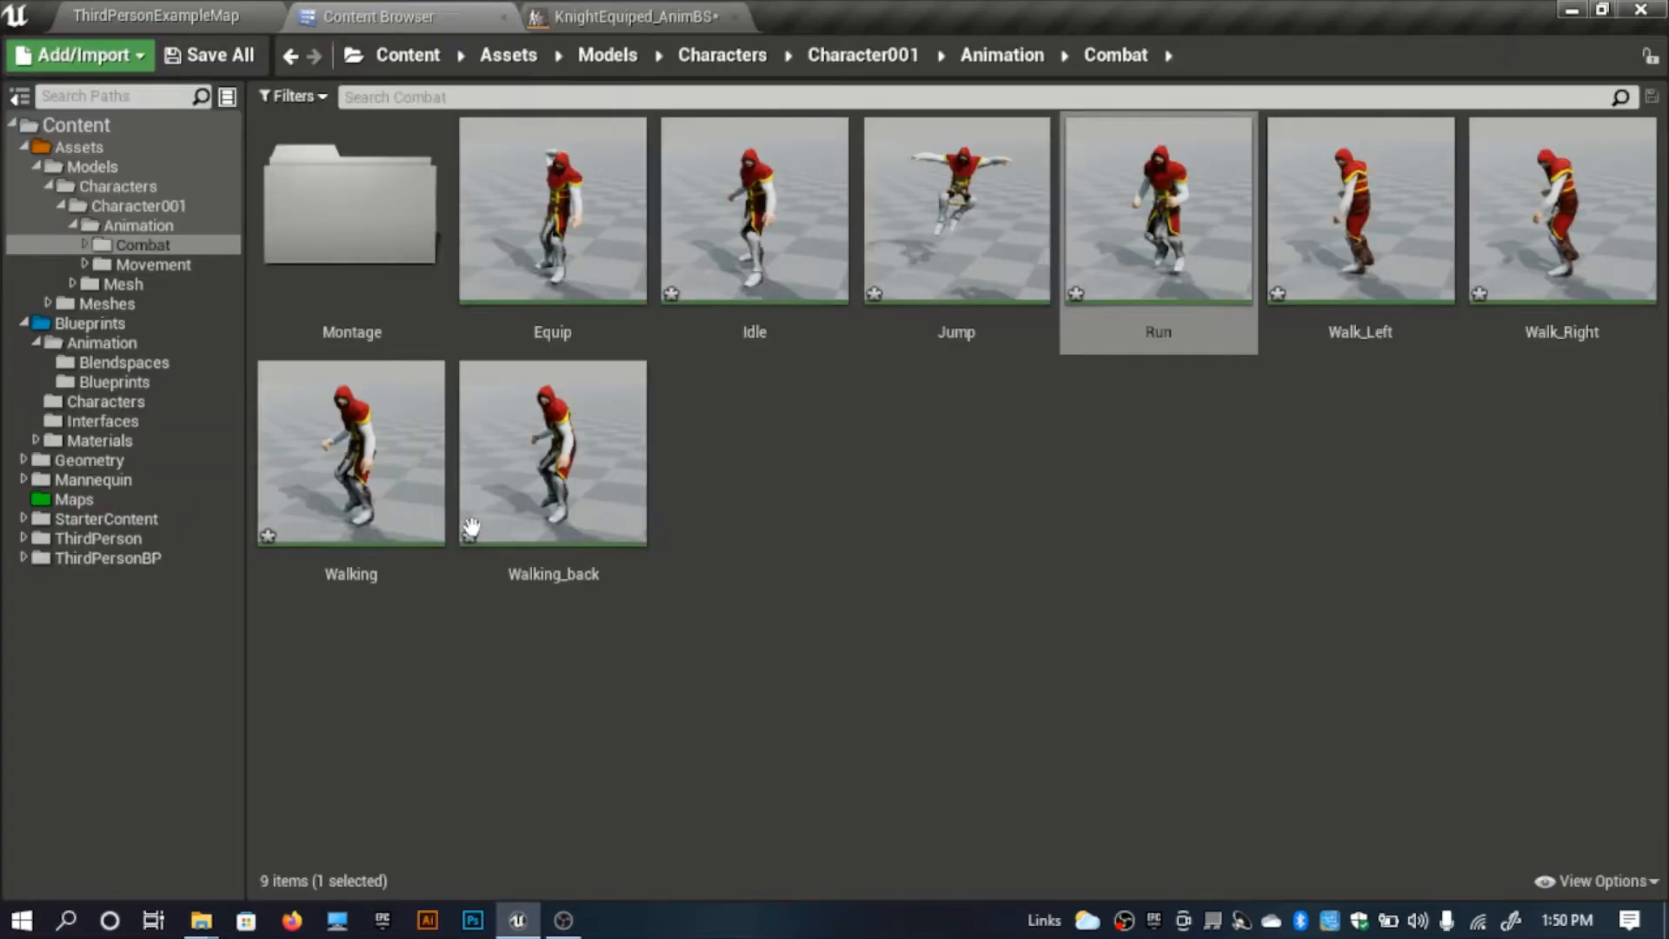
{"action": "left_click", "coordinate": [1594, 293]}
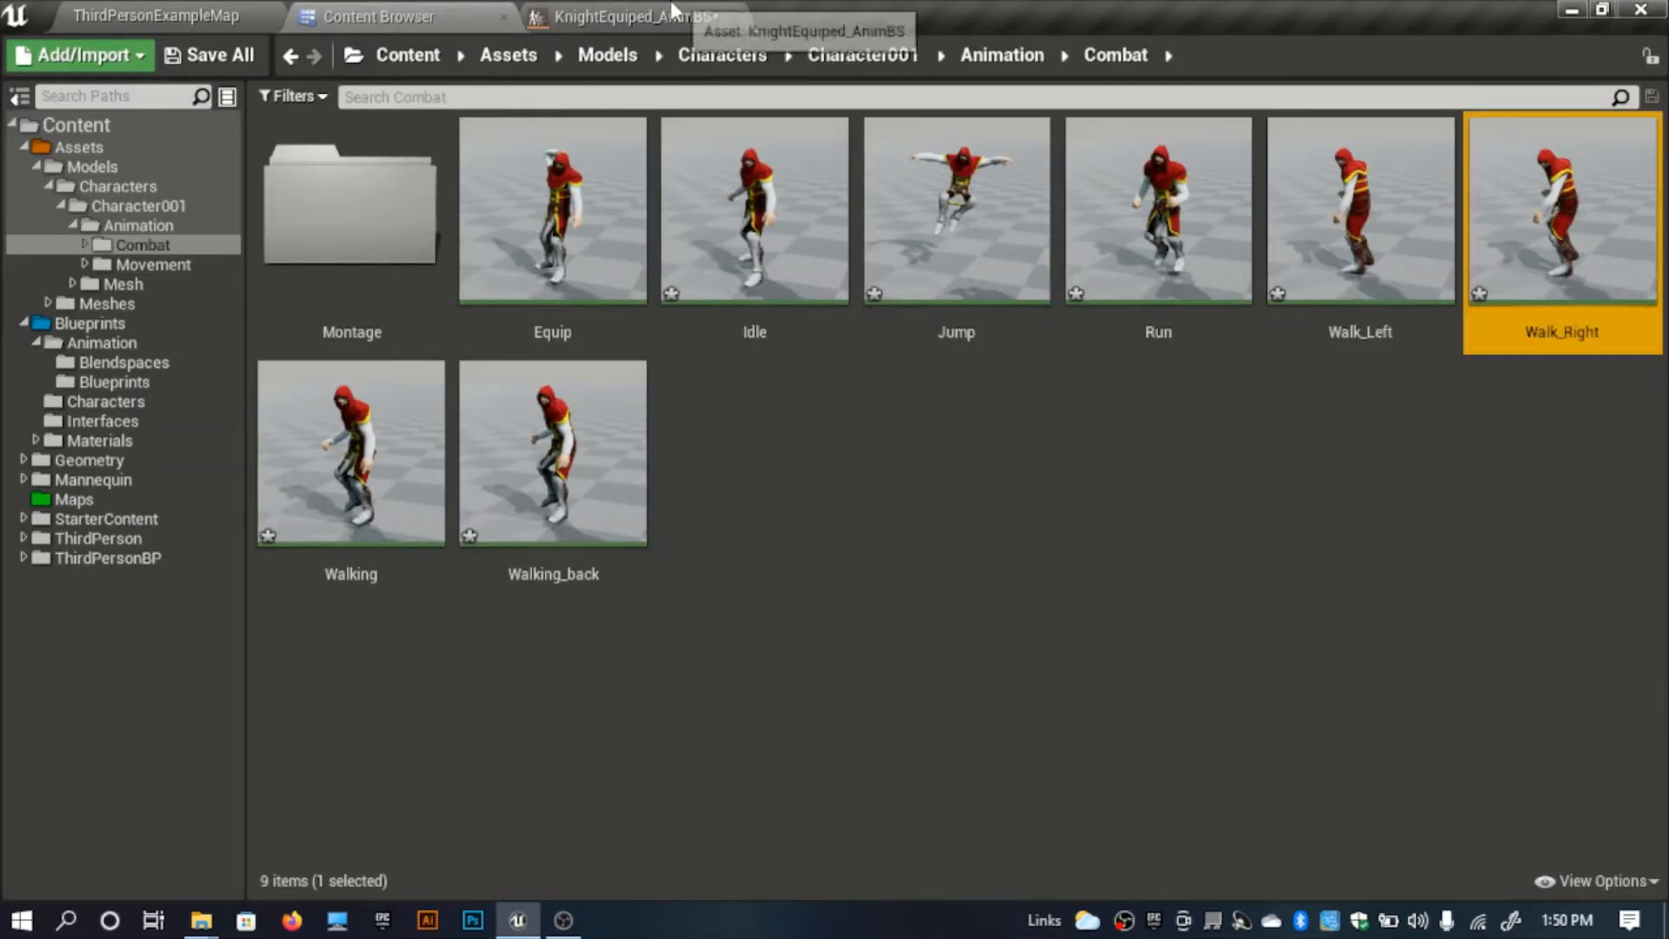
{"action": "left_click", "coordinate": [671, 10]}
{"action": "left_click", "coordinate": [1062, 676]}
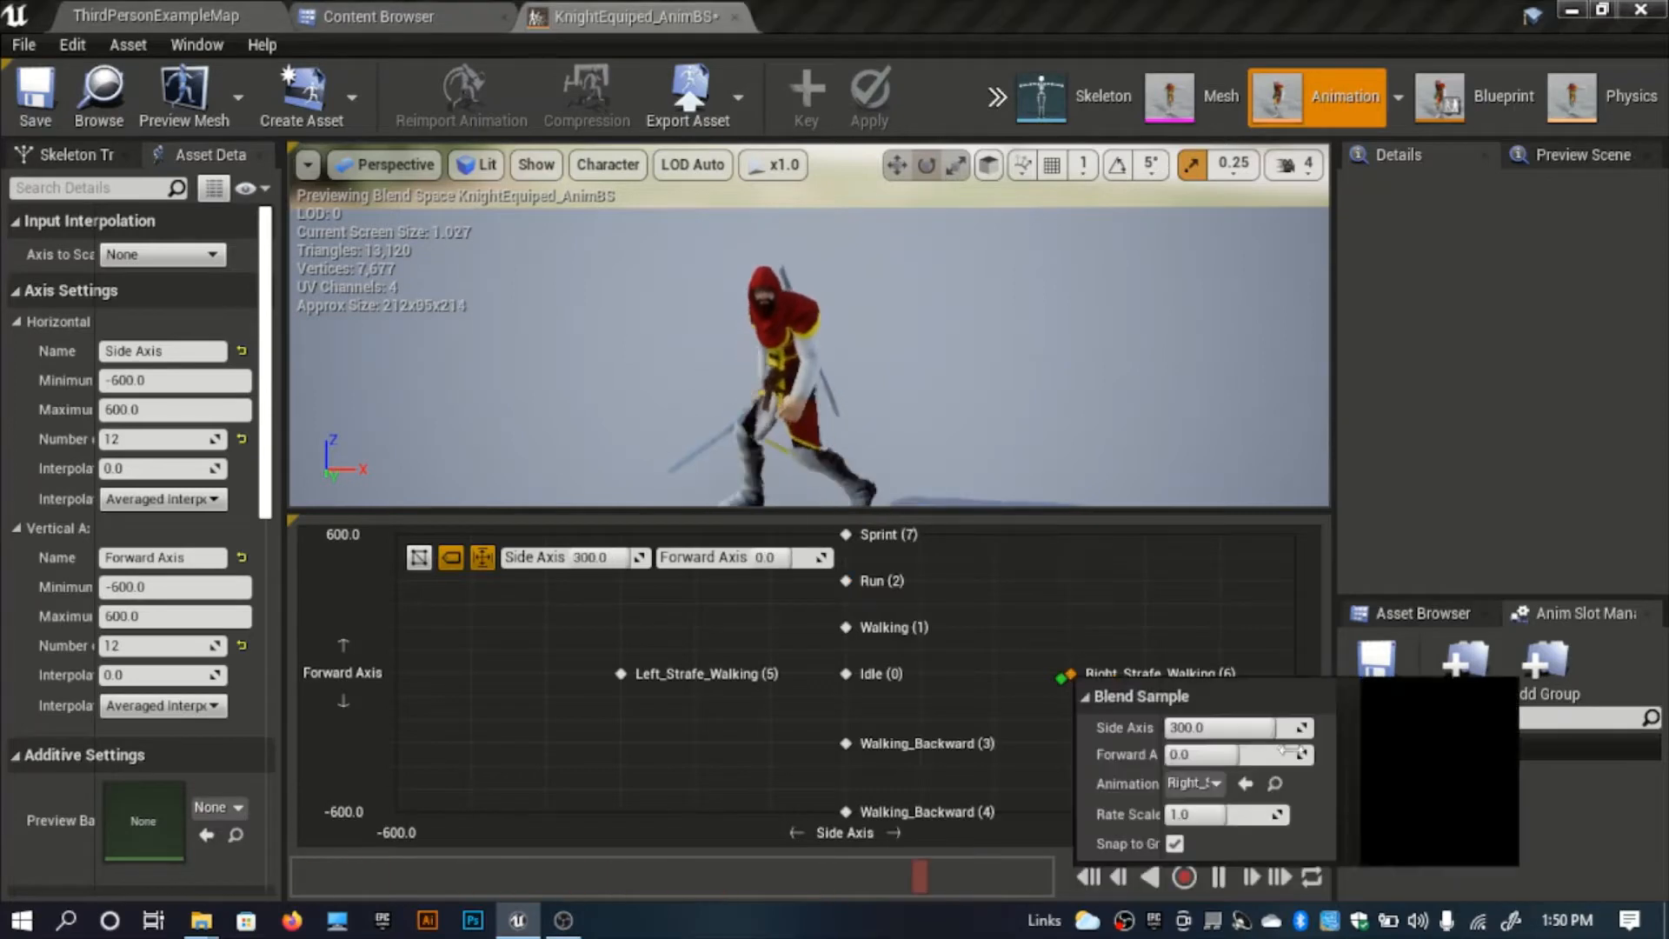
{"action": "left_click", "coordinate": [1402, 783]}
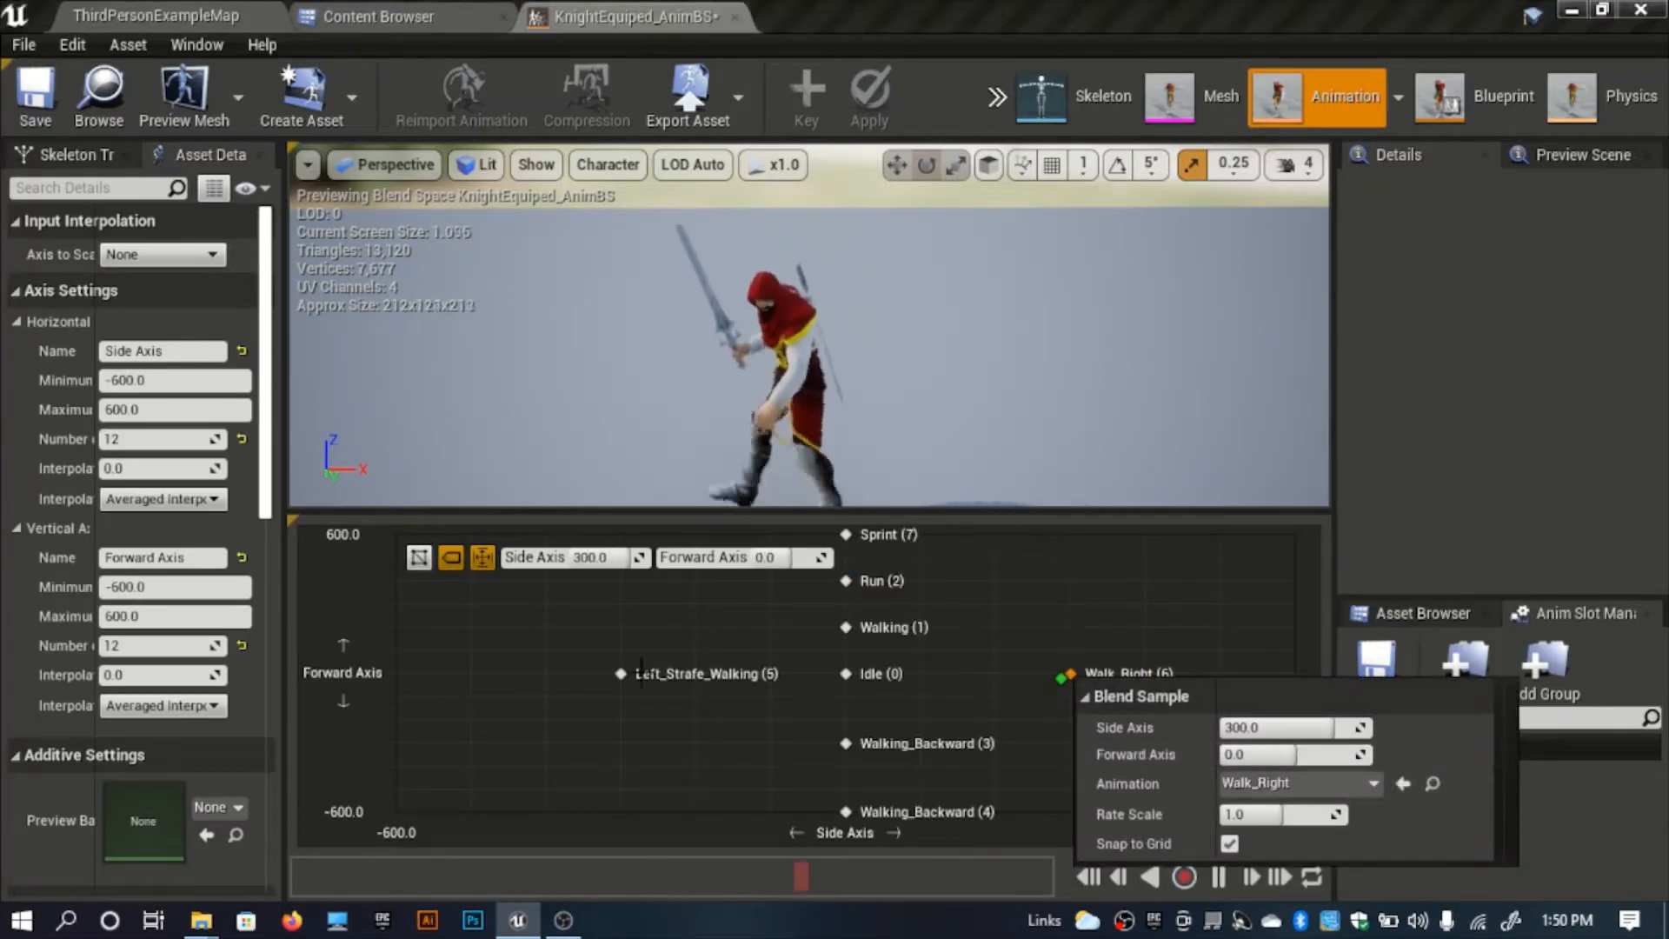
Replace the Left_Strafe_Walking sample's animation at Side Axis -300 with Walk_Left from the Combat folder.
{"action": "left_click", "coordinate": [621, 673]}
{"action": "right_click", "coordinate": [621, 673]}
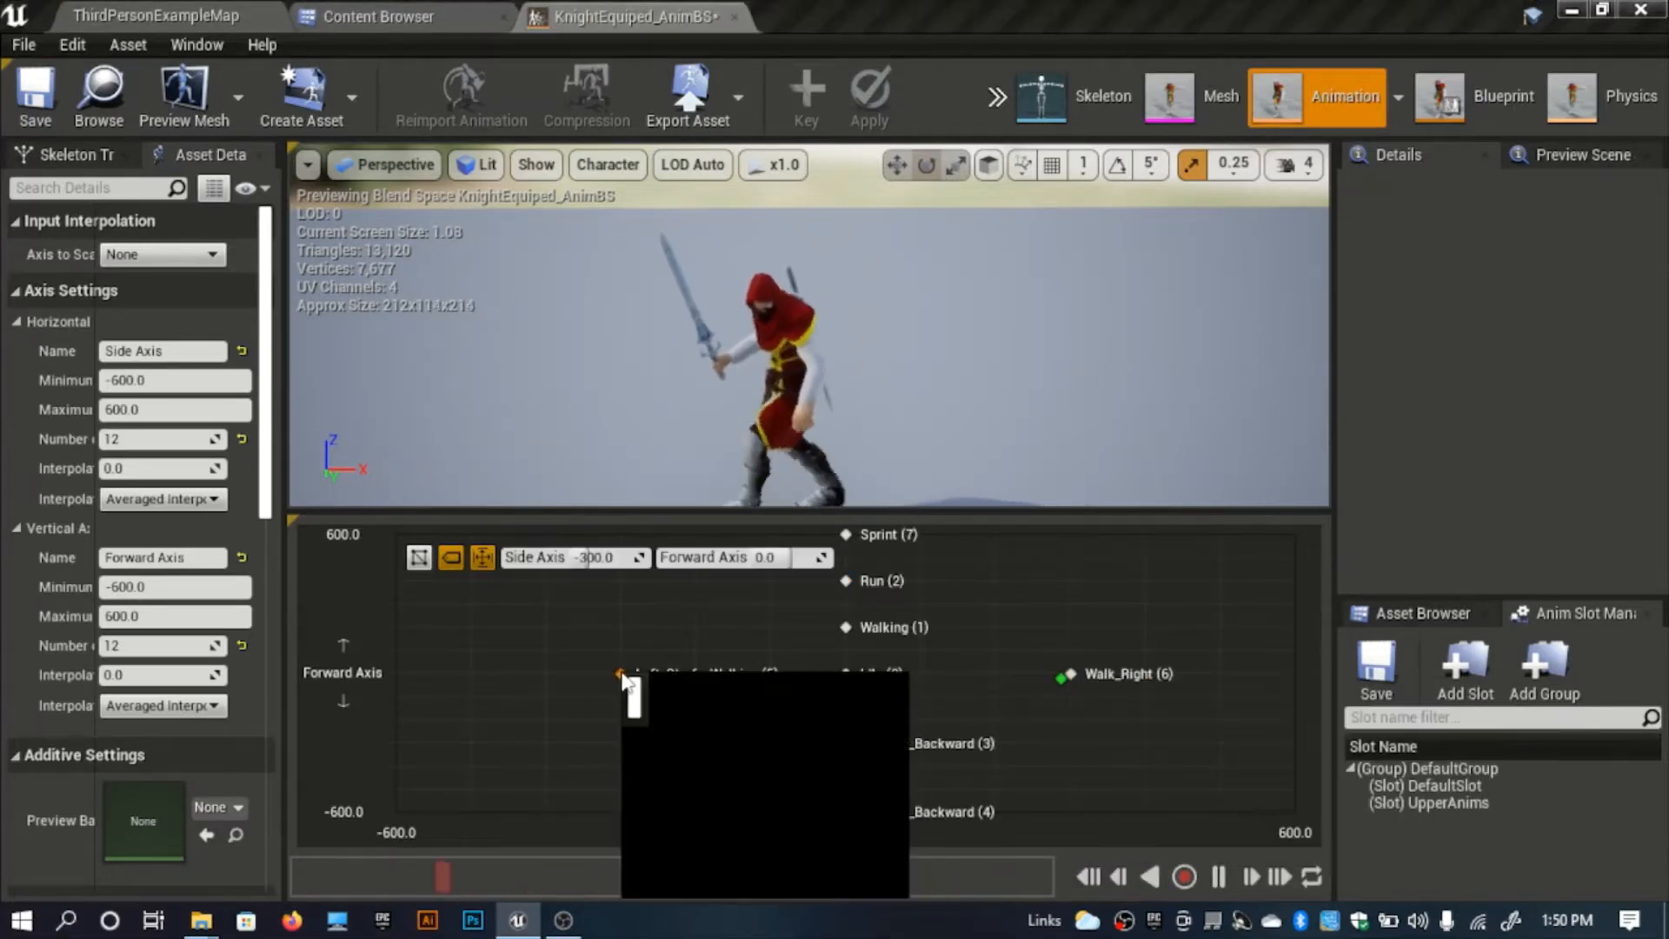
{"action": "left_click", "coordinate": [417, 16]}
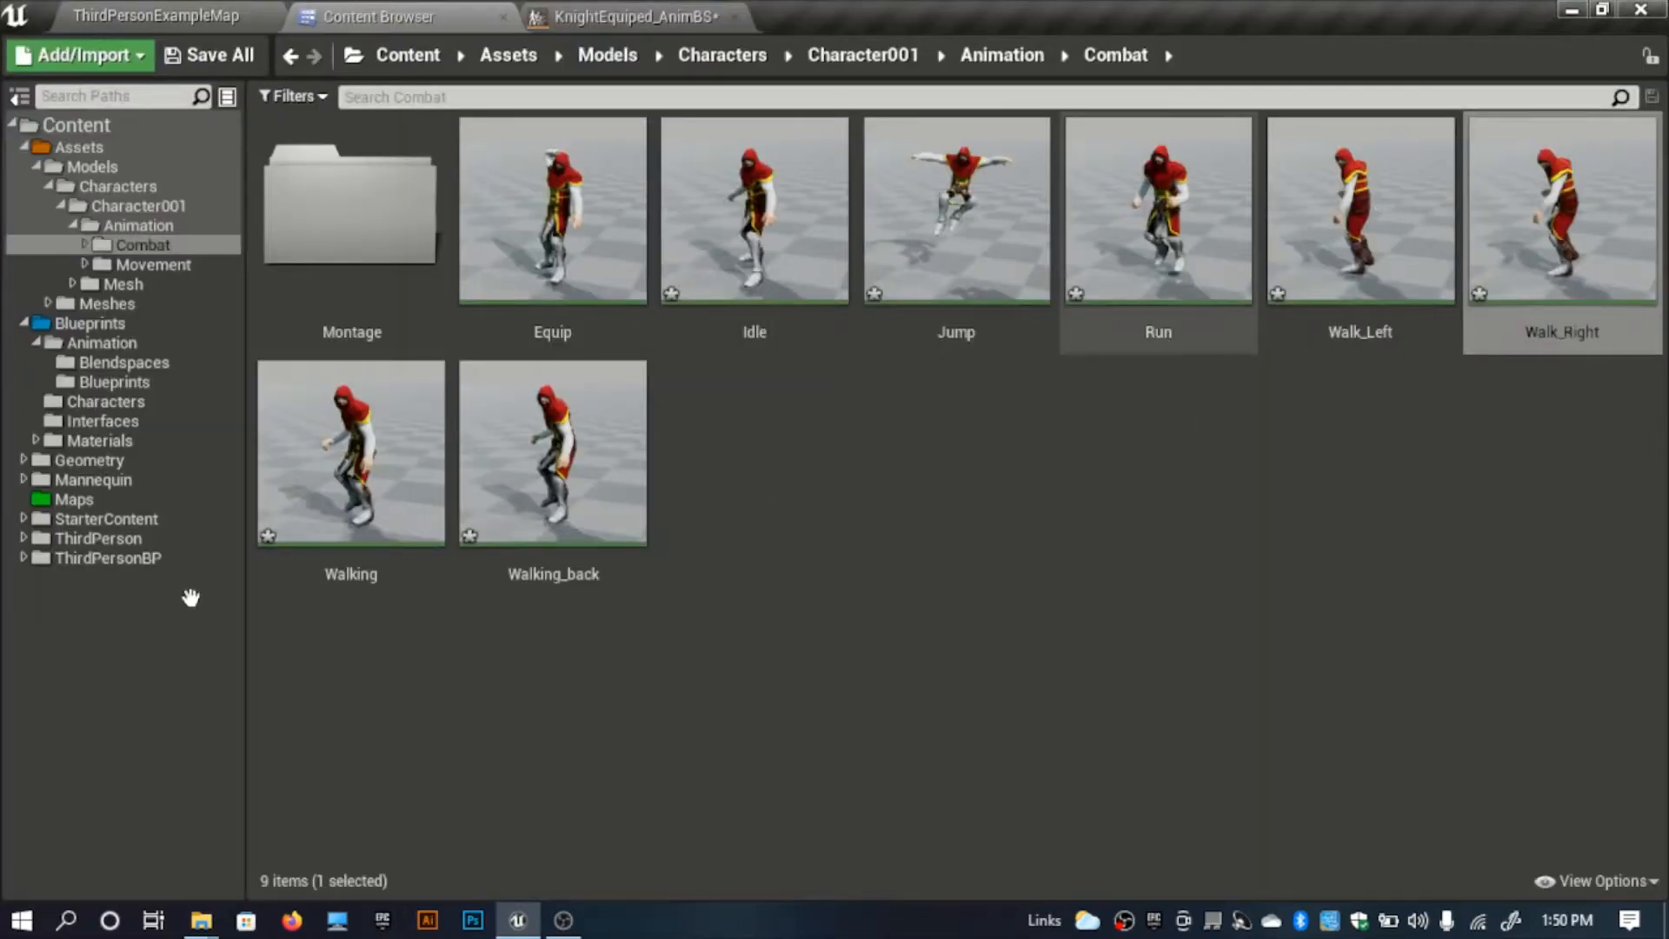
{"action": "left_click", "coordinate": [1360, 208]}
{"action": "left_click", "coordinate": [622, 16]}
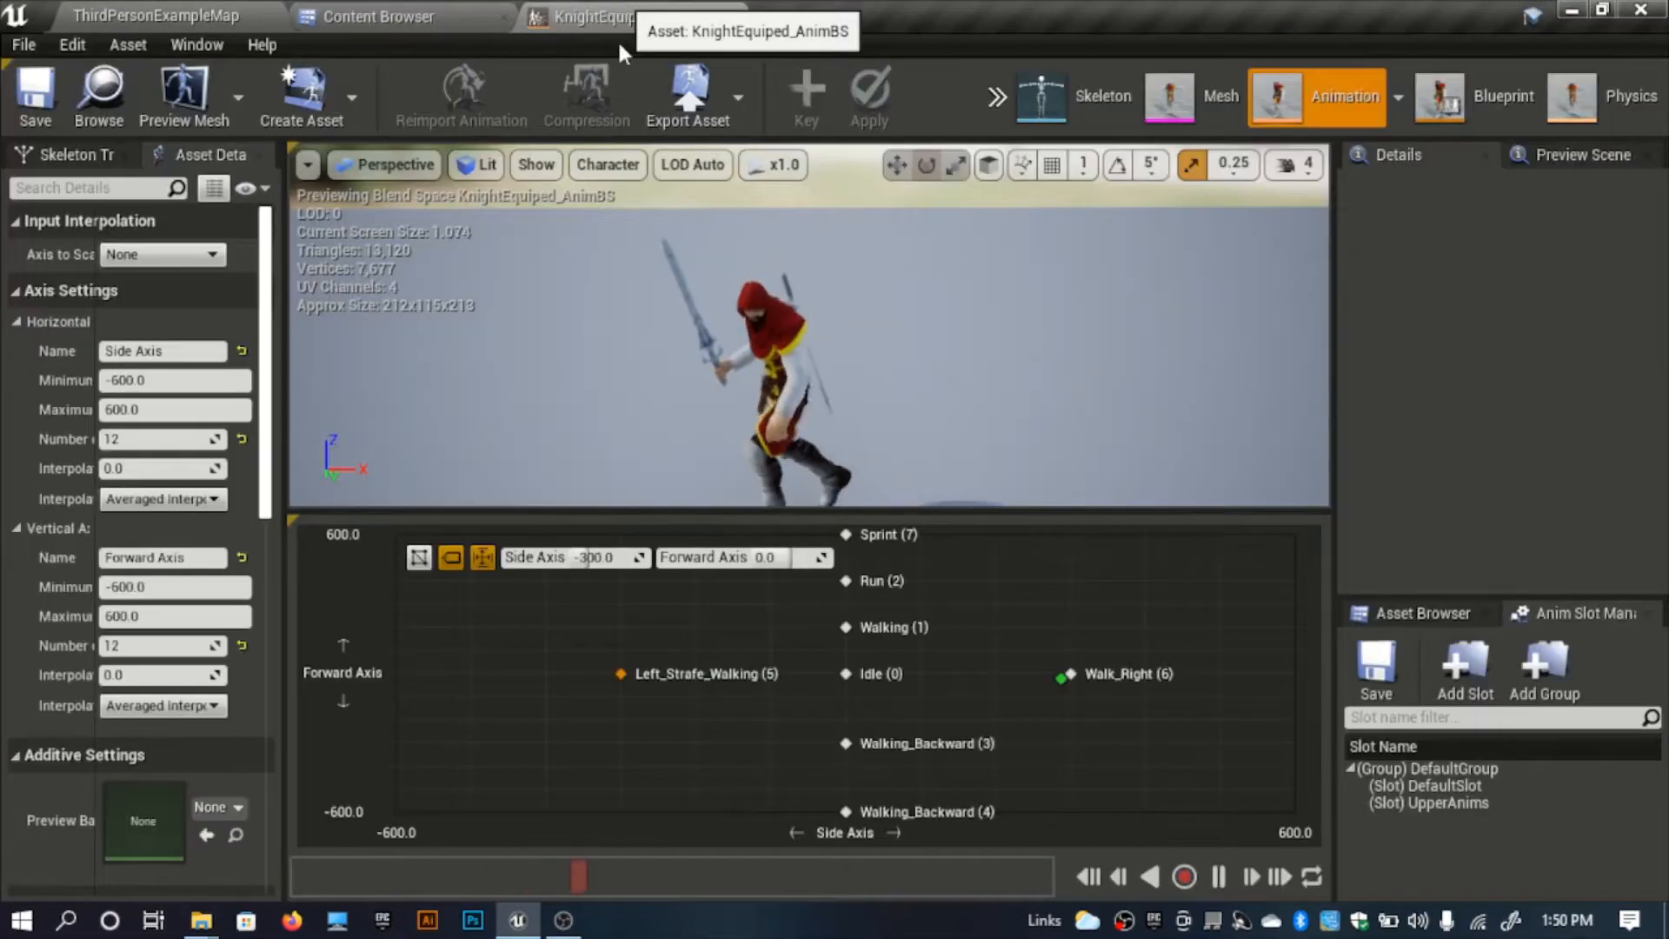
{"action": "right_click", "coordinate": [621, 674]}
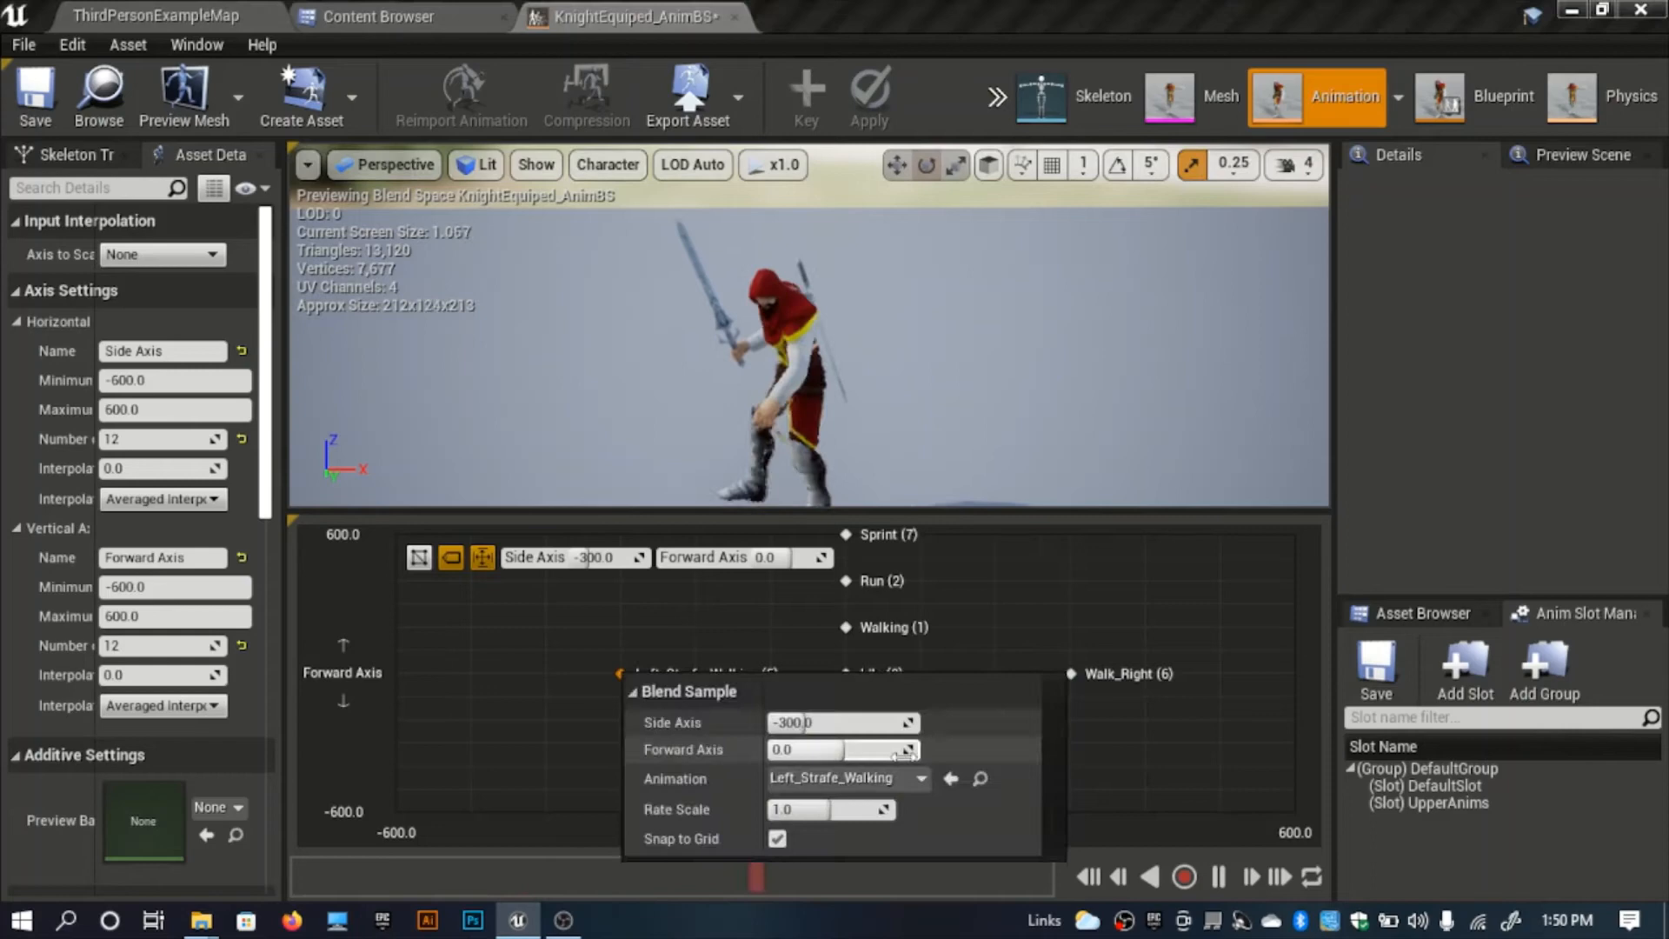
{"action": "left_click", "coordinate": [950, 778]}
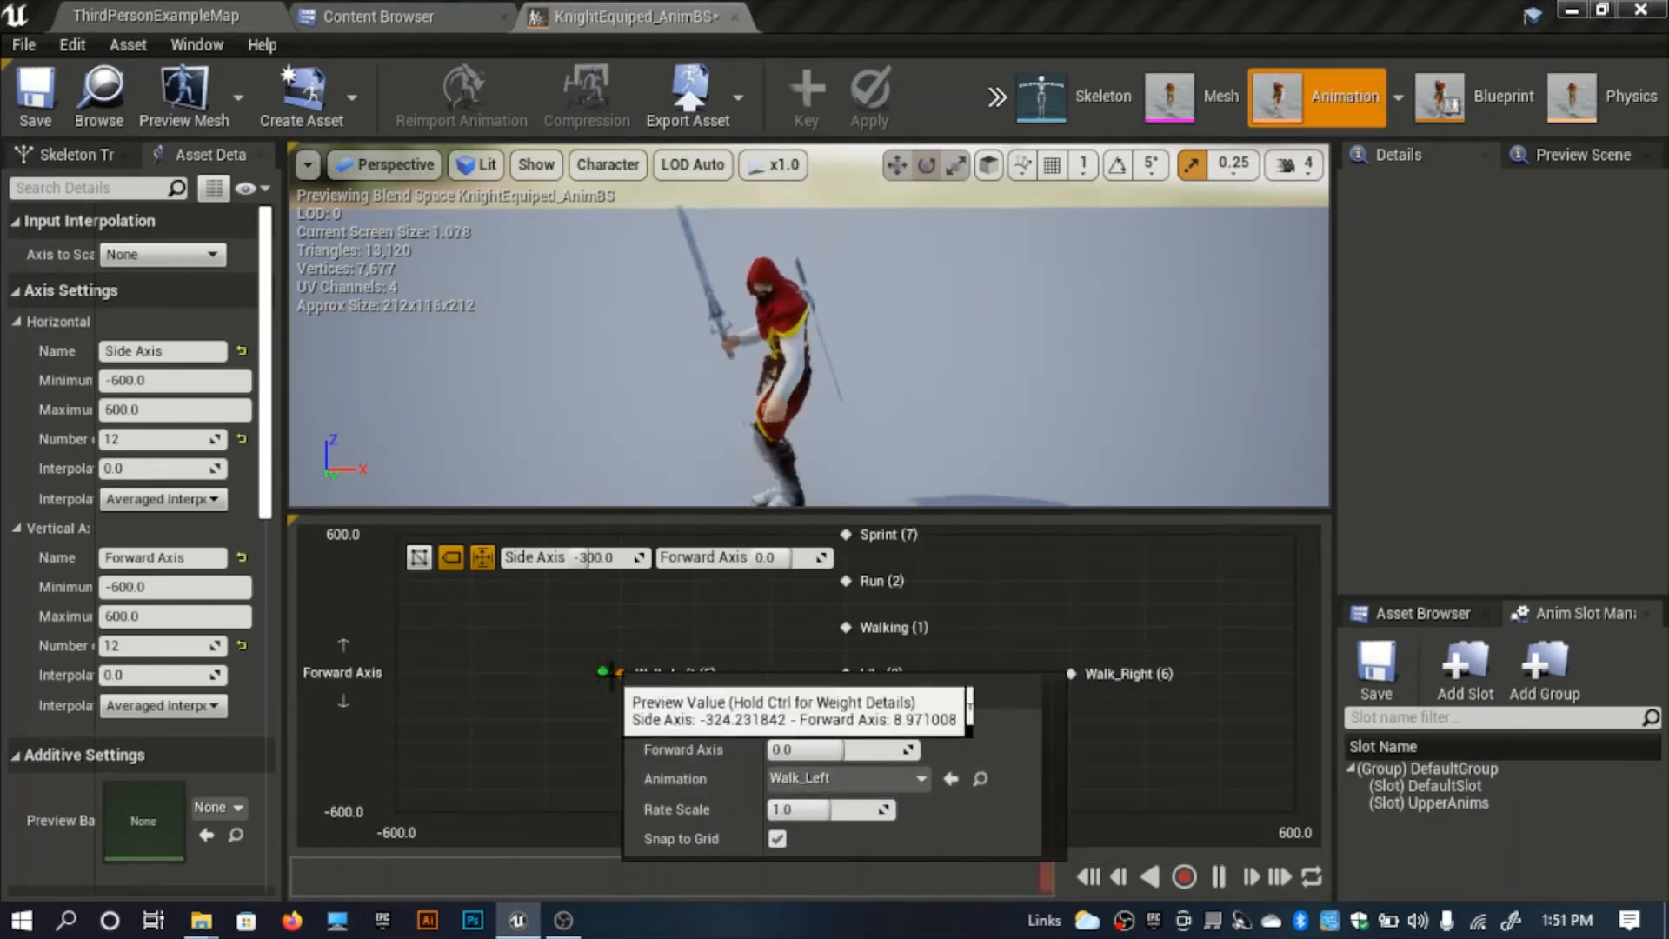
{"action": "left_click", "coordinate": [616, 692]}
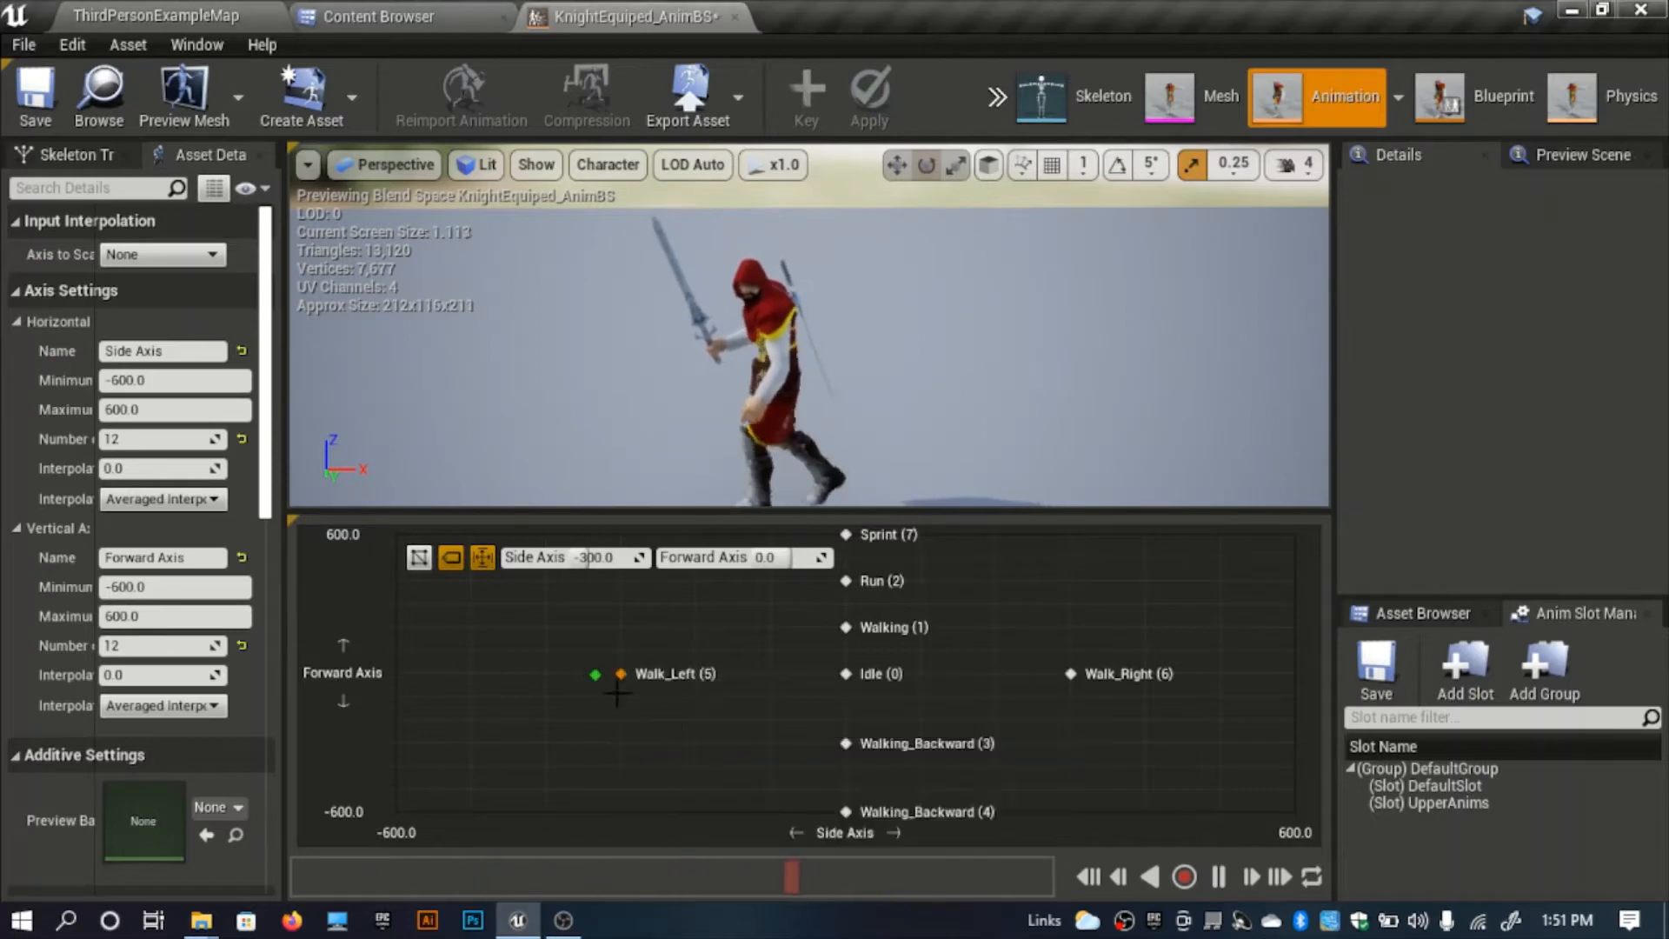
Replace the Walking_Backward sample's animation at Forward Axis -300 with Walking_back from the Combat folder.
{"action": "left_click", "coordinate": [391, 14]}
{"action": "left_click", "coordinate": [526, 539]}
{"action": "left_click", "coordinate": [679, 14]}
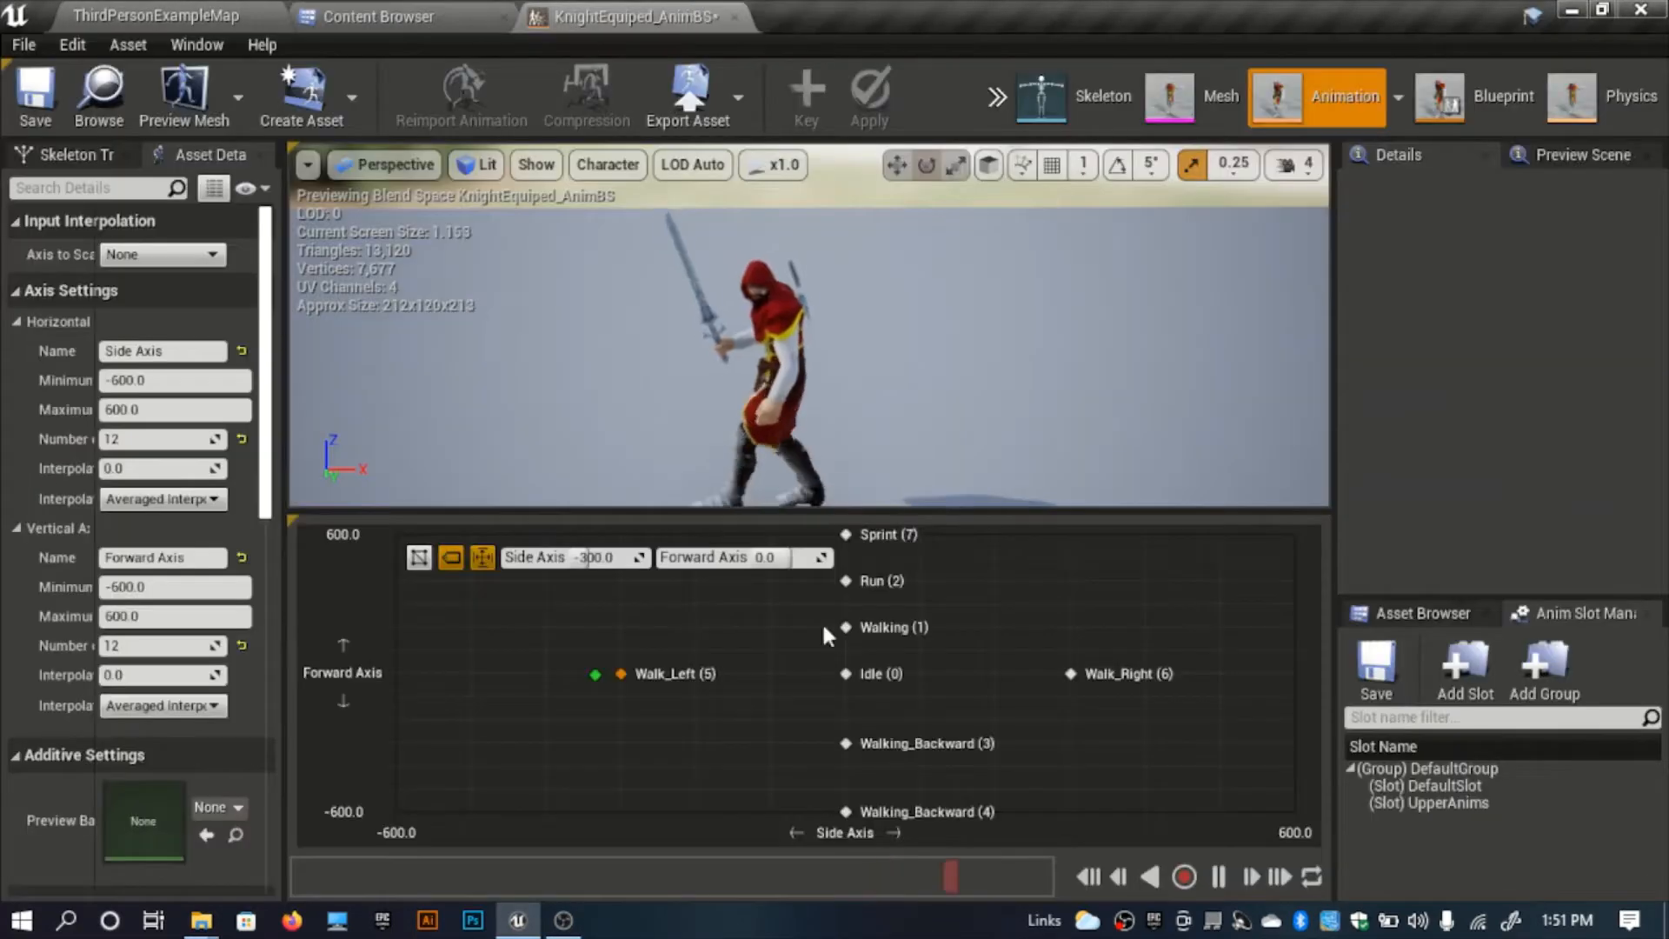
{"action": "right_click", "coordinate": [845, 743]}
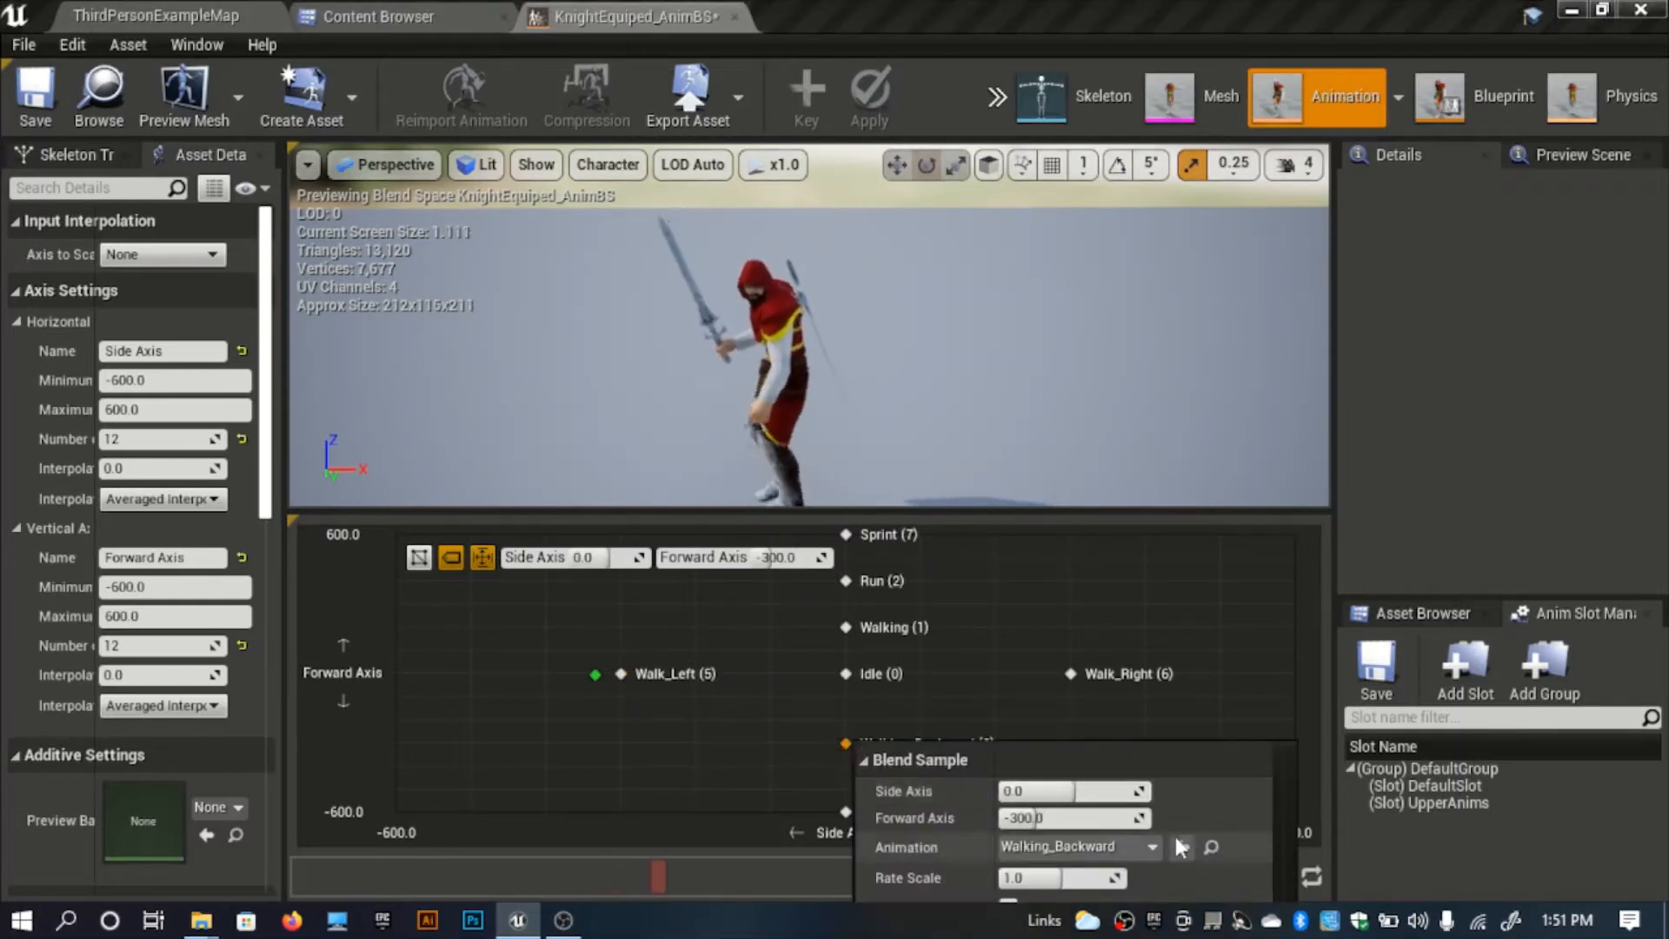
{"action": "left_click", "coordinate": [1181, 846]}
{"action": "left_click", "coordinate": [728, 793]}
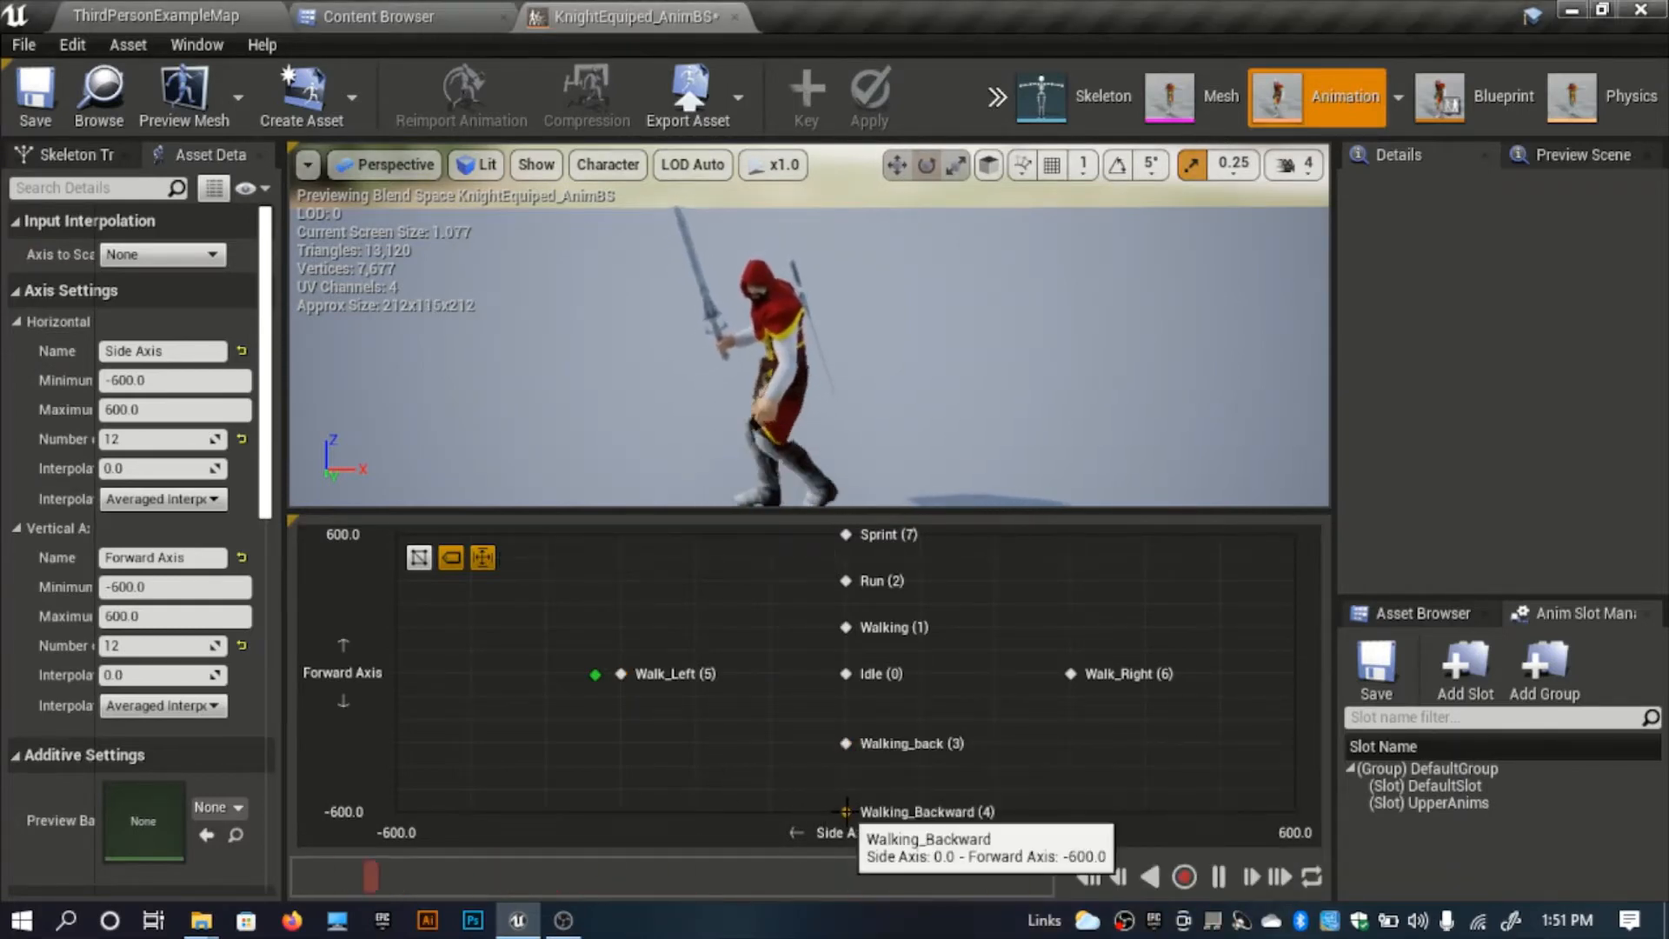
Replace the Walking_Backward sample's animation at Forward Axis -600 with Walking_back from the Combat folder and save the blend space.
{"action": "right_click", "coordinate": [844, 811]}
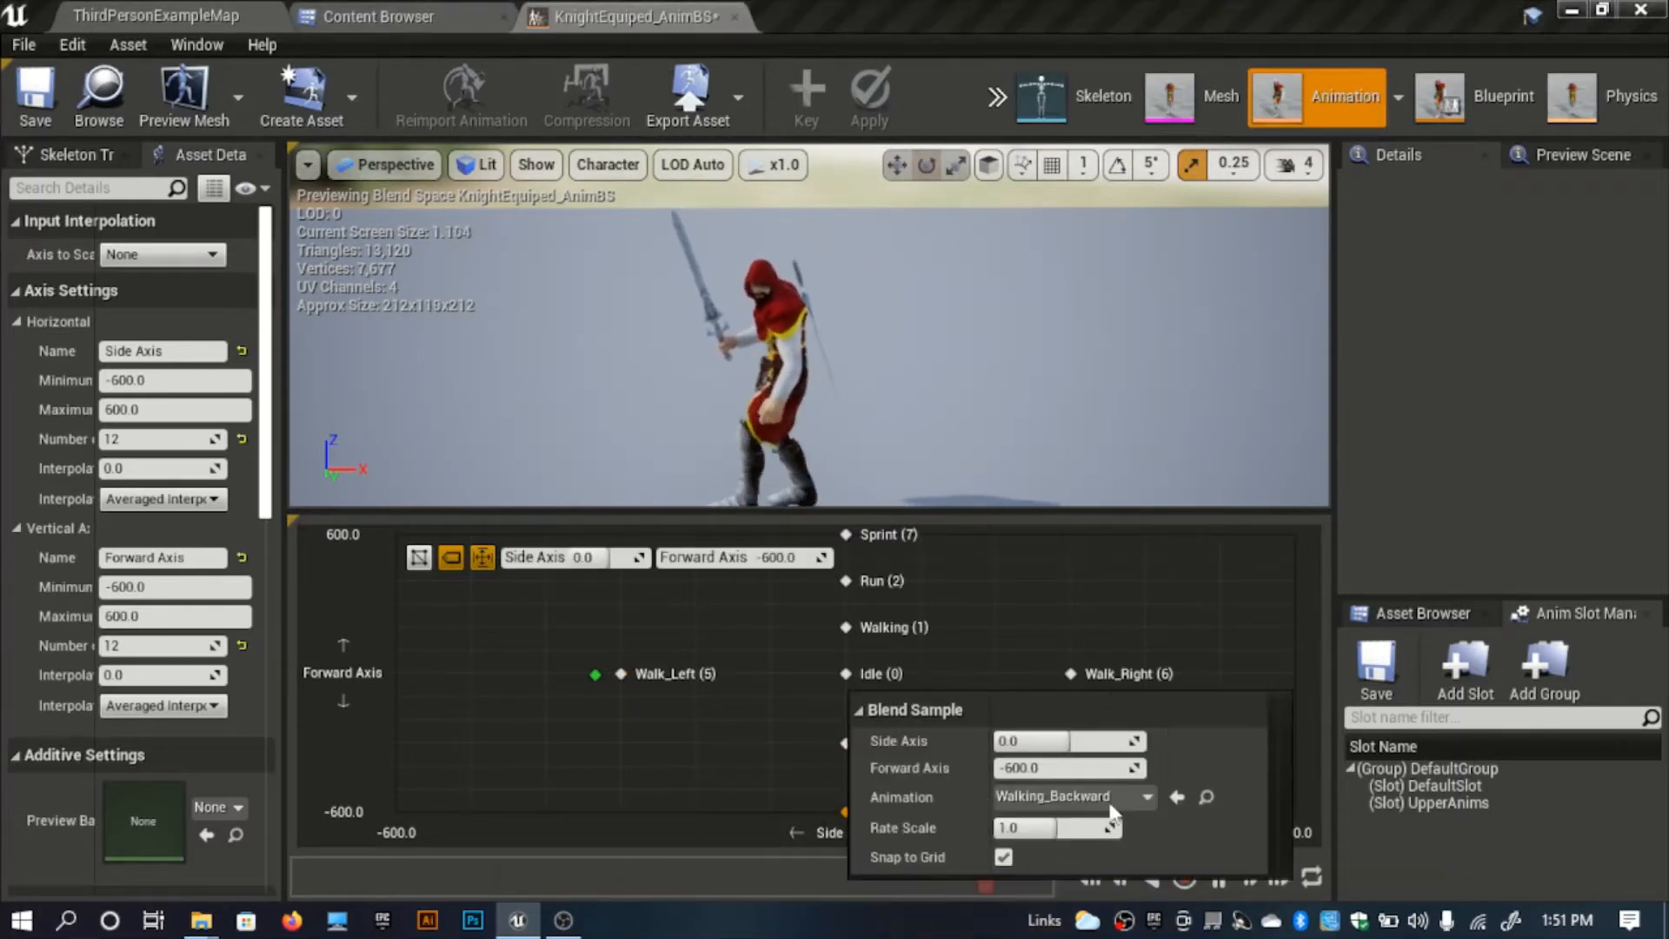
{"action": "left_click", "coordinate": [1177, 797]}
{"action": "left_click", "coordinate": [780, 741]}
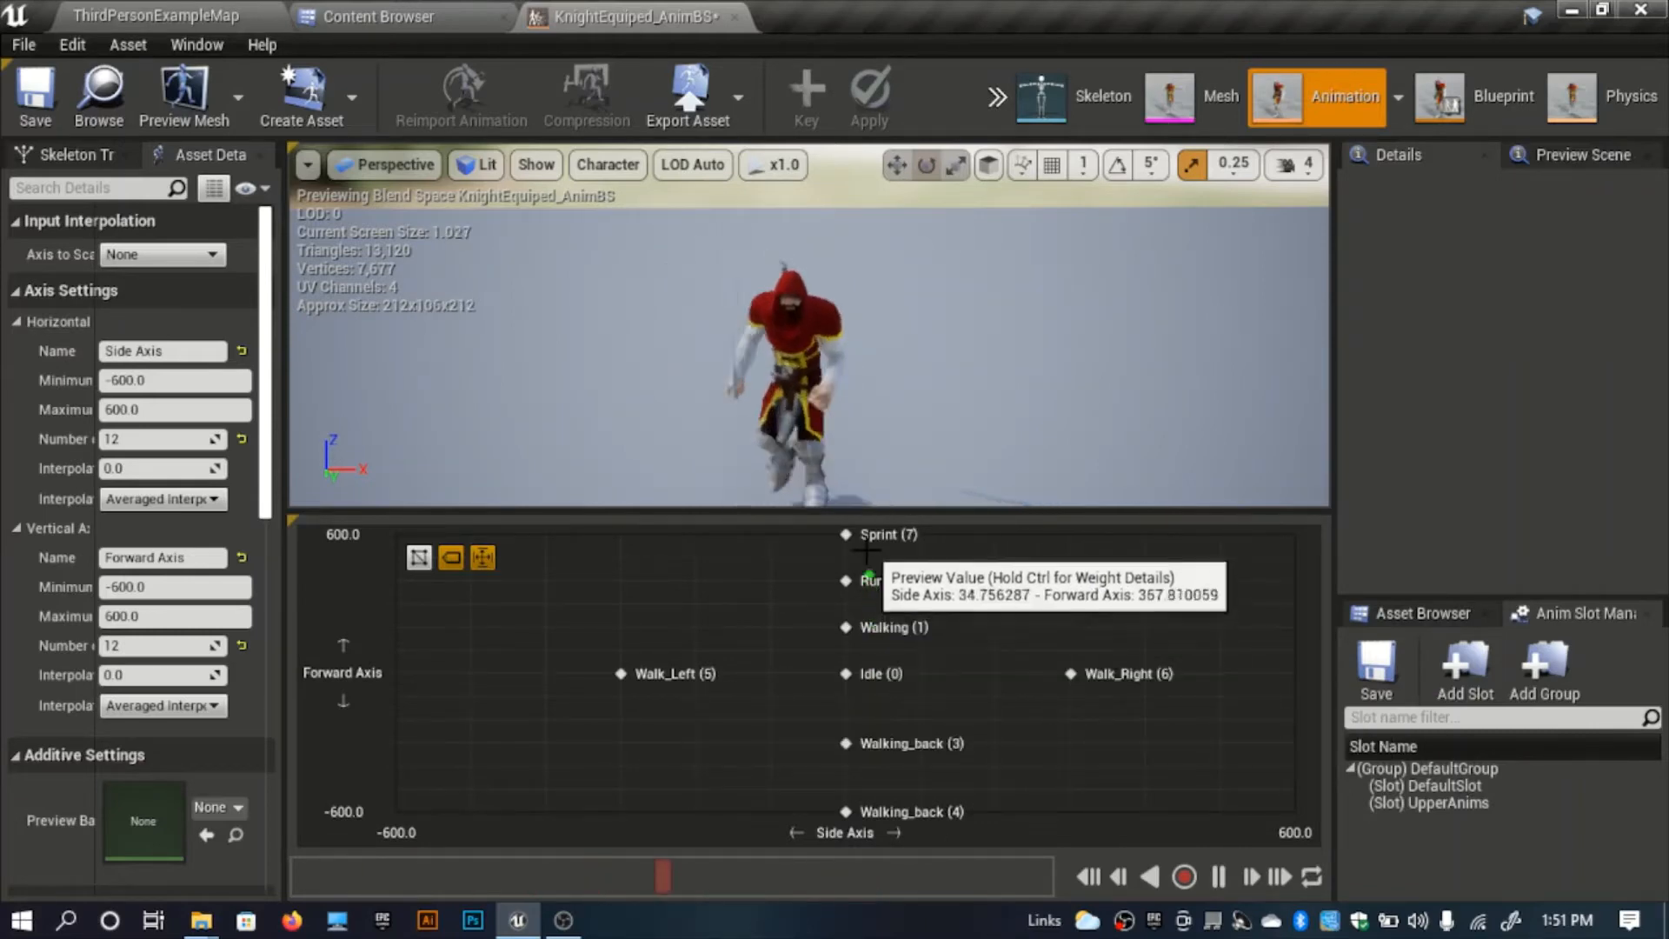
{"action": "left_click", "coordinate": [78, 106]}
Open the Base_Character blueprint from the Blueprints/Characters folder in the Content Browser.
{"action": "left_click", "coordinate": [418, 17]}
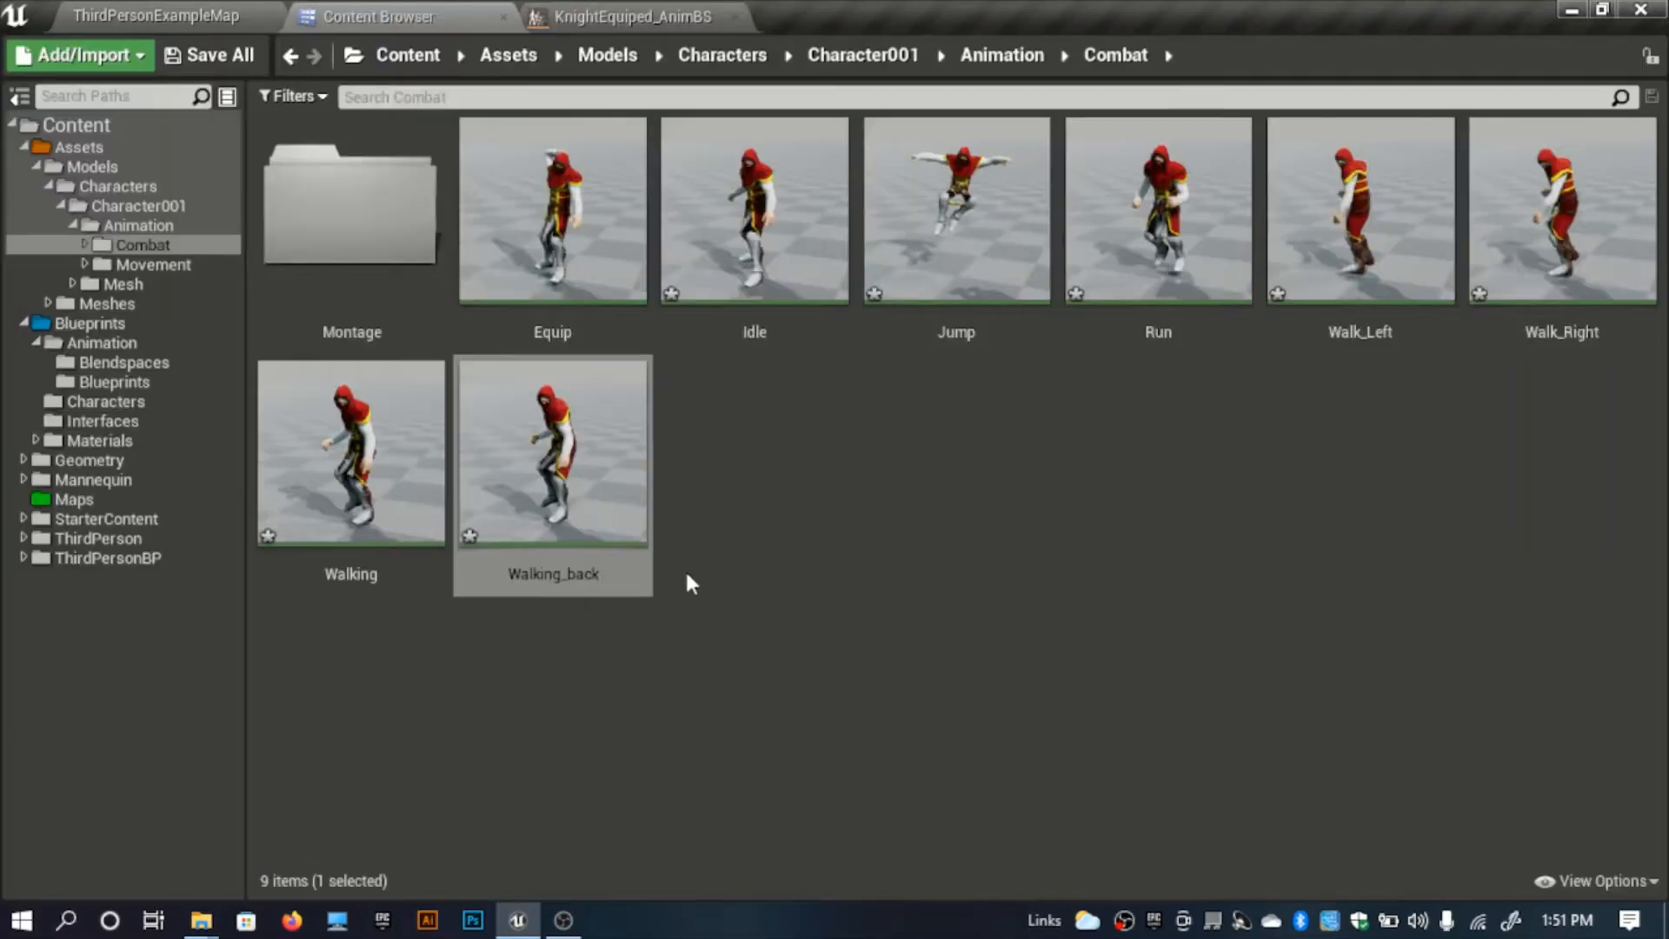
{"action": "left_click", "coordinate": [410, 55]}
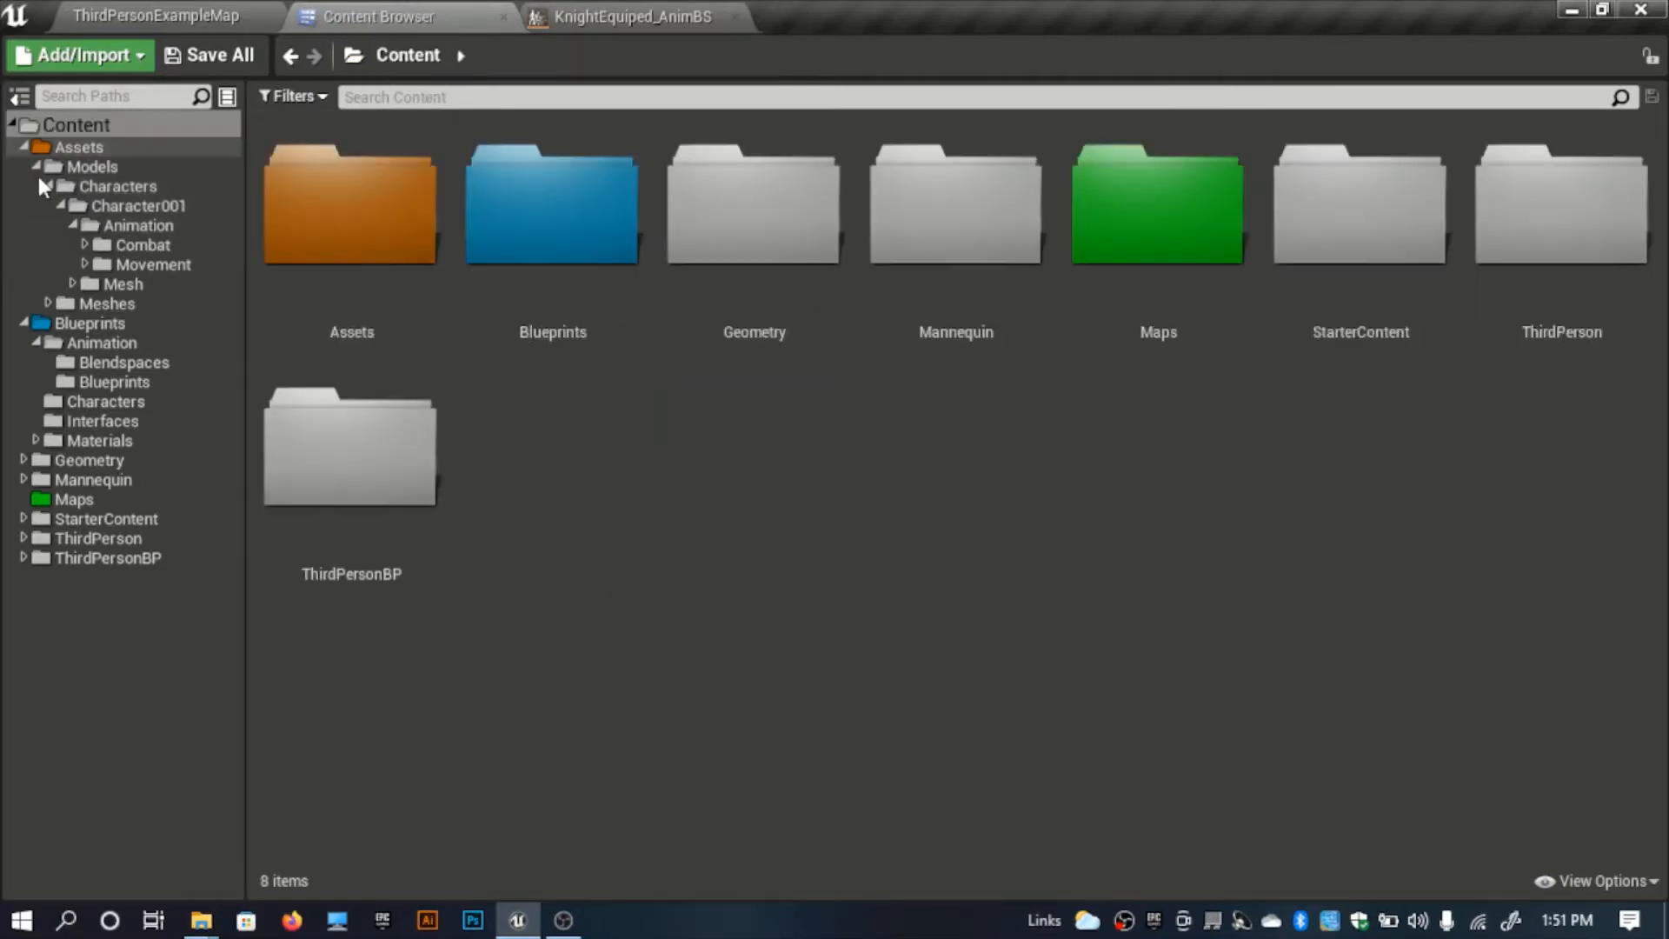
{"action": "left_click", "coordinate": [24, 147]}
{"action": "left_click", "coordinate": [25, 166]}
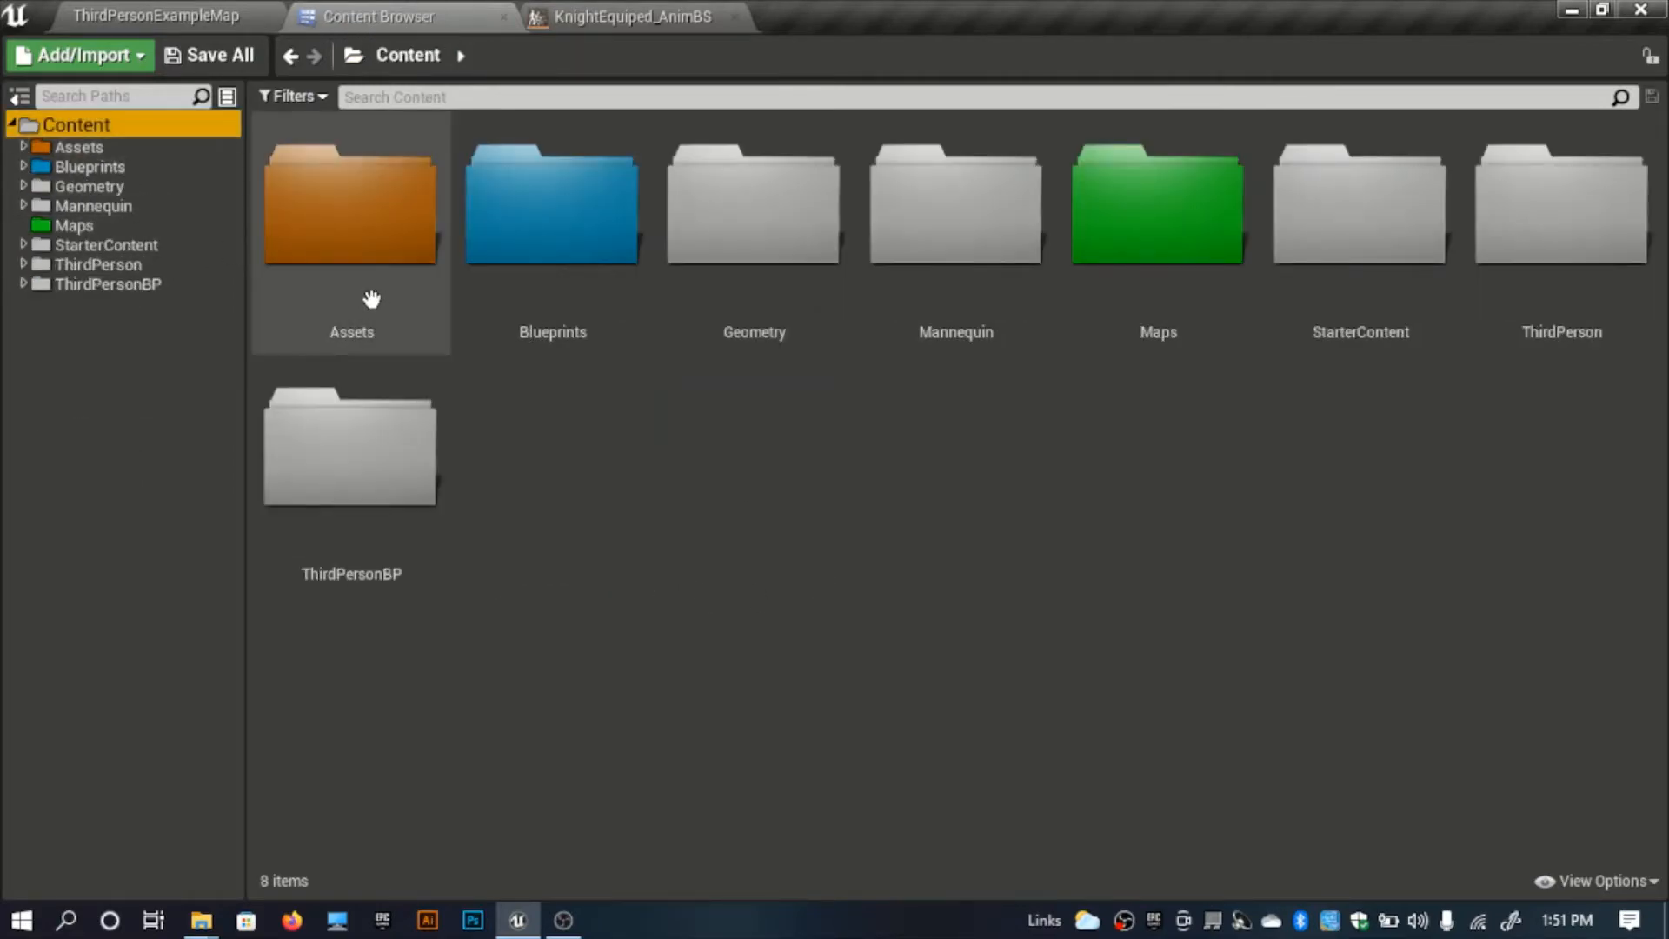
{"action": "left_click", "coordinate": [373, 305]}
{"action": "double_click", "coordinate": [540, 261]}
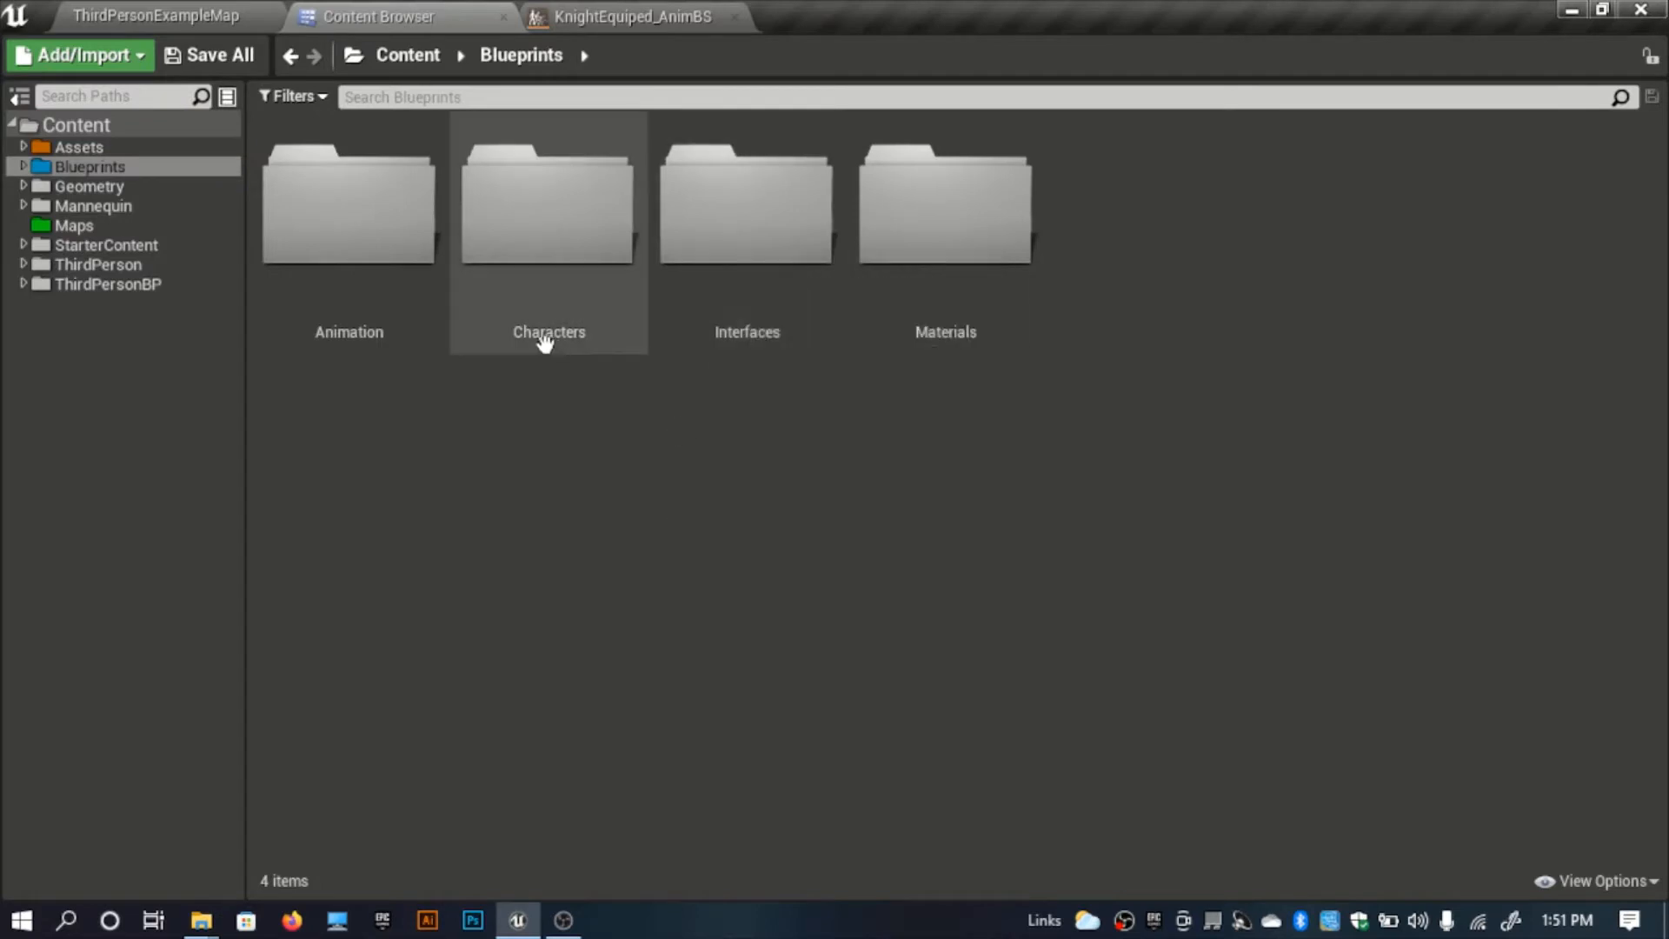
{"action": "double_click", "coordinate": [544, 280]}
{"action": "double_click", "coordinate": [345, 321]}
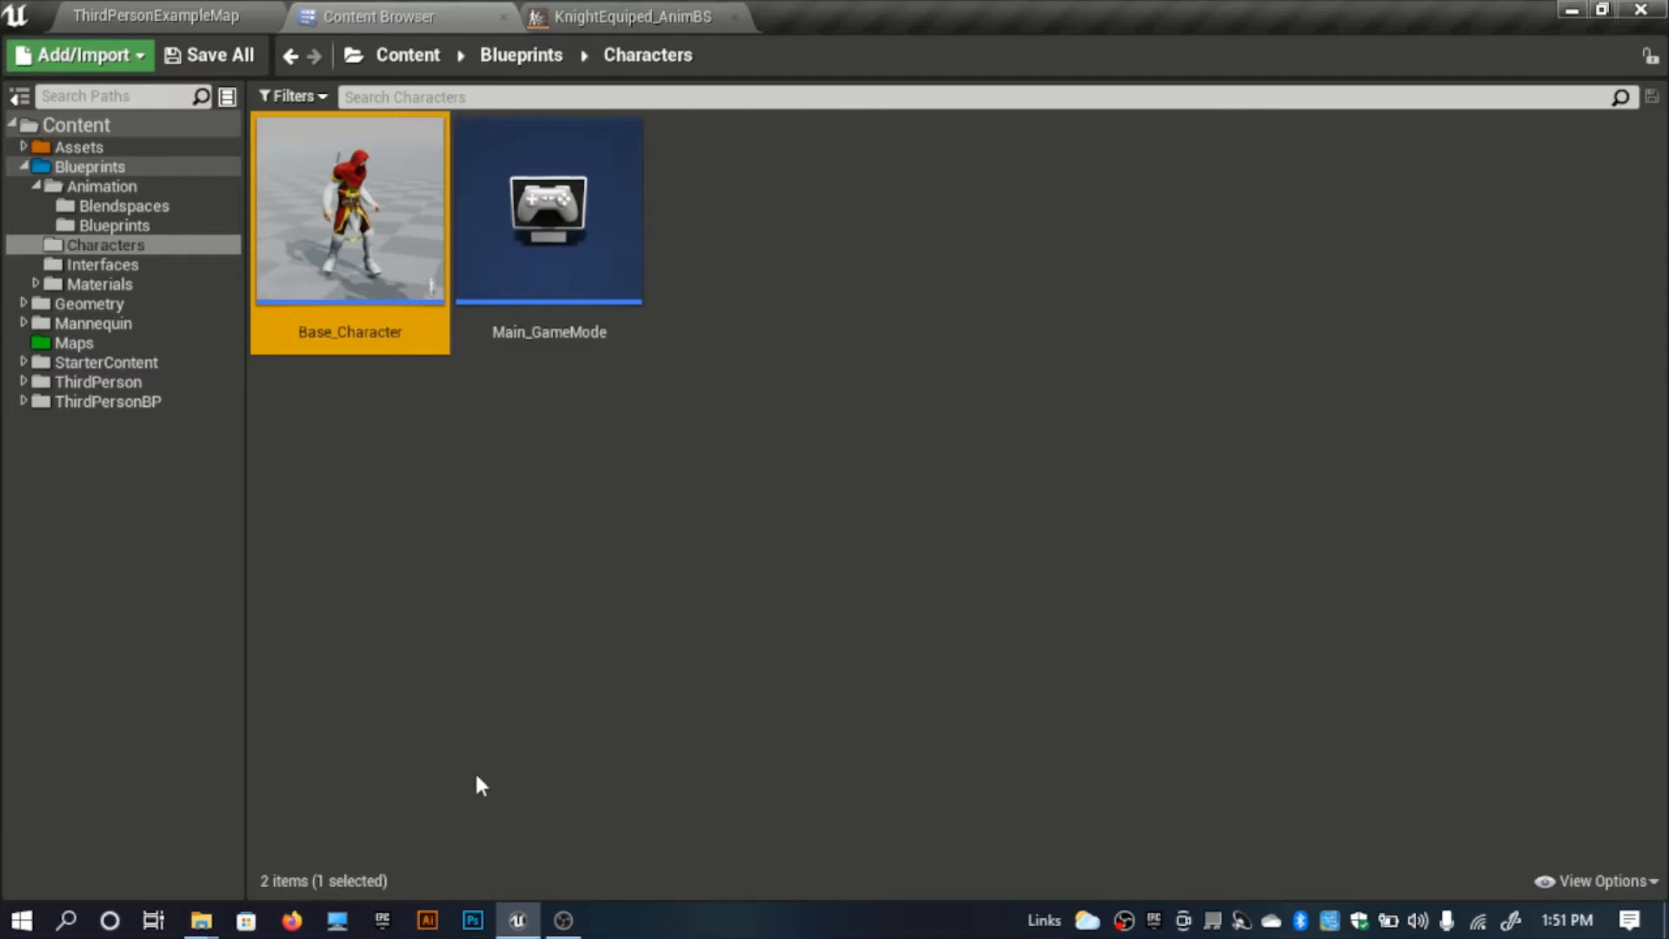
Collapse the Combat graph's nodes from the Equiped? SET node onward into a macro named Equip_M.
{"action": "scroll", "coordinate": [711, 660], "scroll_direction": "down", "scroll_amount": 10}
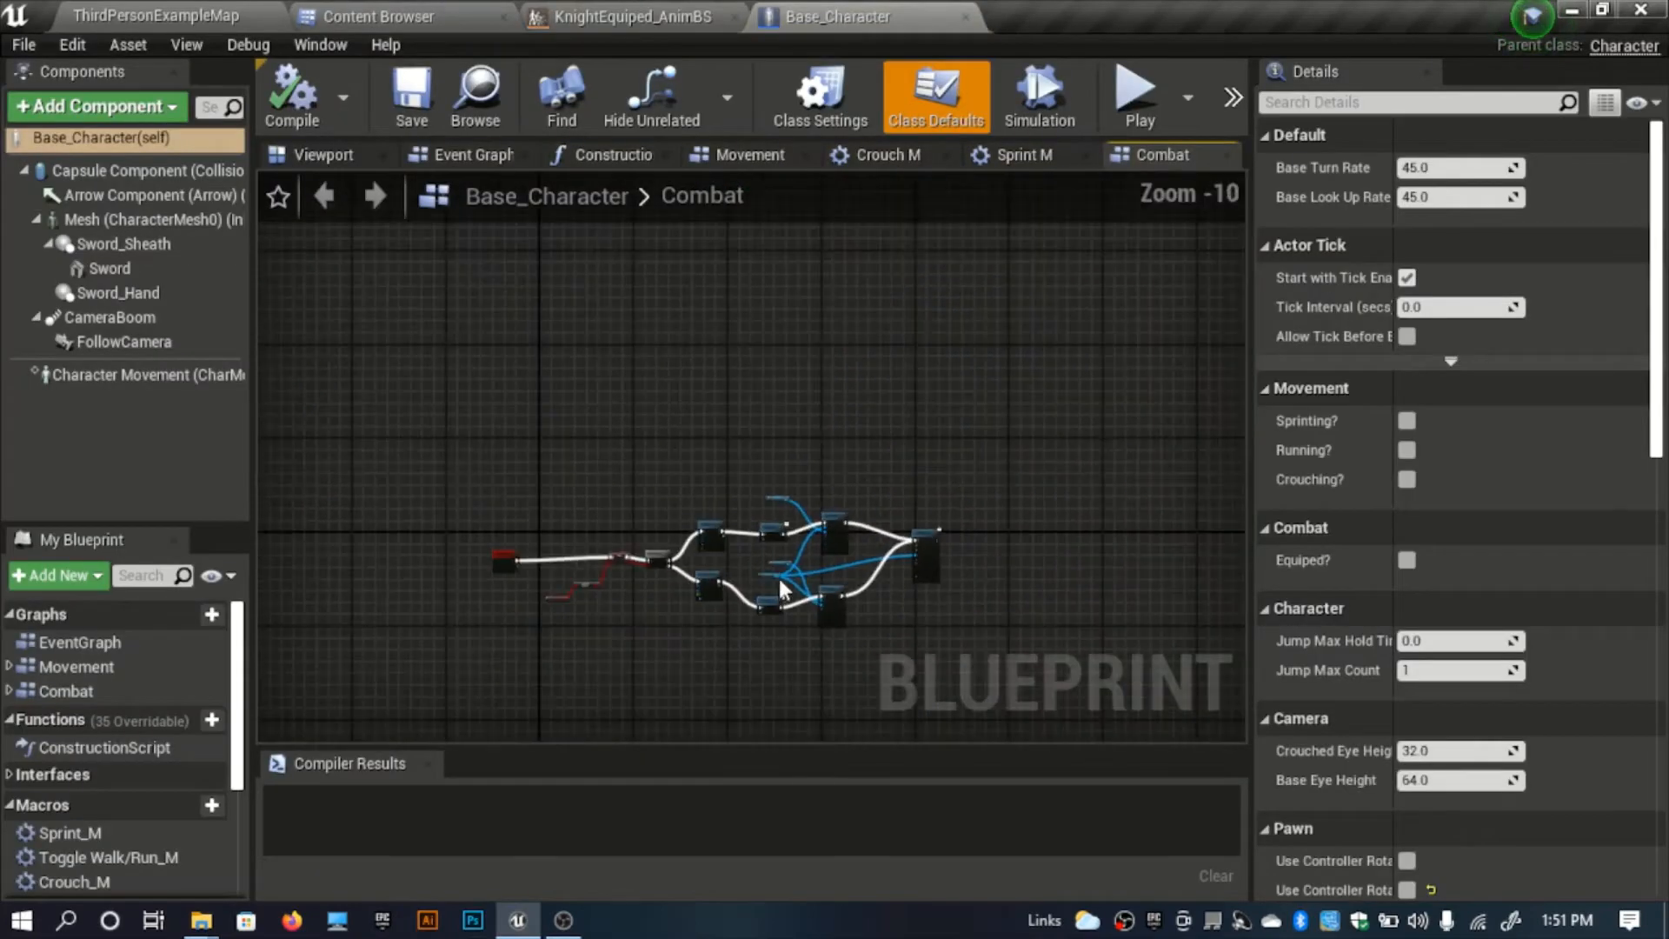
{"action": "scroll", "coordinate": [755, 517], "scroll_direction": "up", "scroll_amount": 9}
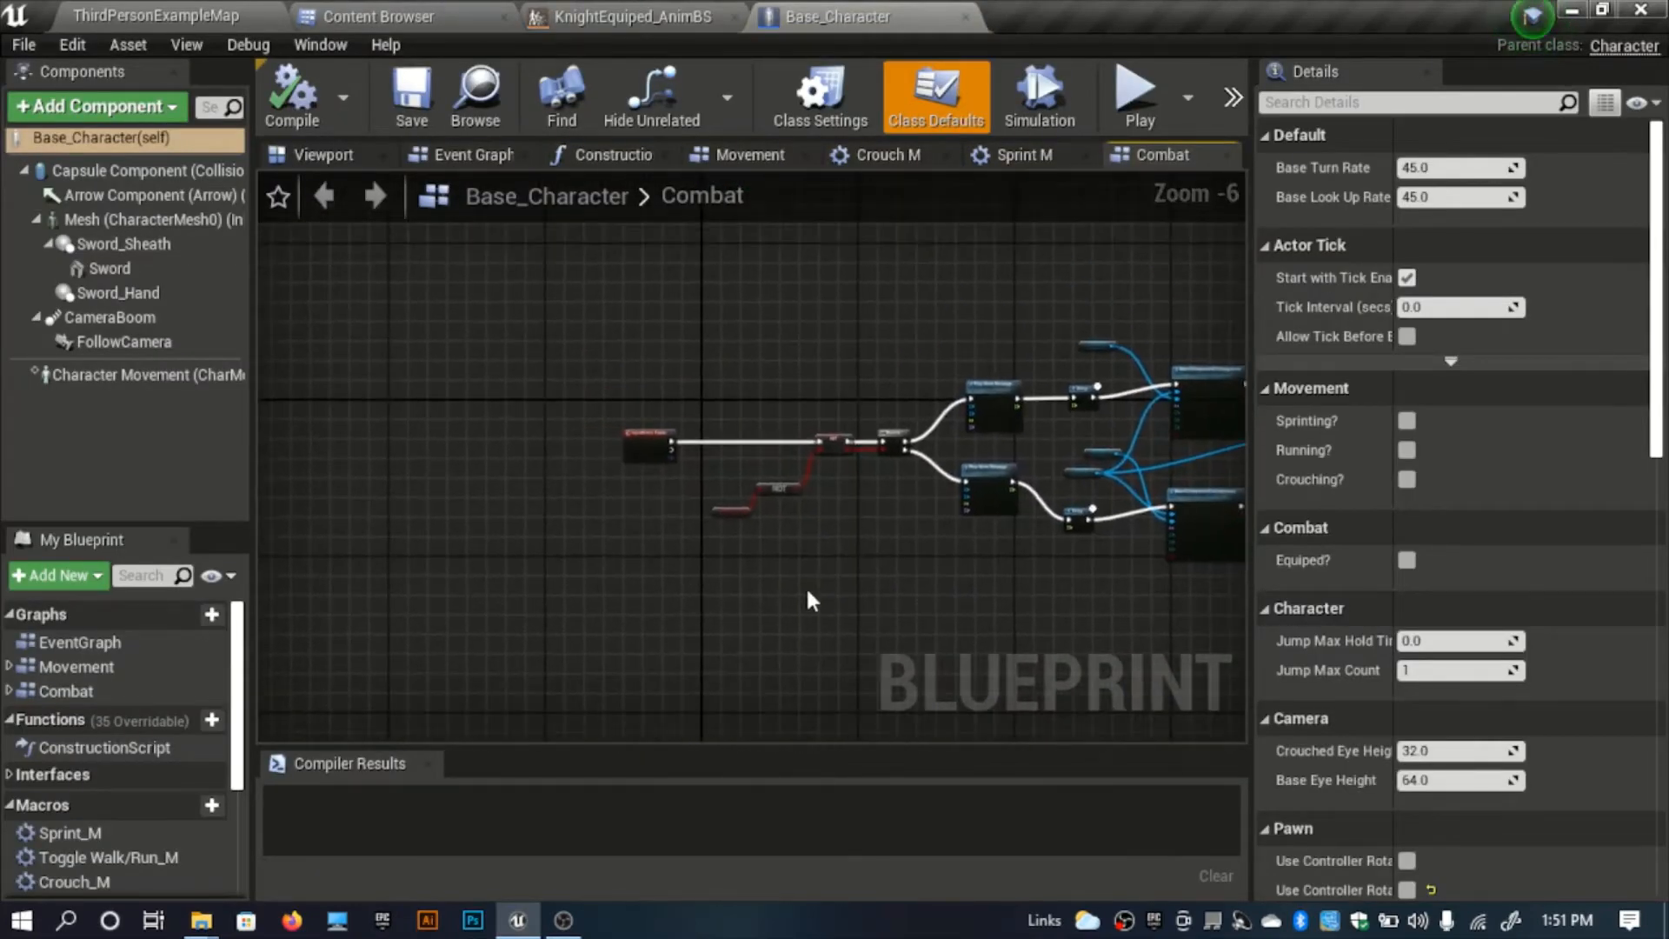
{"action": "scroll", "coordinate": [840, 580], "scroll_direction": "down", "scroll_amount": 6}
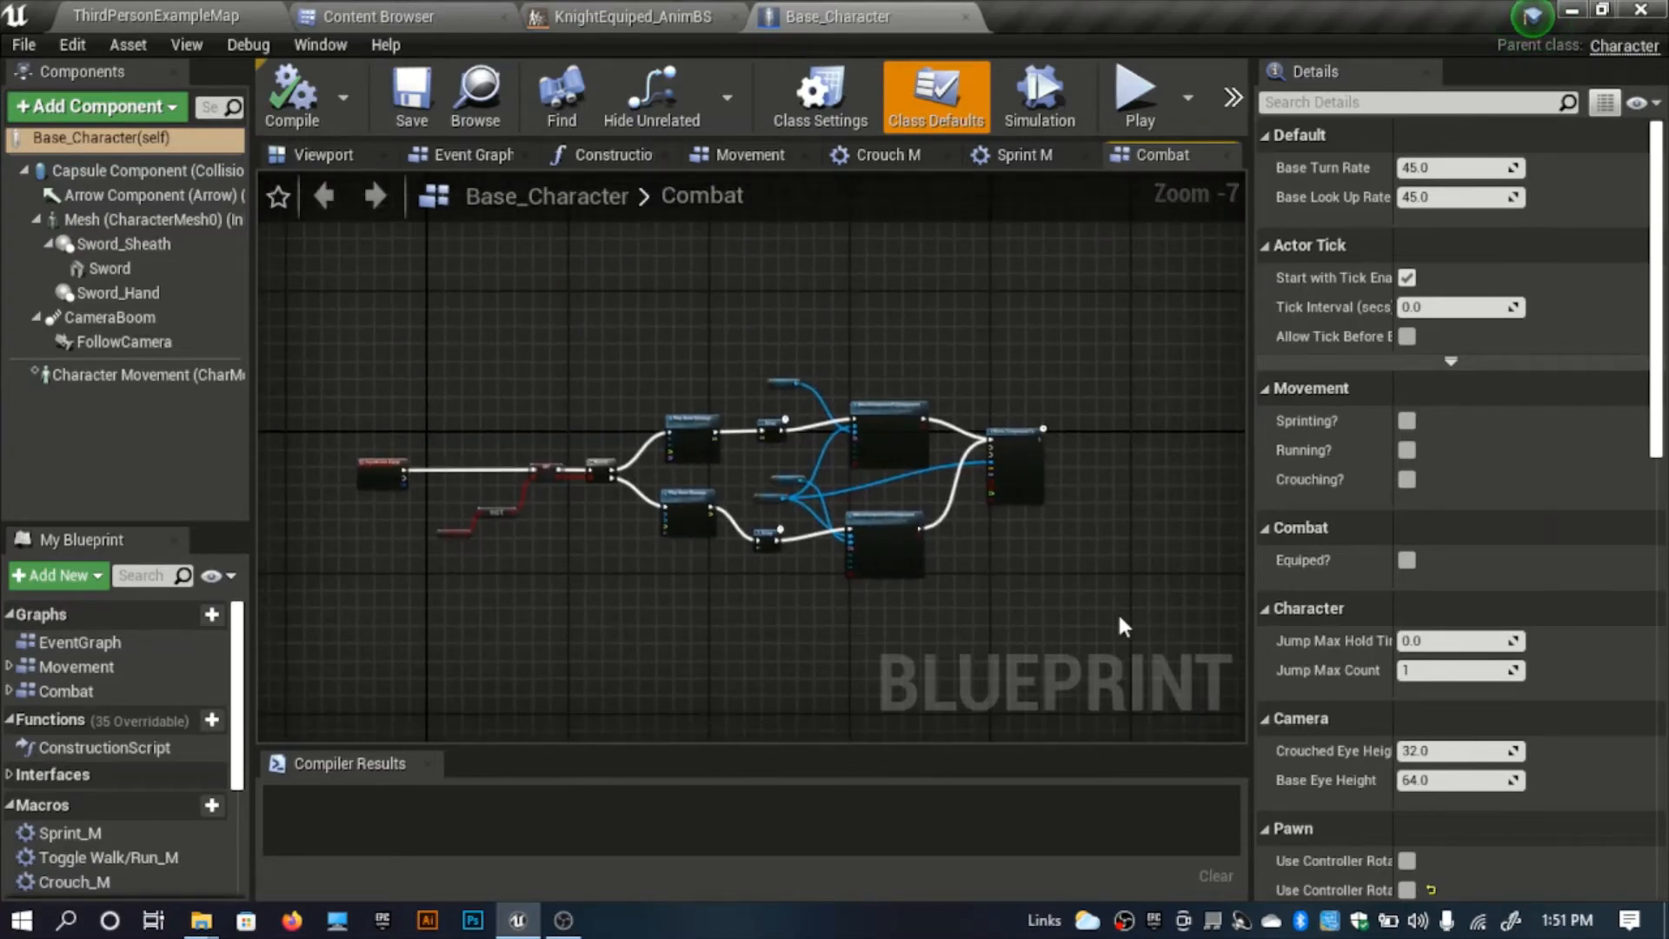
{"action": "left_click_drag", "start_coordinate": [565, 361], "coordinate": [569, 370]}
{"action": "scroll", "coordinate": [625, 421], "scroll_direction": "up", "scroll_amount": 3}
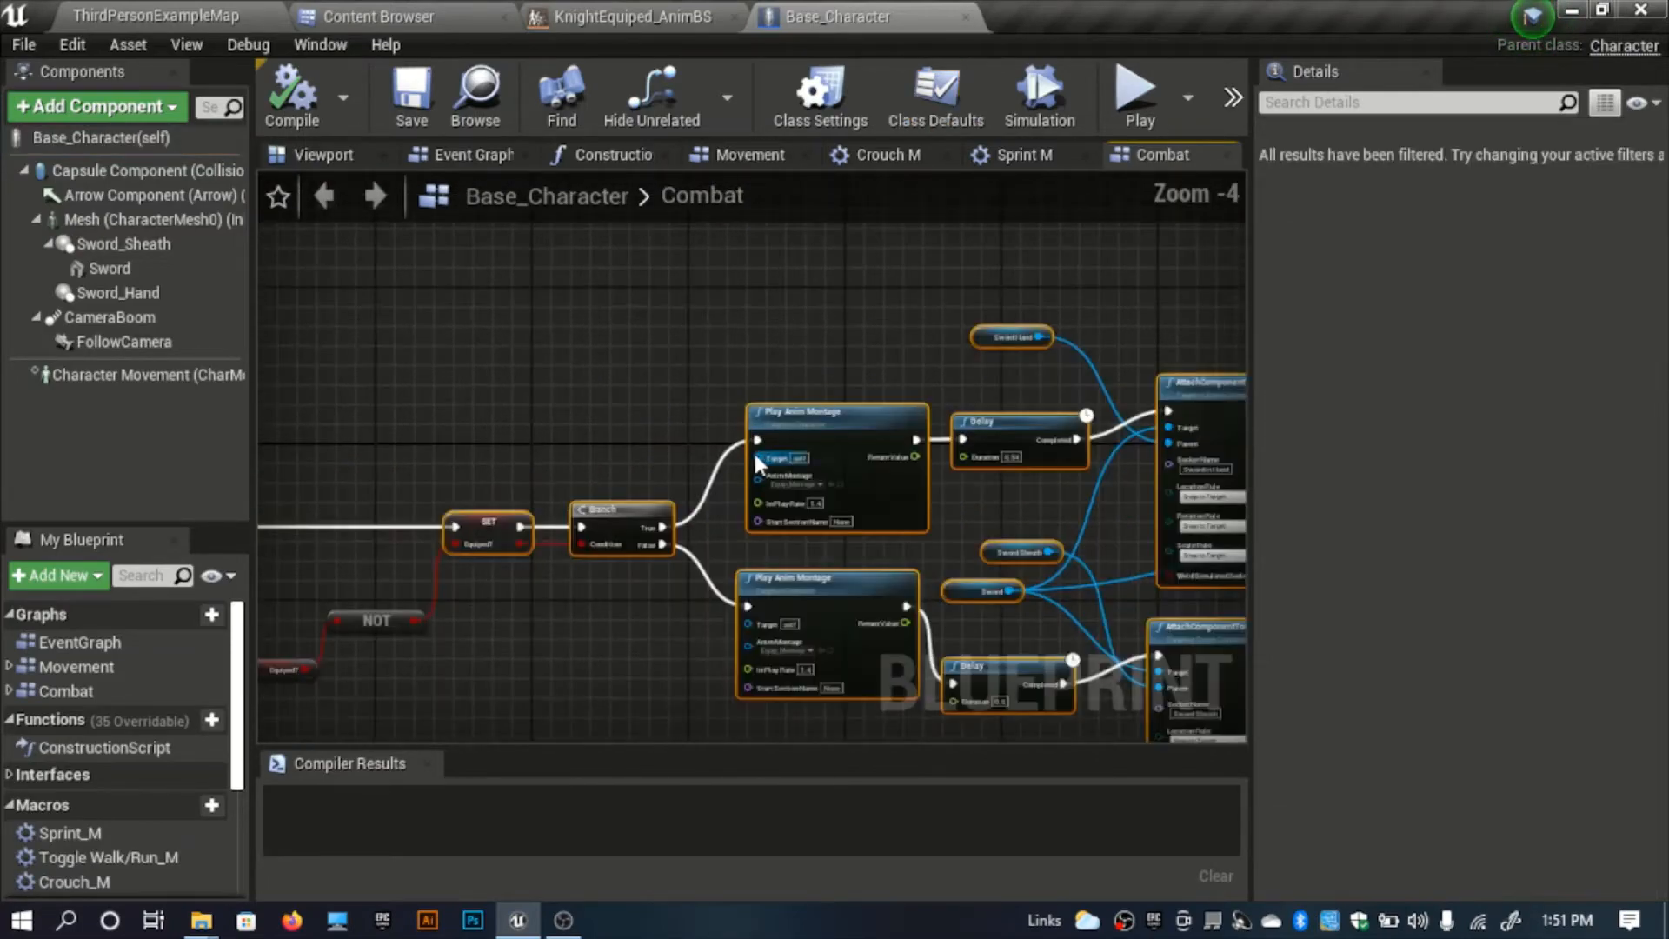
{"action": "right_click", "coordinate": [799, 421]}
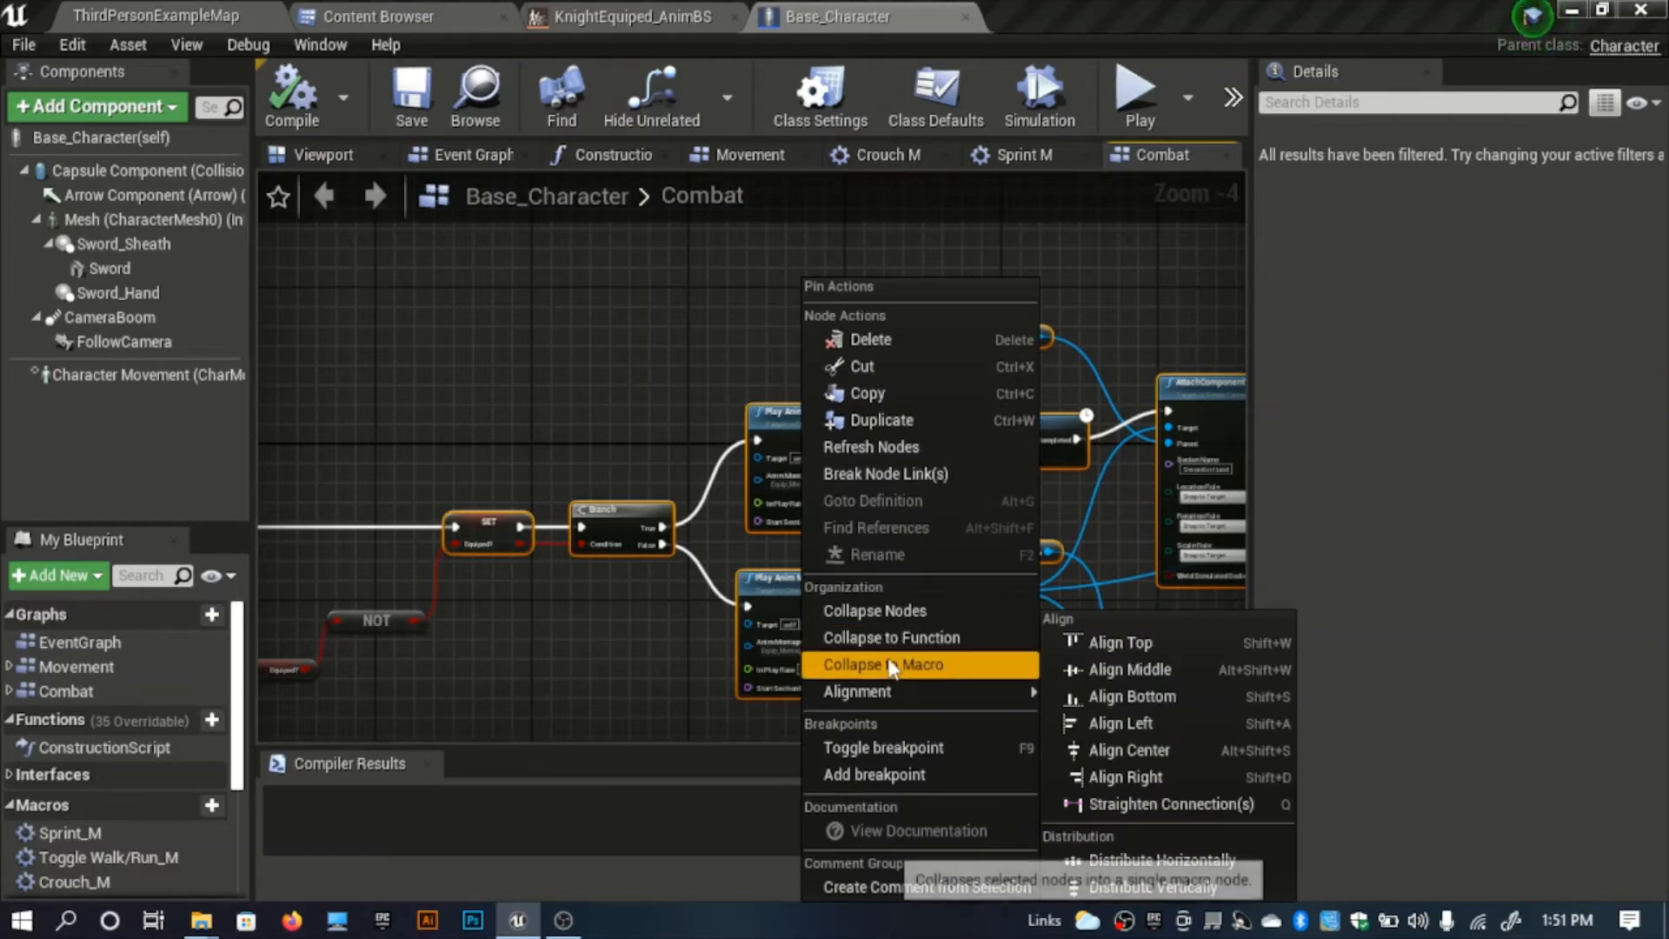
{"action": "left_click", "coordinate": [1026, 593]}
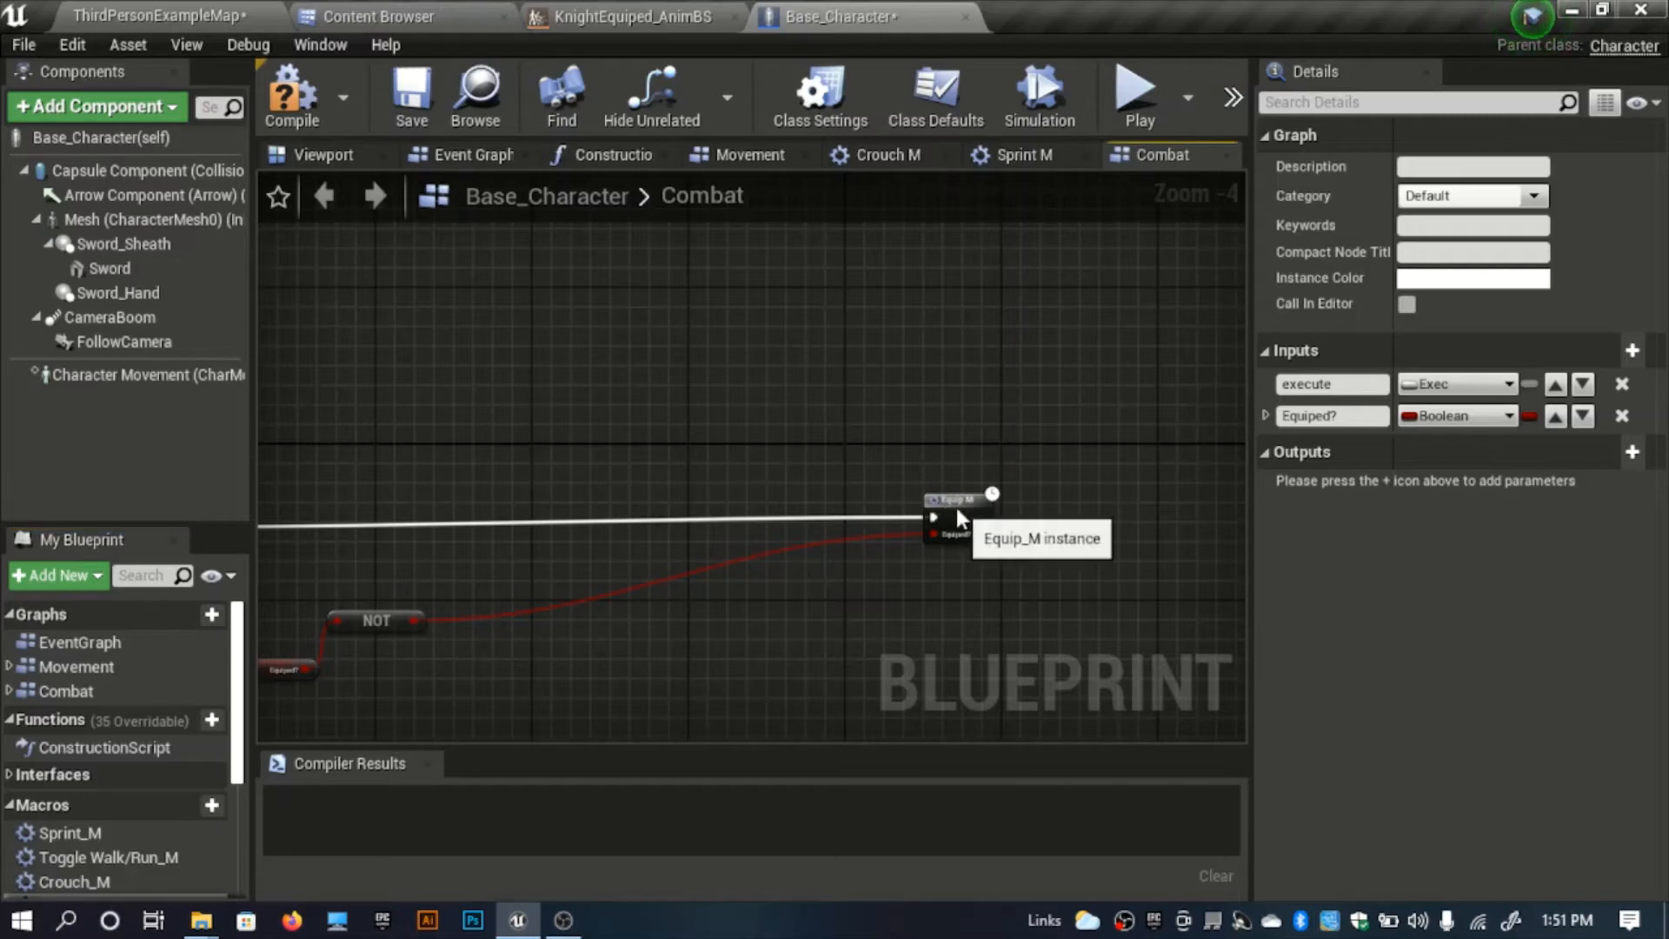
Move the Equip M, NOT and Equiped? nodes closer to the InputAction Equip event and compile Base_Character.
{"action": "left_click_drag", "start_coordinate": [958, 510], "coordinate": [527, 518]}
{"action": "right_click_drag", "start_coordinate": [526, 516], "coordinate": [774, 455]}
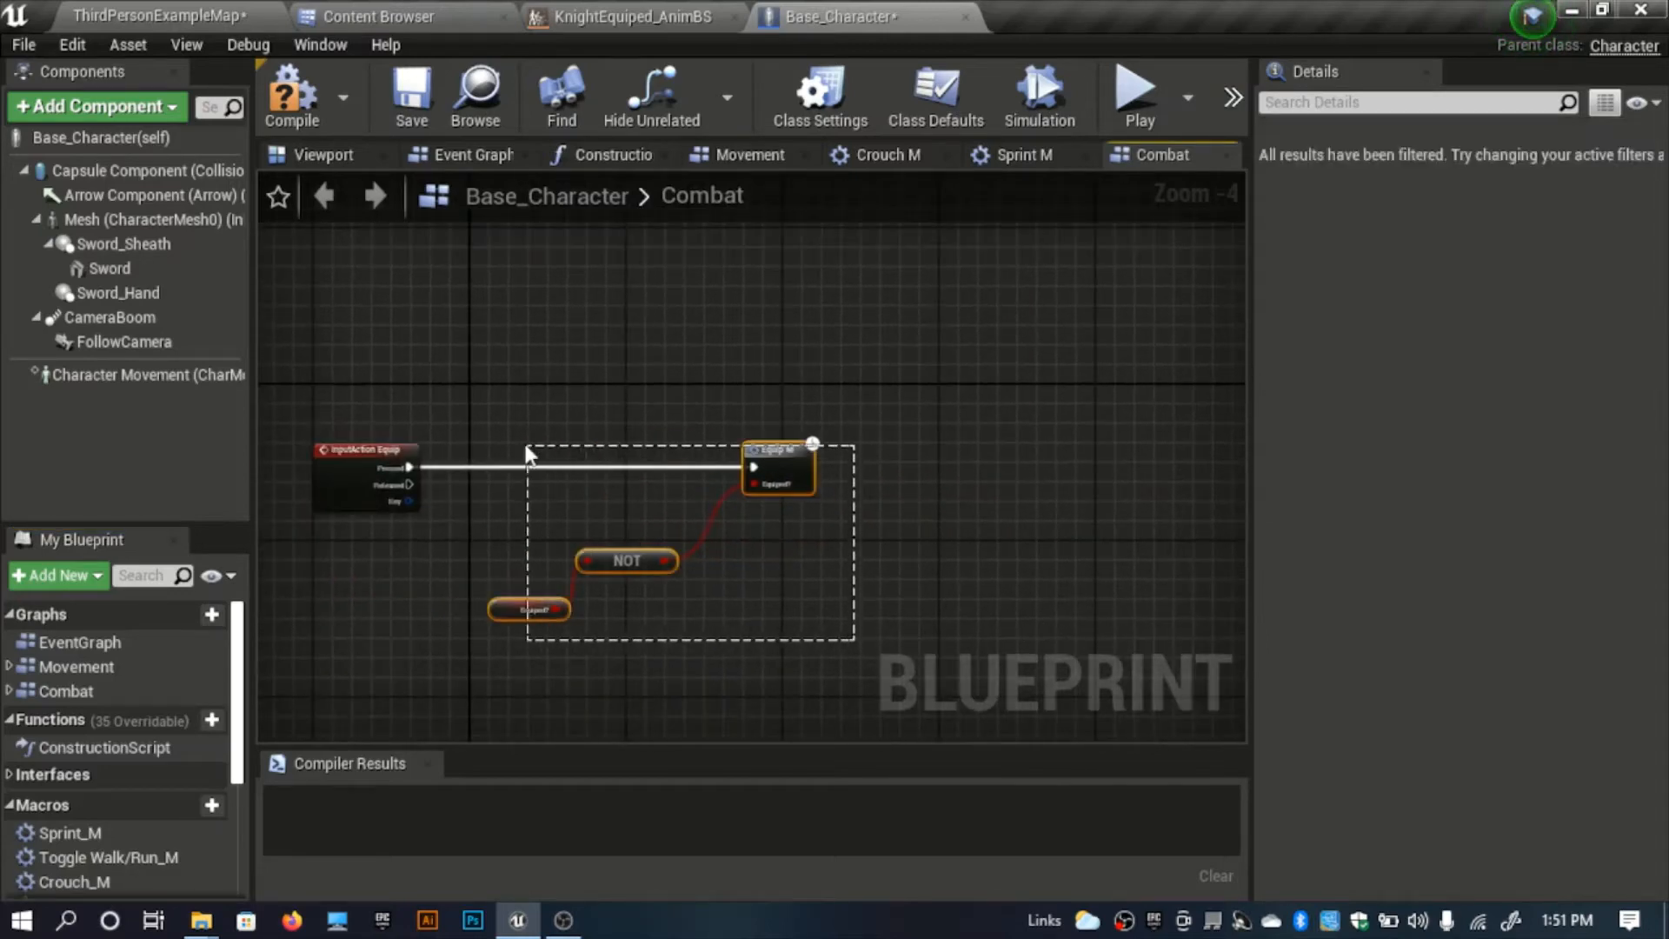
{"action": "left_click_drag", "start_coordinate": [786, 465], "coordinate": [558, 449]}
{"action": "left_click", "coordinate": [567, 540]}
{"action": "right_click_drag", "start_coordinate": [577, 553], "coordinate": [731, 378]}
{"action": "left_click", "coordinate": [286, 113]}
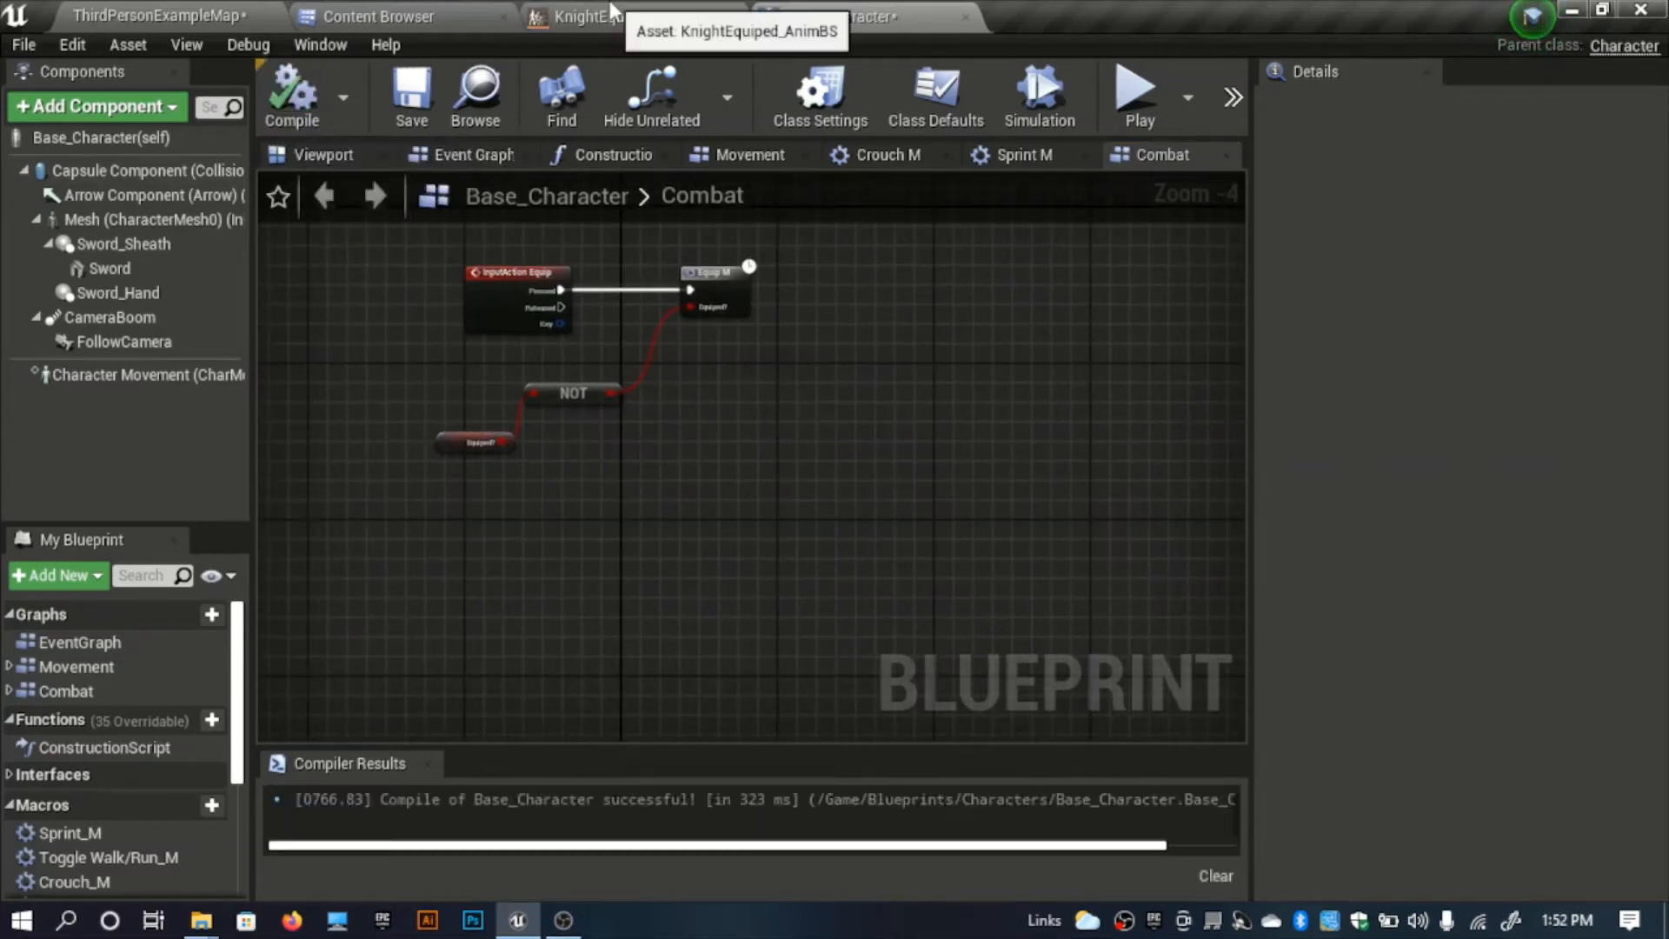
{"action": "scroll", "coordinate": [708, 458], "scroll_direction": "up", "scroll_amount": 2}
{"action": "right_click_drag", "start_coordinate": [708, 458], "coordinate": [788, 503]}
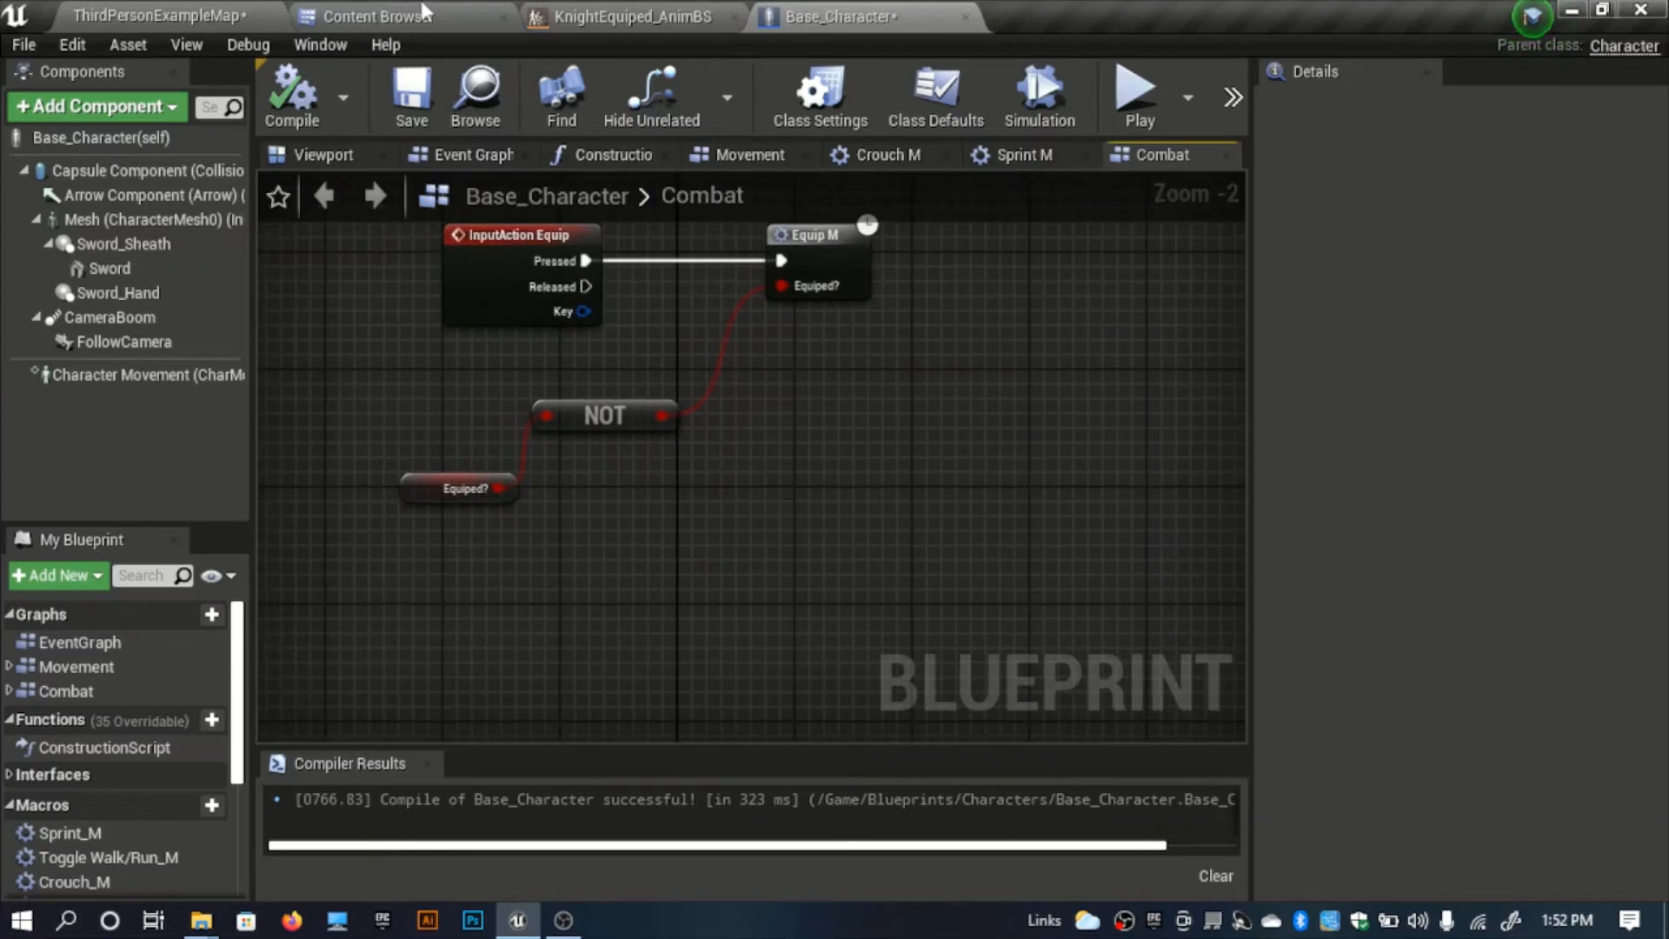
Open the BPI_CharacterAnims interface from the Blueprints/Interfaces folder.
{"action": "left_click", "coordinate": [393, 10]}
{"action": "left_click", "coordinate": [580, 476]}
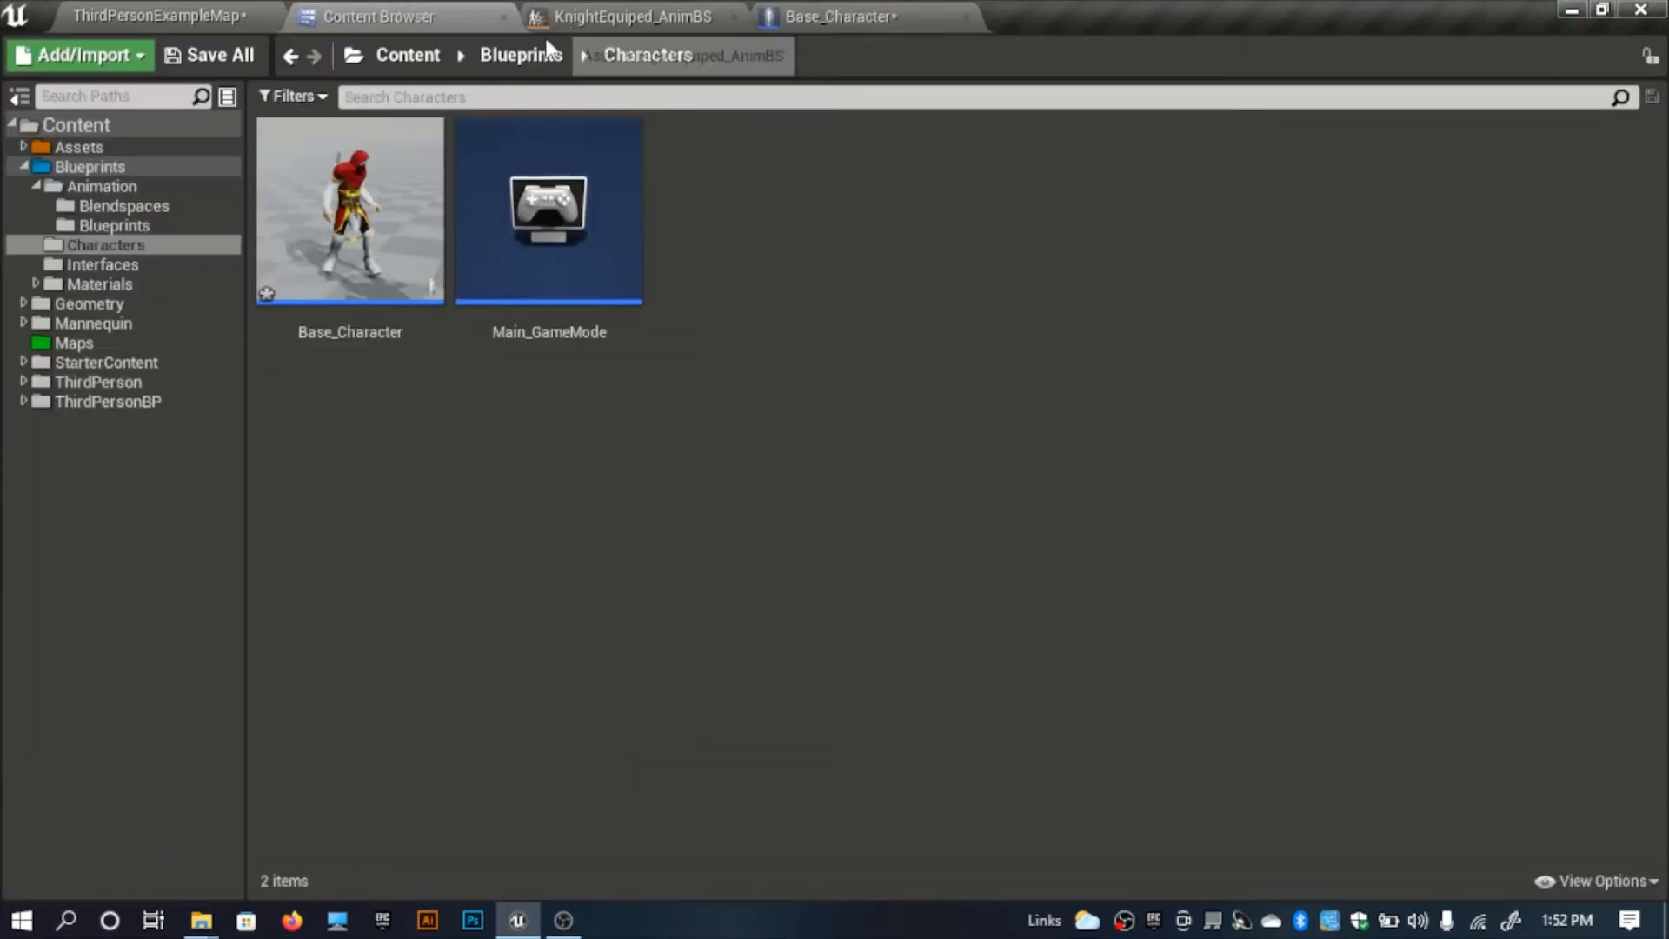
{"action": "left_click", "coordinate": [522, 55]}
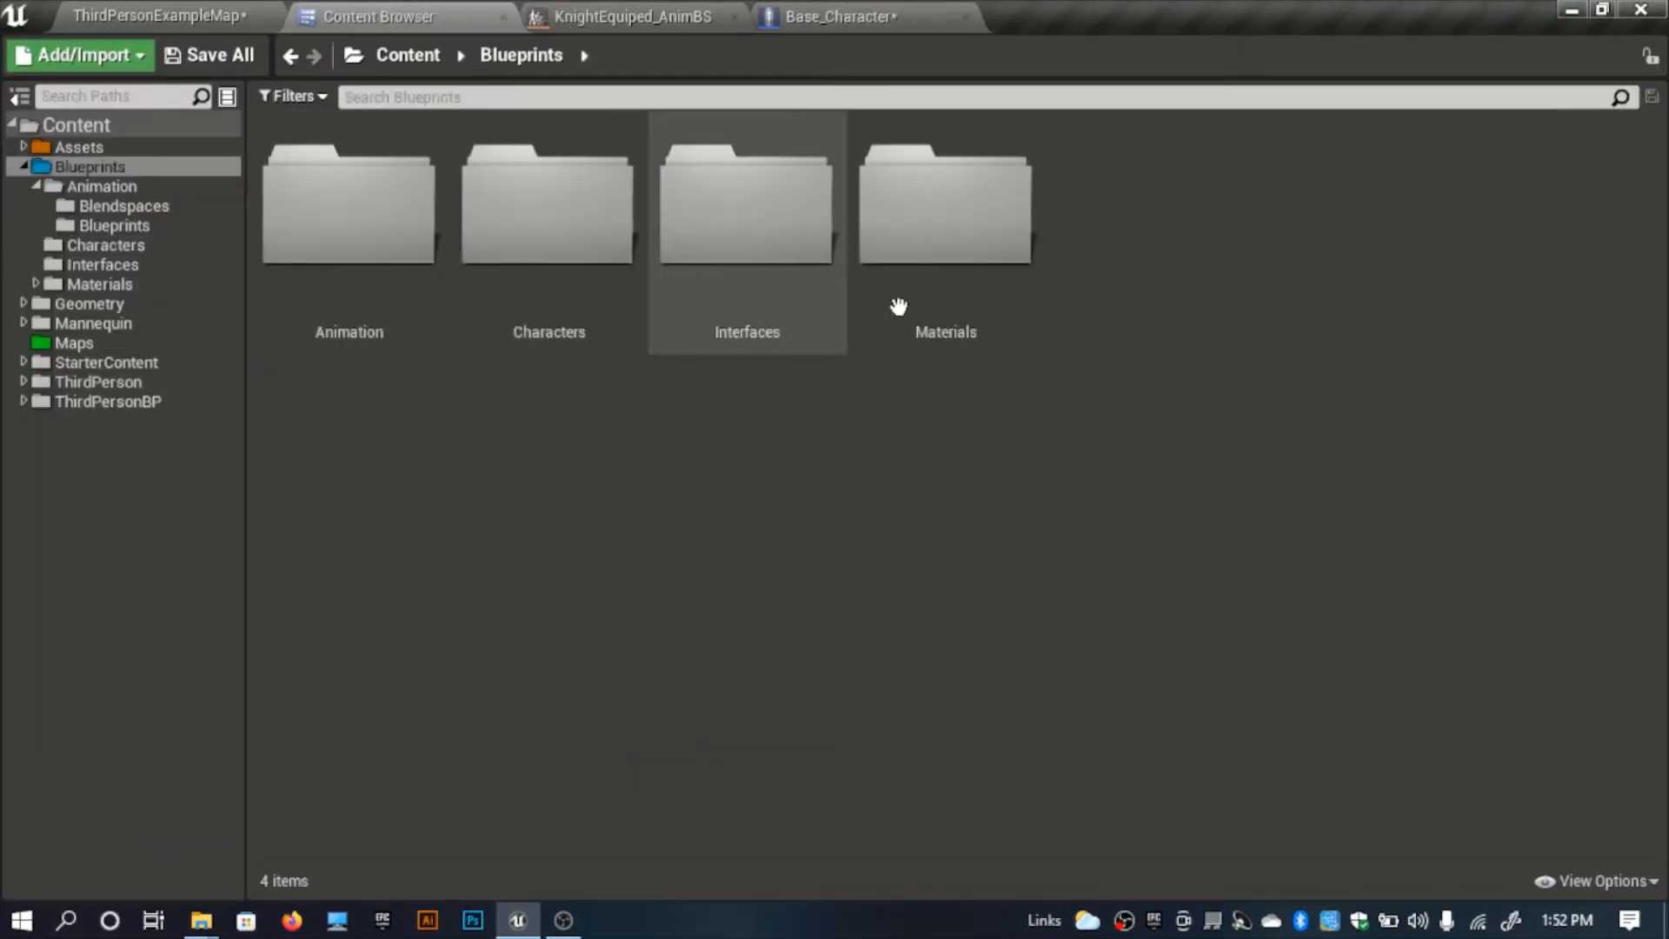
{"action": "left_click", "coordinate": [826, 286]}
{"action": "double_click", "coordinate": [827, 287]}
{"action": "left_click", "coordinate": [588, 296]}
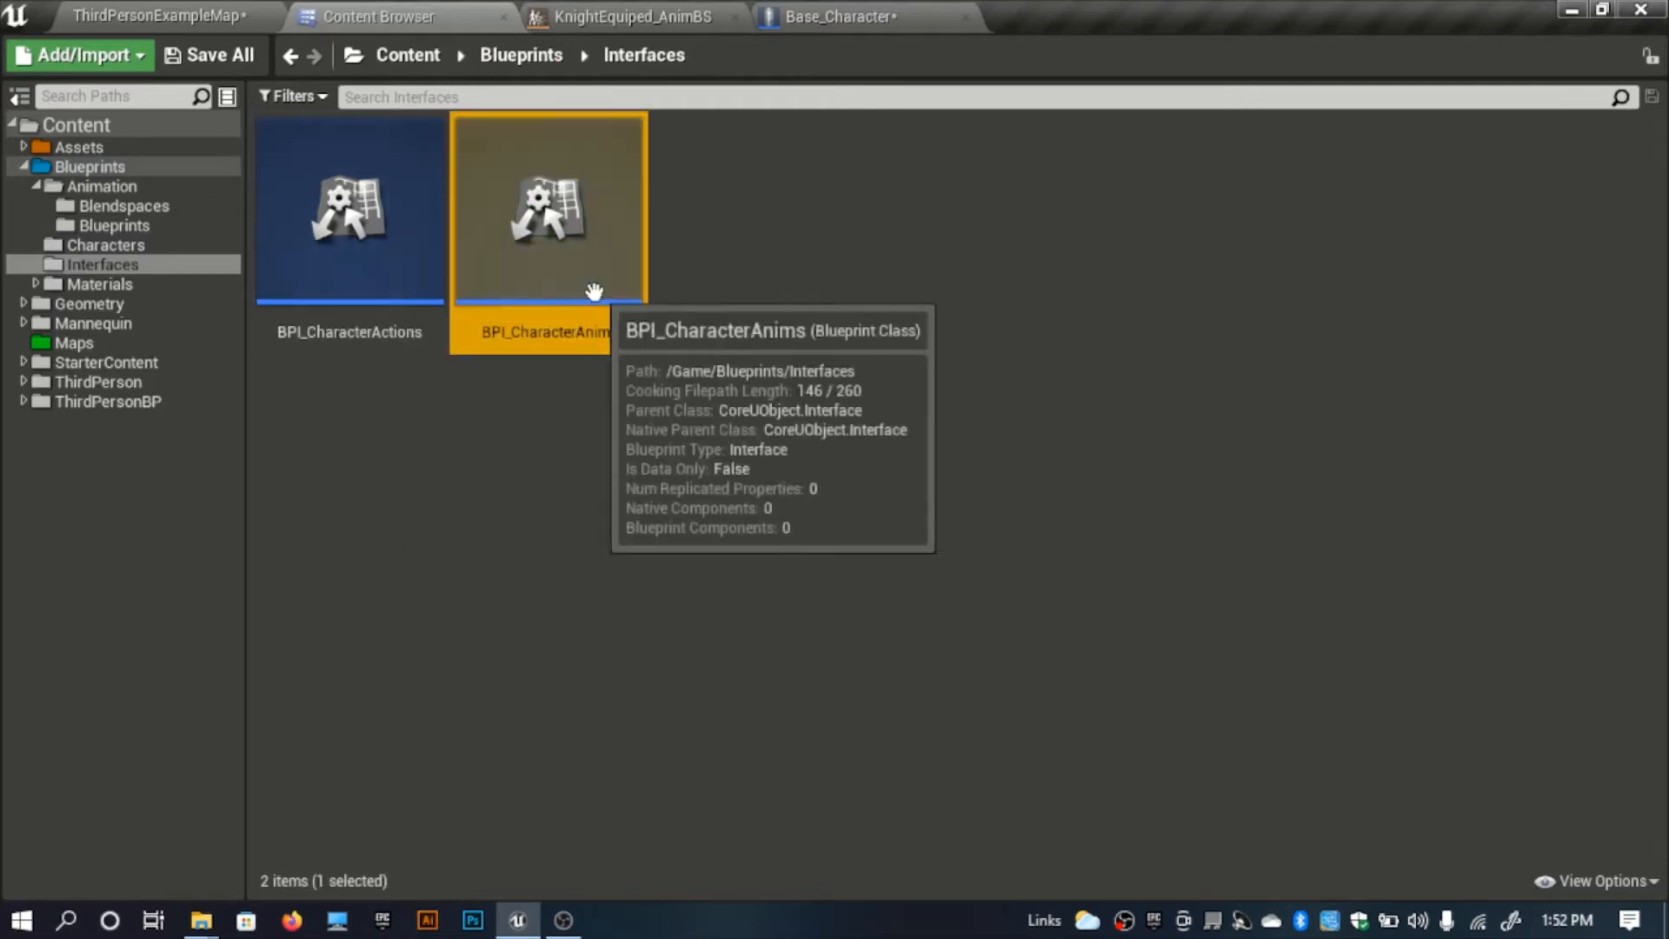
{"action": "double_click", "coordinate": [588, 296]}
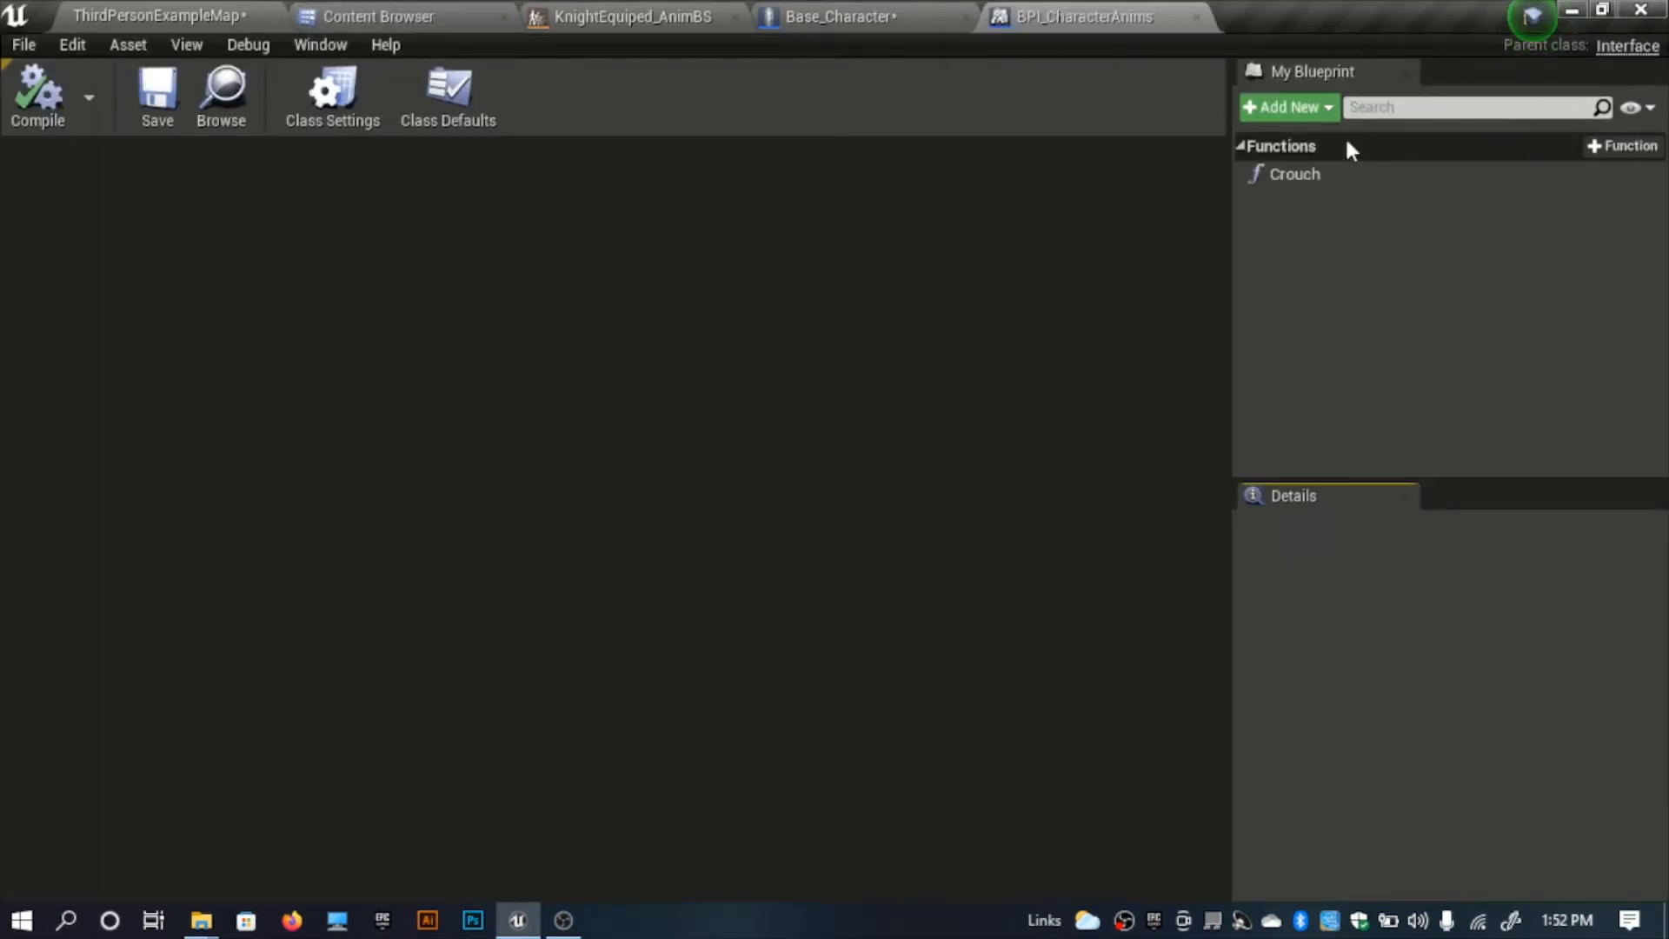
Add a function named Equip to the BPI_CharacterAnims interface and compile it.
{"action": "left_click", "coordinate": [1291, 107]}
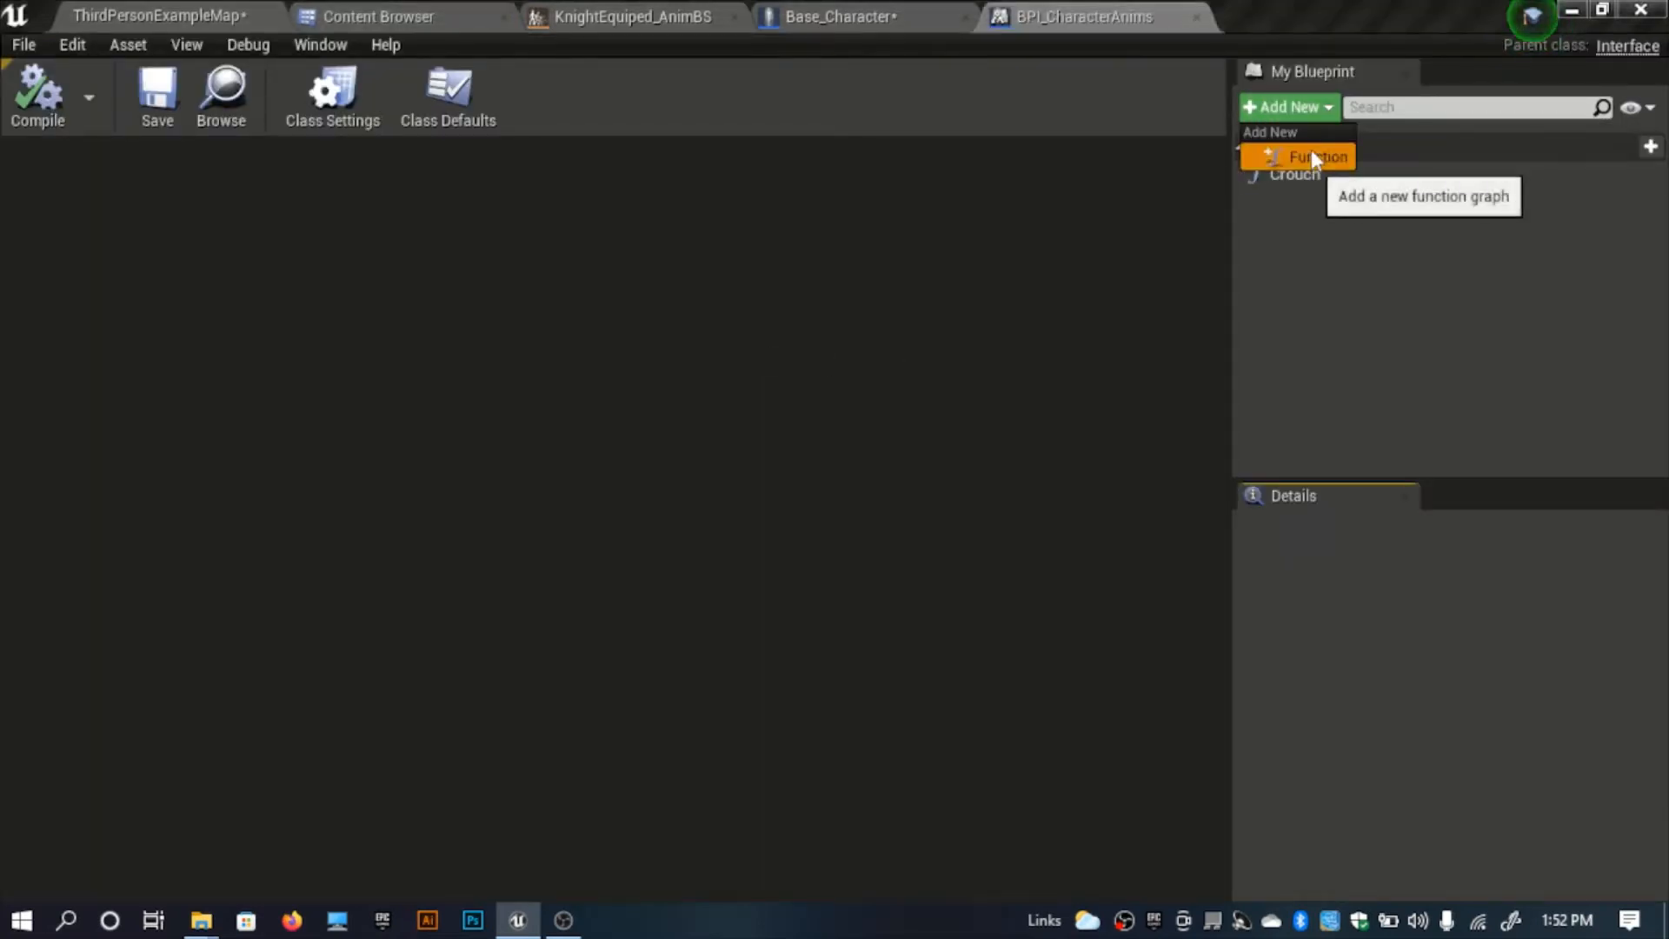
{"action": "left_click", "coordinate": [1310, 151]}
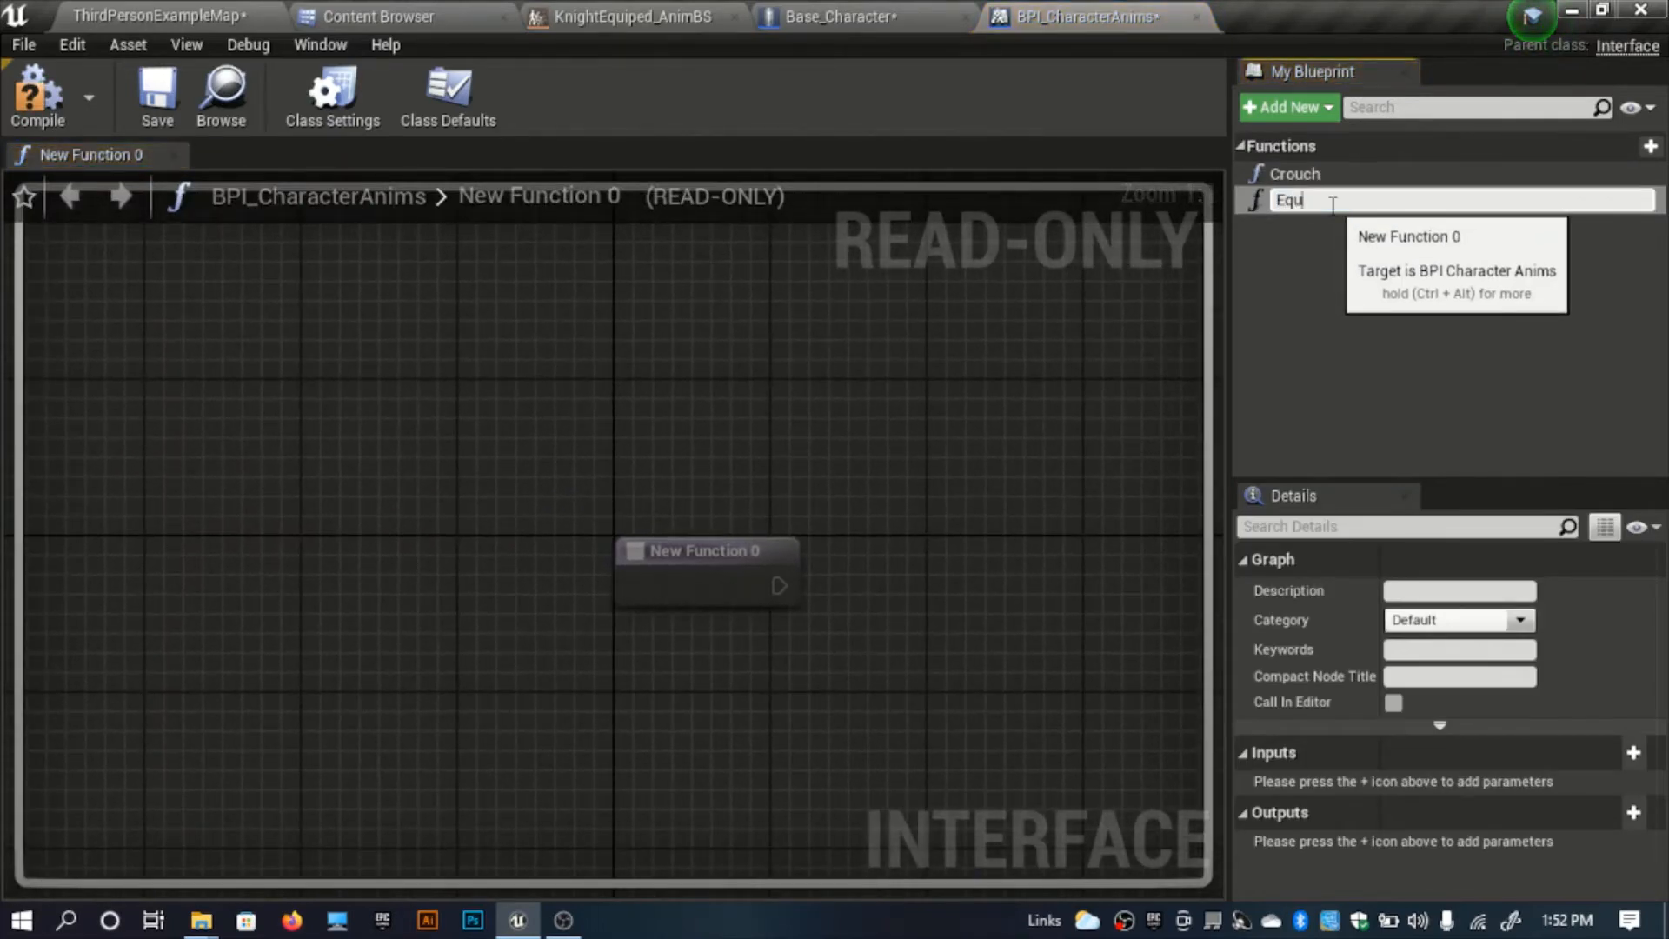
{"action": "key", "text": "Return"}
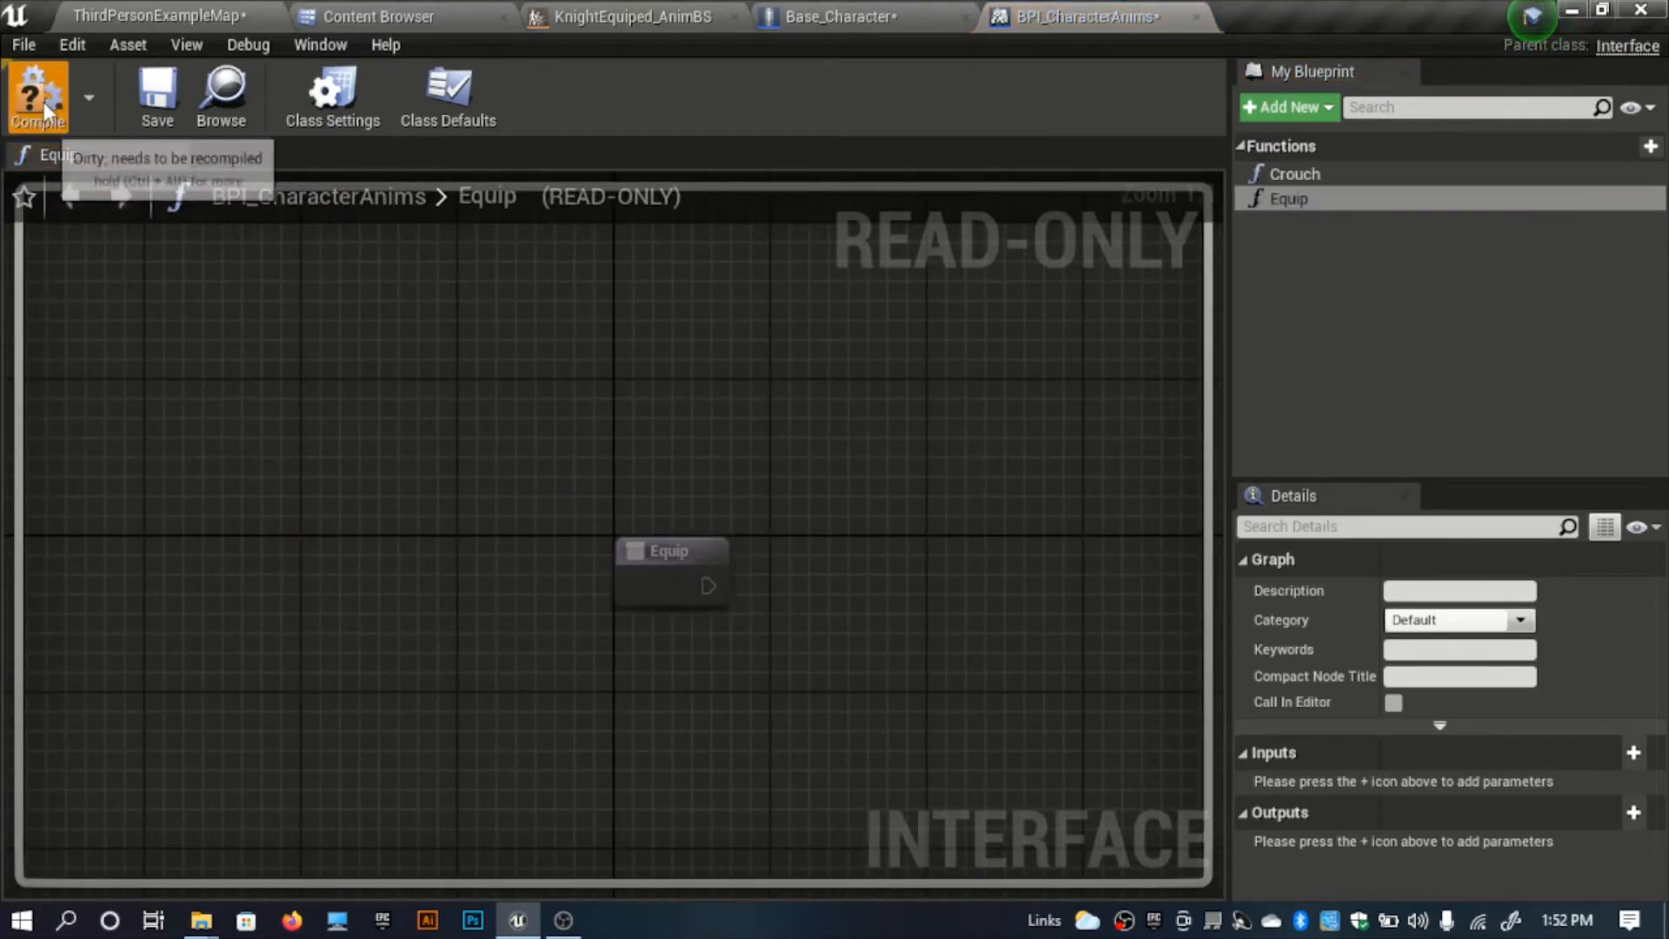
{"action": "left_click", "coordinate": [38, 91]}
Open the BPI_CharacterActions interface and group Jumping, Walk/Run, Sprint and IsCrouching under a new Movement category.
{"action": "left_click", "coordinate": [382, 16]}
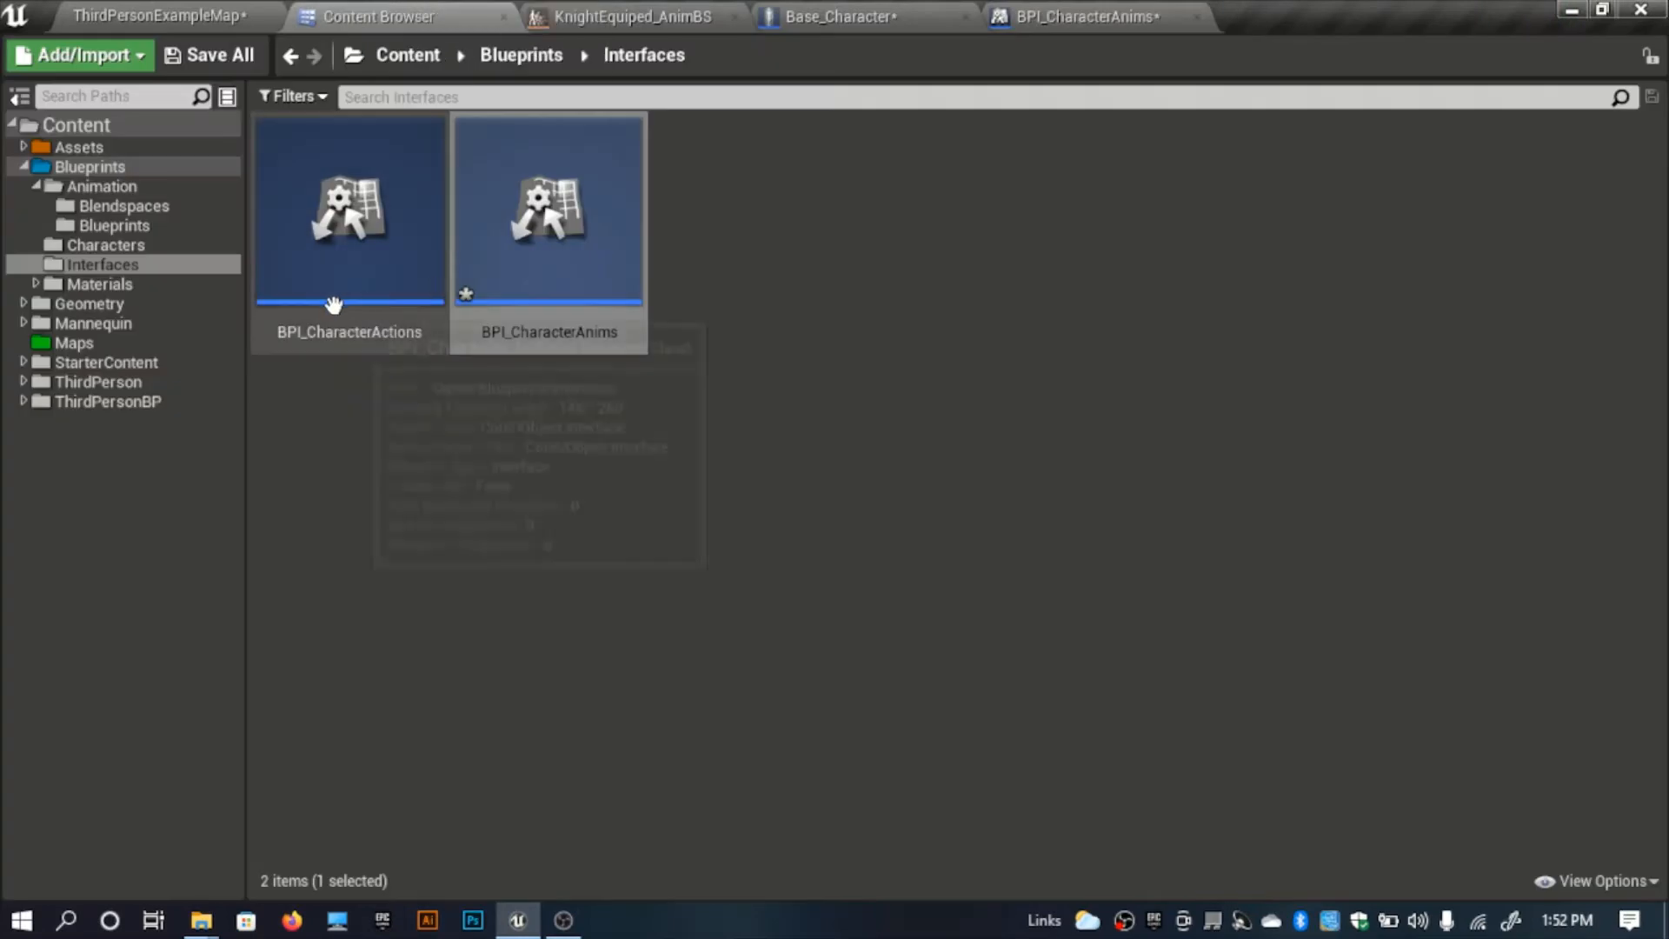
{"action": "double_click", "coordinate": [339, 278]}
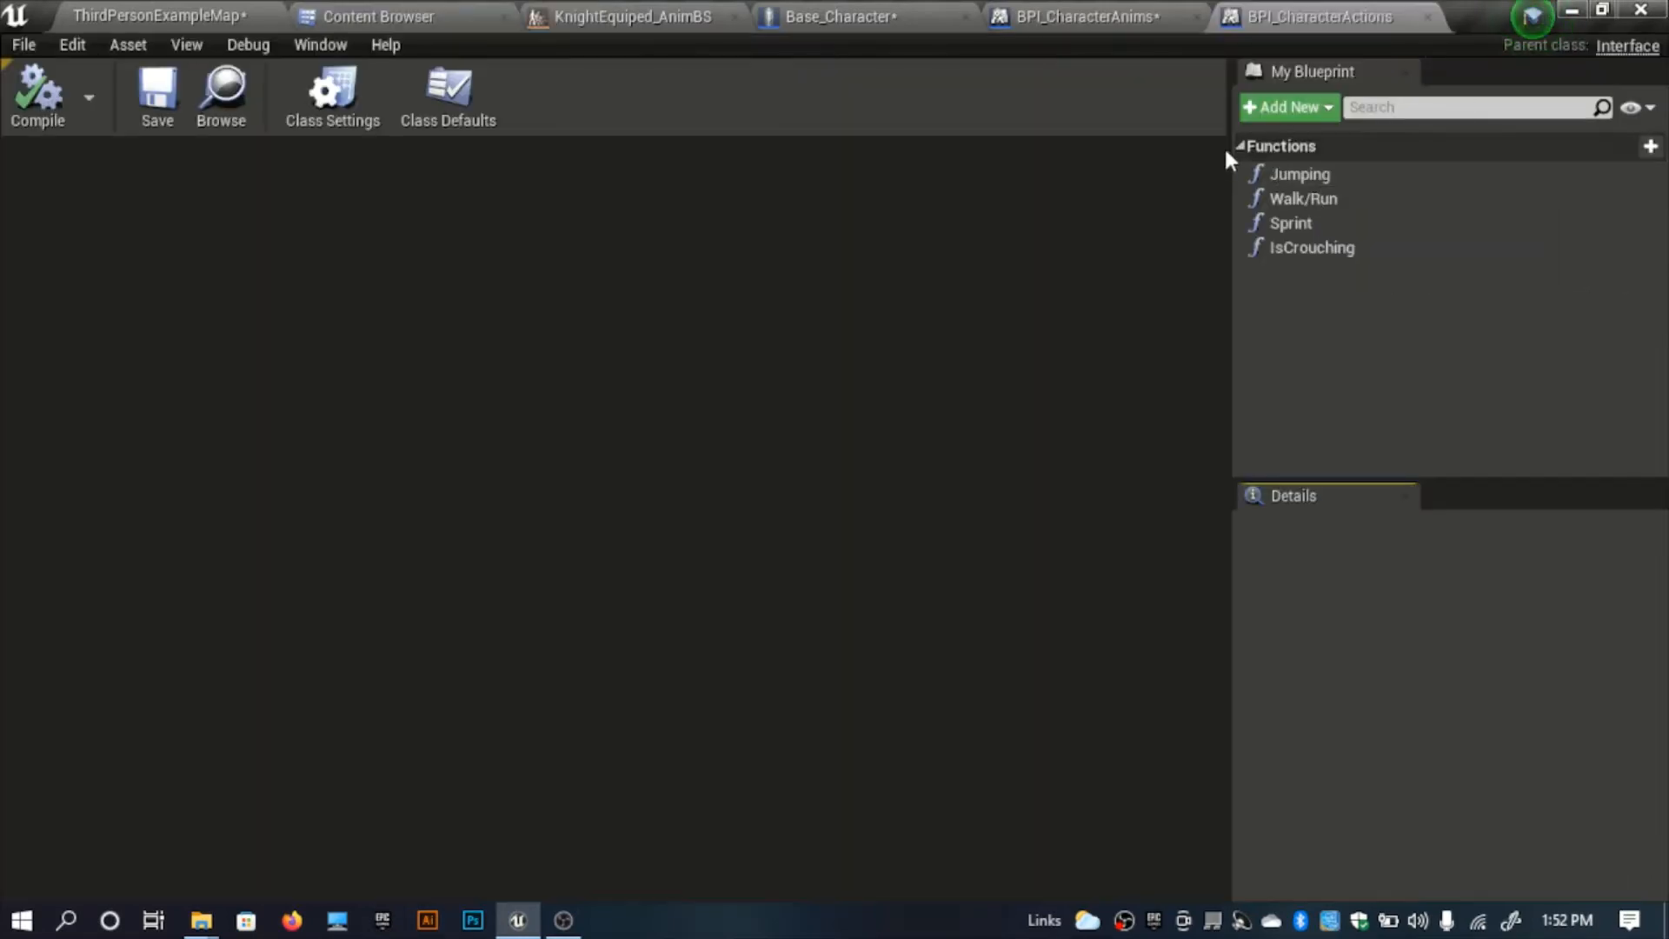
{"action": "left_click", "coordinate": [1333, 178]}
{"action": "left_click", "coordinate": [1443, 620]}
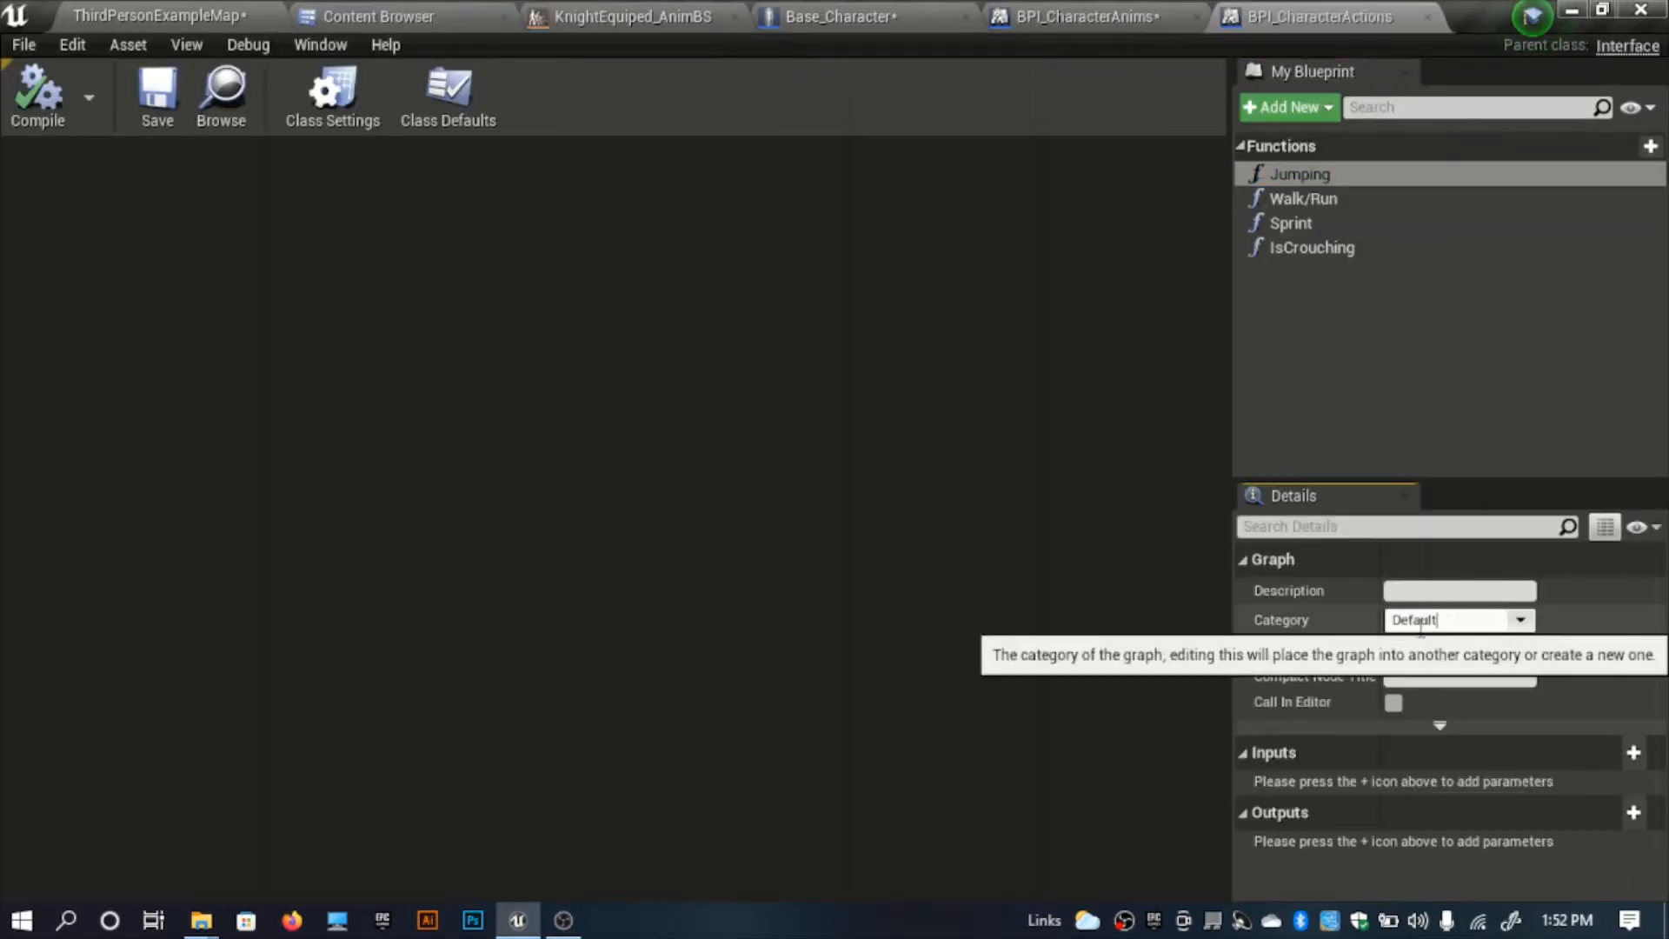
{"action": "type", "text": "Movement"}
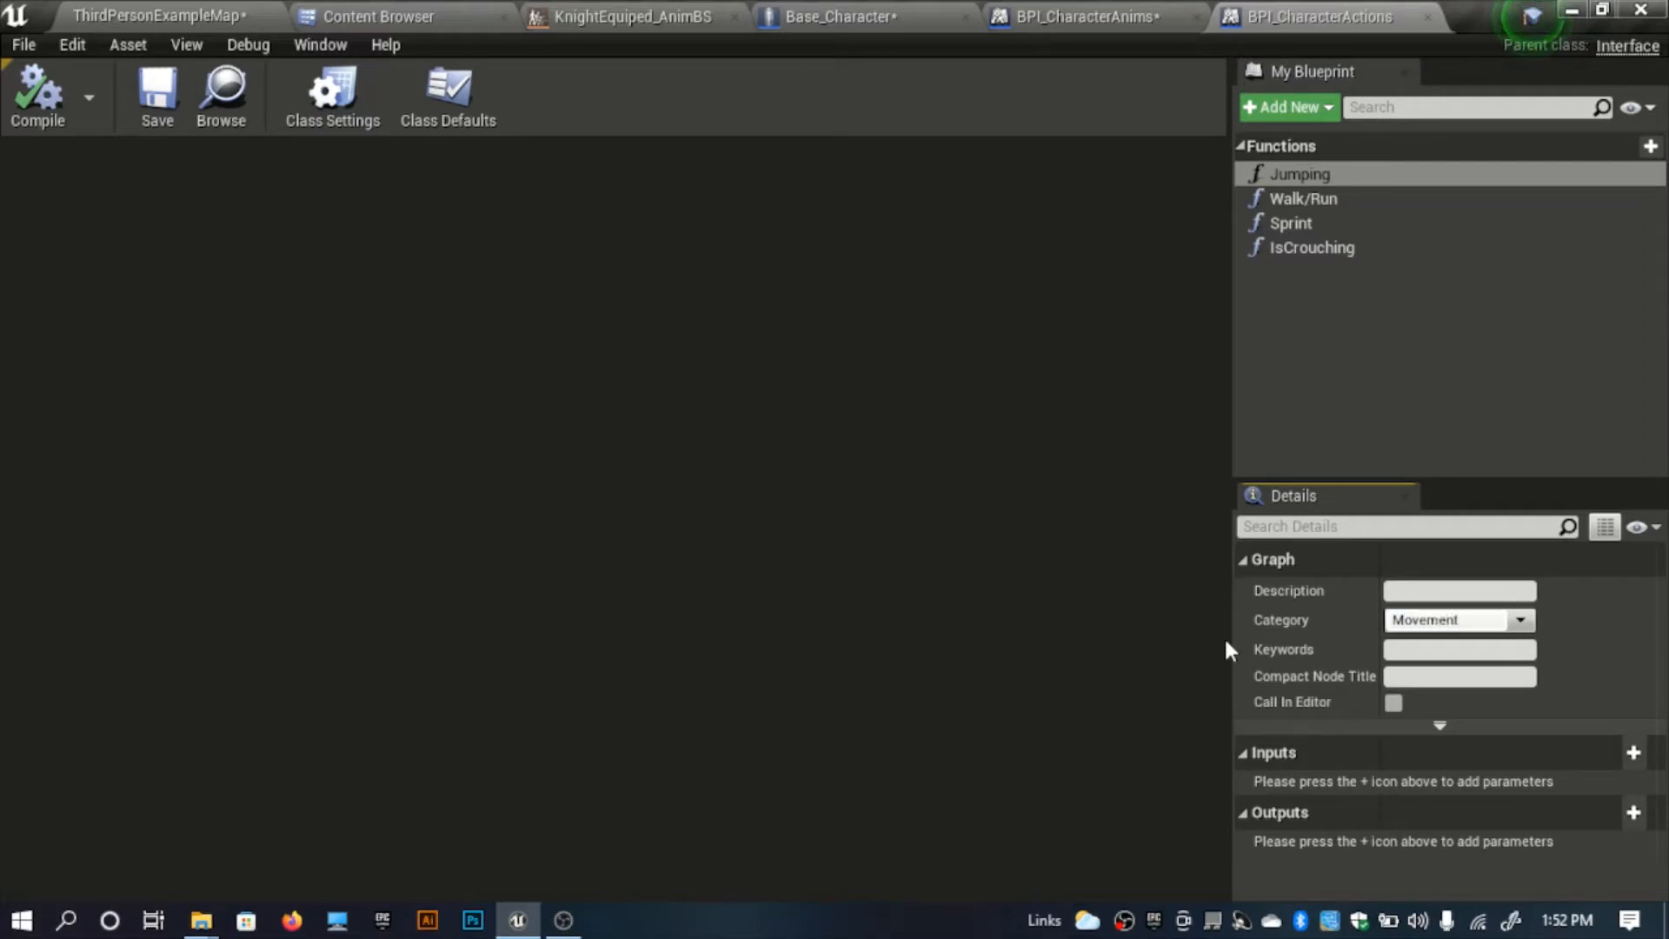
{"action": "key", "text": "Return"}
{"action": "left_click_drag", "start_coordinate": [1308, 222], "coordinate": [1329, 167]}
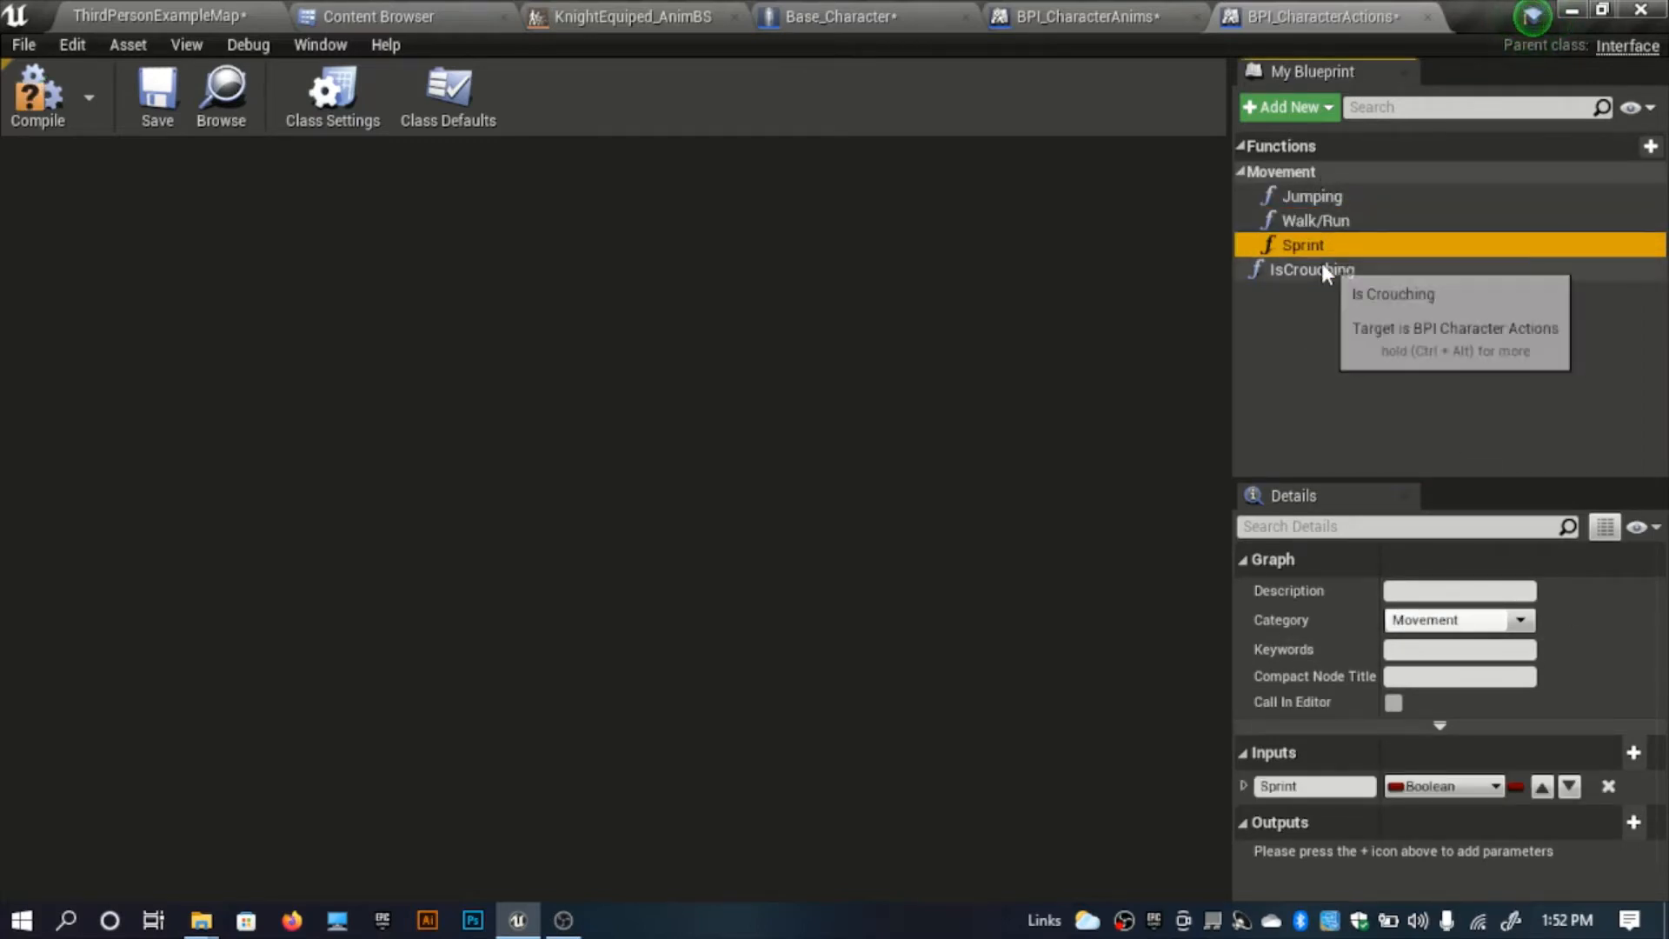
{"action": "left_click_drag", "start_coordinate": [1321, 266], "coordinate": [1333, 169]}
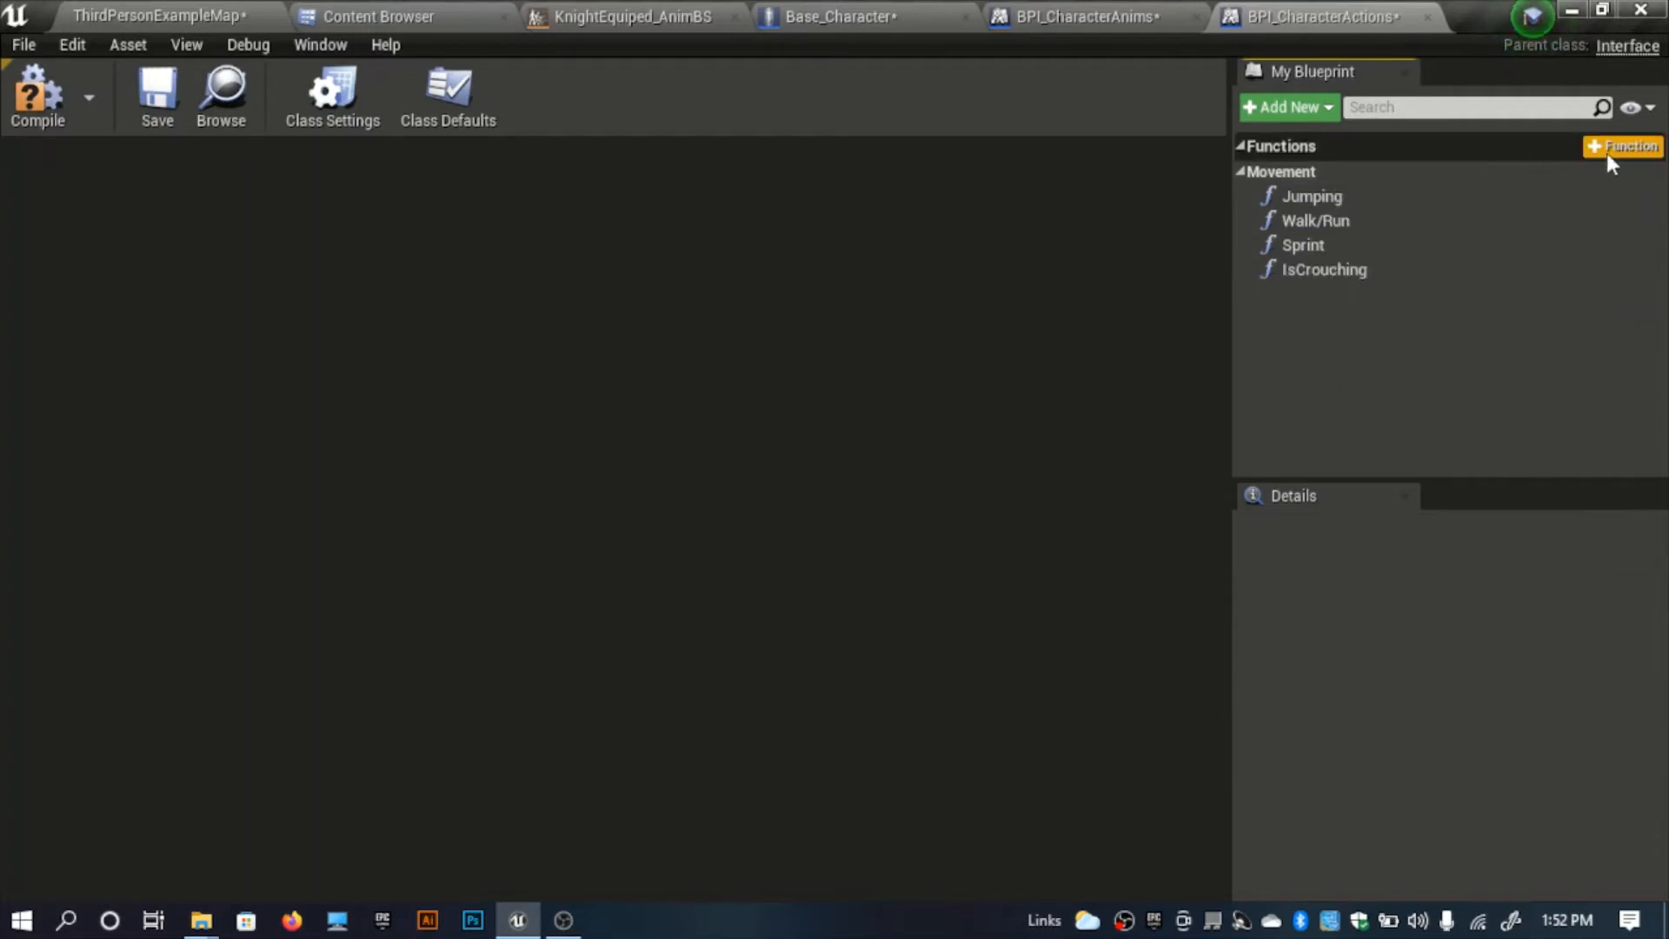
Add a function named Equip to BPI_CharacterActions and assign it to a new Combat category.
{"action": "left_click", "coordinate": [1608, 150]}
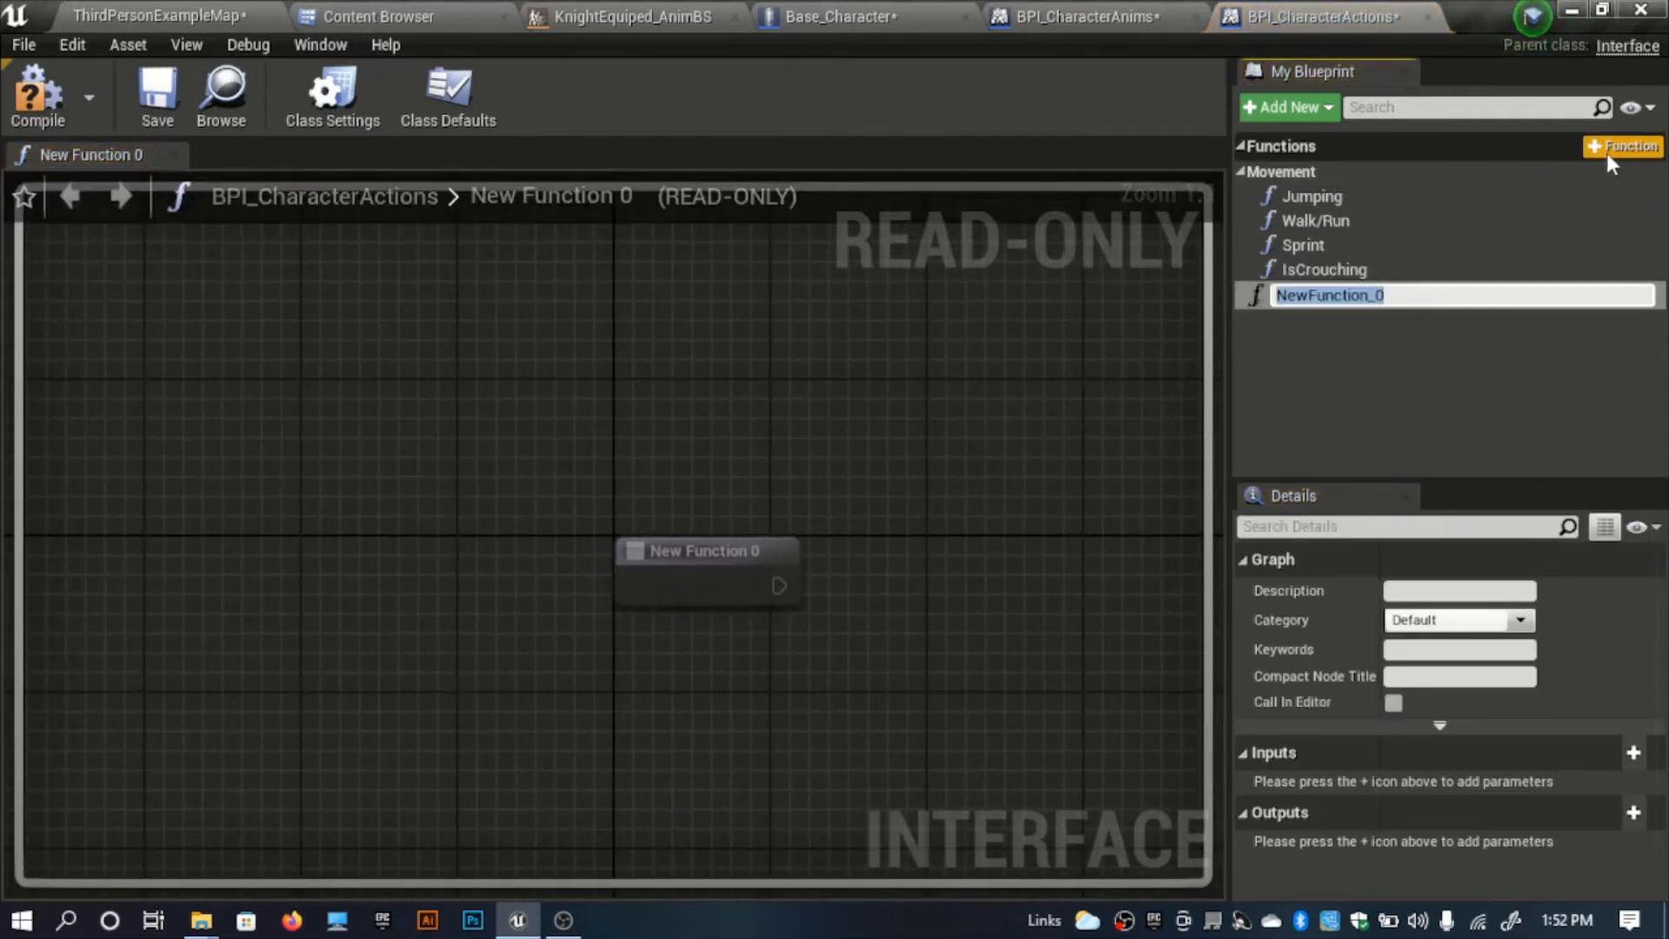
{"action": "type", "text": "Equip"}
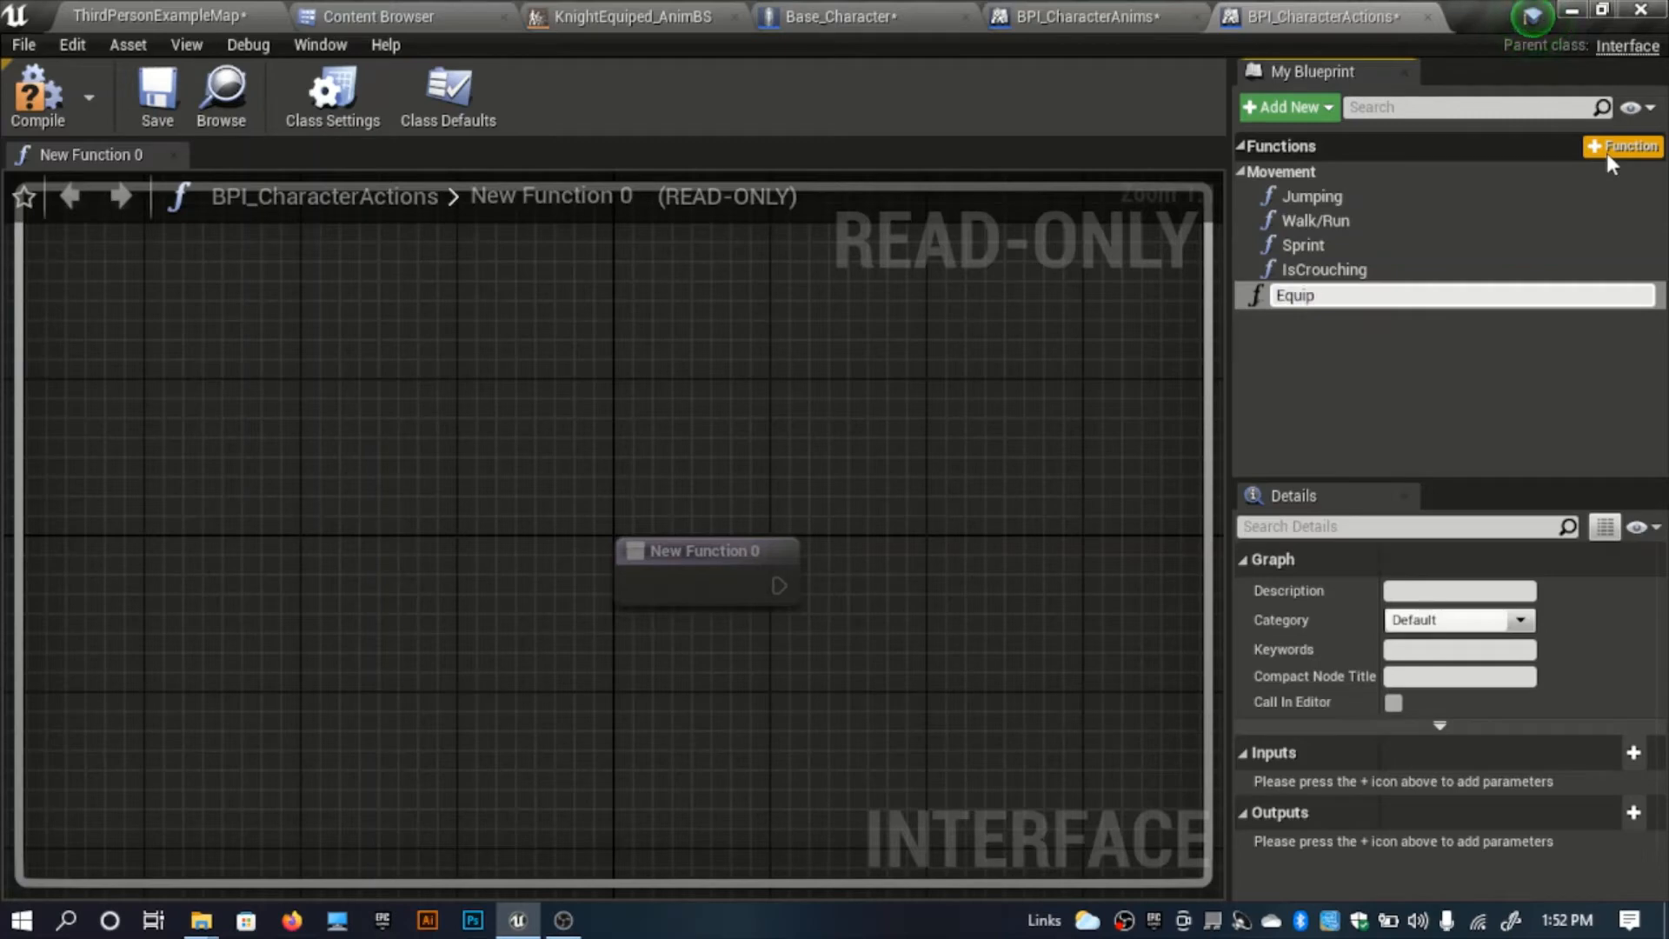
{"action": "key", "text": "Return"}
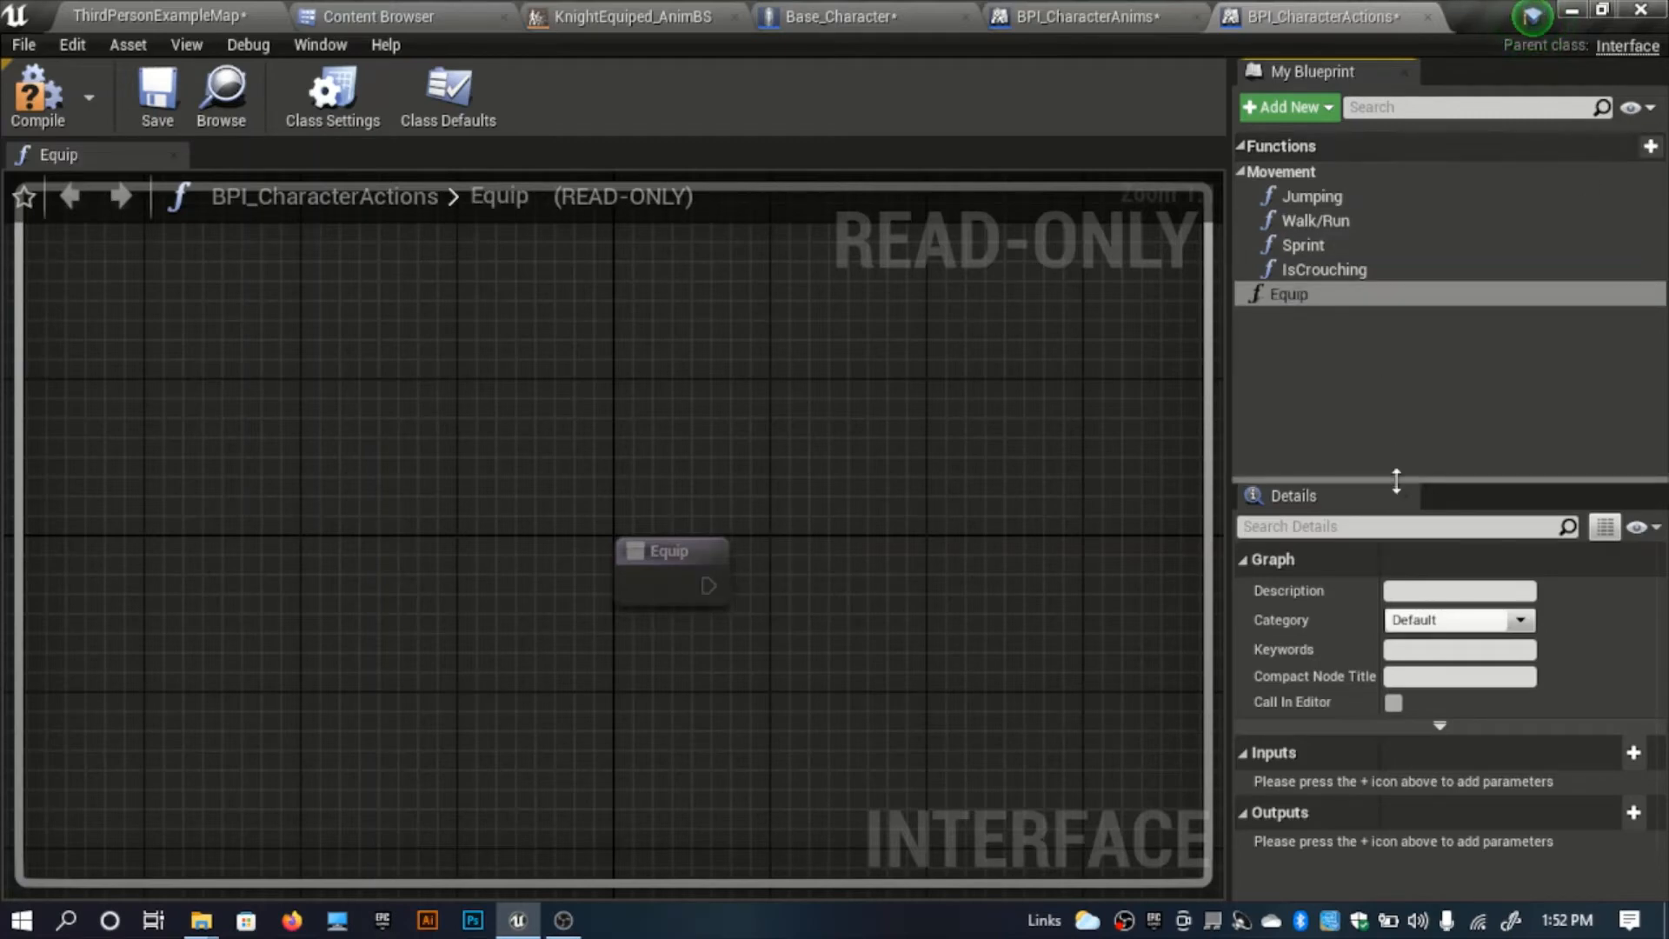
{"action": "left_click", "coordinate": [1438, 620]}
{"action": "type", "text": "C"}
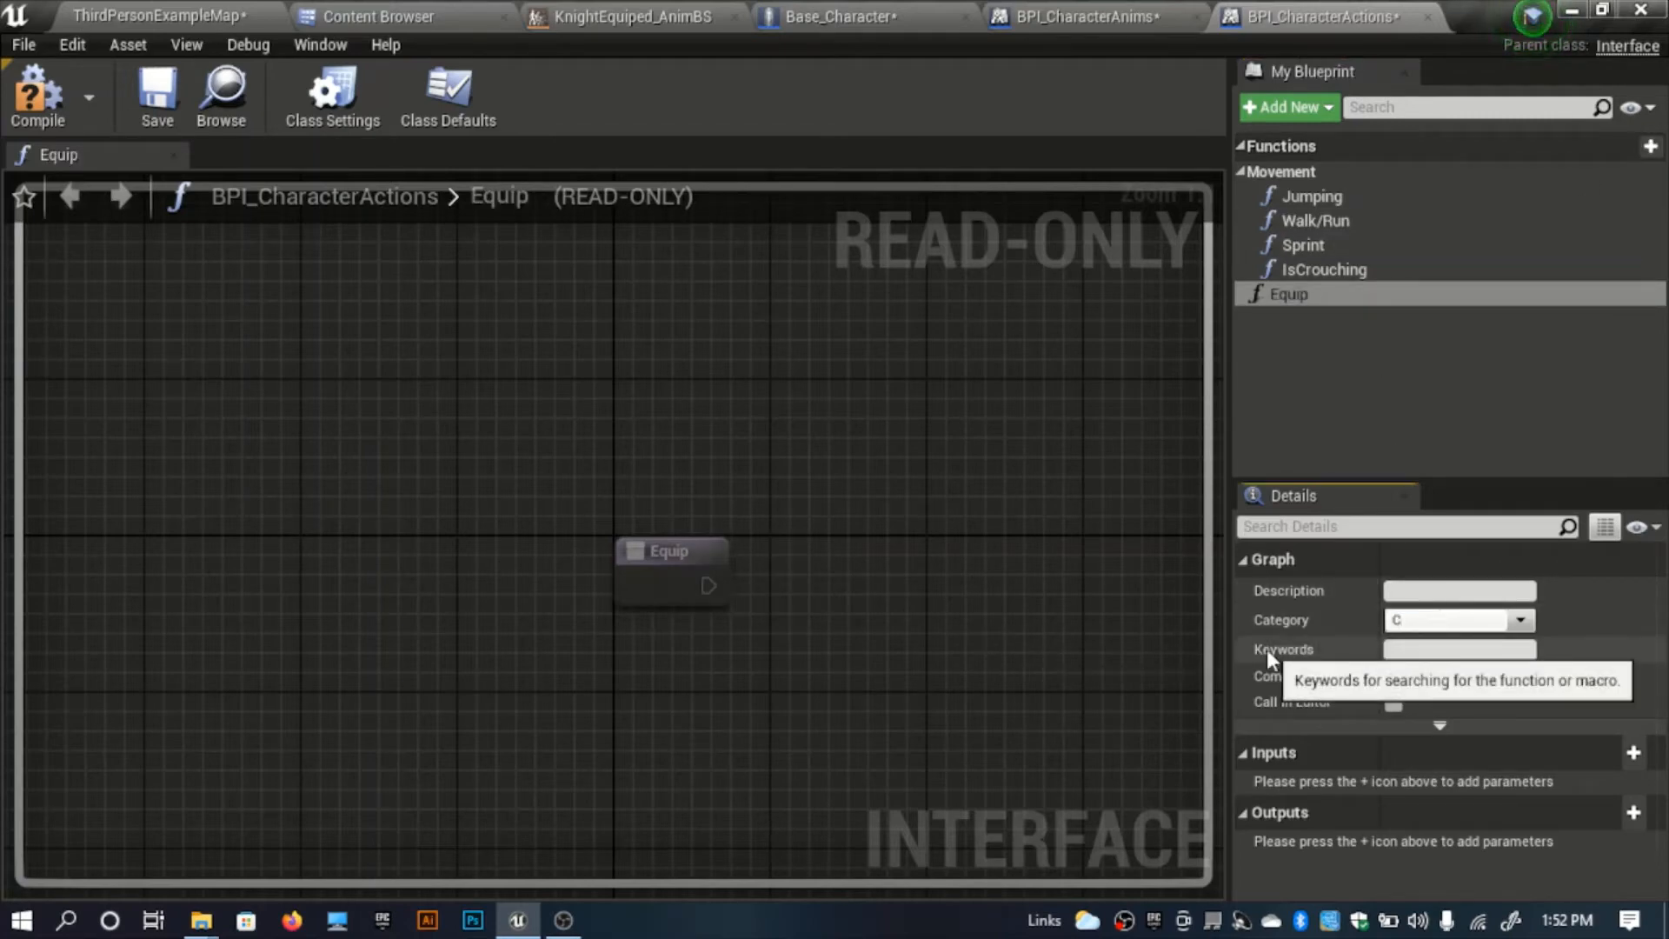
{"action": "type", "text": "ombat"}
{"action": "key", "text": "Return"}
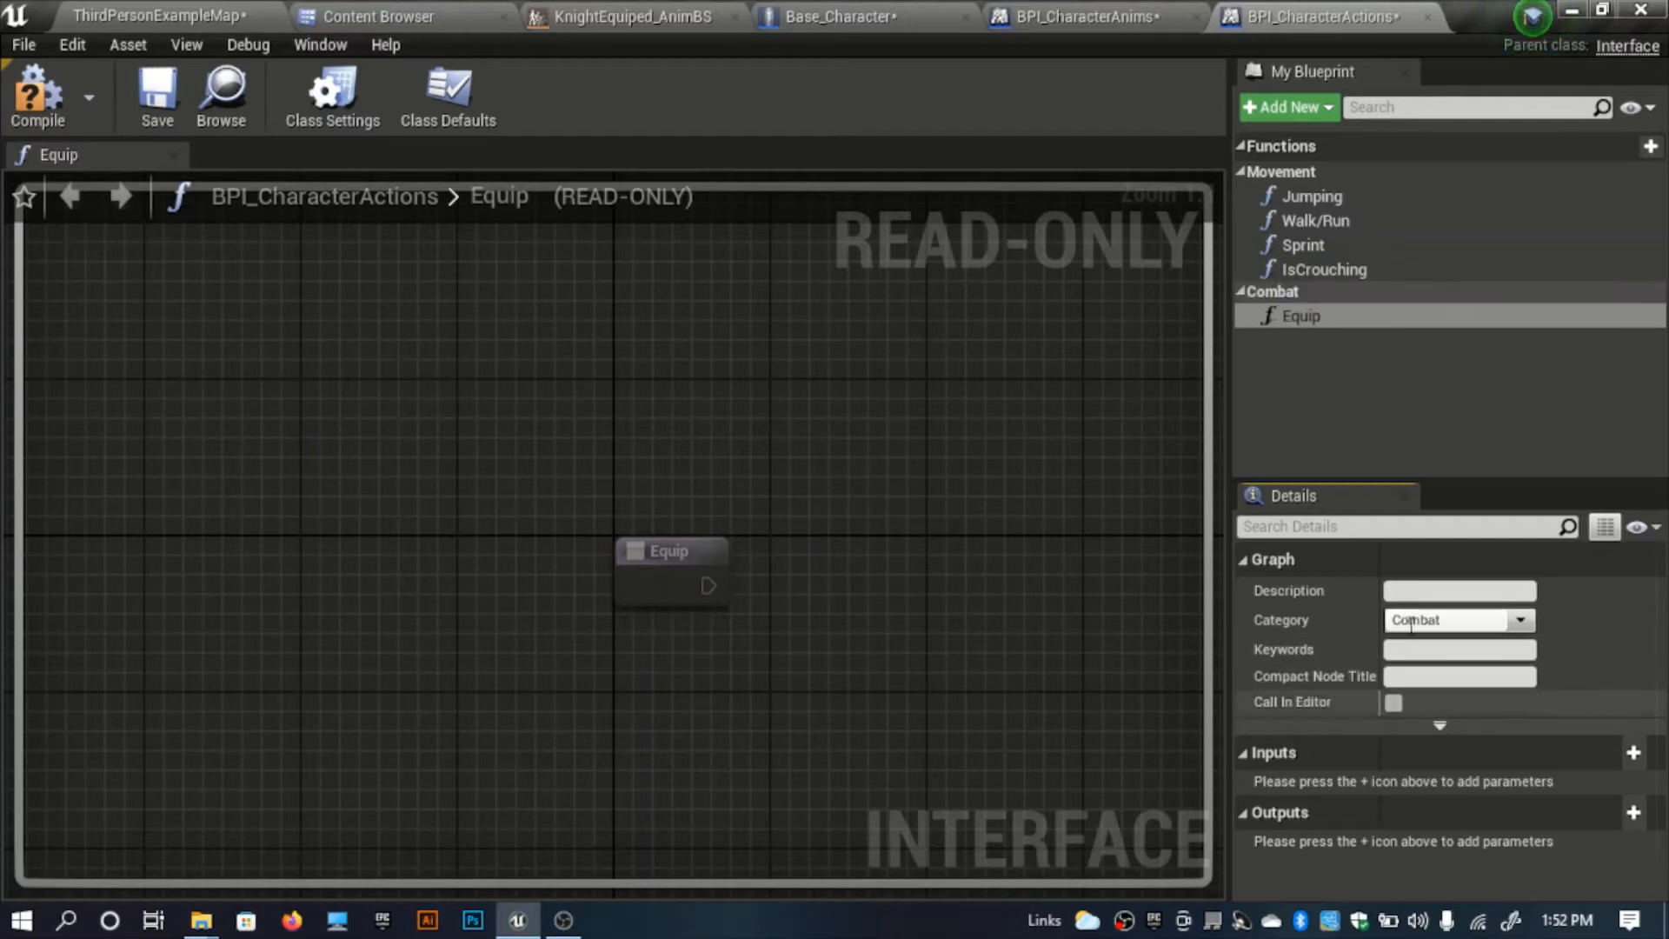
{"action": "left_click", "coordinate": [1256, 366]}
Assign the Crouch function in BPI_CharacterAnims to a new Movement category.
{"action": "left_click", "coordinate": [1184, 16]}
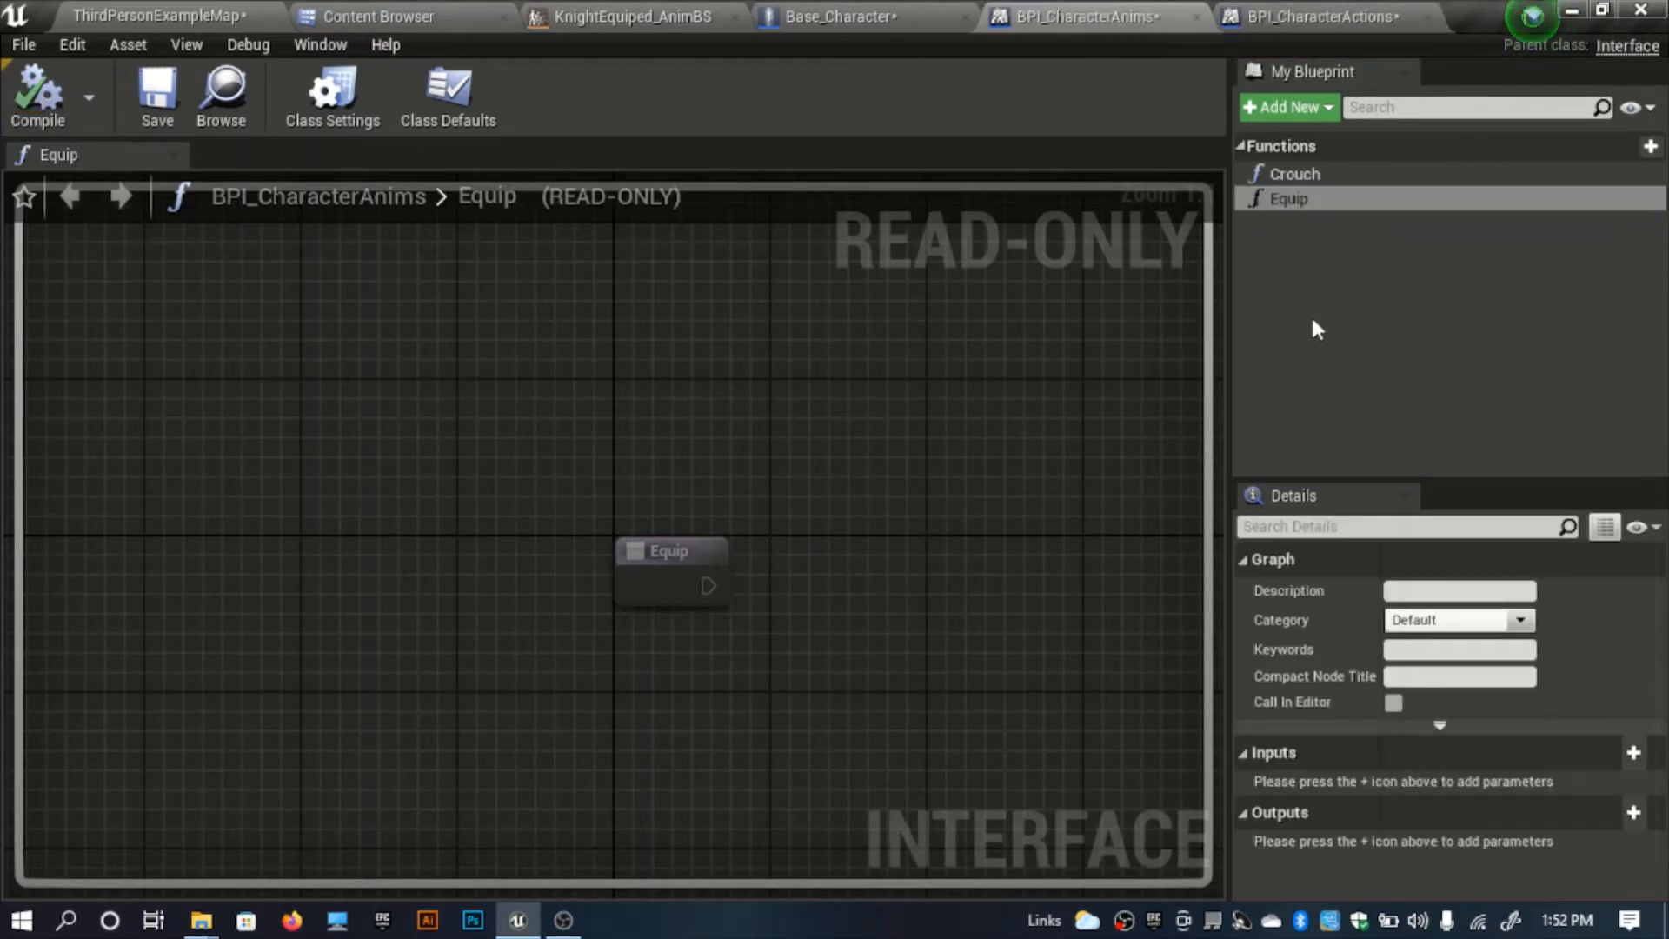
{"action": "left_click", "coordinate": [1295, 174]}
{"action": "type", "text": "Mo"}
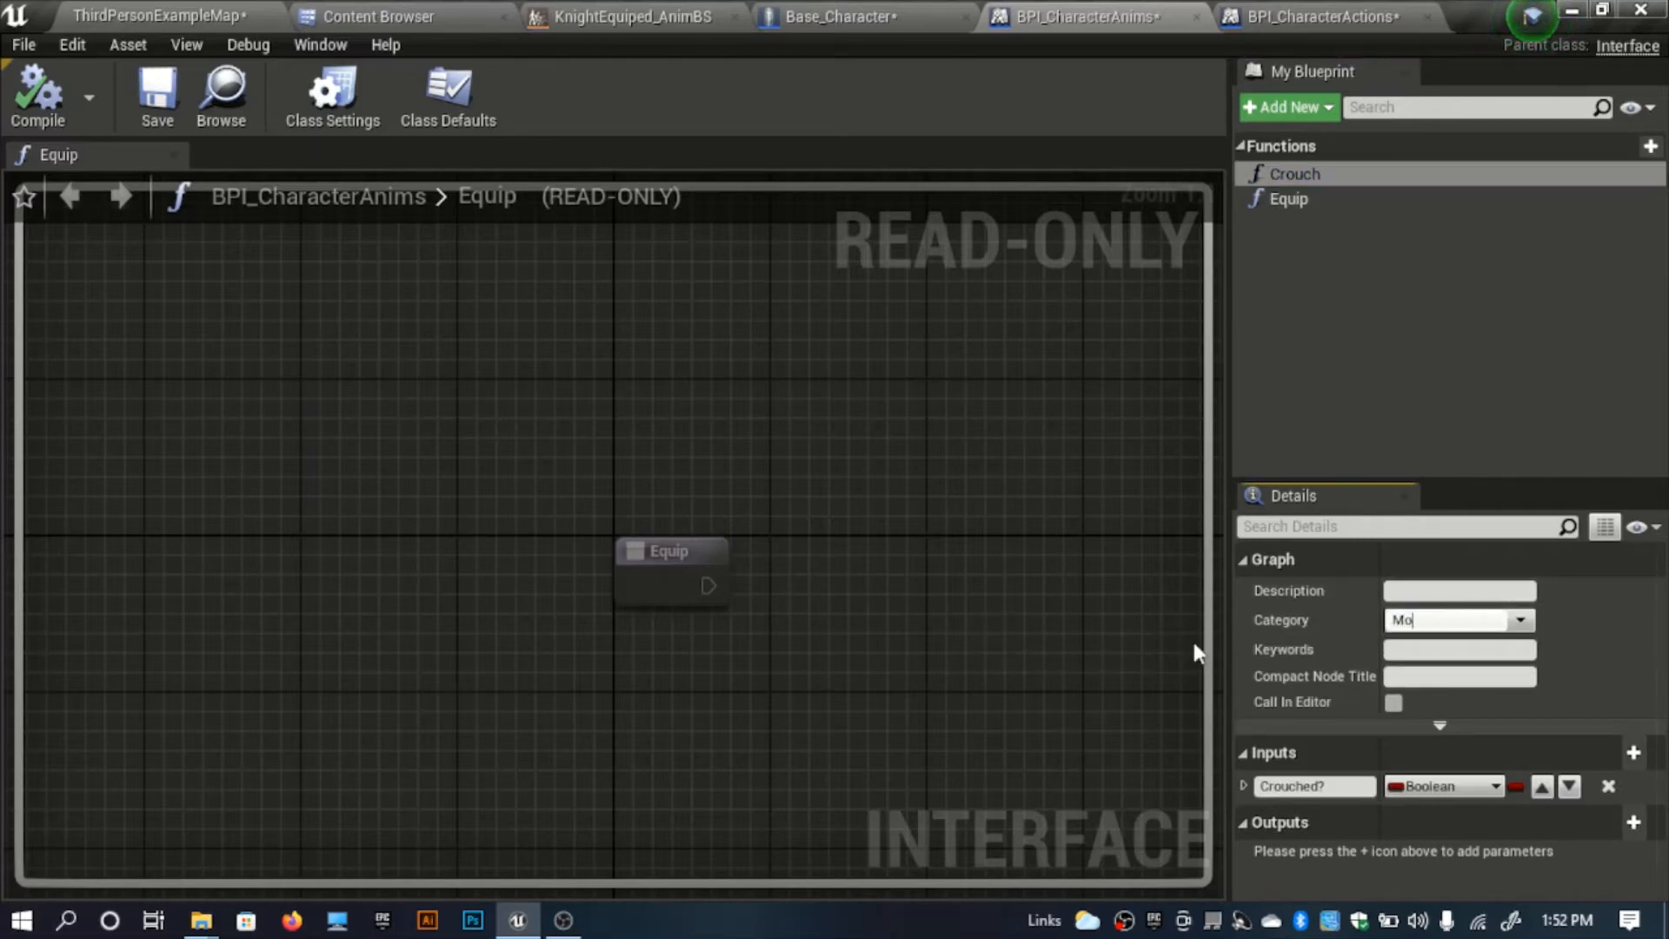
{"action": "type", "text": "vement"}
{"action": "key", "text": "Return"}
Assign the Equip function in BPI_CharacterAnims to a new Combat category and compile both character interfaces.
{"action": "left_click", "coordinate": [1289, 221]}
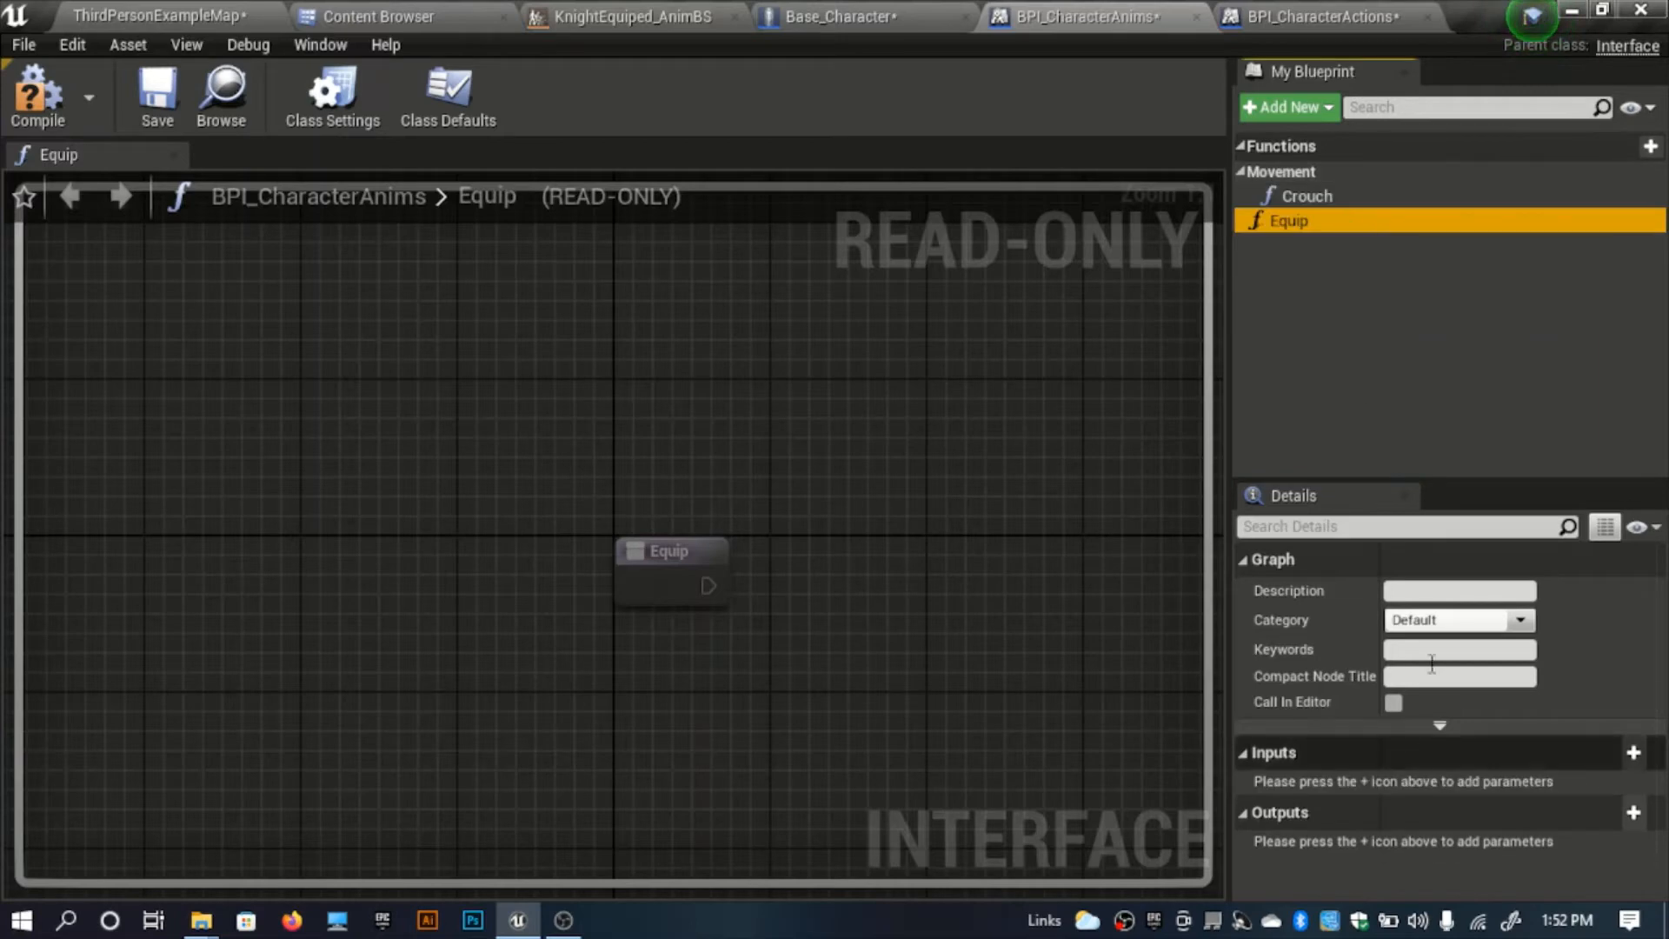
{"action": "left_click", "coordinate": [1442, 619]}
{"action": "type", "text": "Combat"}
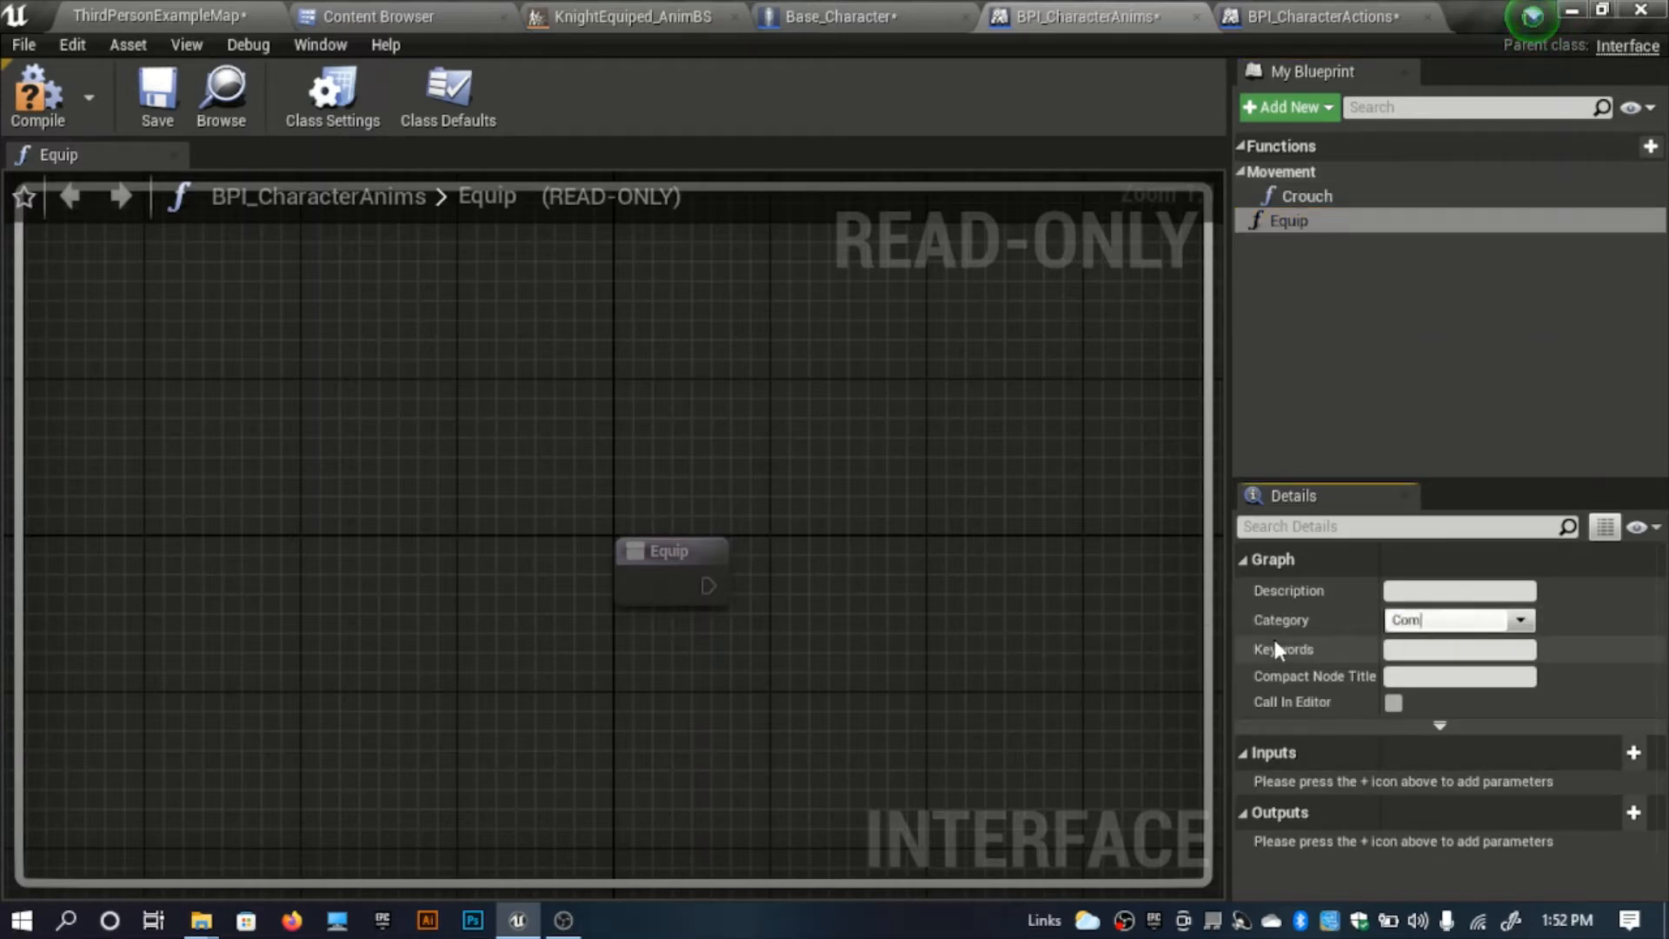
{"action": "key", "text": "Return"}
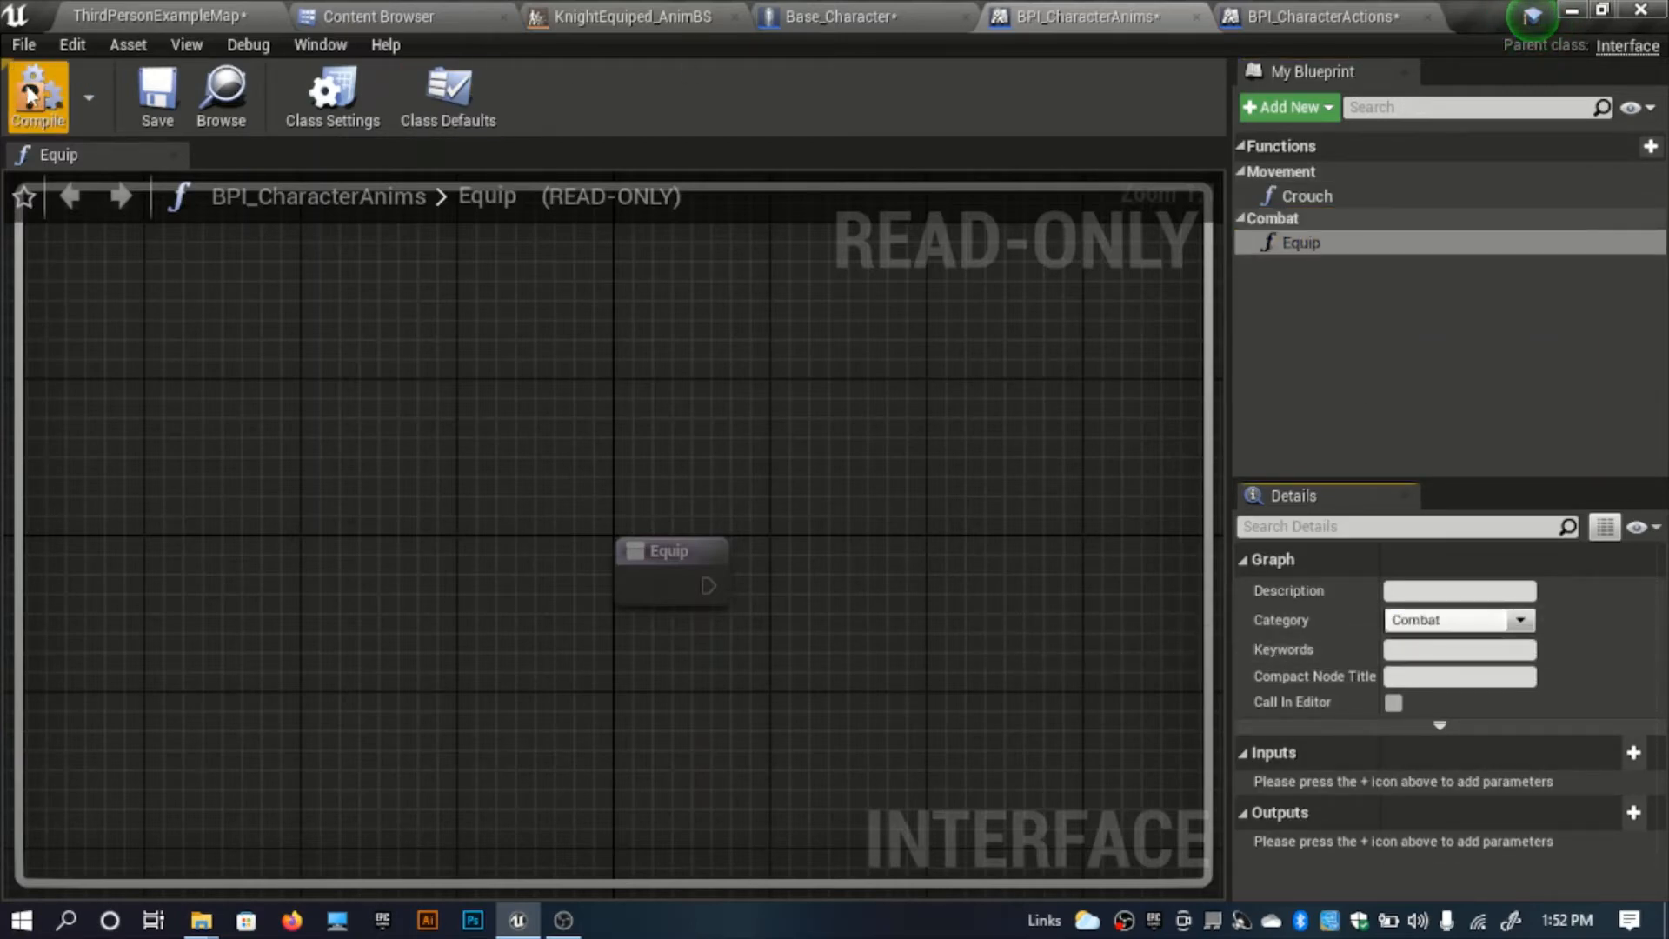
{"action": "left_click", "coordinate": [1316, 16]}
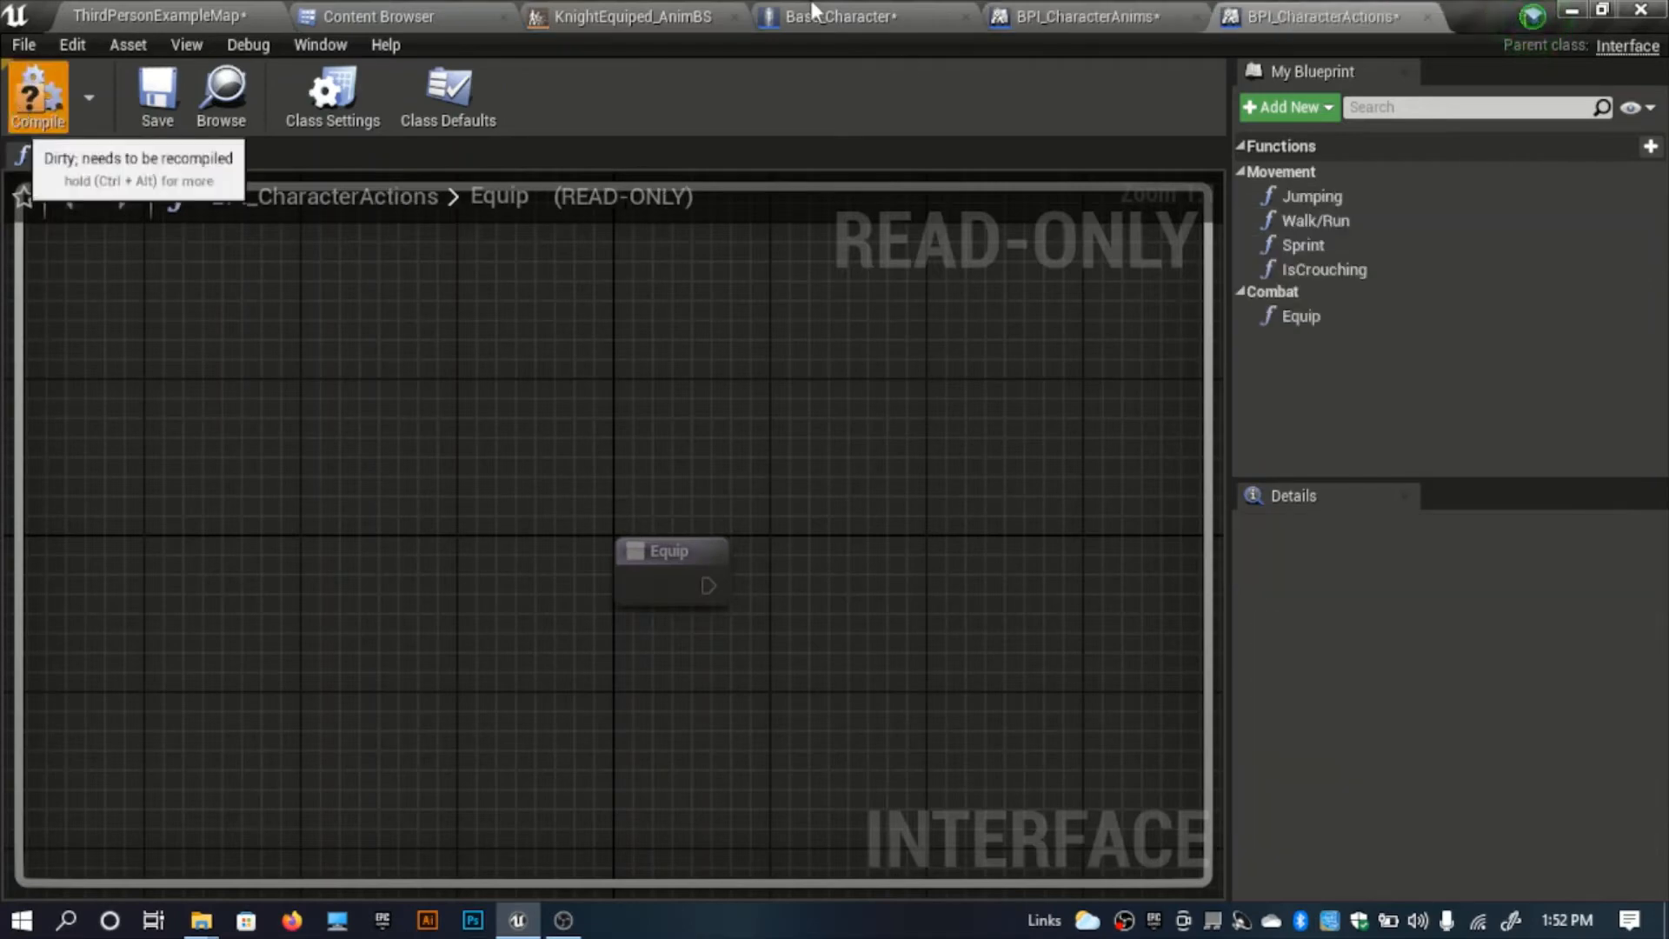
{"action": "left_click", "coordinate": [1086, 16]}
Add the BPI_CharacterActions Event Equip to Base_Character's Combat graph, below the existing Equip input logic.
{"action": "left_click", "coordinate": [901, 14]}
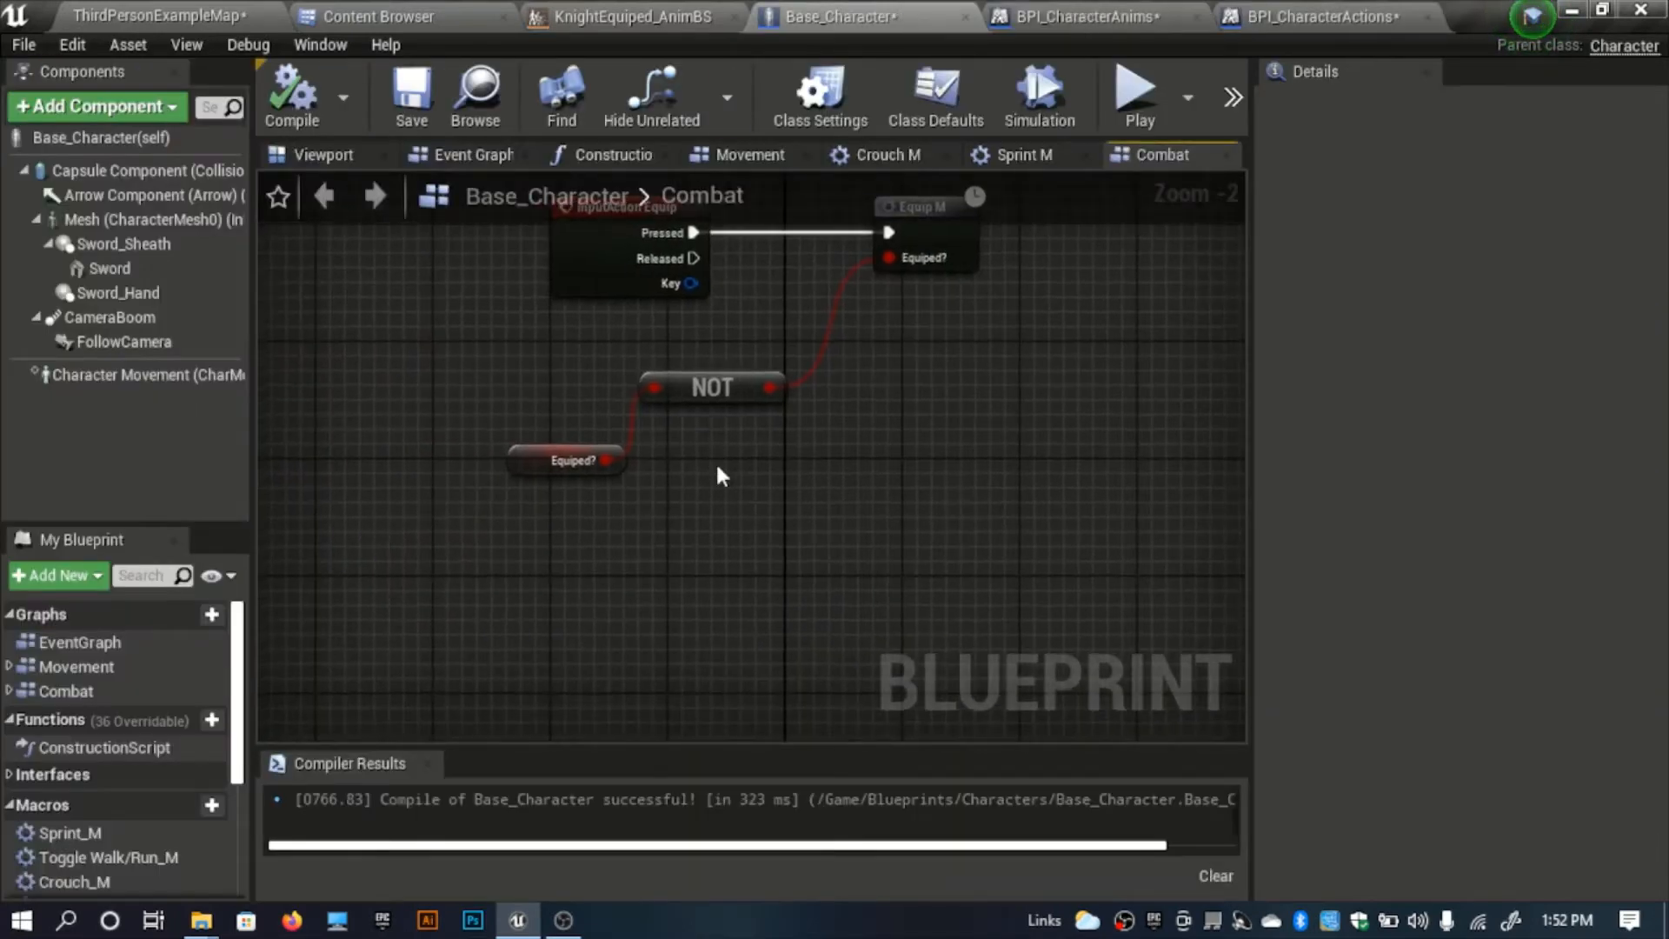
{"action": "right_click", "coordinate": [620, 552]}
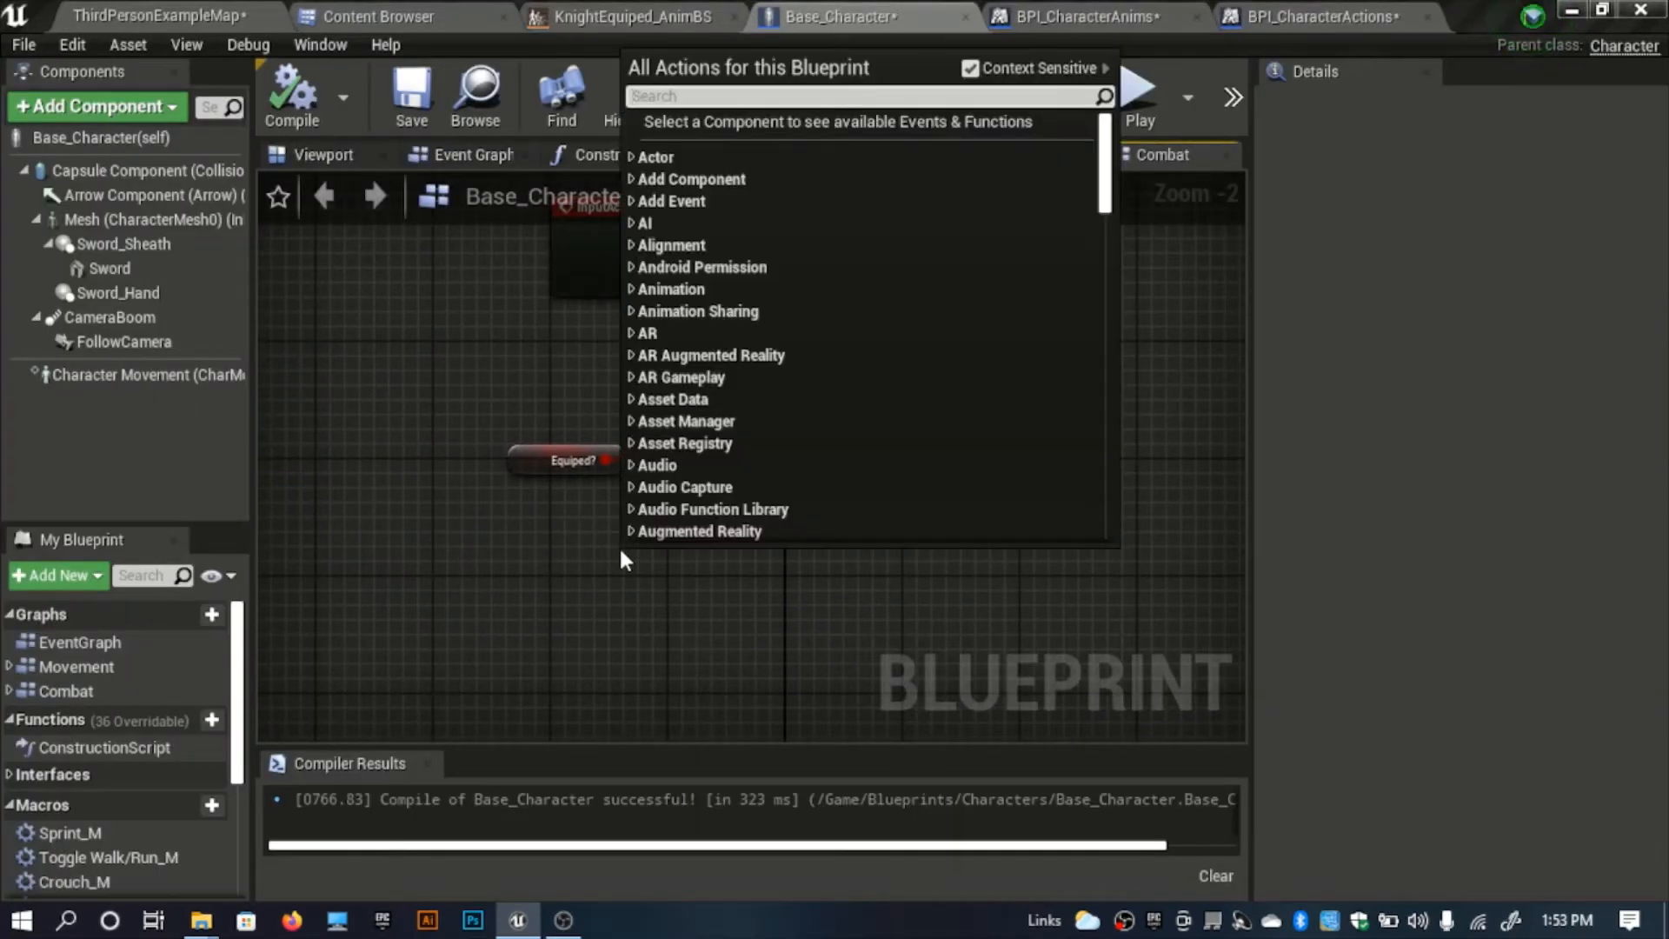
{"action": "type", "text": "Equip"}
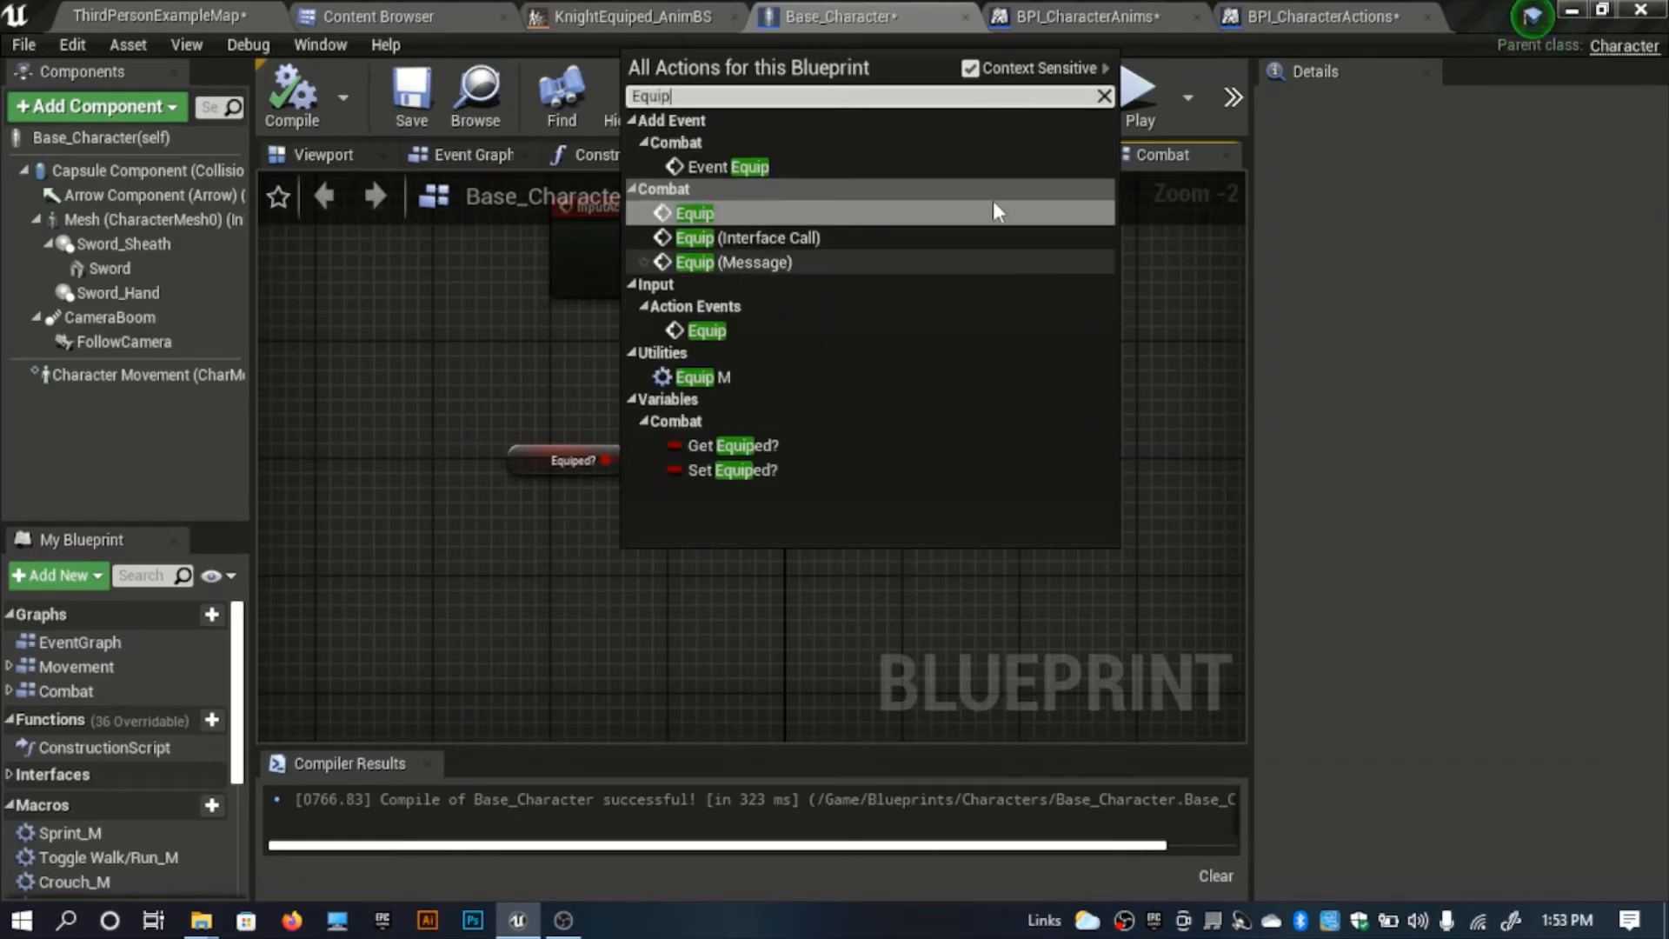
{"action": "left_click", "coordinate": [739, 165]}
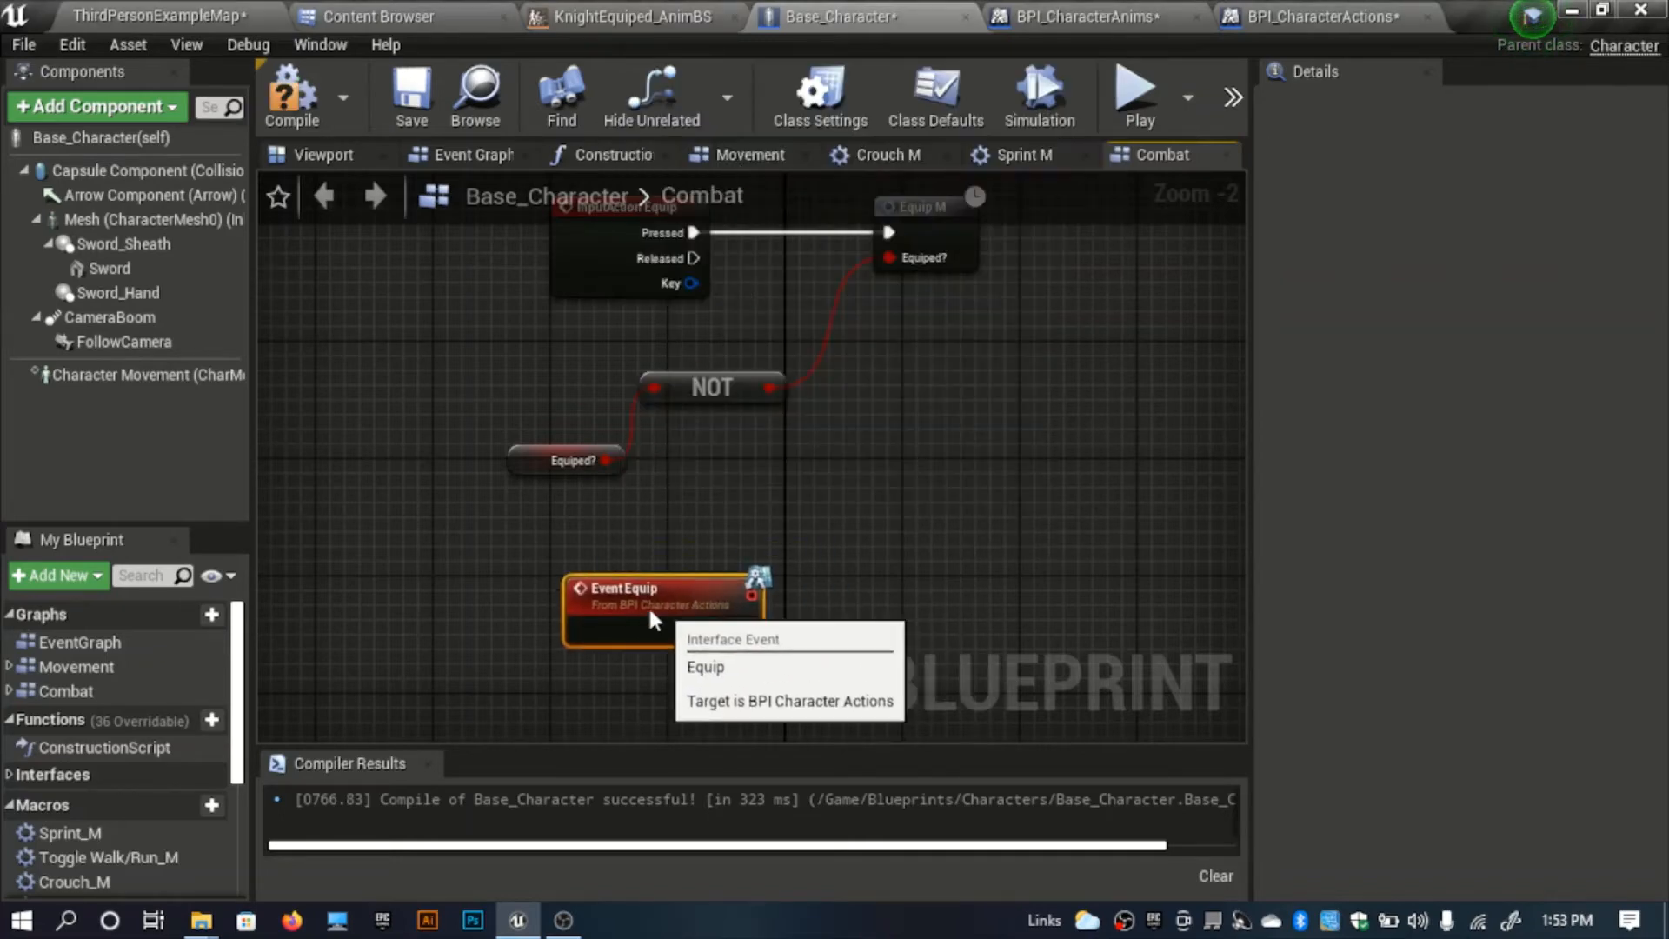
{"action": "left_click_drag", "start_coordinate": [653, 619], "coordinate": [594, 619]}
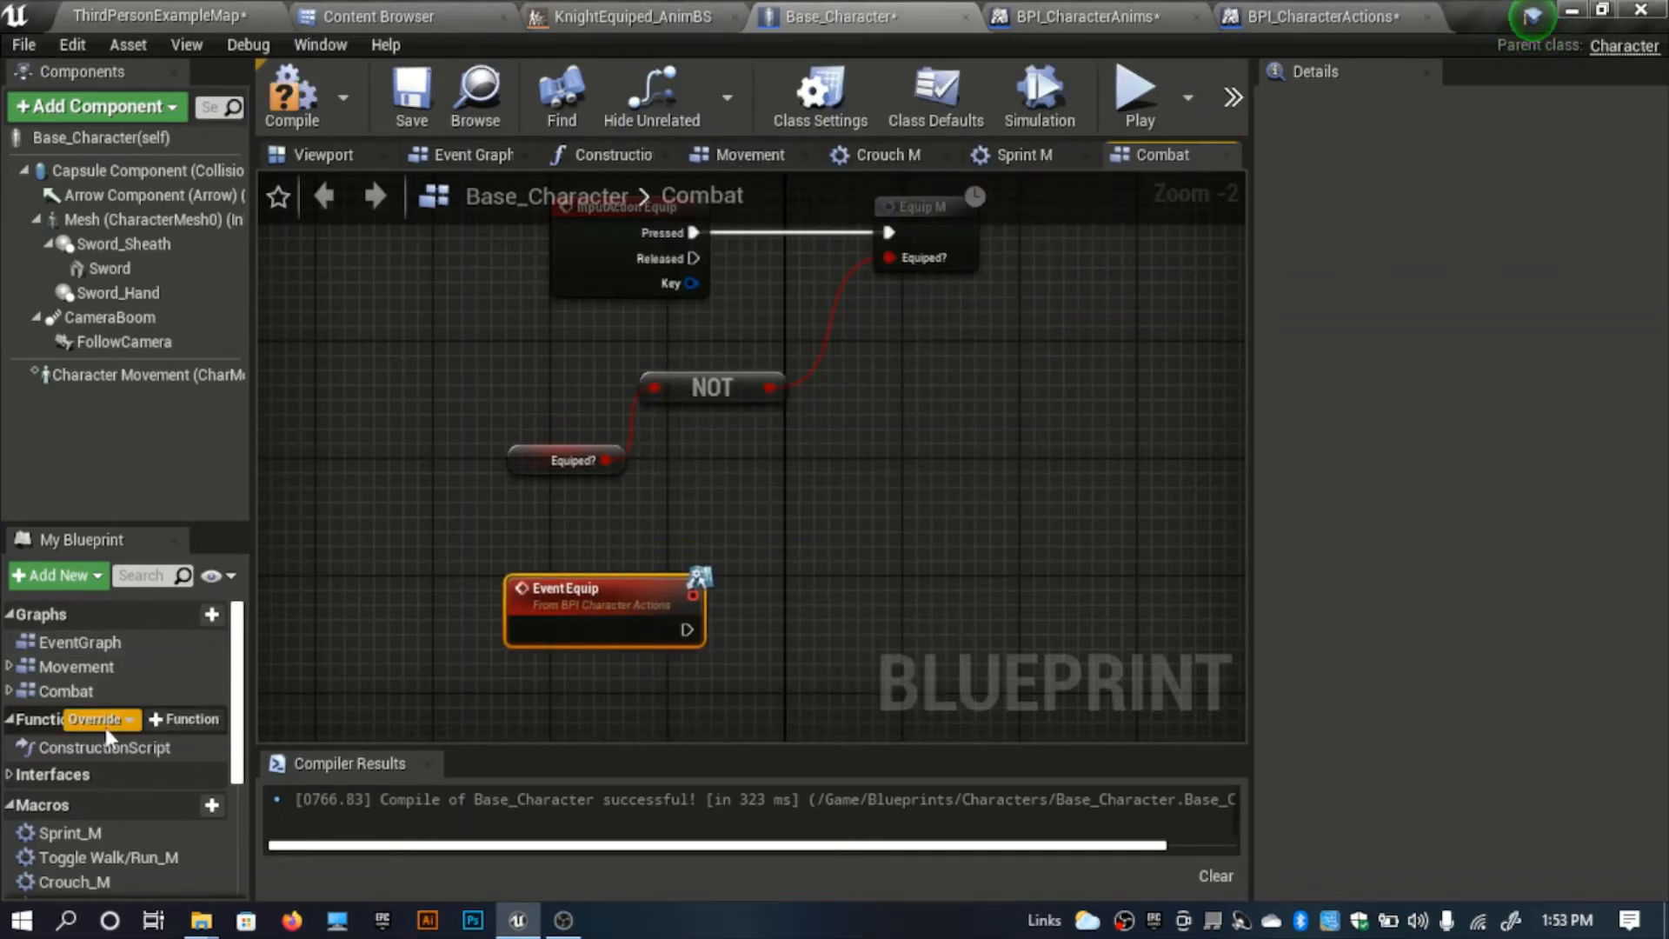
{"action": "left_click", "coordinate": [103, 690]}
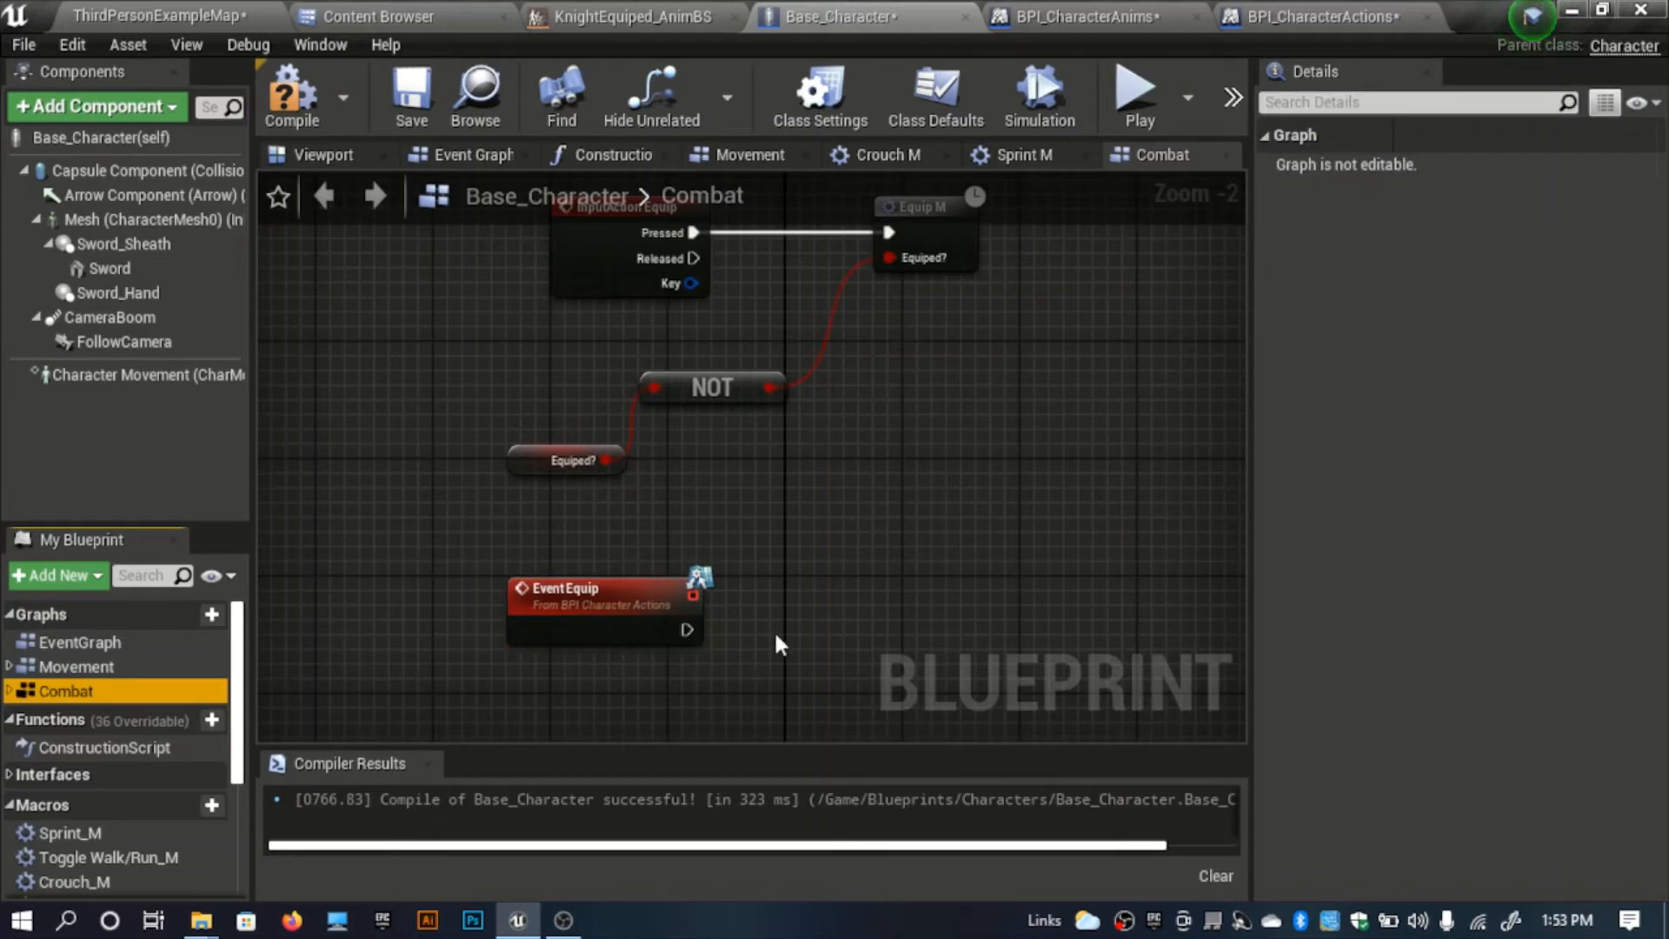
Duplicate the Equip M macro node beside Event Equip and connect the event's execution output to it.
{"action": "left_click", "coordinate": [958, 257]}
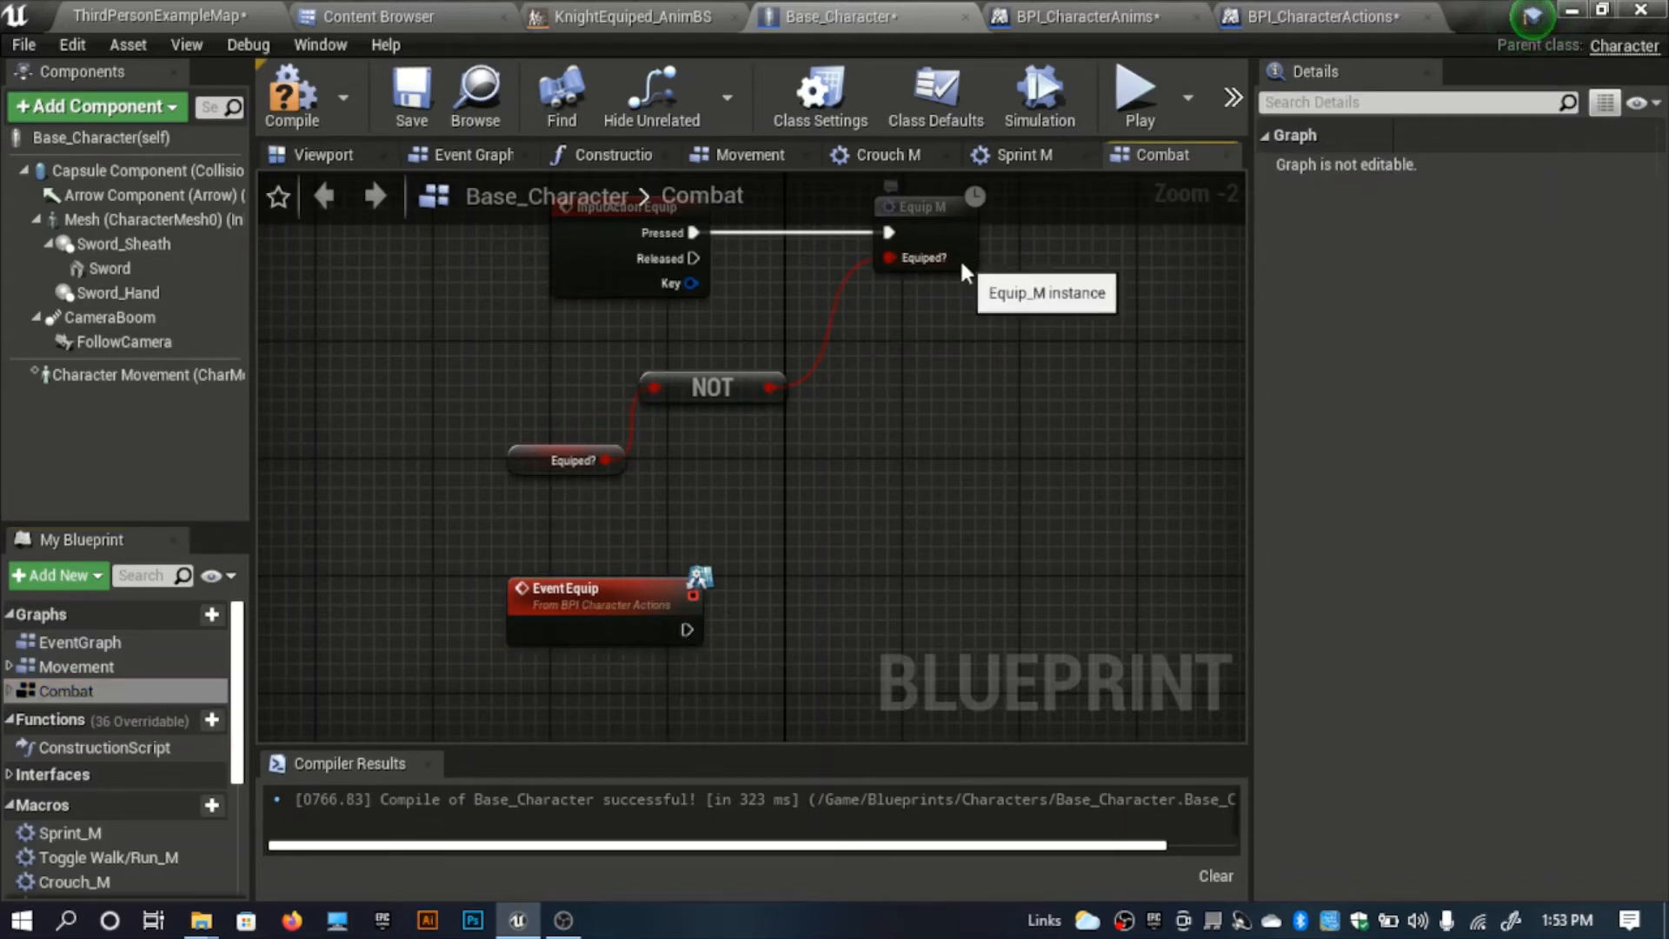
{"action": "key", "text": "ctrl+c"}
{"action": "key", "text": "ctrl+v"}
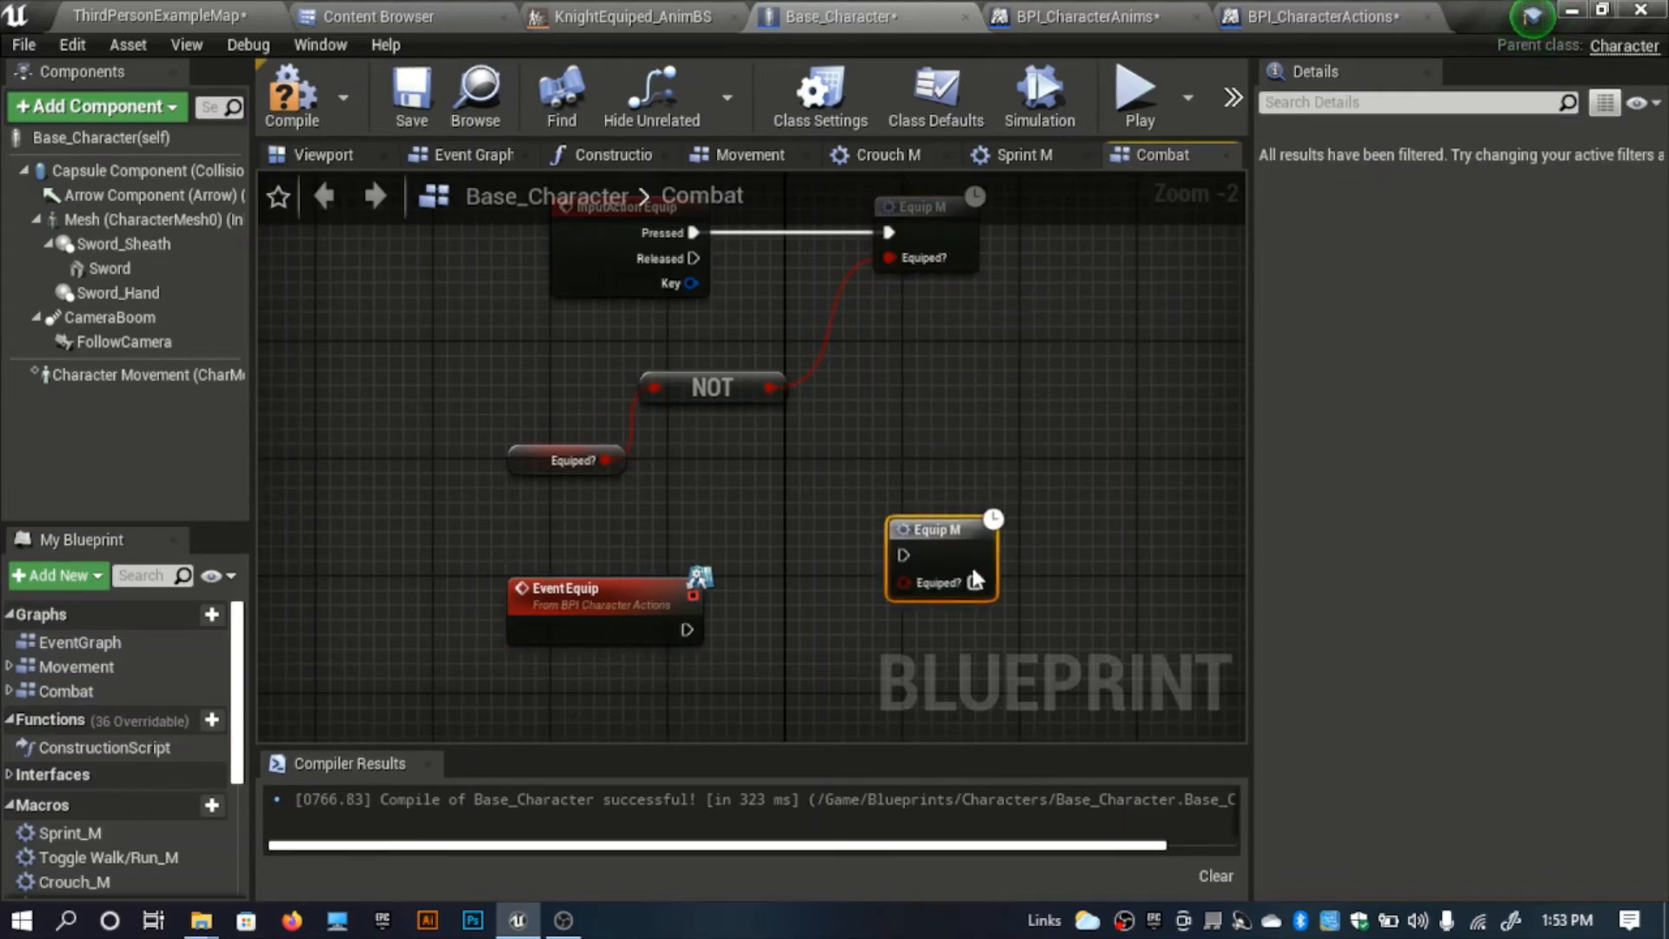
{"action": "left_click_drag", "start_coordinate": [972, 563], "coordinate": [676, 628]}
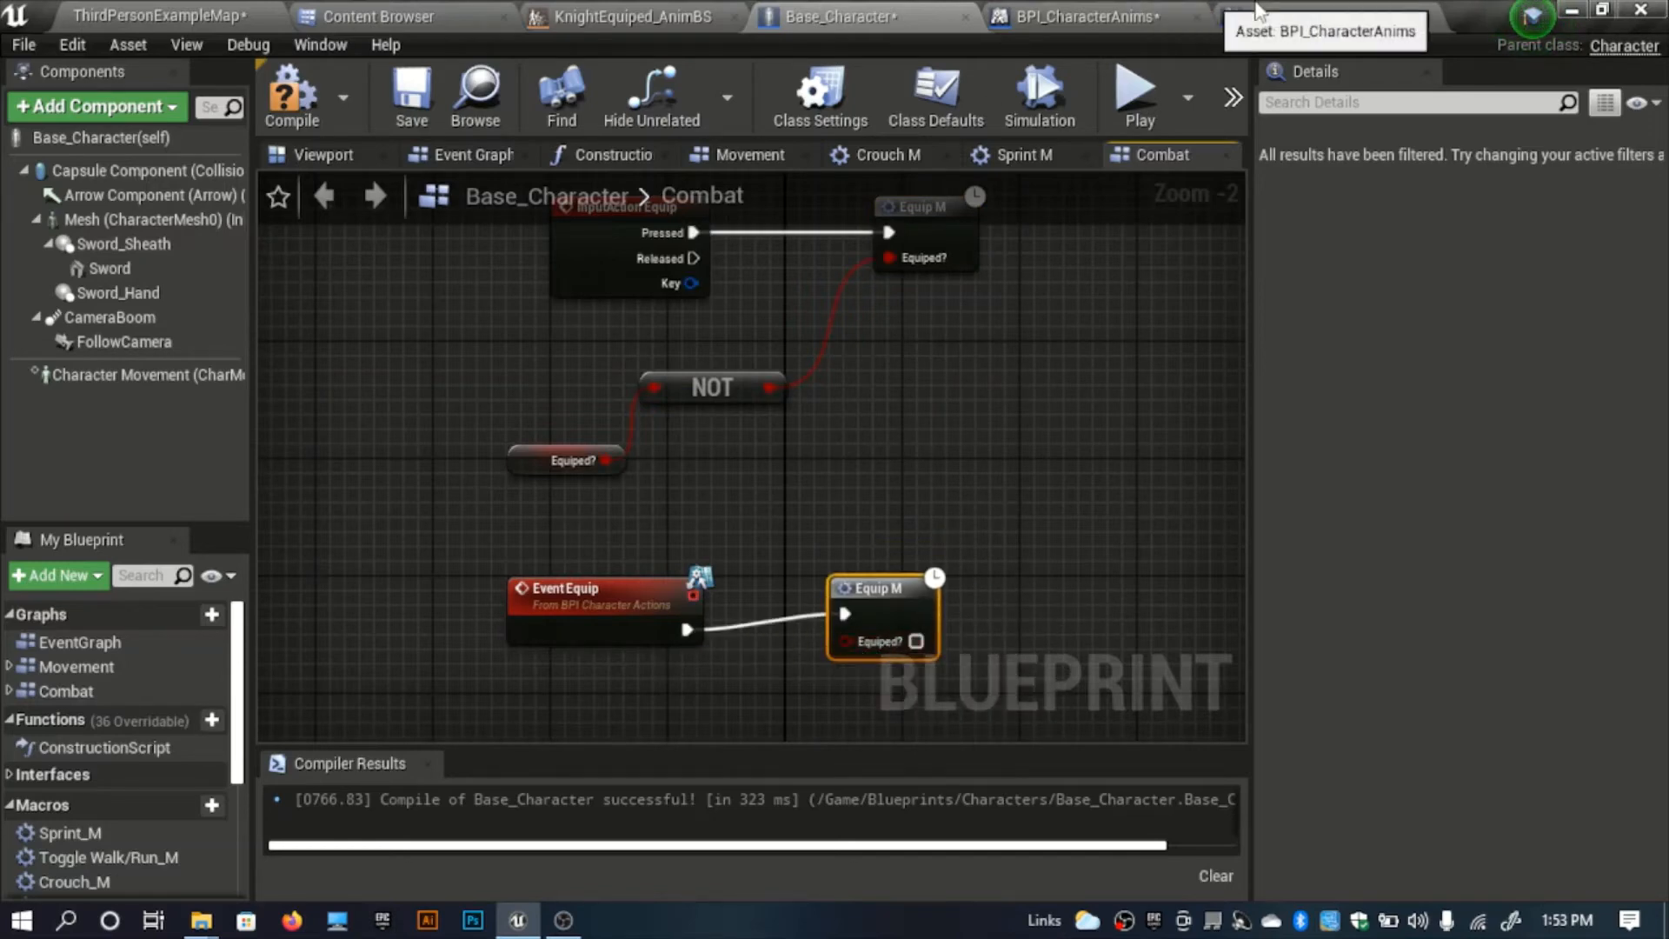
Add a Boolean input named Equip to the Equip function in BPI_CharacterActions and compile the interface.
{"action": "left_click", "coordinate": [1312, 15]}
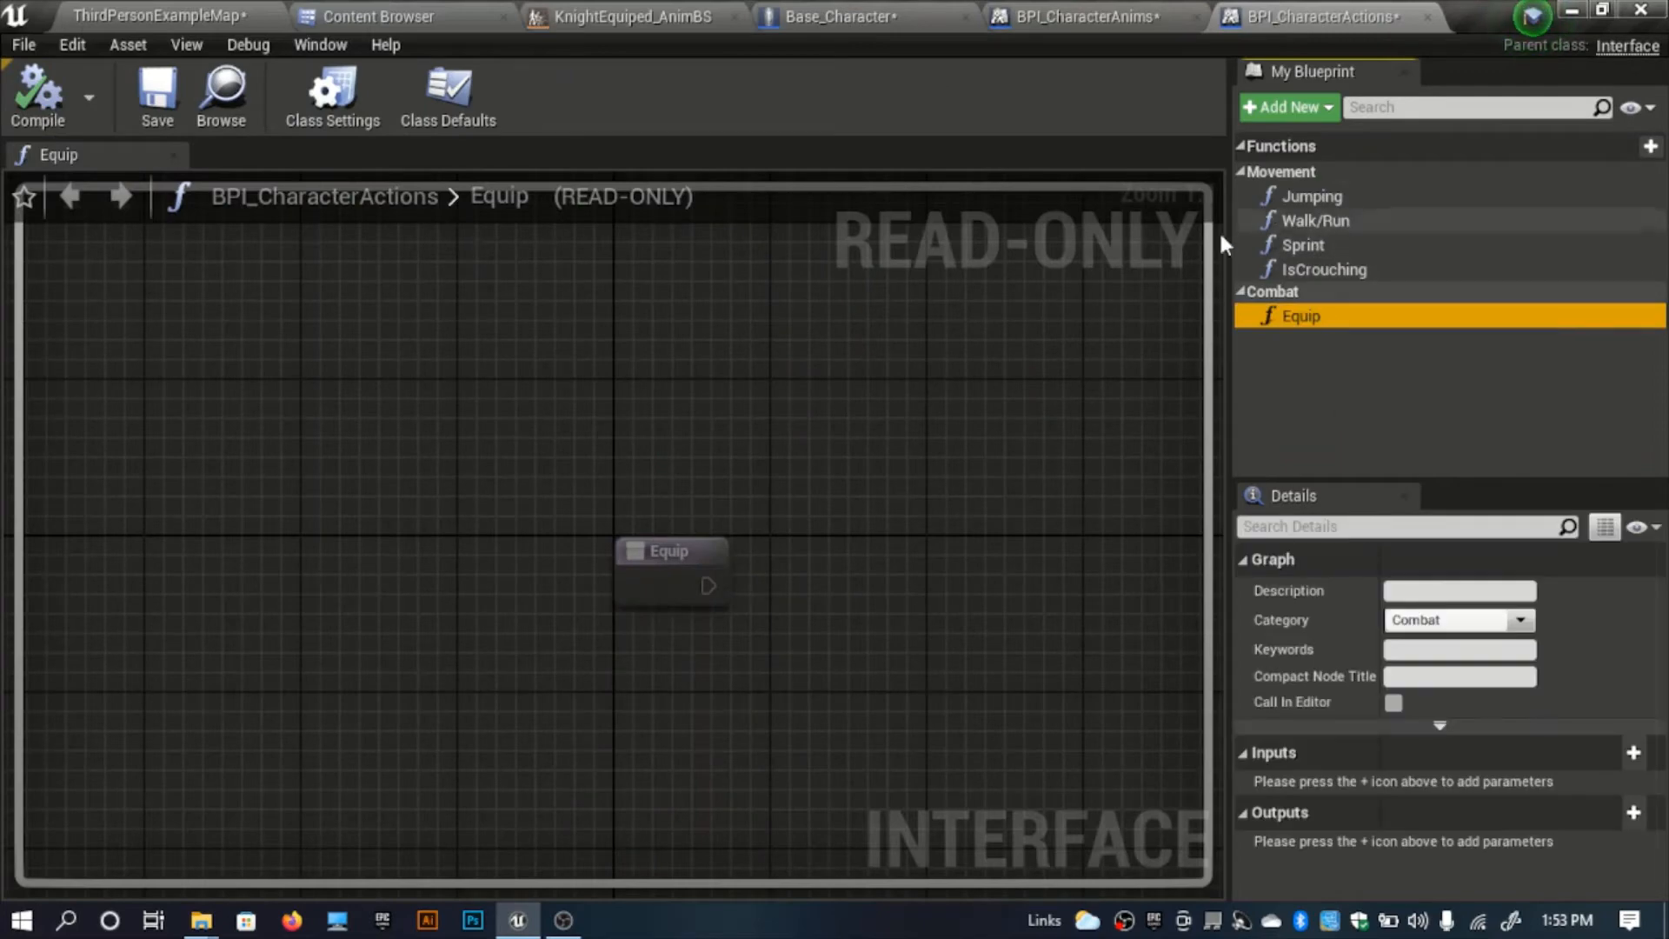
{"action": "left_click", "coordinate": [1633, 752]}
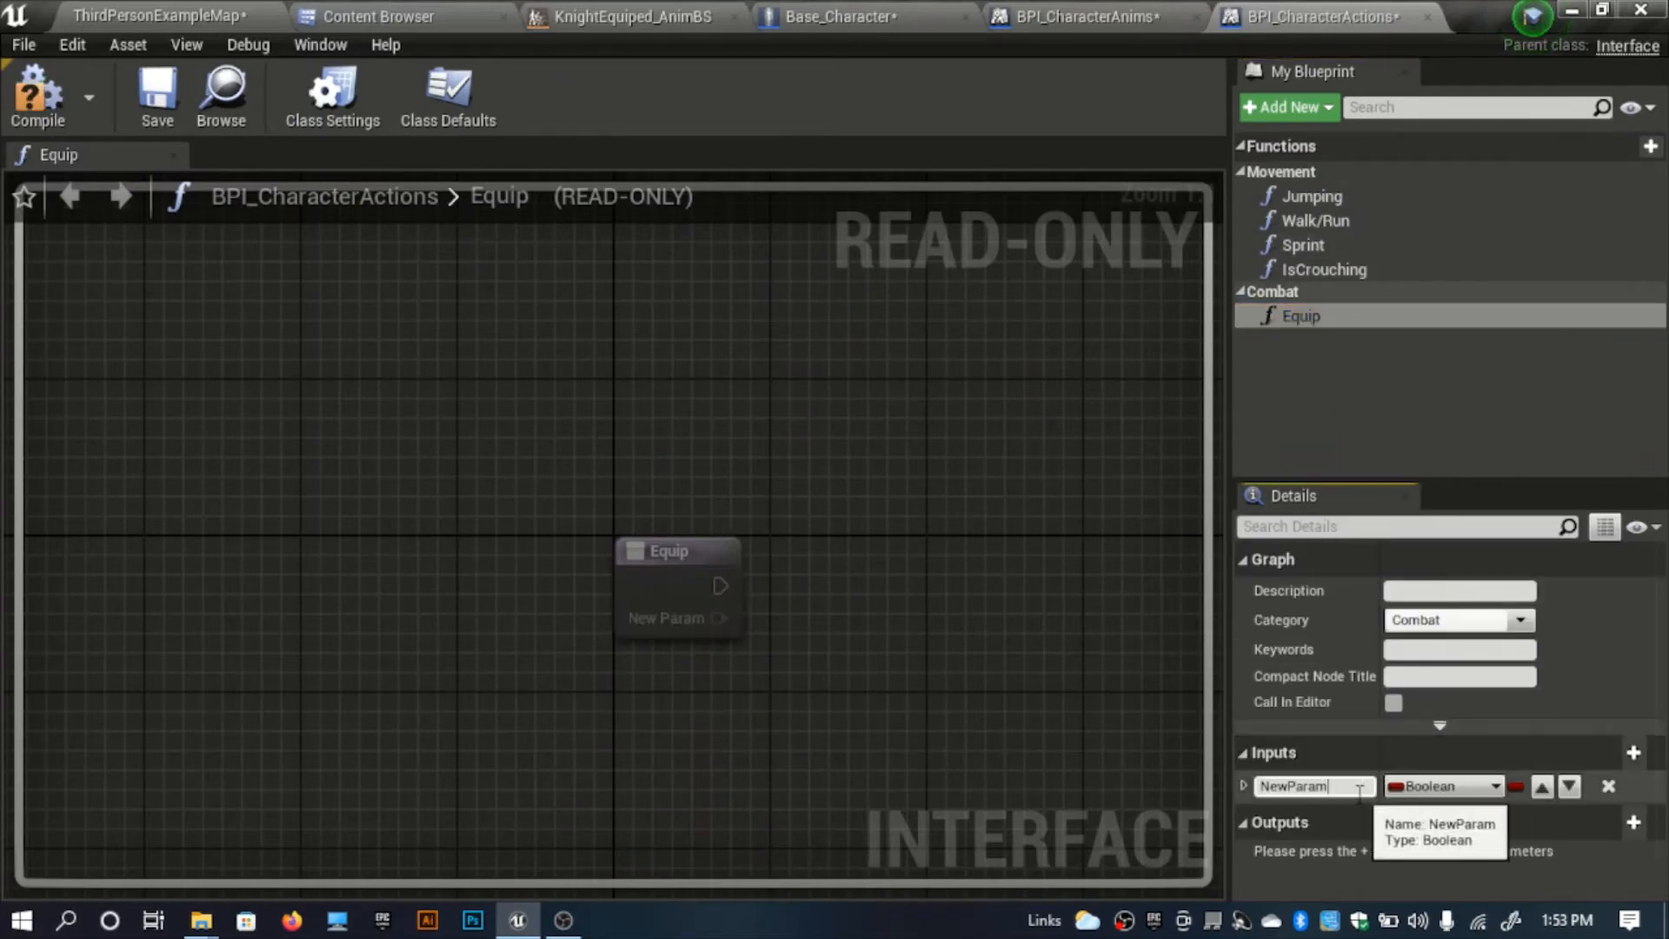
{"action": "left_click", "coordinate": [1367, 787]}
{"action": "type", "text": "Equip"}
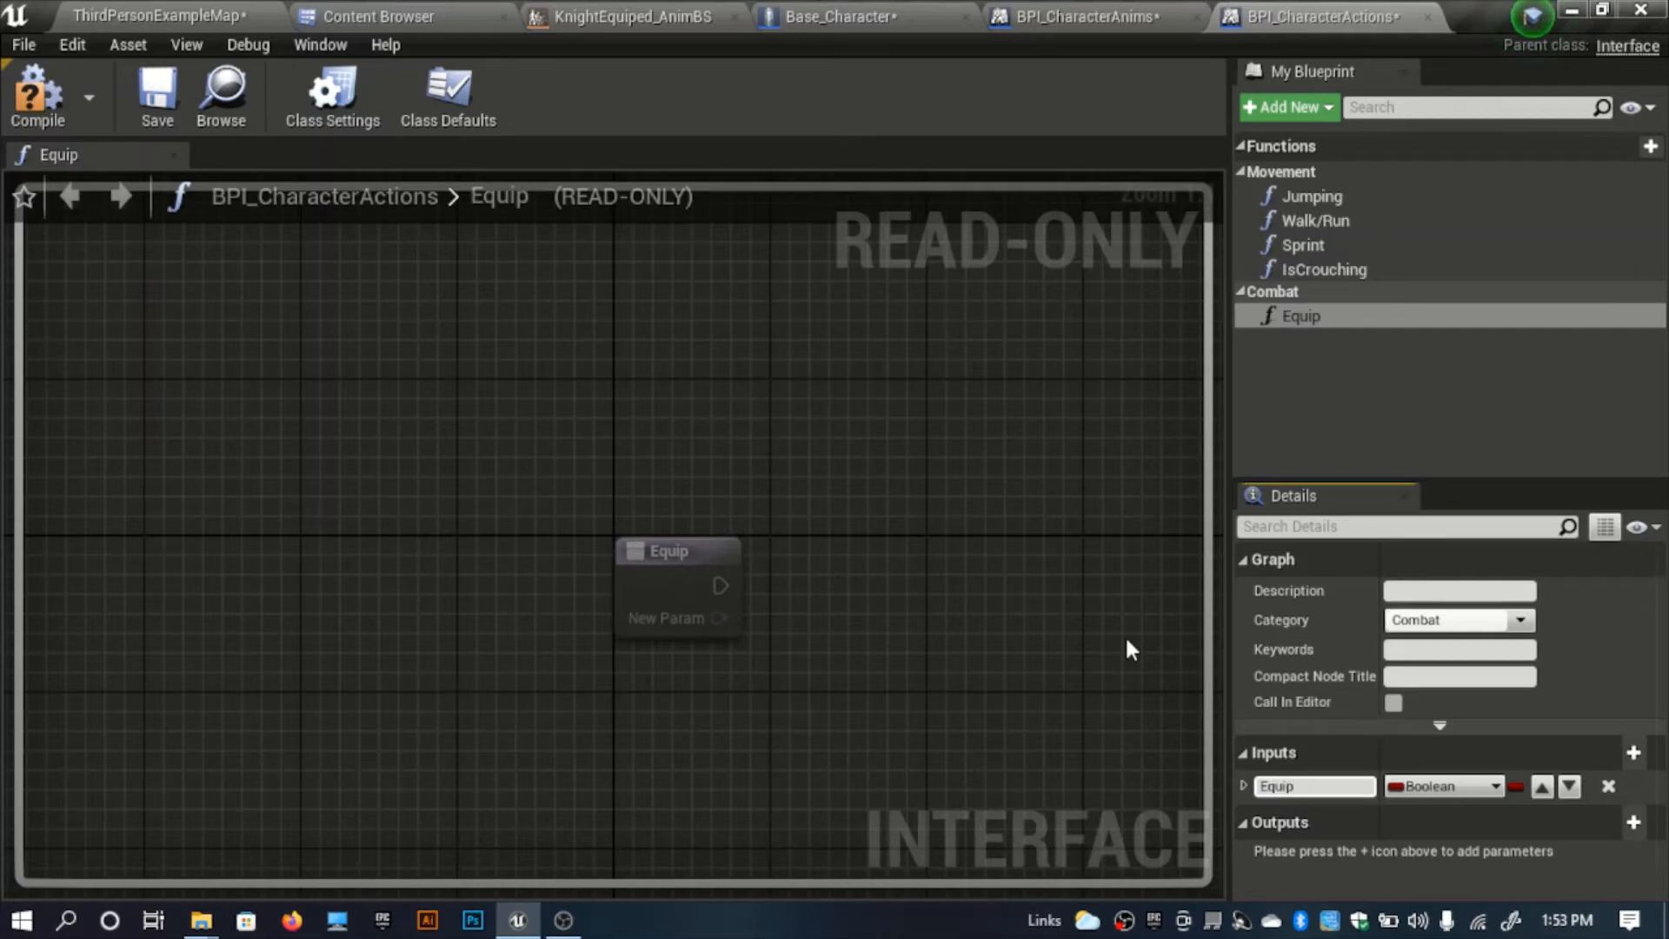
{"action": "key", "text": "Return"}
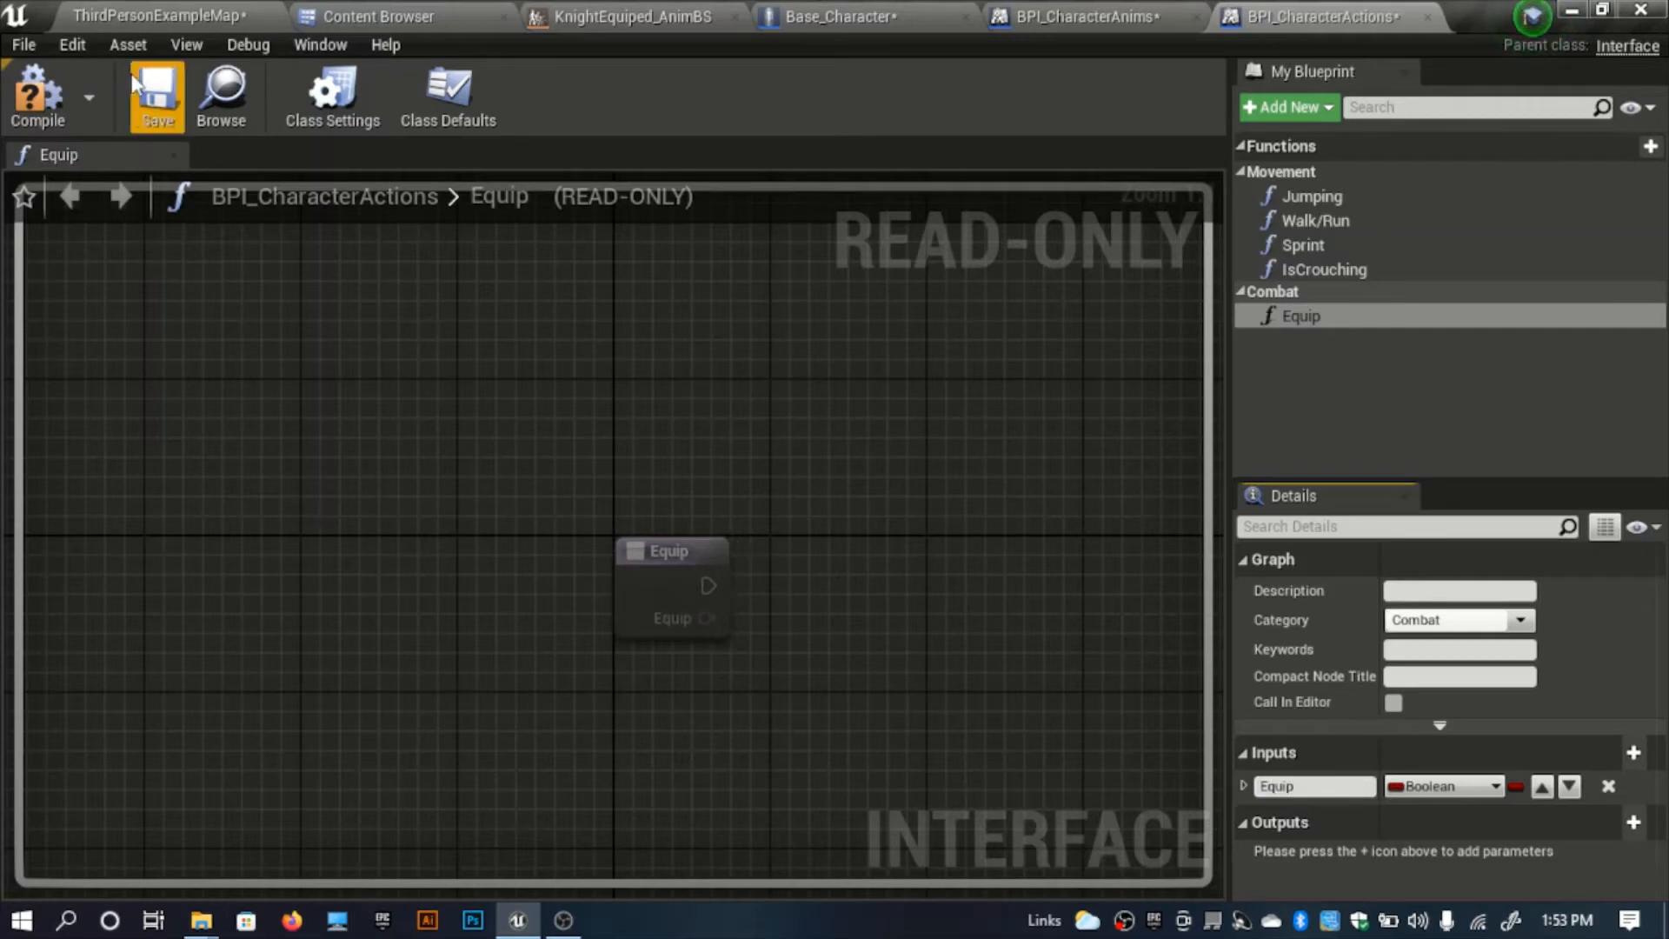
{"action": "left_click", "coordinate": [48, 87]}
Add a Boolean input named Equip to the Equip function in BPI_CharacterAnims and compile the interface.
{"action": "left_click", "coordinate": [1087, 16]}
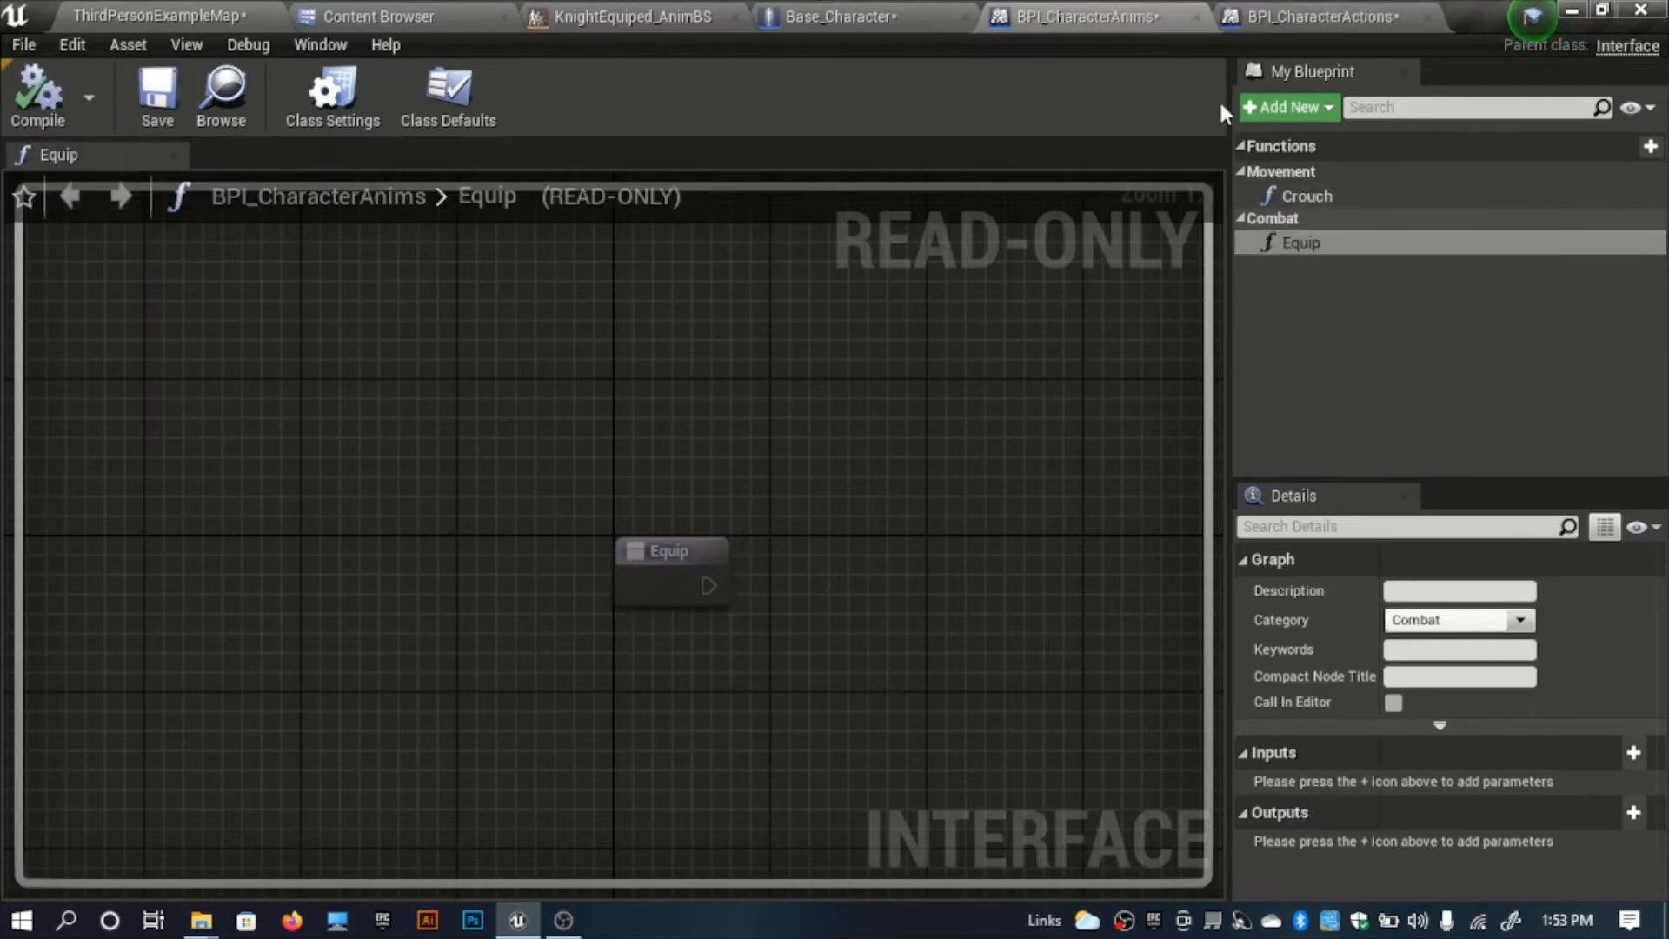
{"action": "left_click", "coordinate": [1321, 15]}
{"action": "left_click", "coordinate": [1113, 15]}
{"action": "left_click", "coordinate": [1633, 754]}
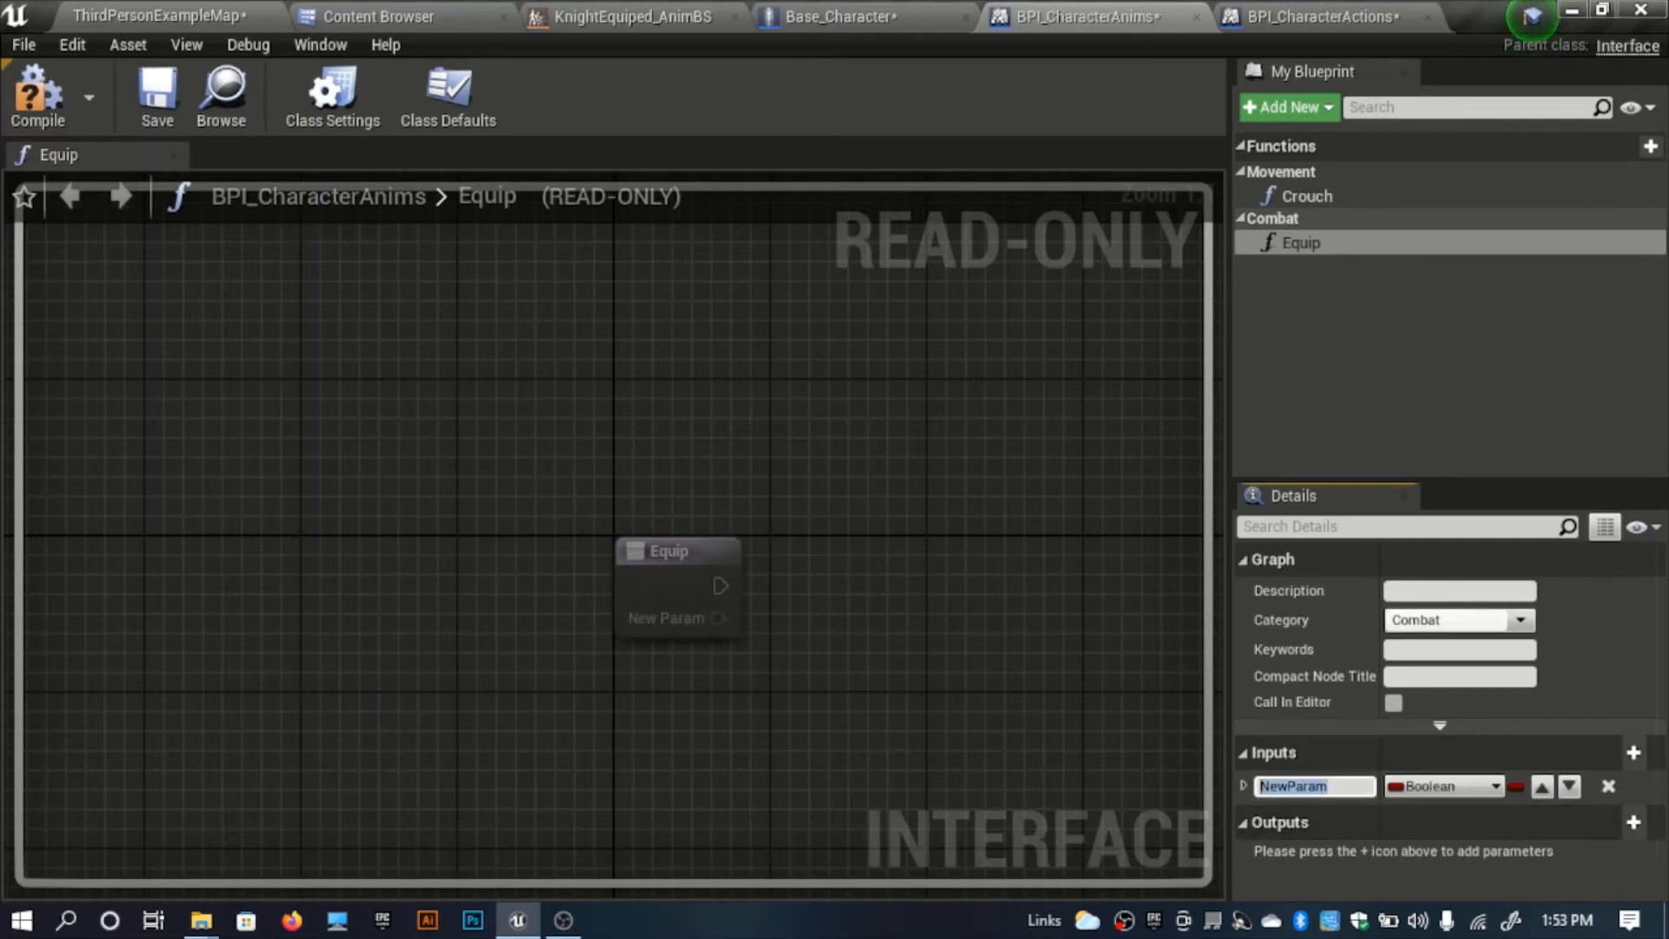
{"action": "type", "text": "Equip"}
{"action": "left_click", "coordinate": [38, 98]}
Connect Event Equip's Equip value to the Equiped? input of the copied Equip M node and compile Base_Character.
{"action": "left_click", "coordinate": [839, 16]}
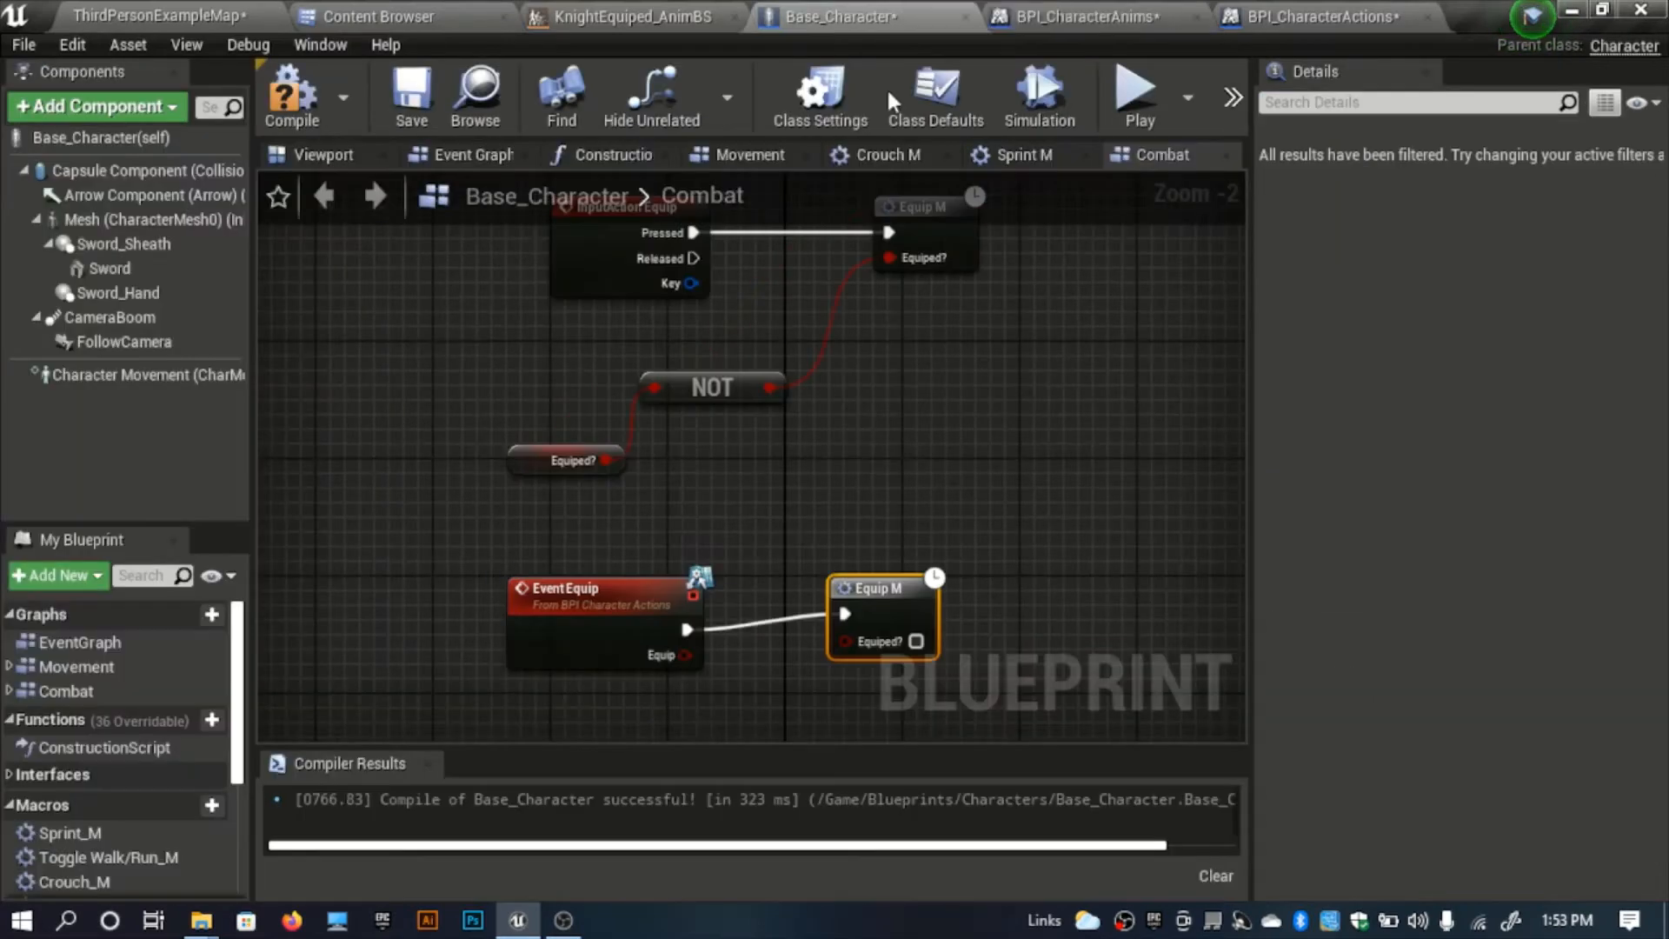
{"action": "left_click_drag", "start_coordinate": [662, 588], "coordinate": [664, 581]}
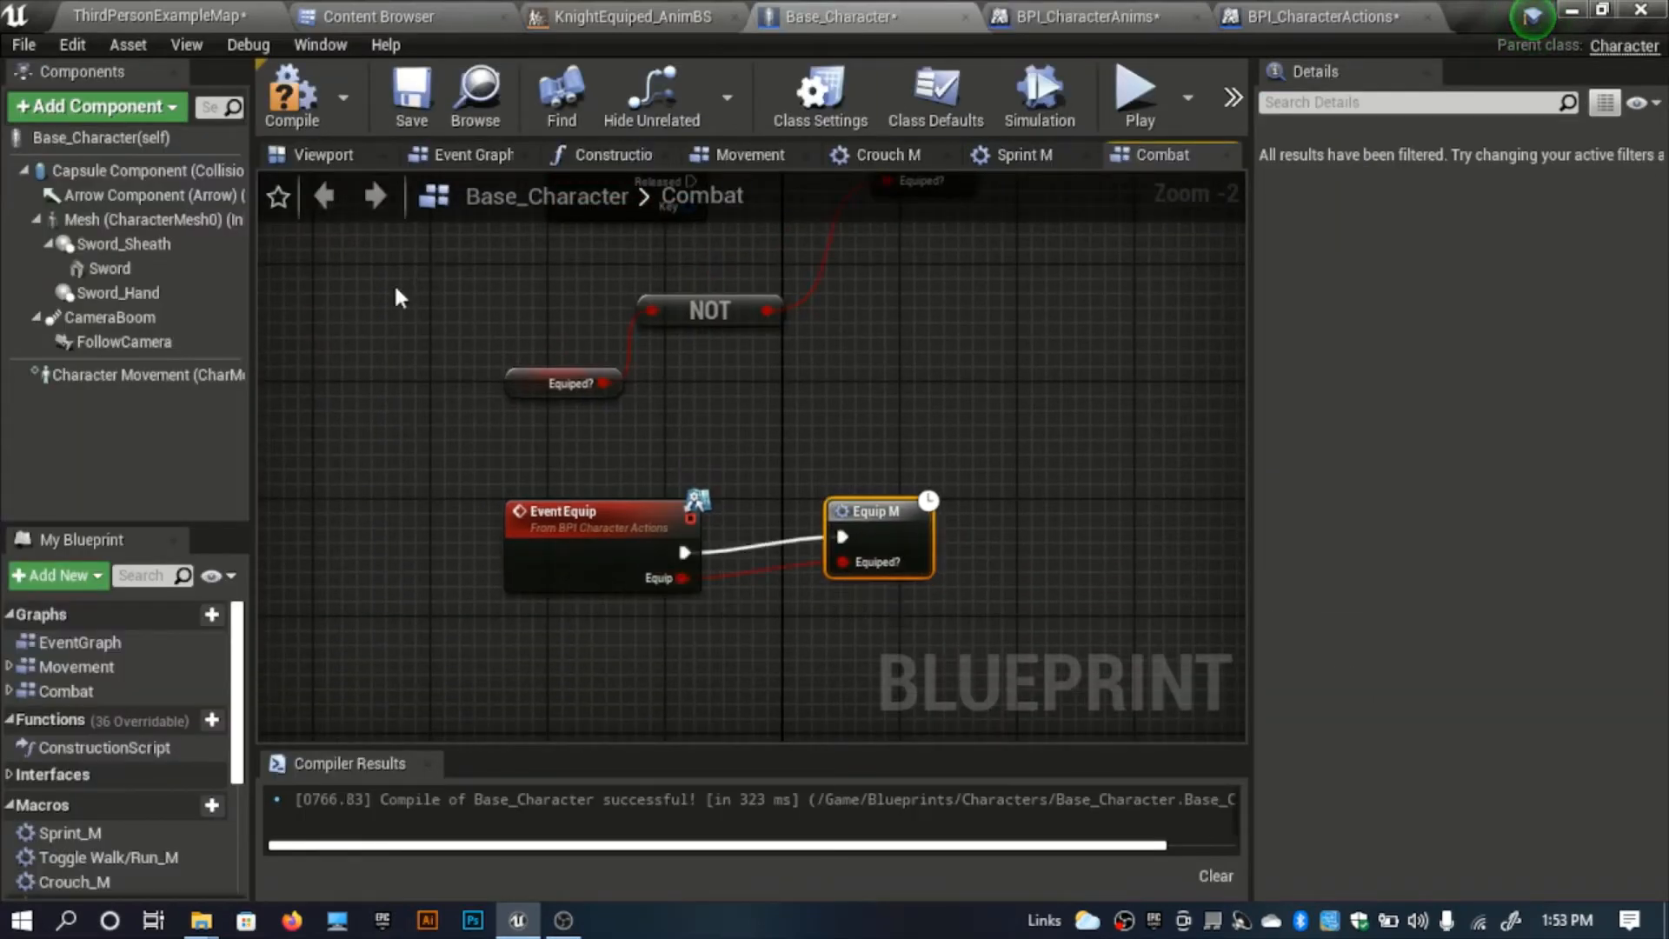
{"action": "left_click", "coordinate": [304, 111]}
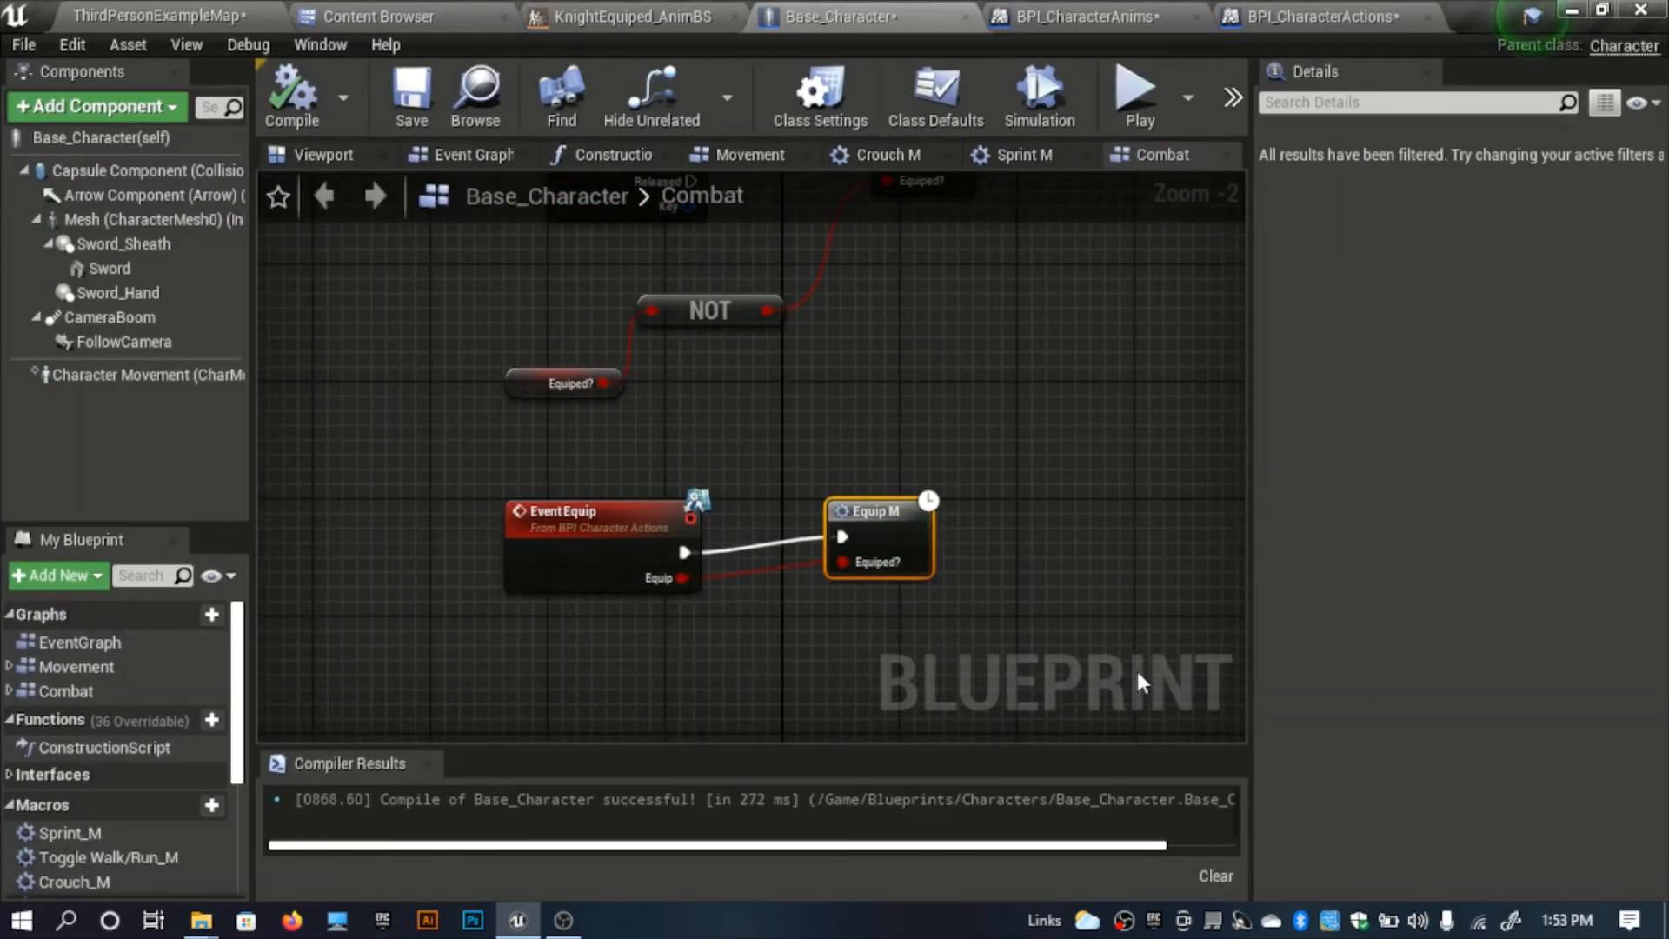
Open the Knight_AnimBP animation blueprint from the Blueprints/Animation/Blueprints folder.
{"action": "left_click", "coordinate": [560, 14]}
{"action": "left_click", "coordinate": [439, 16]}
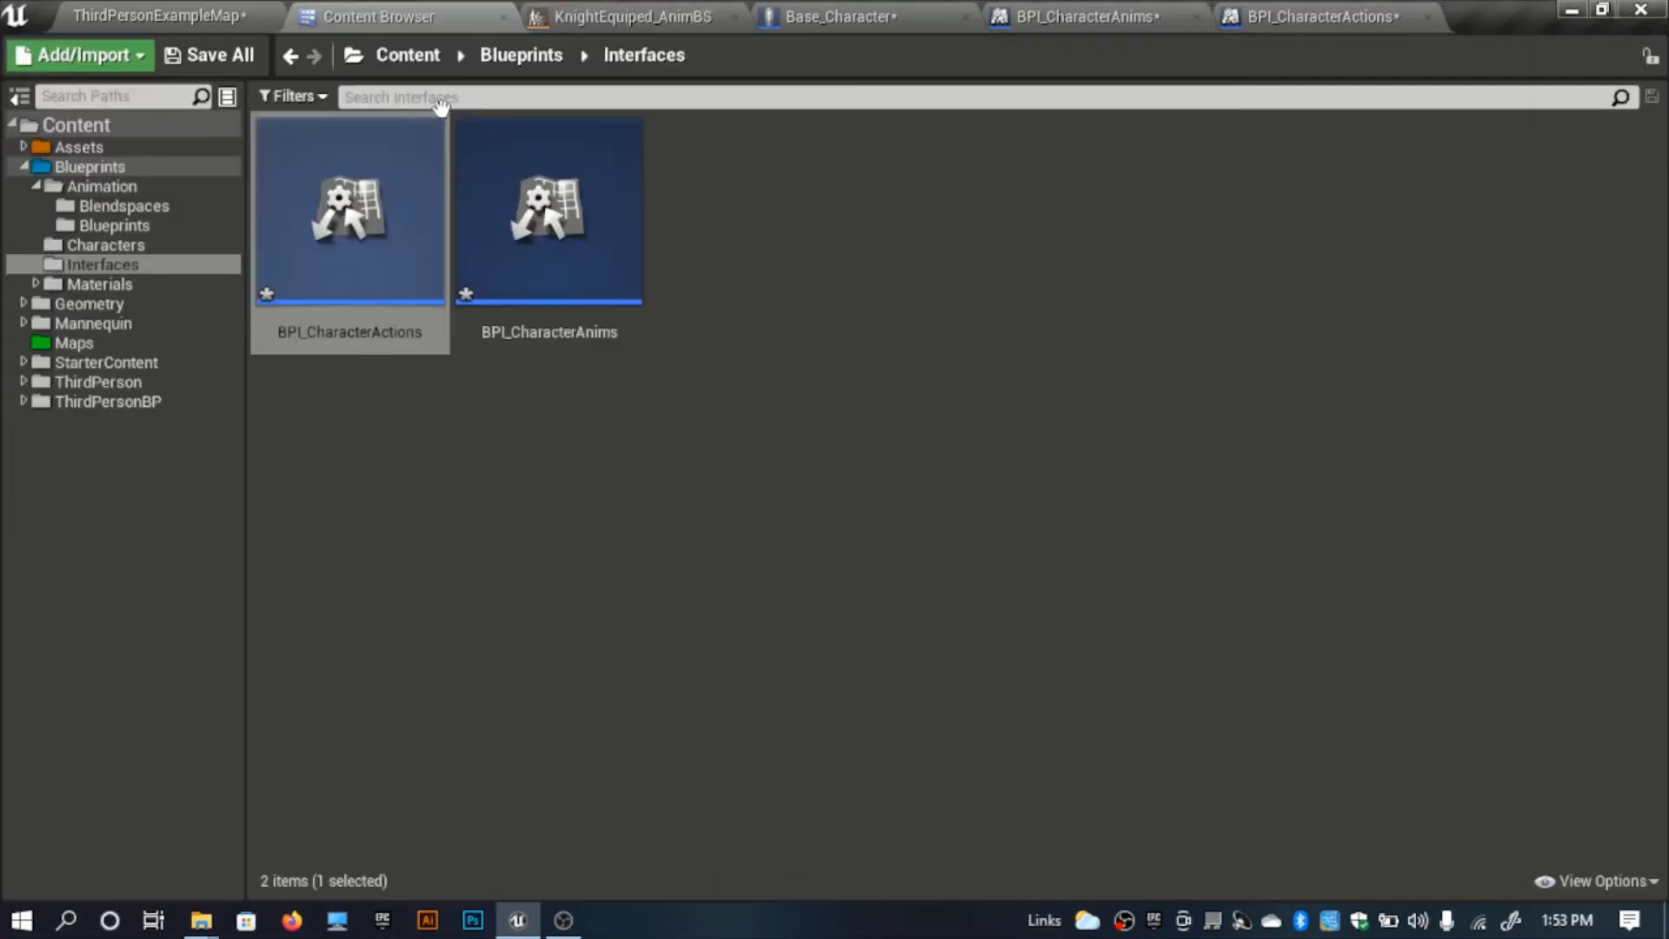
{"action": "left_click", "coordinate": [525, 60]}
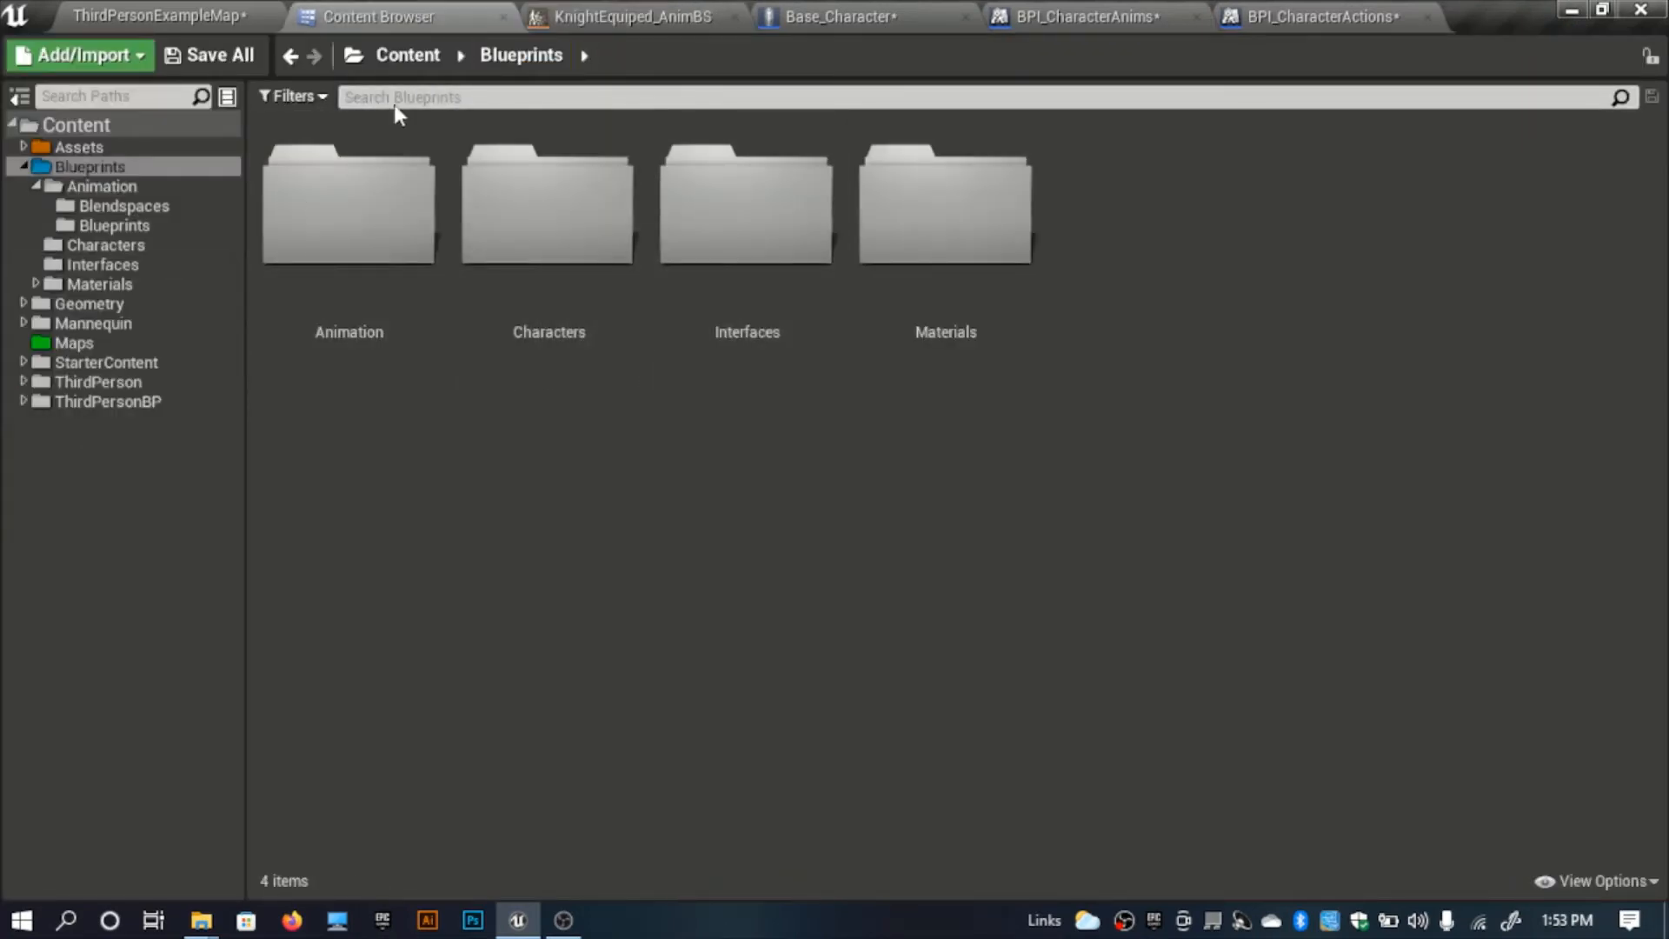
{"action": "left_click", "coordinate": [406, 54]}
{"action": "double_click", "coordinate": [525, 231]}
{"action": "double_click", "coordinate": [395, 279]}
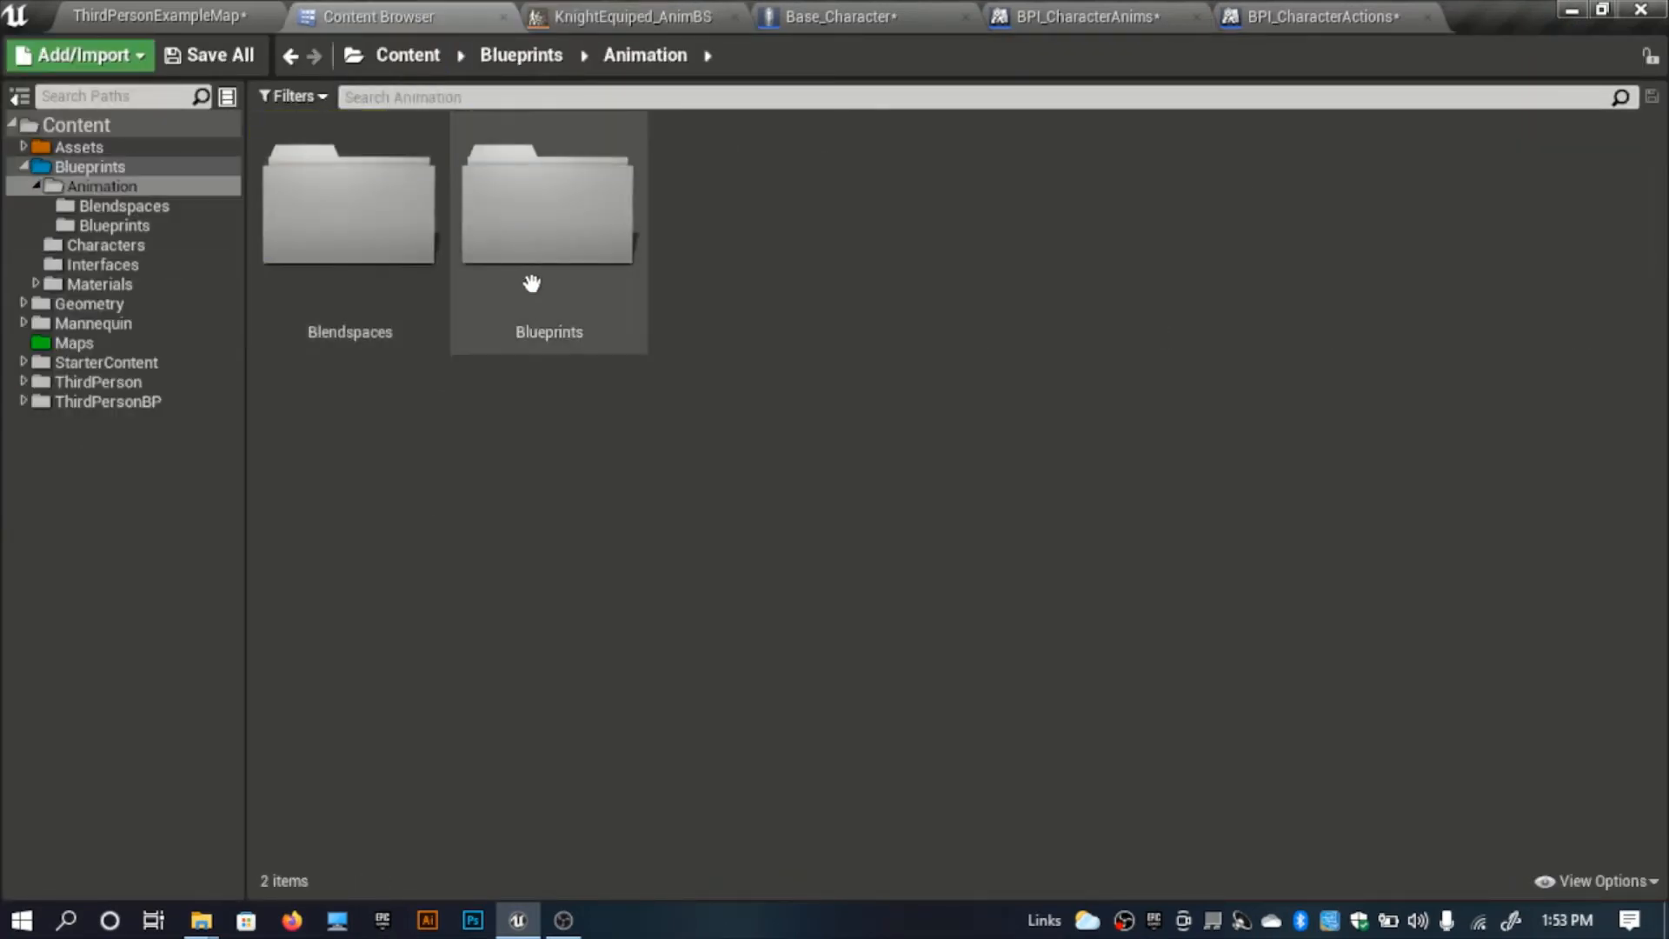
{"action": "double_click", "coordinate": [531, 283]}
{"action": "double_click", "coordinate": [349, 218]}
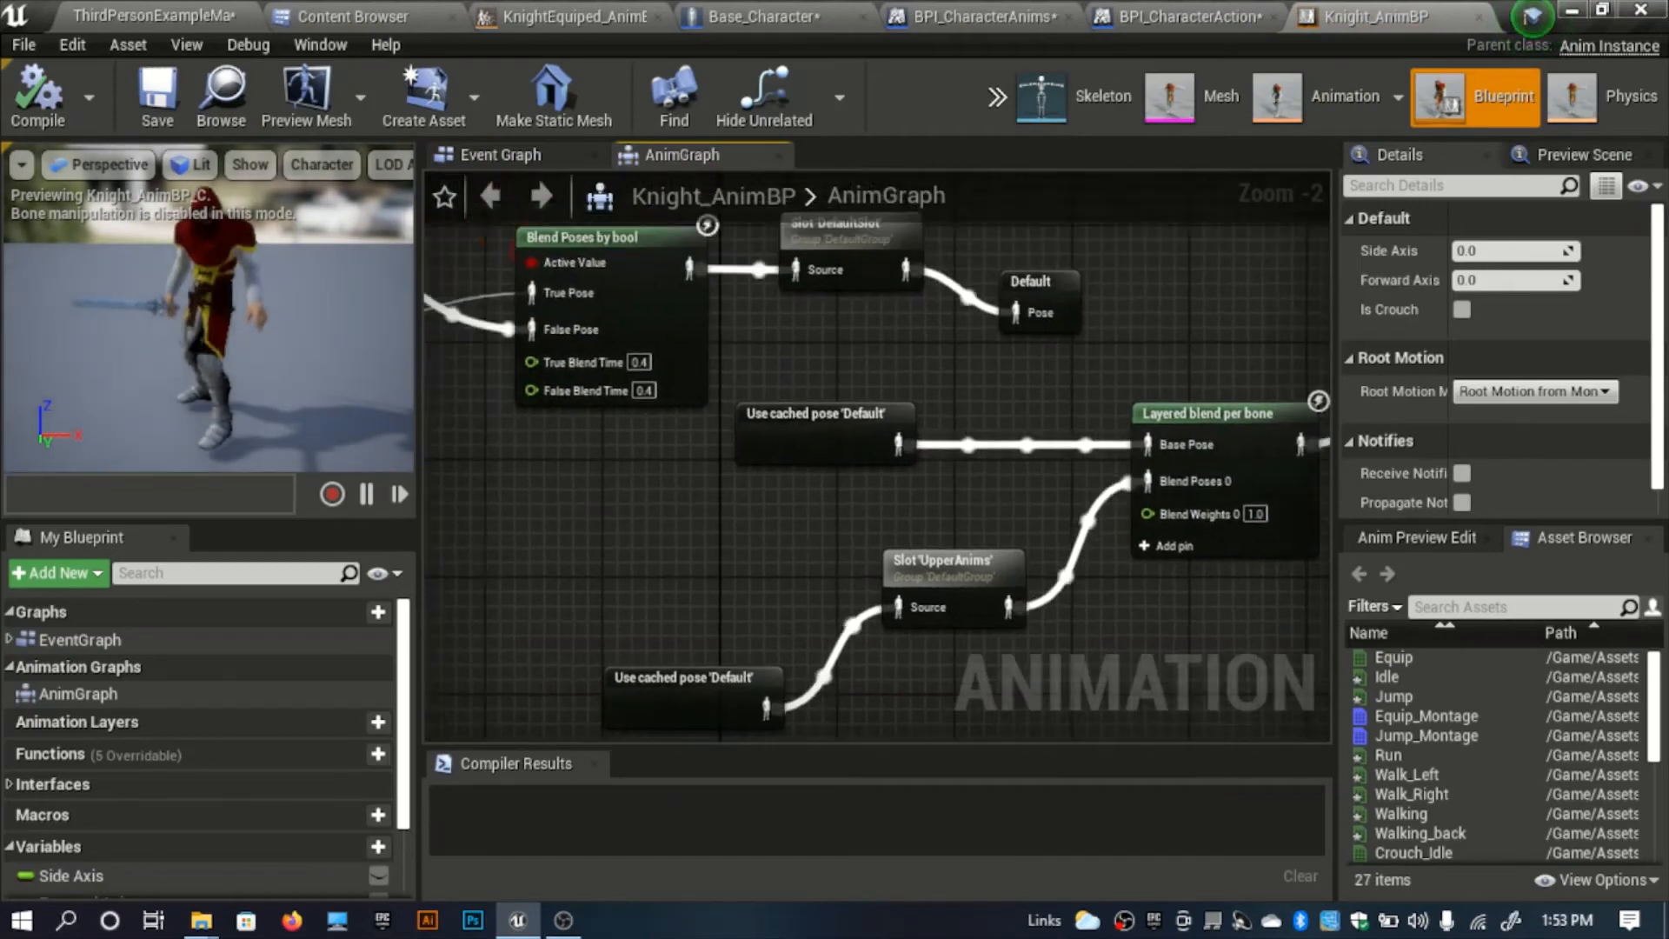
Move the blend space and crouch blend nodes in the AnimGraph away from Slot 'DefaultSlot' to make room between them.
{"action": "right_click_drag", "start_coordinate": [928, 702], "coordinate": [1009, 743]}
{"action": "scroll", "coordinate": [689, 495], "scroll_direction": "down", "scroll_amount": 2}
{"action": "right_click_drag", "start_coordinate": [689, 495], "coordinate": [785, 481]}
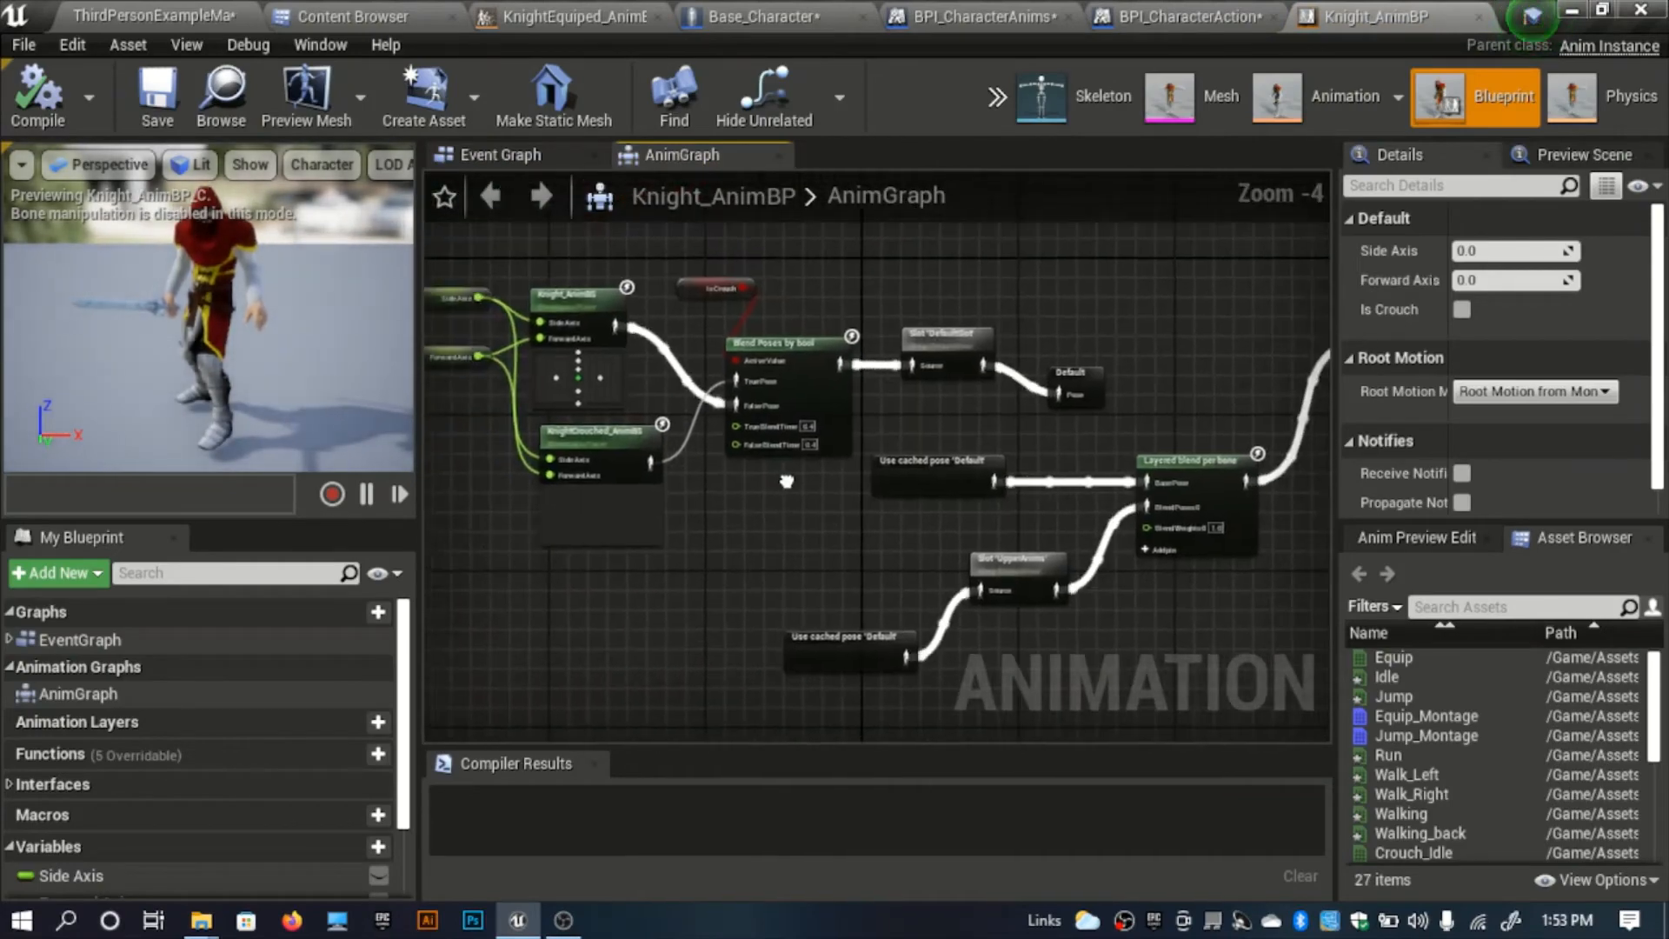
{"action": "left_click_drag", "start_coordinate": [780, 509], "coordinate": [588, 290]}
{"action": "mouse_move", "coordinate": [869, 372]}
{"action": "left_mouse_down"}
{"action": "mouse_move", "coordinate": [692, 394]}
{"action": "mouse_move", "coordinate": [779, 408]}
{"action": "mouse_move", "coordinate": [883, 368]}
{"action": "left_mouse_up"}
{"action": "left_click_drag", "start_coordinate": [857, 513], "coordinate": [565, 291]}
{"action": "left_click_drag", "start_coordinate": [895, 370], "coordinate": [647, 337]}
{"action": "left_click", "coordinate": [784, 495]}
{"action": "mouse_move", "coordinate": [738, 447]}
{"action": "right_mouse_down"}
{"action": "mouse_move", "coordinate": [700, 477]}
{"action": "mouse_move", "coordinate": [726, 465]}
{"action": "right_mouse_up"}
{"action": "scroll", "coordinate": [664, 459], "scroll_direction": "up", "scroll_amount": 1}
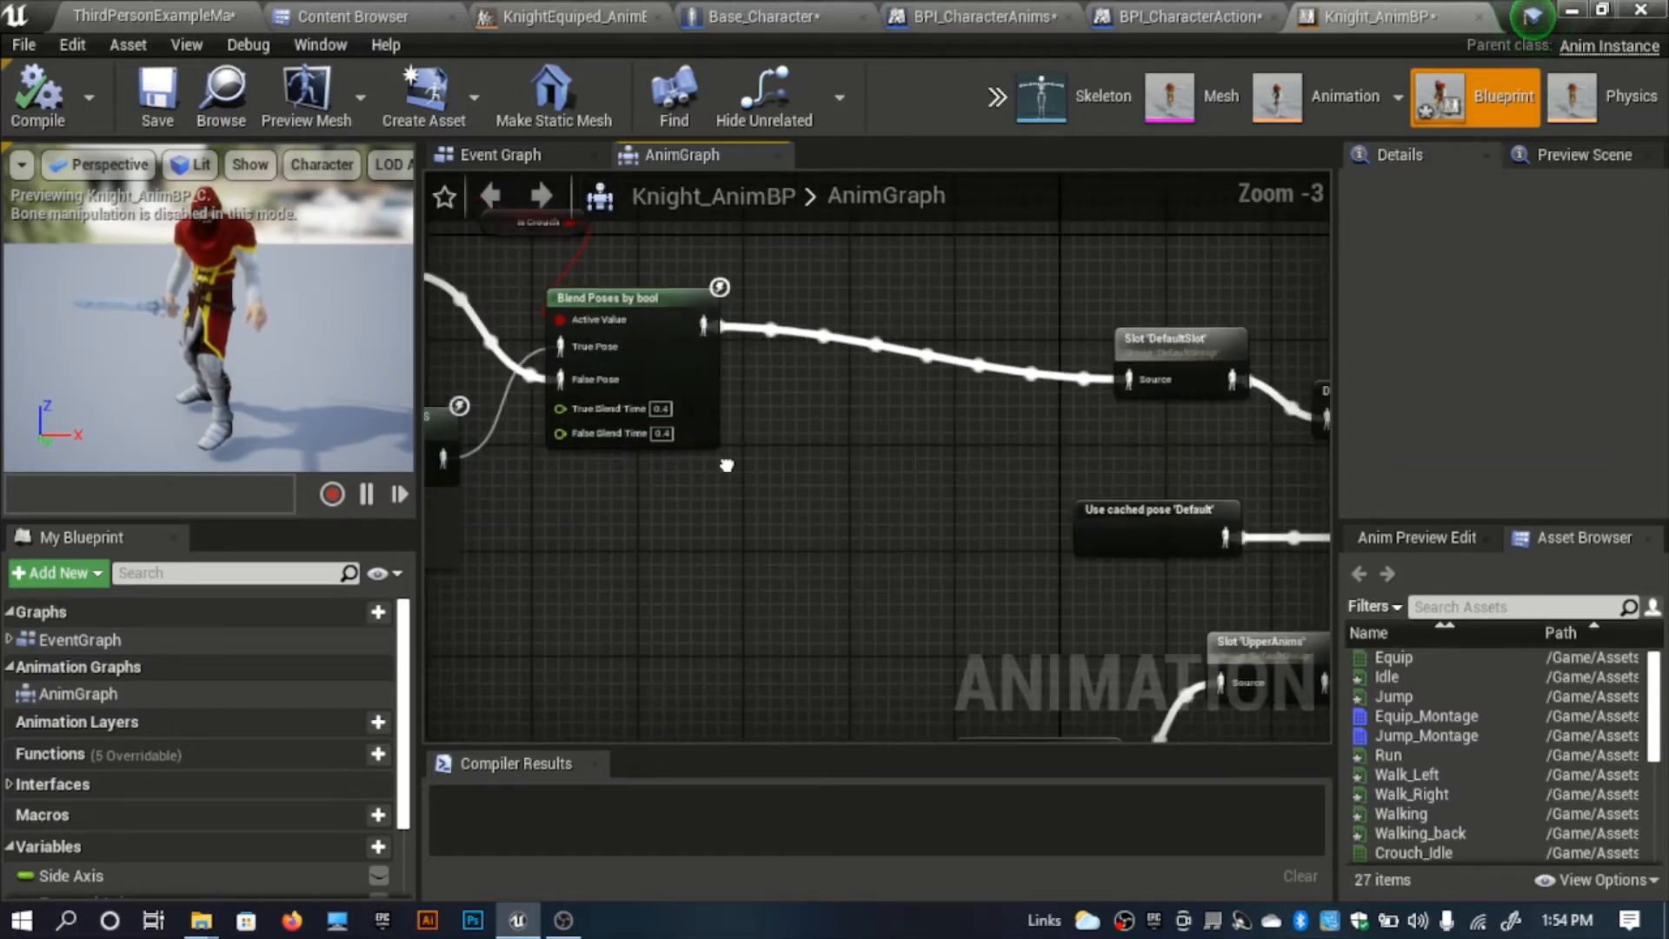
Insert a second Blend Poses by bool between the crouch blend and Slot 'DefaultSlot', feeding the crouch blend into its True Pose.
{"action": "left_click_drag", "start_coordinate": [704, 326], "coordinate": [791, 374]}
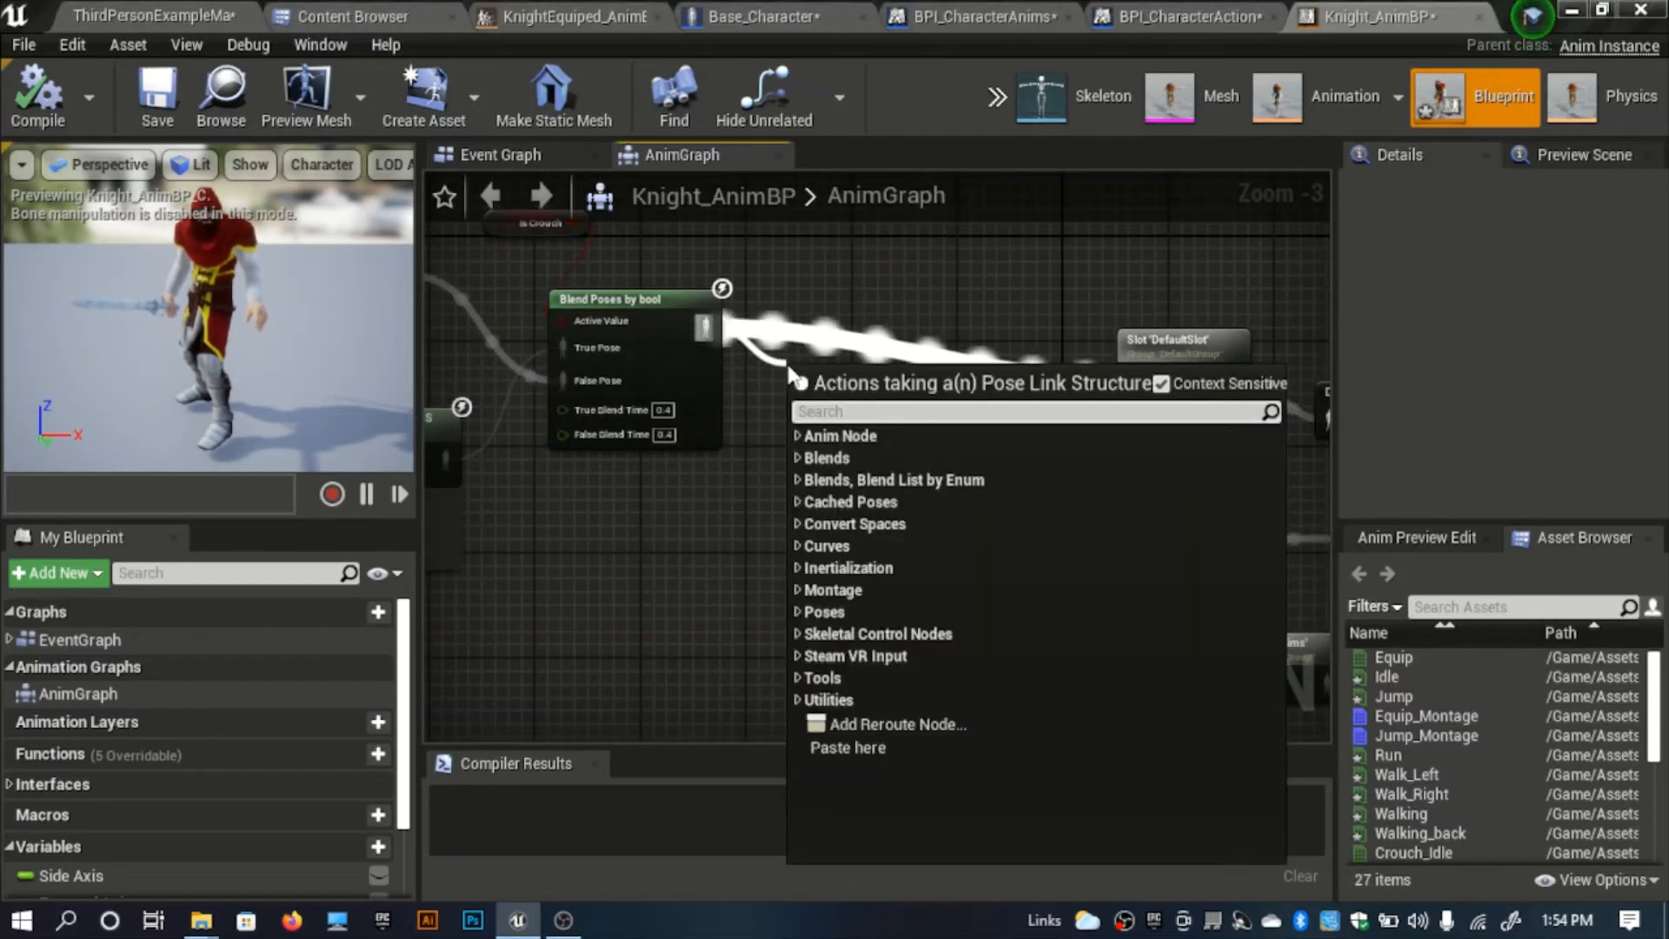
{"action": "type", "text": "blend"}
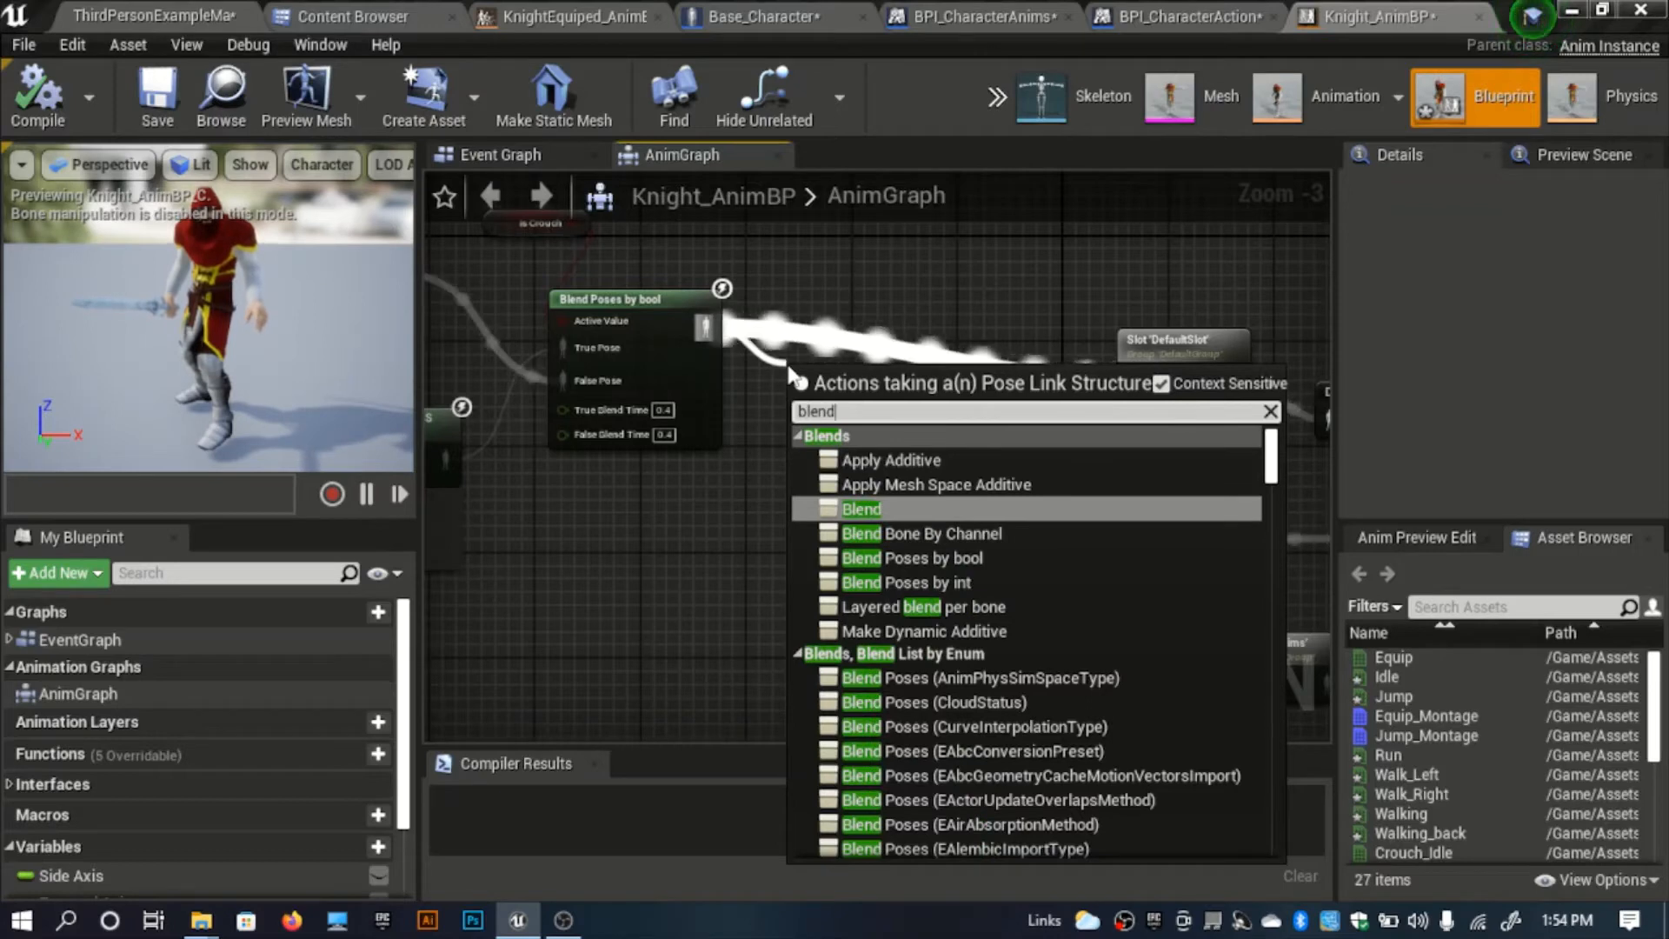
{"action": "left_click", "coordinate": [984, 554]}
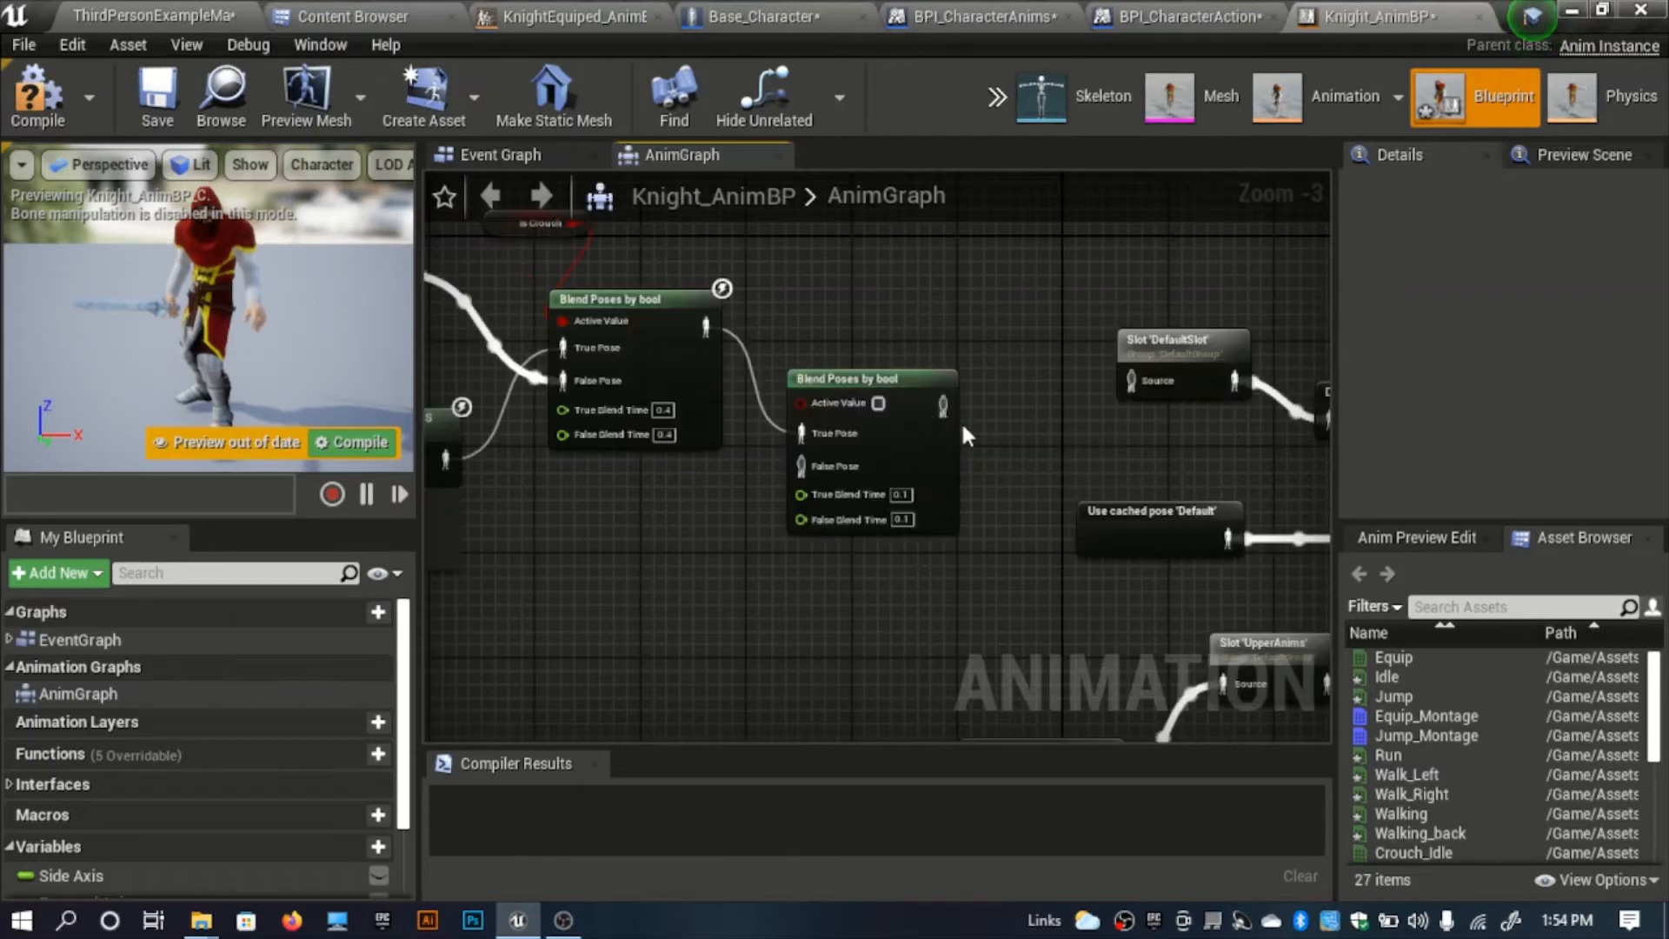
{"action": "left_click_drag", "start_coordinate": [943, 406], "coordinate": [1138, 386]}
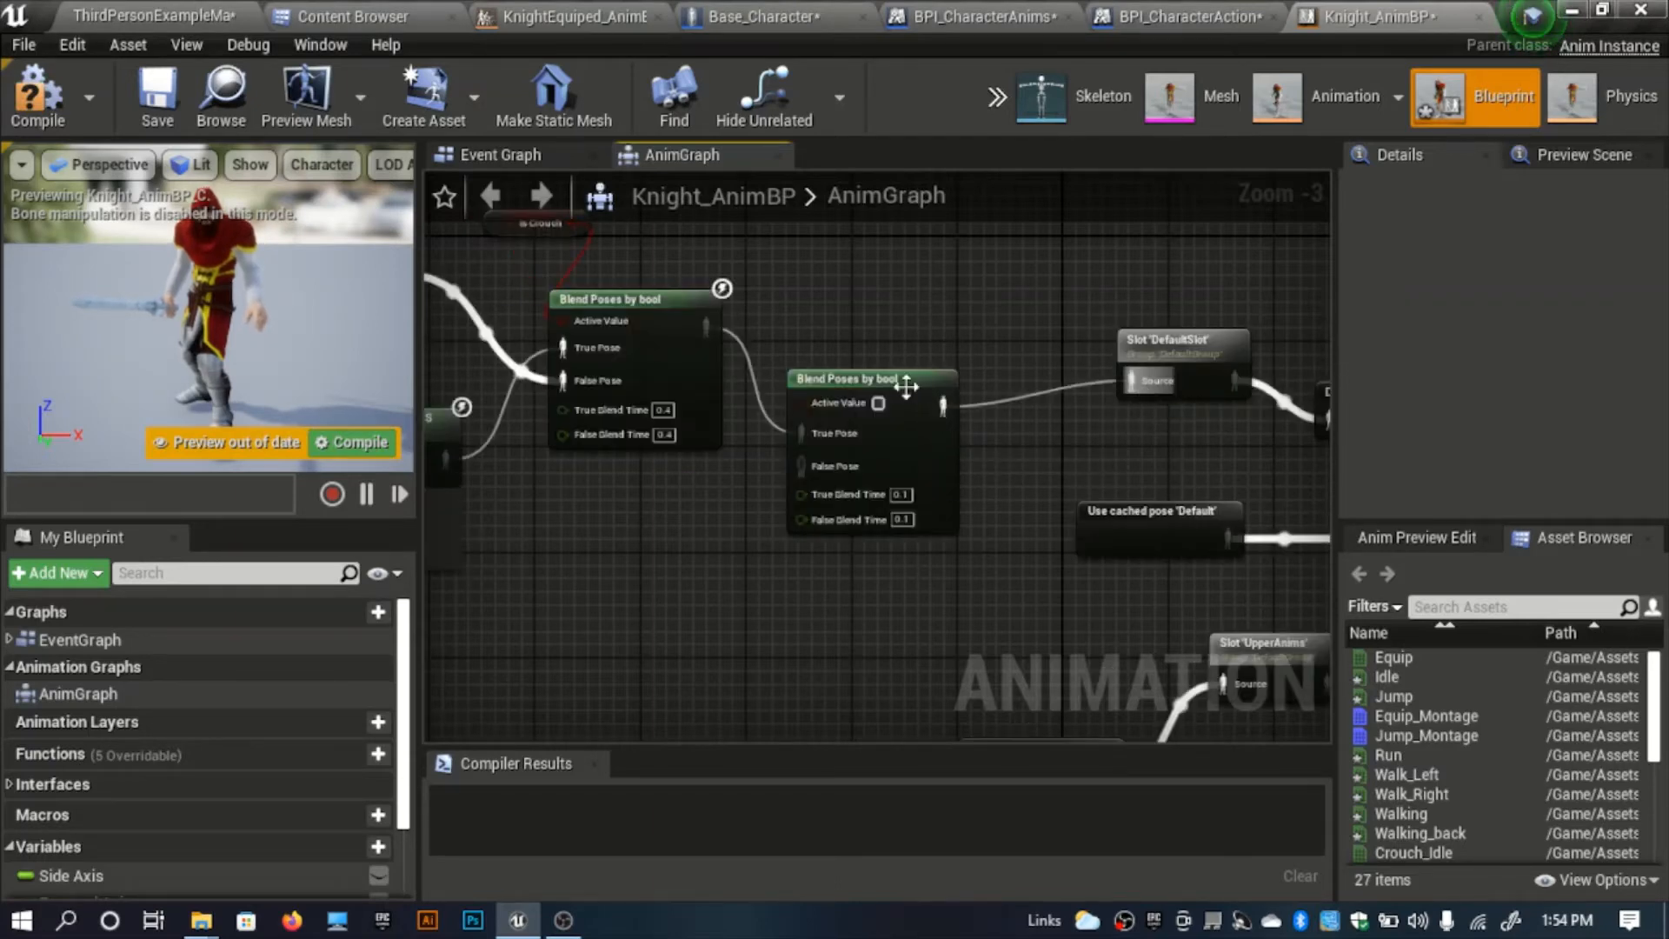
{"action": "left_click_drag", "start_coordinate": [914, 402], "coordinate": [925, 415]}
{"action": "scroll", "coordinate": [289, 795], "scroll_direction": "down", "scroll_amount": 3}
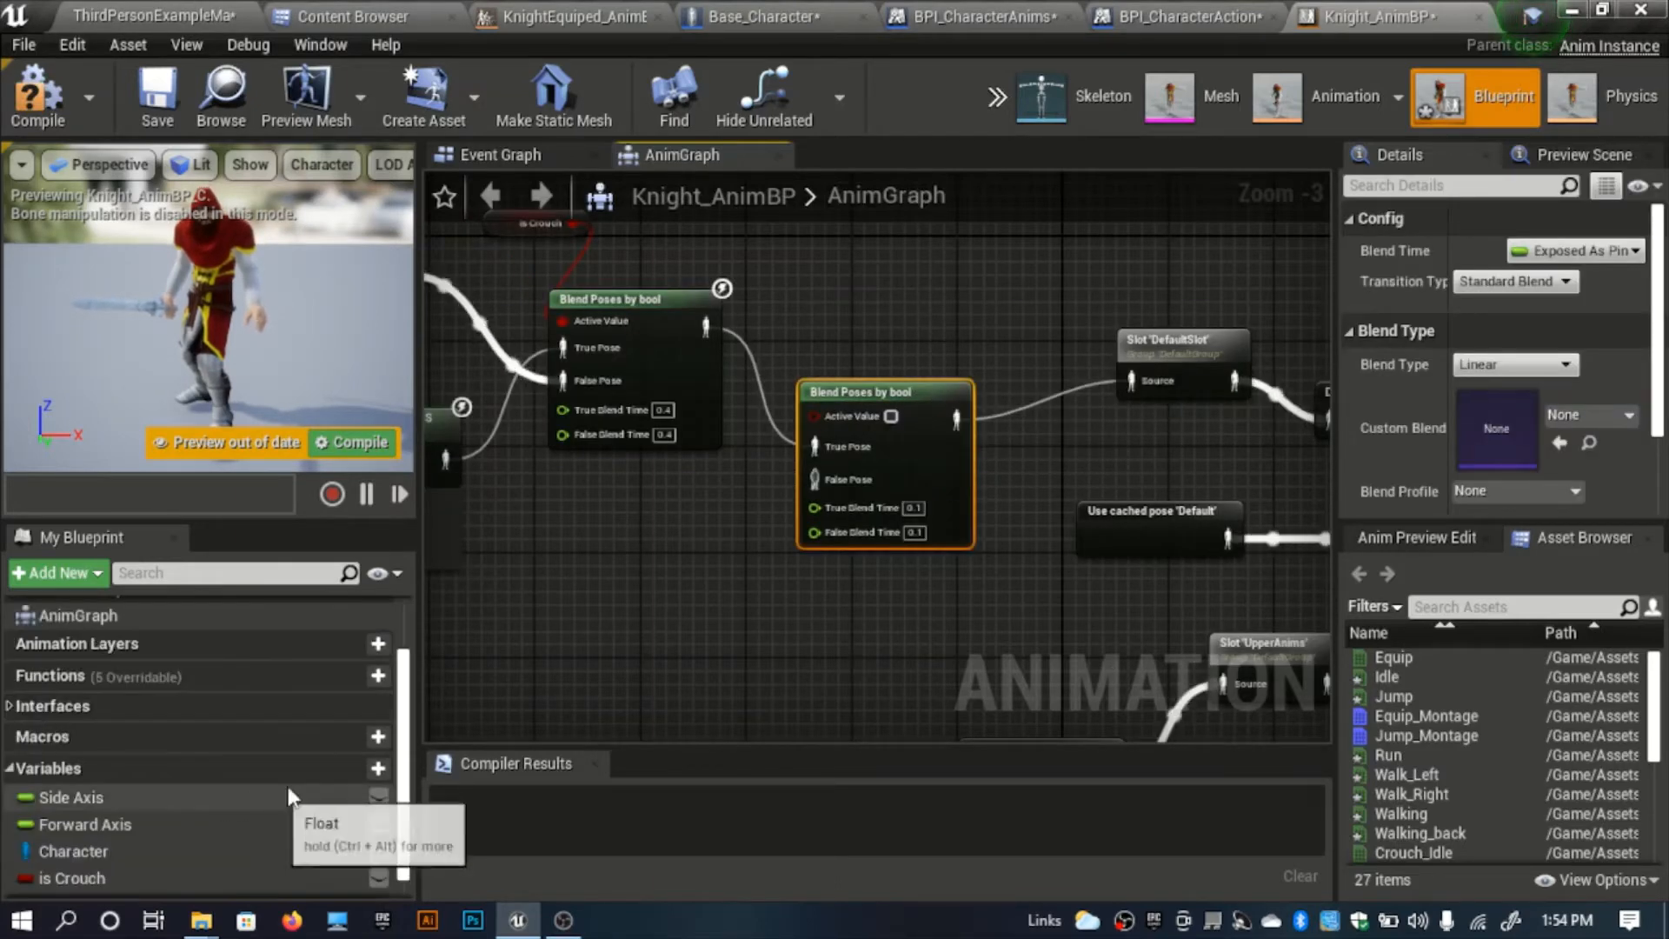
{"action": "left_click", "coordinate": [358, 738]}
{"action": "type", "text": "Equiped"}
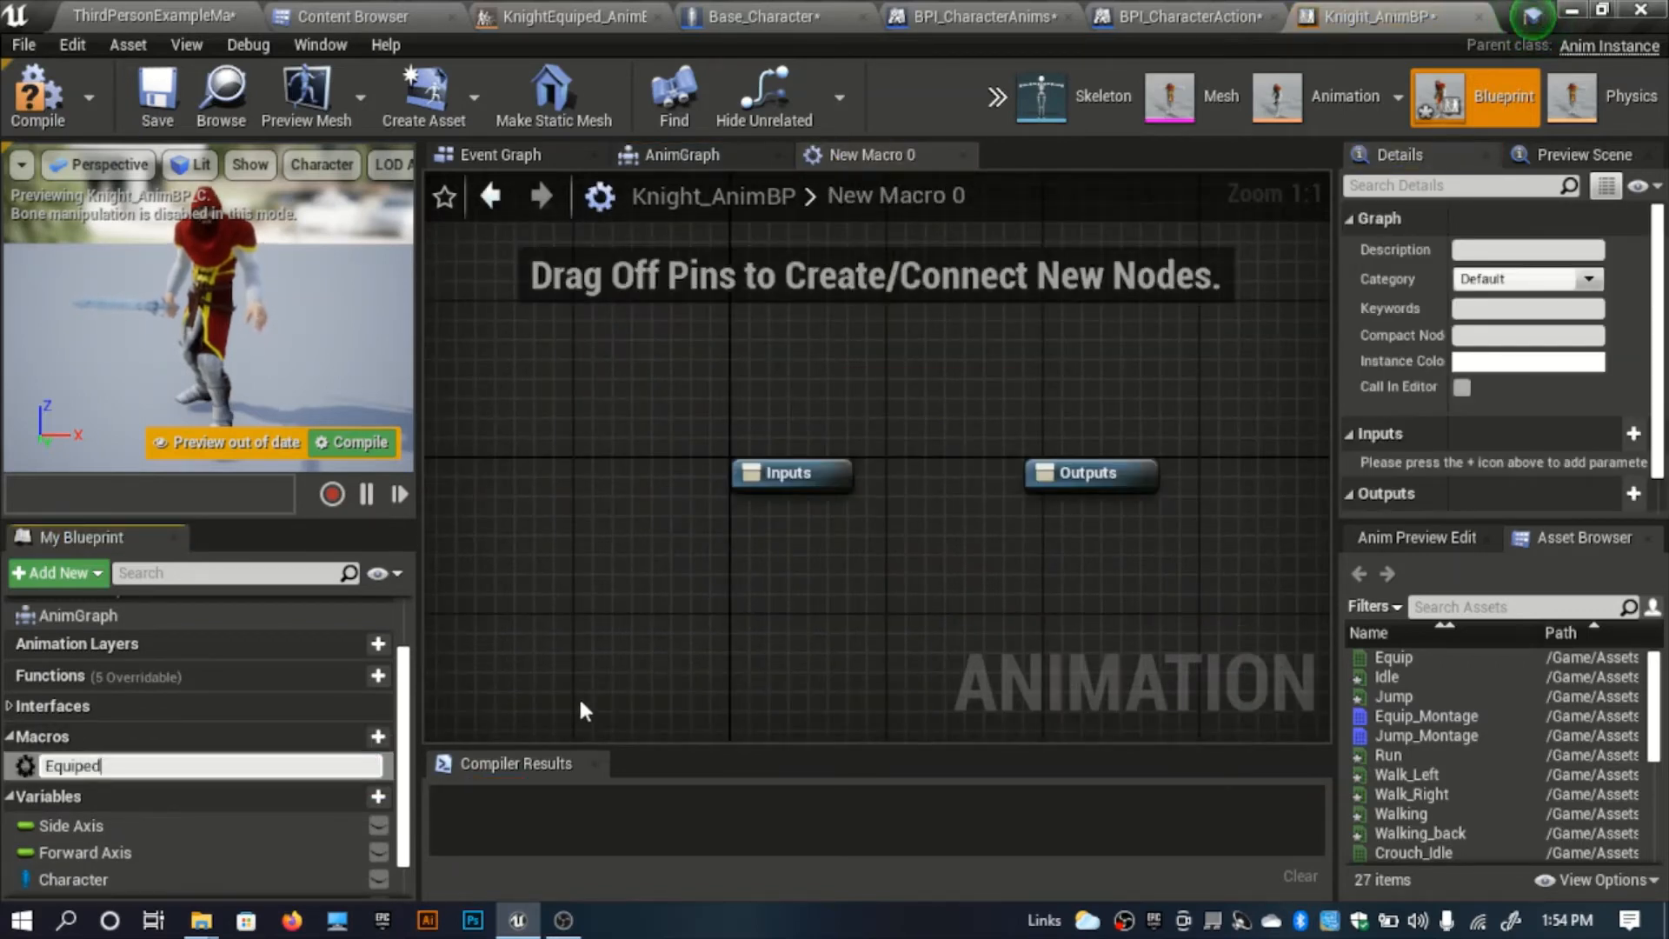
{"action": "key", "text": "Return"}
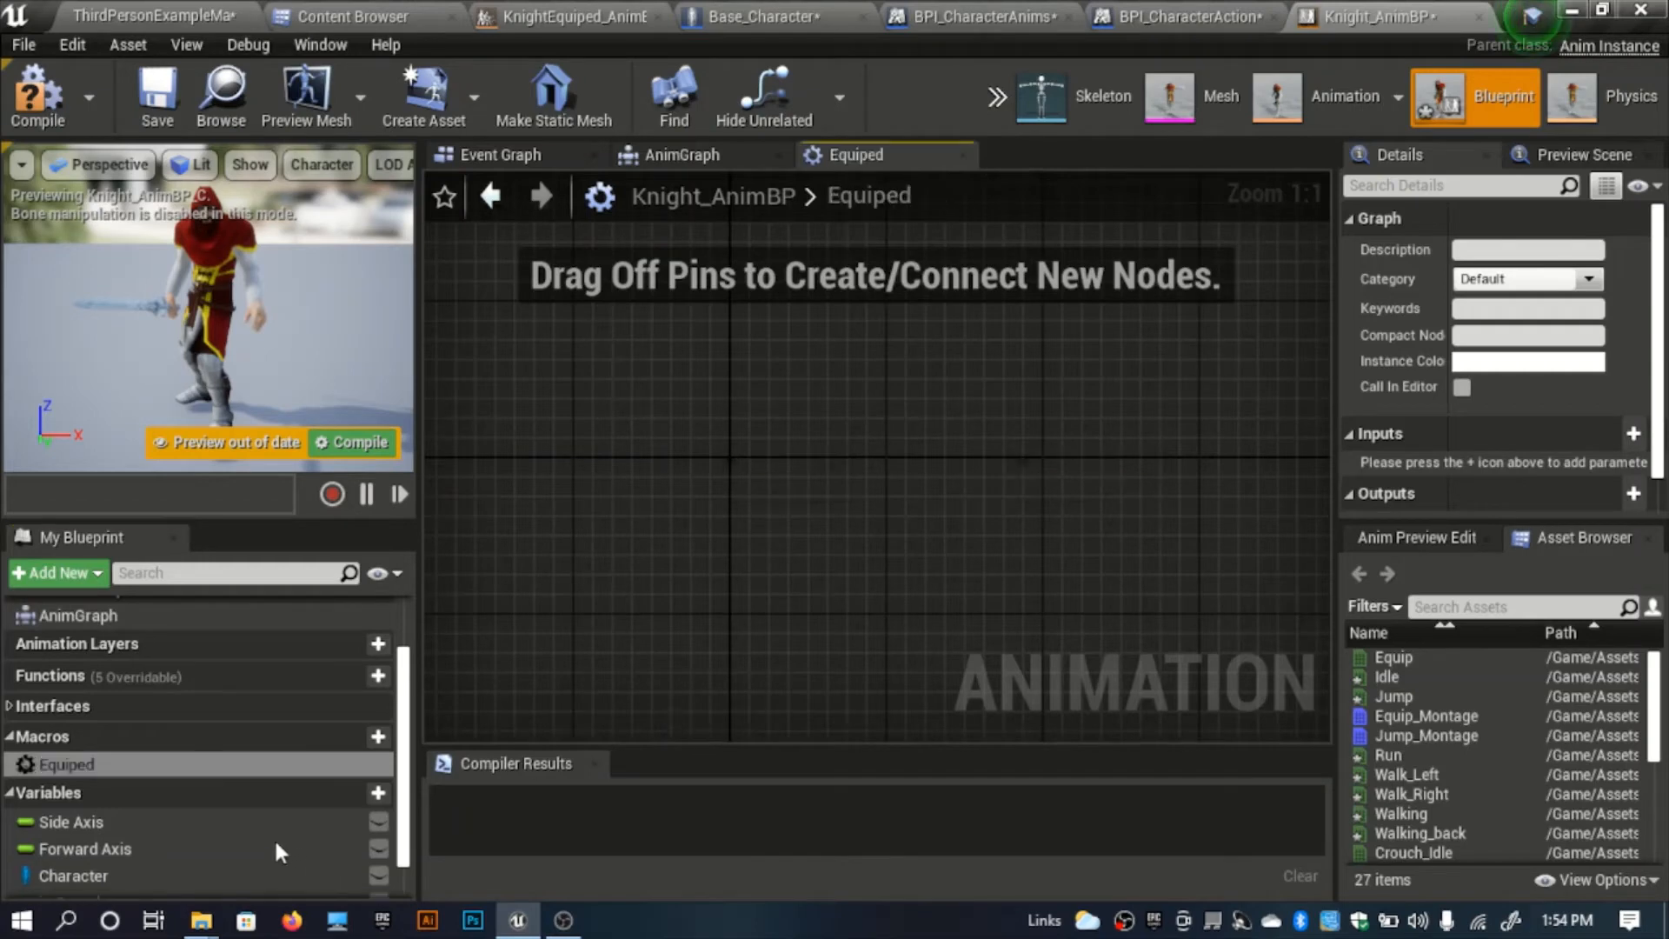
{"action": "left_click", "coordinate": [341, 765]}
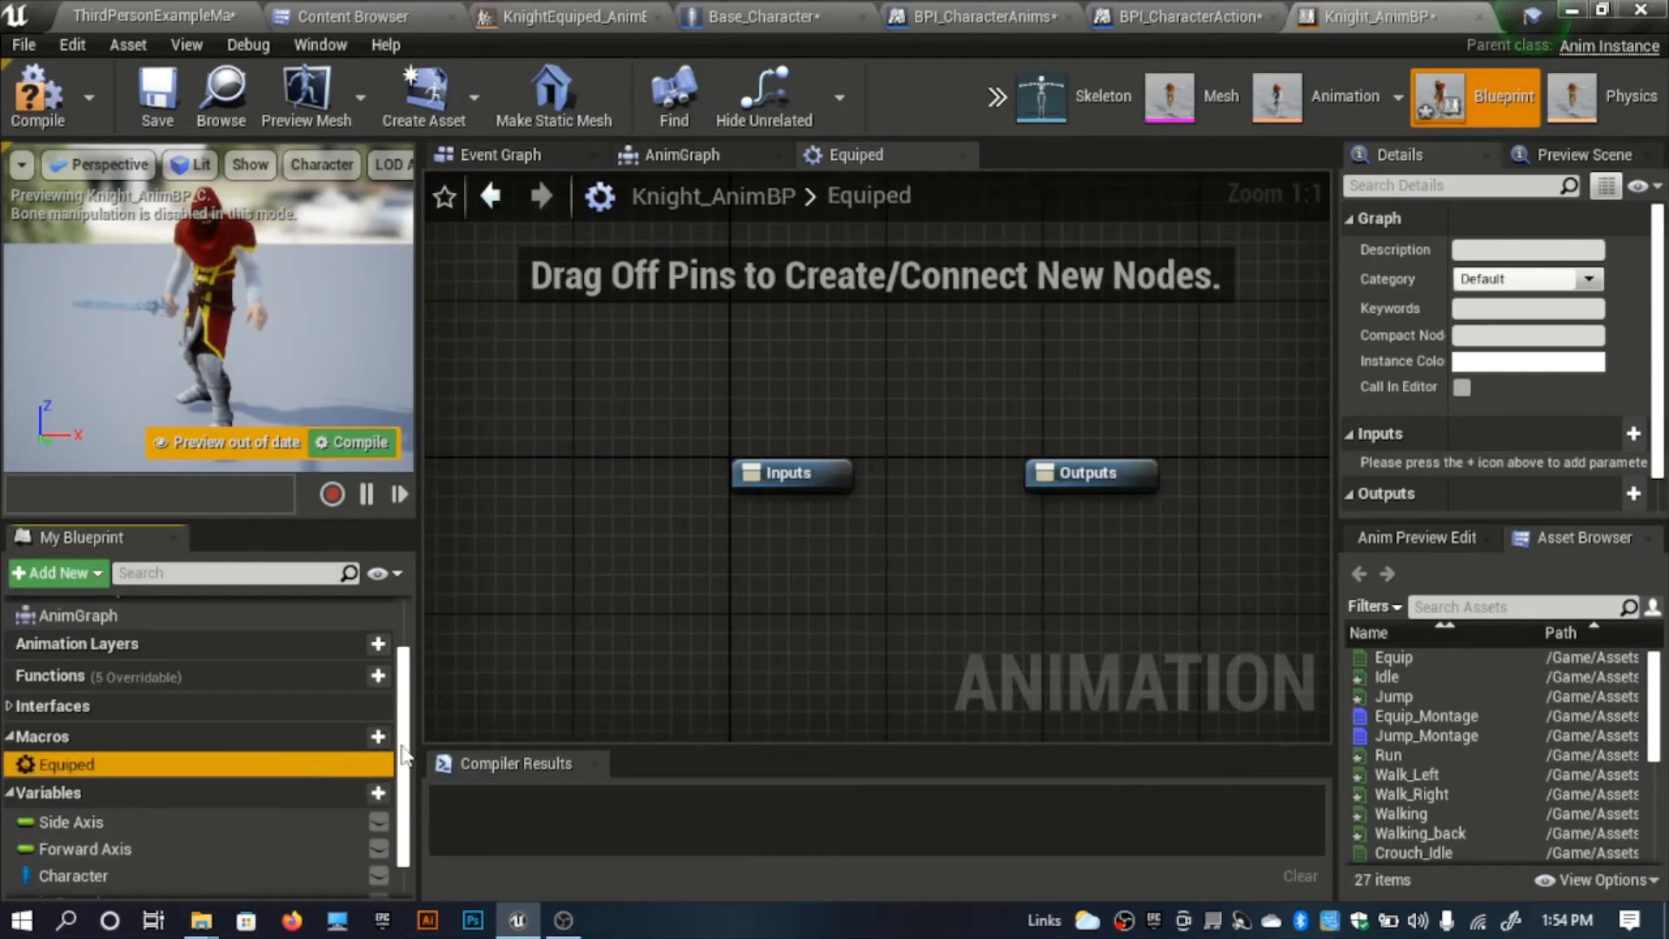
{"action": "key", "text": "Delete"}
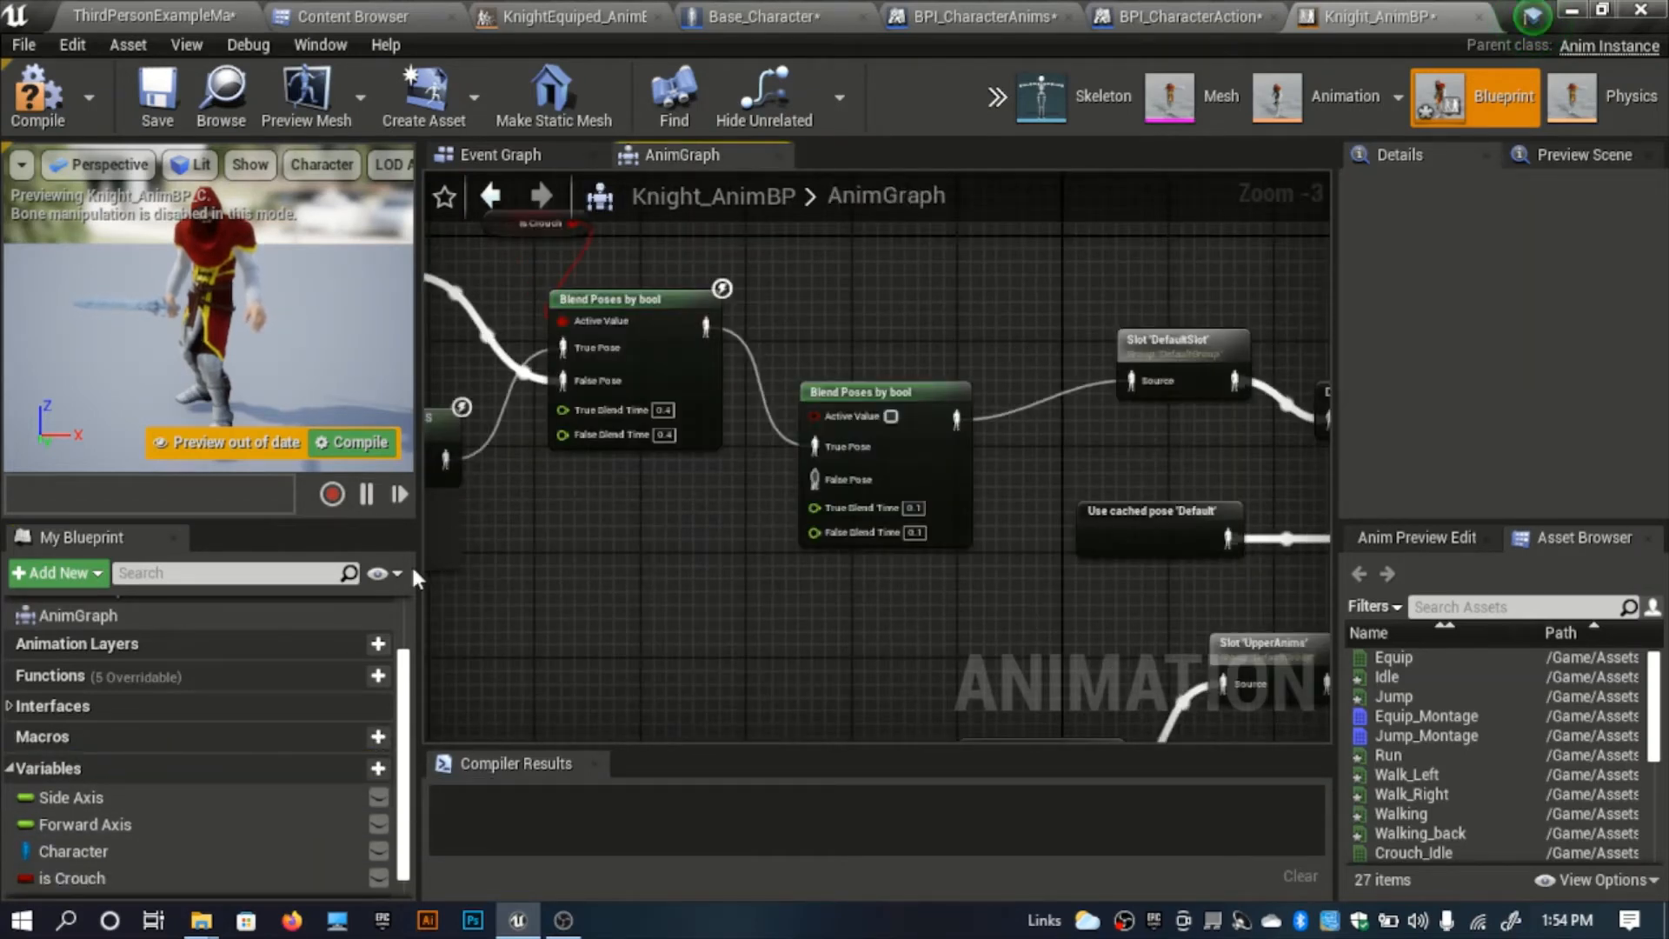
Create a Boolean variable named Equiped? and connect it to the second Blend Poses by bool's Active Value, placing its node above the blends.
{"action": "left_click", "coordinate": [370, 770]}
{"action": "type", "text": "Equiped?"}
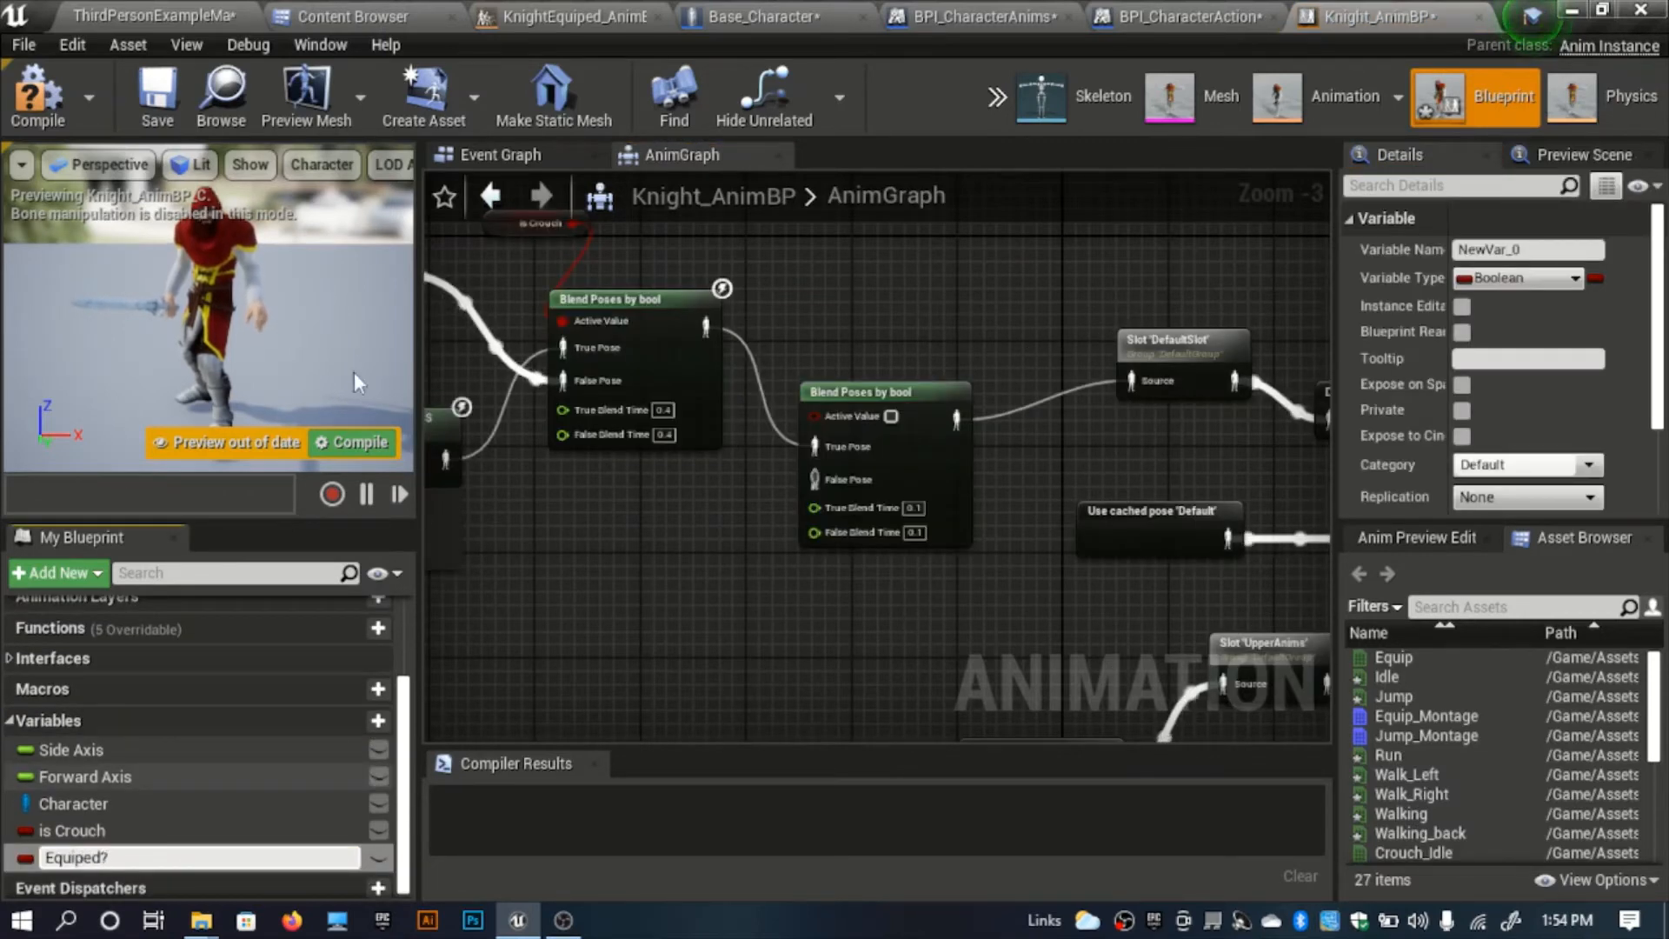
{"action": "key", "text": "Return"}
{"action": "left_click_drag", "start_coordinate": [131, 857], "coordinate": [775, 412]}
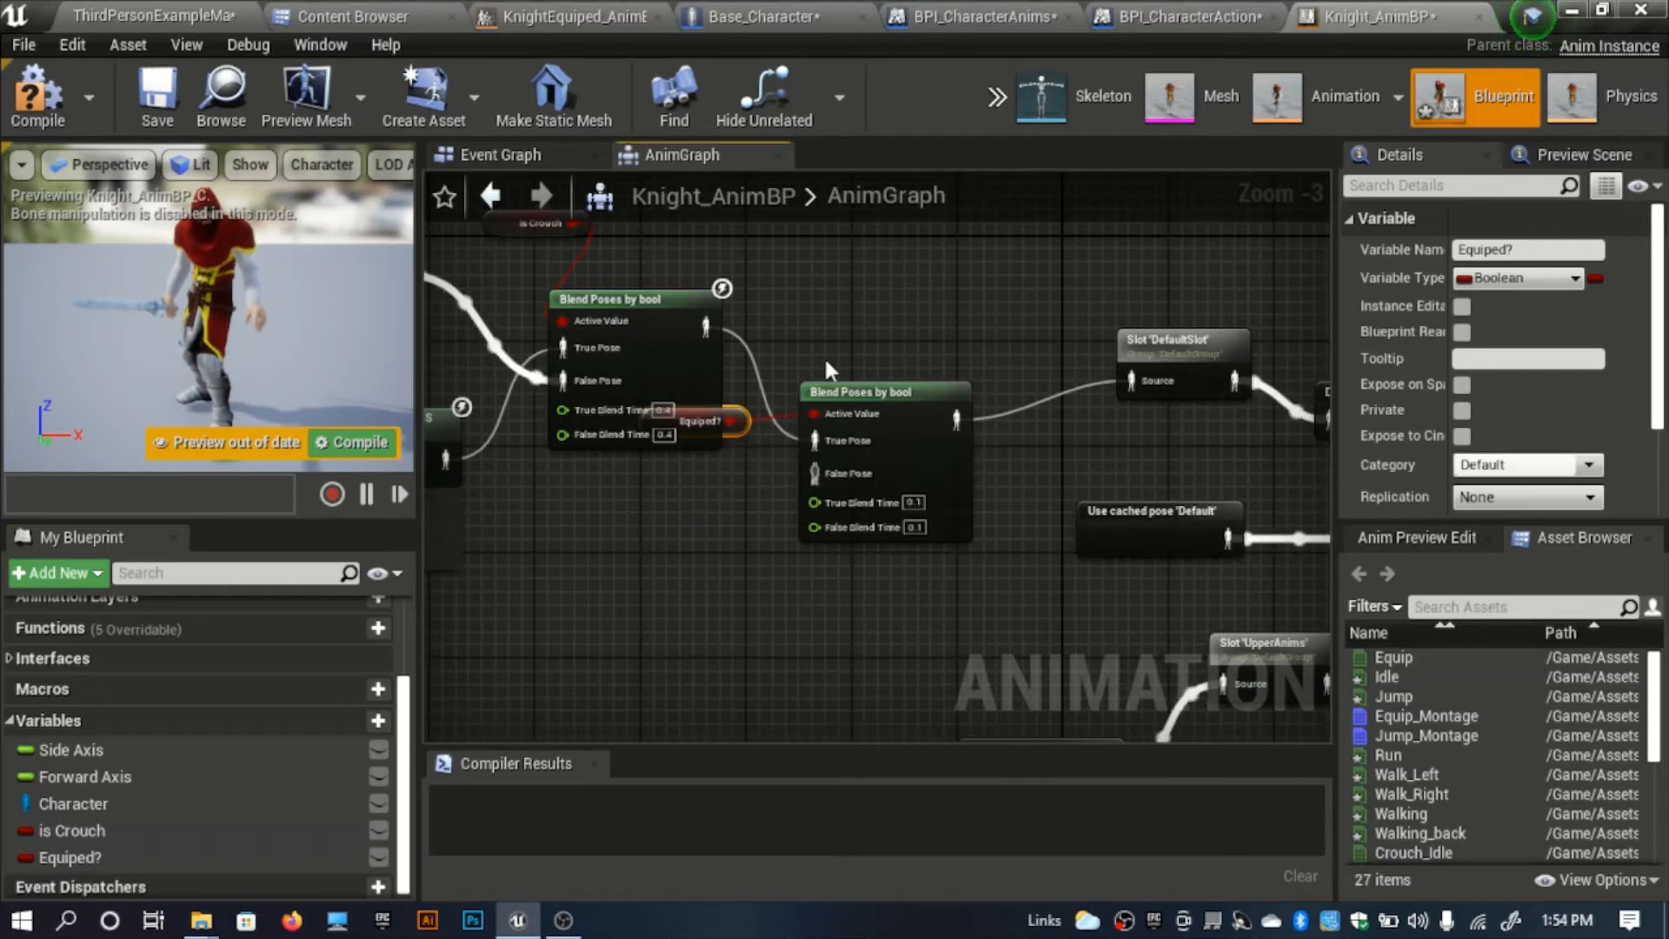
{"action": "left_click_drag", "start_coordinate": [792, 260], "coordinate": [700, 261]}
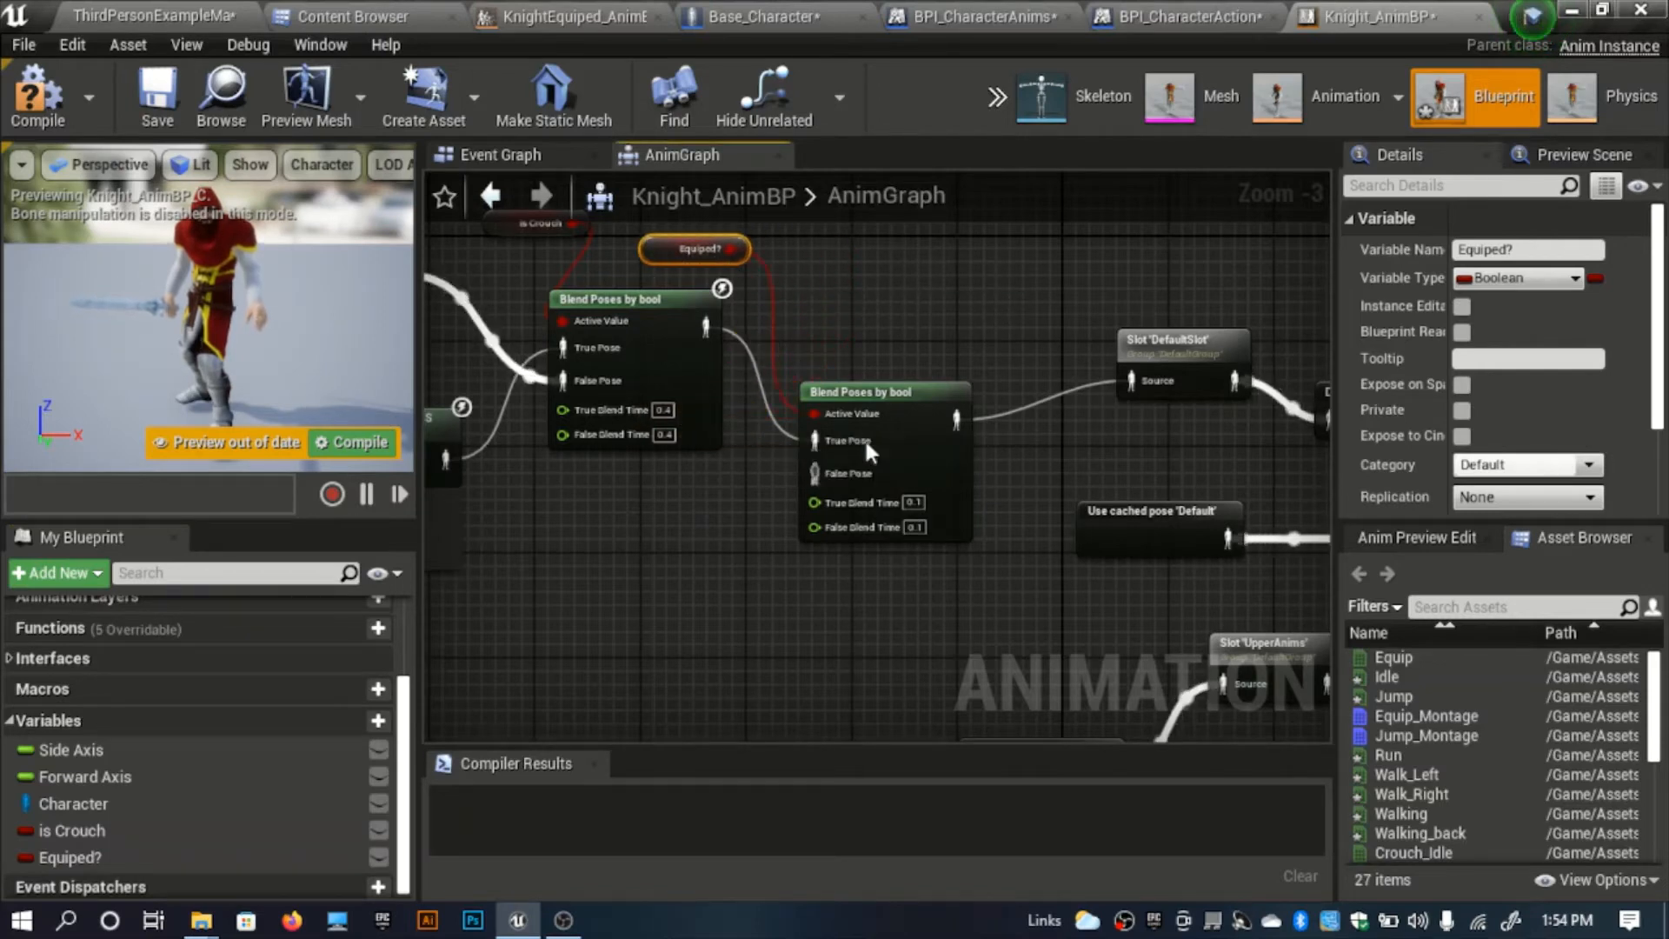
Set the second Blend Poses by bool's True Blend Time and False Blend Time to 0.4.
{"action": "left_click", "coordinate": [916, 502]}
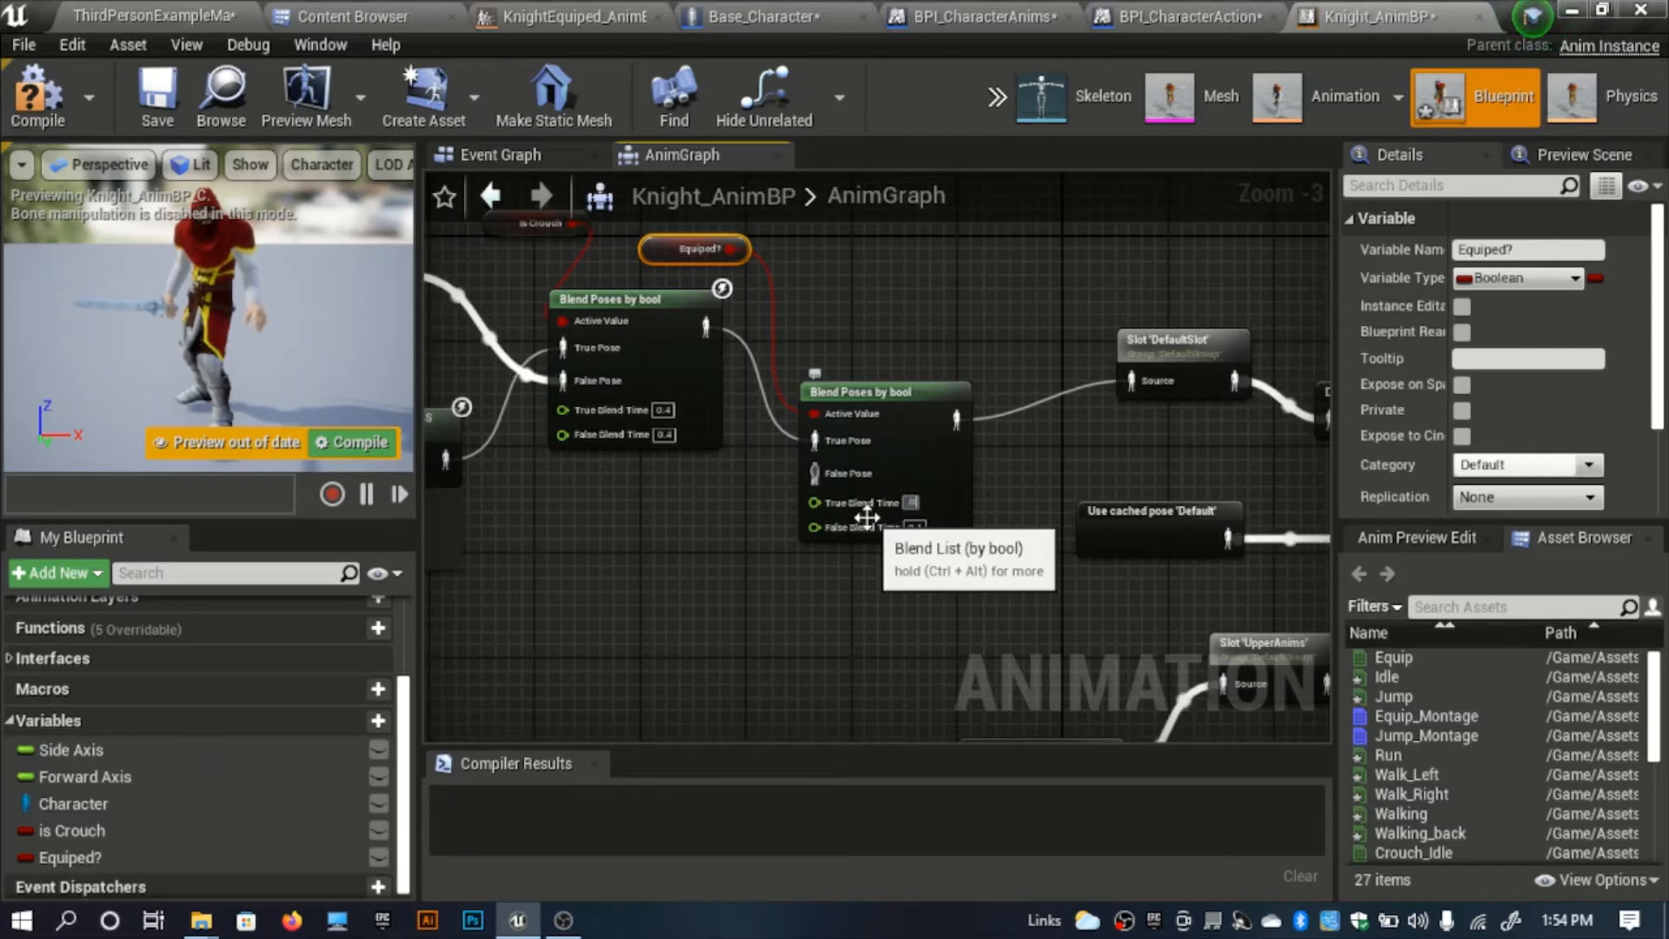
{"action": "type", "text": ".4"}
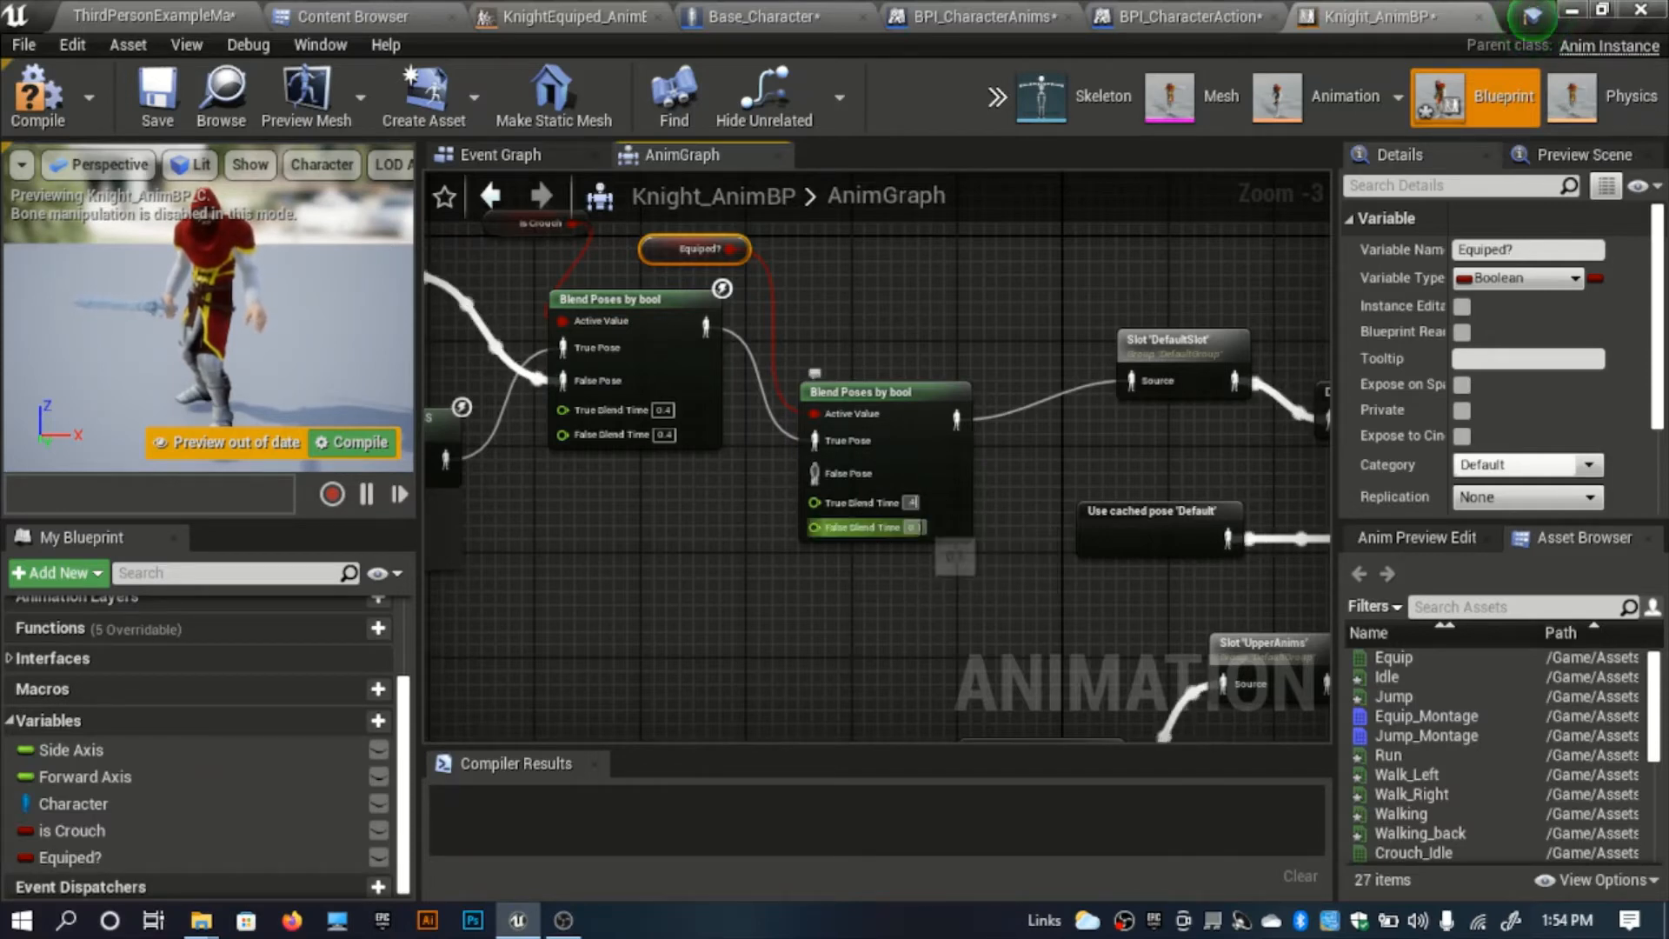
{"action": "key", "text": "Tab"}
{"action": "type", "text": ".4"}
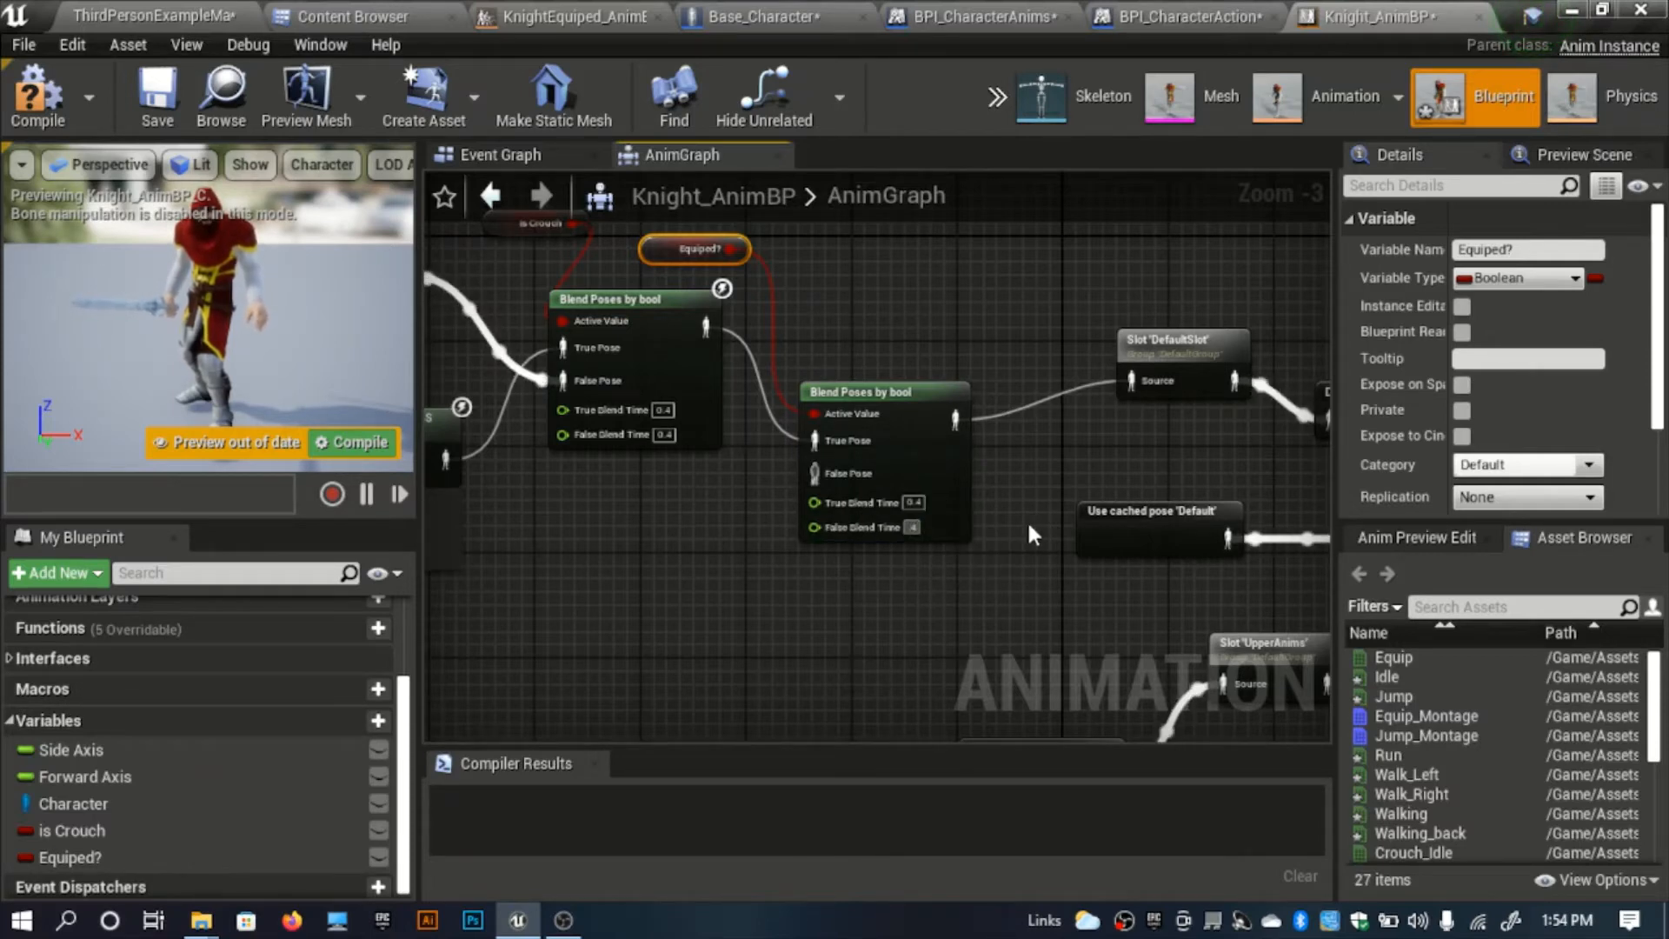
Reconnect the crouch blend's output to the second Blend Poses by bool's False Pose, leaving True Pose free.
{"action": "right_click_drag", "start_coordinate": [821, 436], "coordinate": [958, 437]}
{"action": "left_click_drag", "start_coordinate": [952, 474], "coordinate": [842, 329]}
{"action": "left_click", "coordinate": [941, 577]}
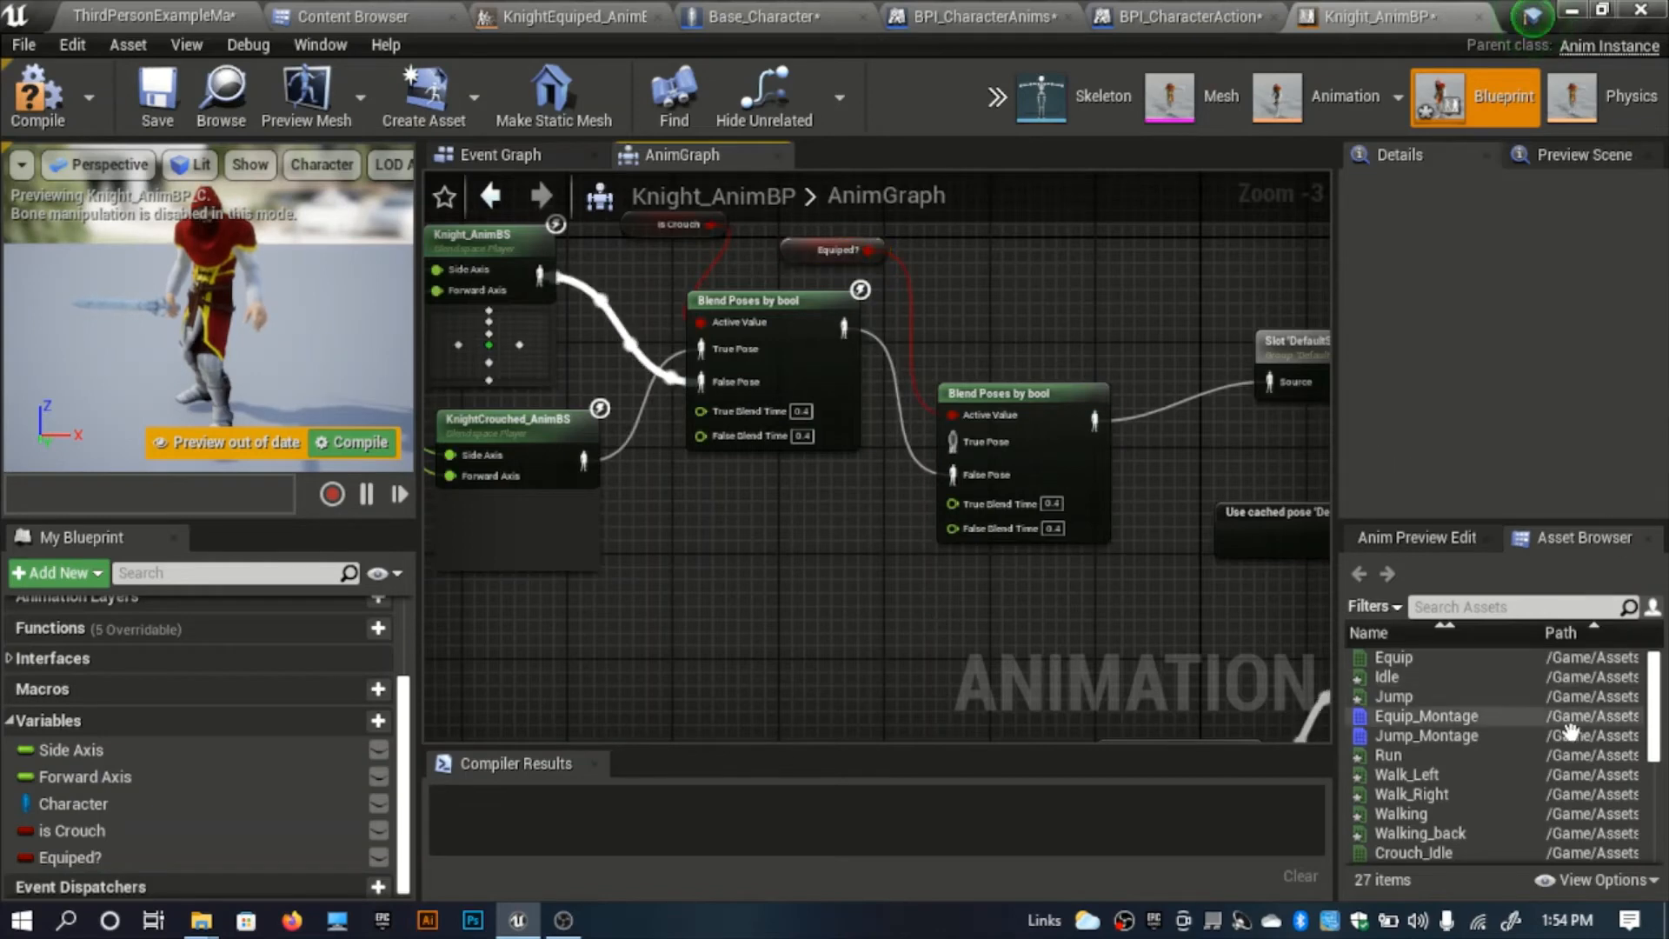
Add the KnightEquiped_AnimBS blend space to the AnimGraph and connect it to the second blend's True Pose.
{"action": "scroll", "coordinate": [1453, 782], "scroll_direction": "down", "scroll_amount": 5}
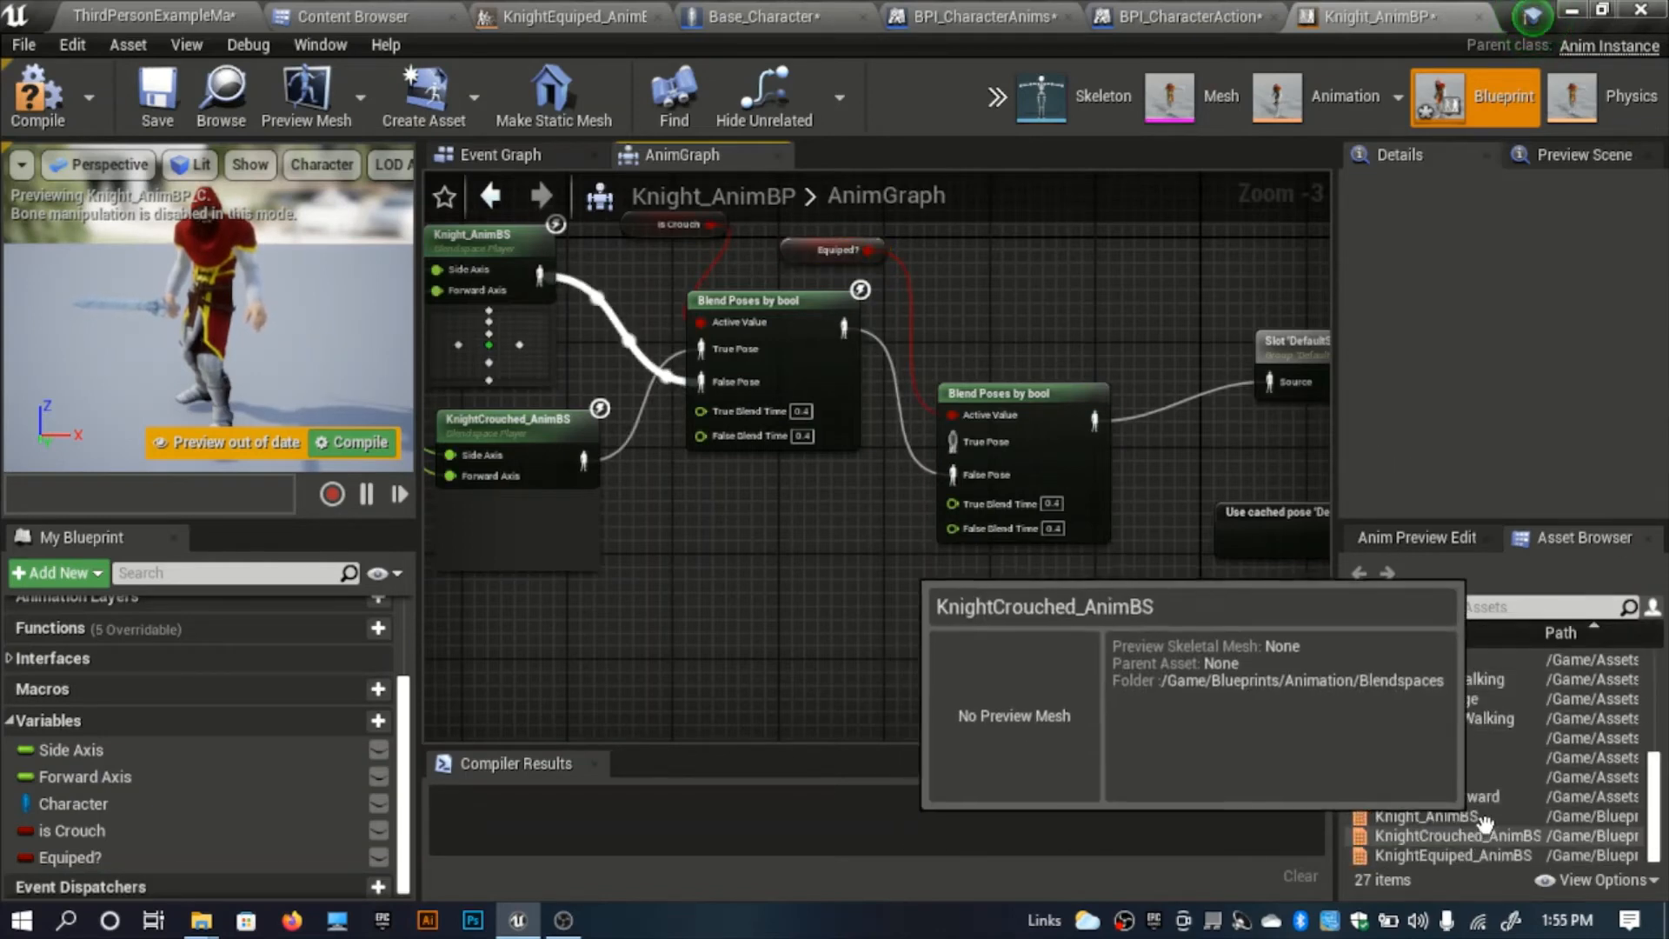
{"action": "left_click_drag", "start_coordinate": [1486, 854], "coordinate": [786, 582]}
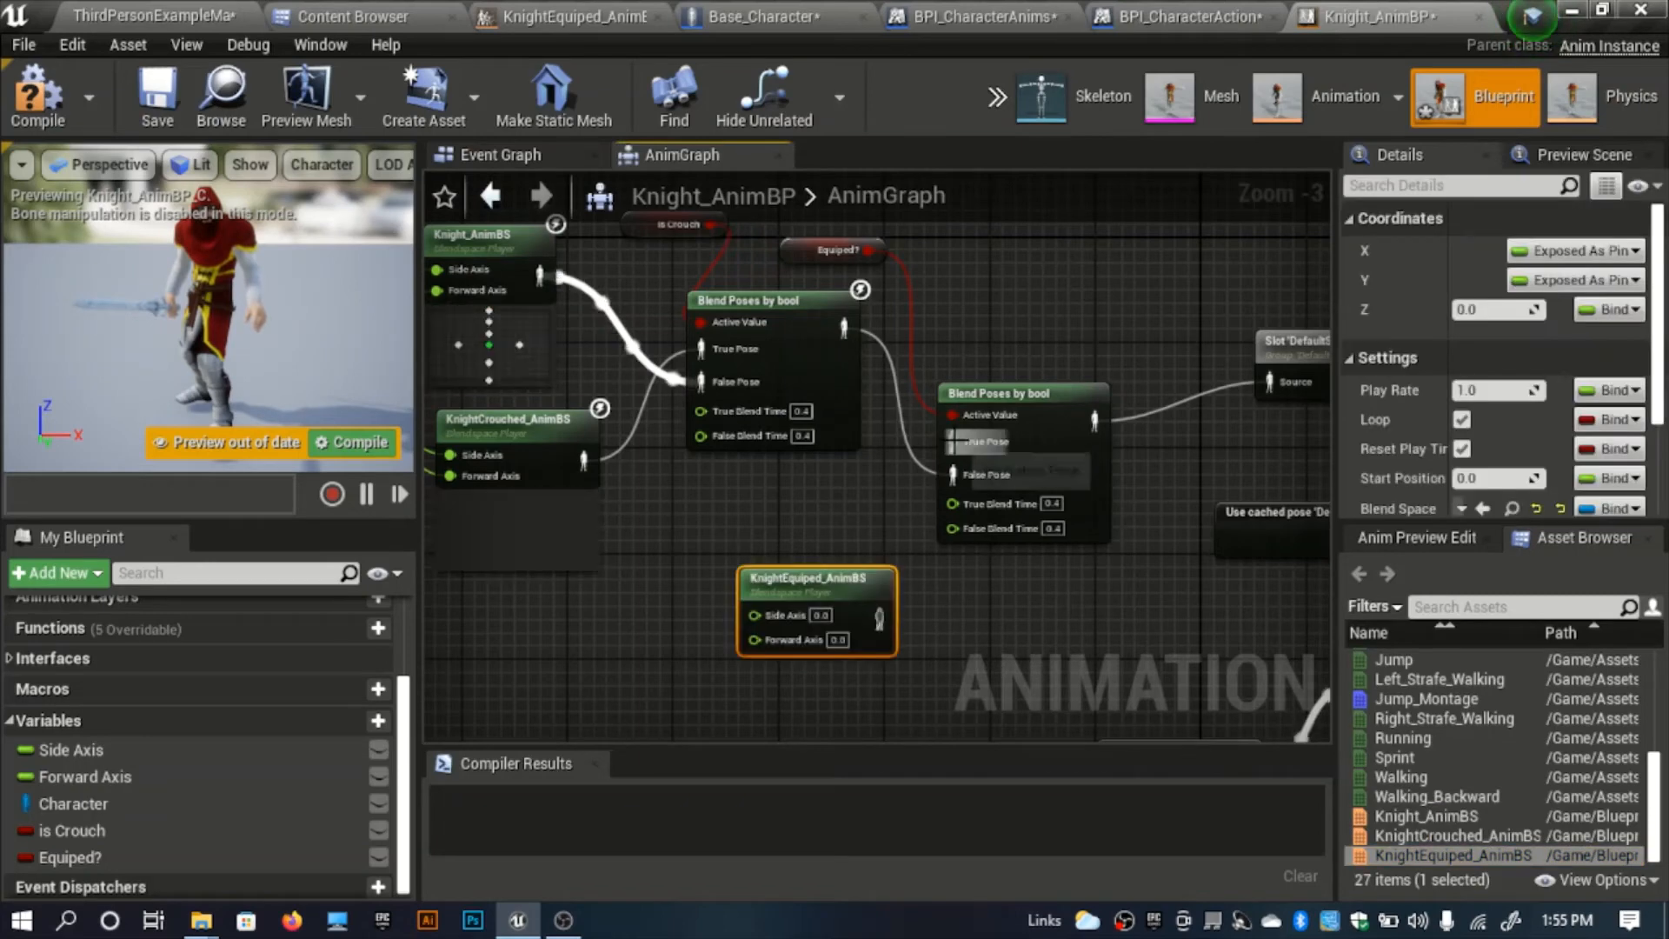
{"action": "left_click_drag", "start_coordinate": [952, 441], "coordinate": [885, 615]}
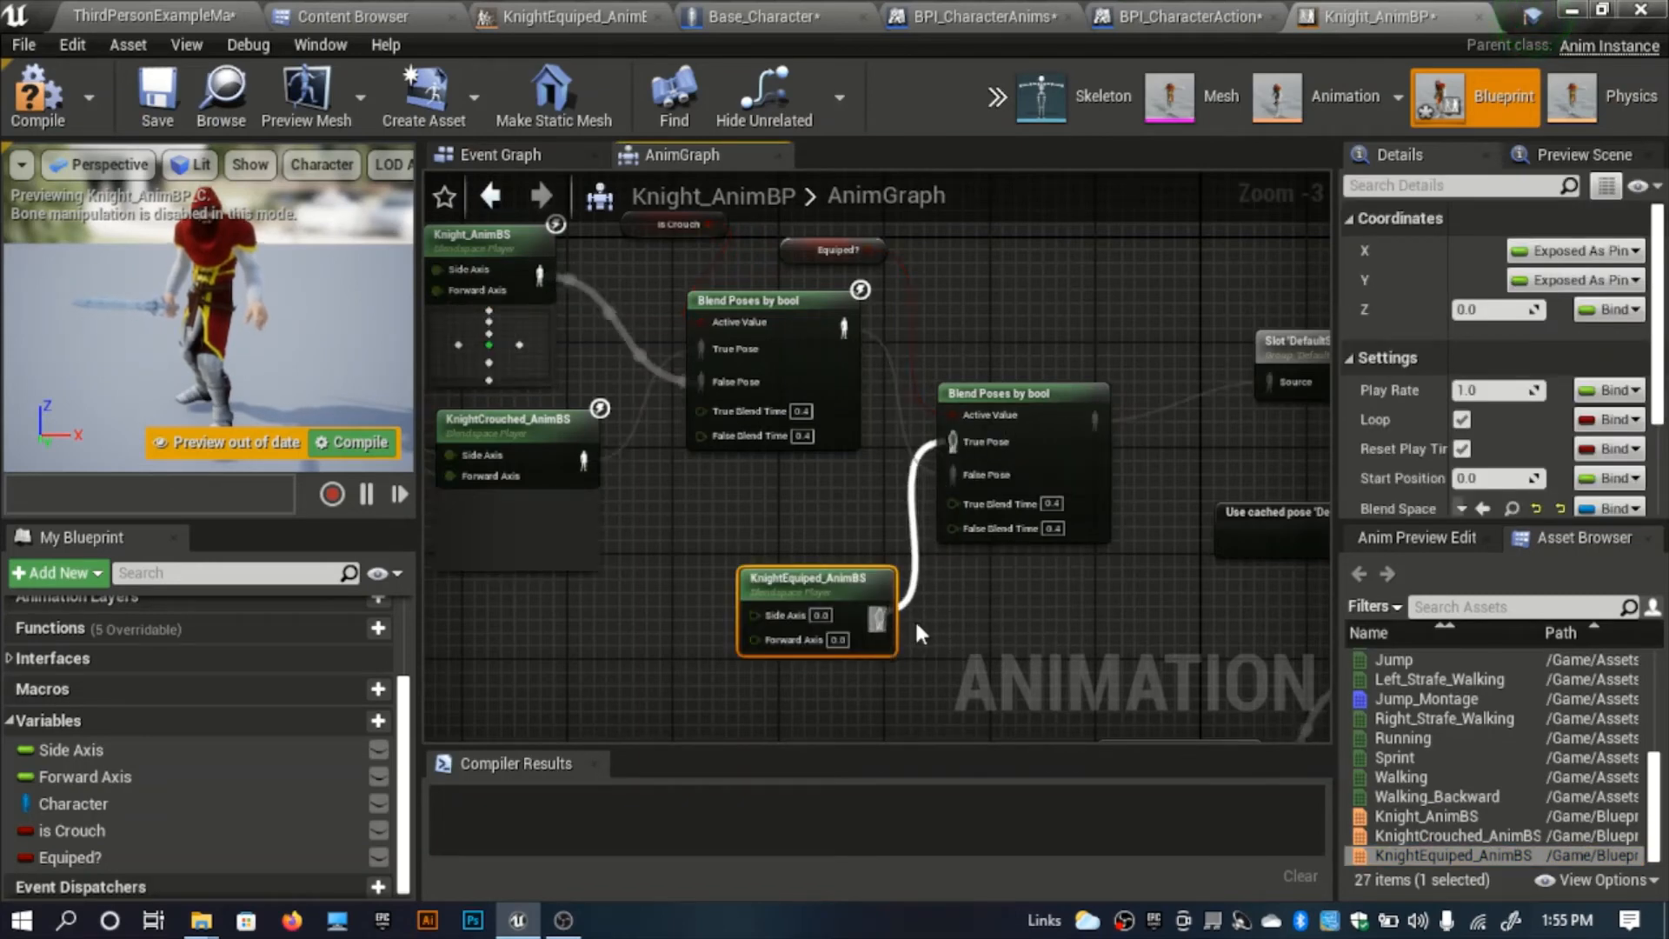
Feed Side Axis and Forward Axis into KnightEquiped_AnimBS, shift the node away from the blend, and compile Knight_AnimBP.
{"action": "right_click_drag", "start_coordinate": [913, 623], "coordinate": [1046, 635]}
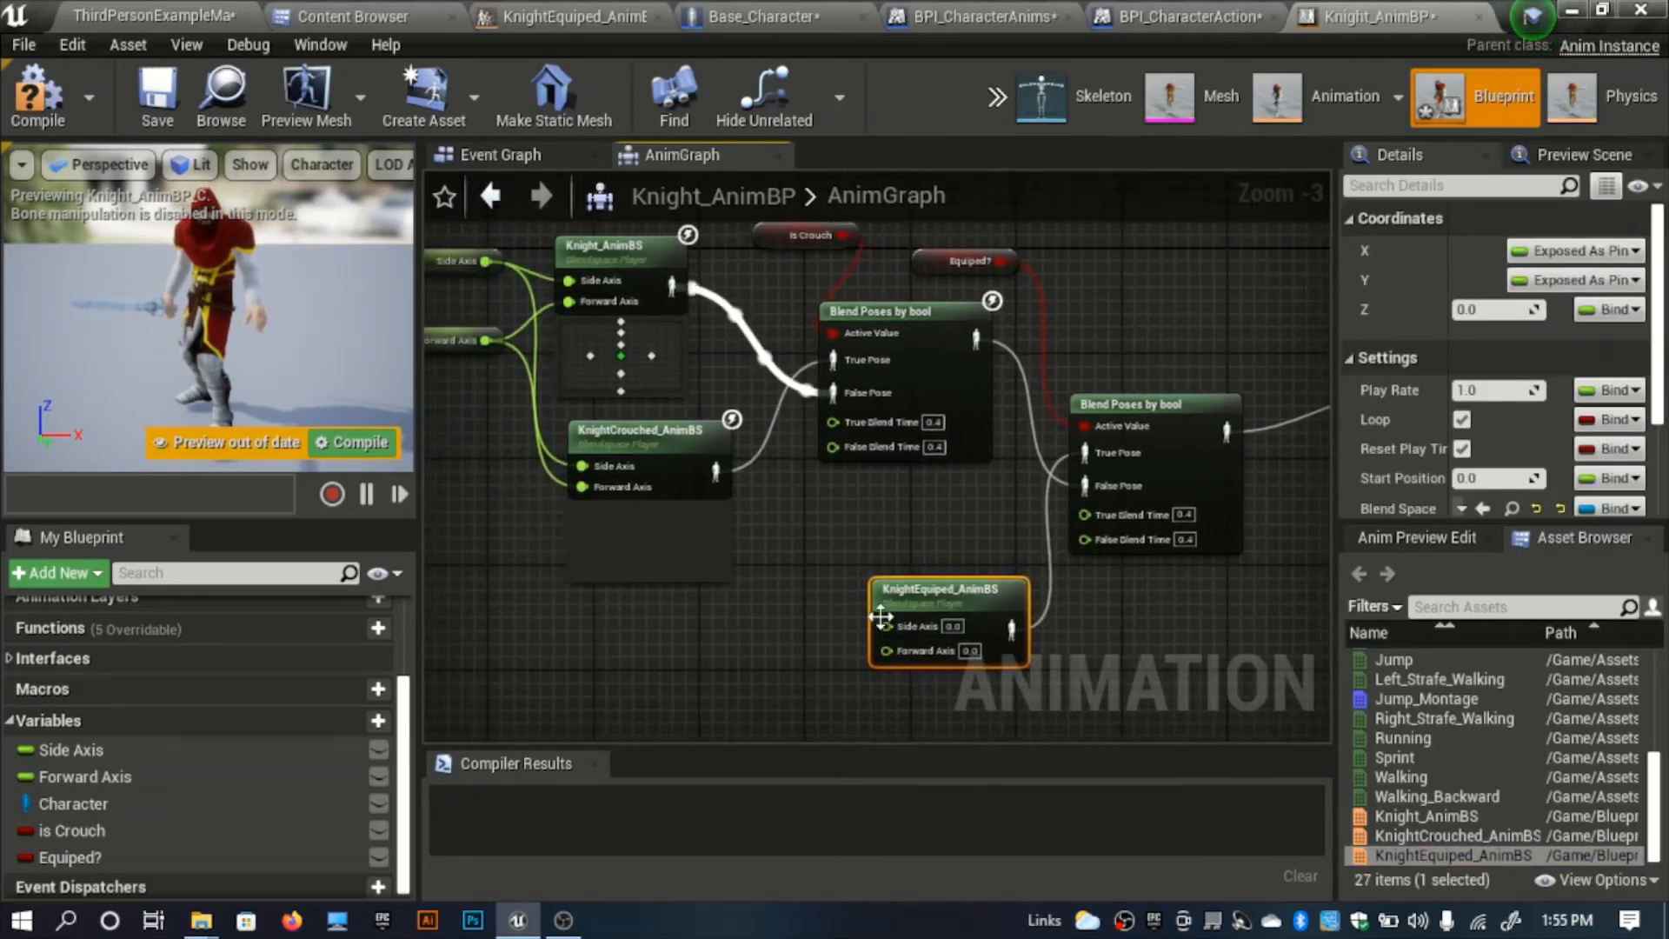
{"action": "left_click_drag", "start_coordinate": [883, 619], "coordinate": [481, 263]}
{"action": "left_click_drag", "start_coordinate": [486, 340], "coordinate": [933, 651]}
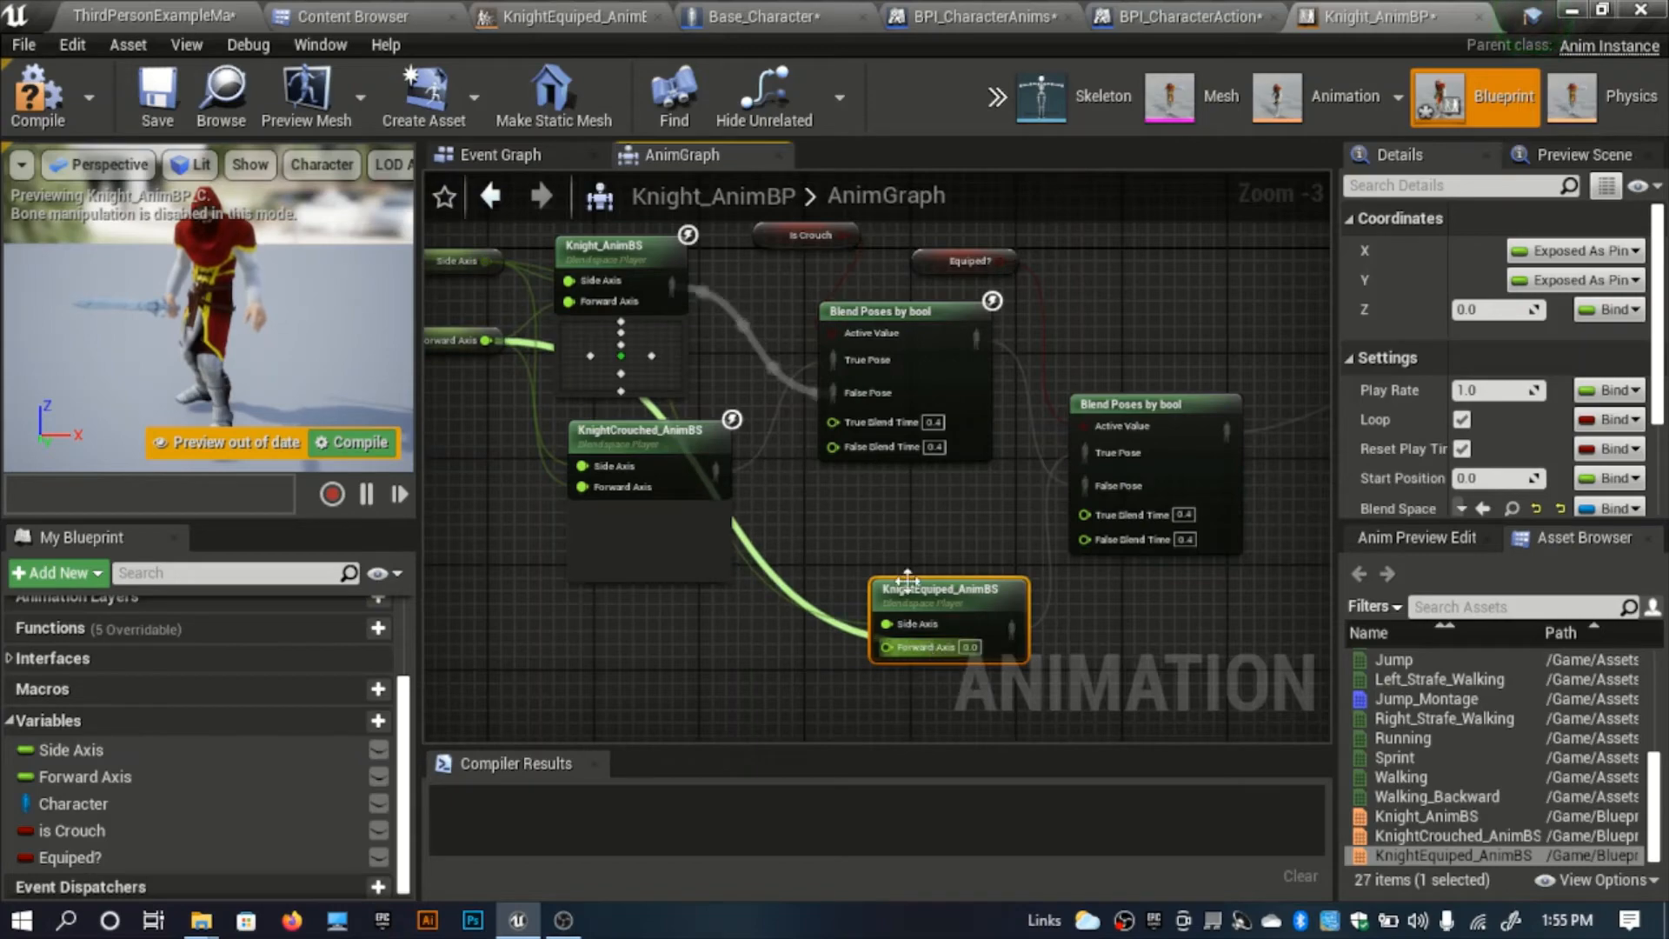
{"action": "right_click_drag", "start_coordinate": [984, 536], "coordinate": [656, 503]}
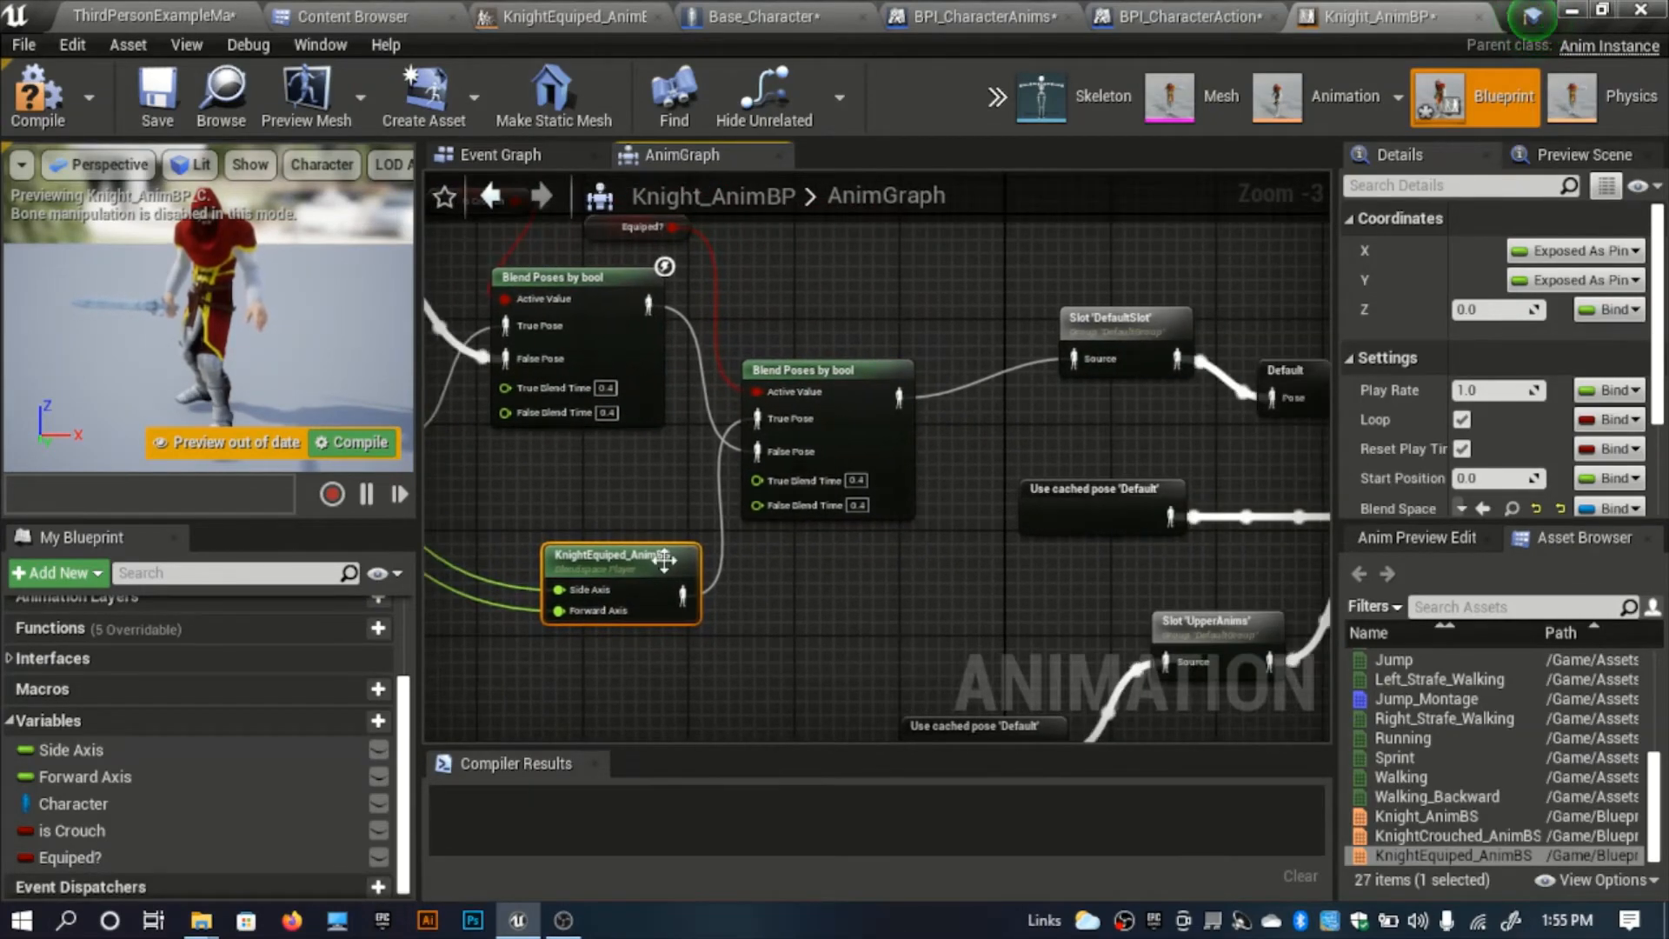
{"action": "left_click_drag", "start_coordinate": [606, 565], "coordinate": [566, 565]}
{"action": "right_click_drag", "start_coordinate": [696, 528], "coordinate": [777, 603]}
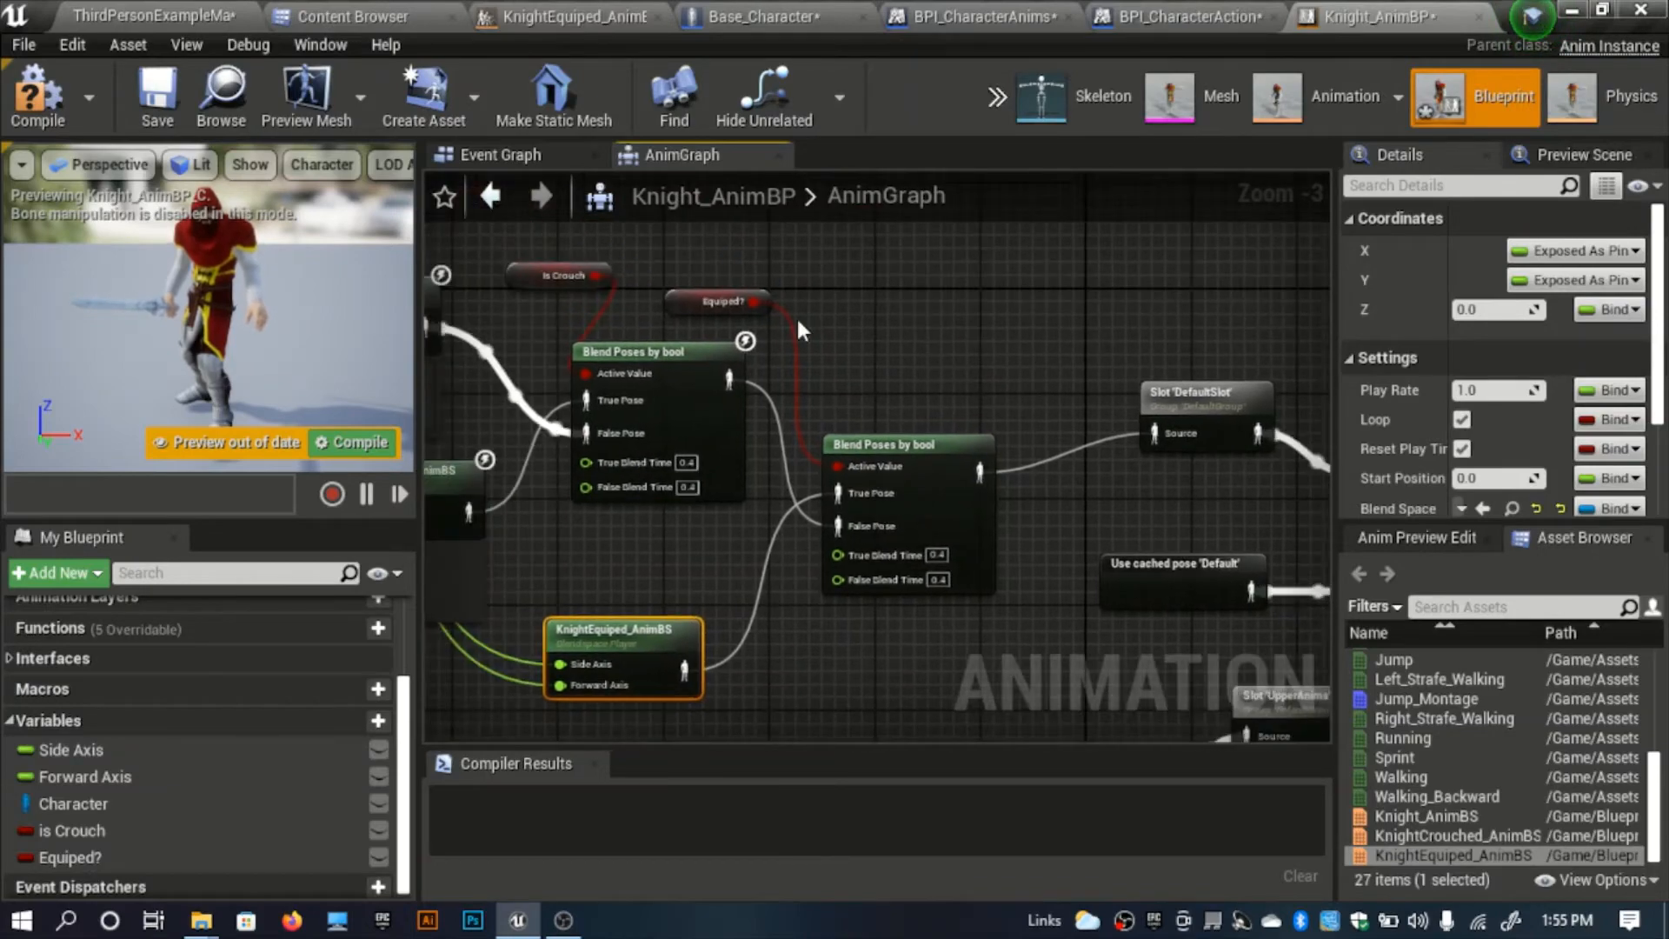
{"action": "key", "text": "F7"}
Add the BPI_CharacterAnims Event Equip to Knight_AnimBP's Event Graph near Event Crouch.
{"action": "left_click", "coordinate": [499, 157]}
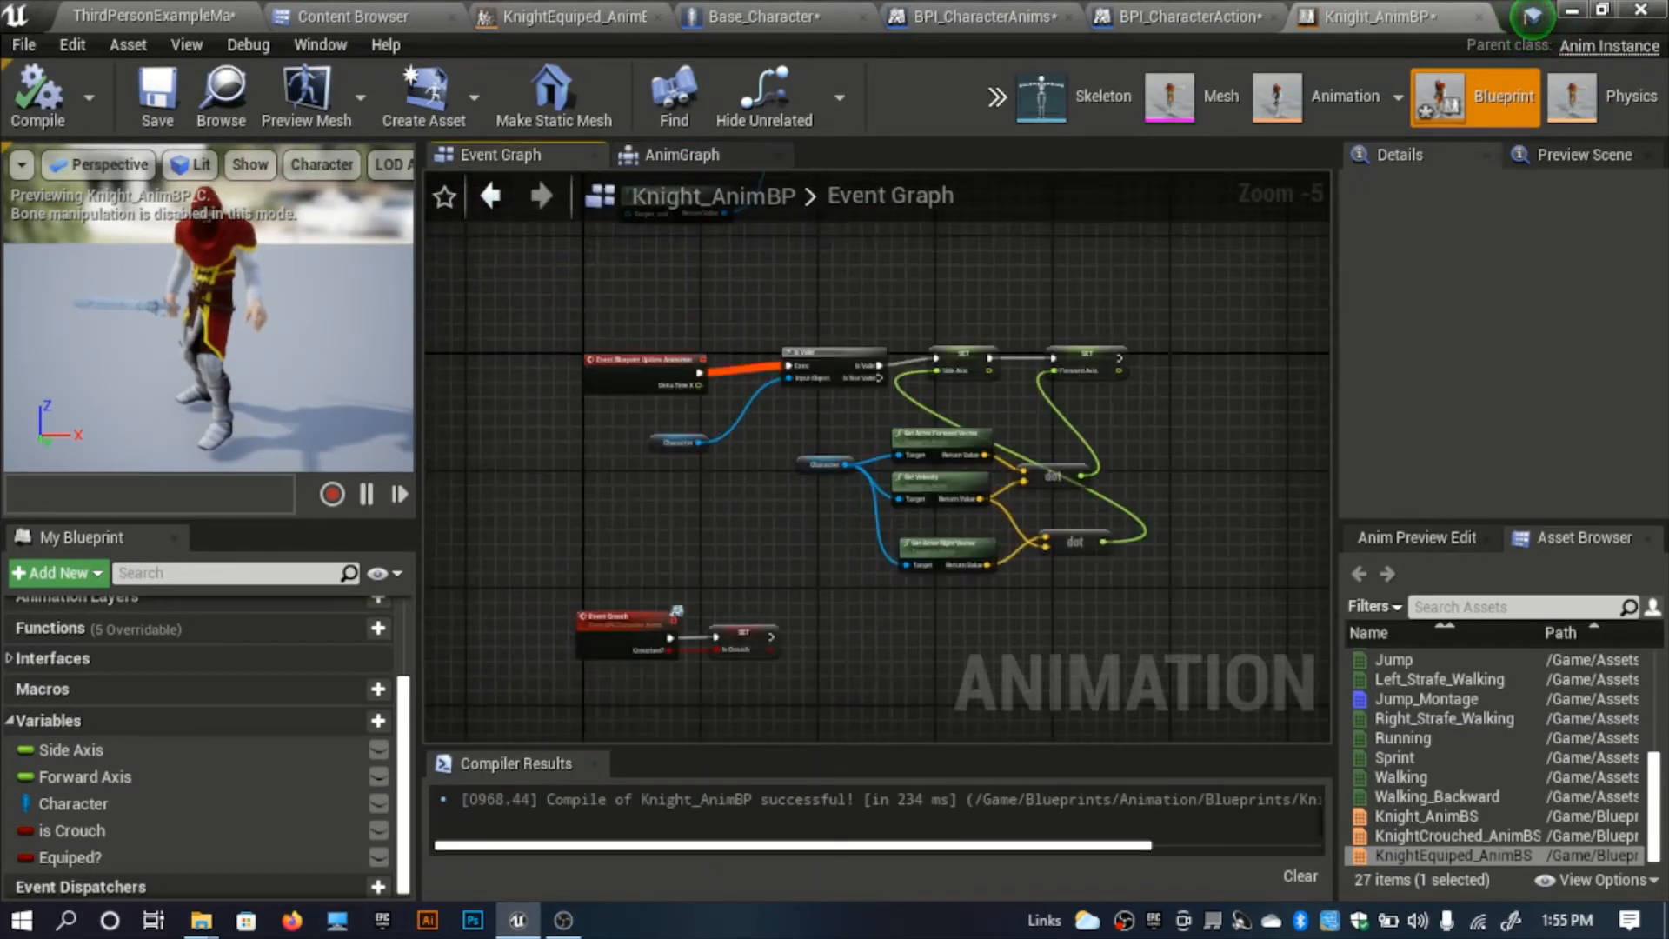
{"action": "scroll", "coordinate": [698, 512], "scroll_direction": "up", "scroll_amount": 3}
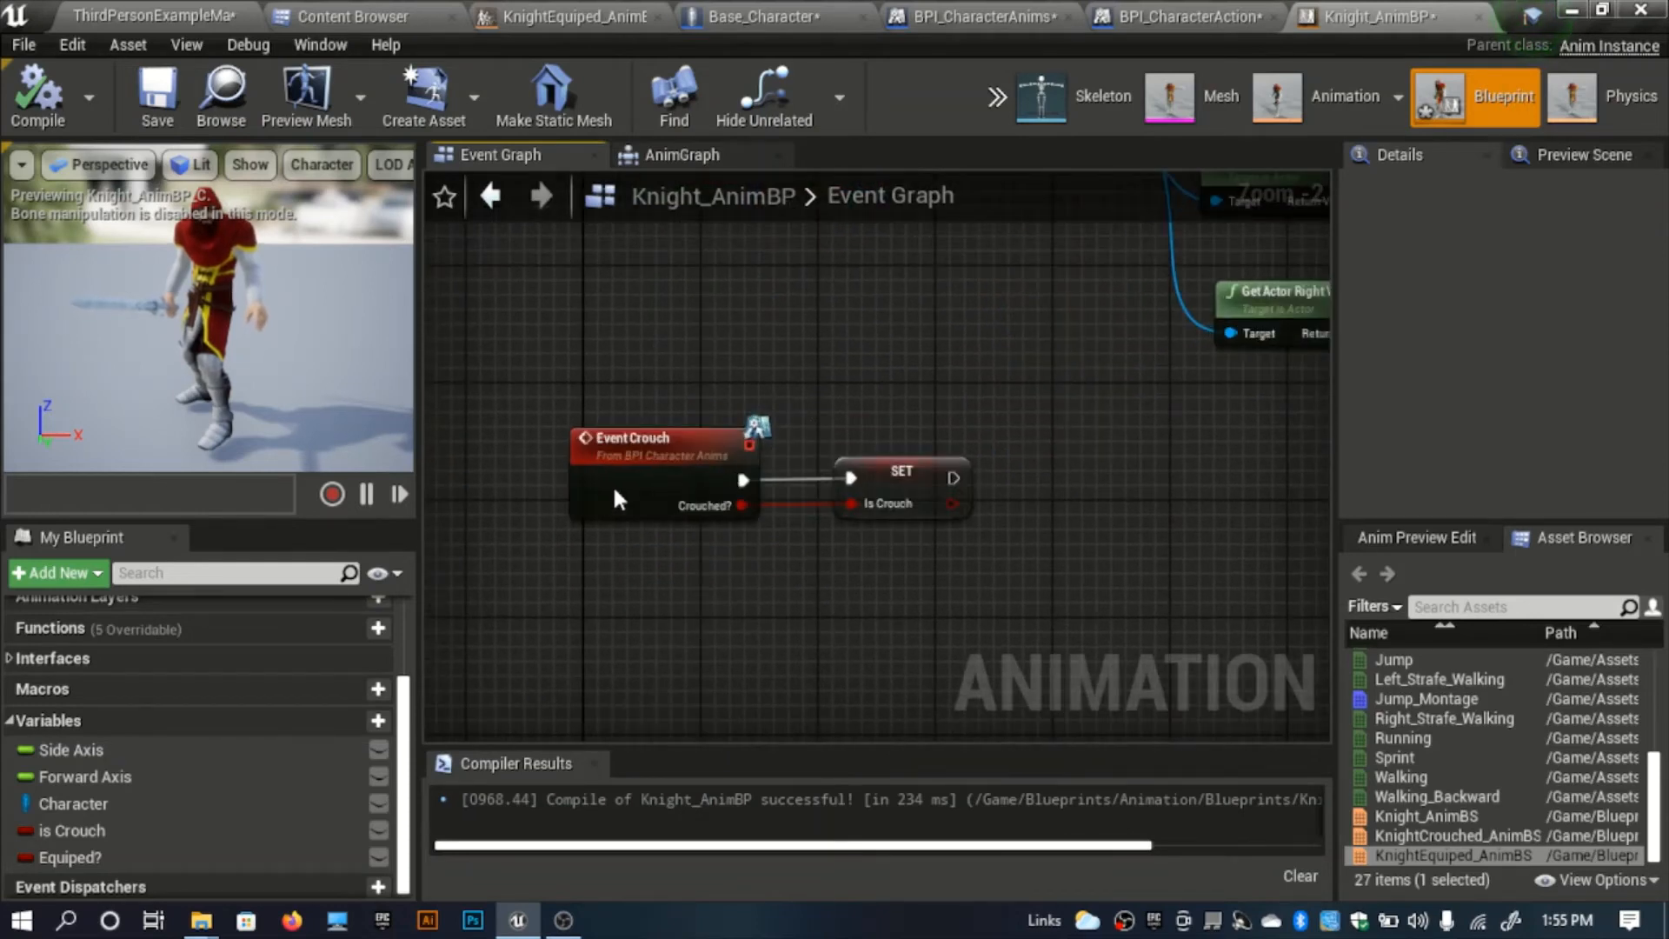
{"action": "right_click", "coordinate": [614, 492]}
{"action": "type", "text": "event"}
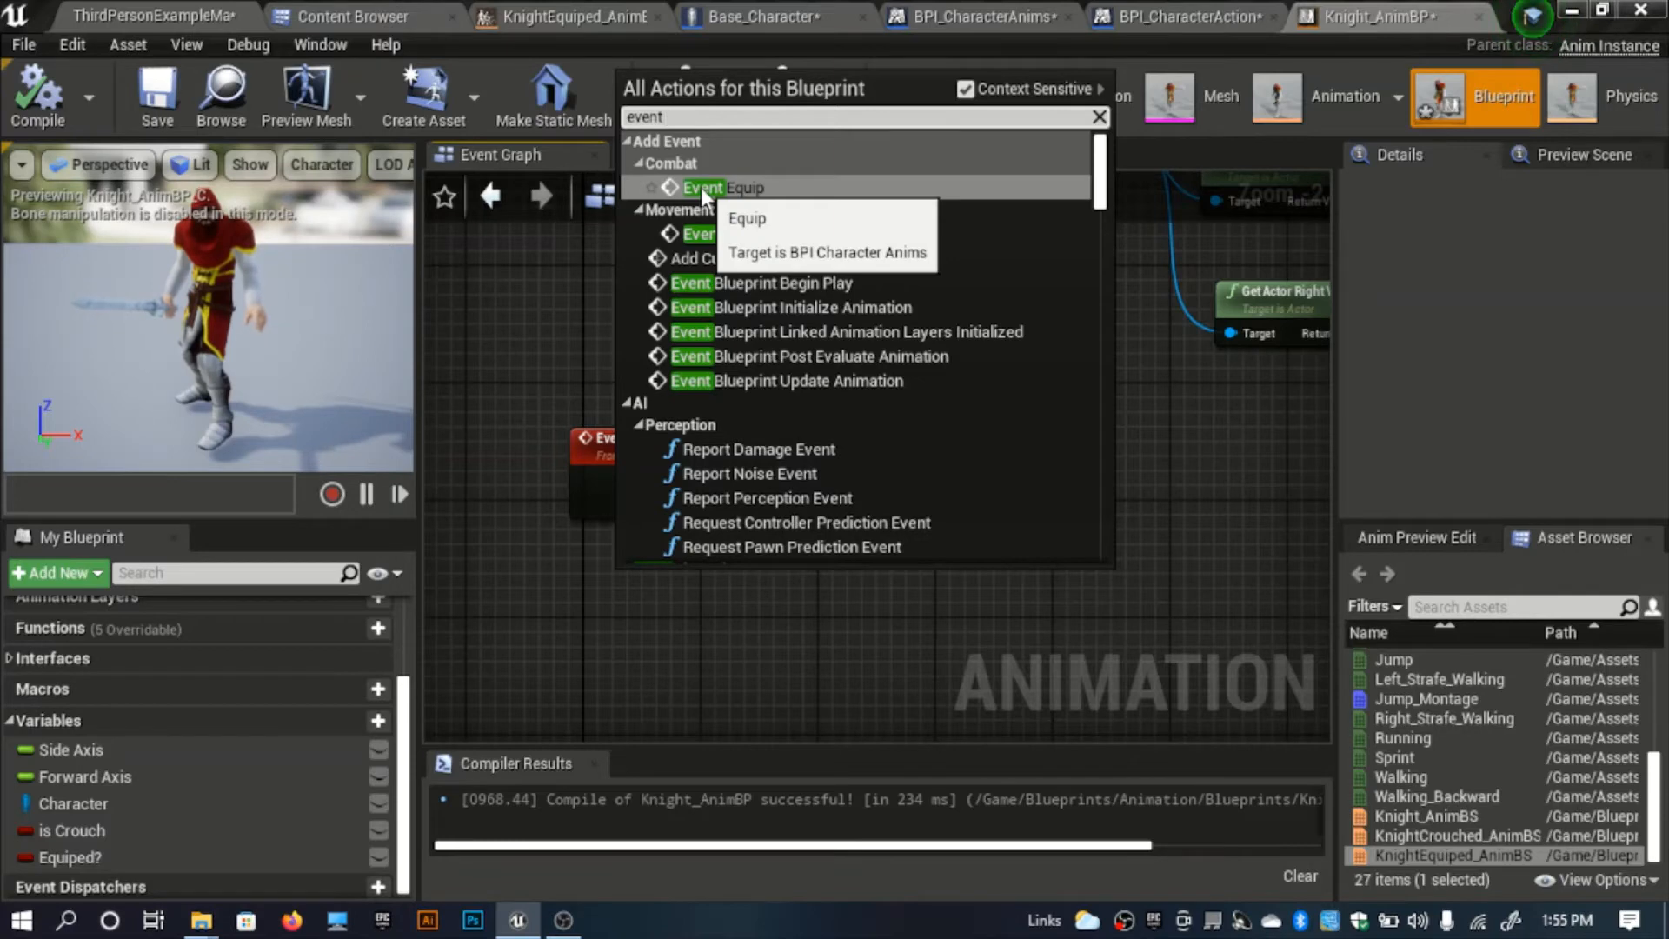
{"action": "key", "text": "Escape"}
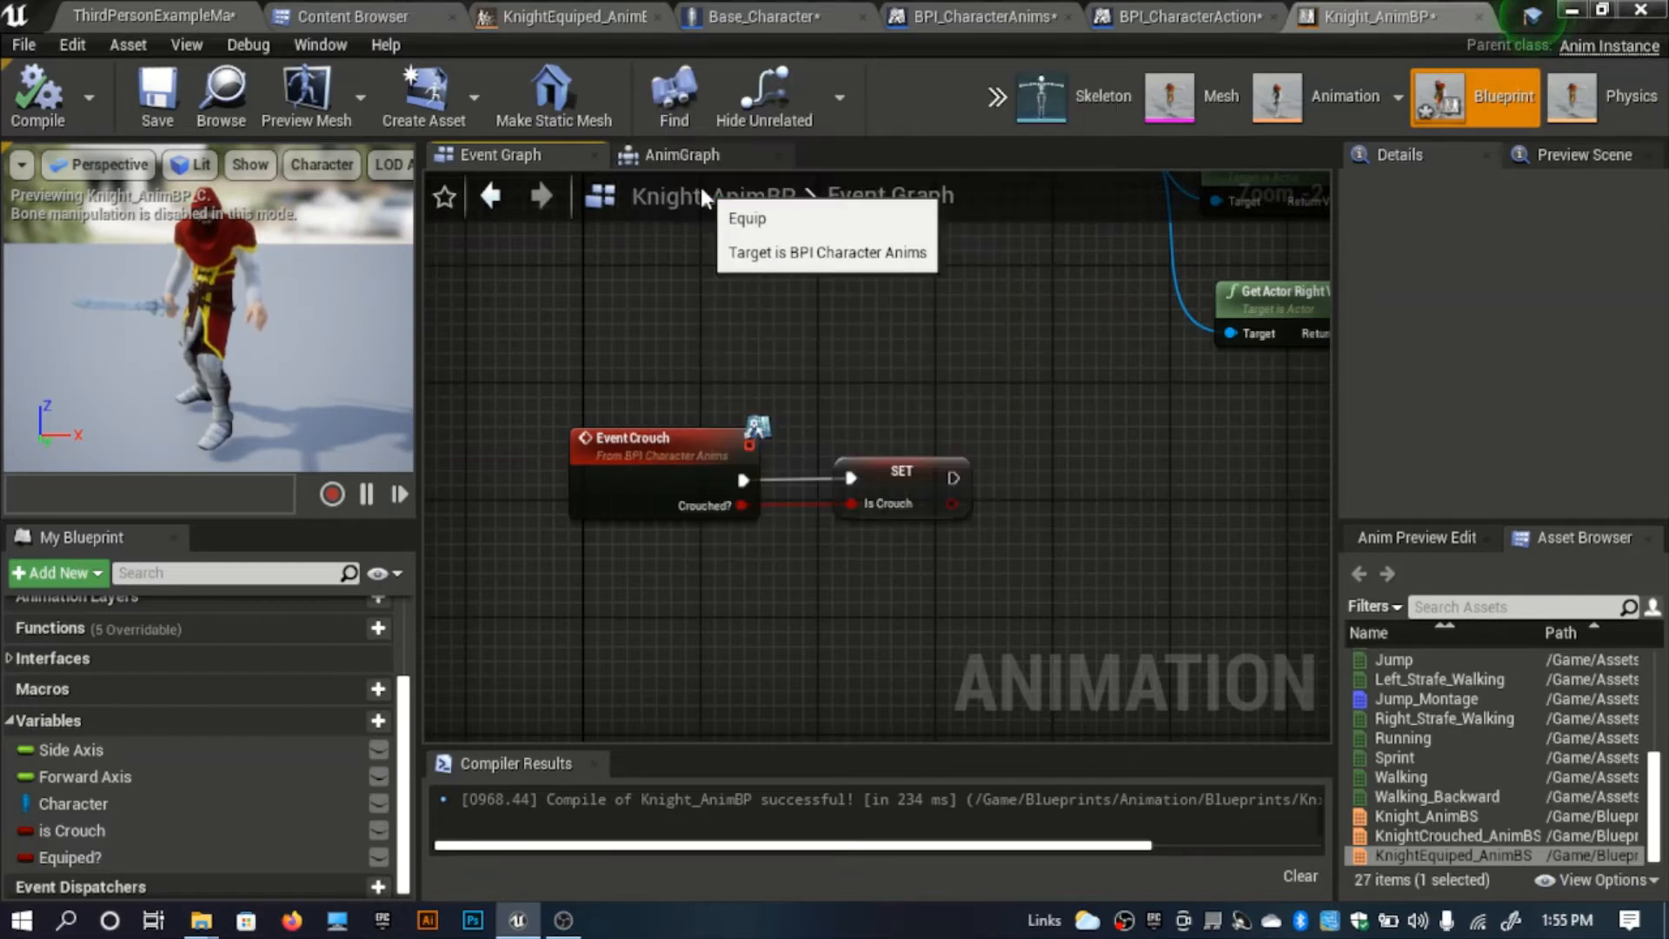
{"action": "left_click", "coordinate": [1008, 16]}
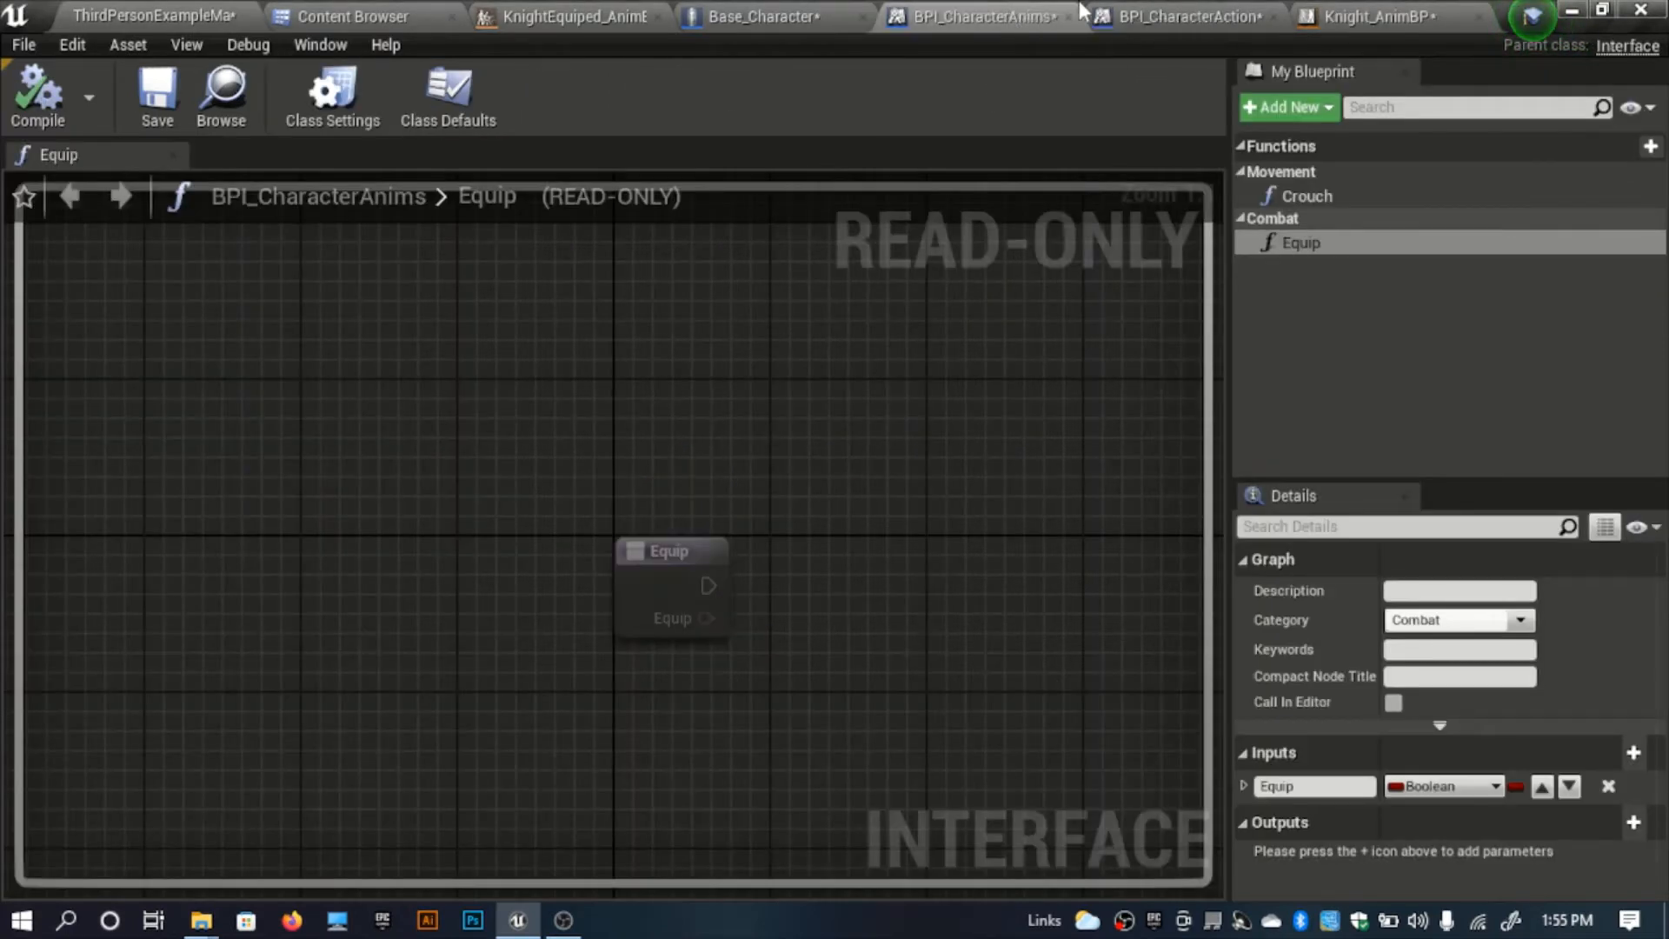
{"action": "left_click", "coordinate": [1382, 19]}
{"action": "right_click_drag", "start_coordinate": [723, 682], "coordinate": [883, 554]}
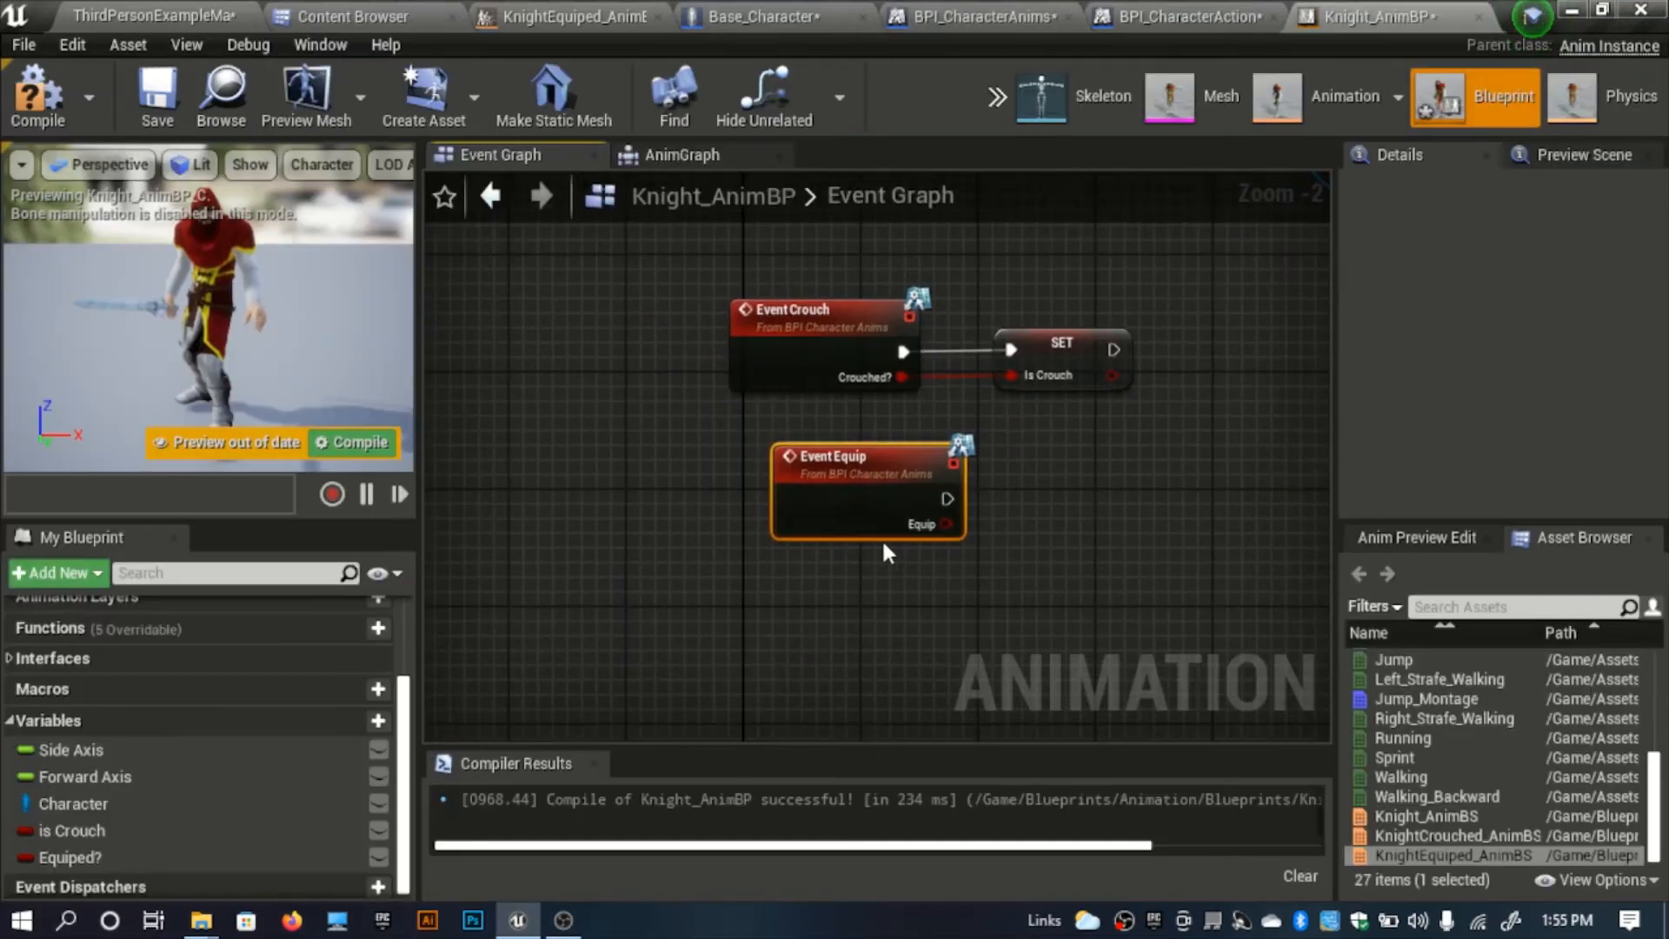
Align Event Equip below Event Crouch and attach a SET Equiped? node driven by the event's Equip value.
{"action": "left_click_drag", "start_coordinate": [861, 480], "coordinate": [801, 539]}
{"action": "left_click_drag", "start_coordinate": [69, 857], "coordinate": [892, 561]}
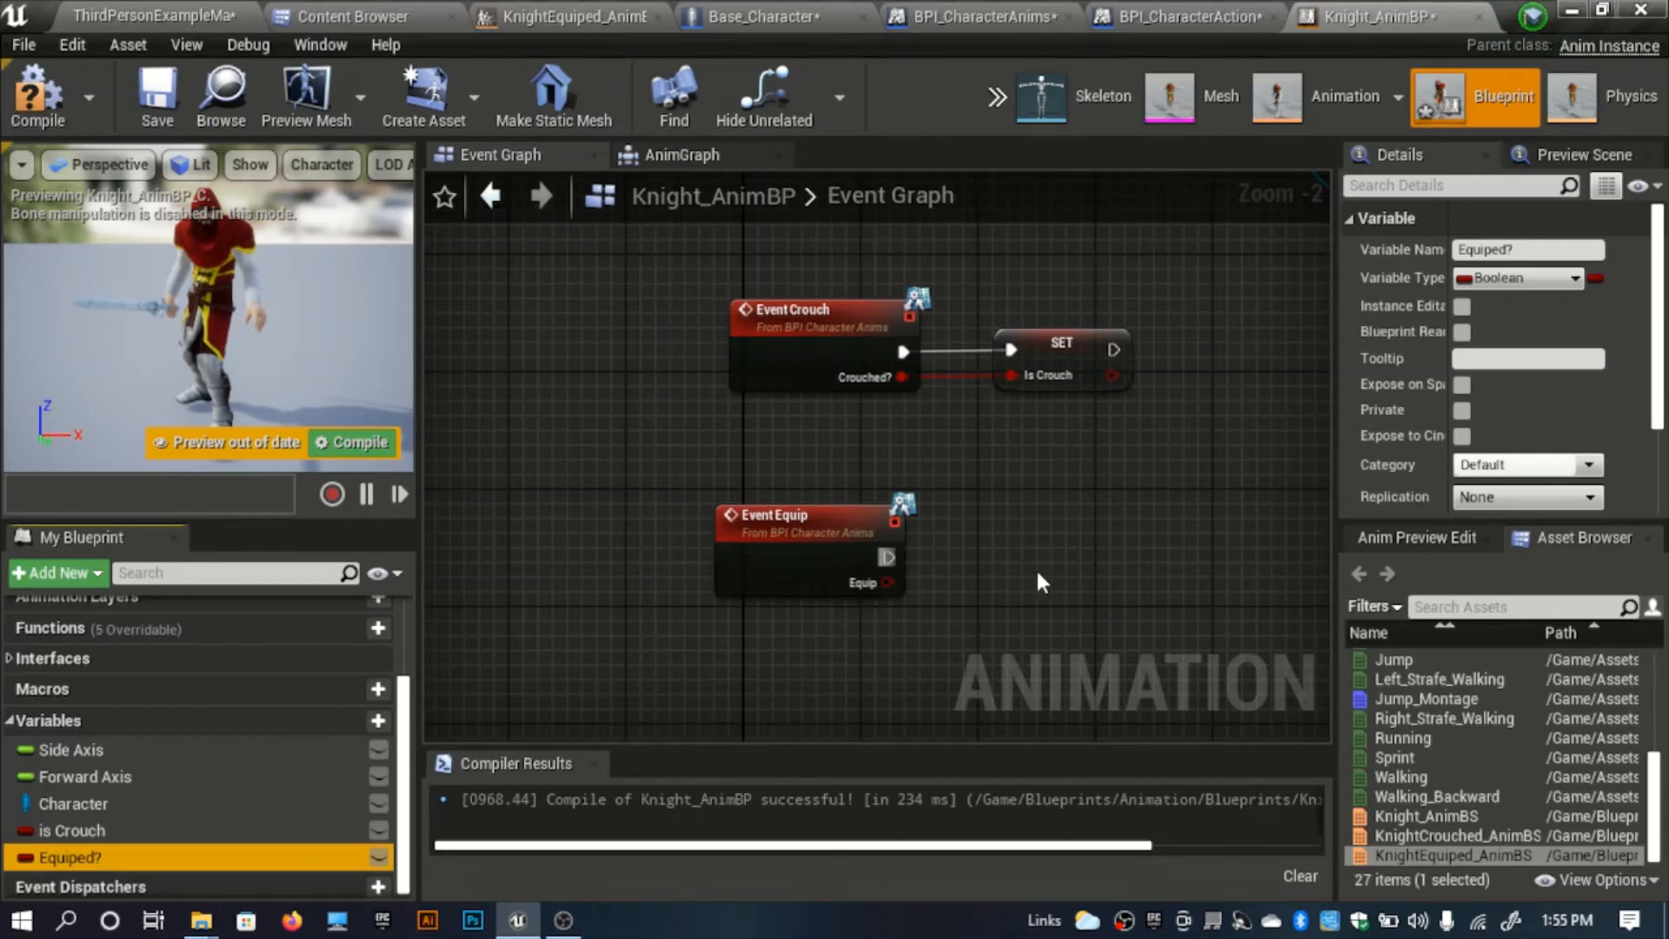
{"action": "left_click_drag", "start_coordinate": [967, 583], "coordinate": [880, 584]}
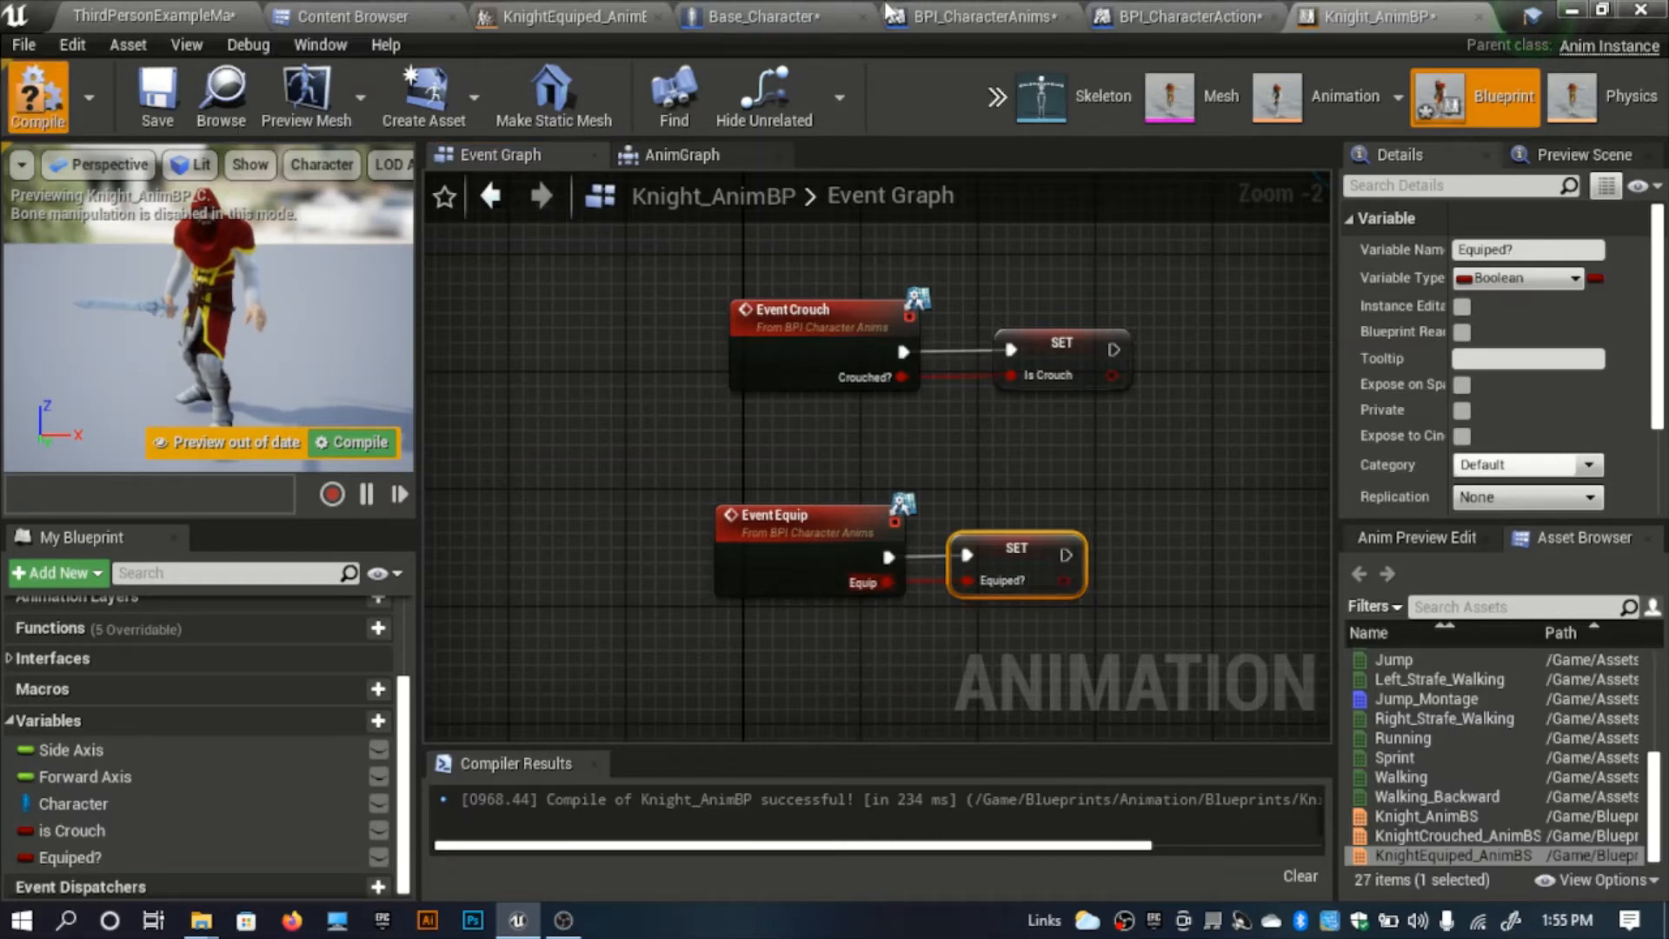
Switch to Base_Character's Combat graph and move Equip M away from Event Equip to make room between them.
{"action": "left_click", "coordinate": [780, 14]}
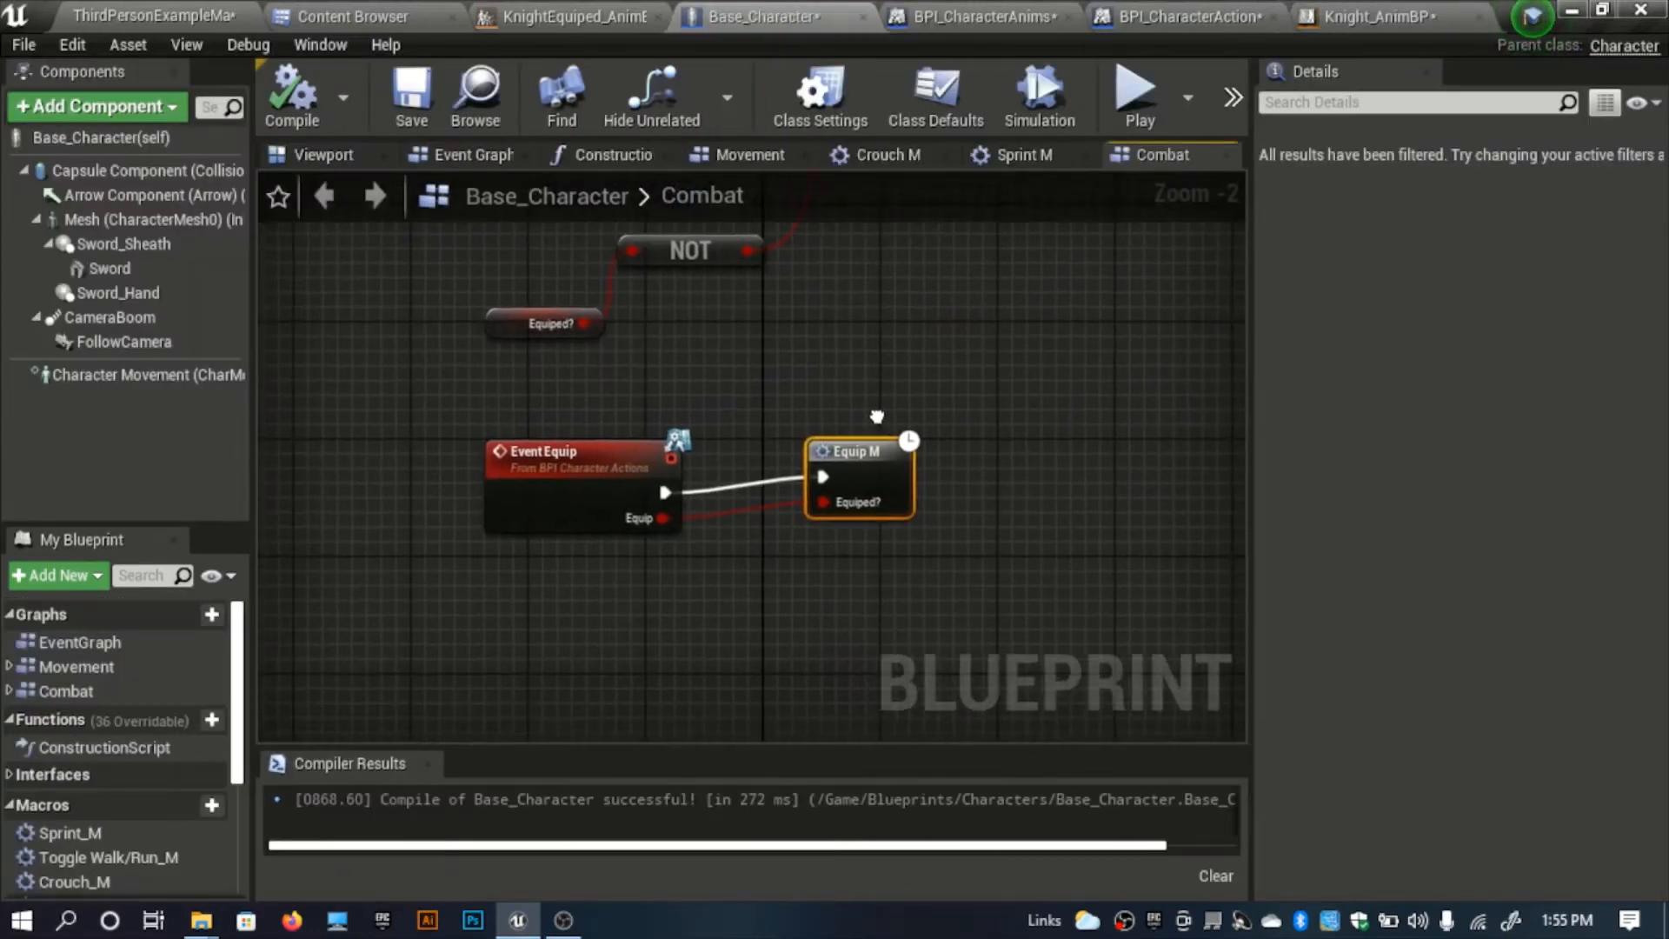
{"action": "left_click_drag", "start_coordinate": [895, 458], "coordinate": [1015, 473]}
{"action": "left_click", "coordinate": [837, 559]}
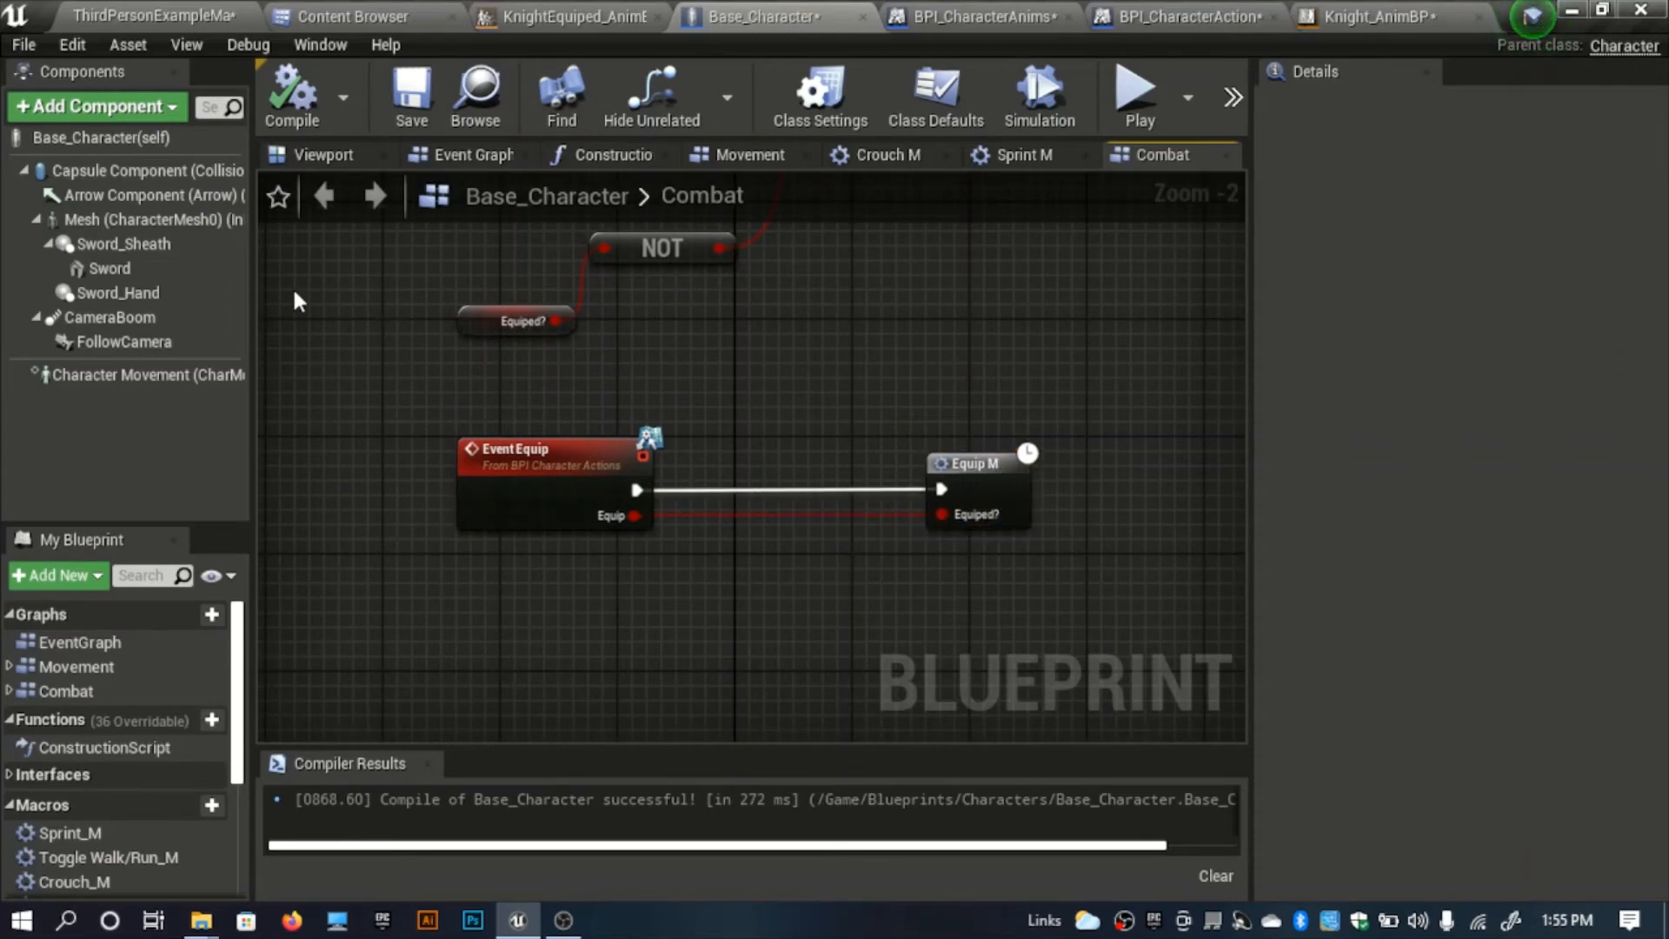
Add a Mesh reference below Event Equip and connect it to a new Get Anim Instance node.
{"action": "left_click_drag", "start_coordinate": [122, 219], "coordinate": [533, 683]}
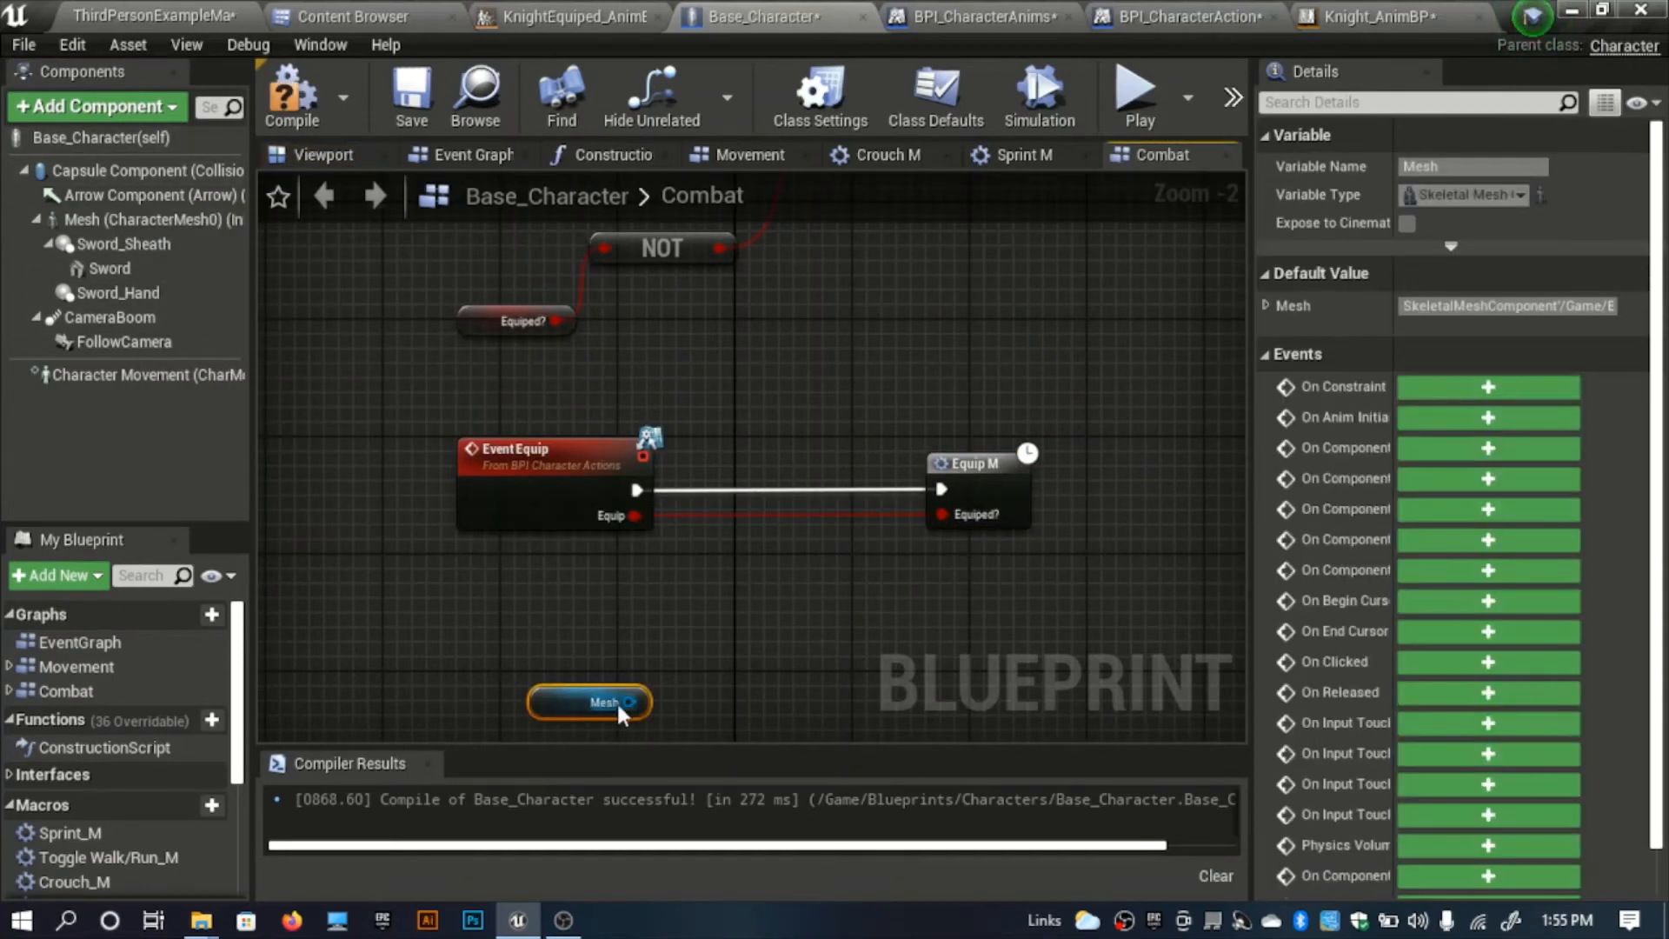
{"action": "left_click_drag", "start_coordinate": [639, 701], "coordinate": [780, 593]}
{"action": "type", "text": "G"}
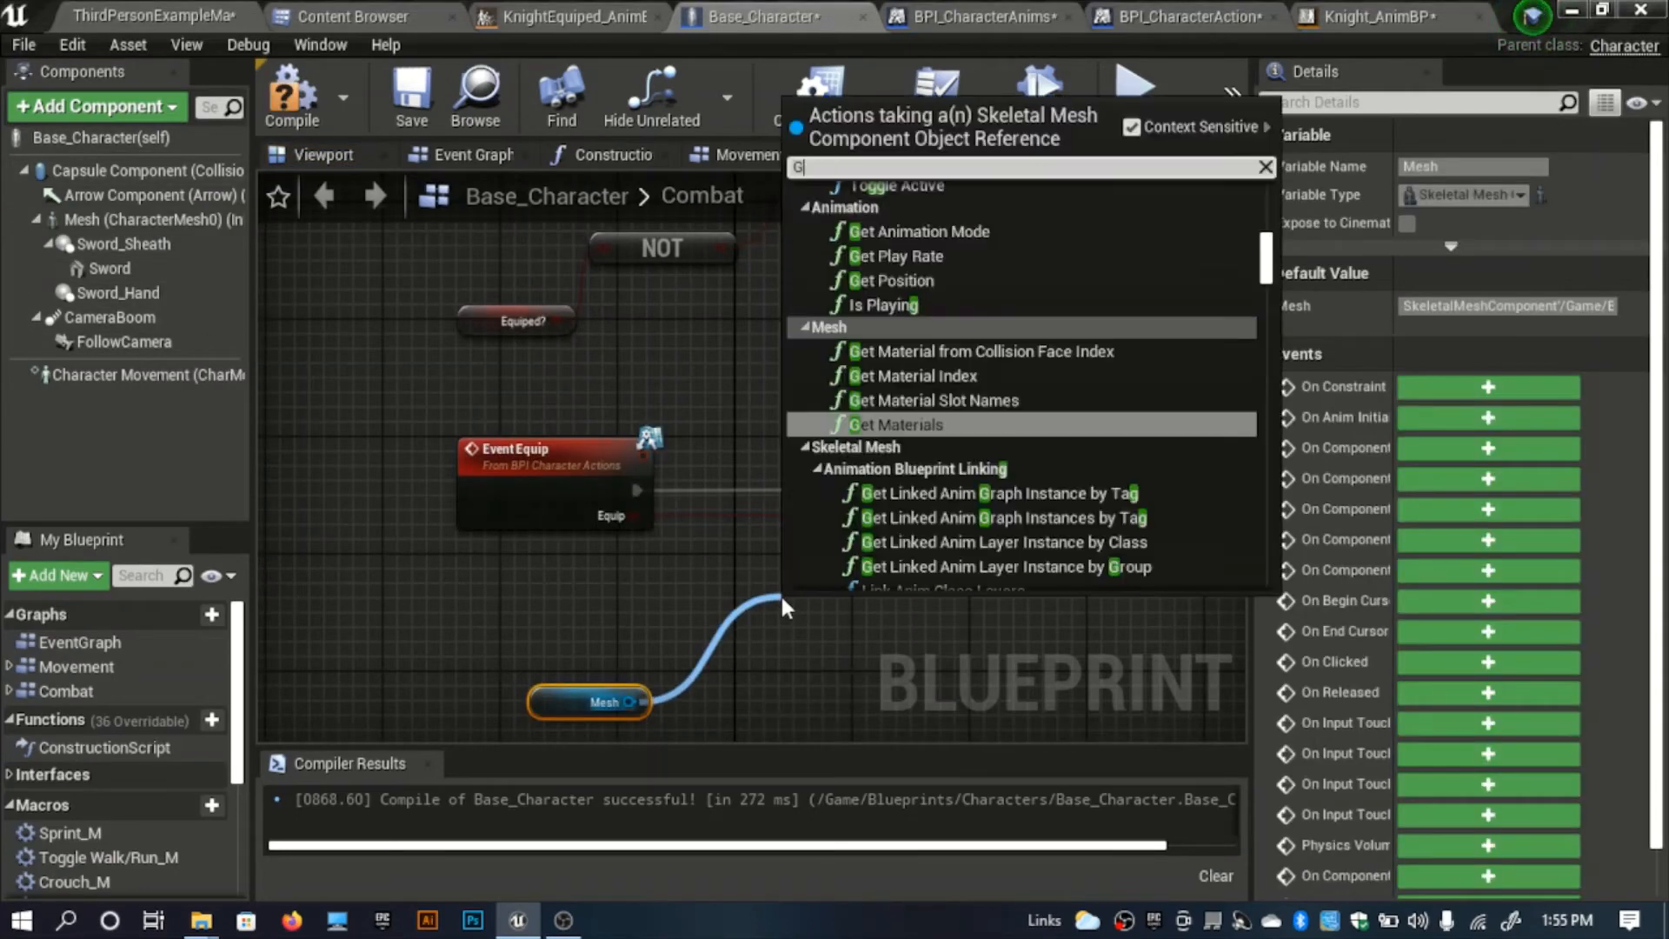
{"action": "type", "text": "et Anim"}
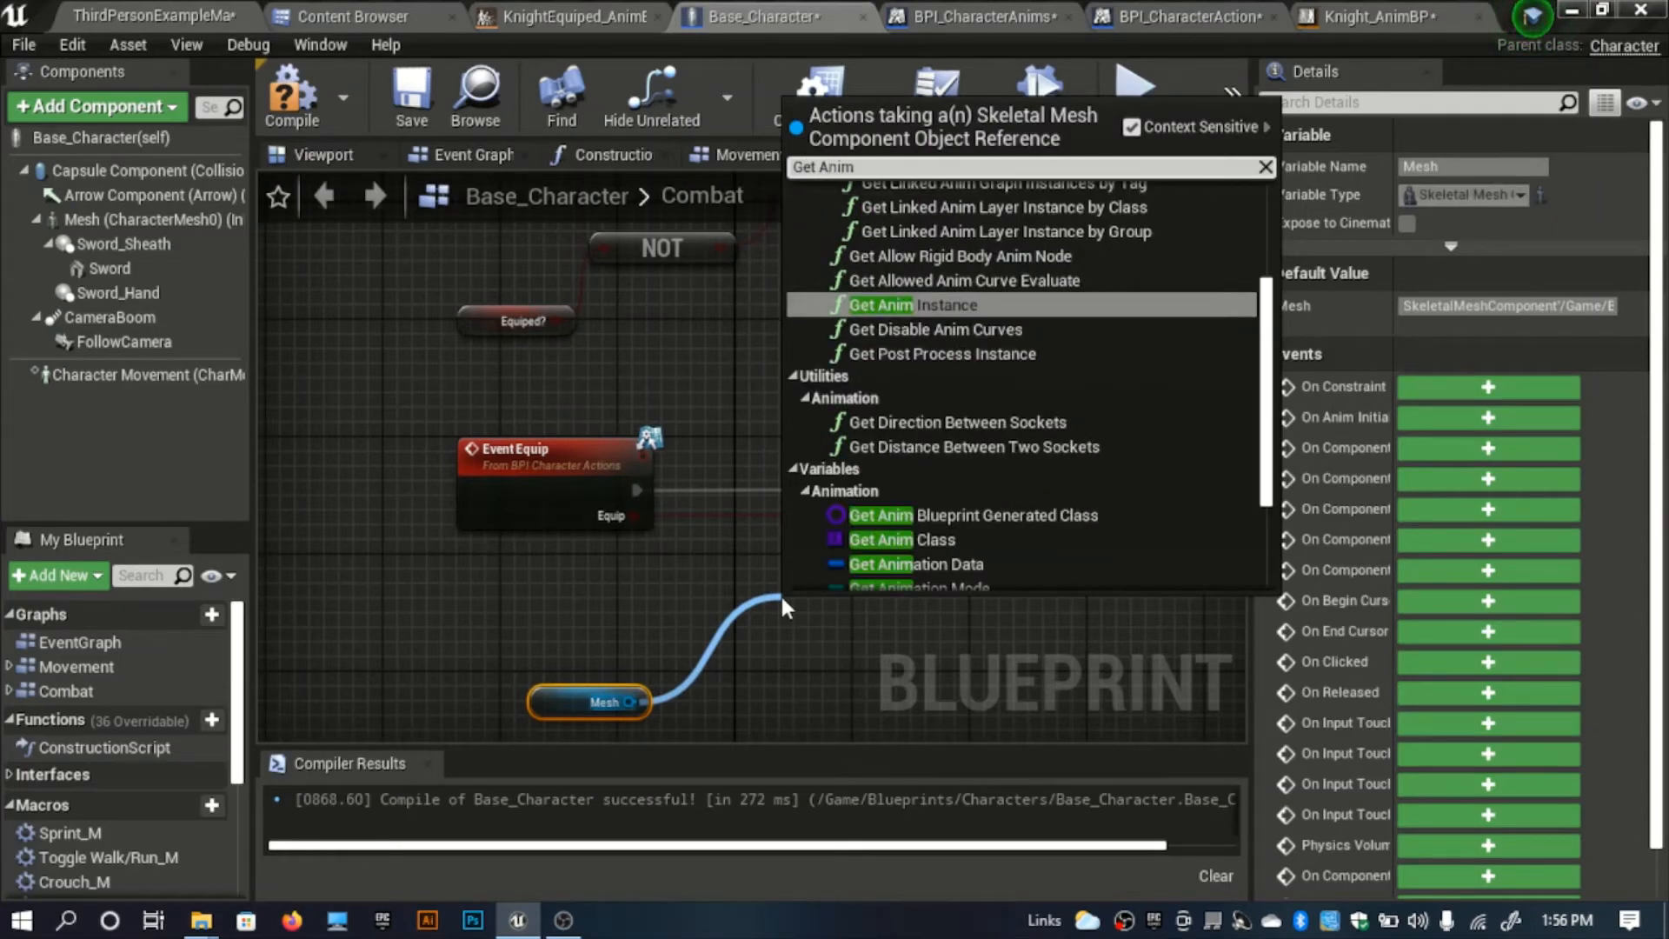
{"action": "key", "text": "Return"}
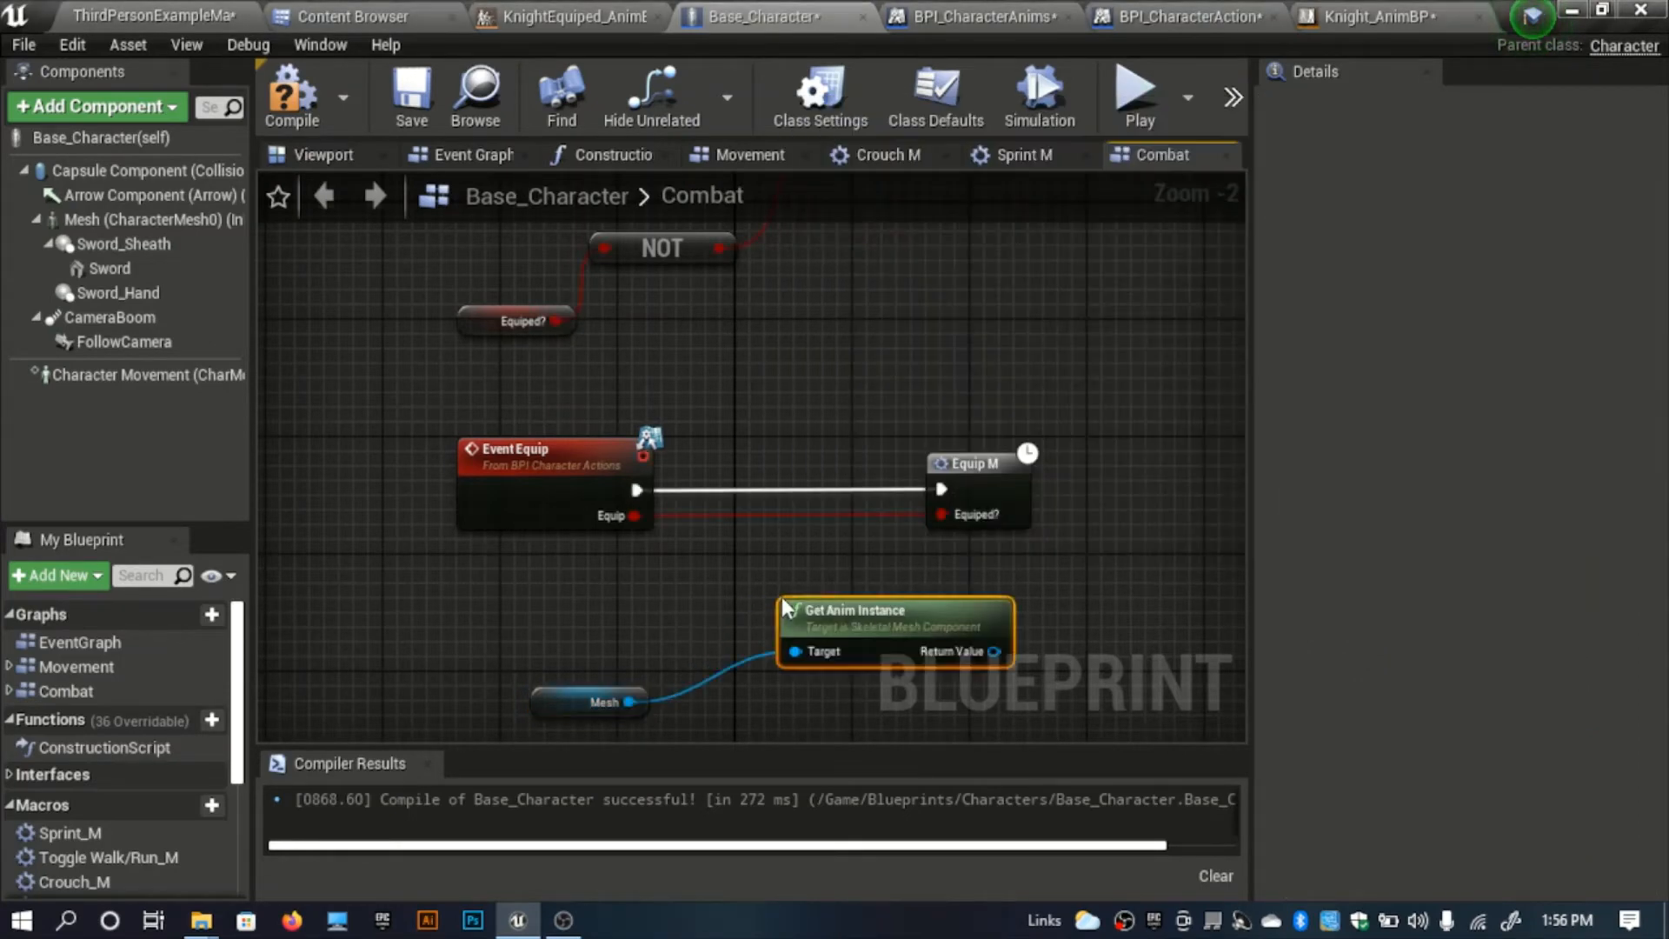
Add a BPI Character Anims Equip message to Get Anim Instance's return value and enable its Equip input.
{"action": "right_click_drag", "start_coordinate": [1008, 582], "coordinate": [838, 543]}
{"action": "left_click_drag", "start_coordinate": [796, 669], "coordinate": [845, 610]}
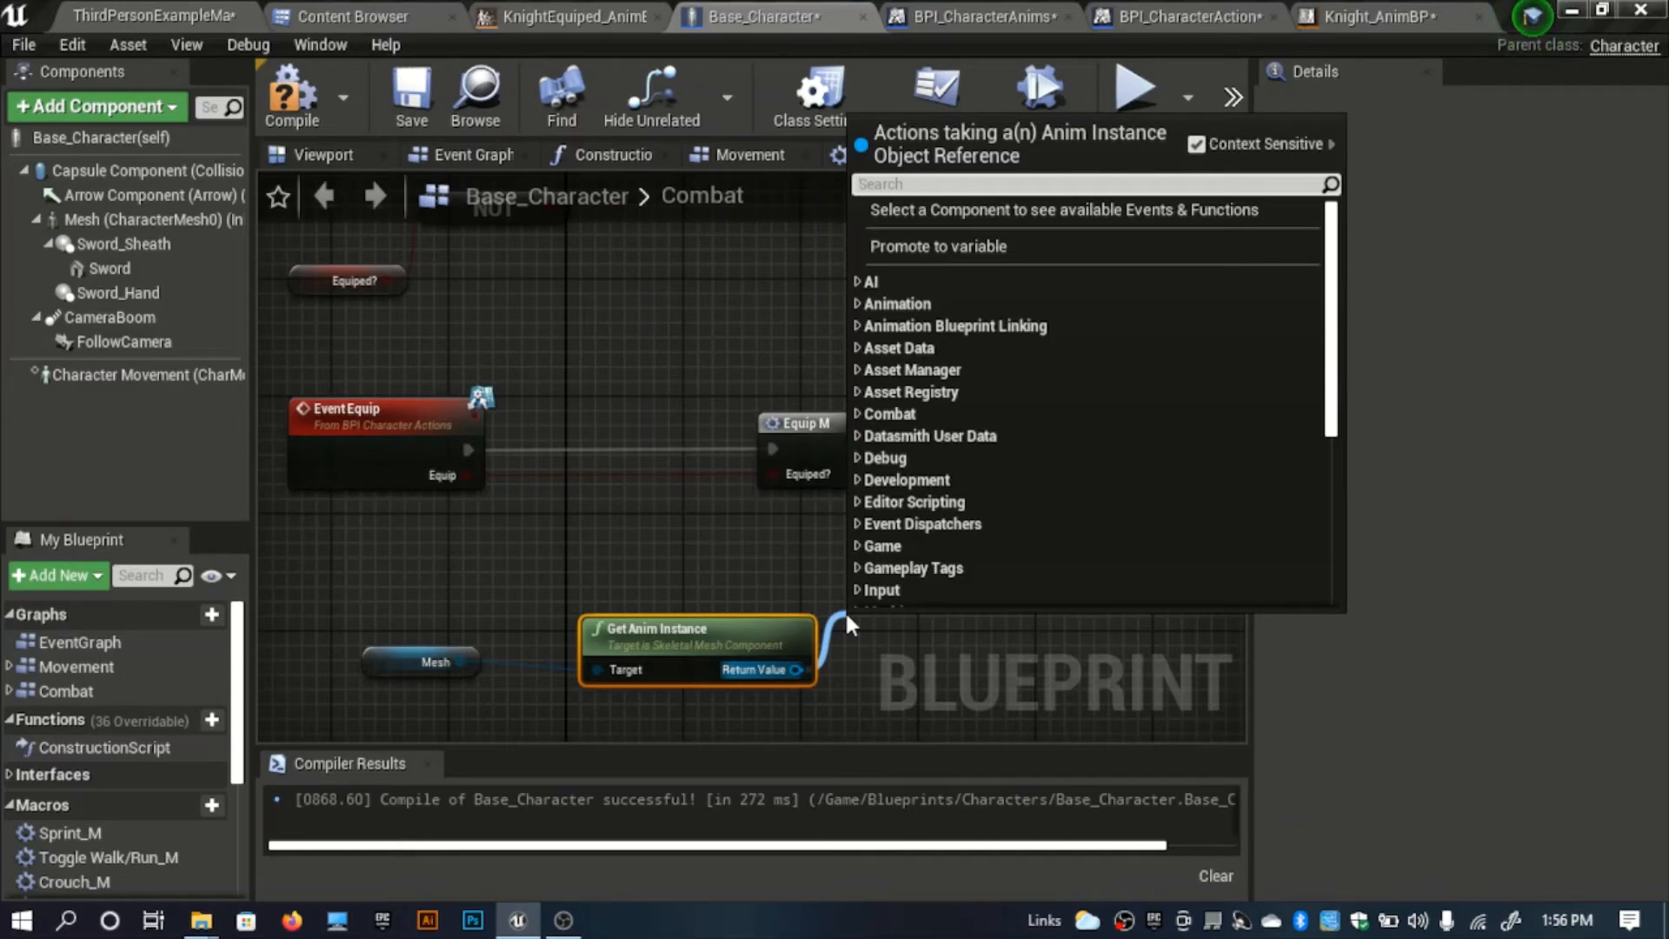
{"action": "type", "text": "E"}
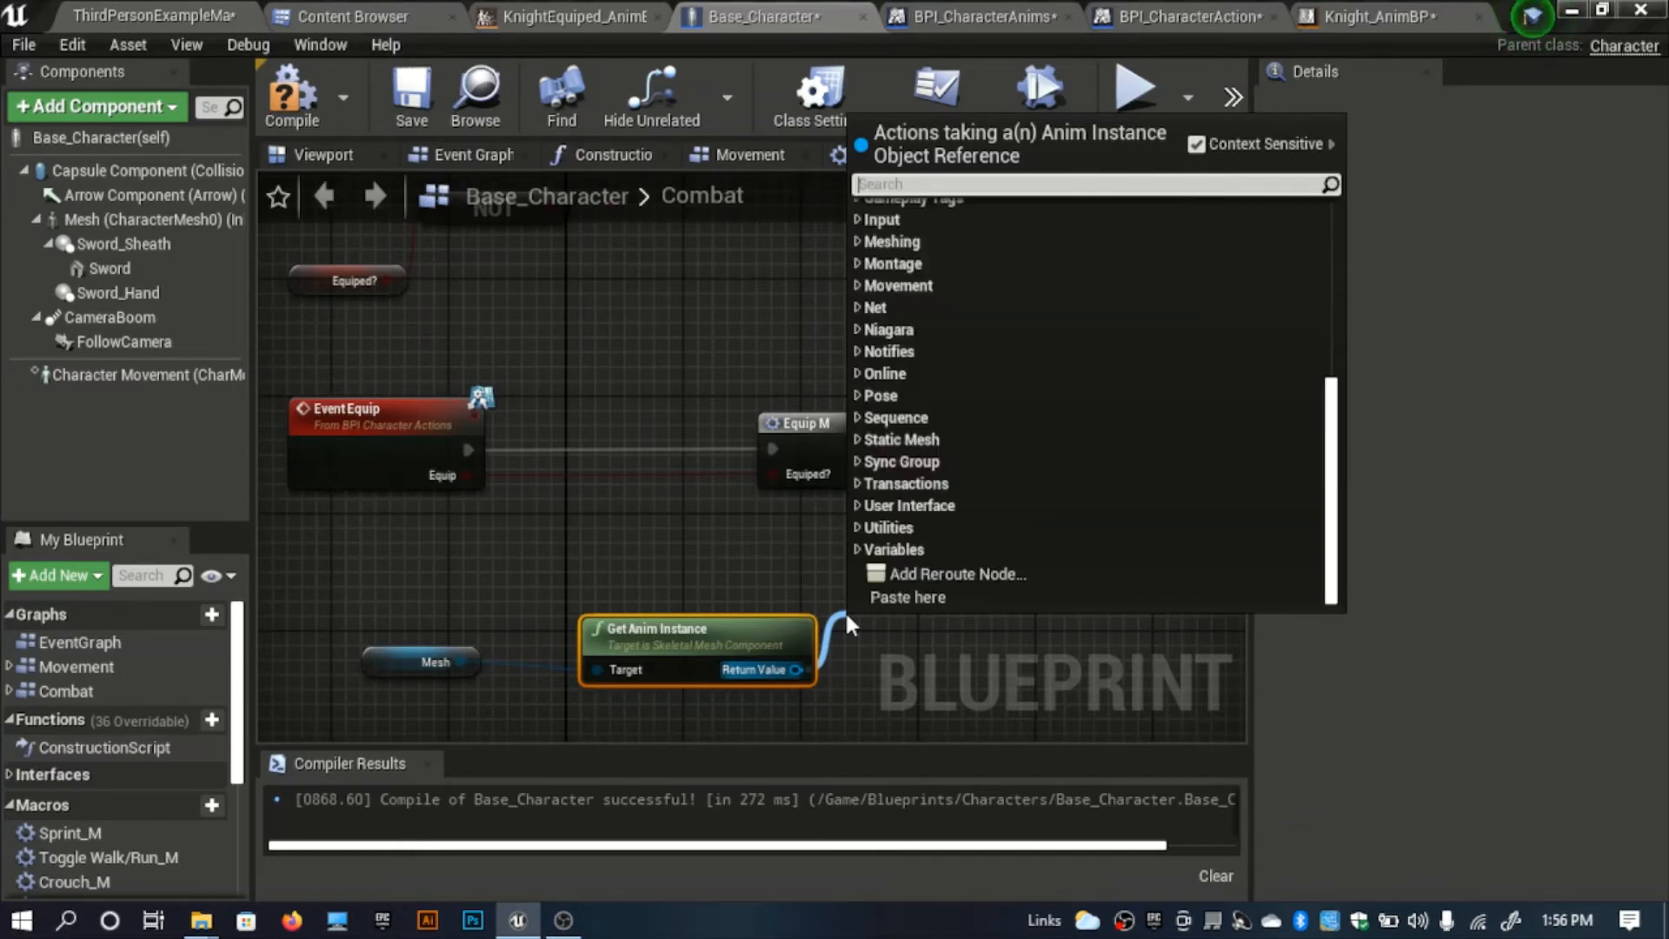
{"action": "type", "text": "qui"}
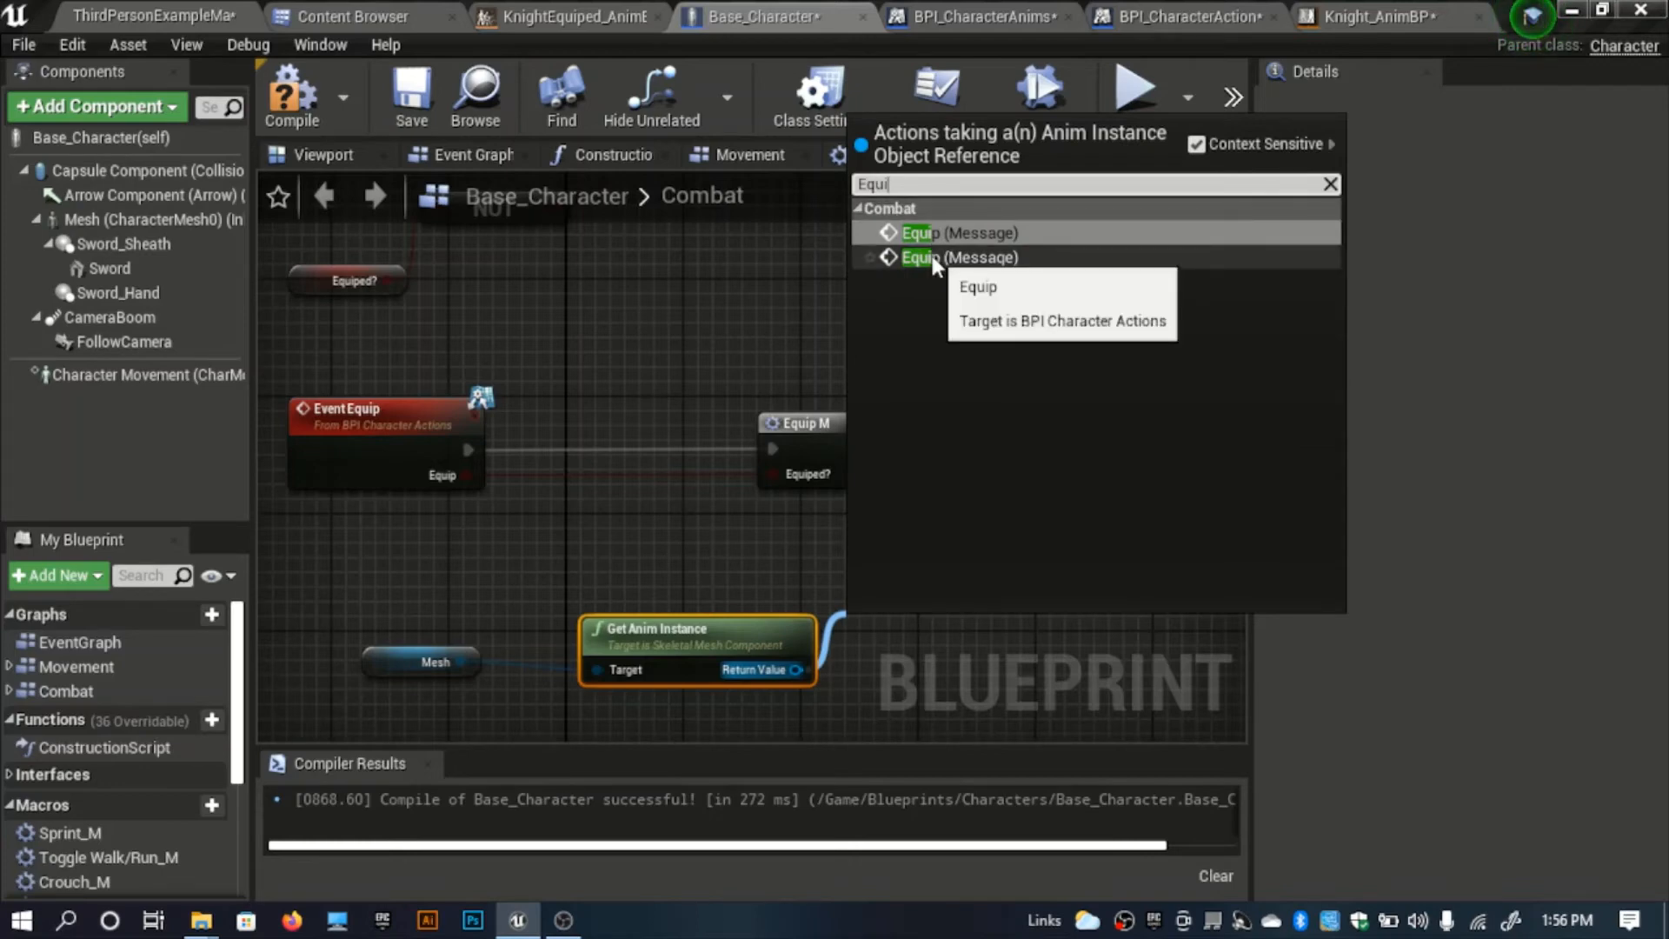
{"action": "left_click", "coordinate": [956, 233]}
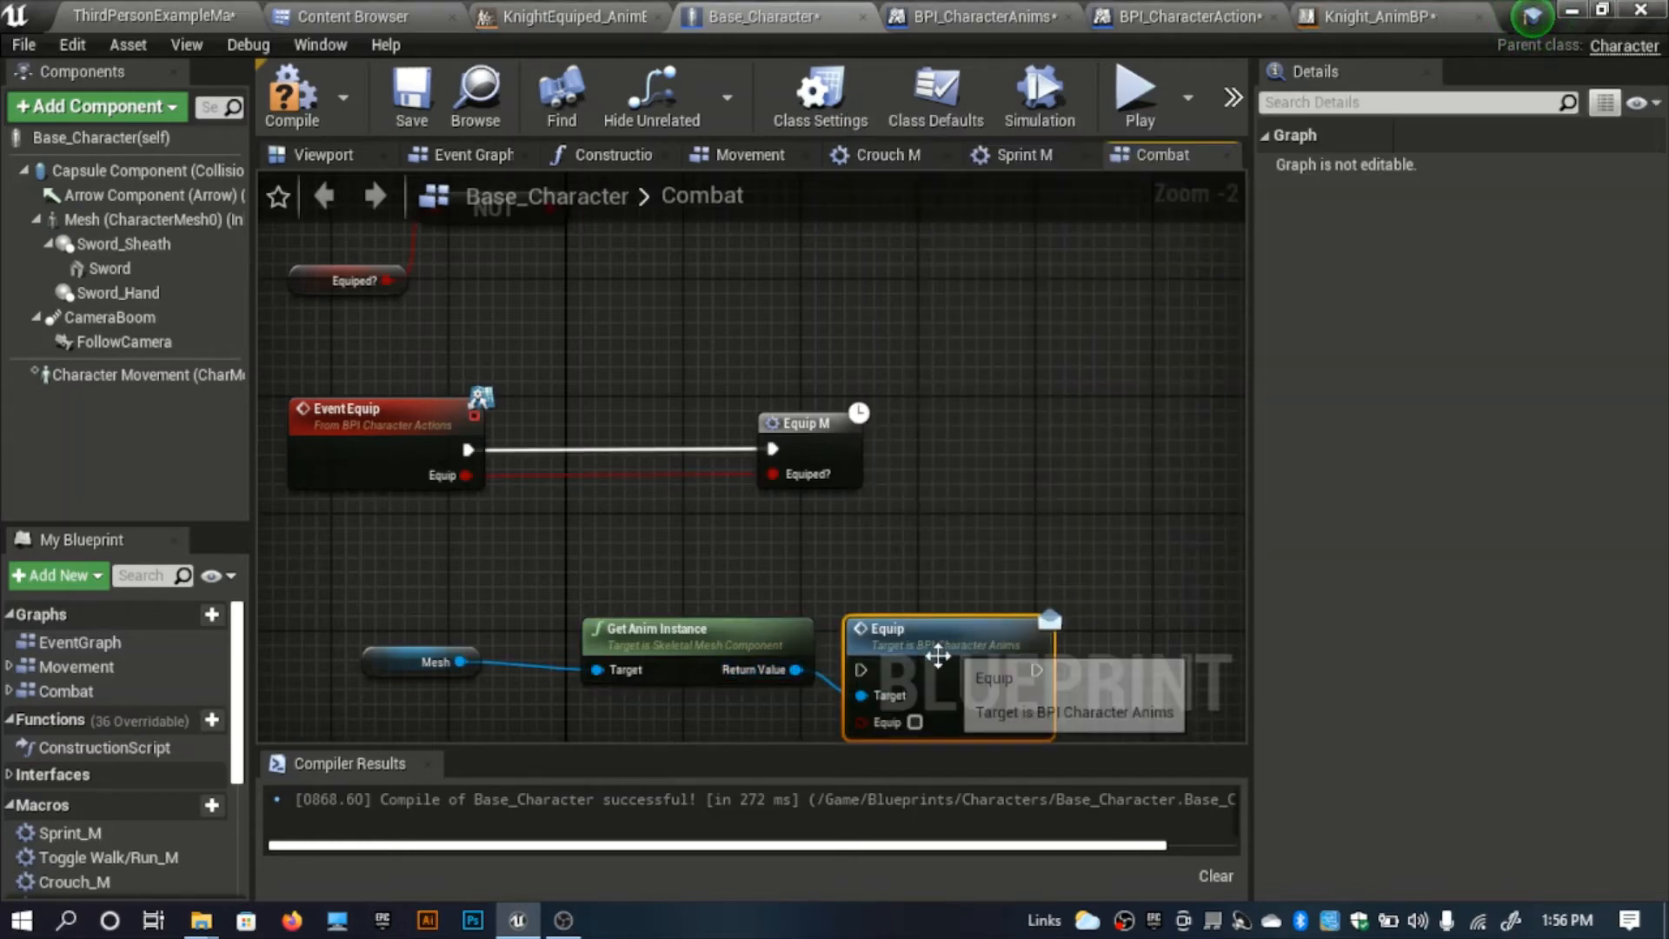
{"action": "left_click_drag", "start_coordinate": [932, 724], "coordinate": [1034, 578]}
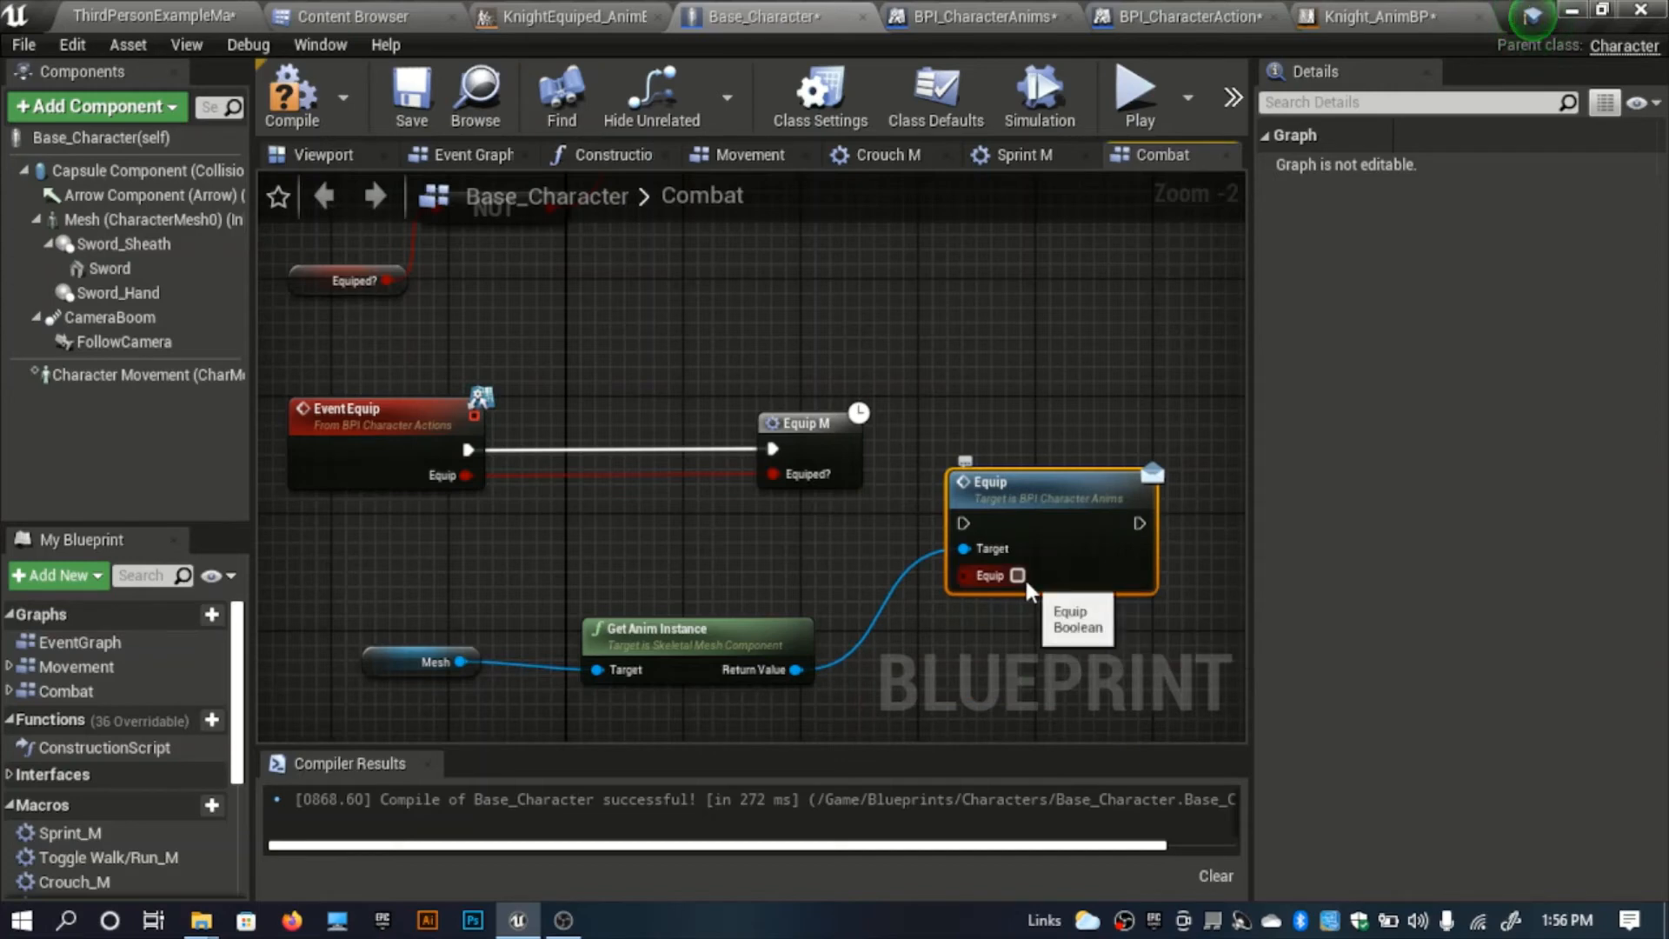
{"action": "left_click", "coordinate": [1017, 576]}
{"action": "mouse_move", "coordinate": [962, 523]}
{"action": "left_mouse_down"}
{"action": "mouse_move", "coordinate": [940, 521]}
{"action": "mouse_move", "coordinate": [965, 524]}
{"action": "left_mouse_up"}
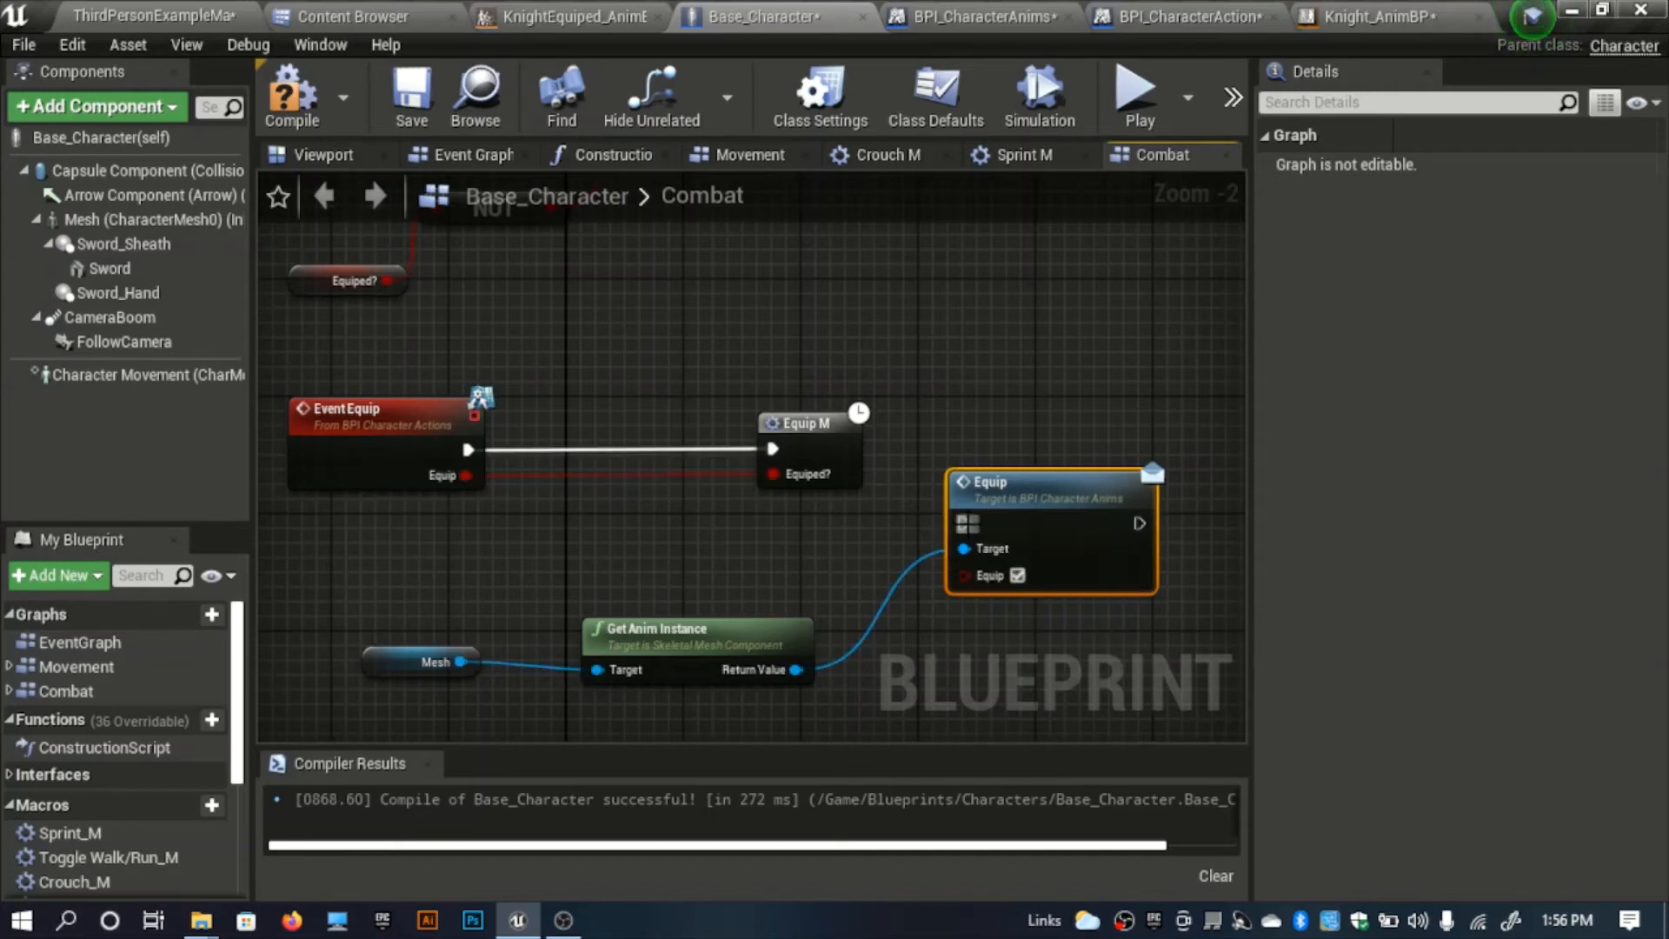
Move the Mesh, Get Anim Instance and Equip message nodes out of the Combat graph and into the Equip M macro.
{"action": "right_click_drag", "start_coordinate": [996, 506], "coordinate": [911, 458]}
{"action": "left_click_drag", "start_coordinate": [974, 674], "coordinate": [373, 530]}
{"action": "key", "text": "Delete"}
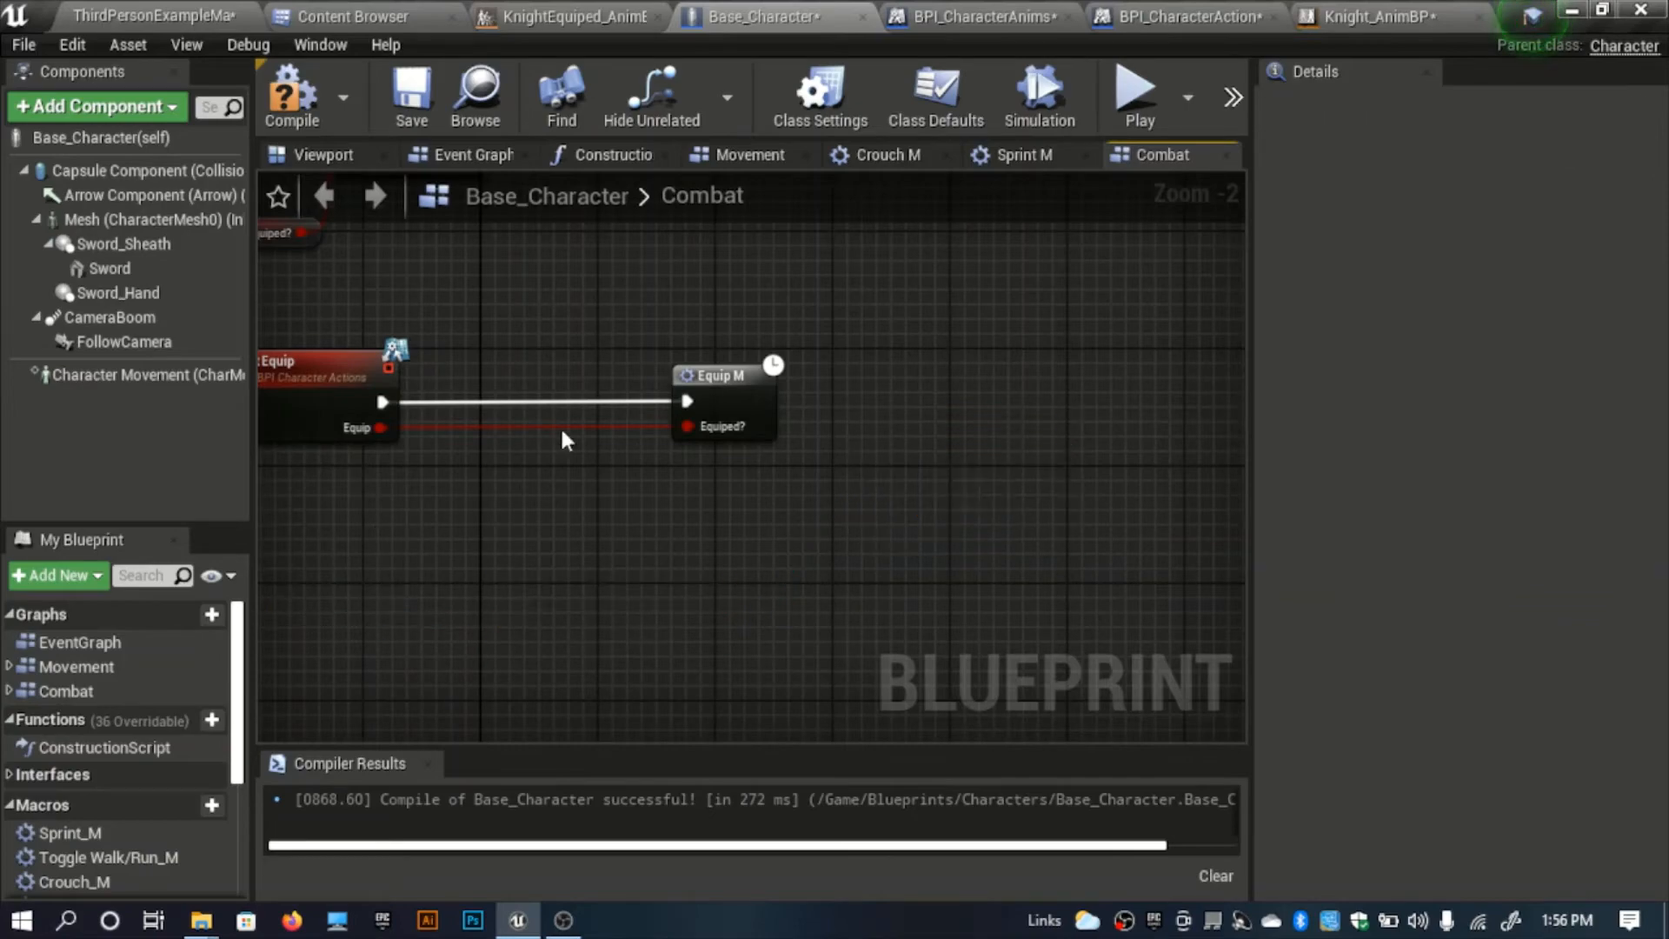
{"action": "double_click", "coordinate": [741, 377]}
{"action": "scroll", "coordinate": [687, 613], "scroll_direction": "up", "scroll_amount": 4}
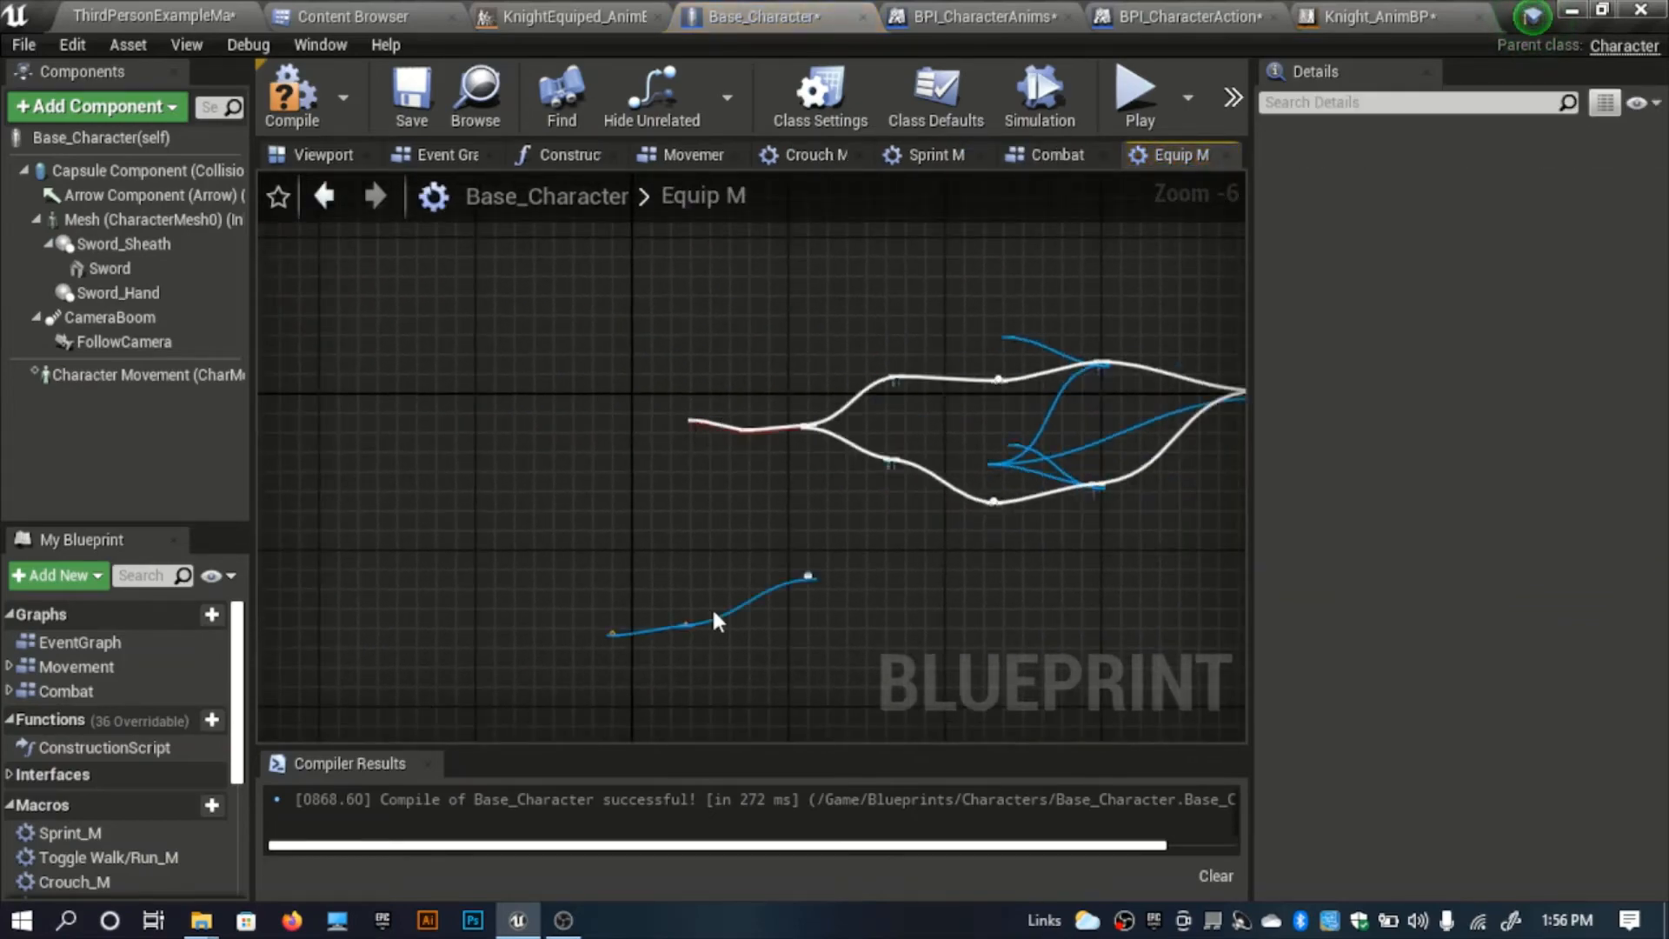
Insert the enabled Equip message between the Branch's True output and the upper Play Anim Montage node.
{"action": "left_click_drag", "start_coordinate": [1016, 583], "coordinate": [888, 290]}
{"action": "right_click_drag", "start_coordinate": [887, 290], "coordinate": [915, 532]}
{"action": "left_click_drag", "start_coordinate": [1008, 445], "coordinate": [569, 313]}
{"action": "left_click_drag", "start_coordinate": [1032, 353], "coordinate": [556, 341]}
{"action": "left_click", "coordinate": [730, 451]}
{"action": "left_click_drag", "start_coordinate": [975, 548], "coordinate": [622, 363]}
{"action": "right_click_drag", "start_coordinate": [622, 364], "coordinate": [461, 420]}
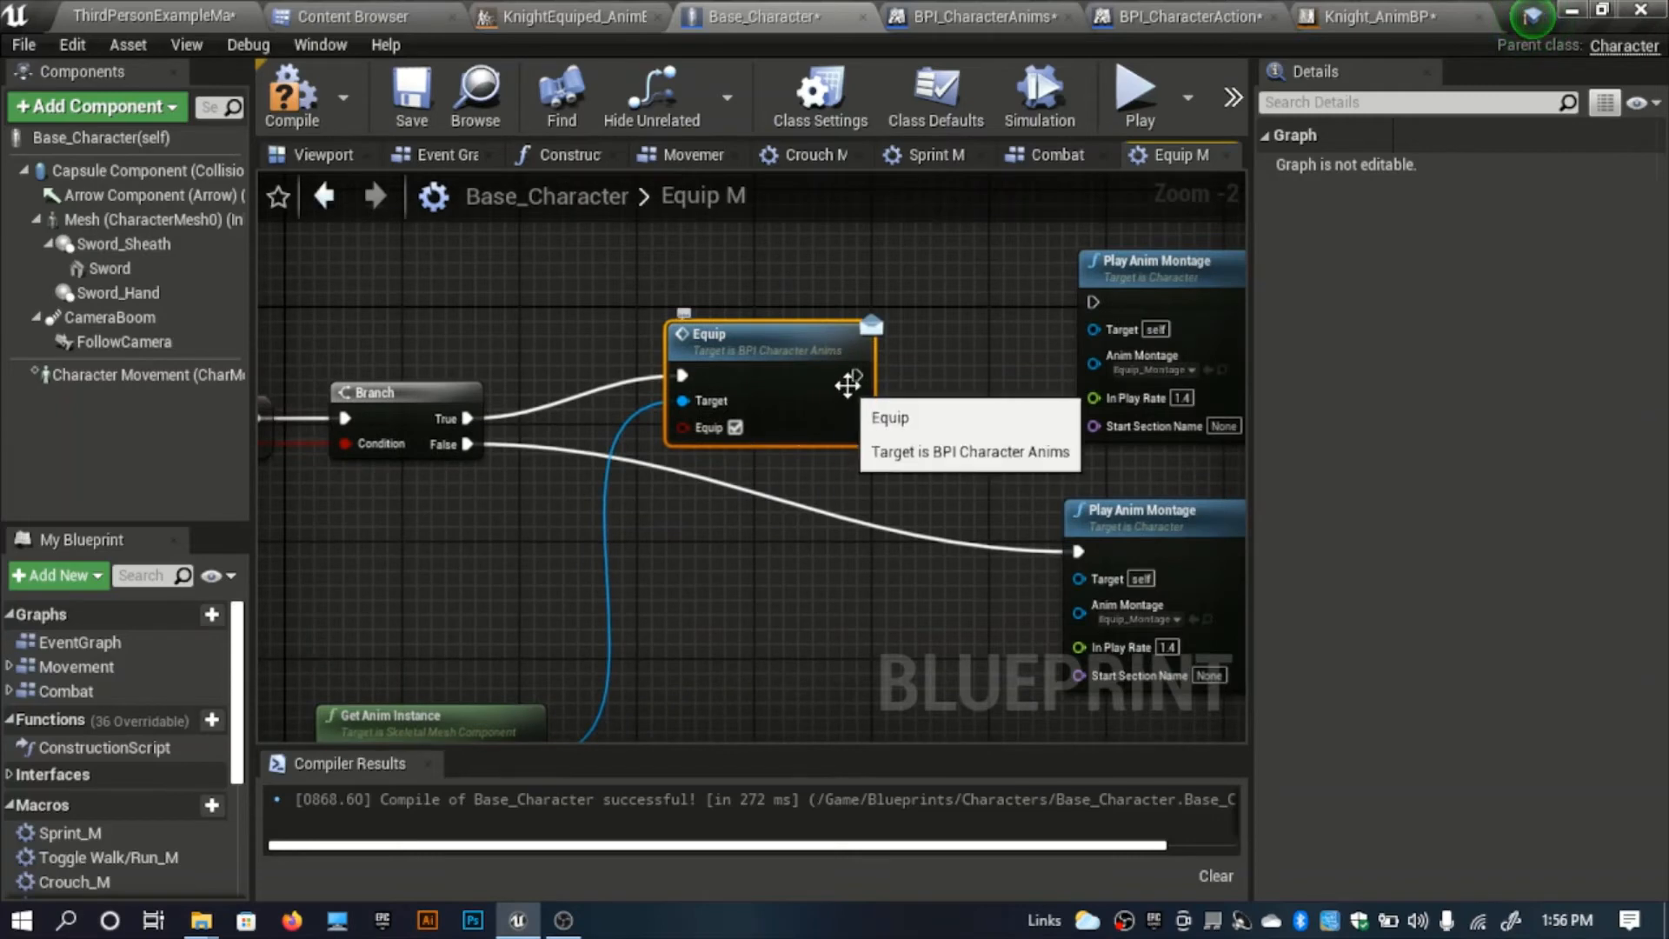
{"action": "left_click_drag", "start_coordinate": [856, 375], "coordinate": [1096, 301]}
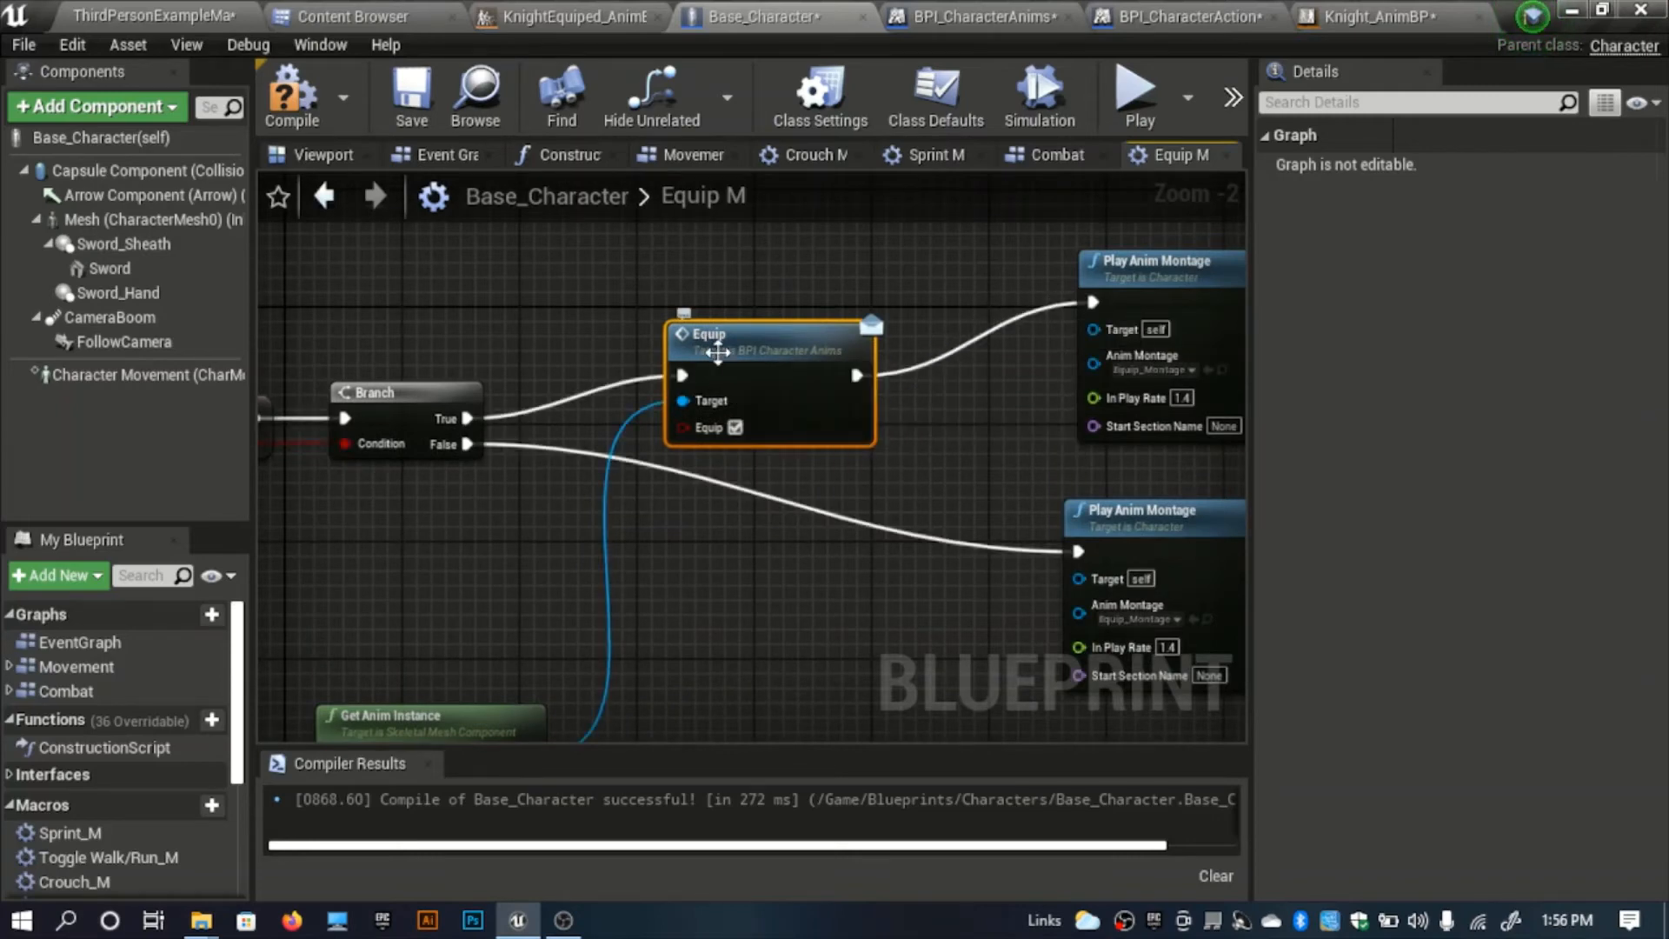
Duplicate the Equip message with Equip disabled and insert it between the Branch's False output and the lower Play Anim Montage.
{"action": "key", "text": "ctrl+w"}
{"action": "left_click_drag", "start_coordinate": [867, 397], "coordinate": [796, 523]}
{"action": "left_click_drag", "start_coordinate": [667, 522], "coordinate": [467, 444]}
{"action": "left_click_drag", "start_coordinate": [838, 527], "coordinate": [1079, 551]}
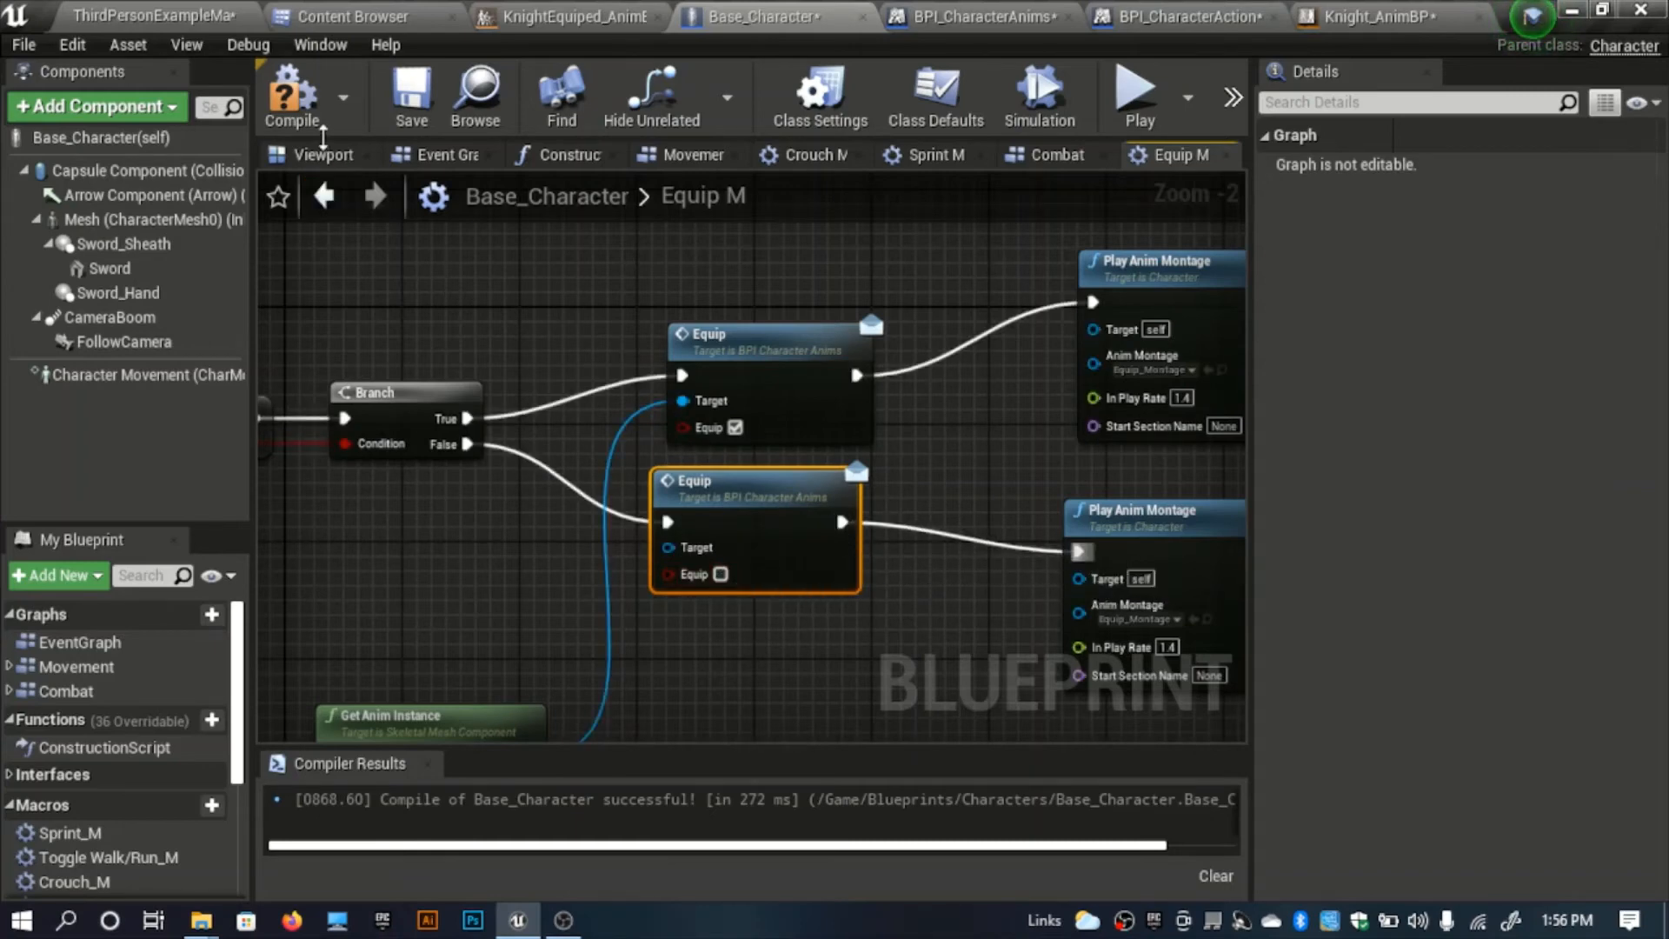
Connect the second Equip message's Target to Get Anim Instance's return value and compile Base_Character.
{"action": "left_click", "coordinate": [291, 94]}
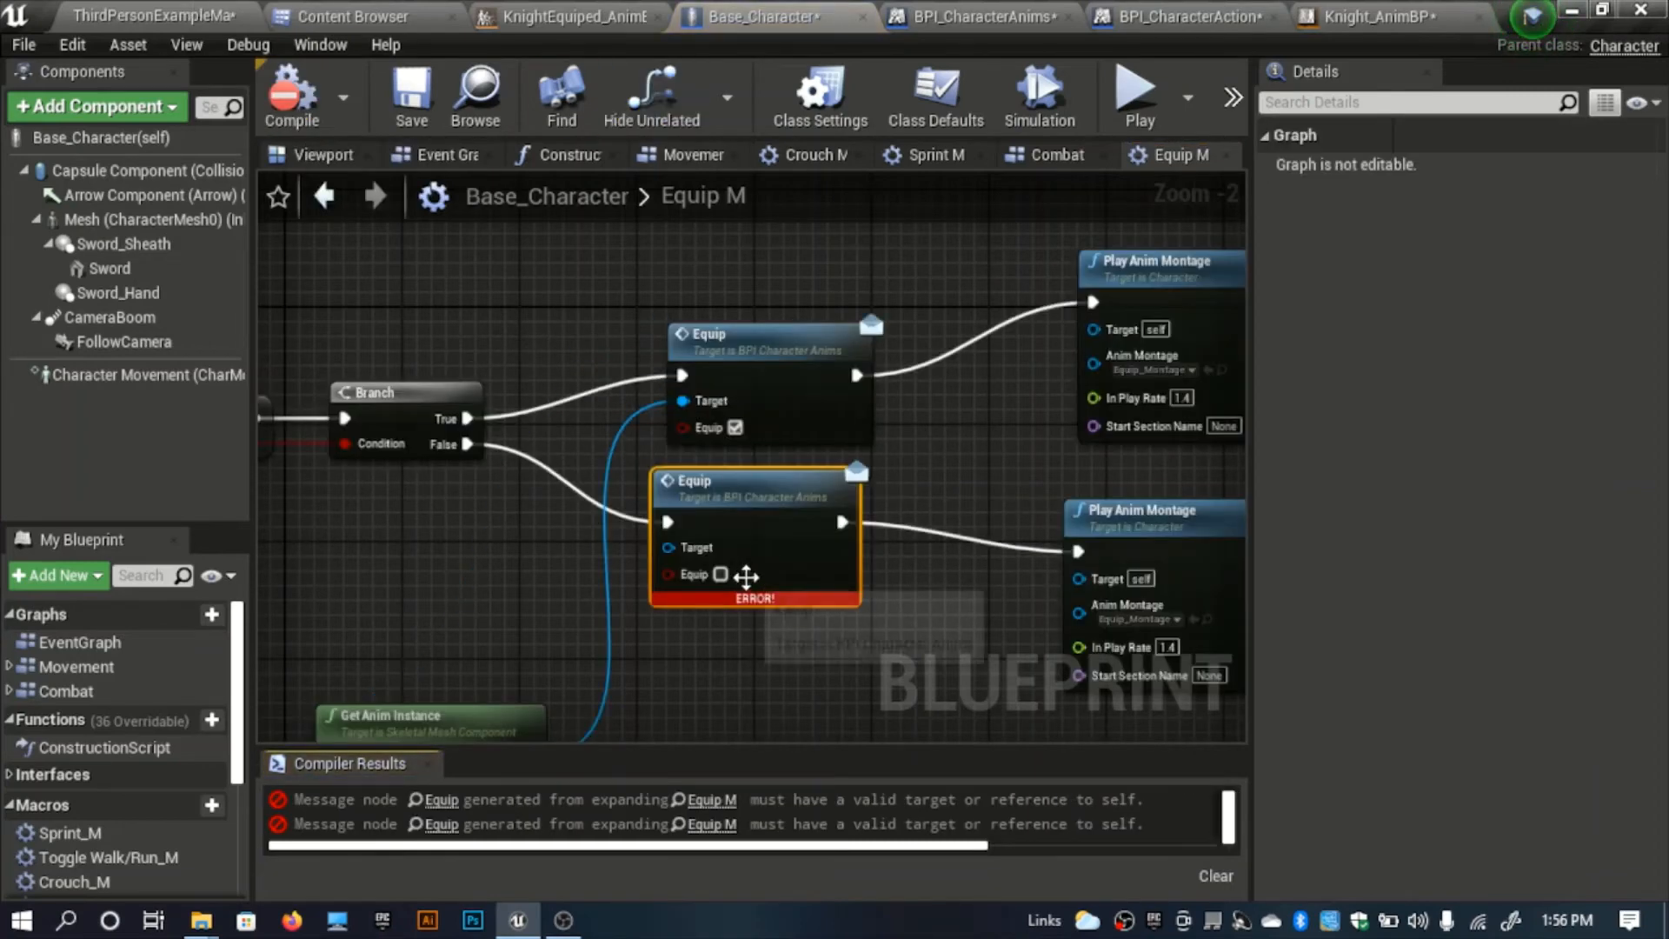
{"action": "right_click_drag", "start_coordinate": [745, 576], "coordinate": [844, 489]}
{"action": "left_click_drag", "start_coordinate": [768, 461], "coordinate": [629, 671]}
{"action": "left_click", "coordinate": [281, 105]}
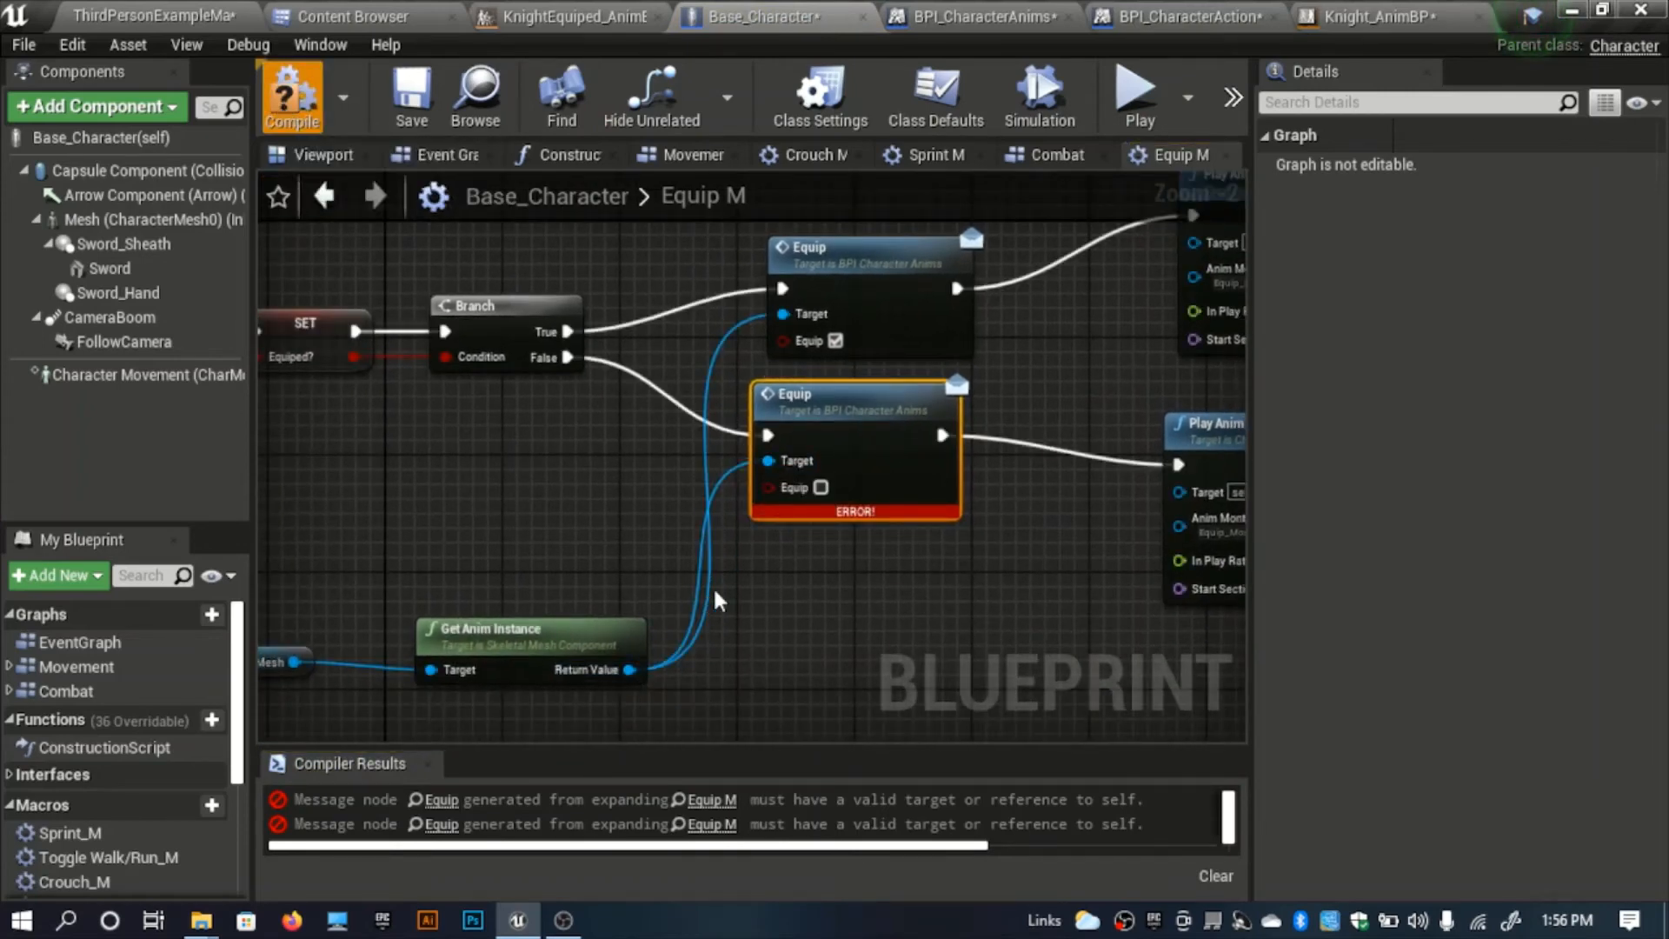
{"action": "right_click_drag", "start_coordinate": [650, 472], "coordinate": [720, 517]}
Check the open interface and Knight_AnimBP graphs, and save all modified assets from the Content Browser.
{"action": "left_click", "coordinate": [987, 12]}
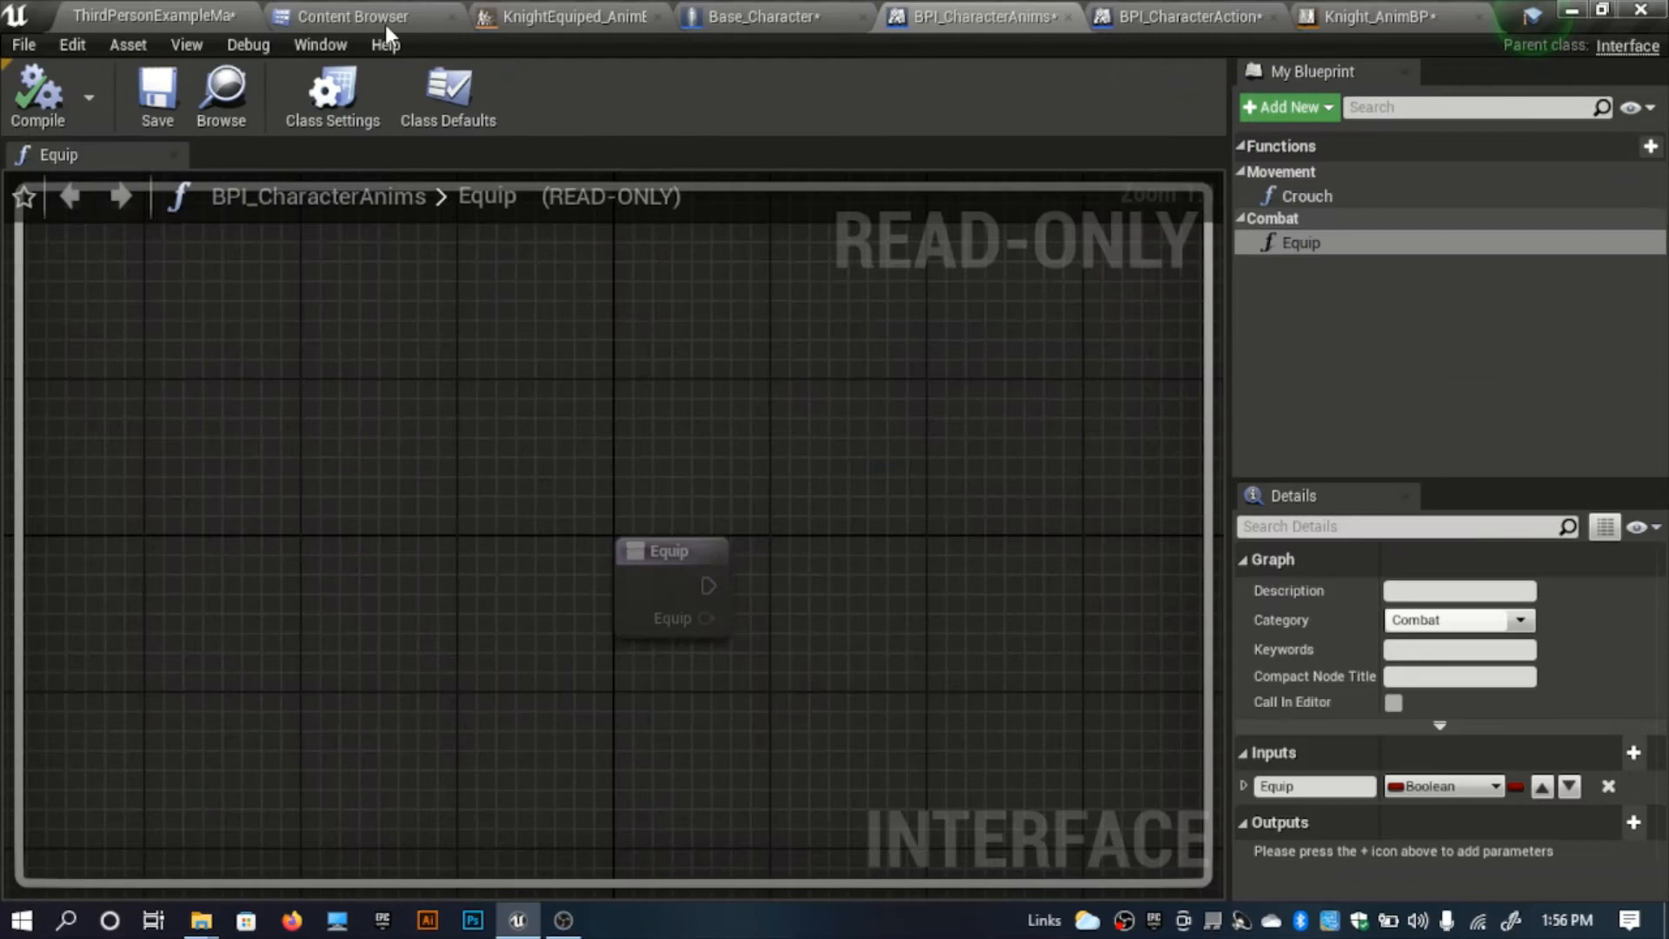
{"action": "left_click", "coordinate": [1156, 14]}
{"action": "left_click", "coordinate": [1378, 16]}
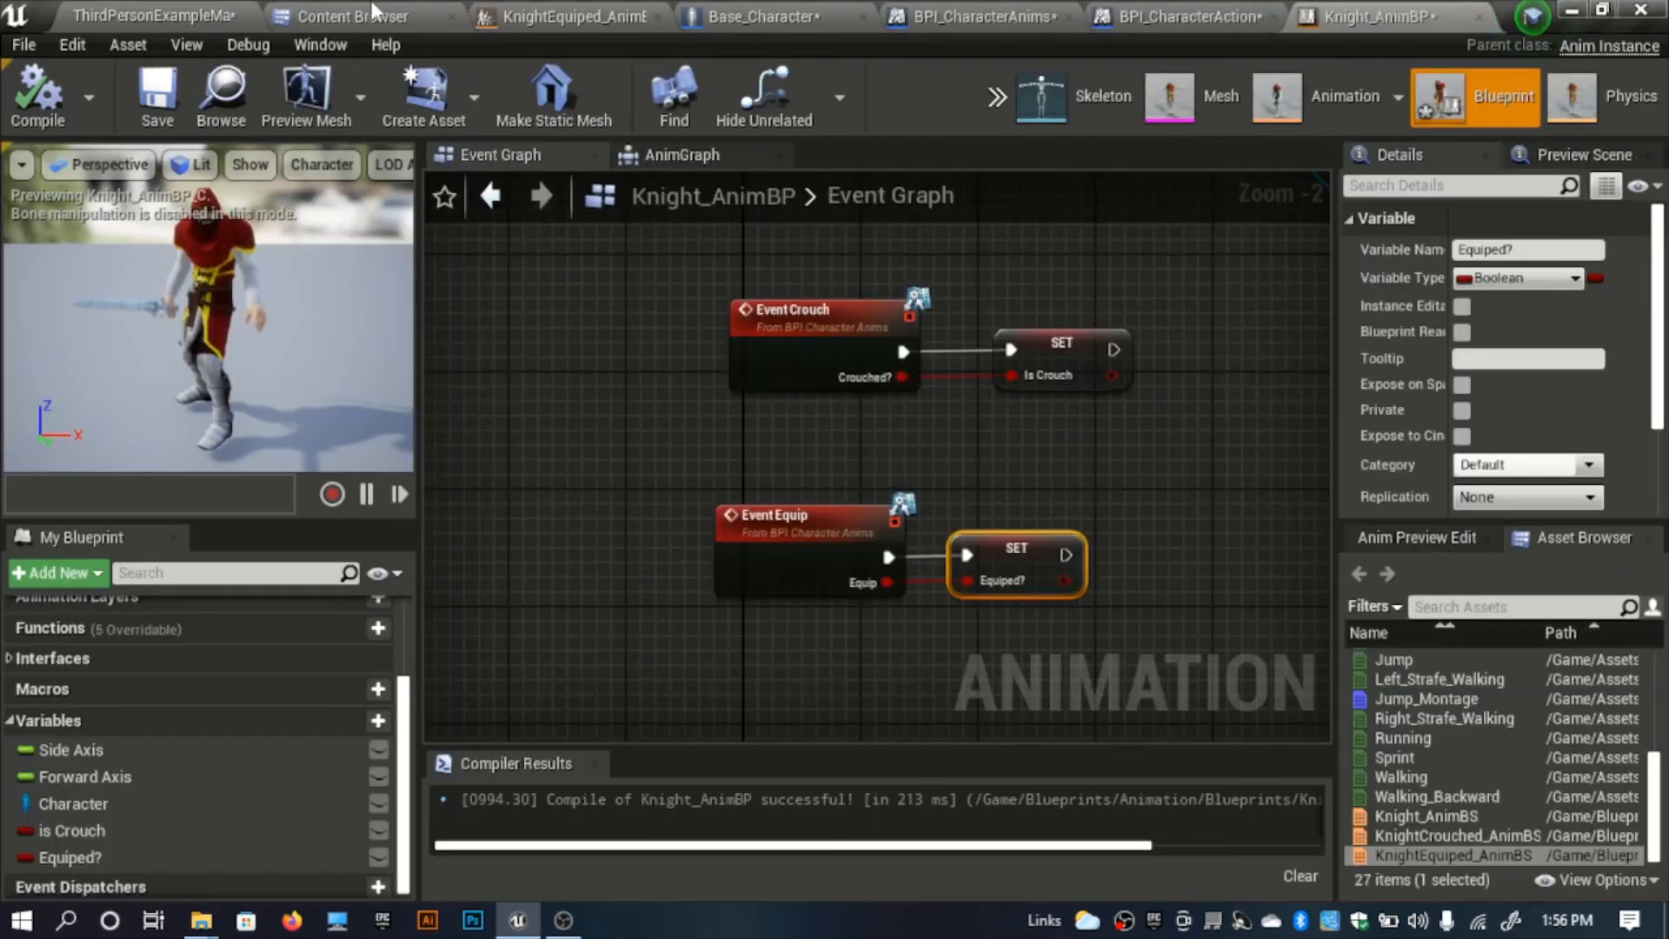
{"action": "left_click", "coordinate": [374, 14]}
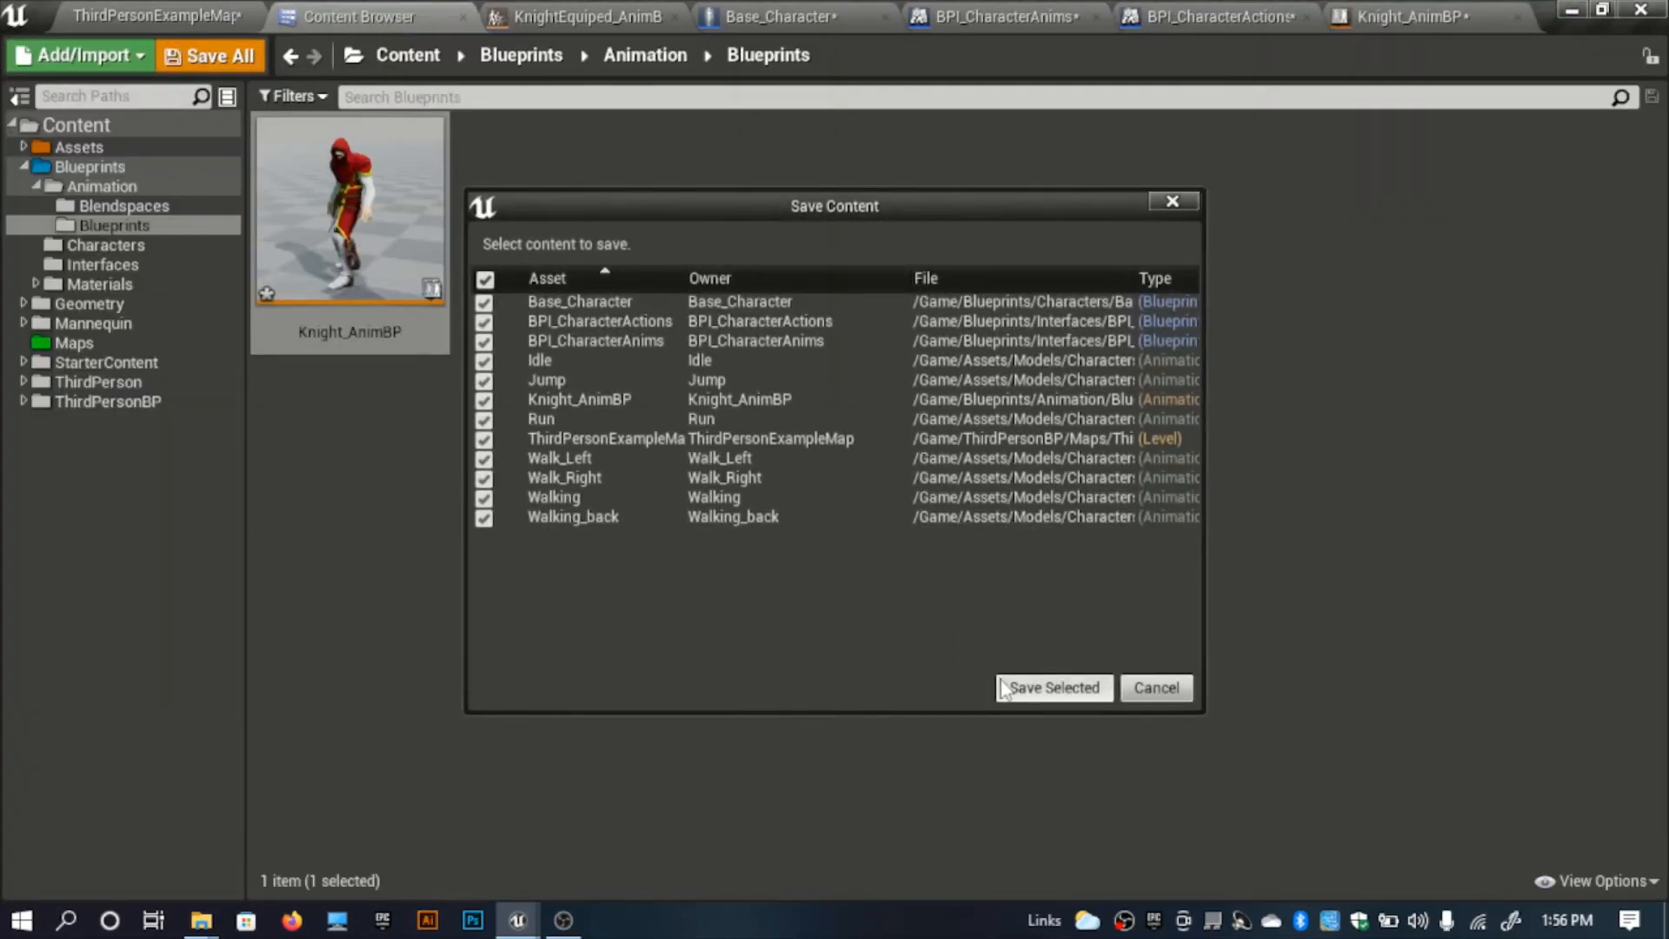
{"action": "left_click", "coordinate": [1004, 689]}
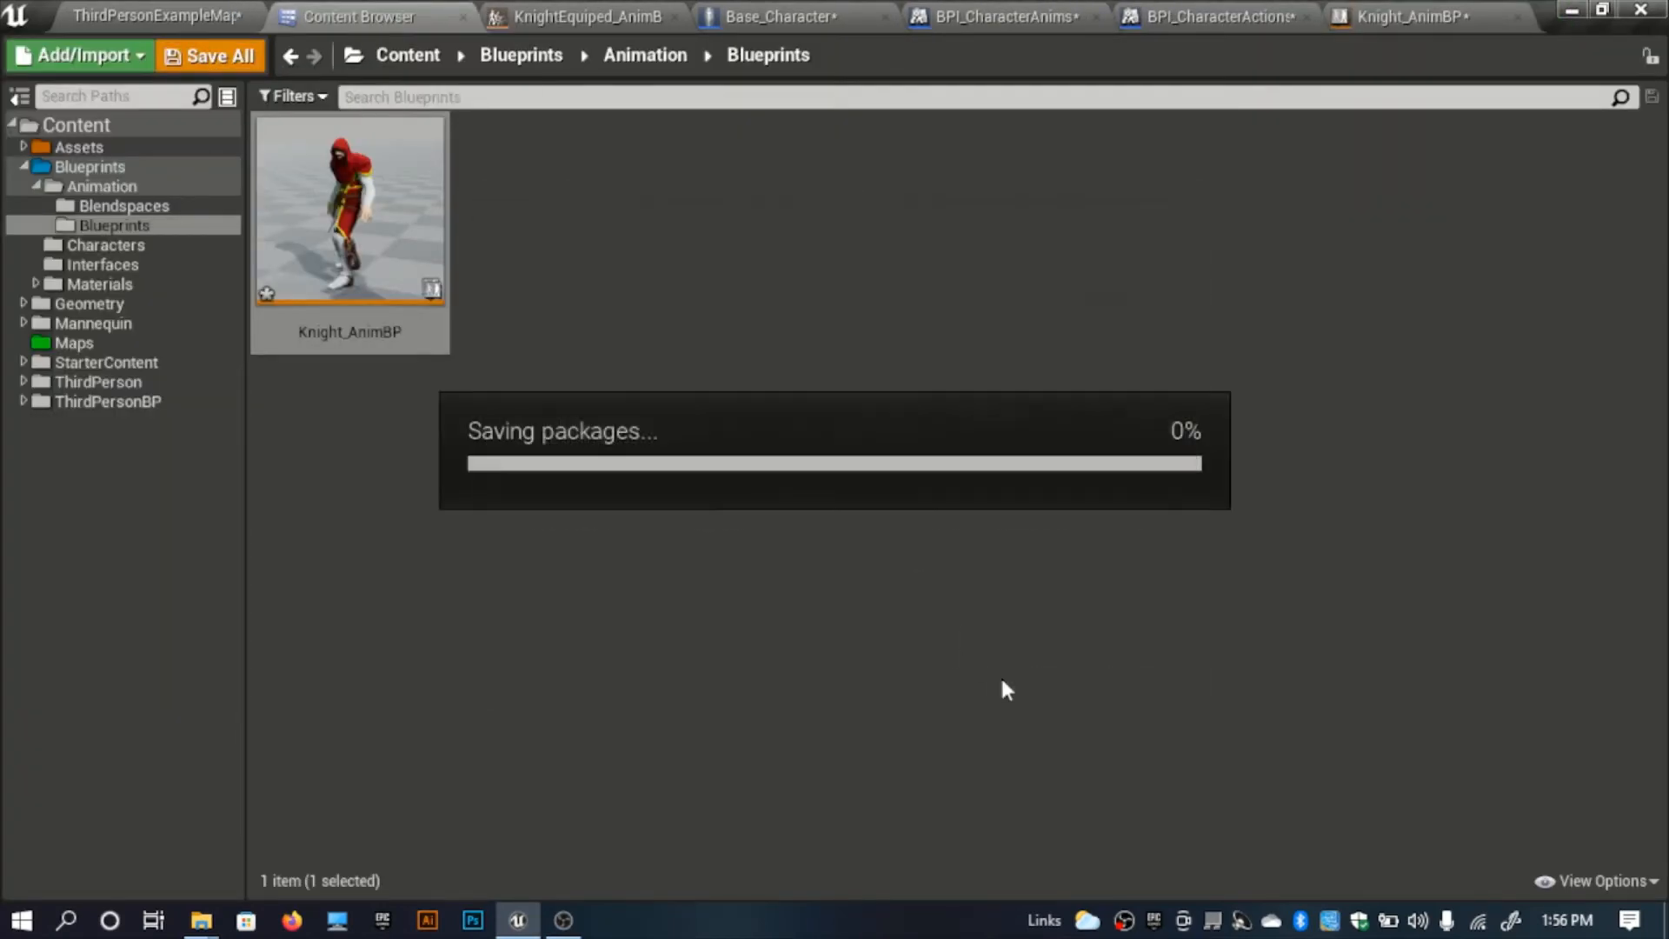
Play the ThirdPersonExampleMap level, walk the knight forward and draw the sword.
{"action": "left_click", "coordinate": [183, 17]}
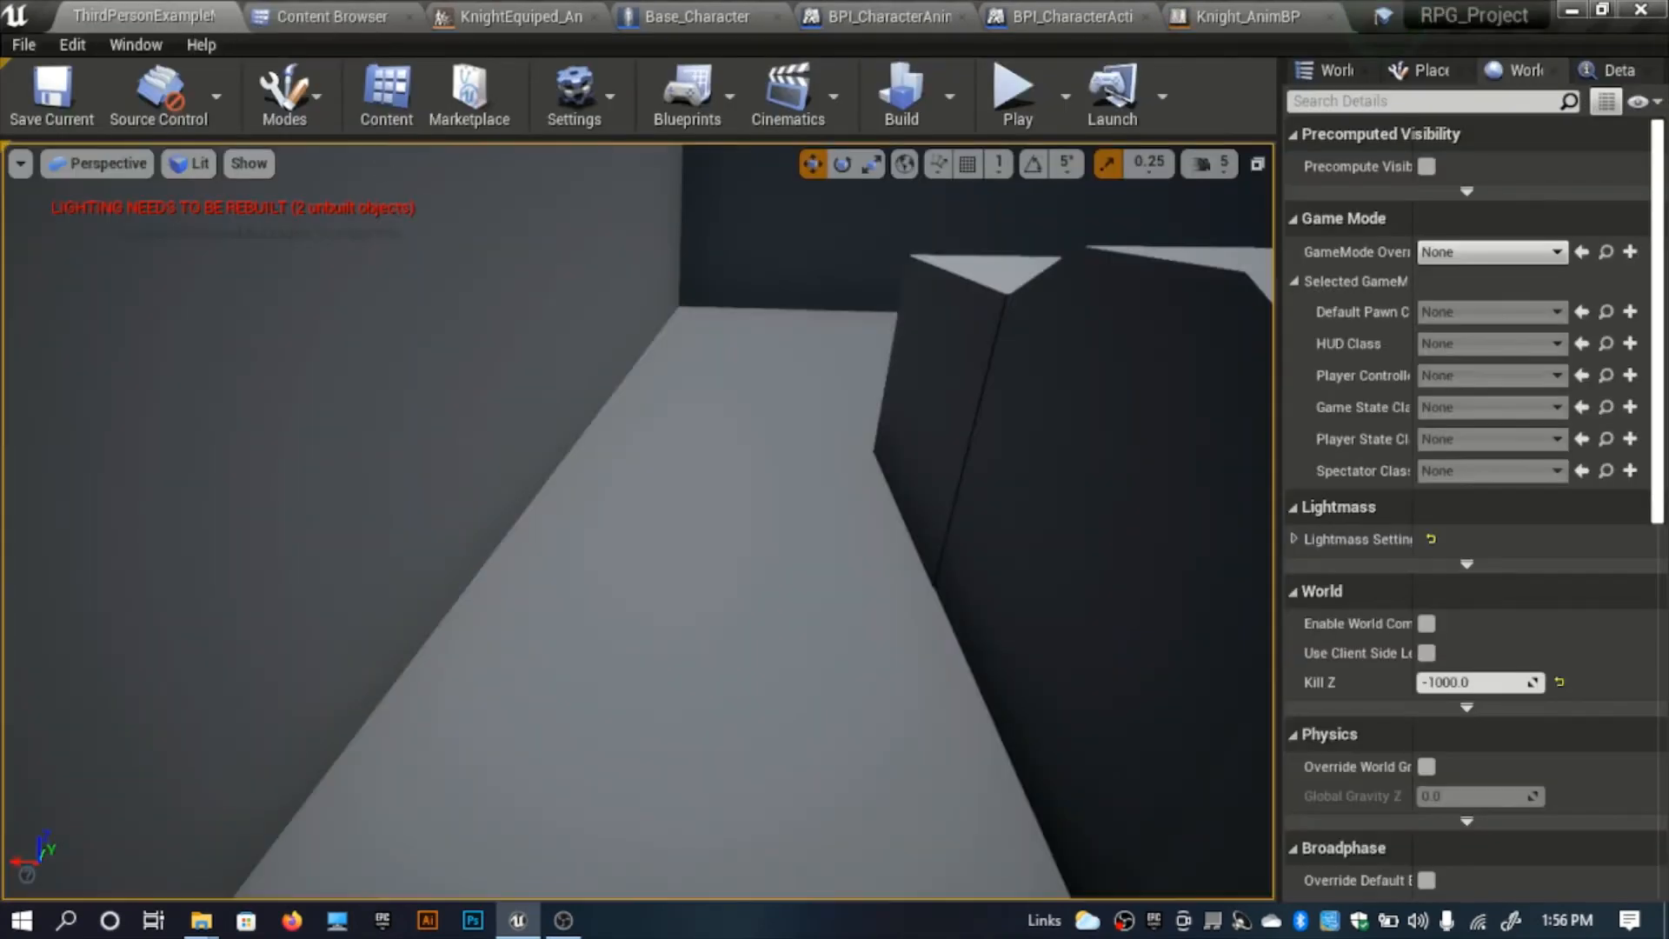
{"action": "key", "text": "alt+p"}
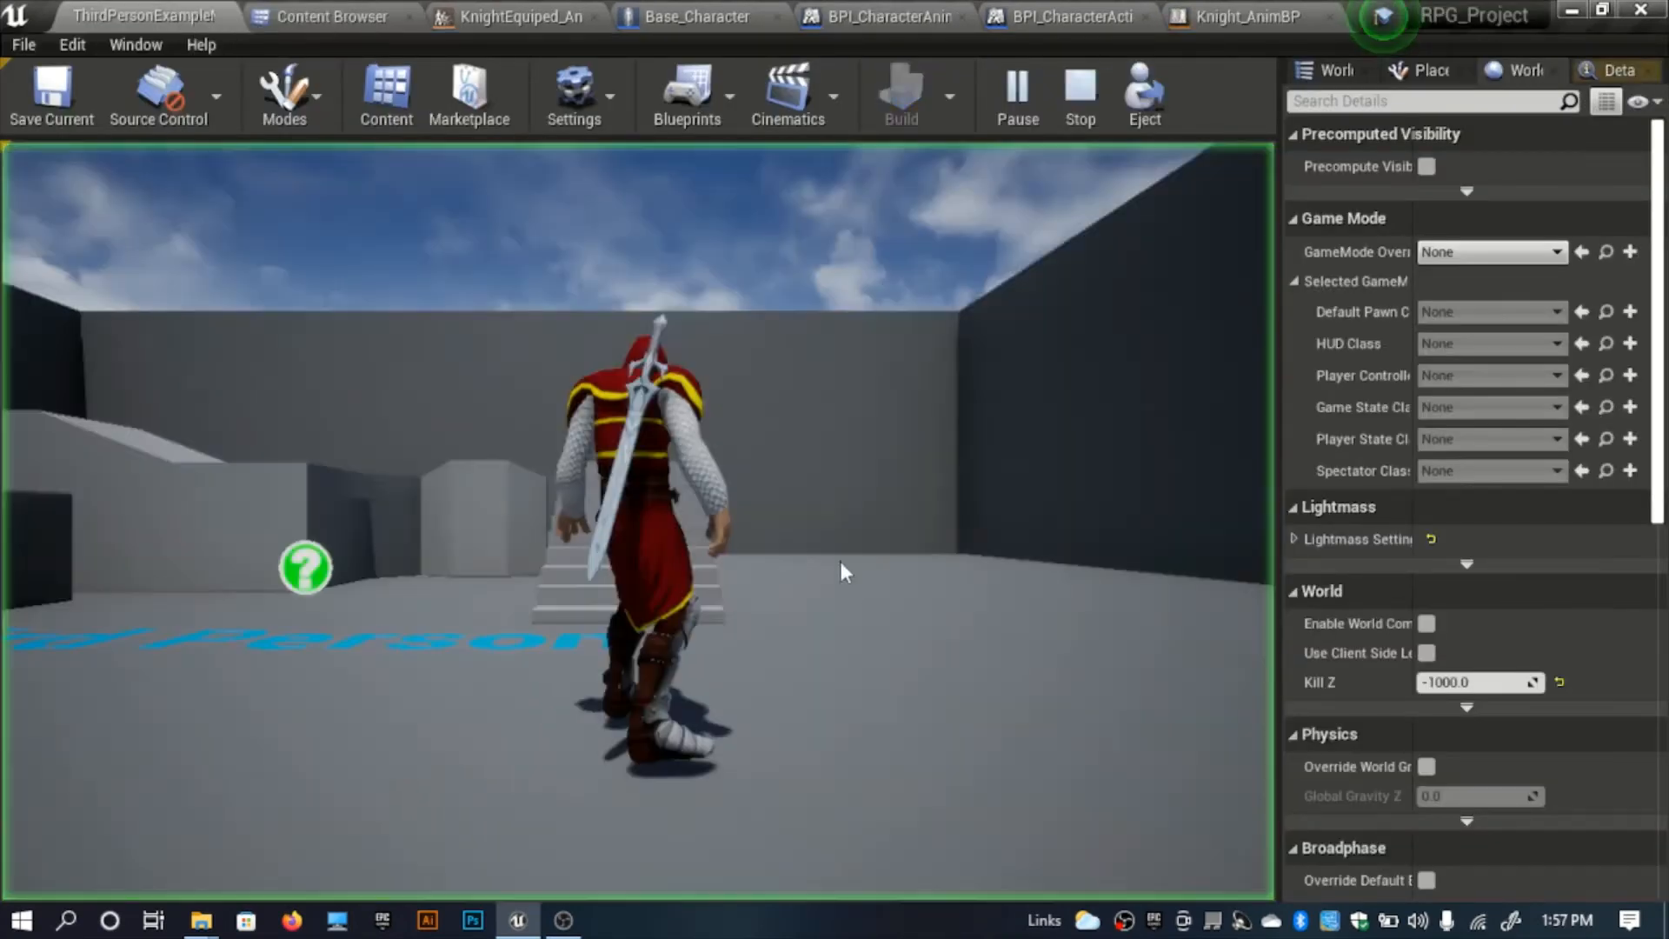
{"action": "left_click", "coordinate": [849, 570]}
{"action": "key", "text": "w"}
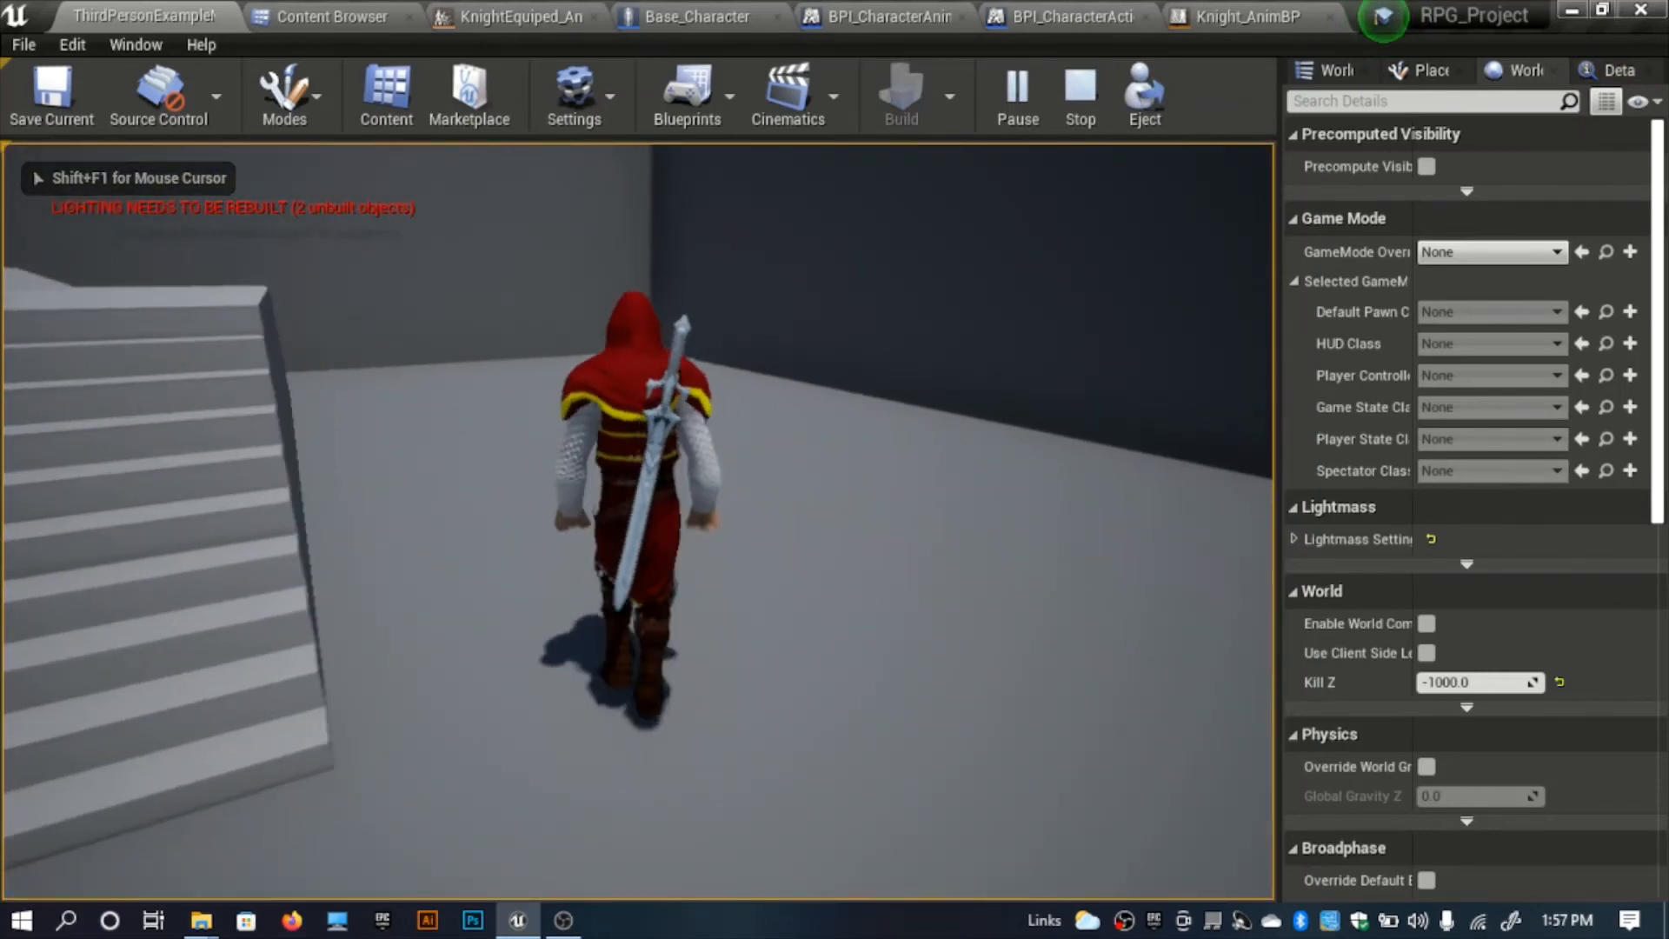
{"action": "key", "text": "e"}
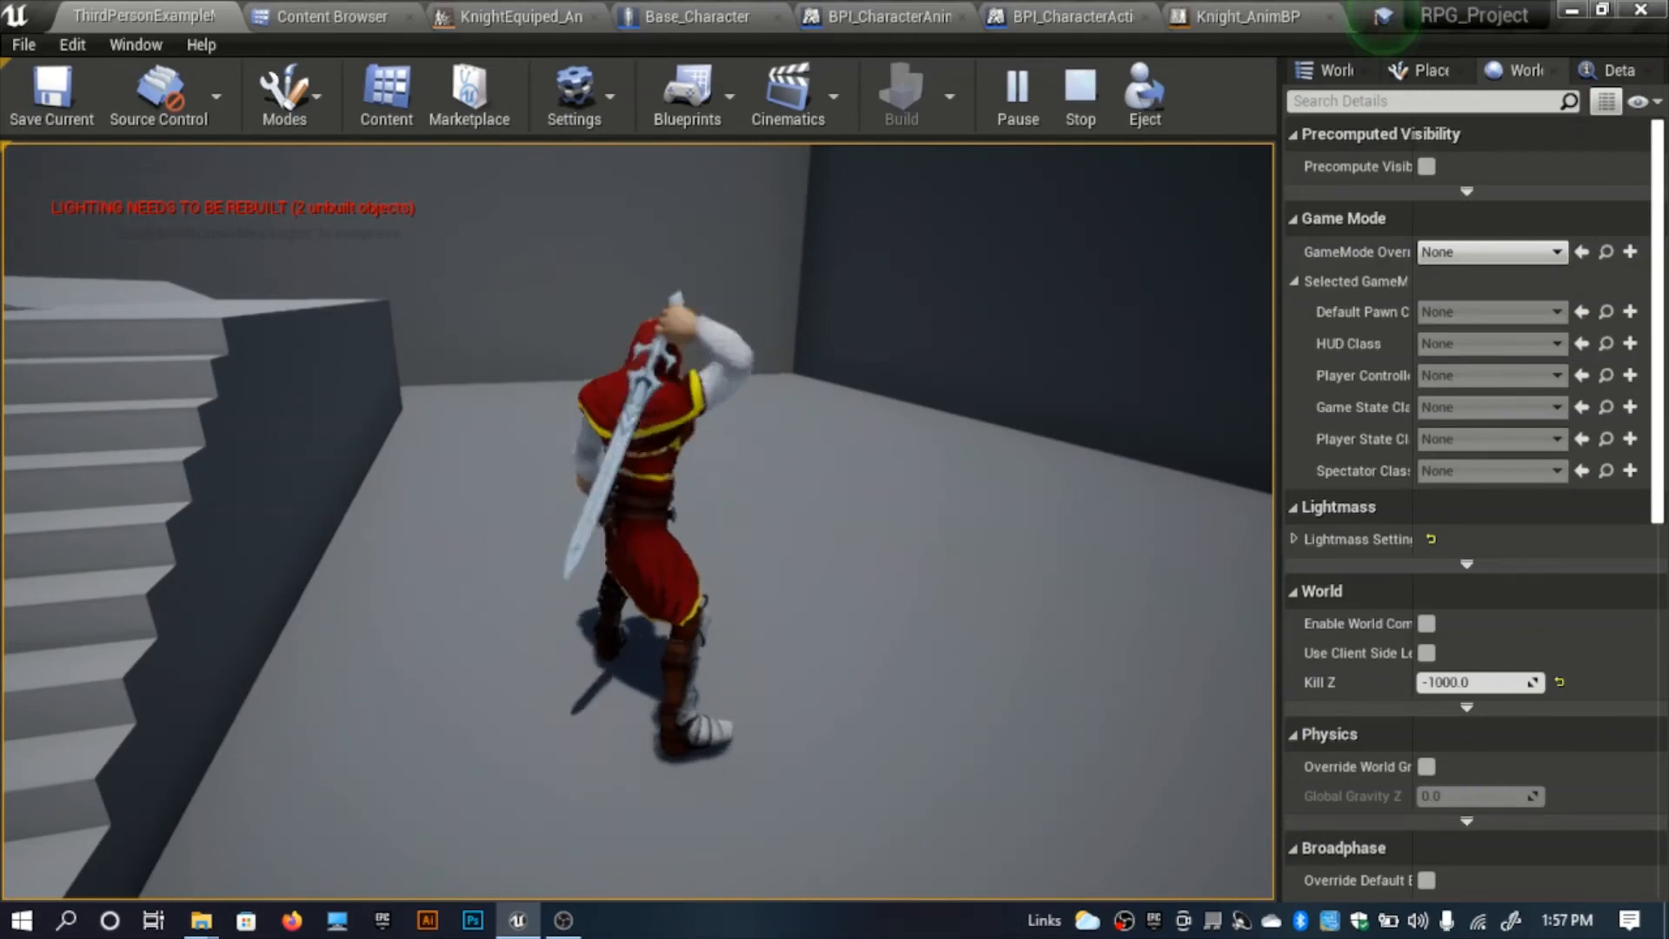
{"action": "key", "text": "w"}
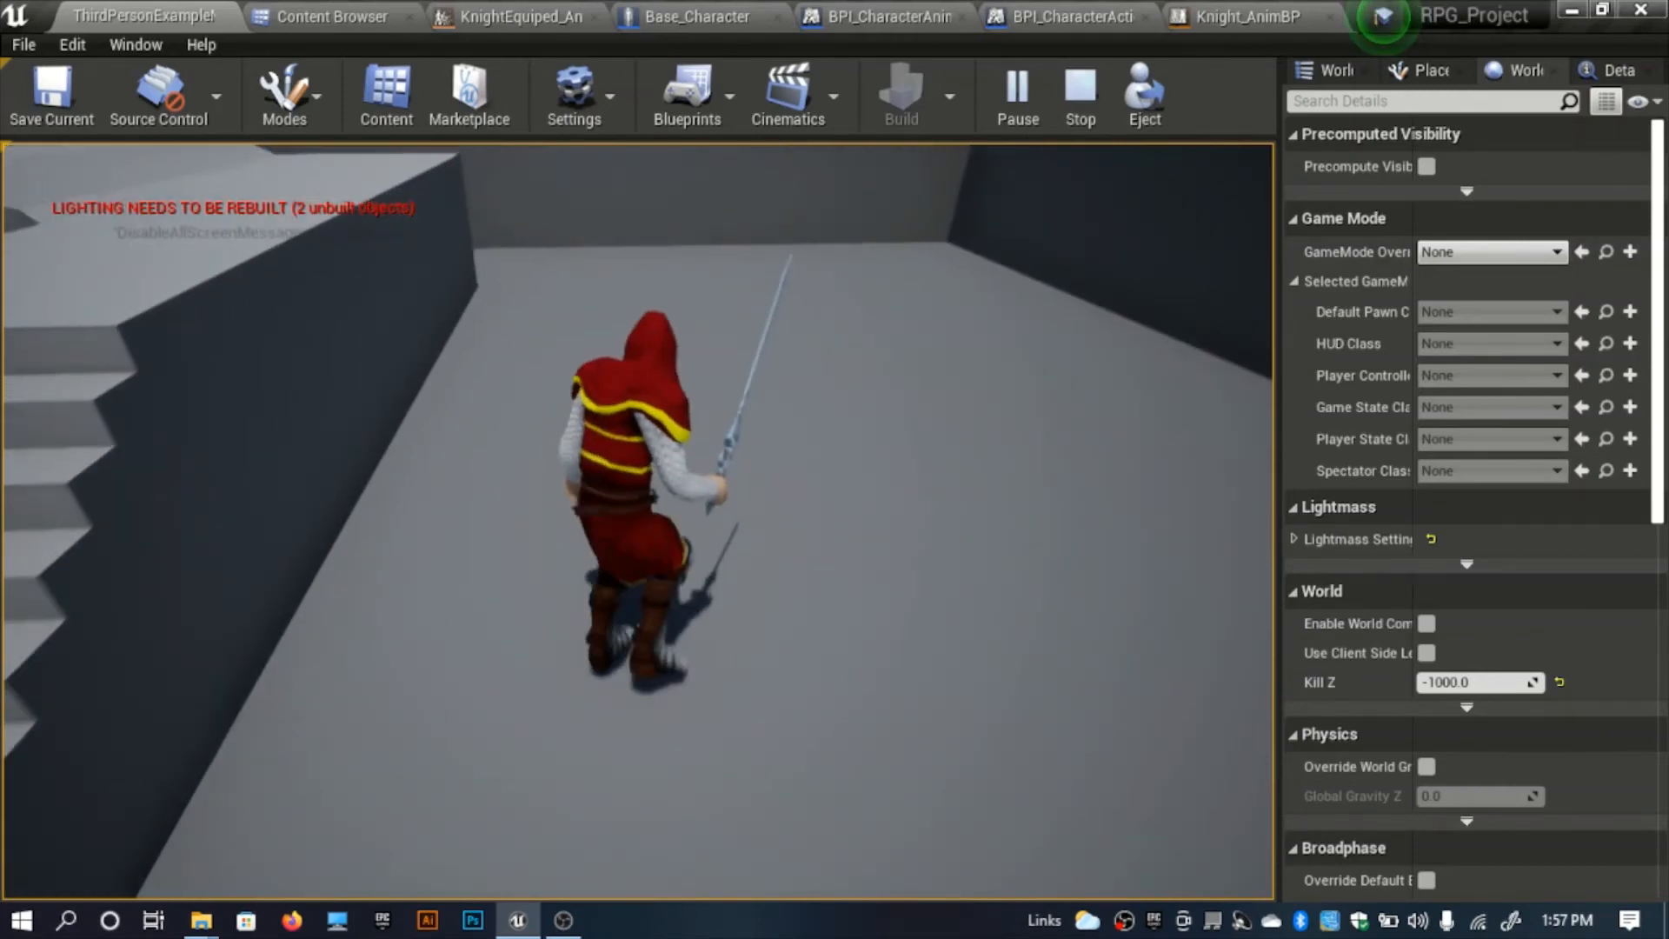
Move the knight around the level with the sword drawn to examine the equipped walking and running animations.
{"action": "key", "text": "w"}
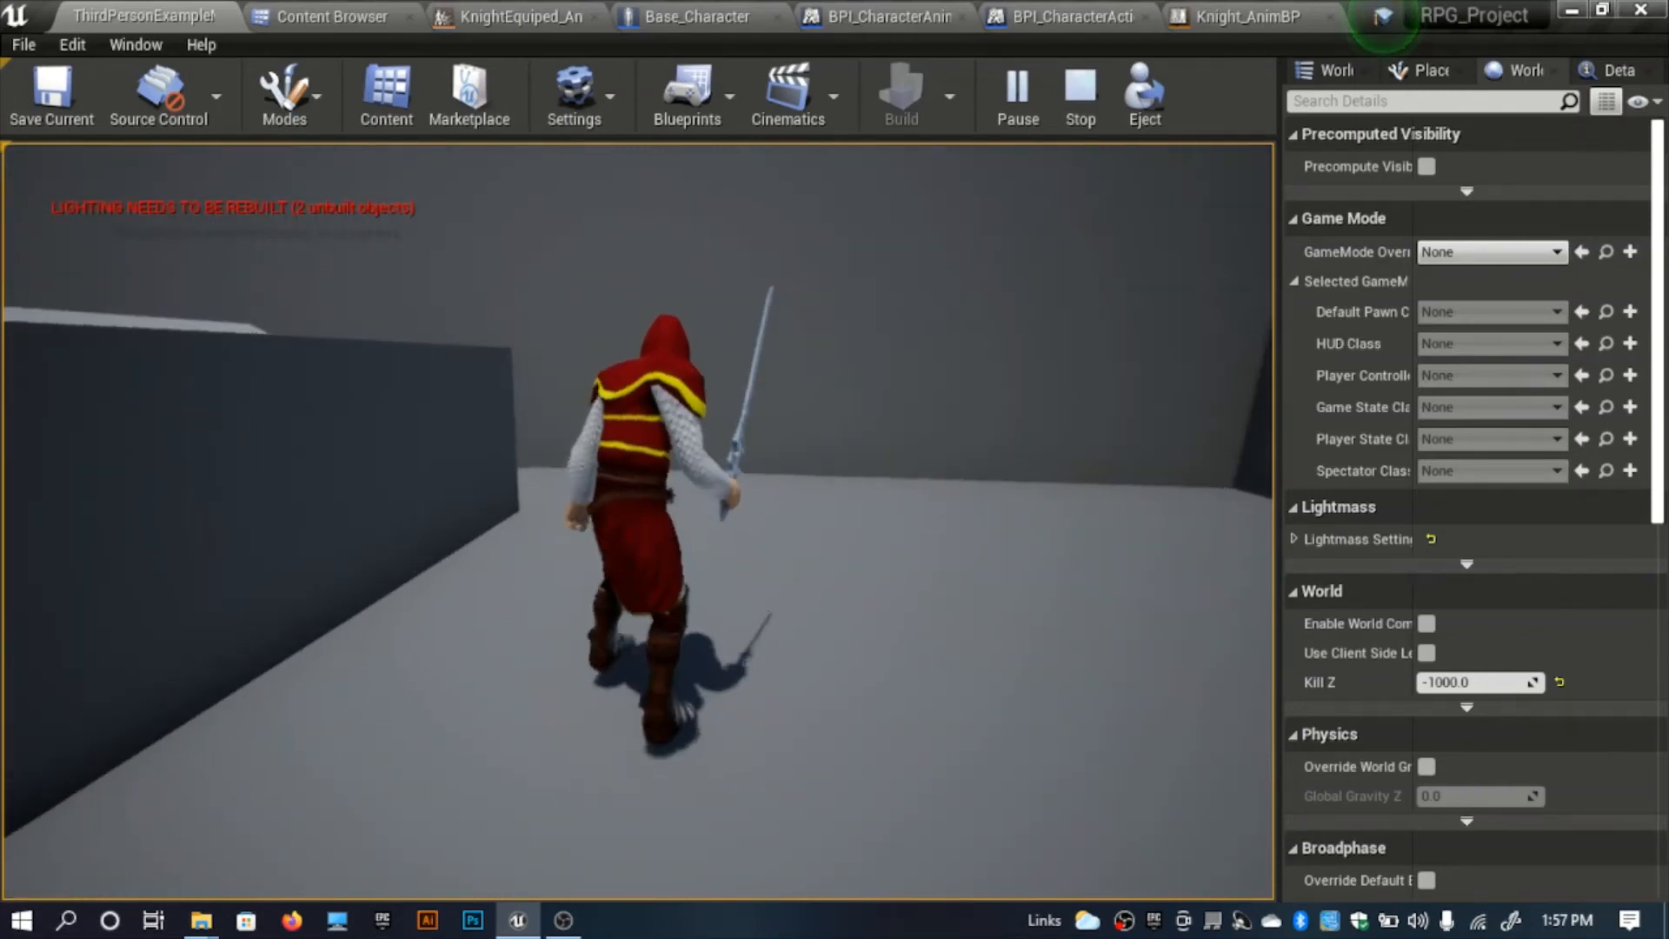
{"action": "key", "text": "w"}
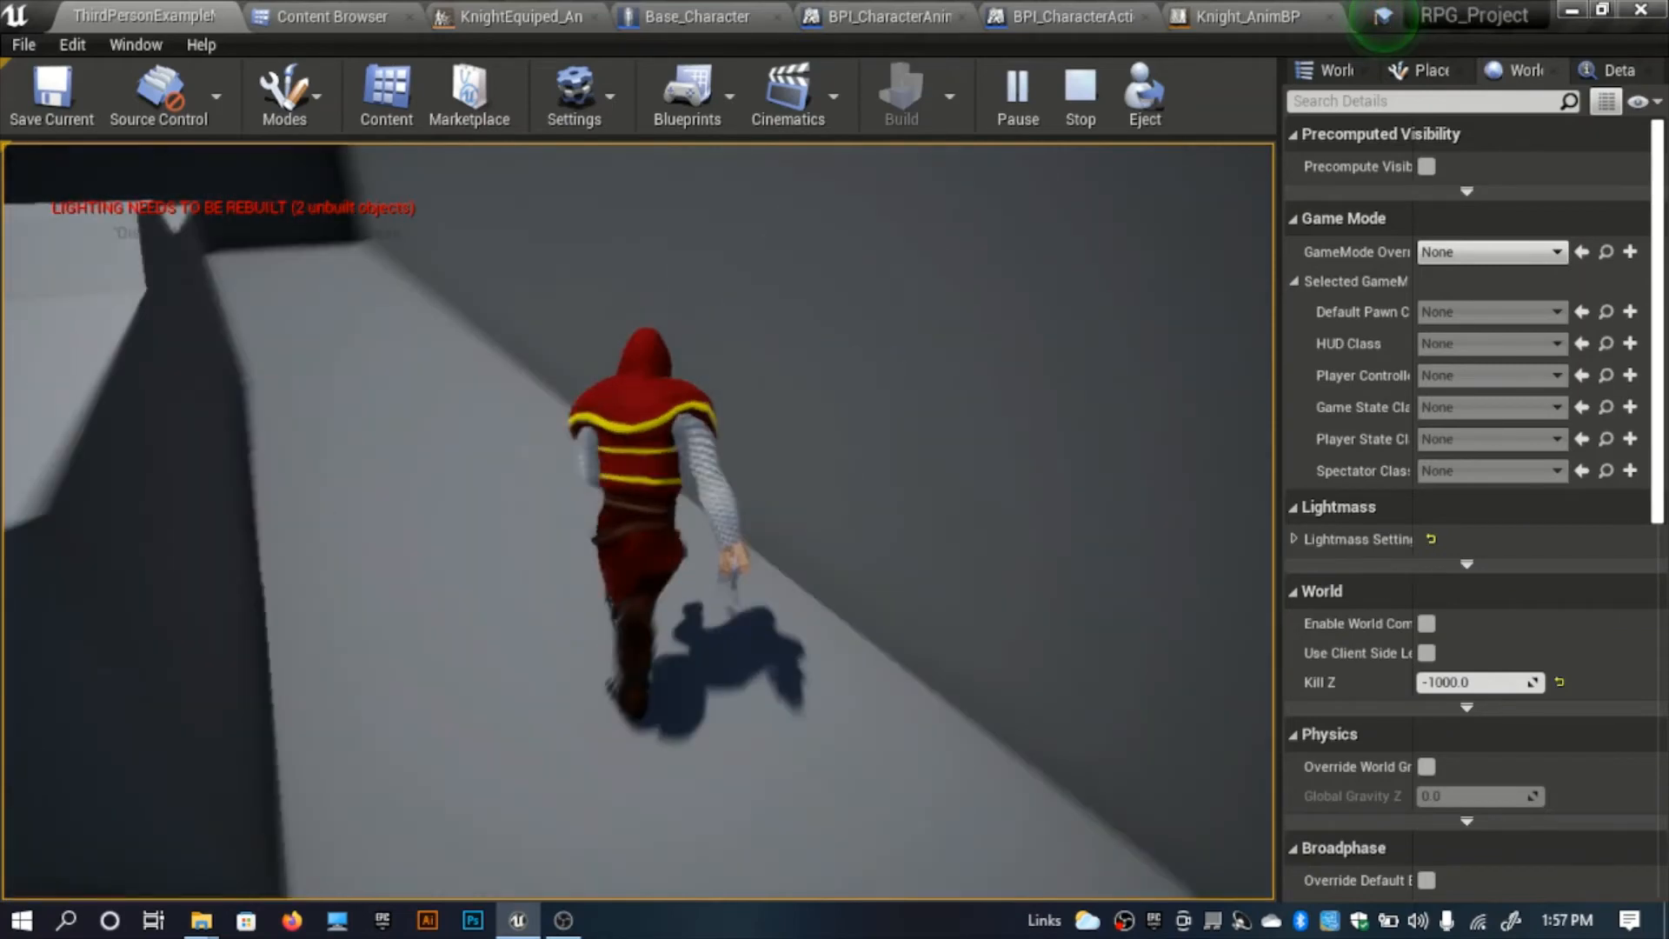
{"action": "key", "text": "w"}
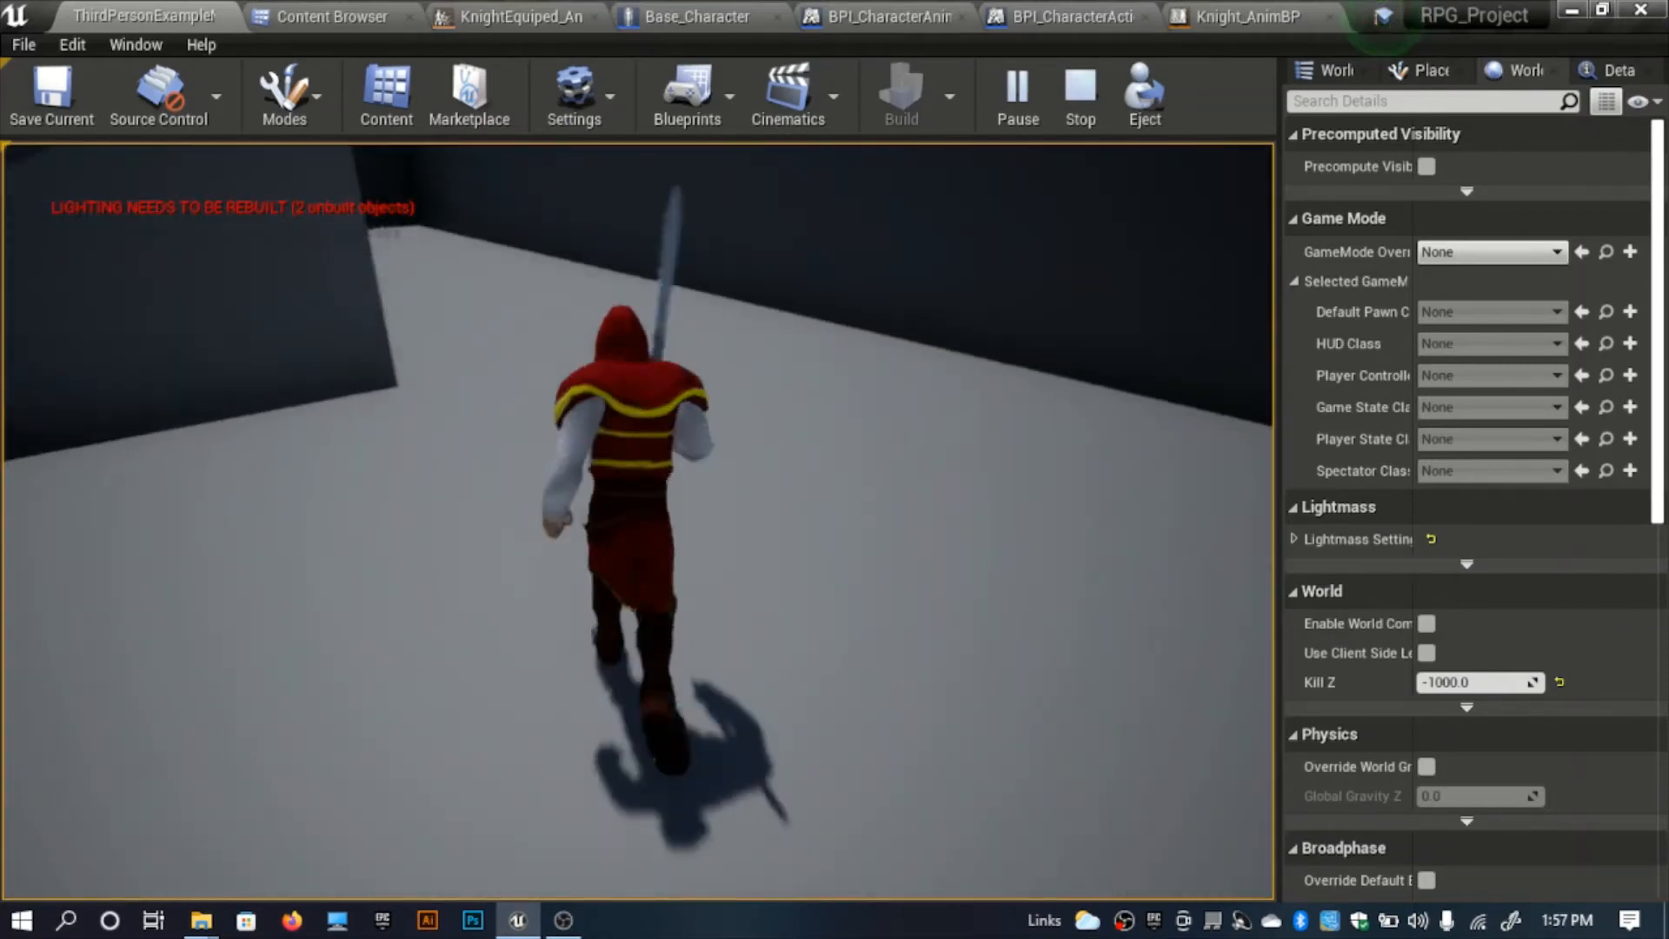
{"action": "key", "text": "w"}
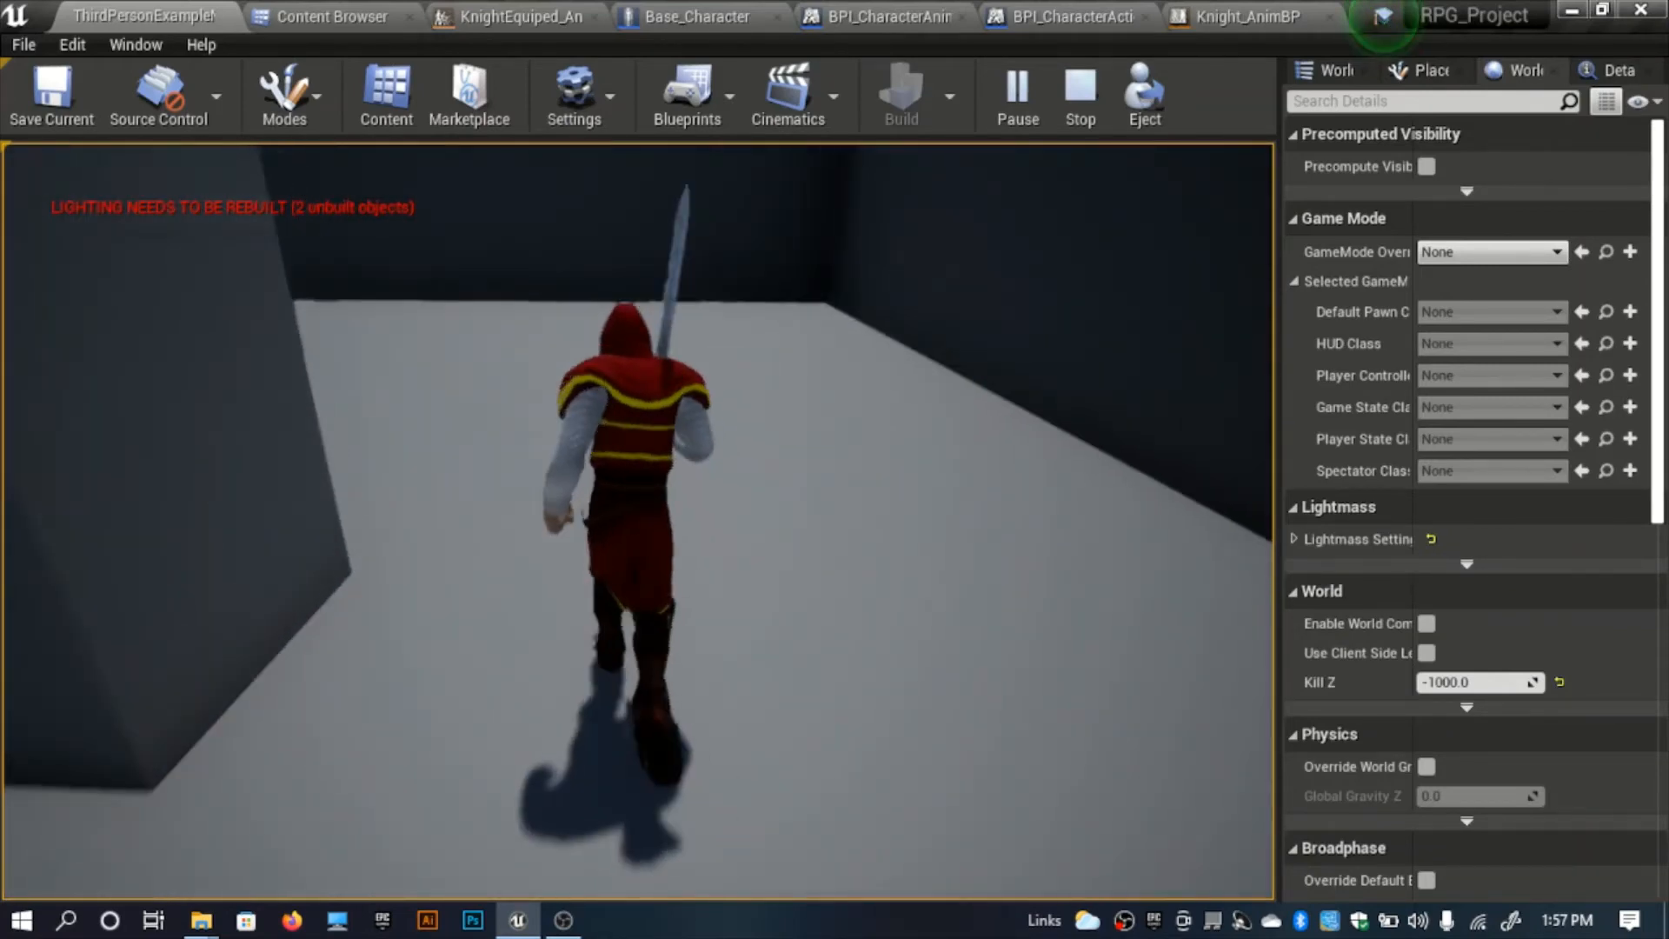
{"action": "key", "text": "w"}
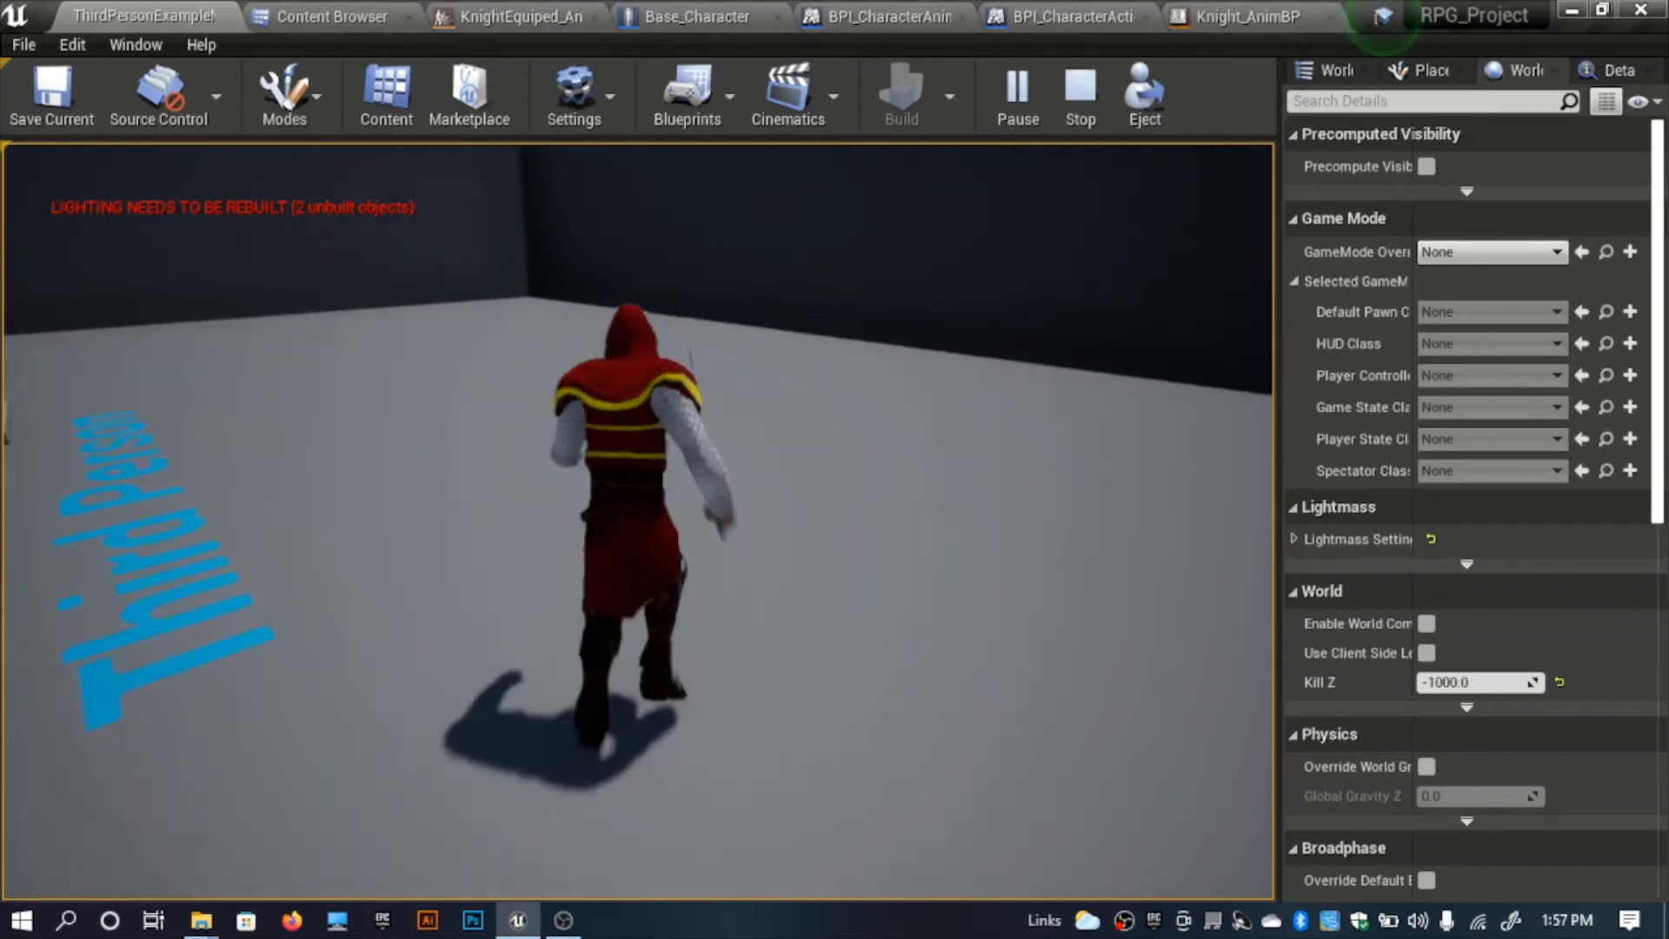
{"action": "key", "text": "w"}
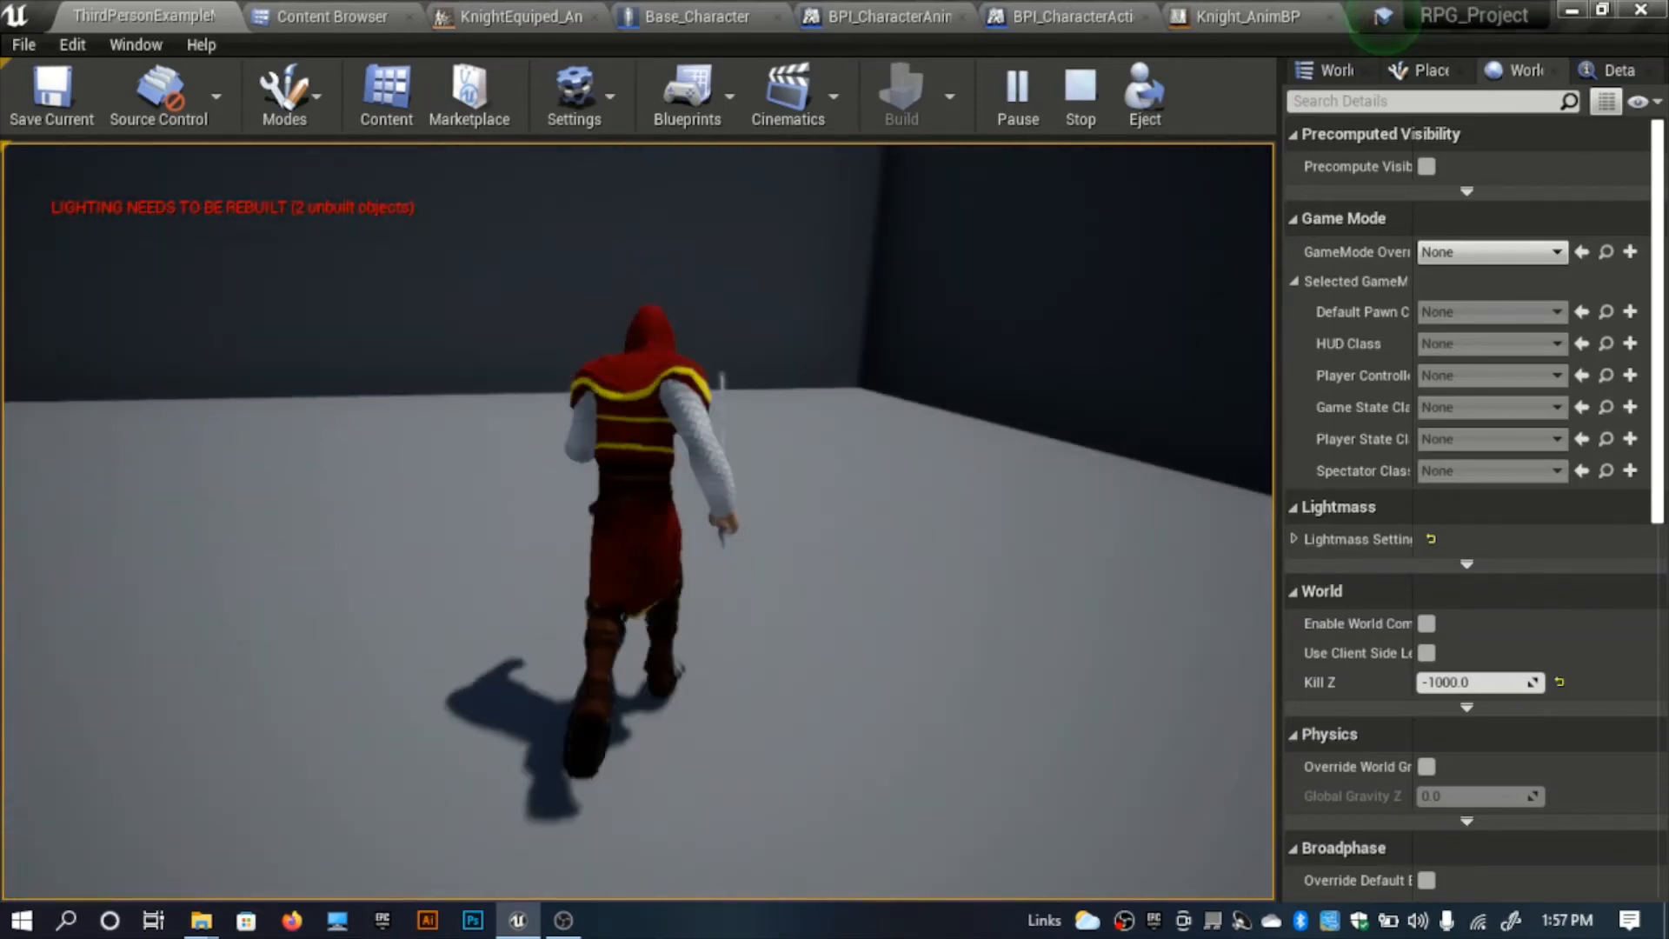
{"action": "key", "text": "w"}
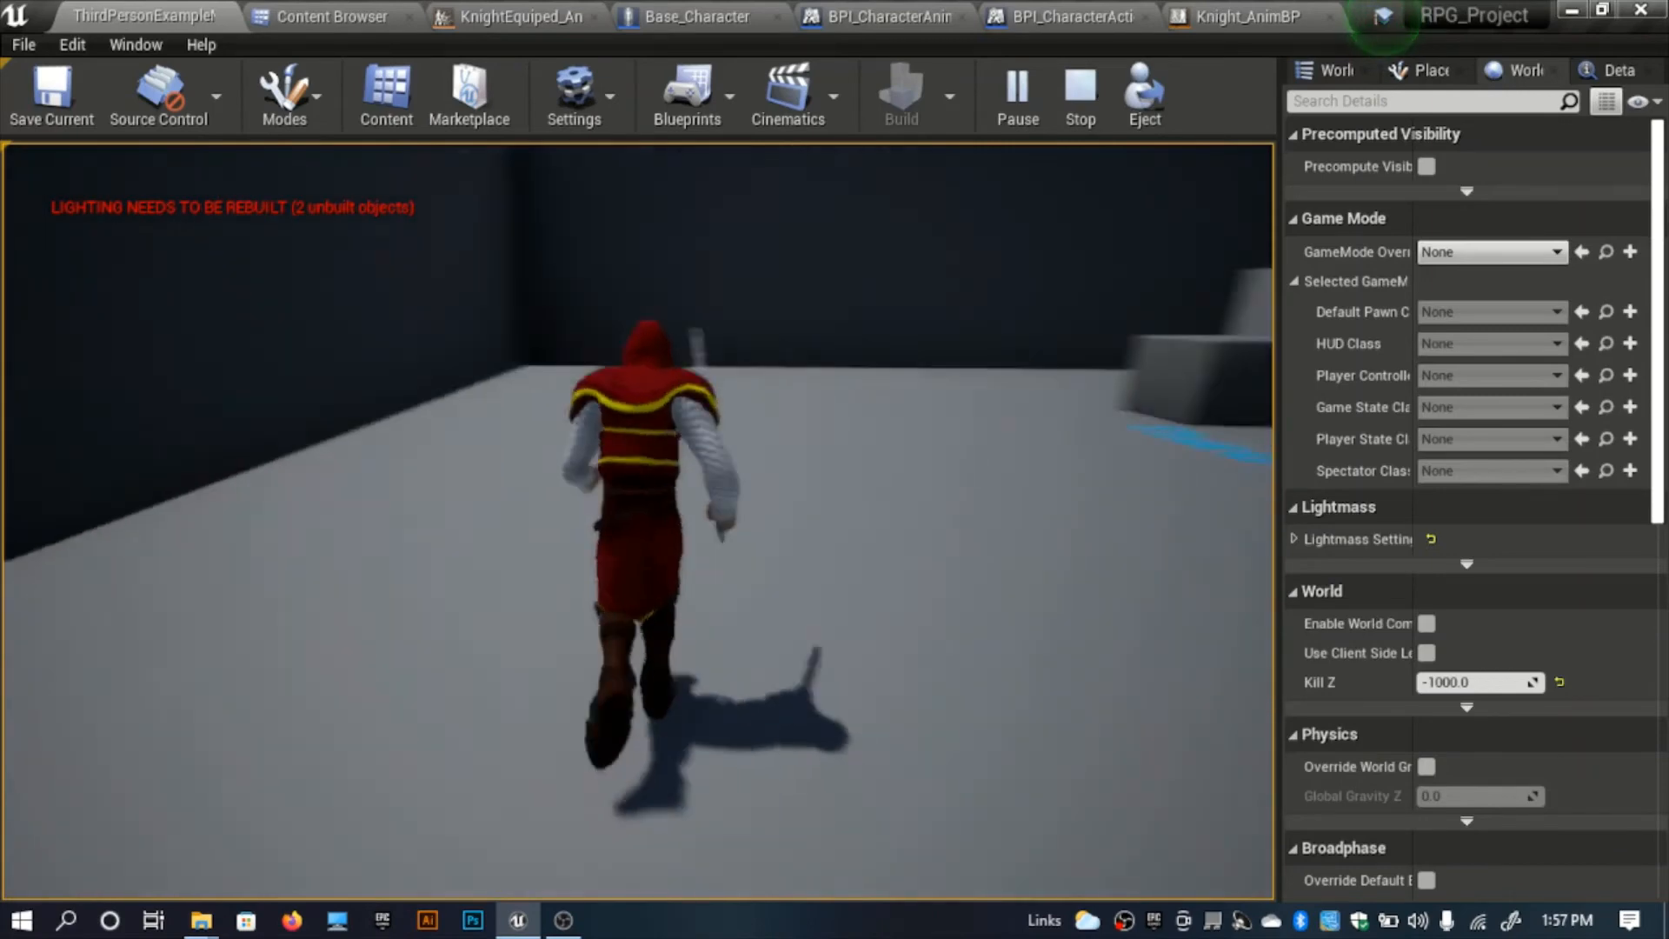
{"action": "key", "text": "w"}
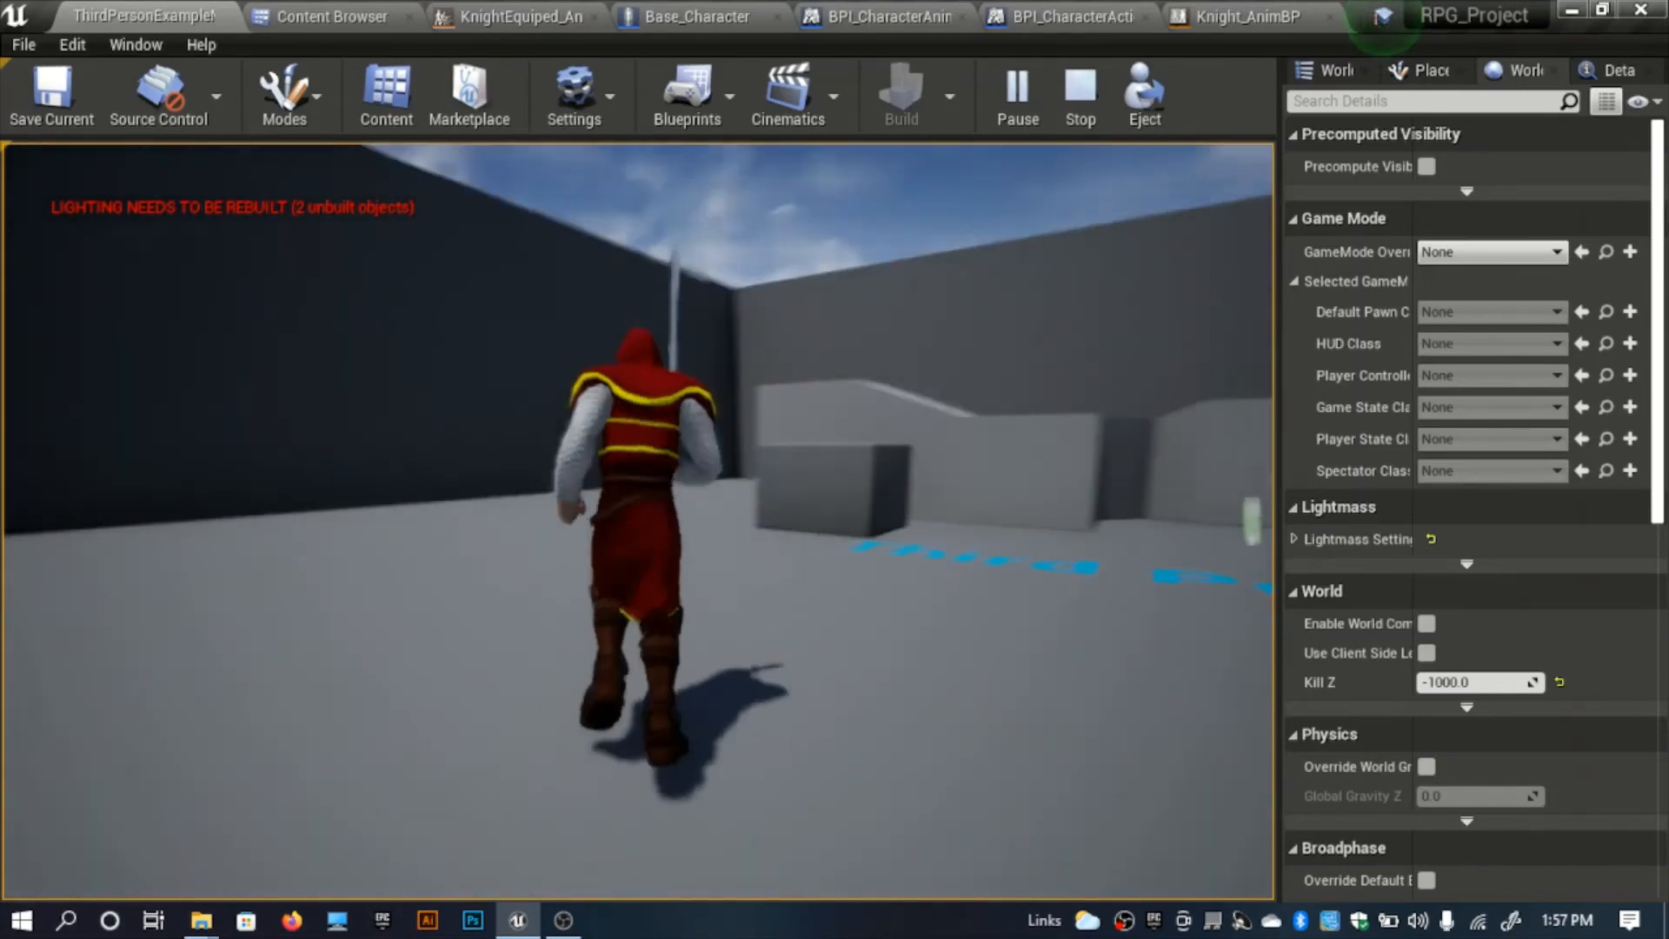
{"action": "key", "text": "w"}
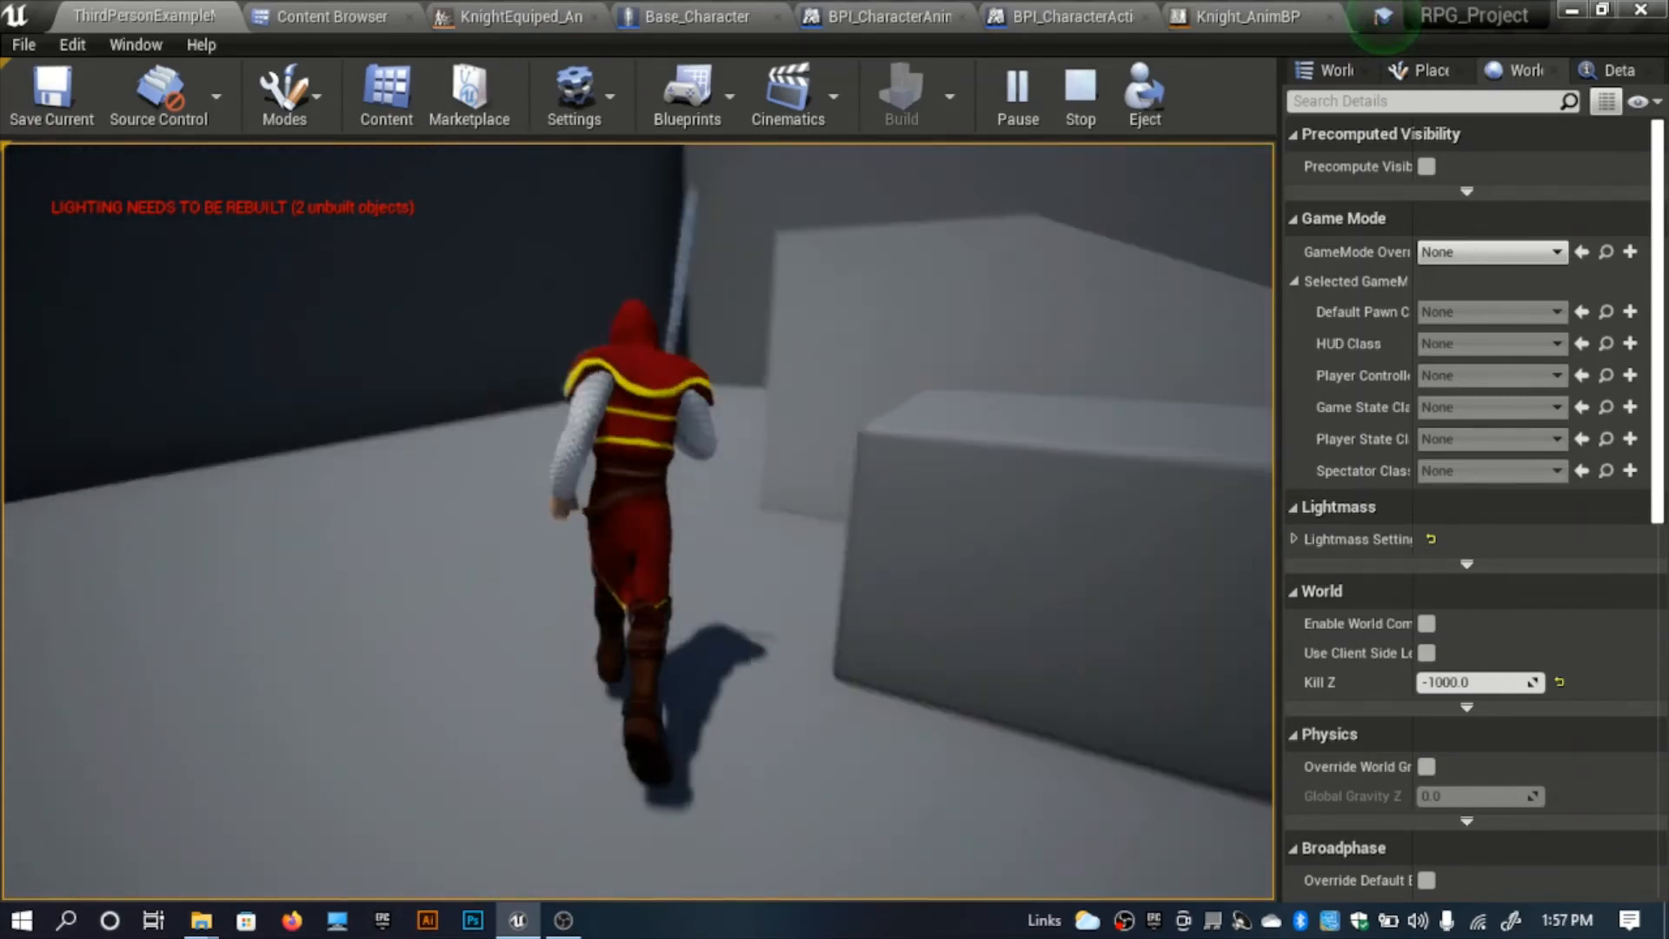
Sheathe and redraw the sword while the knight is running to test switching between normal and equipped movement.
{"action": "key", "text": "w"}
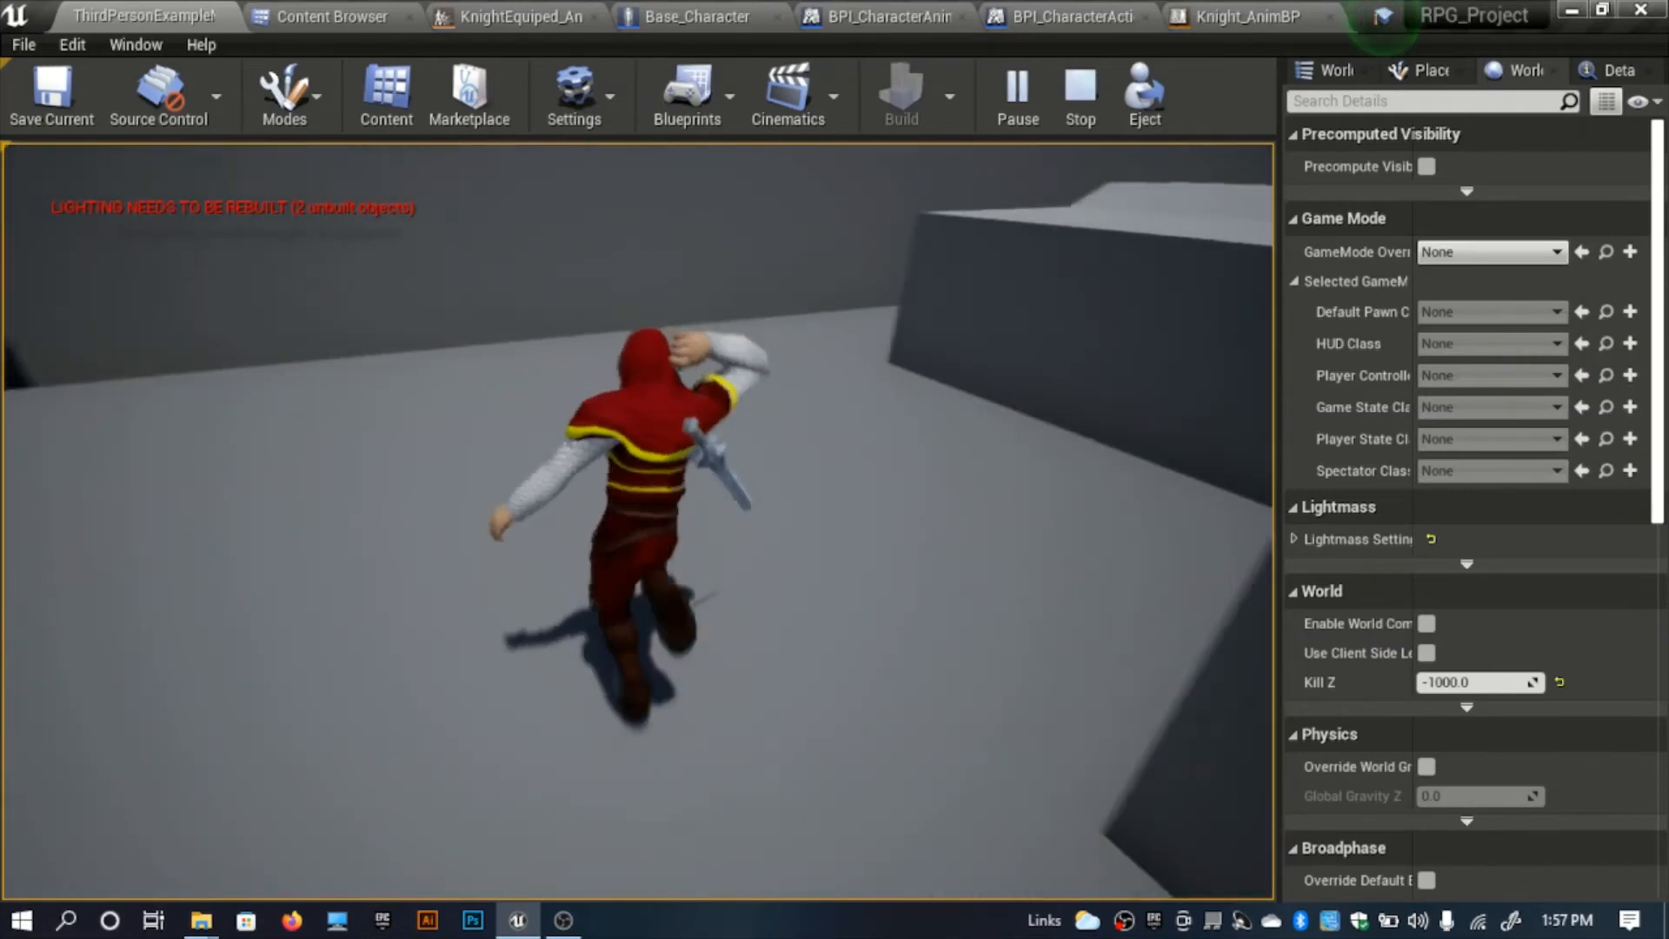
{"action": "key", "text": "w"}
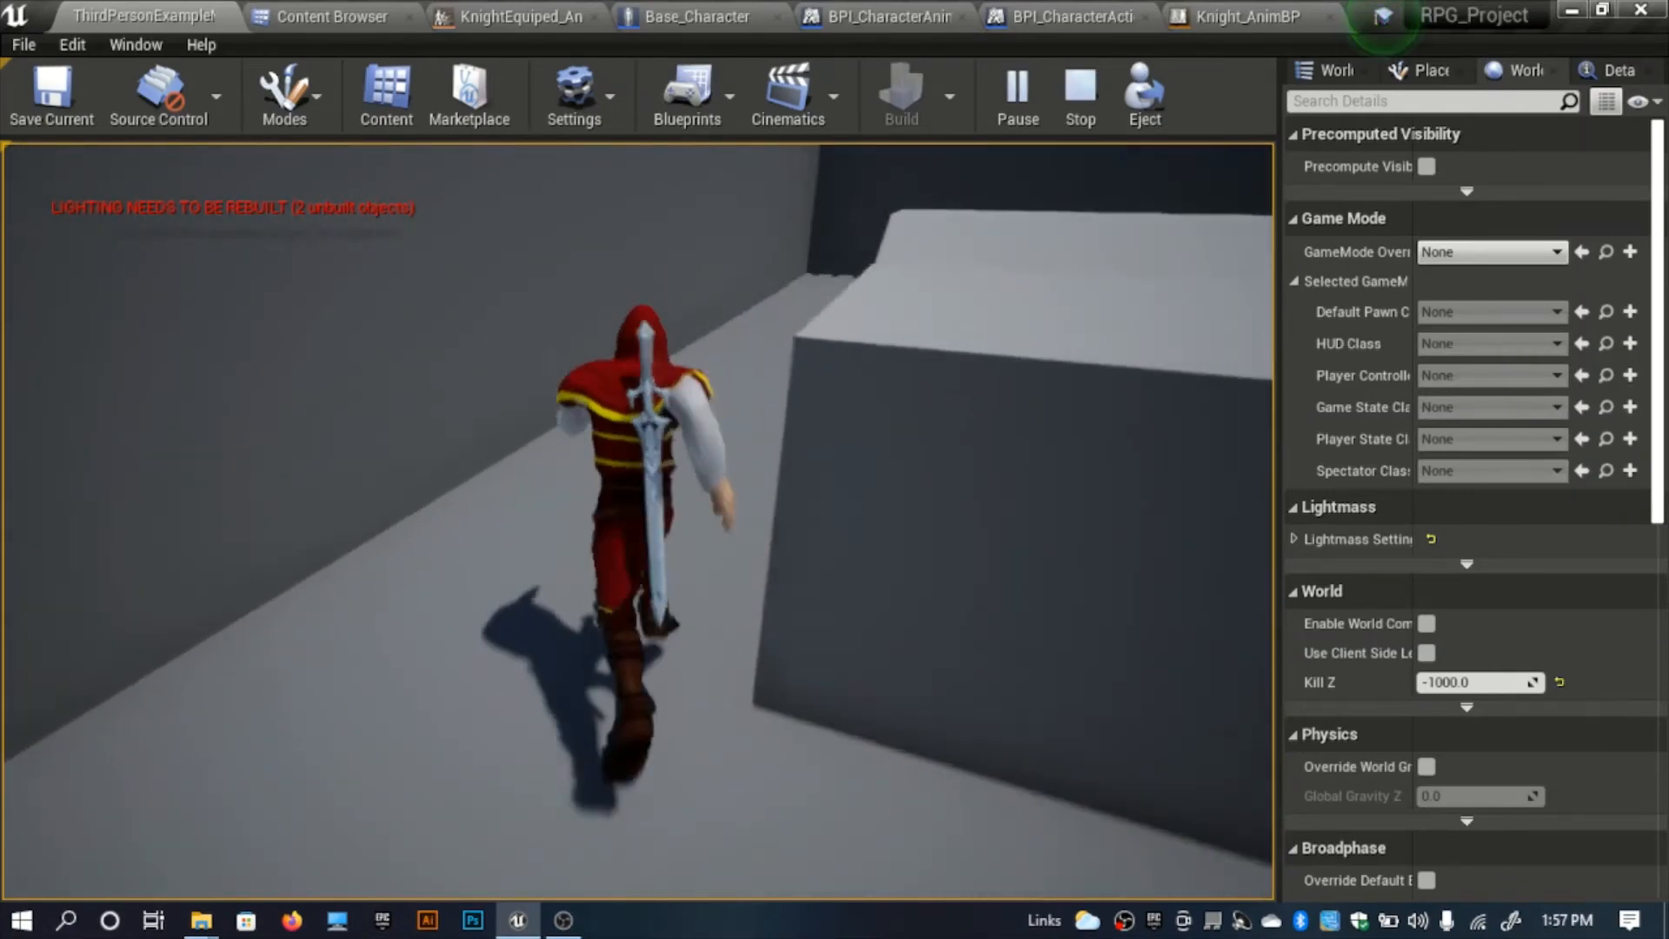
{"action": "key", "text": "w"}
{"action": "key", "text": "e"}
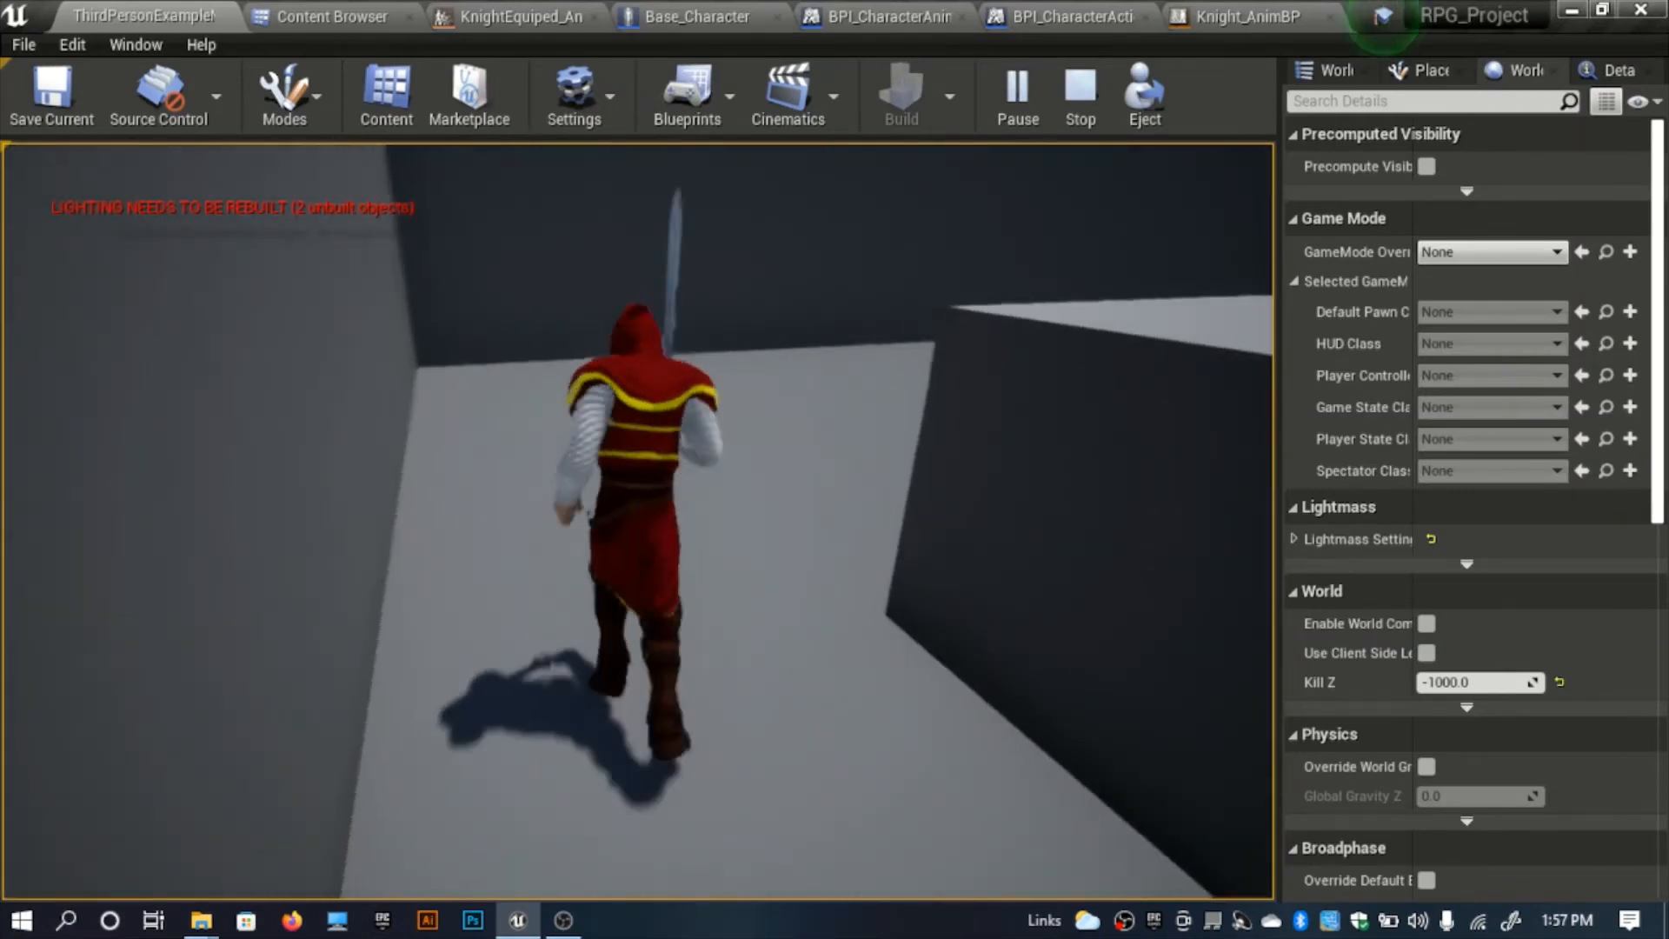
{"action": "key", "text": "w"}
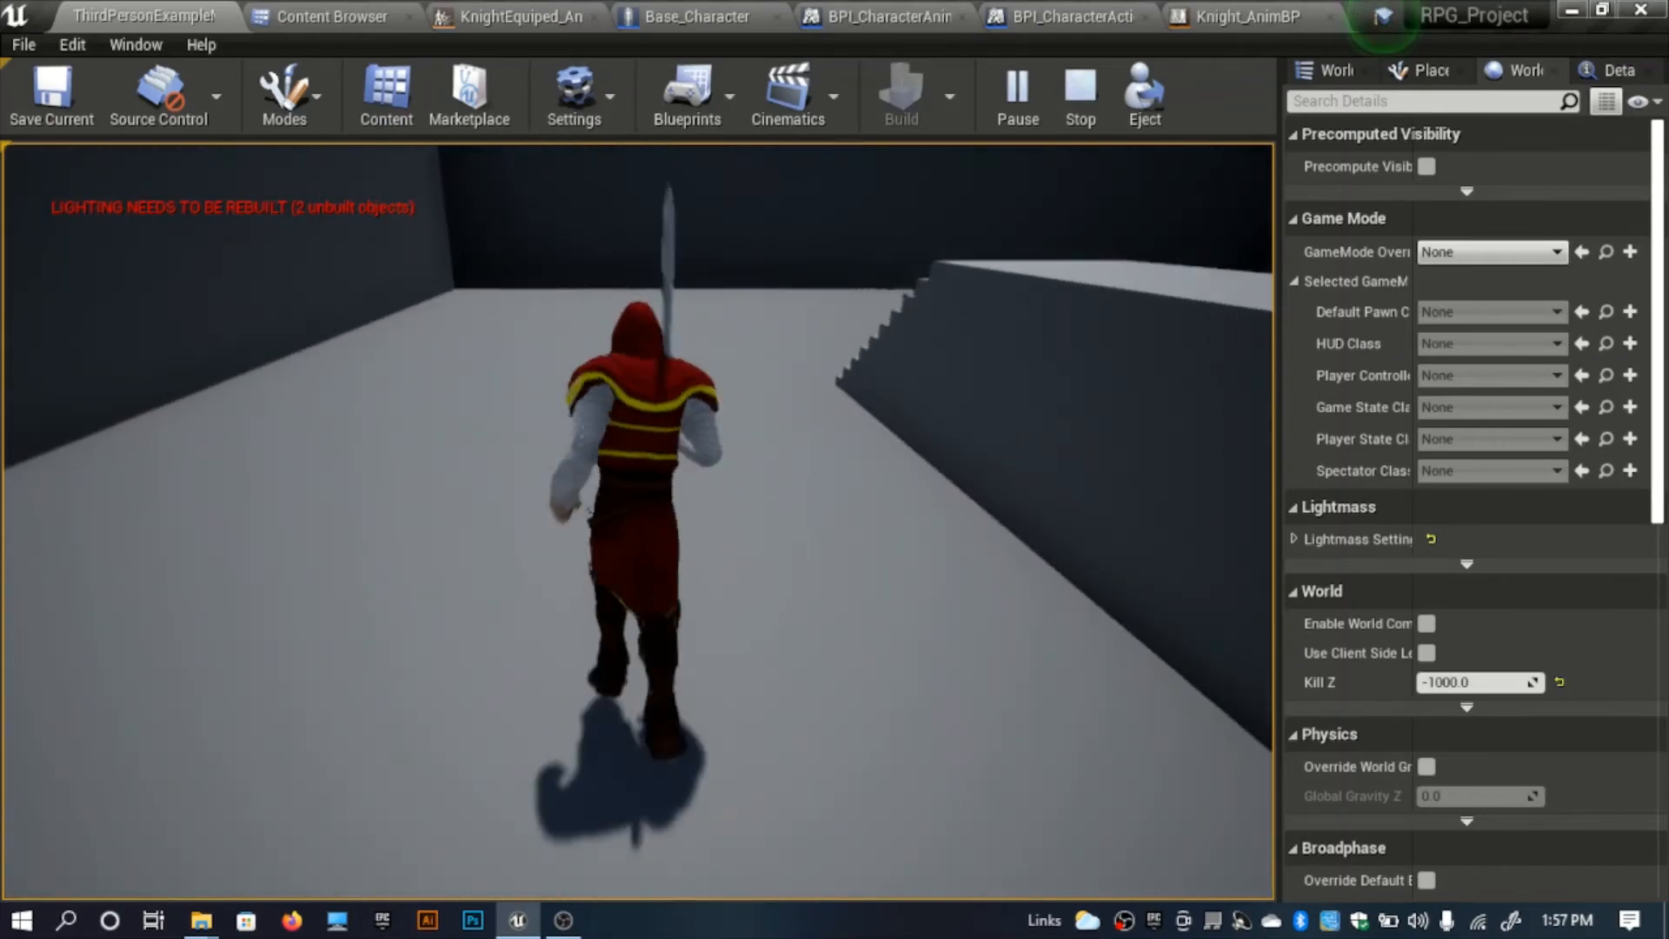
Run the knight while switching the sword, jump with it sheathed and drawn, and end the play session.
{"action": "key", "text": "w"}
{"action": "key", "text": "e"}
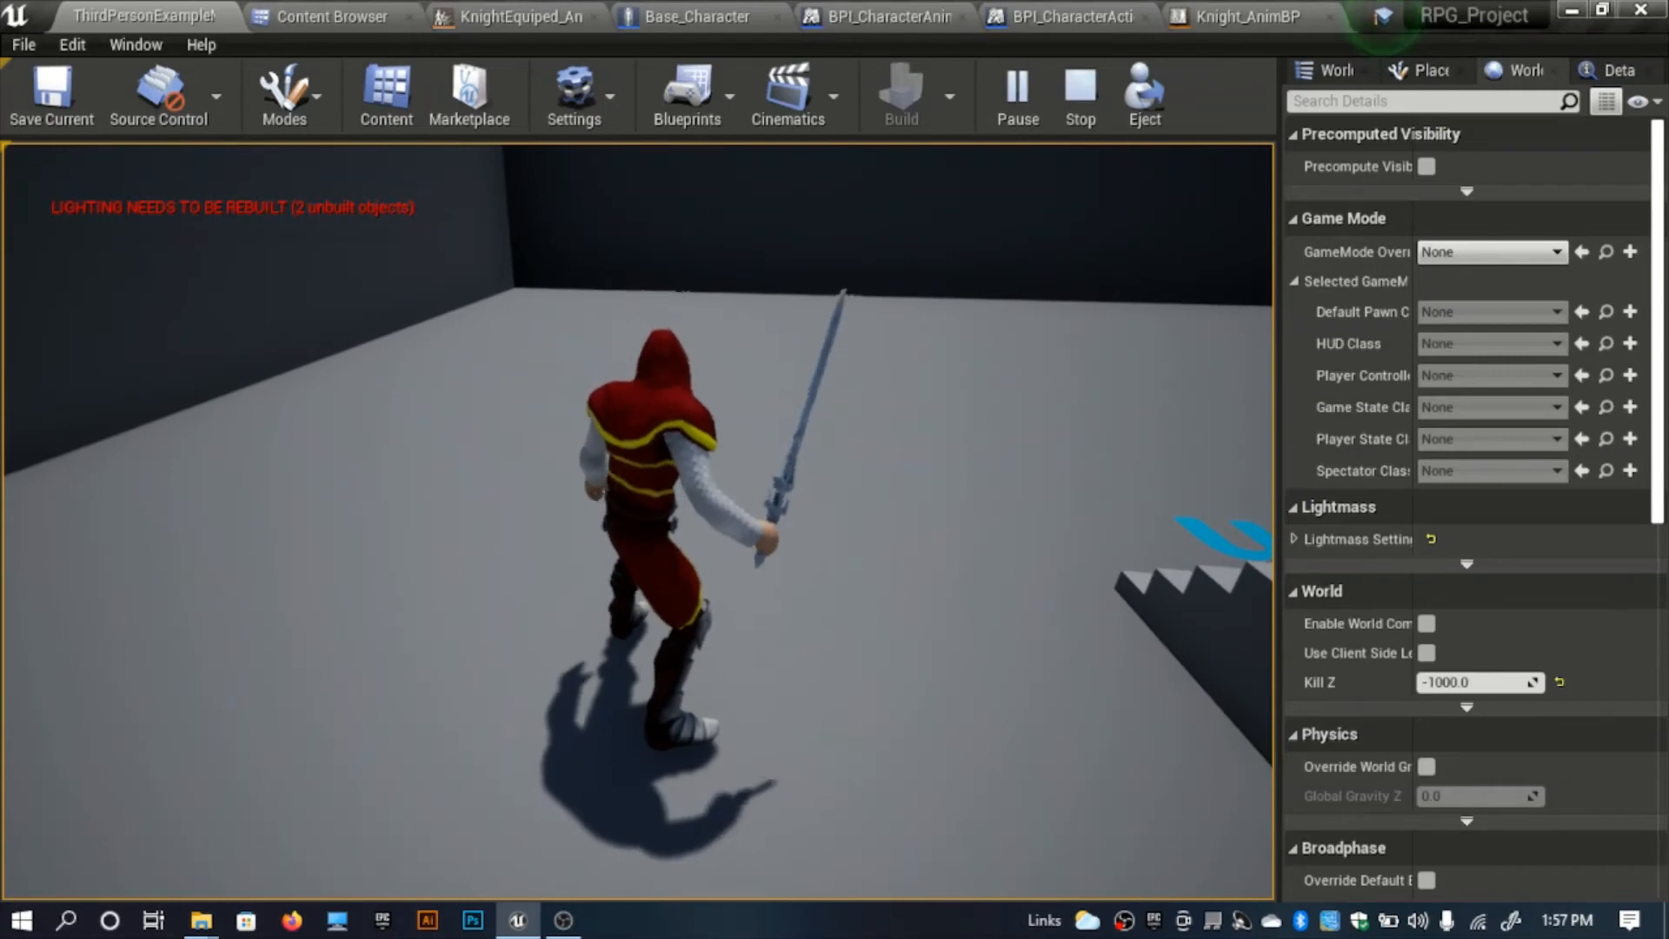
{"action": "key", "text": "w"}
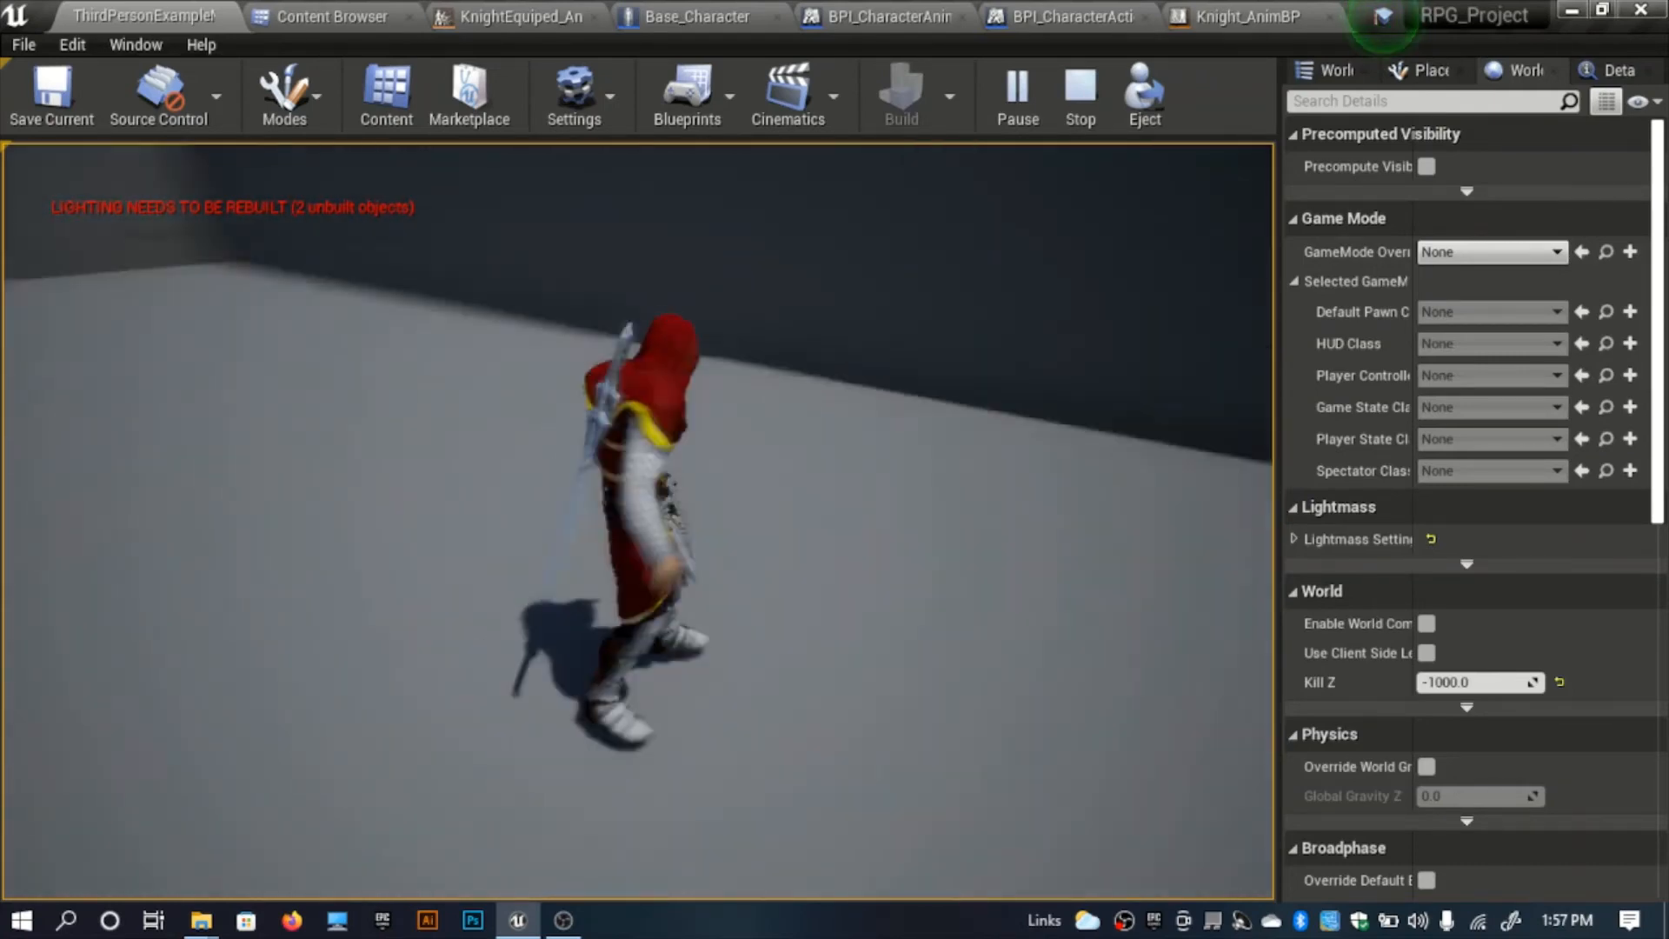
{"action": "key", "text": "space"}
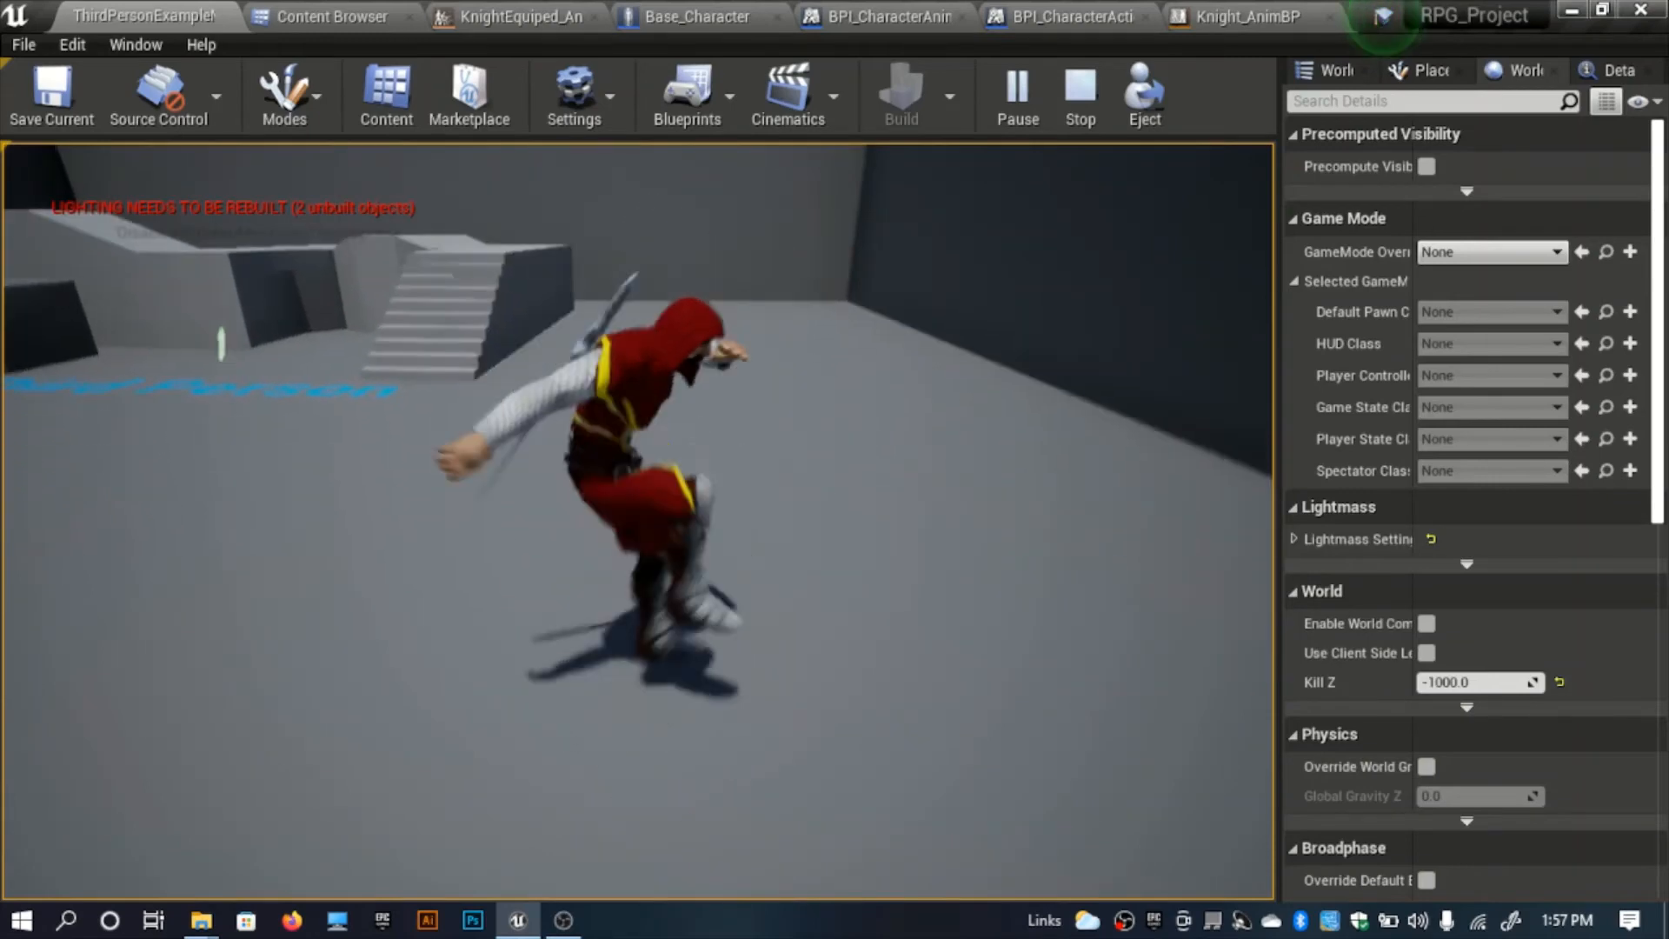
{"action": "key", "text": "e"}
{"action": "key", "text": "space"}
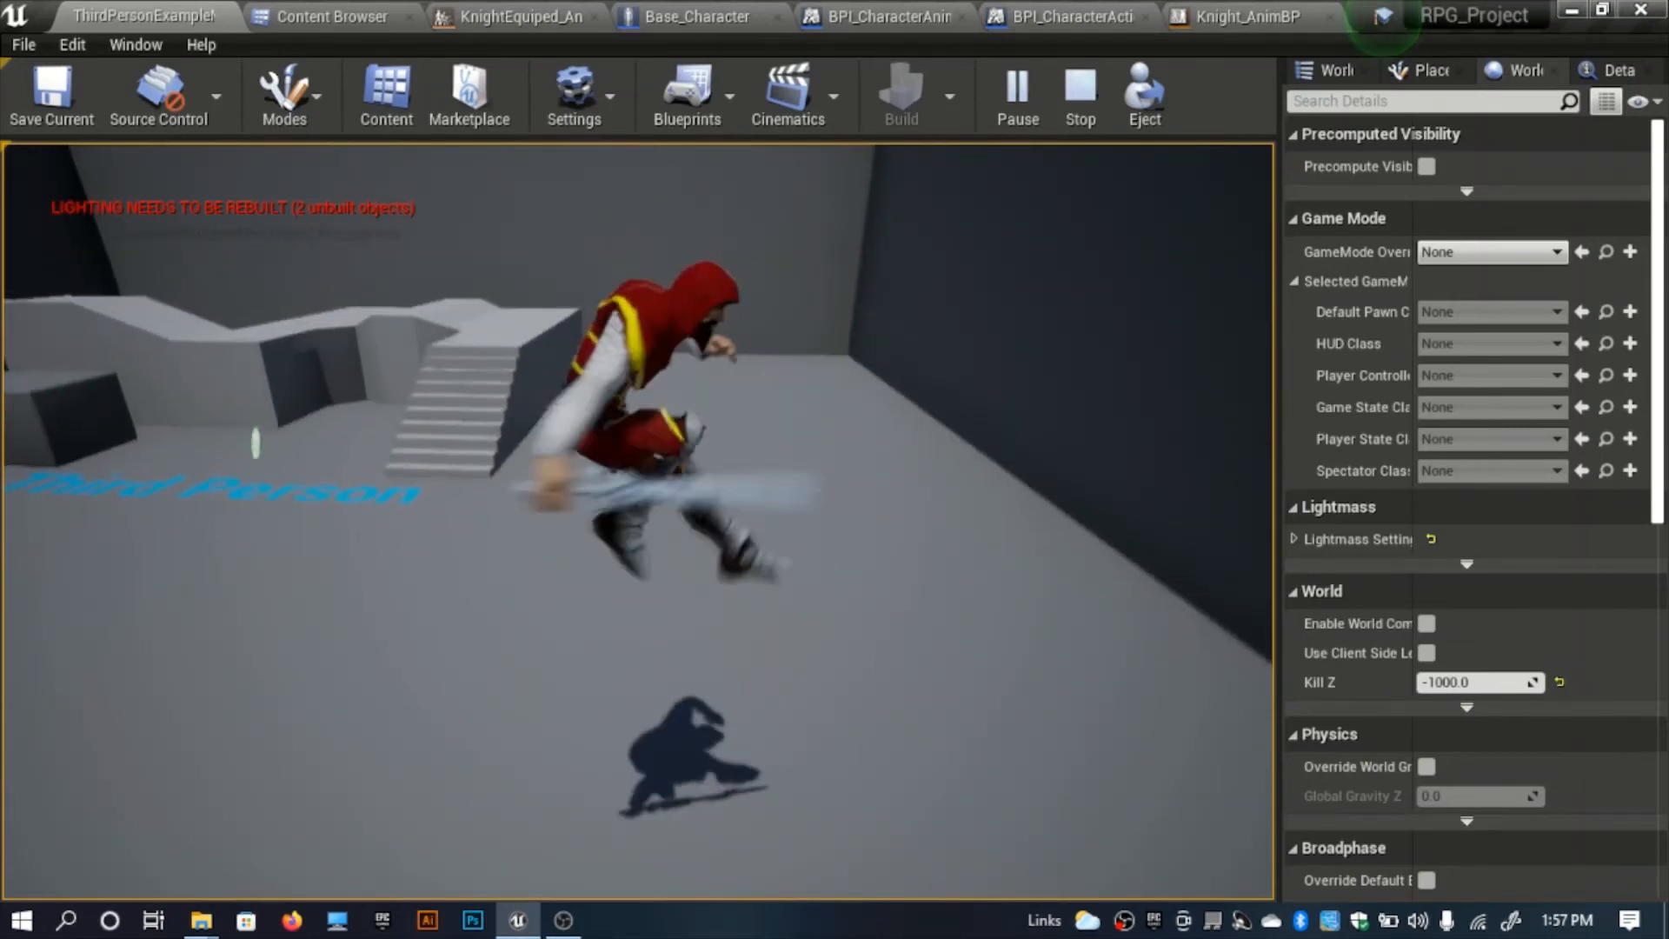
{"action": "key", "text": "Escape"}
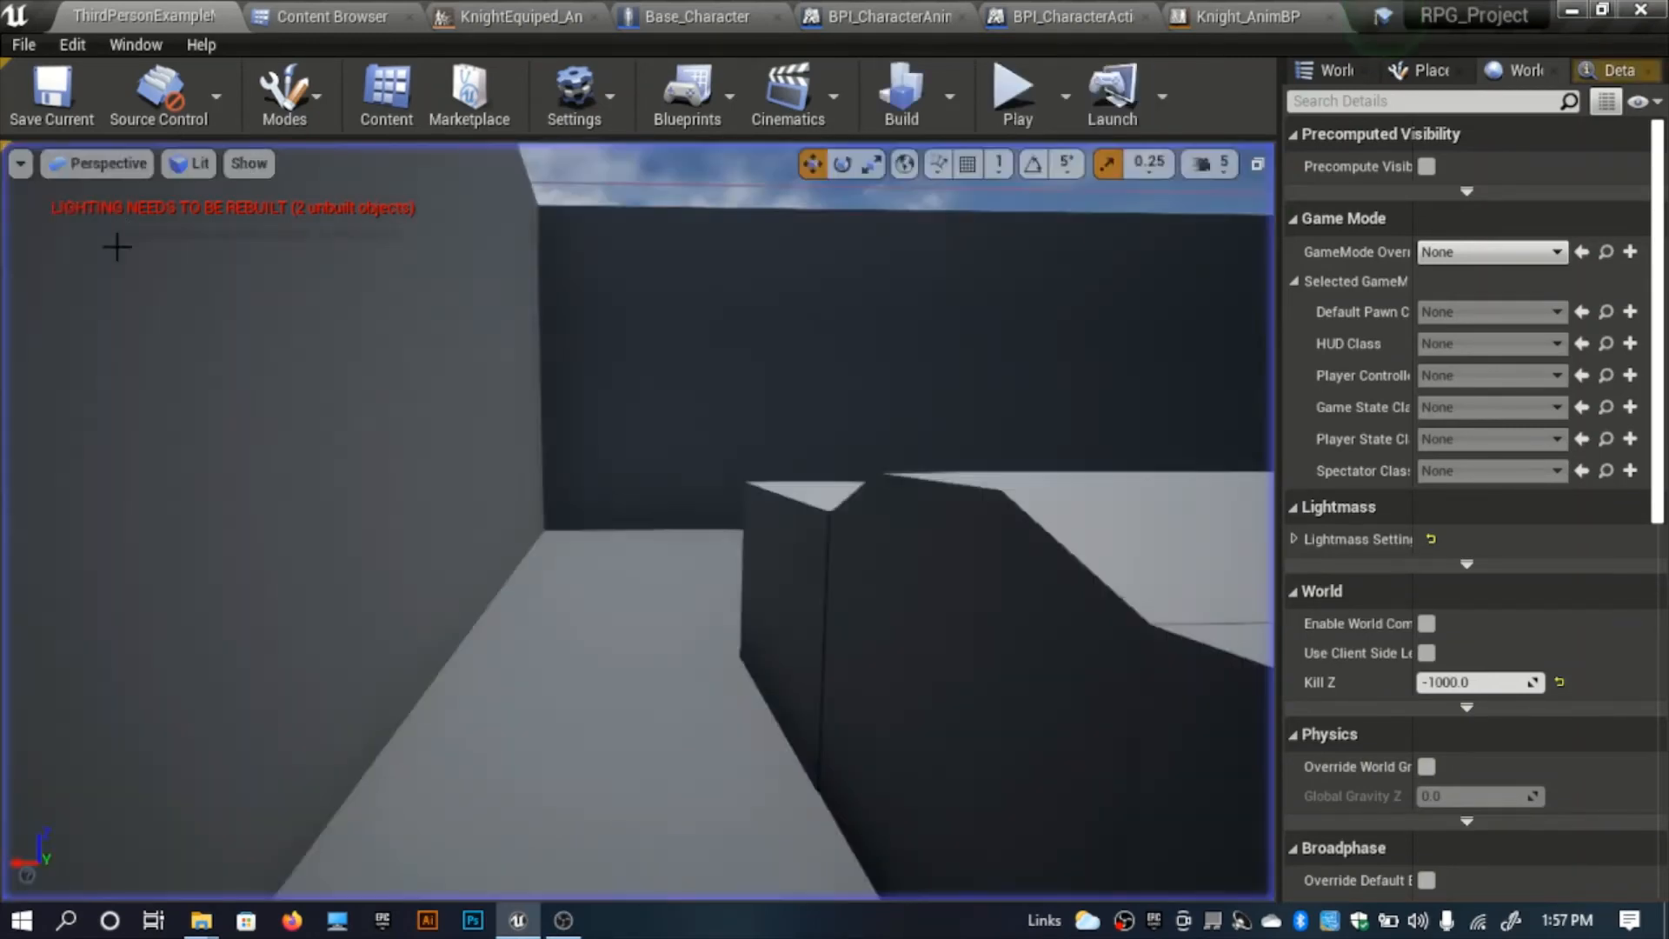
Open Jump_Montage from the Montage folder under Assets/Models/Characters/Character001/Animation/Combat.
{"action": "left_click", "coordinate": [408, 15]}
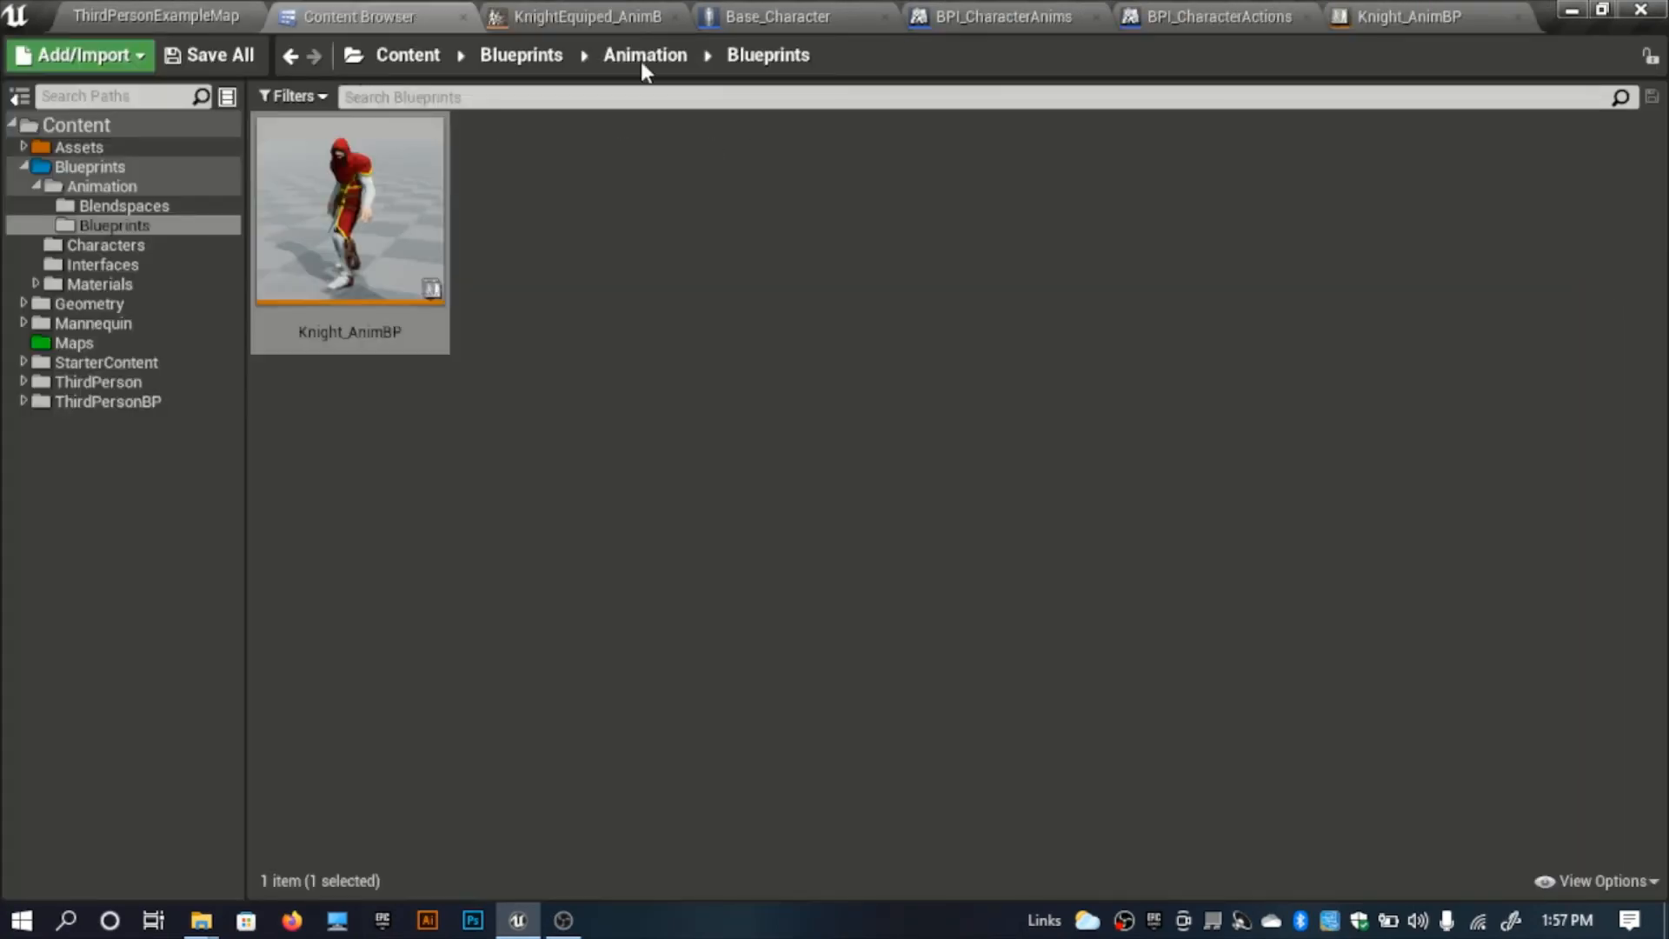
{"action": "left_click", "coordinate": [408, 54]}
{"action": "double_click", "coordinate": [347, 261]}
{"action": "left_click", "coordinate": [376, 310]}
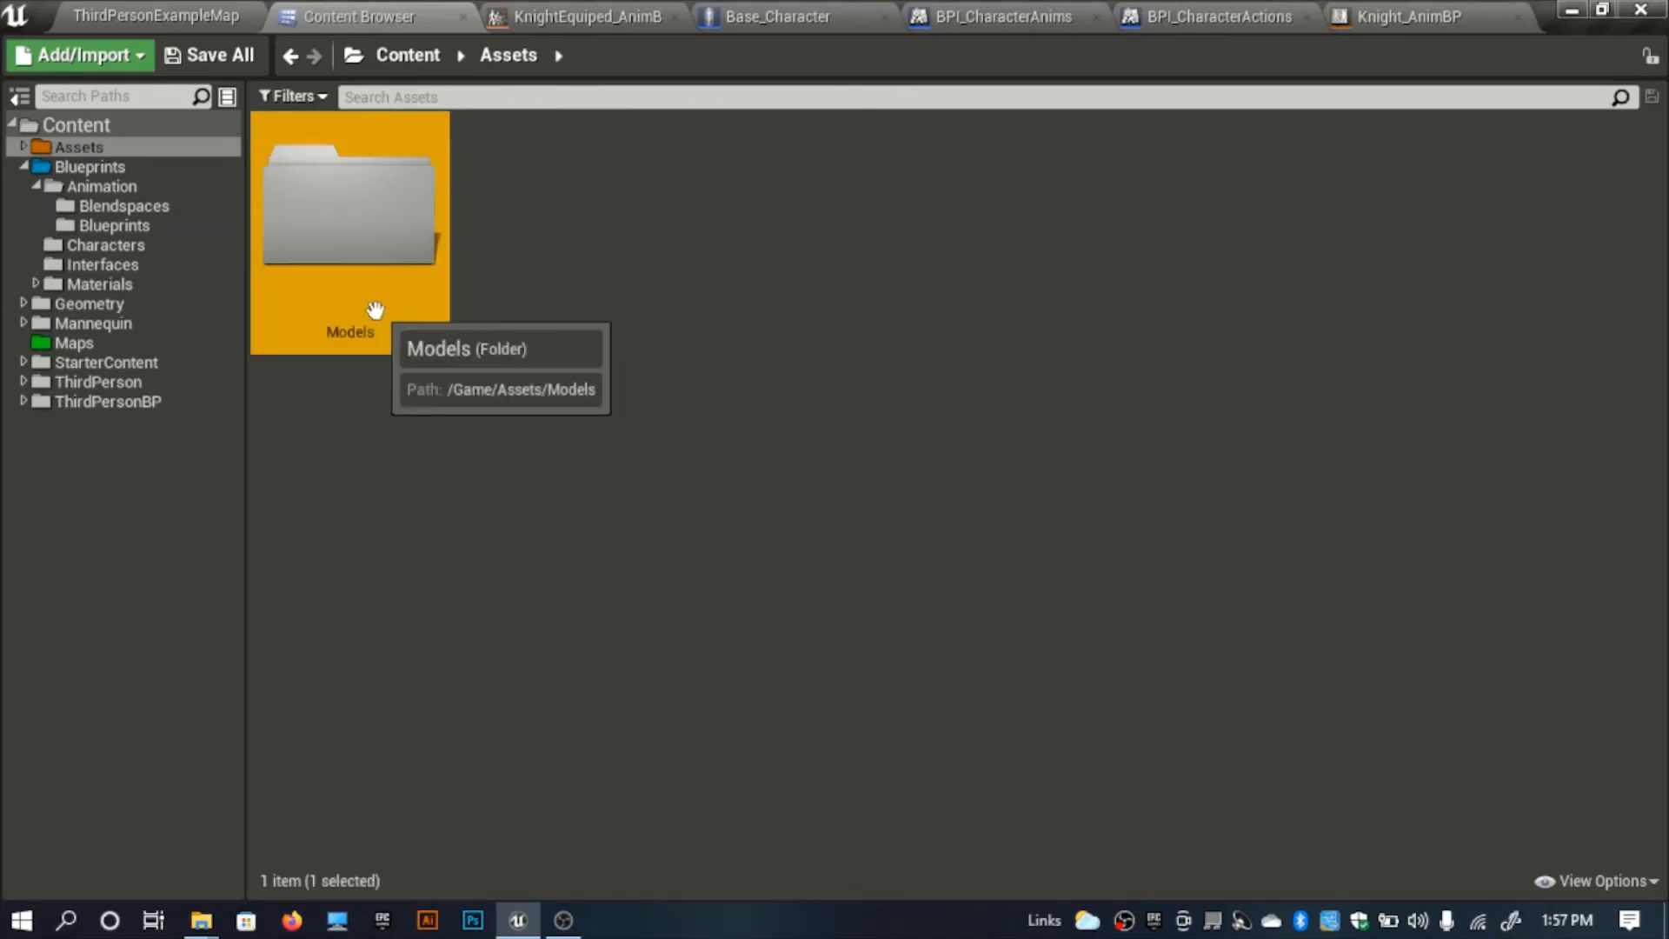
{"action": "double_click", "coordinate": [375, 311]}
{"action": "double_click", "coordinate": [358, 281]}
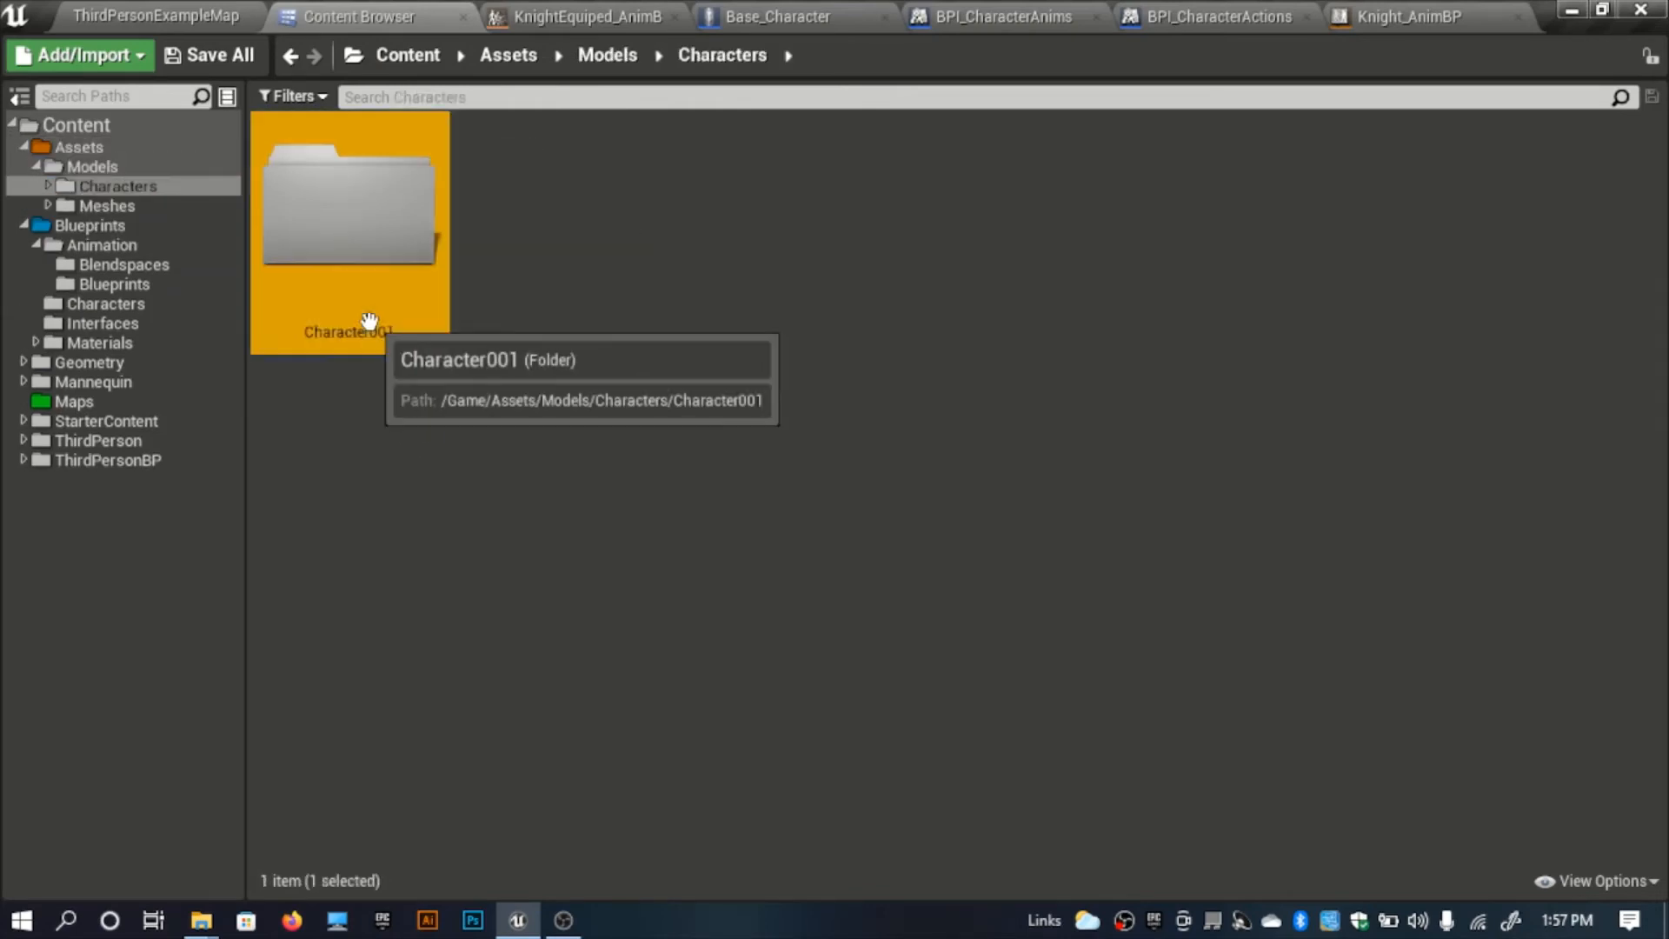
{"action": "double_click", "coordinate": [368, 322]}
{"action": "double_click", "coordinate": [350, 328]}
{"action": "double_click", "coordinate": [362, 321]}
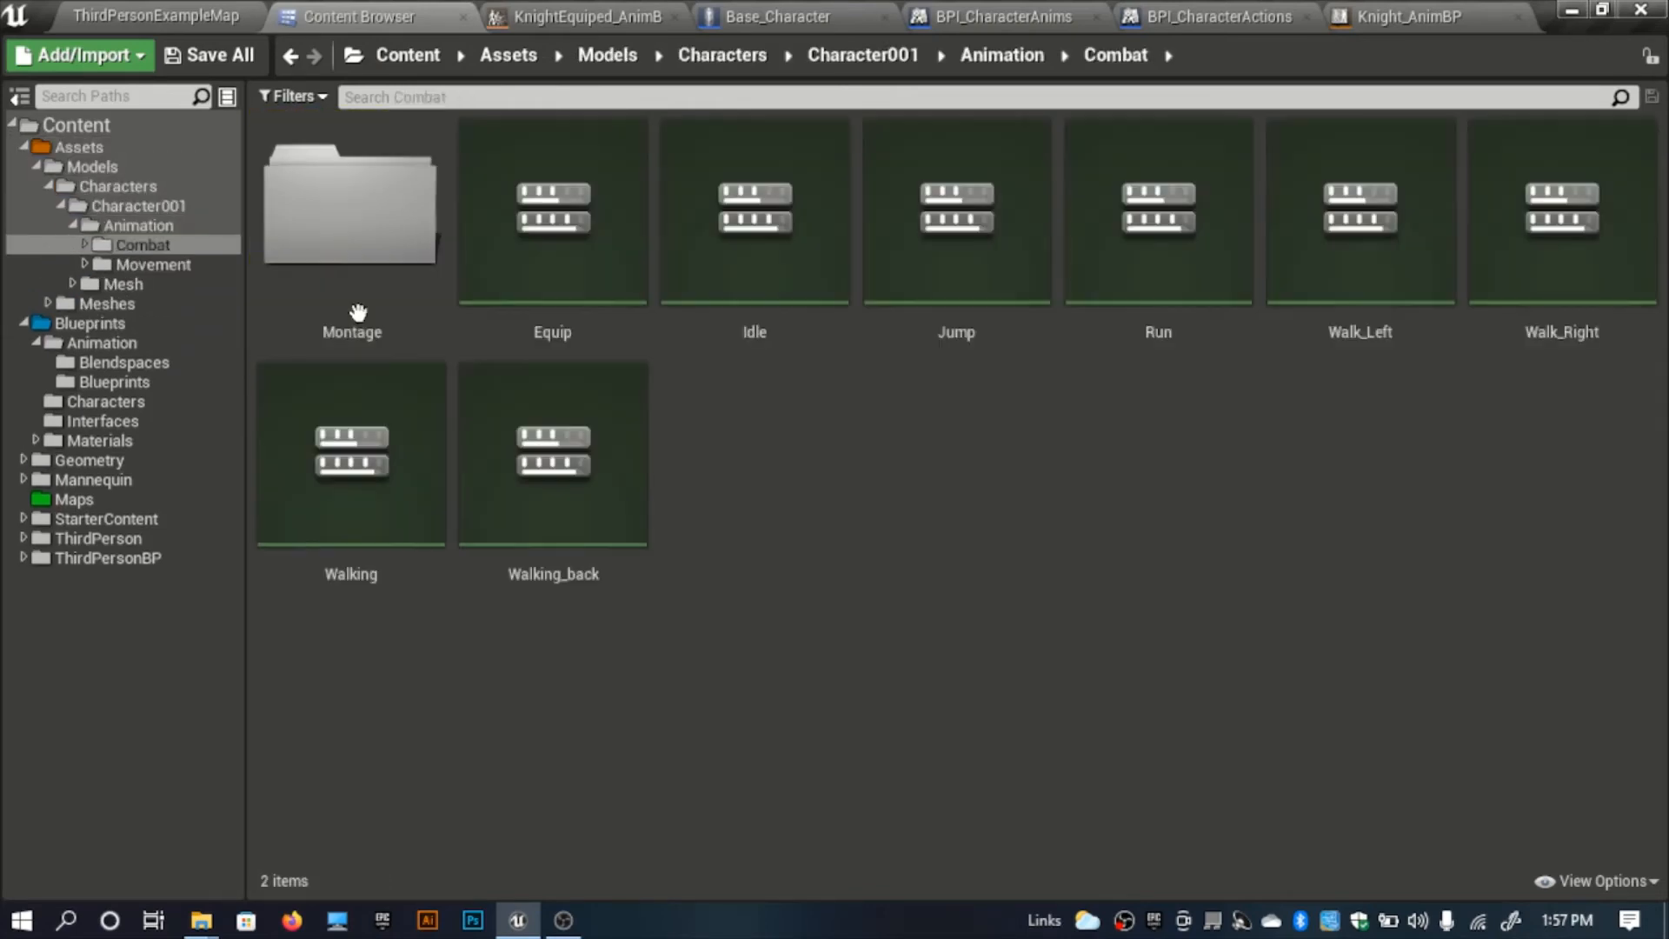
{"action": "double_click", "coordinate": [357, 311]}
{"action": "double_click", "coordinate": [580, 309]}
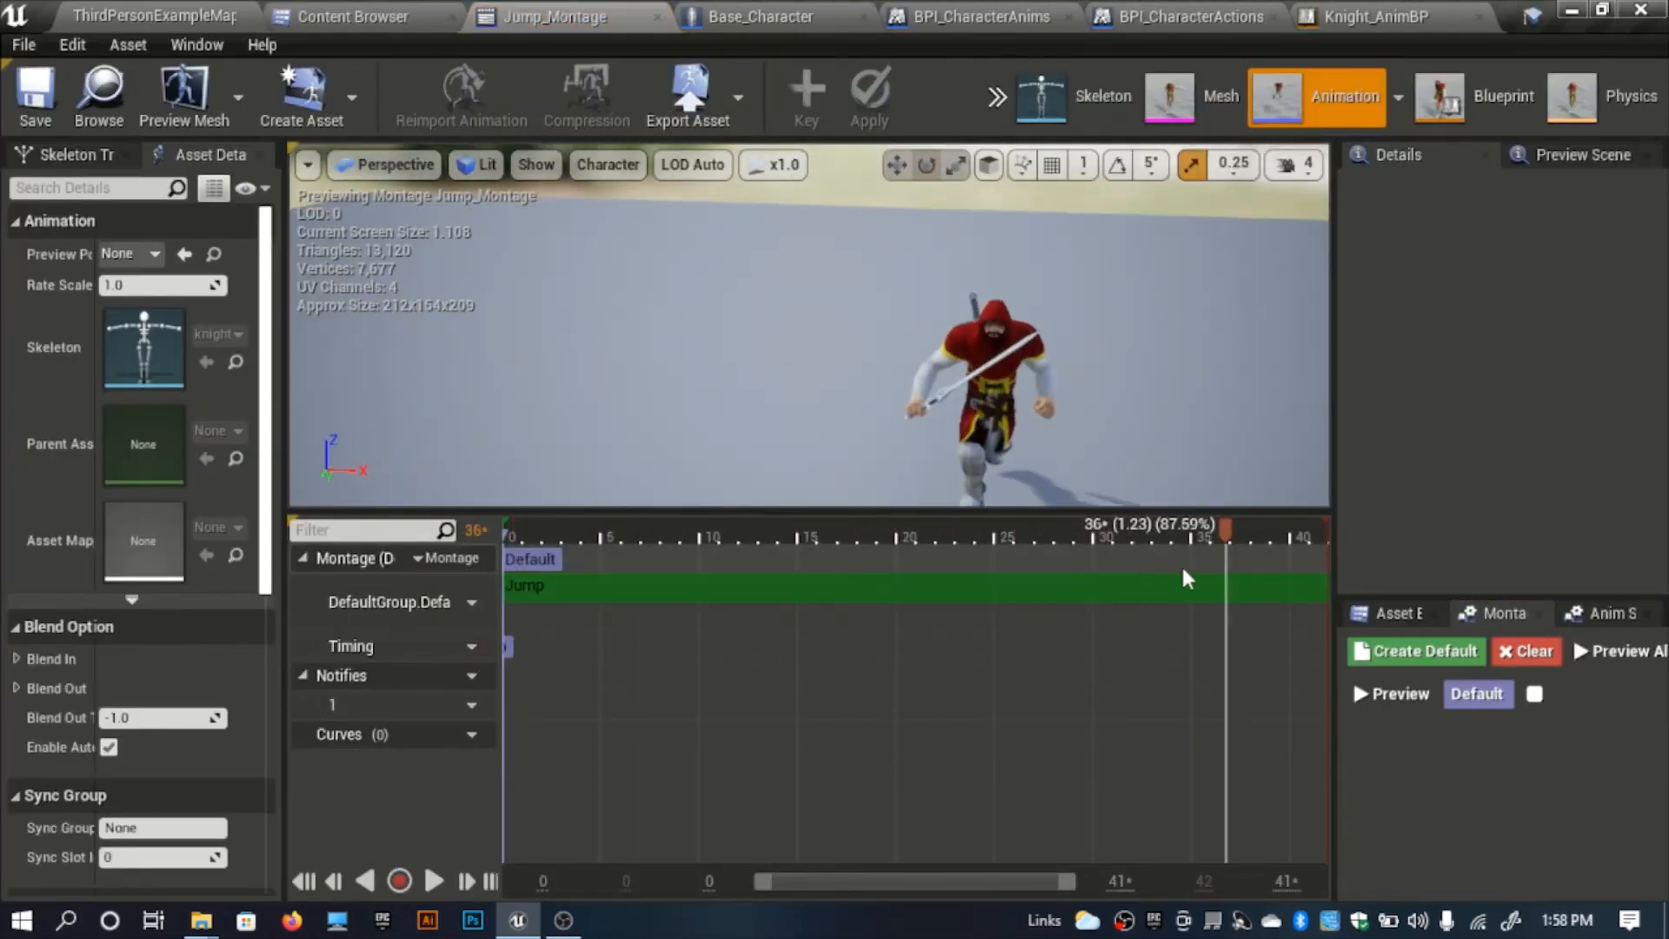
Add a montage section named "Jump Start" at about frame 6, where the knight begins the jump.
{"action": "right_click_drag", "start_coordinate": [1054, 328], "coordinate": [861, 399]}
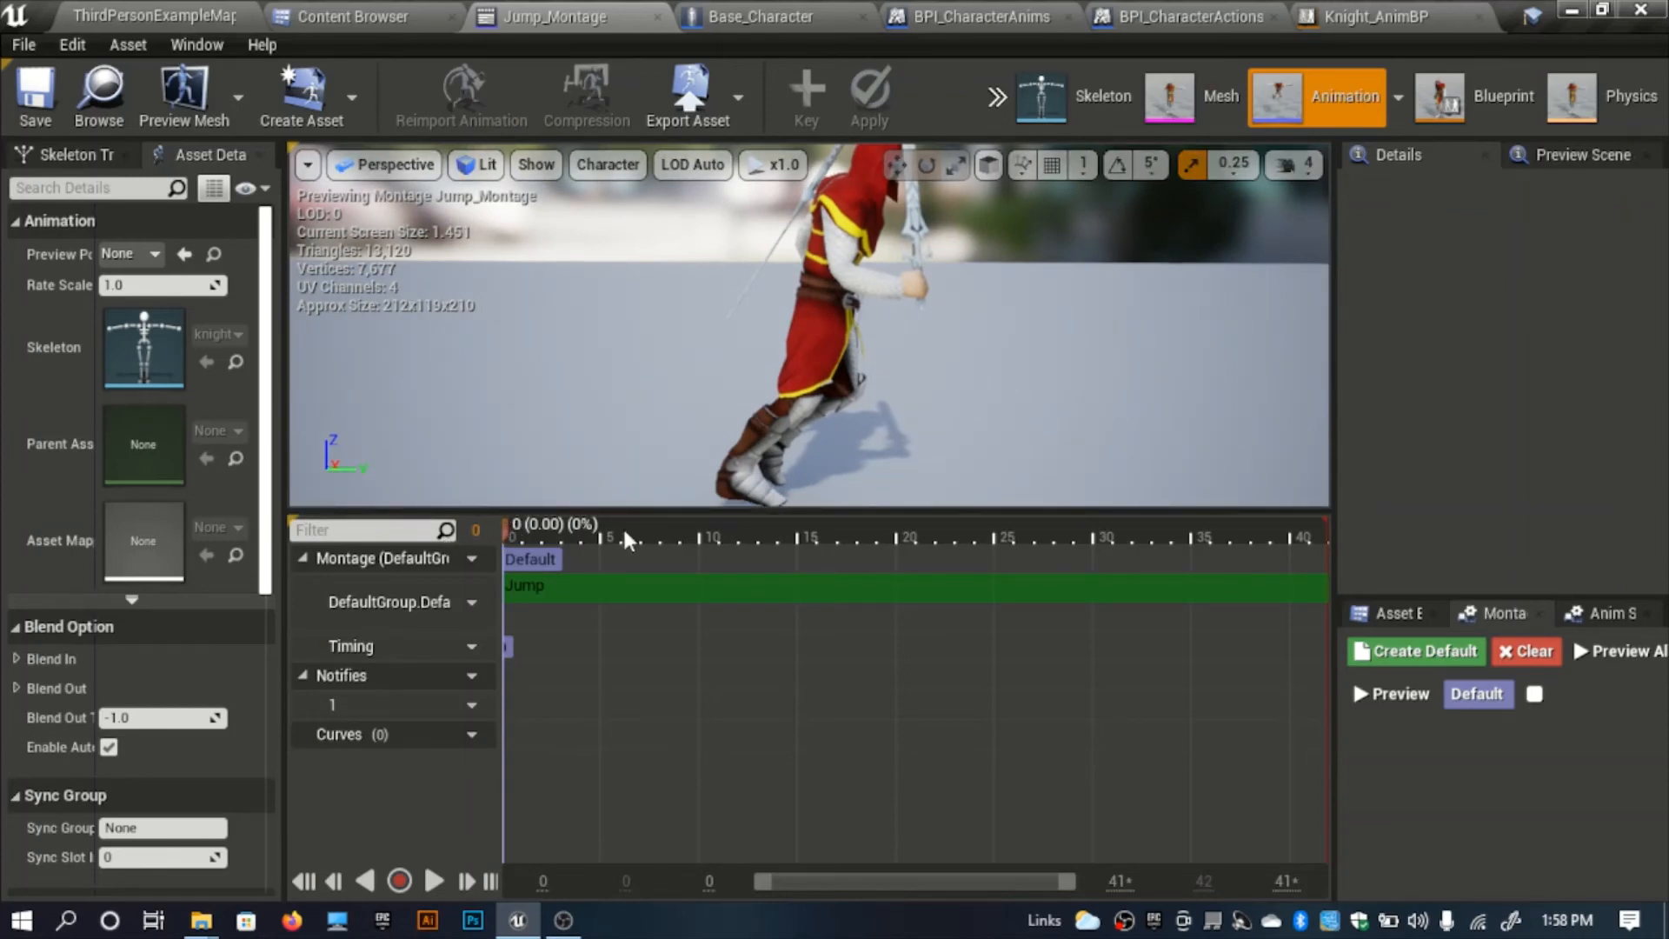
{"action": "left_click_drag", "start_coordinate": [625, 531], "coordinate": [623, 619]}
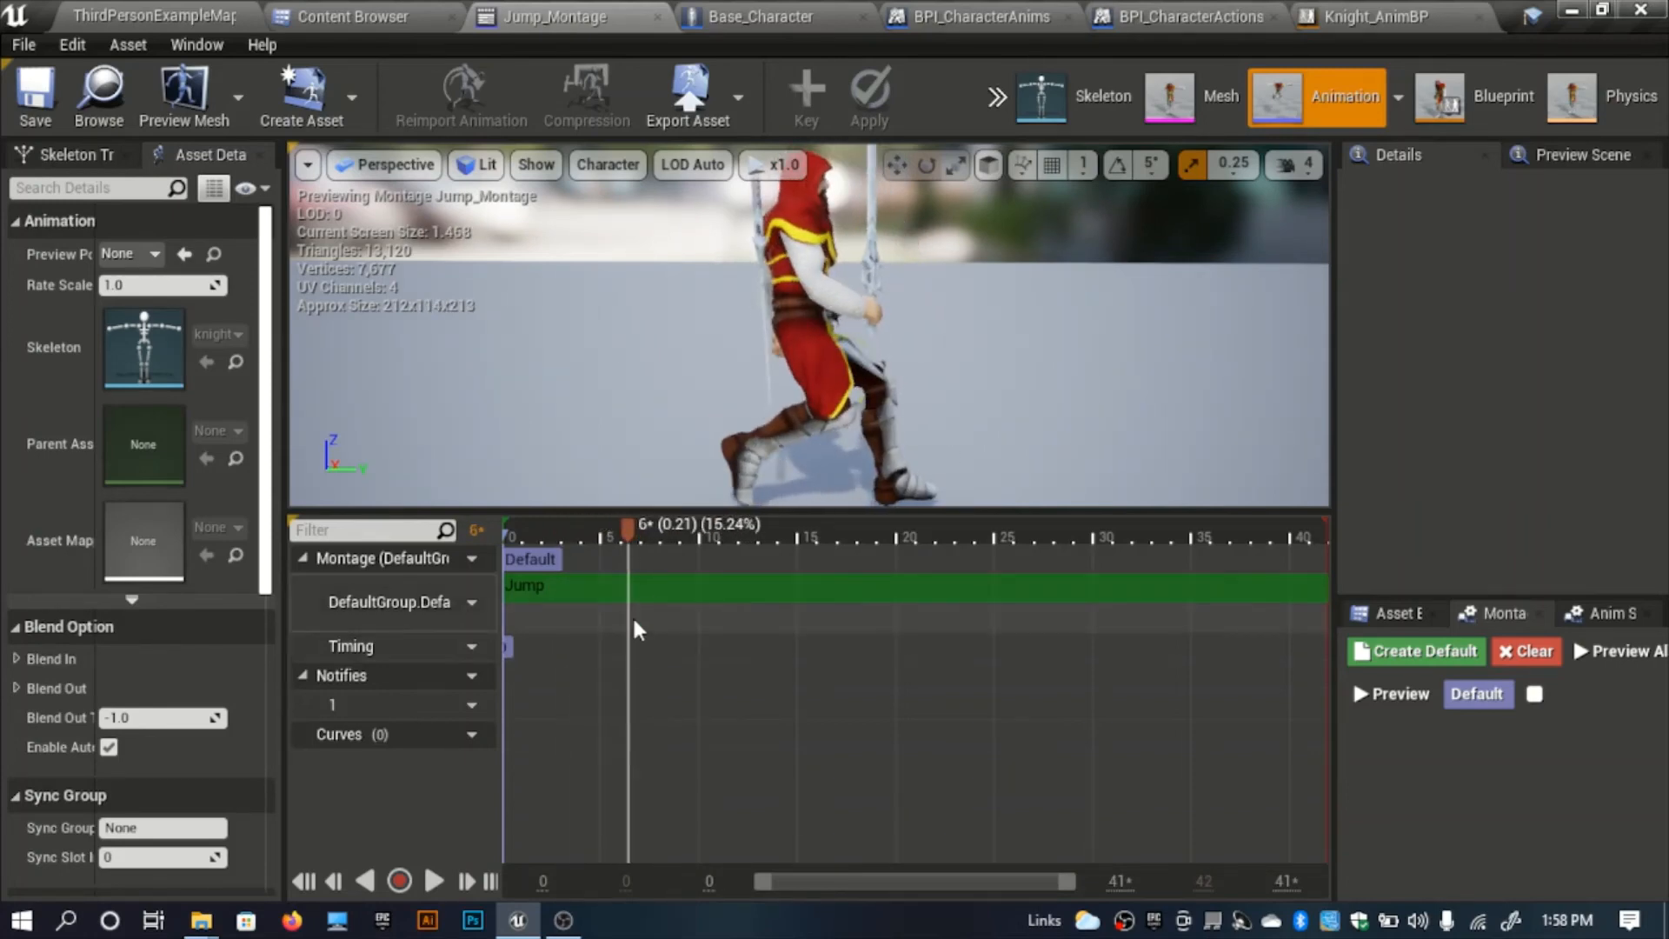
{"action": "right_click", "coordinate": [633, 614]}
{"action": "left_click", "coordinate": [678, 647]}
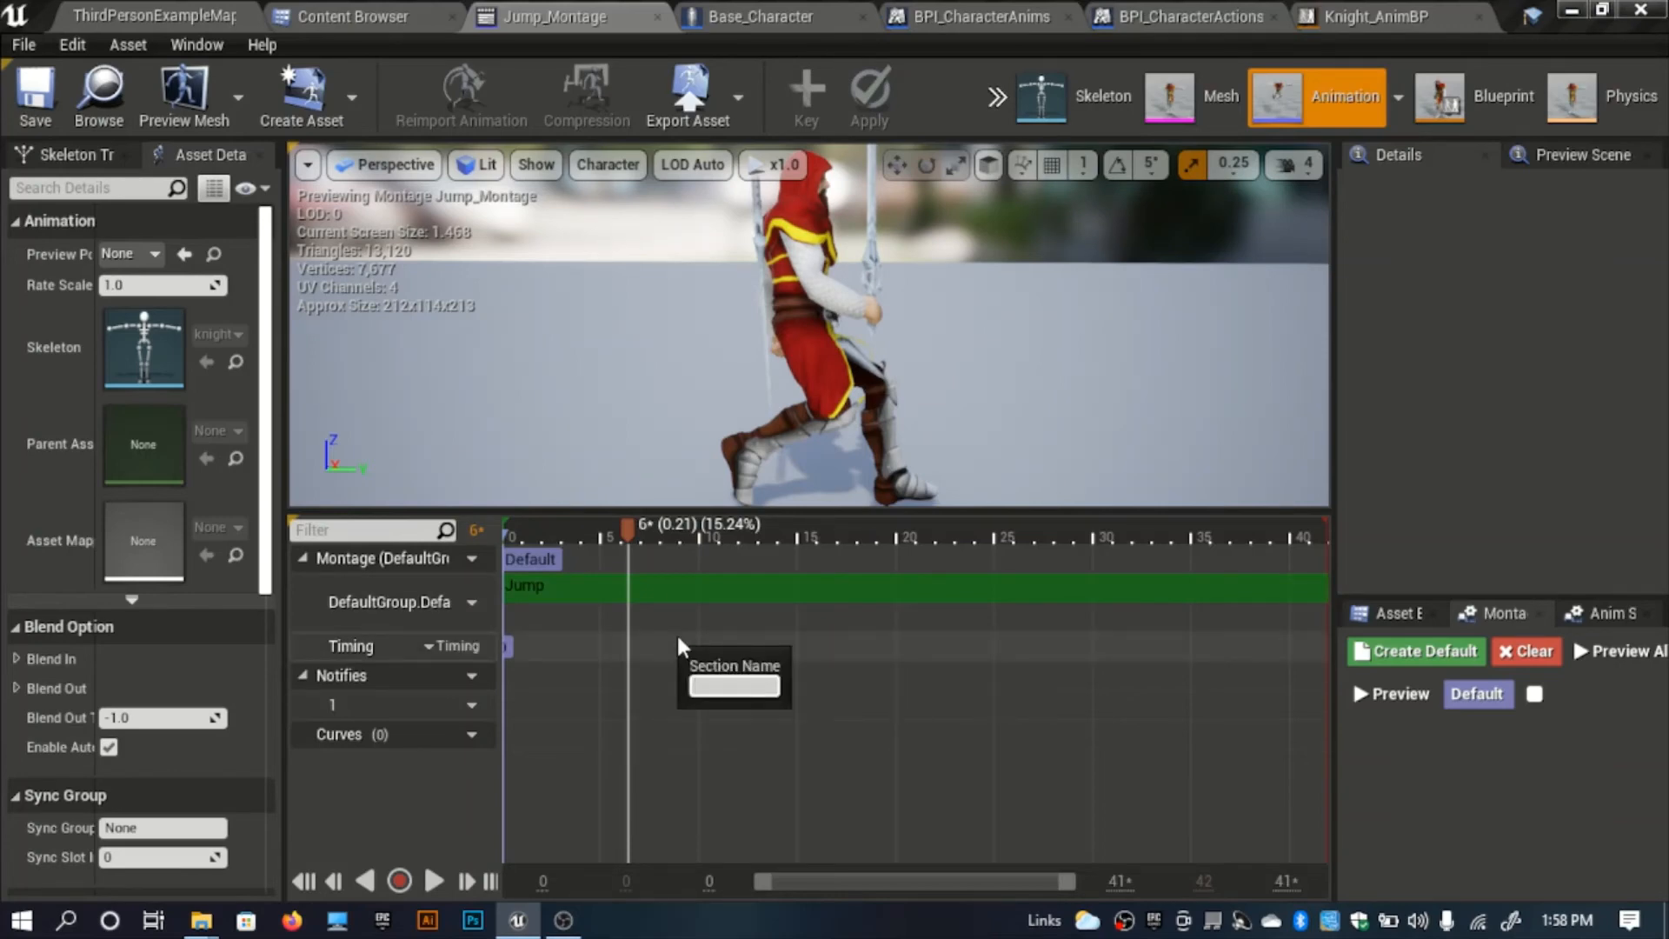
{"action": "type", "text": "Jump Satrt"}
{"action": "key", "text": "BackSpace"}
{"action": "key", "text": "BackSpace"}
{"action": "key", "text": "BackSpace"}
{"action": "key", "text": "BackSpace"}
{"action": "type", "text": "tart"}
{"action": "key", "text": "Return"}
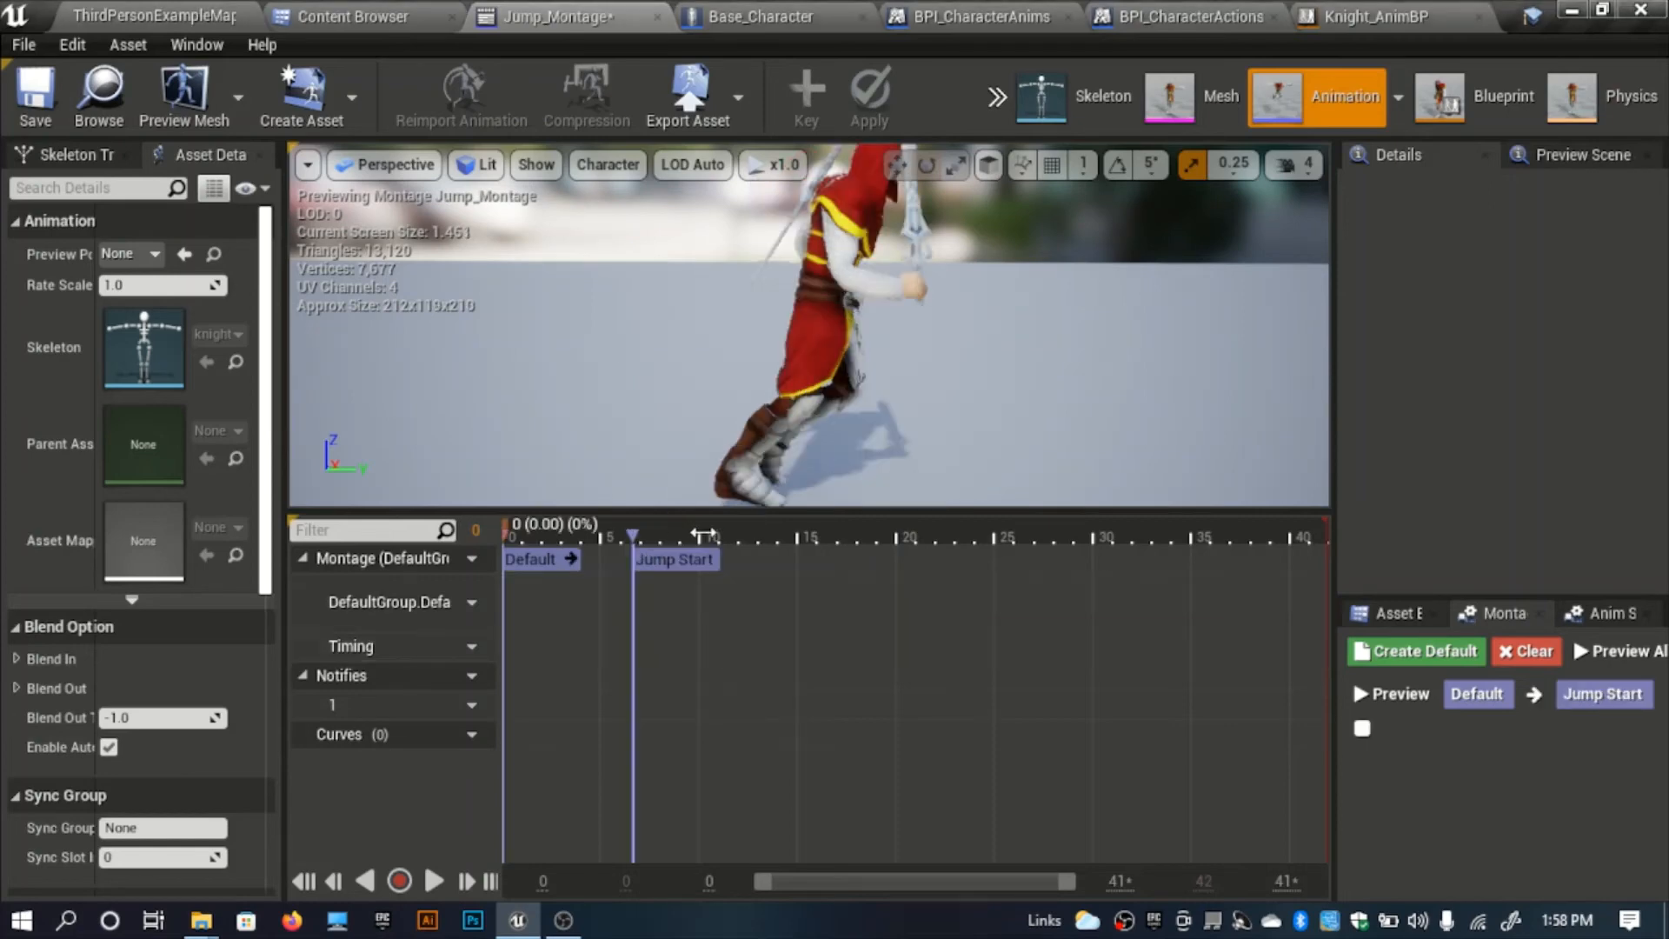
Add a montage section named "Jump_S" at about frame 18, where the knight is in mid-air.
{"action": "left_click_drag", "start_coordinate": [714, 539], "coordinate": [872, 668]}
{"action": "right_click_drag", "start_coordinate": [810, 348], "coordinate": [721, 374]}
{"action": "right_click_drag", "start_coordinate": [901, 270], "coordinate": [979, 372]}
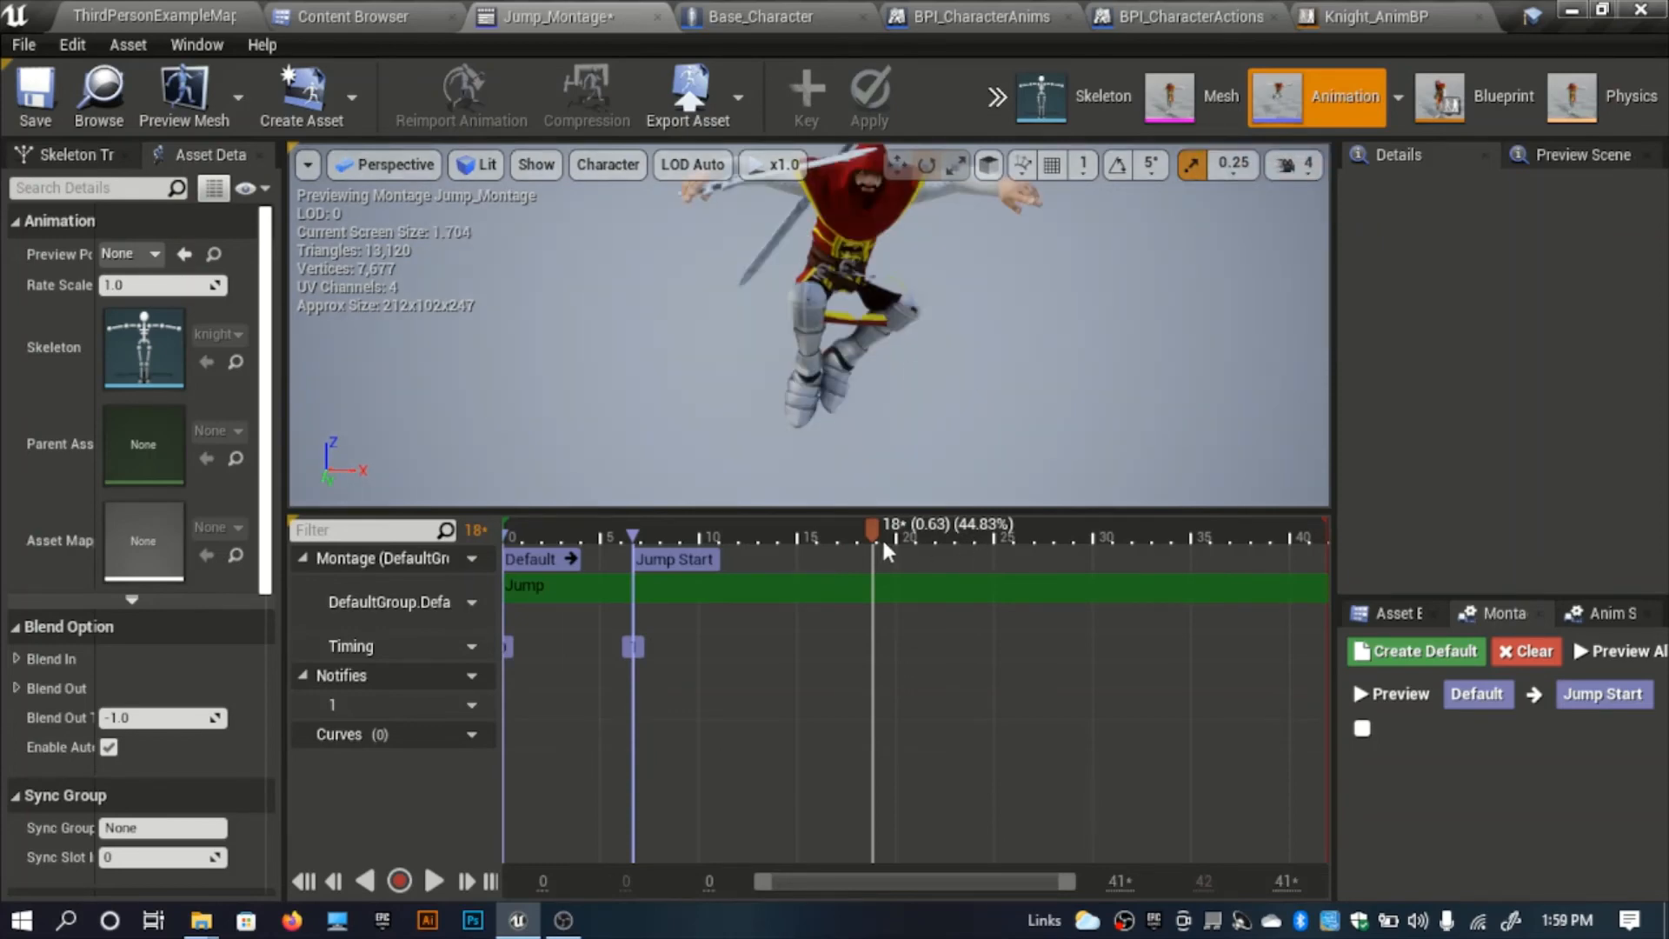
{"action": "right_click", "coordinate": [880, 598]}
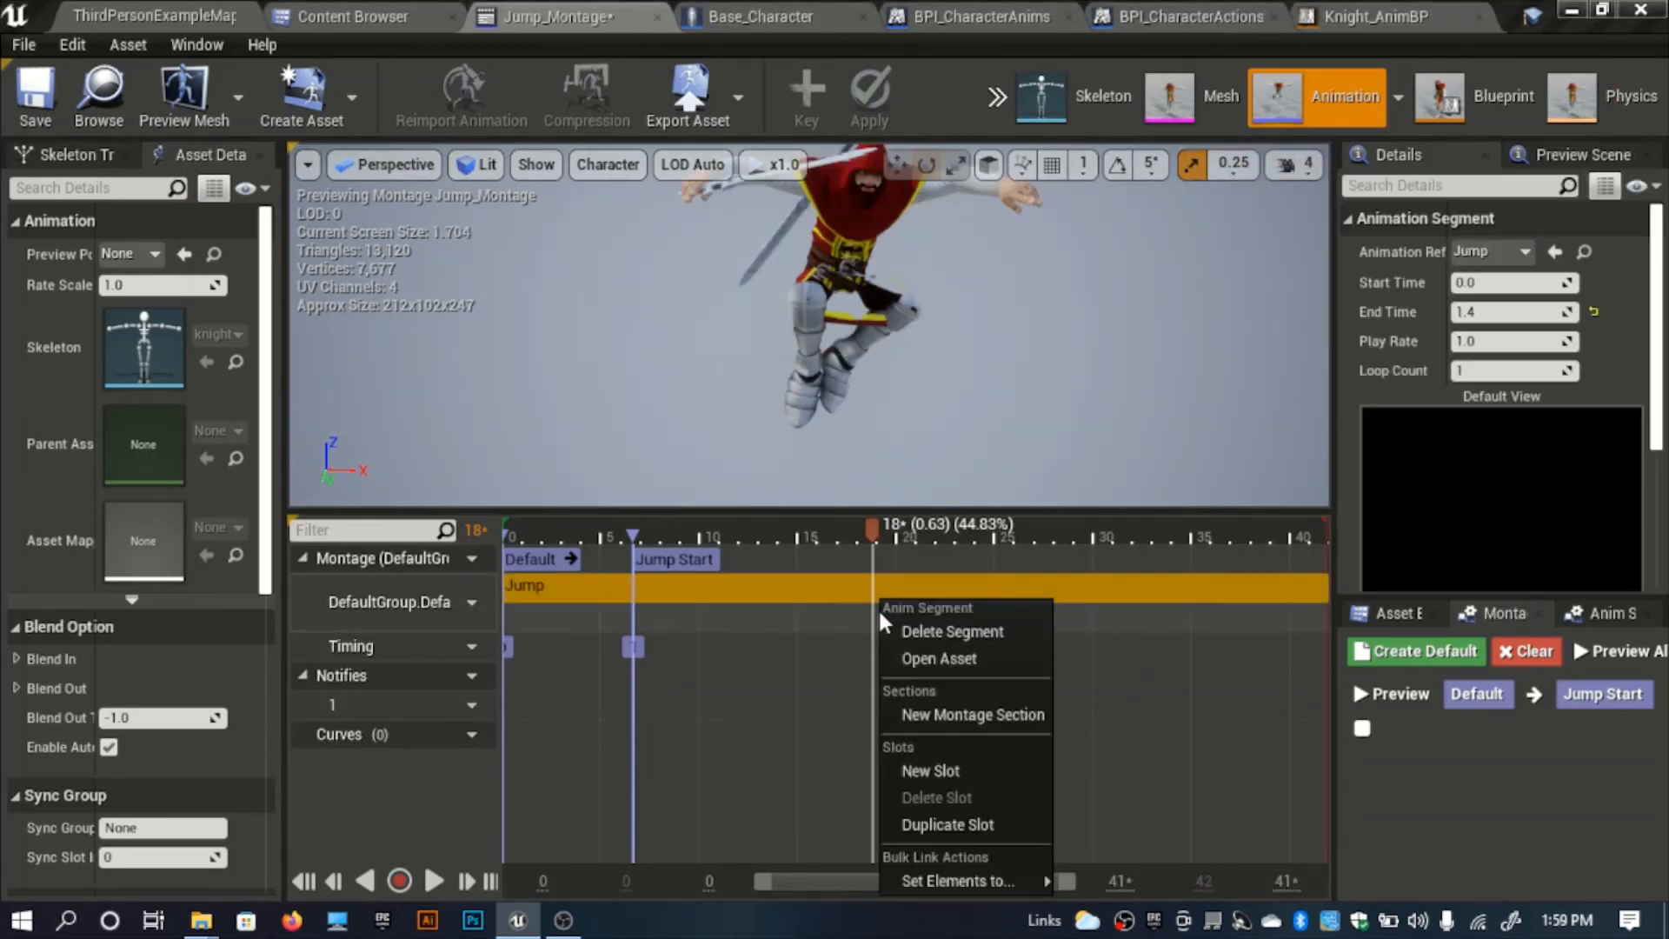
{"action": "left_click", "coordinate": [878, 608]}
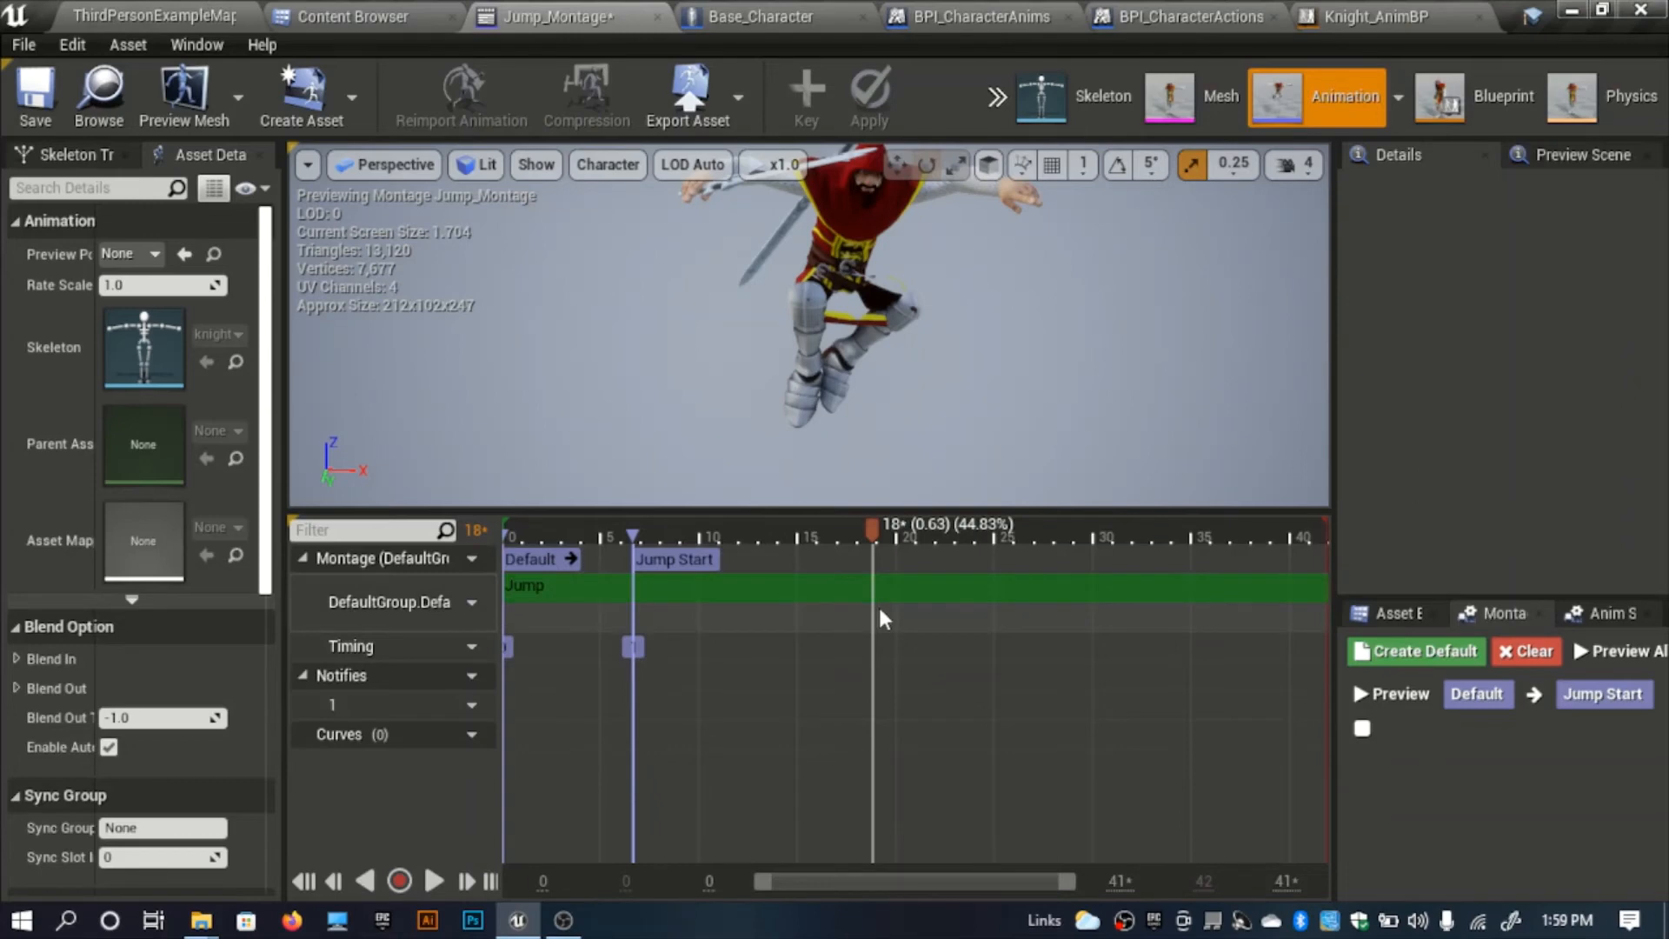
{"action": "right_click", "coordinate": [878, 604]}
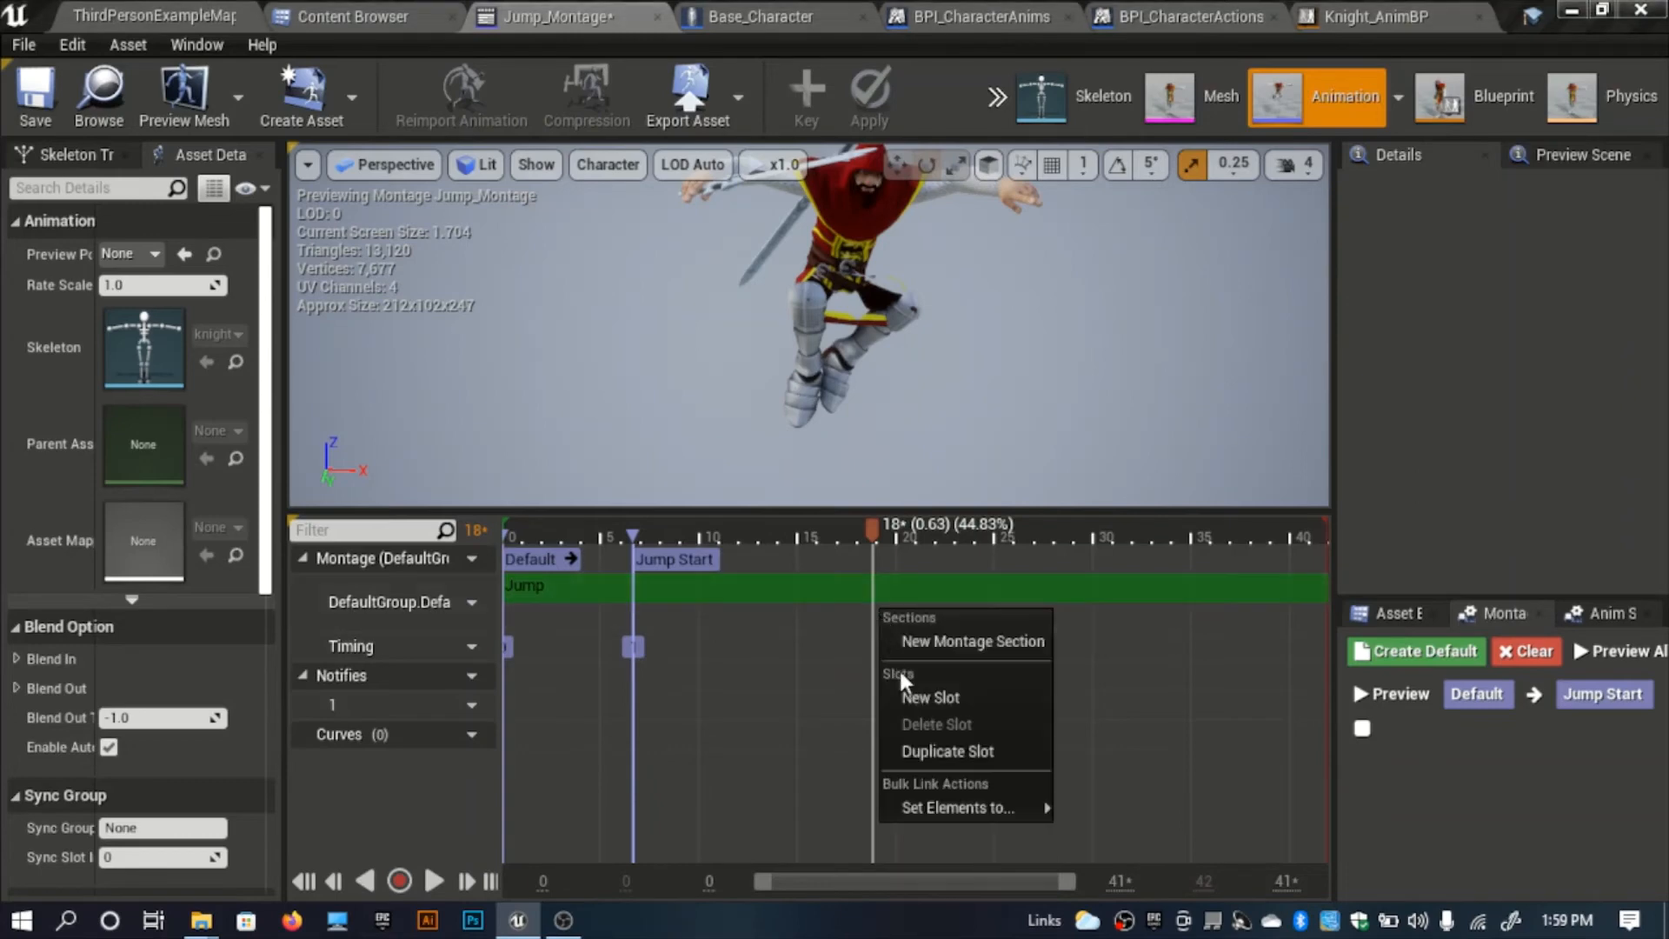
{"action": "left_click", "coordinate": [973, 643]}
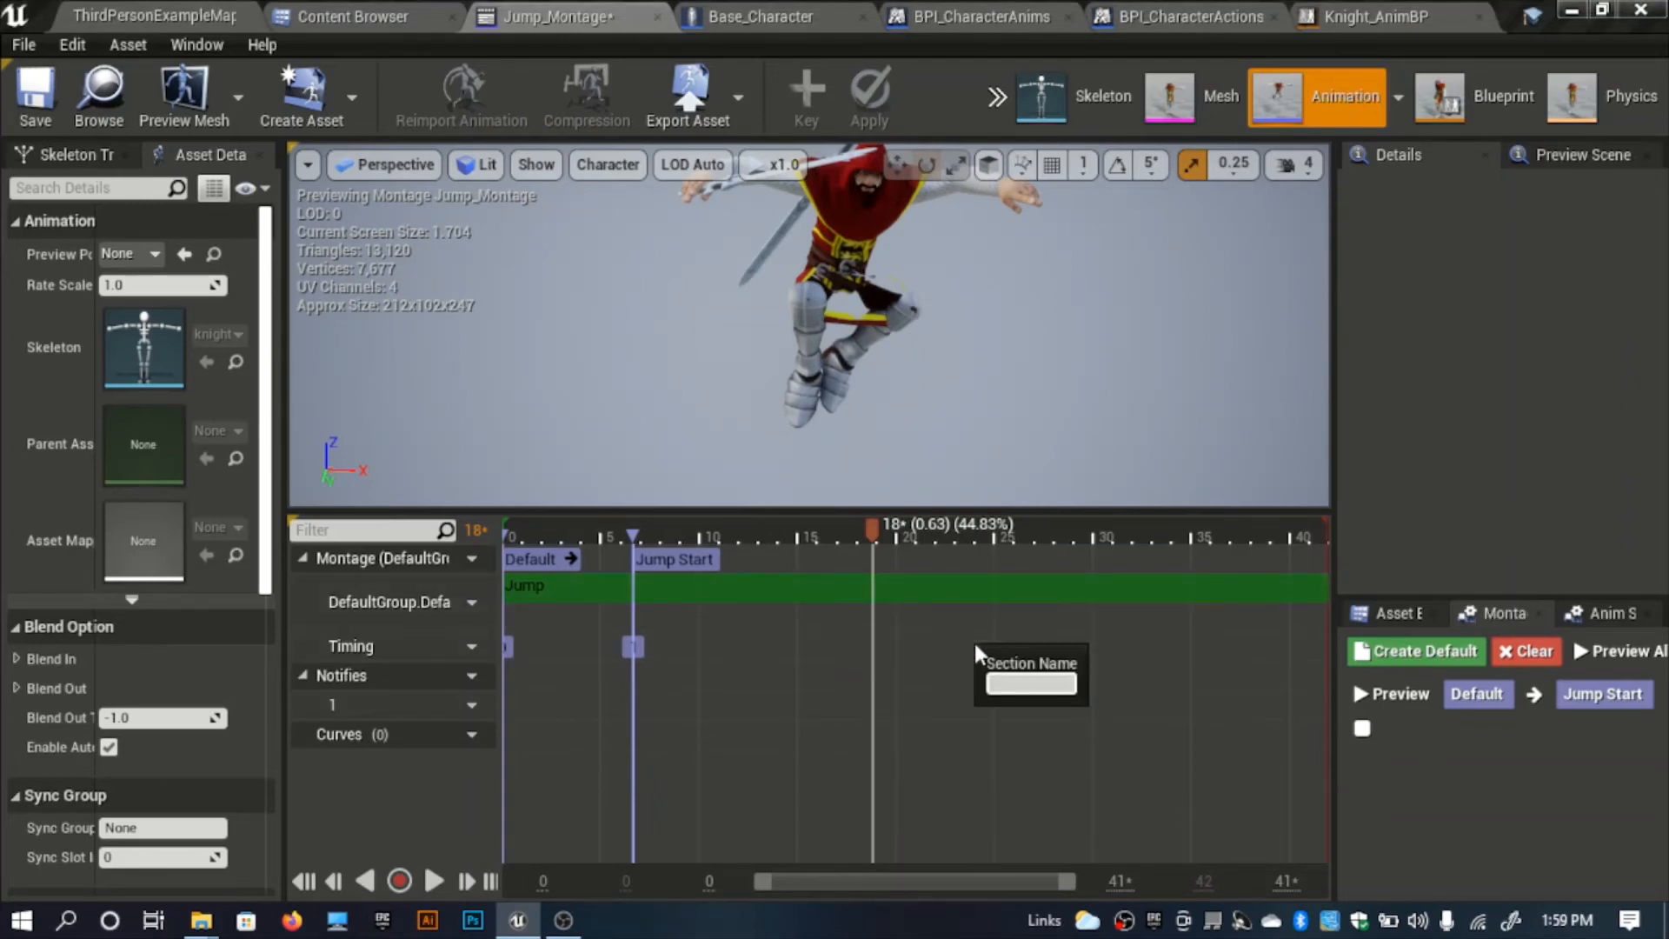
{"action": "type", "text": "Jump"}
{"action": "type", "text": " S"}
{"action": "key", "text": "Escape"}
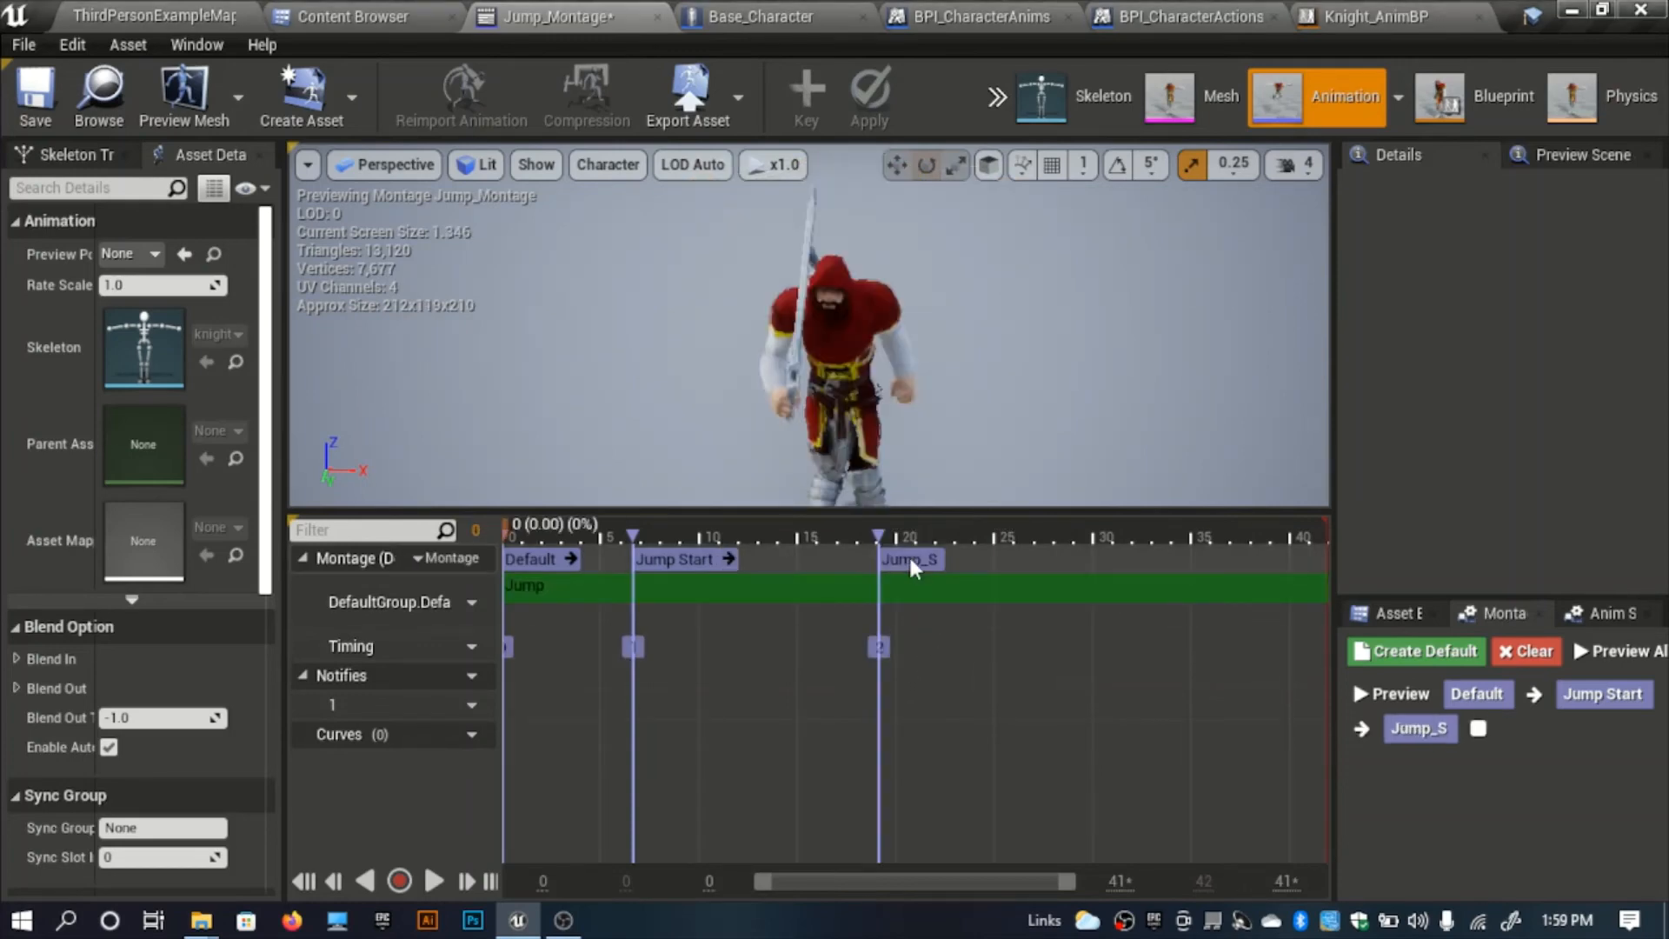
Rename the Jump_S montage section to "Loop_S".
{"action": "left_click", "coordinate": [909, 557]}
{"action": "right_click", "coordinate": [897, 565]}
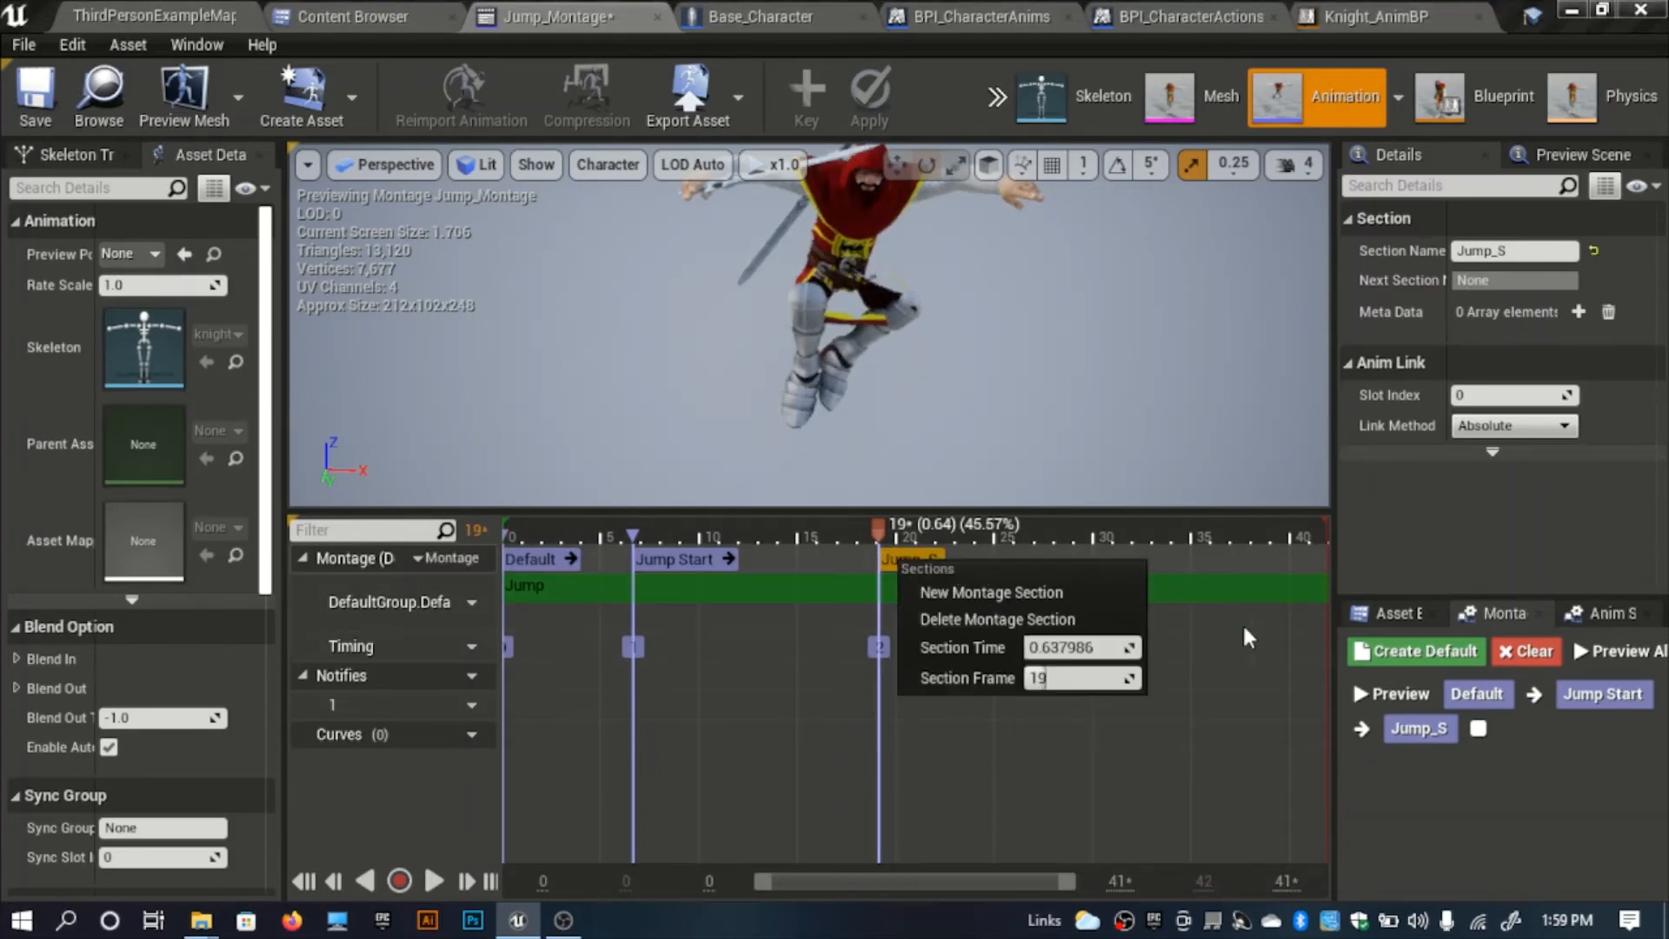
{"action": "left_click", "coordinate": [1039, 728]}
{"action": "left_click", "coordinate": [912, 559]}
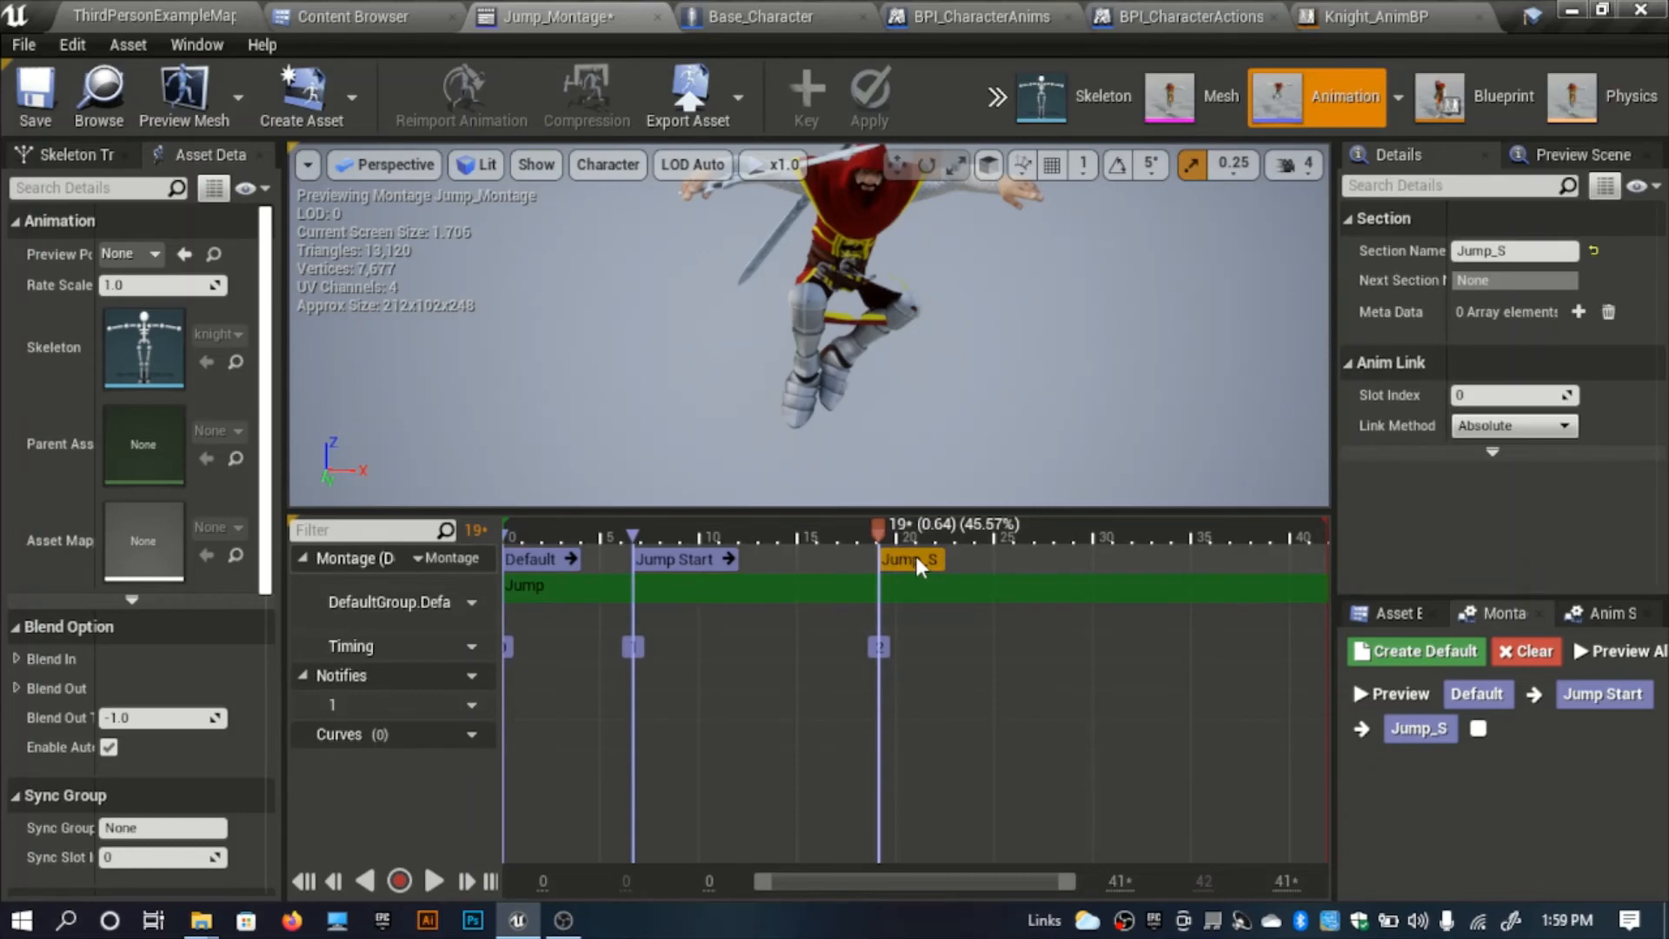
{"action": "left_click", "coordinate": [1514, 251]}
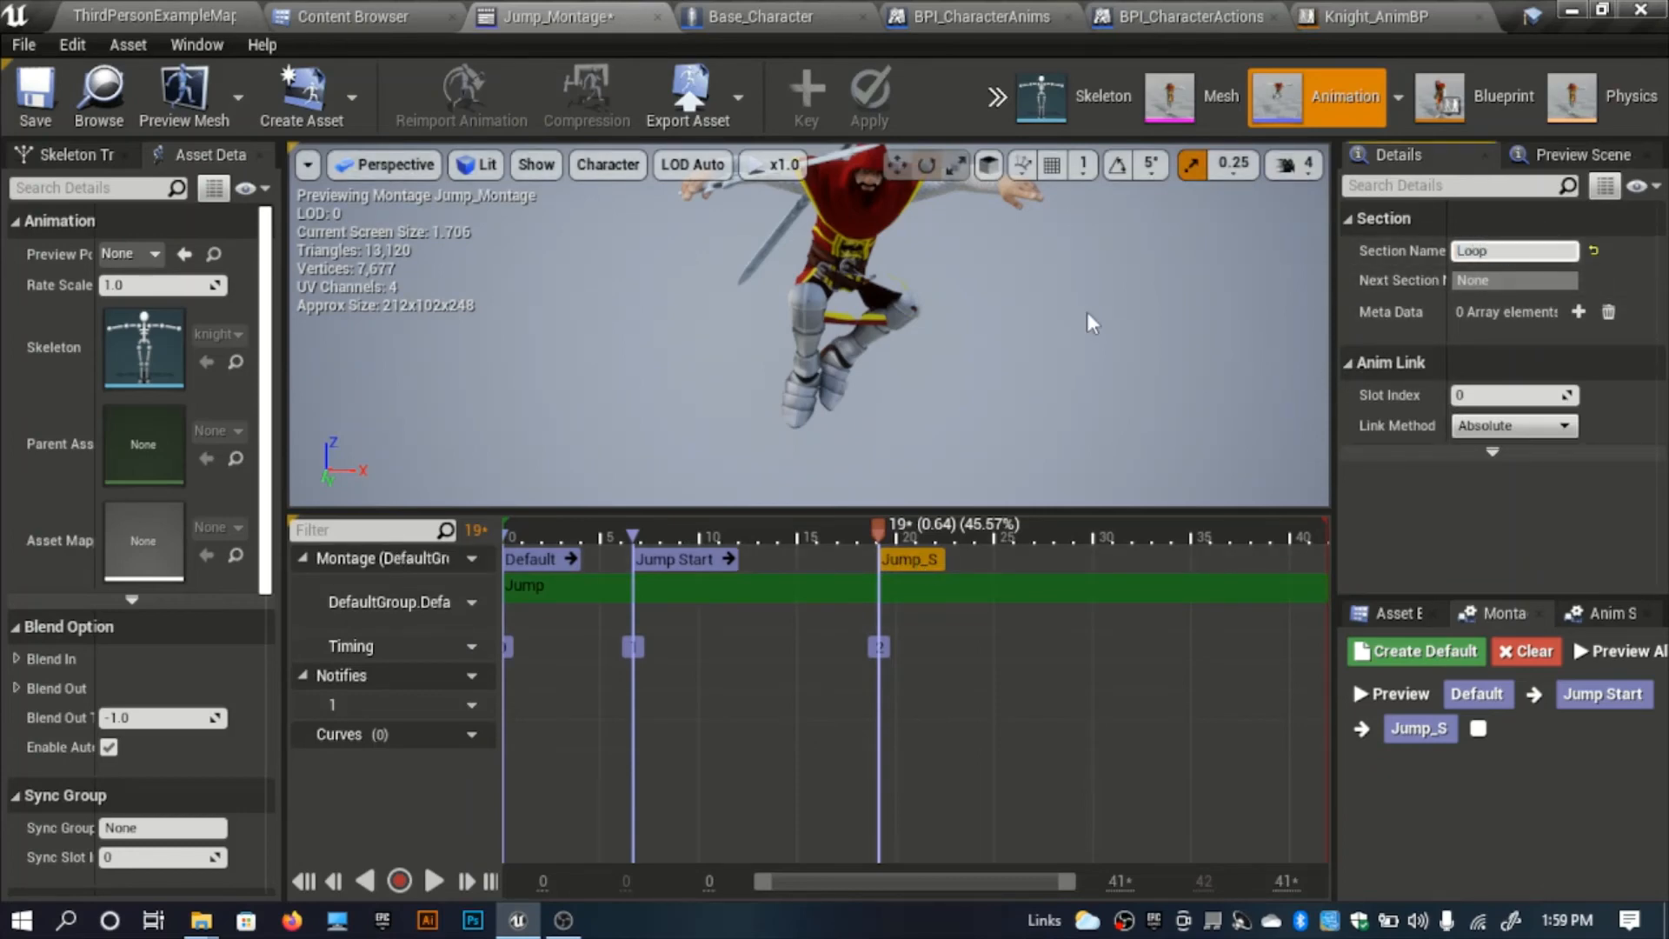
{"action": "type", "text": "Loop_S"}
{"action": "key", "text": "Return"}
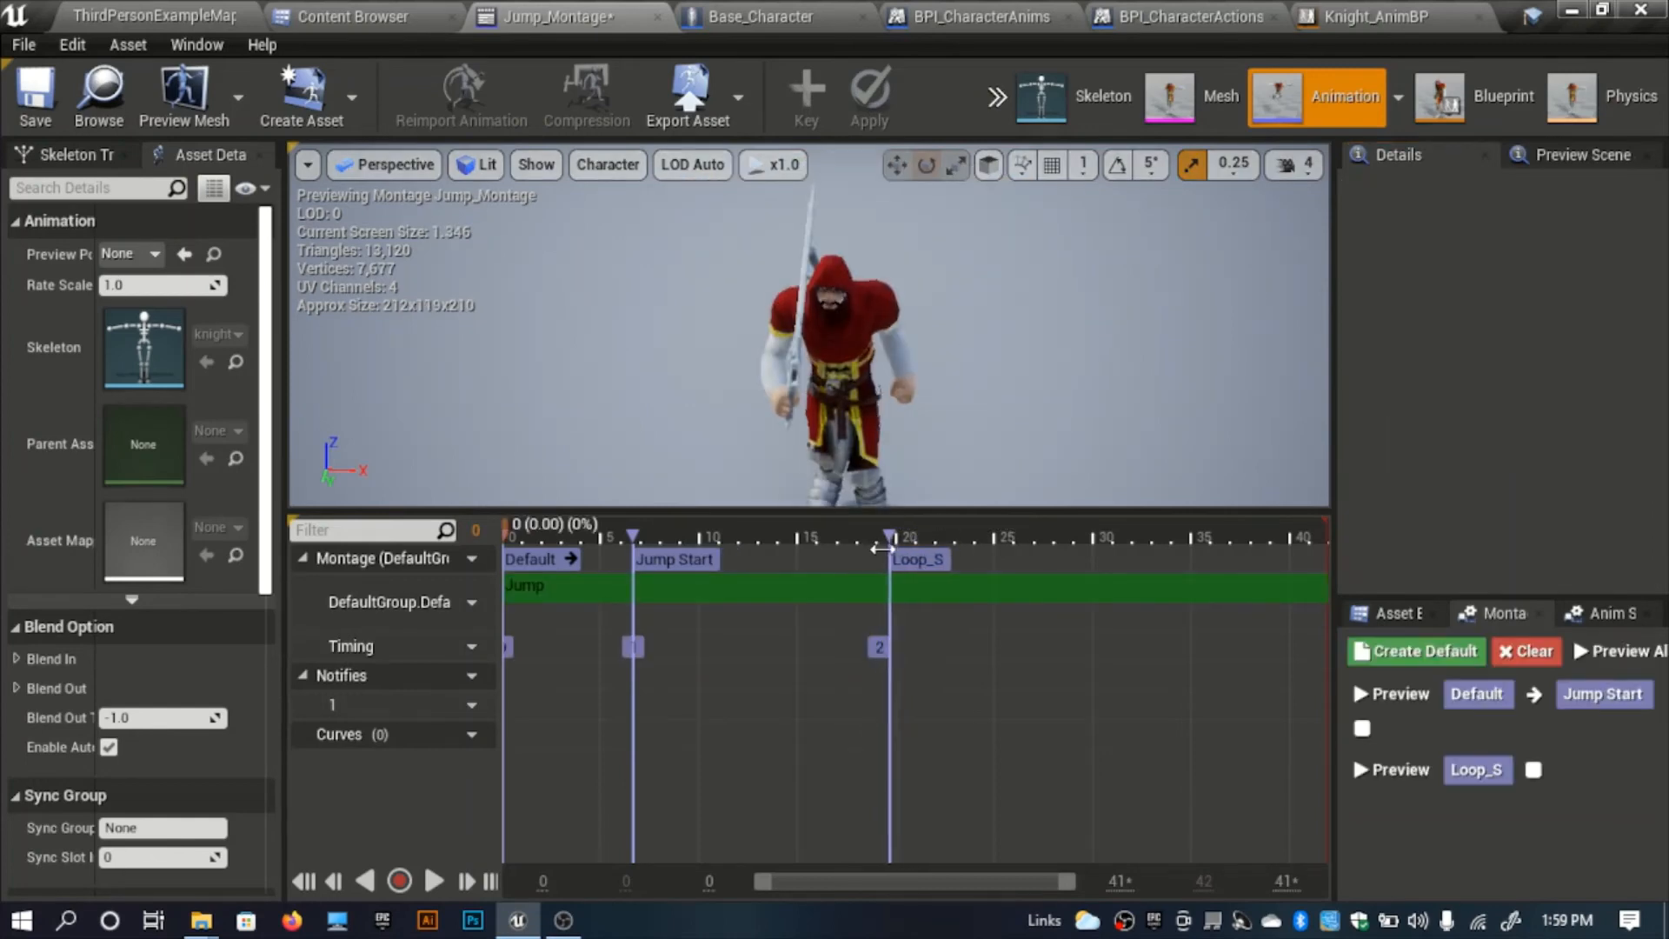
Add a montage section named "loop_E" at about frame 20, just after the start of Loop_S.
{"action": "left_click", "coordinate": [945, 543]}
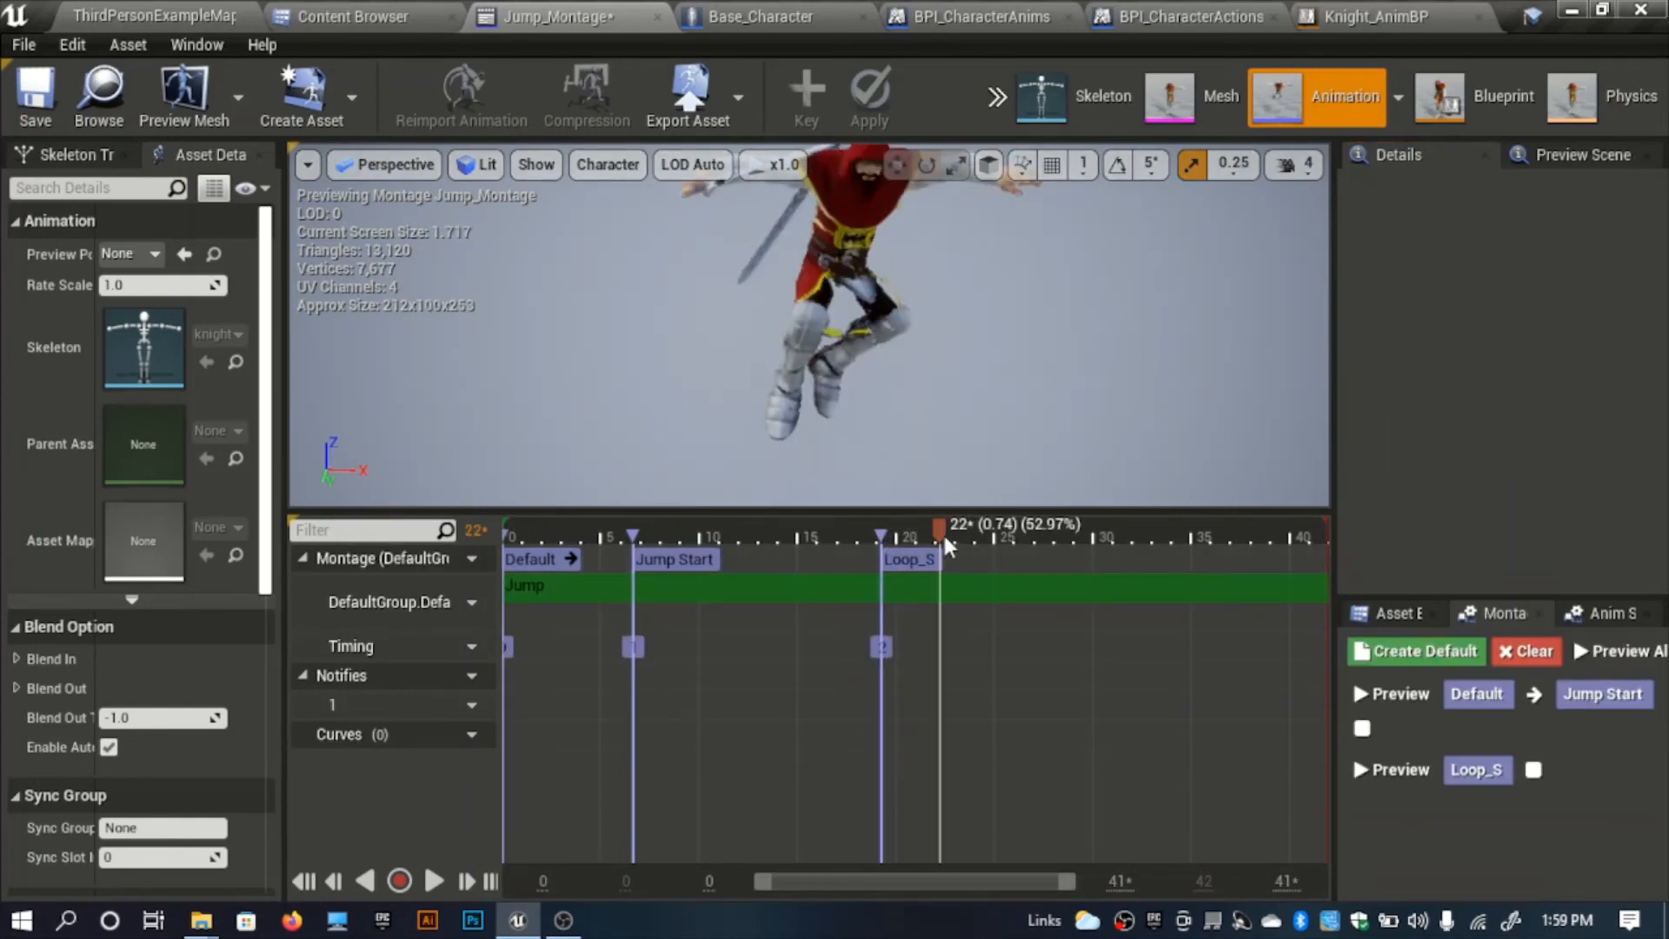
{"action": "left_click_drag", "start_coordinate": [938, 550], "coordinate": [901, 577]}
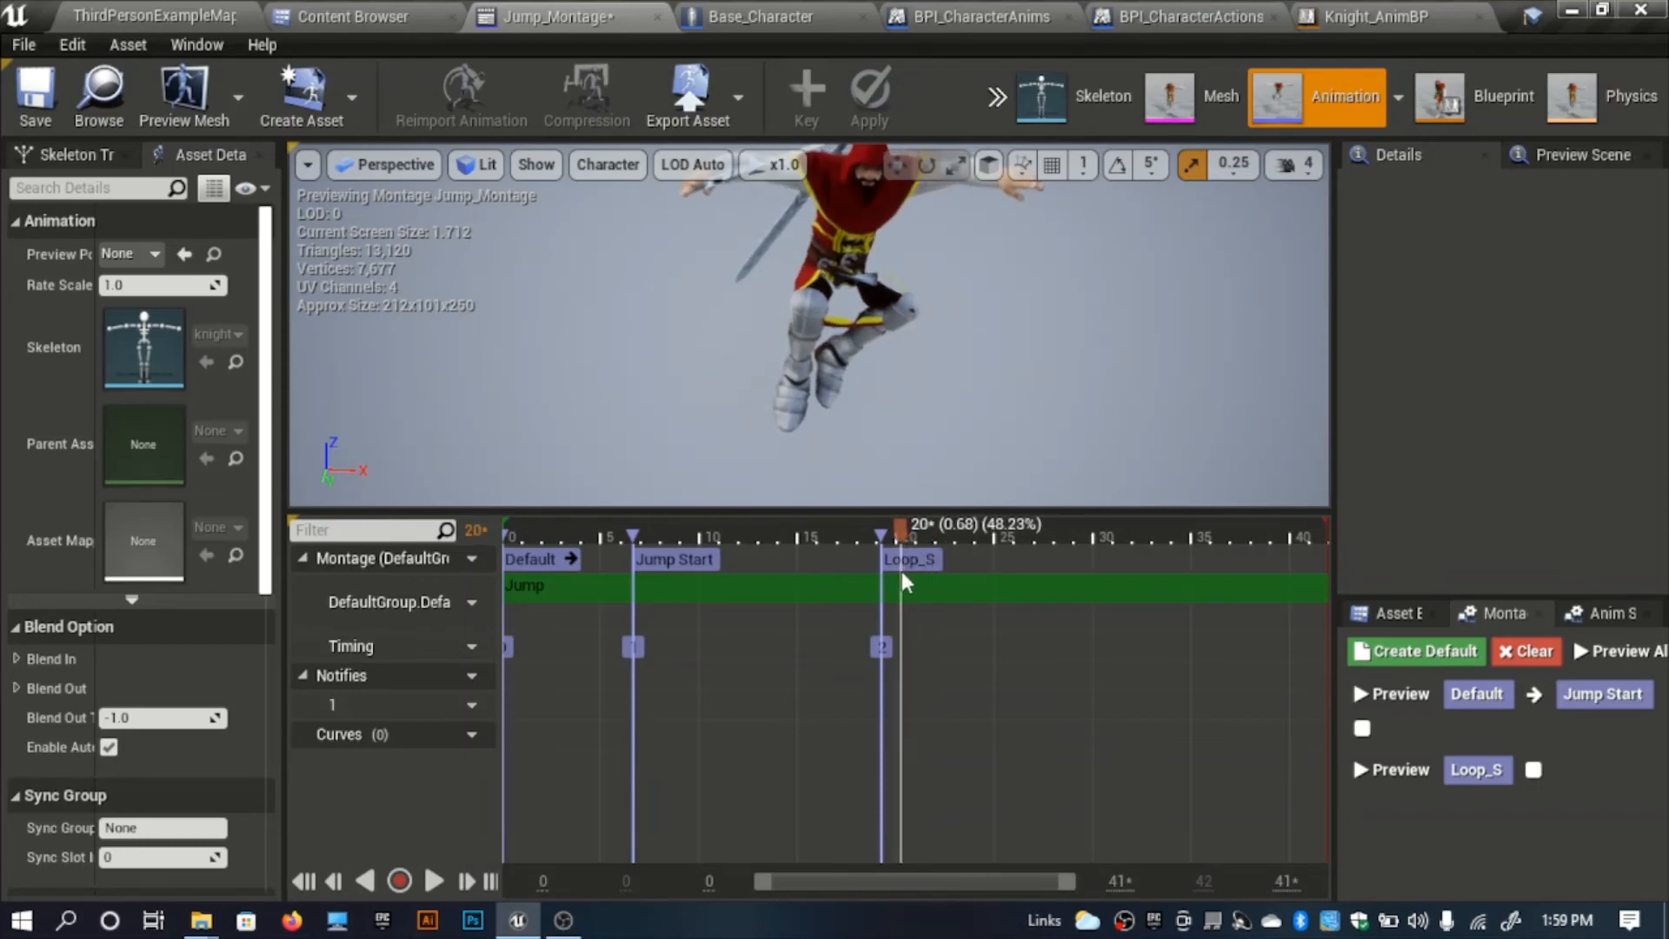
{"action": "right_click", "coordinate": [910, 620]}
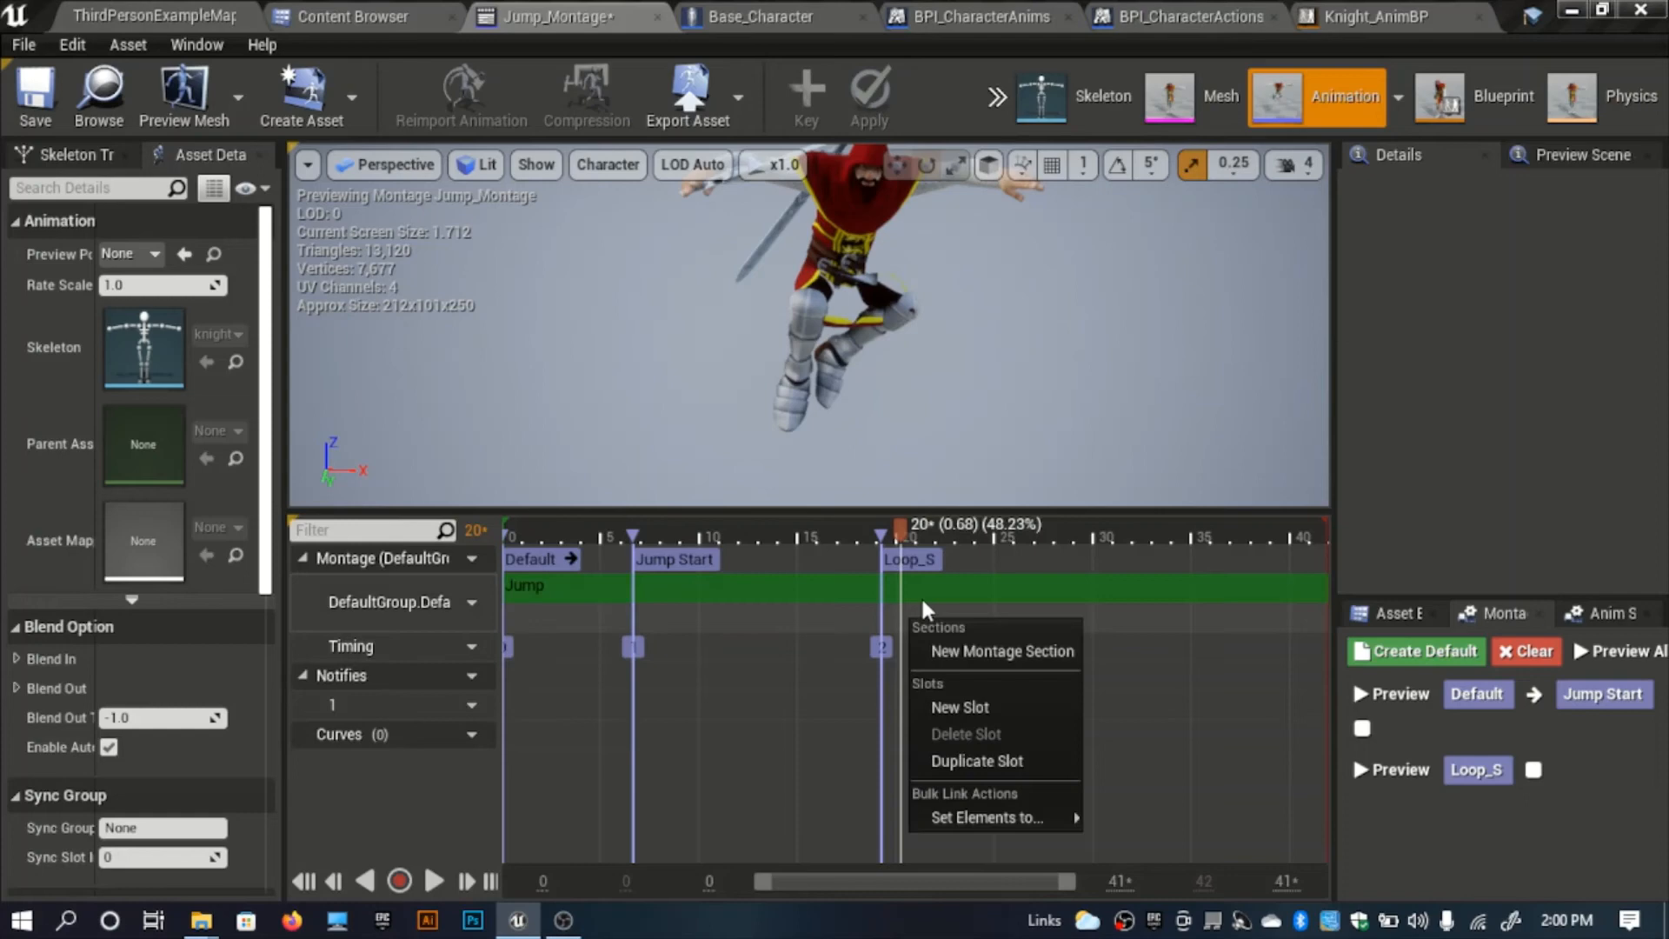
{"action": "left_click", "coordinate": [943, 652]}
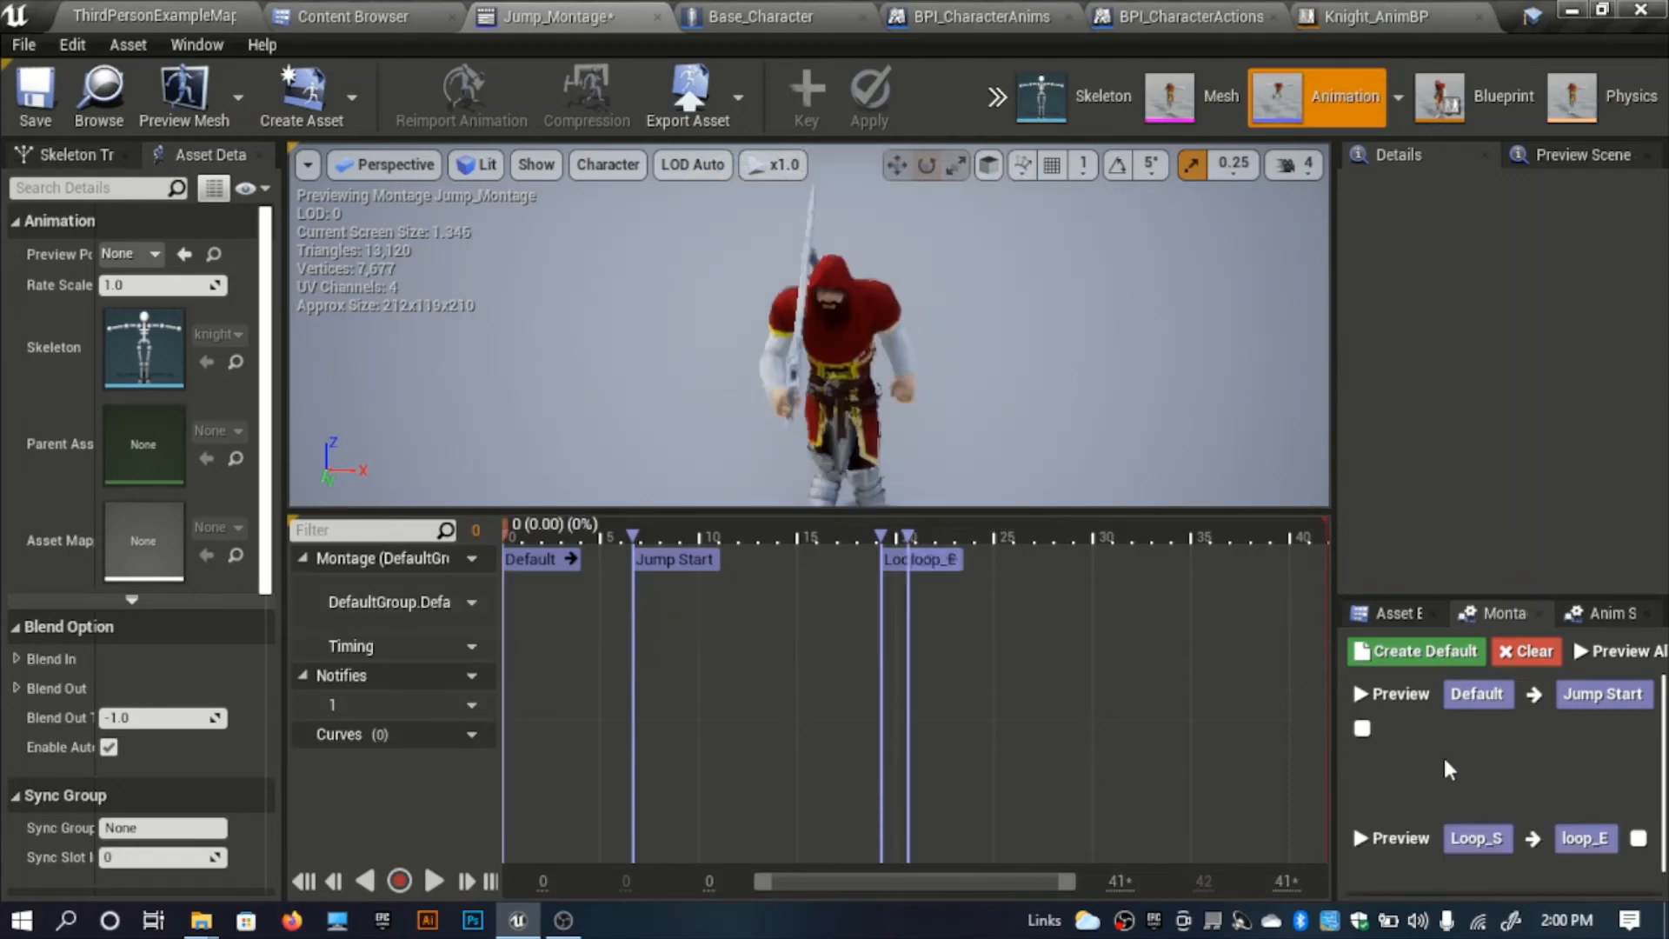
Make the Loop_S section repeat itself, preview the montage, and set Loop_S as the section following Jump Start.
{"action": "left_click", "coordinate": [1533, 770]}
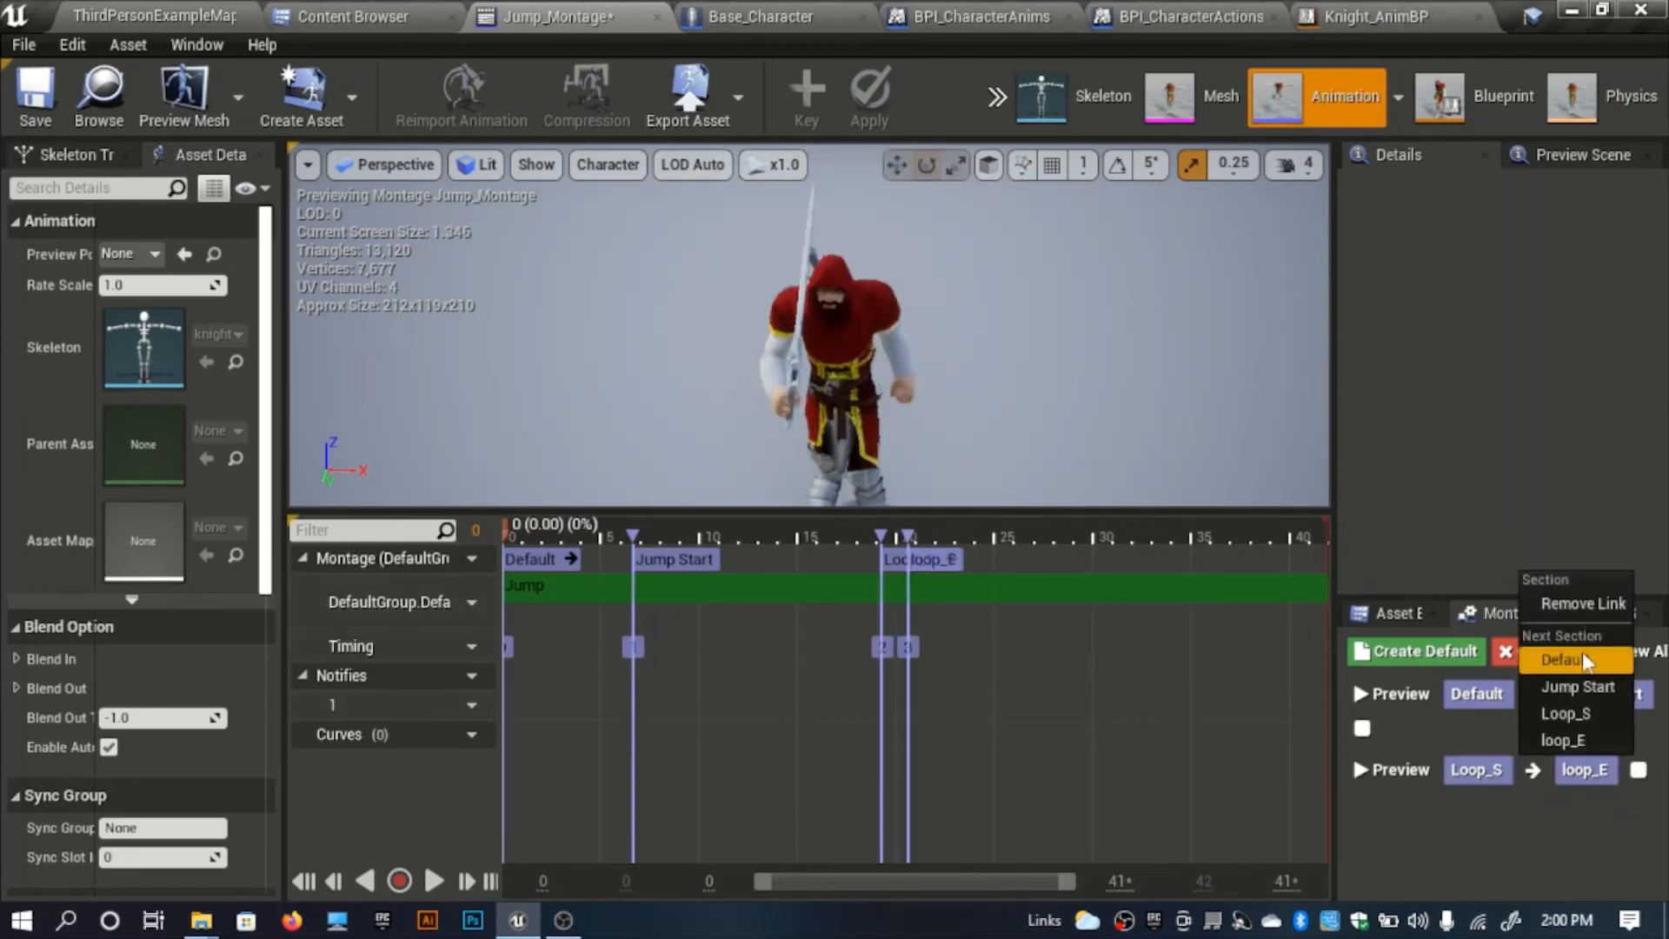
{"action": "left_click", "coordinate": [1580, 714]}
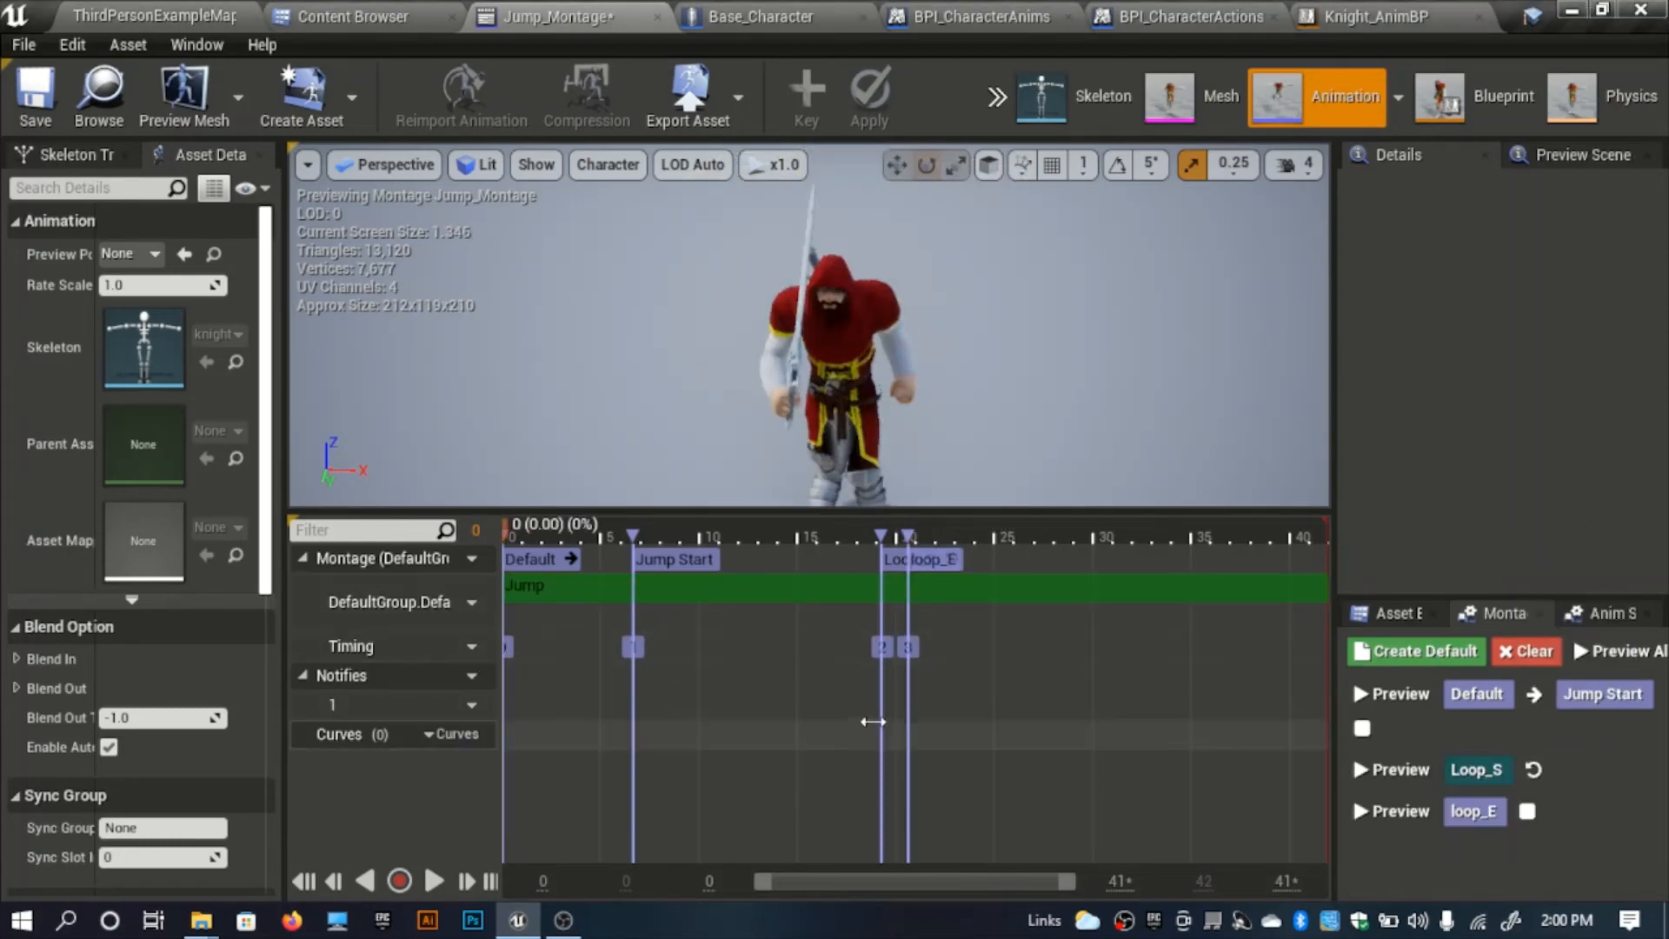
{"action": "left_click", "coordinate": [434, 880]}
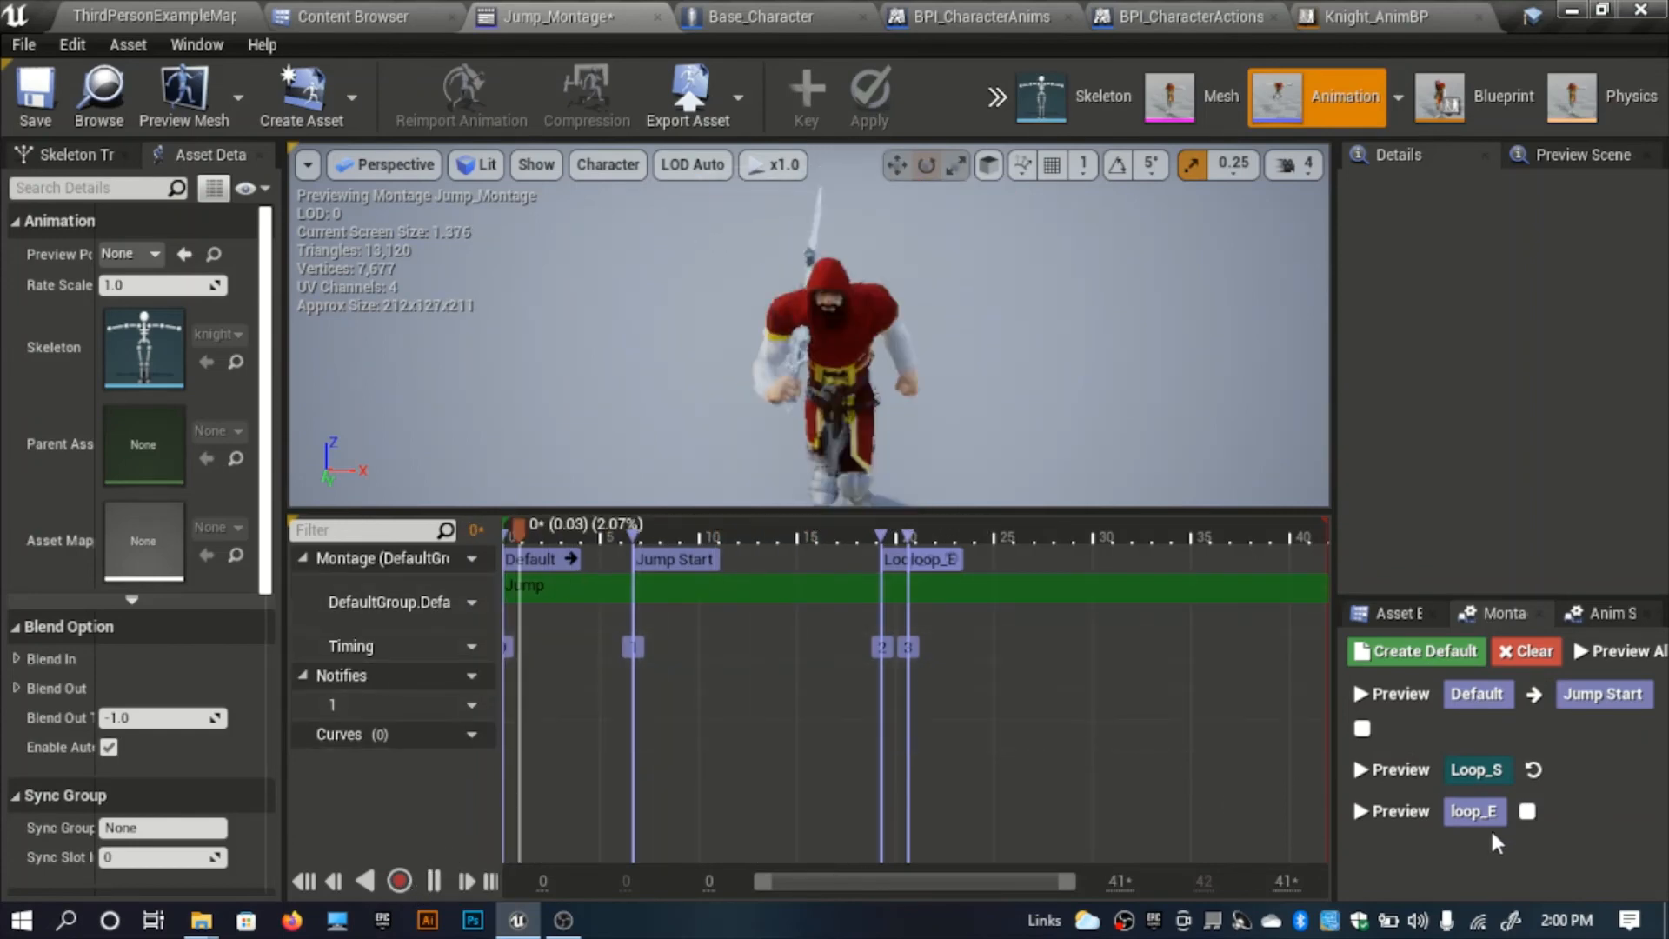
{"action": "key", "text": "space"}
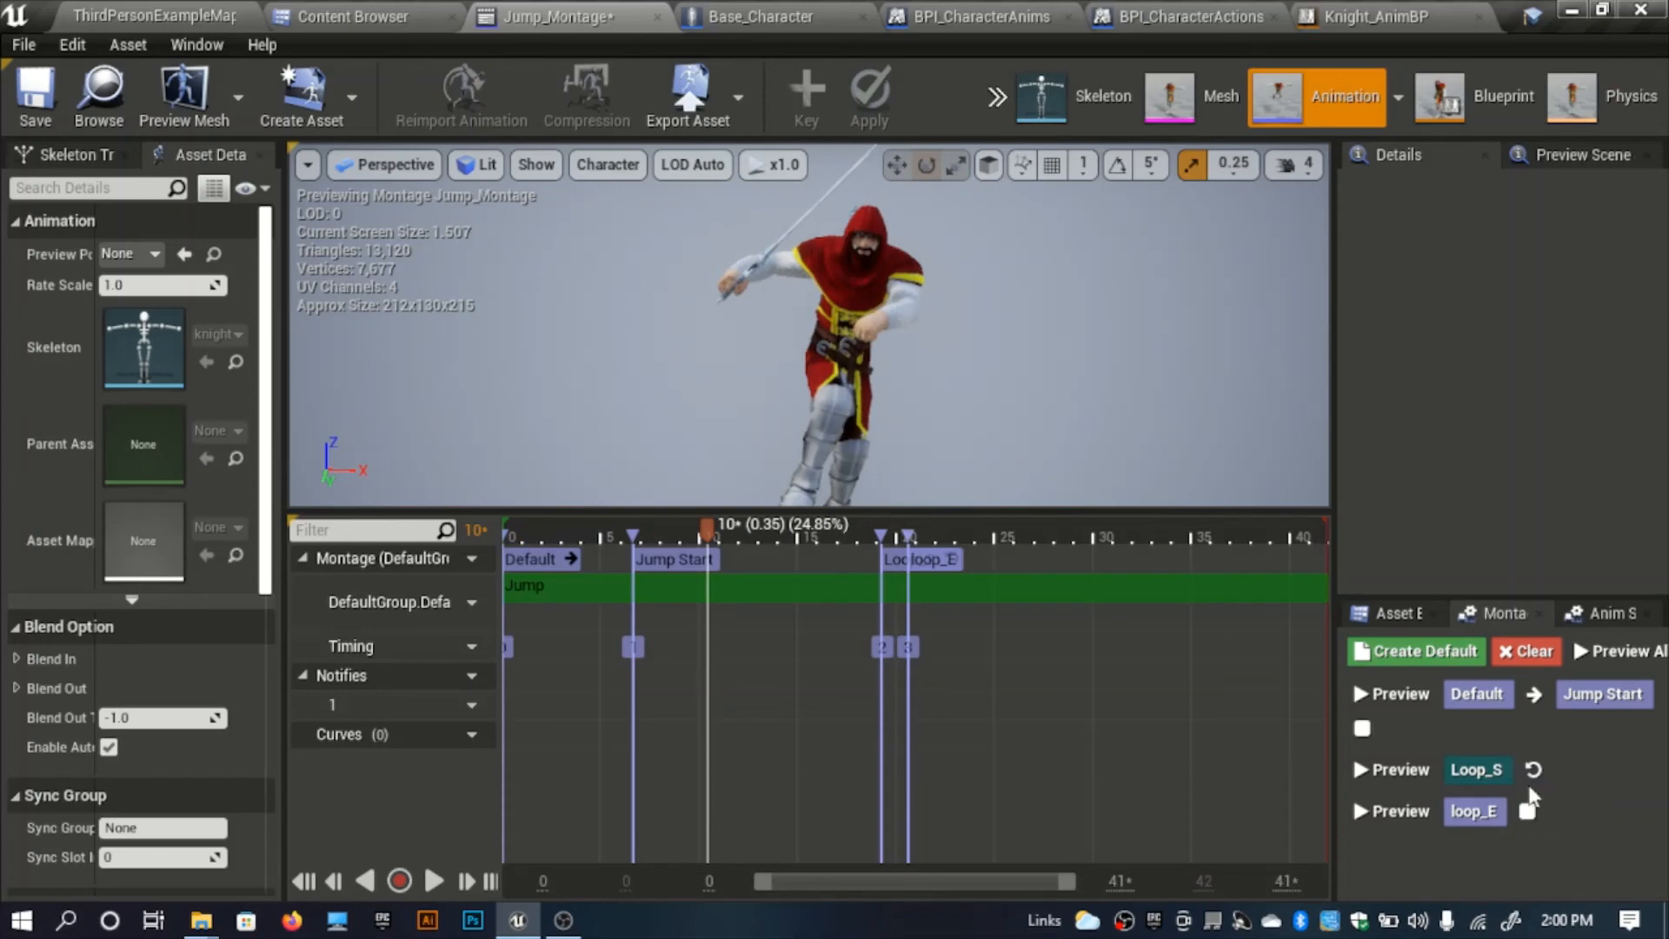
{"action": "left_click", "coordinate": [1362, 728]}
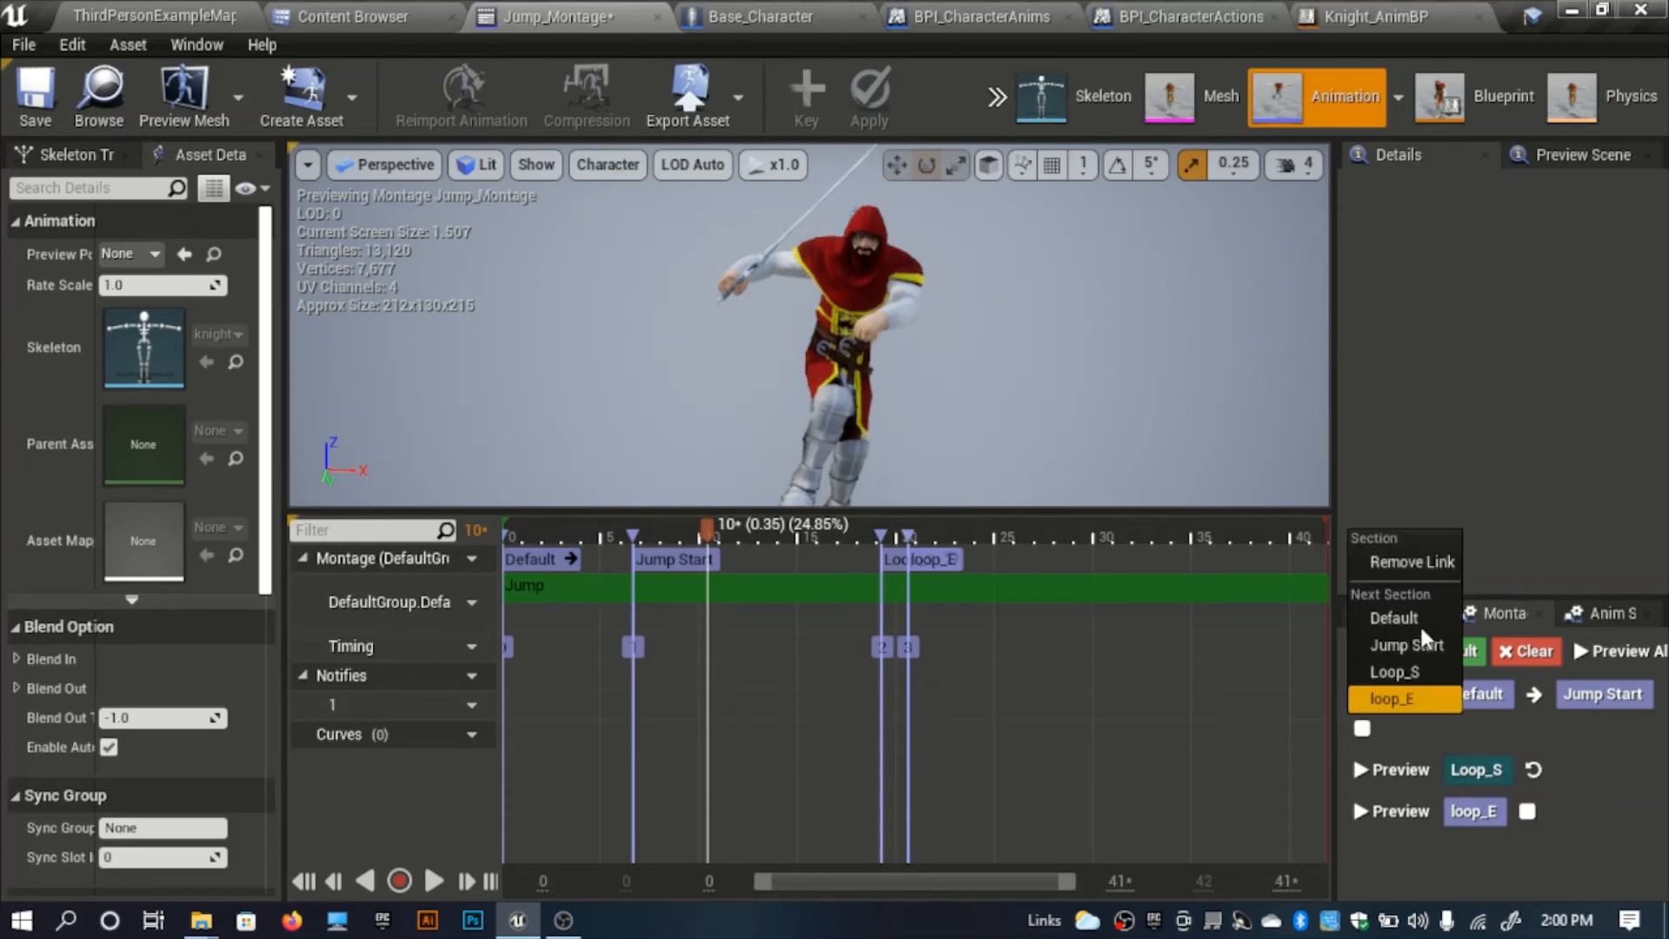
{"action": "left_click", "coordinate": [1394, 672]}
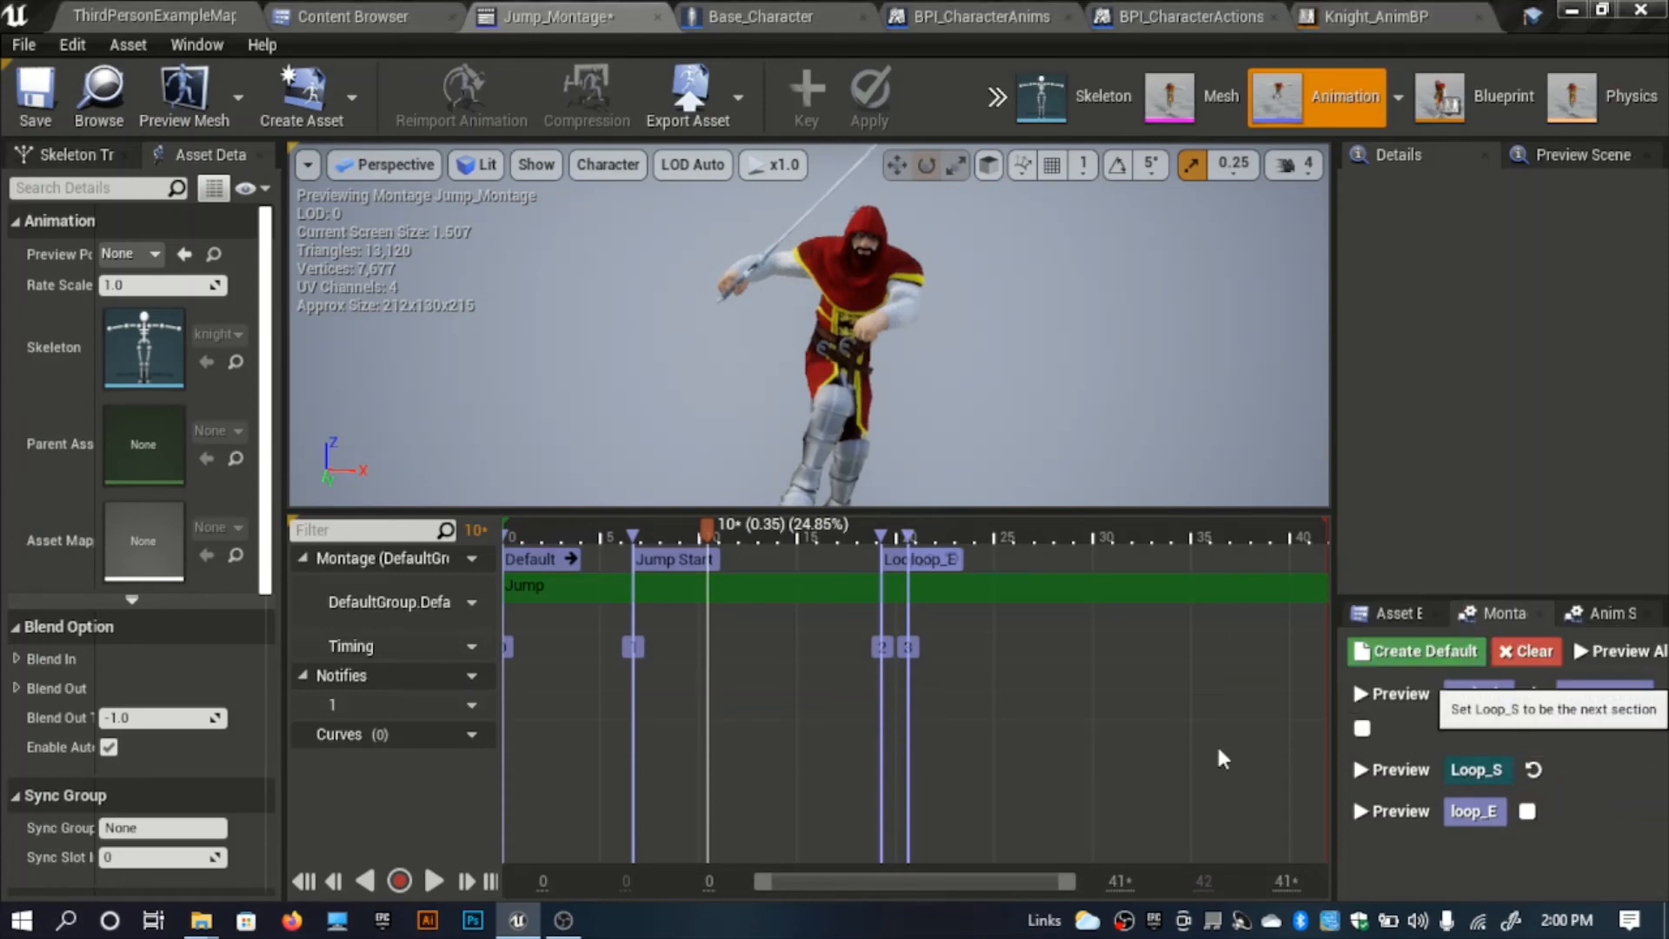
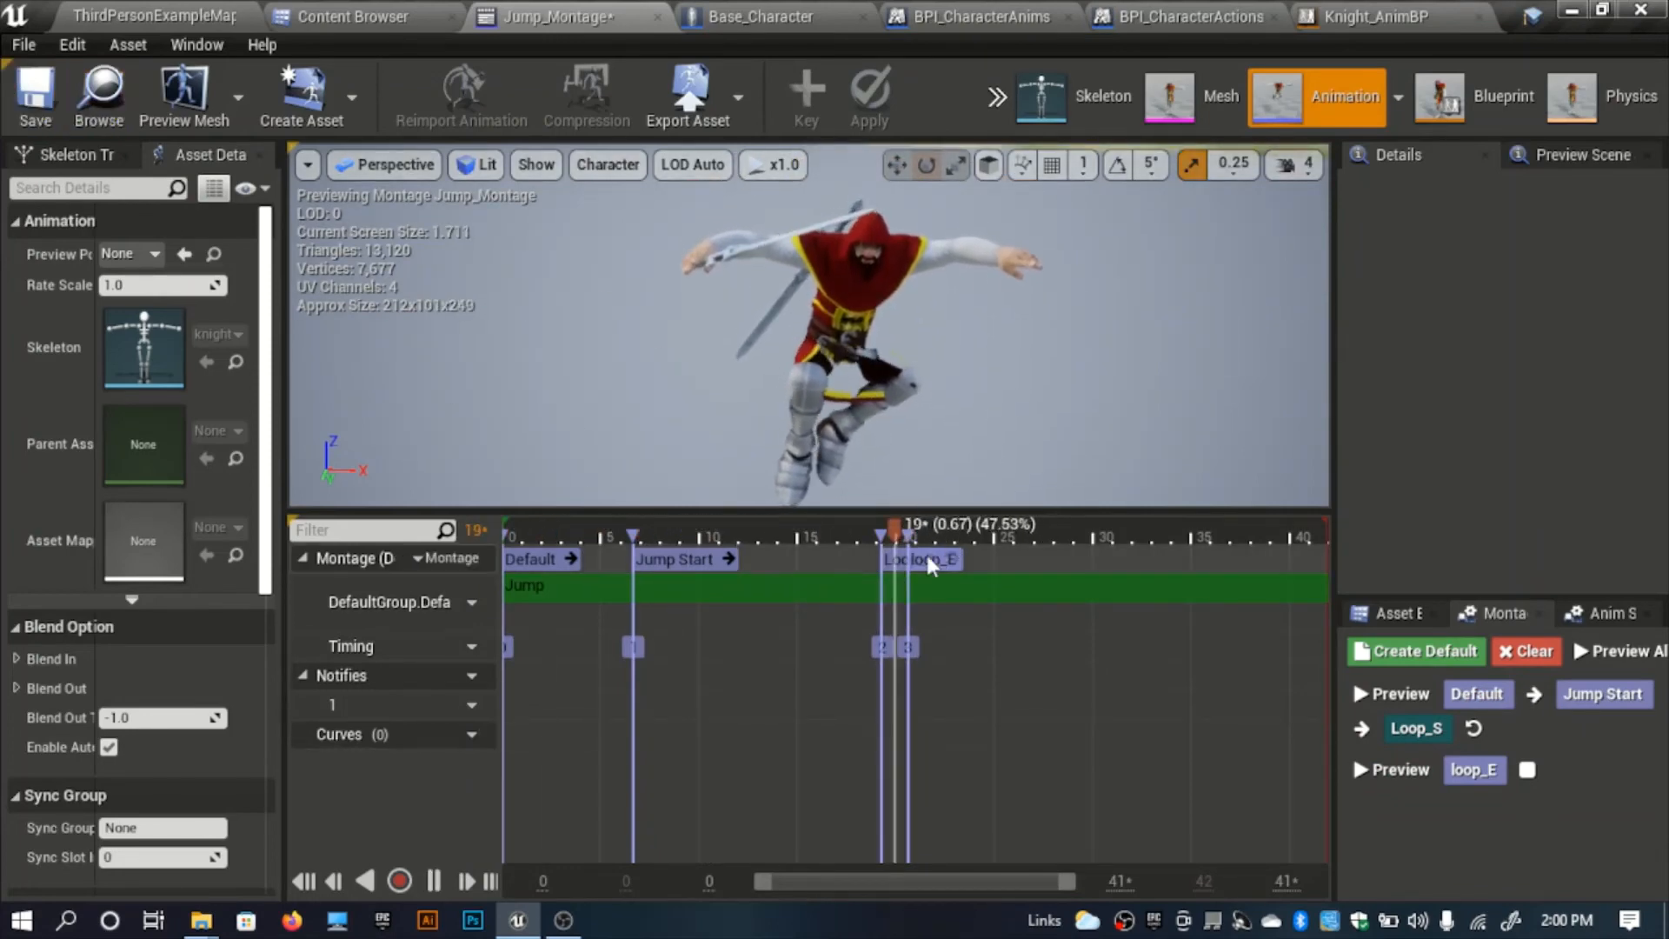
Add a montage section named "Land" at about frame 34, where the knight touches down, and save Jump_Montage.
{"action": "left_click", "coordinate": [902, 532]}
{"action": "left_click_drag", "start_coordinate": [894, 529], "coordinate": [1235, 565]}
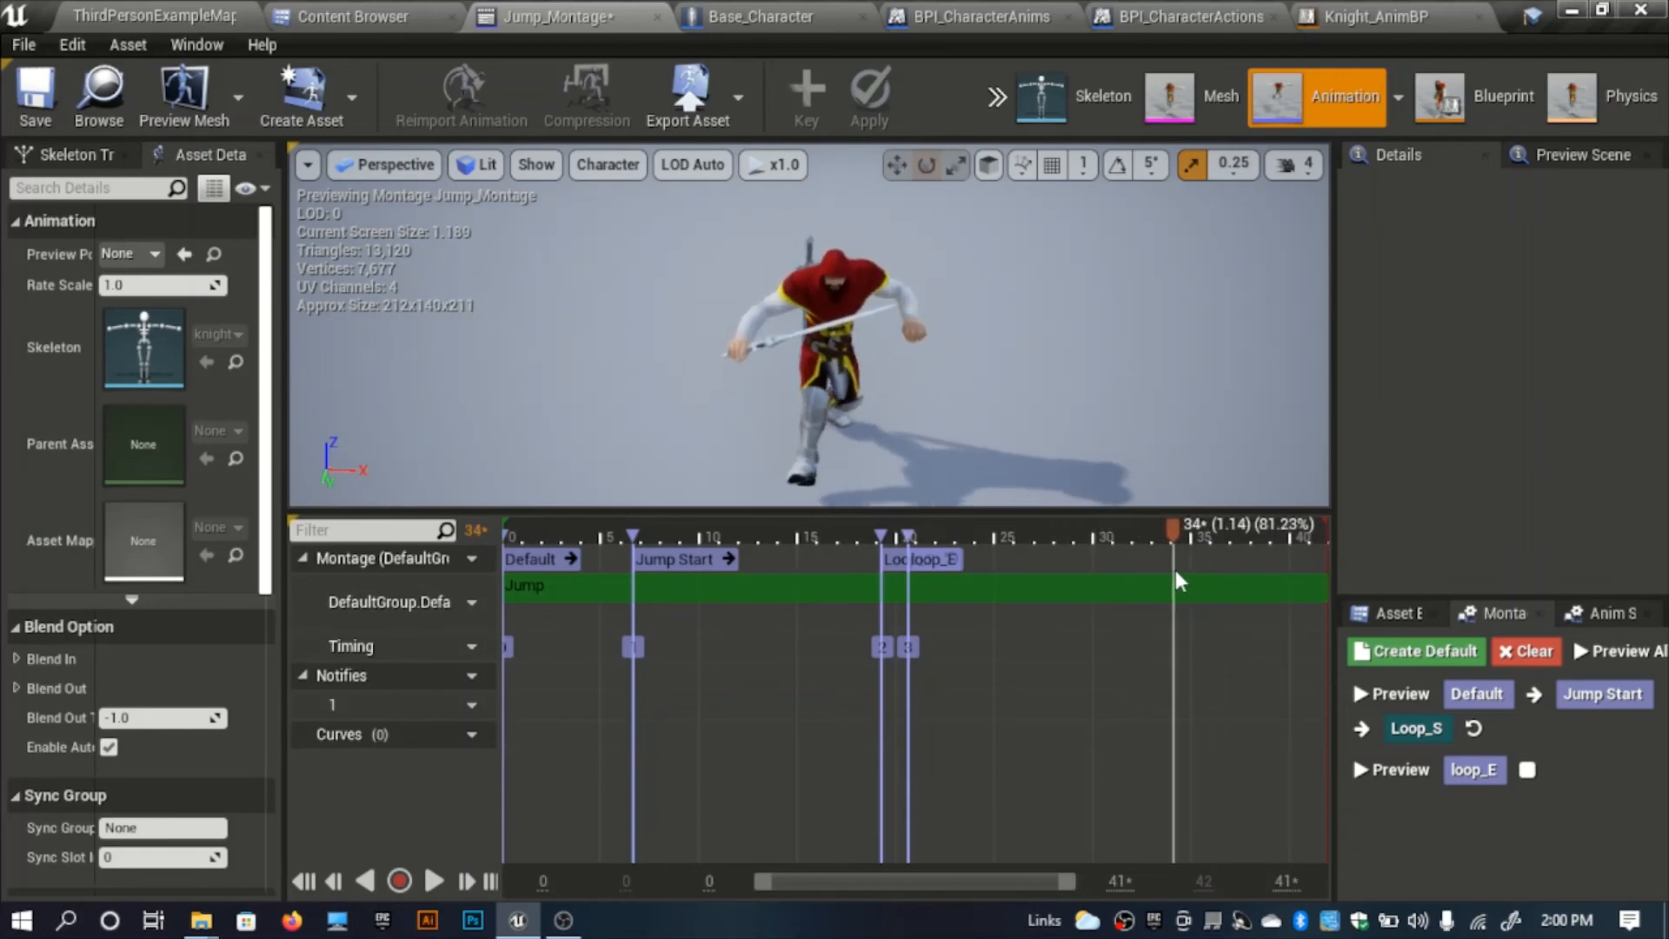
{"action": "right_click", "coordinate": [1173, 617]}
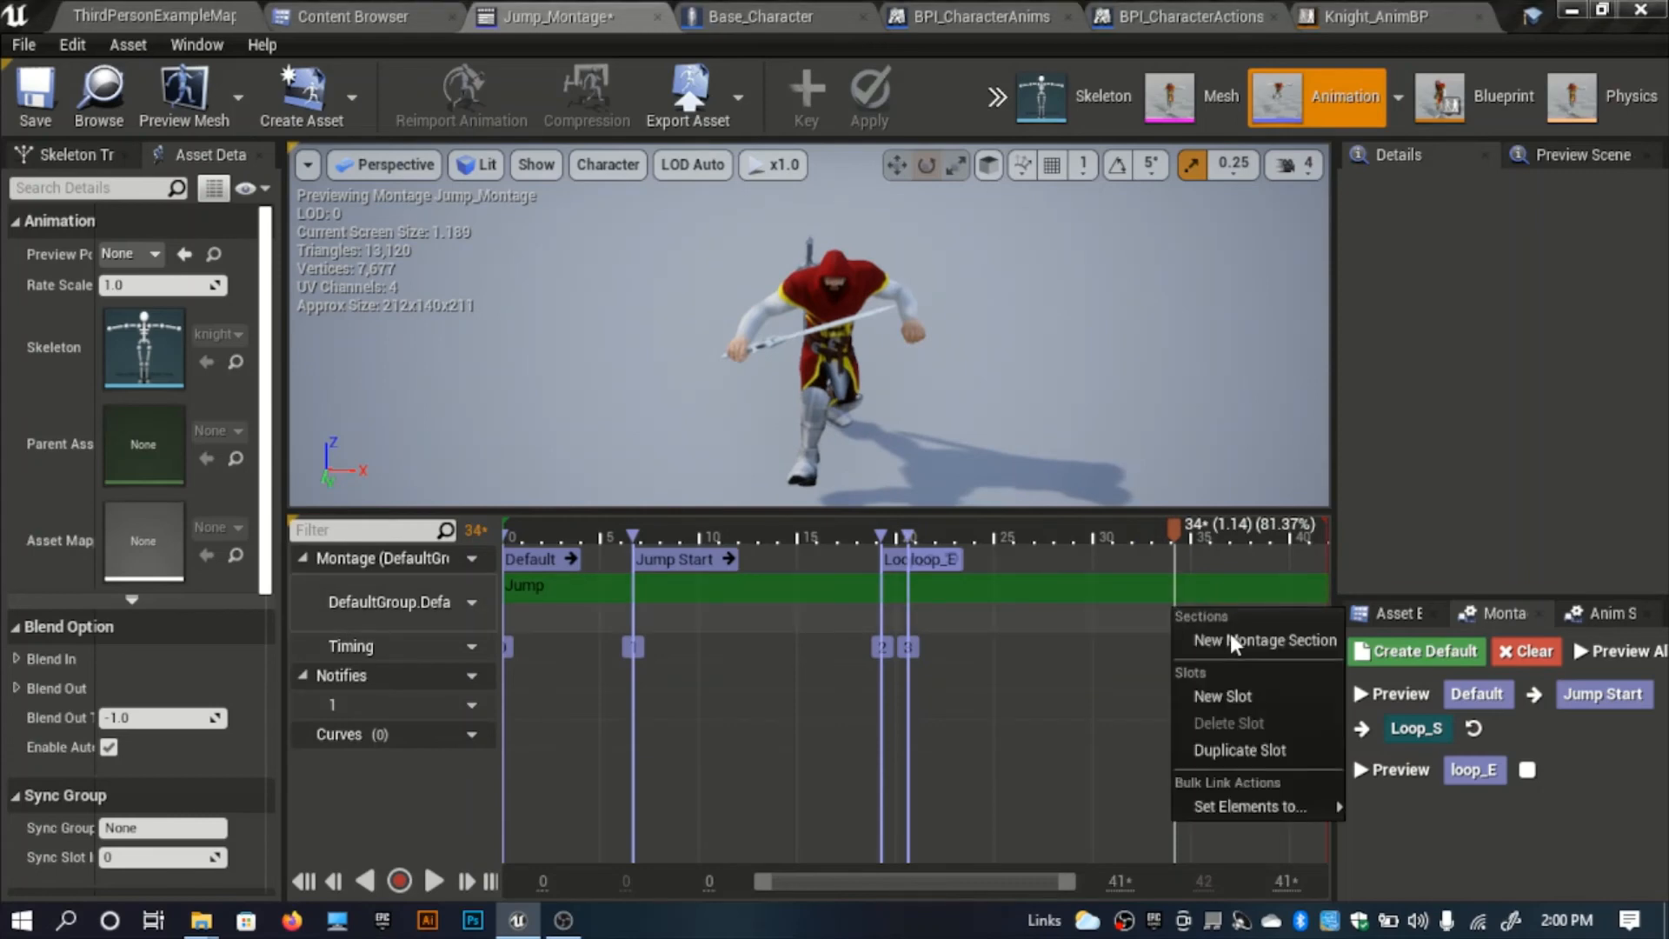
{"action": "left_click", "coordinate": [1230, 642]}
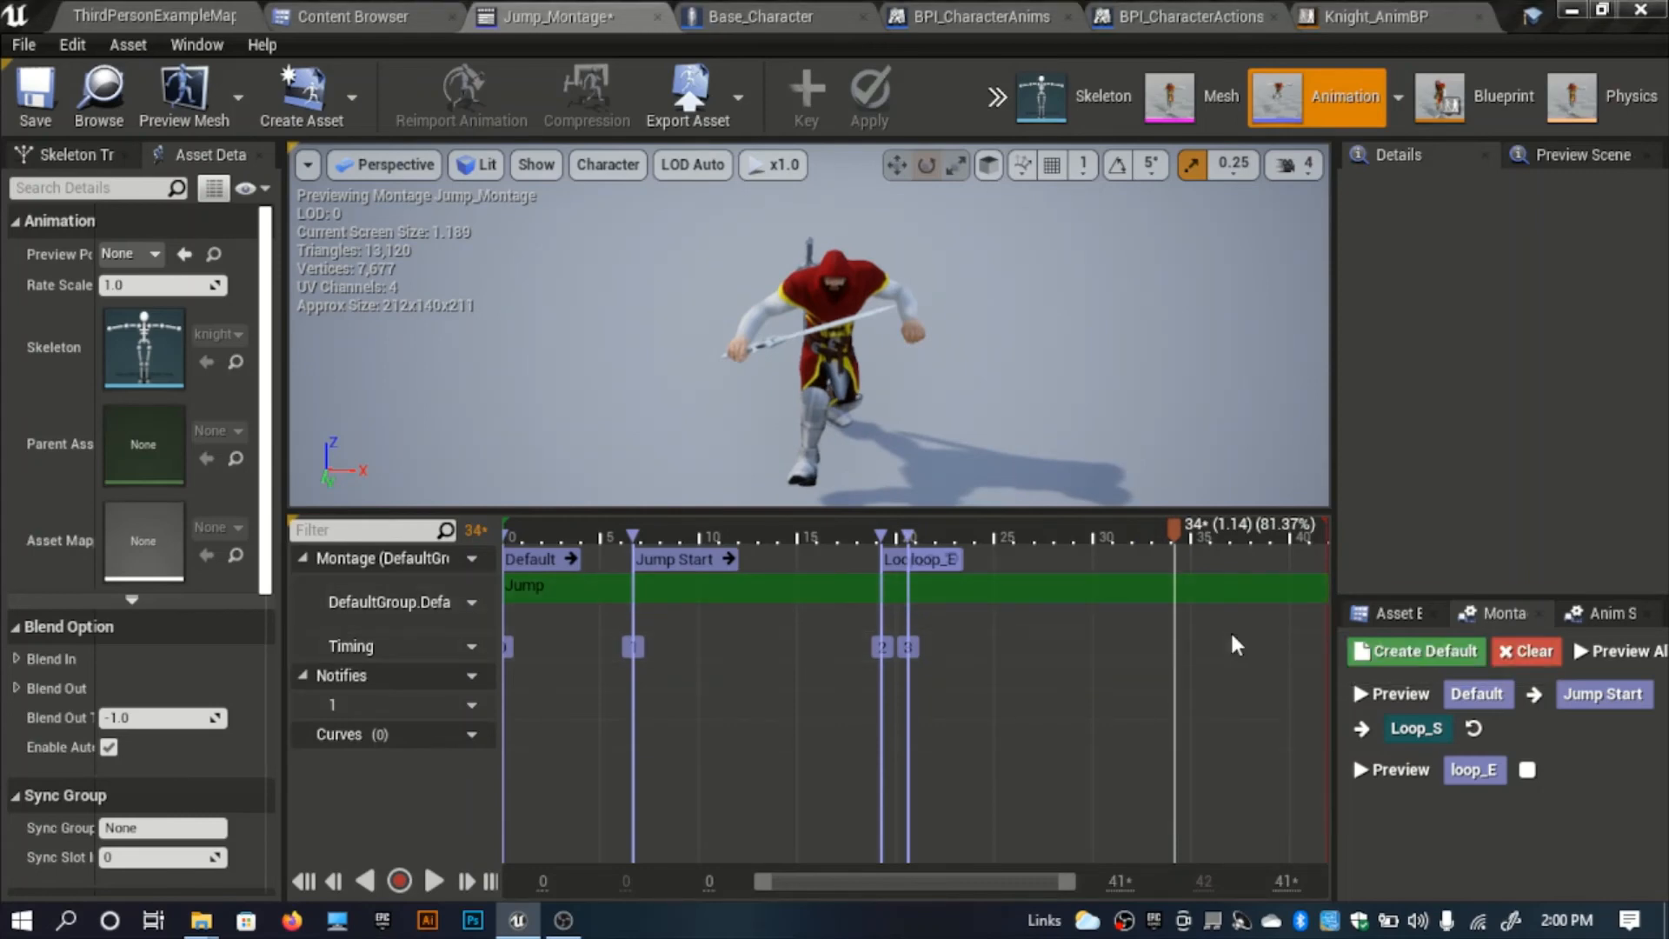
{"action": "left_click", "coordinate": [37, 97]}
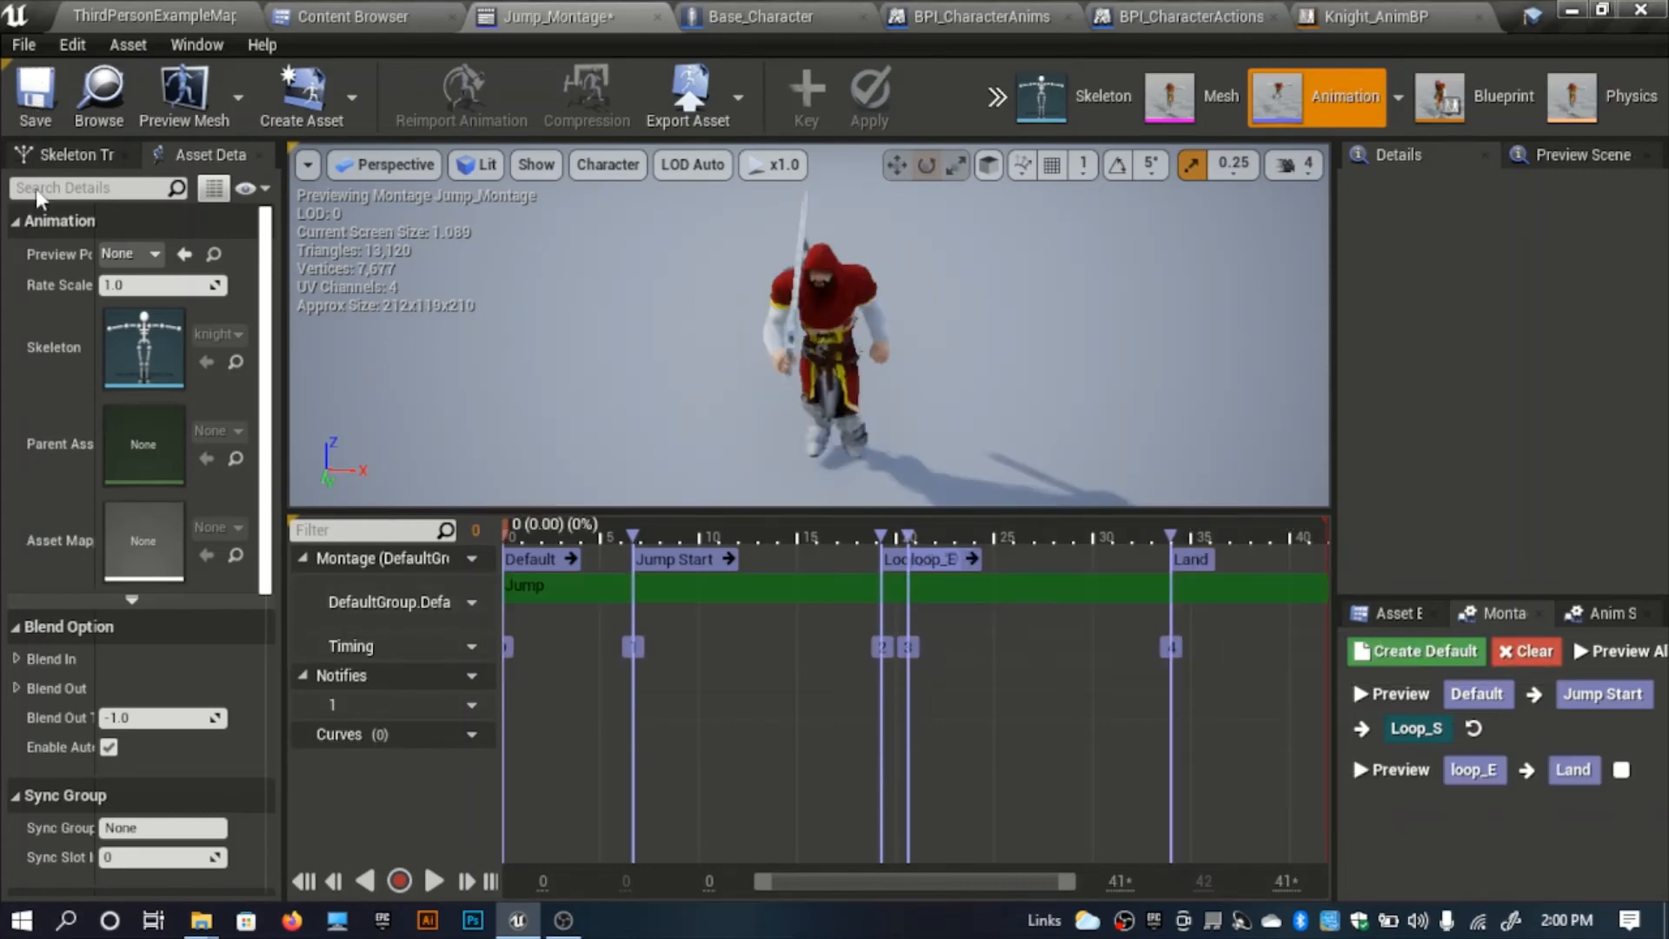
In Base_Character's Movement graph, widen the Jump comment box and move InputAction Jump away from its Play Anim Montage node.
{"action": "left_click", "coordinate": [847, 13]}
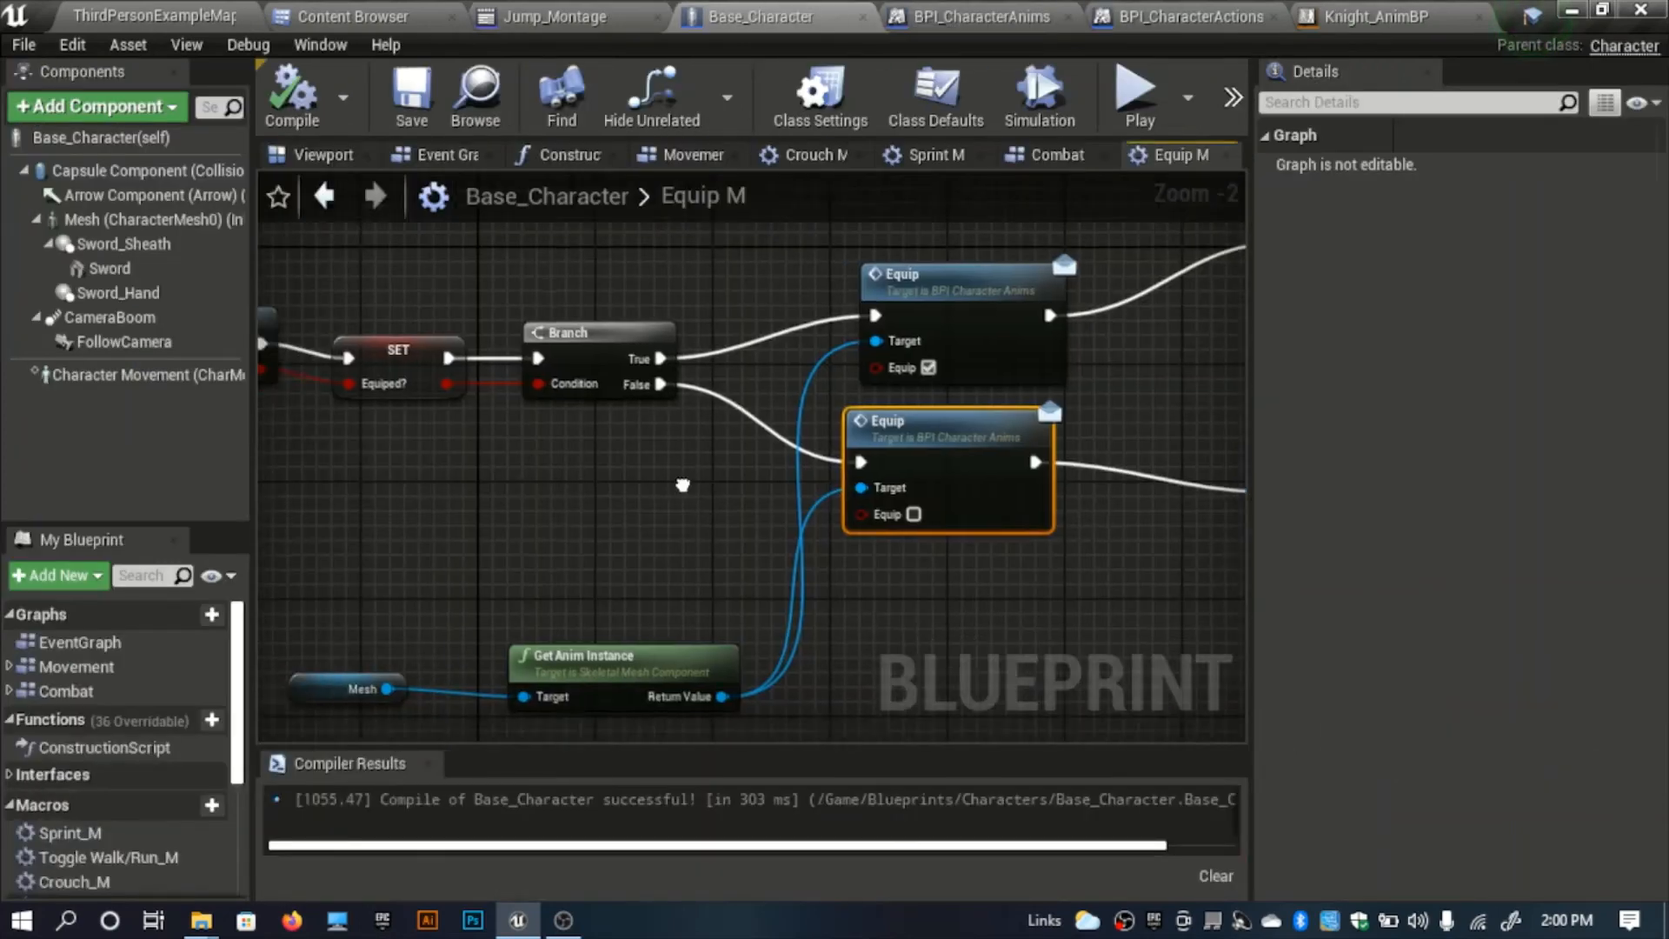
{"action": "scroll", "coordinate": [828, 391], "scroll_direction": "down", "scroll_amount": 9}
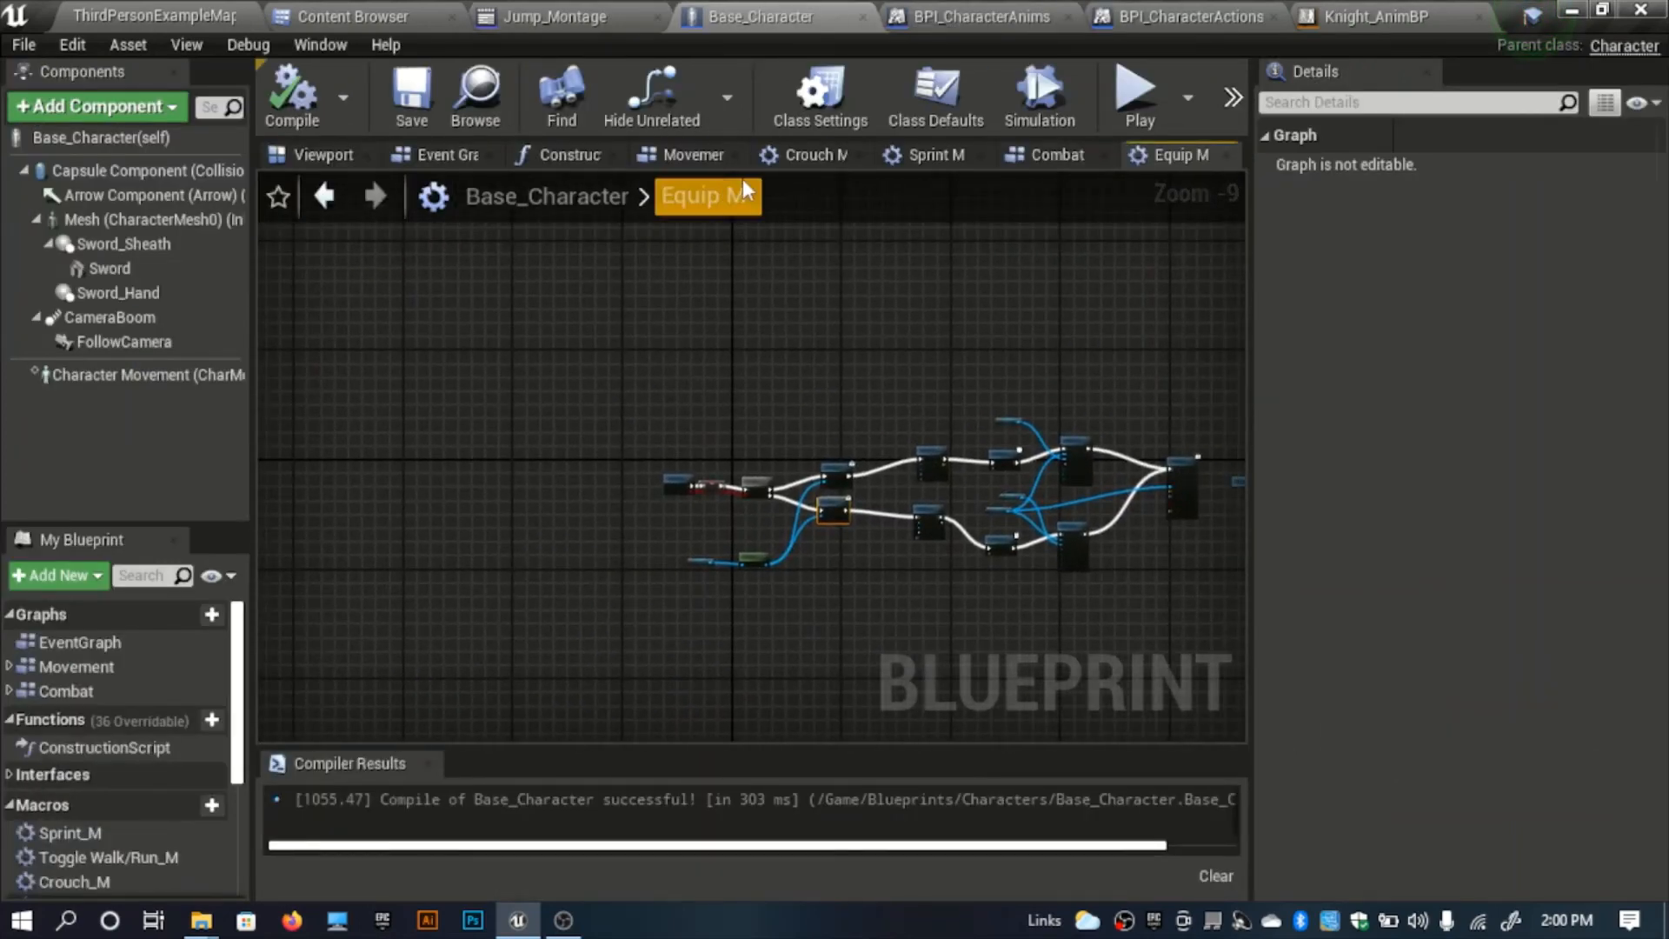
{"action": "left_click", "coordinate": [693, 155]}
{"action": "scroll", "coordinate": [695, 654], "scroll_direction": "down", "scroll_amount": 6}
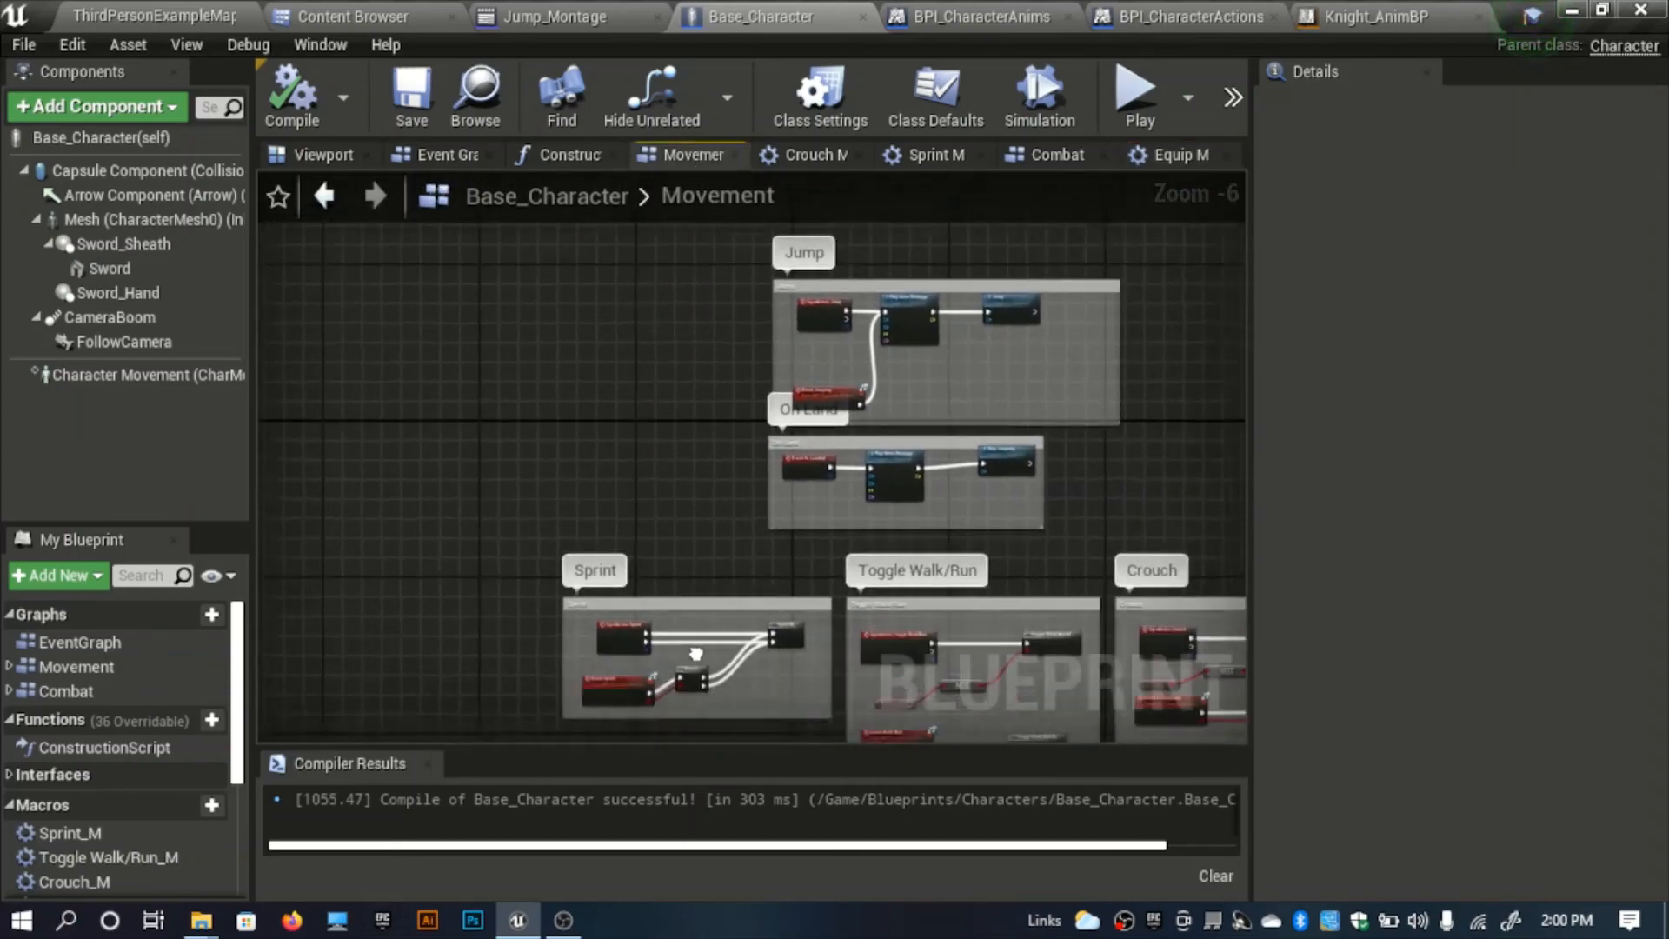
{"action": "right_click_drag", "start_coordinate": [696, 654], "coordinate": [578, 702]}
{"action": "scroll", "coordinate": [769, 460], "scroll_direction": "up", "scroll_amount": 3}
{"action": "right_click_drag", "start_coordinate": [571, 323], "coordinate": [716, 462]}
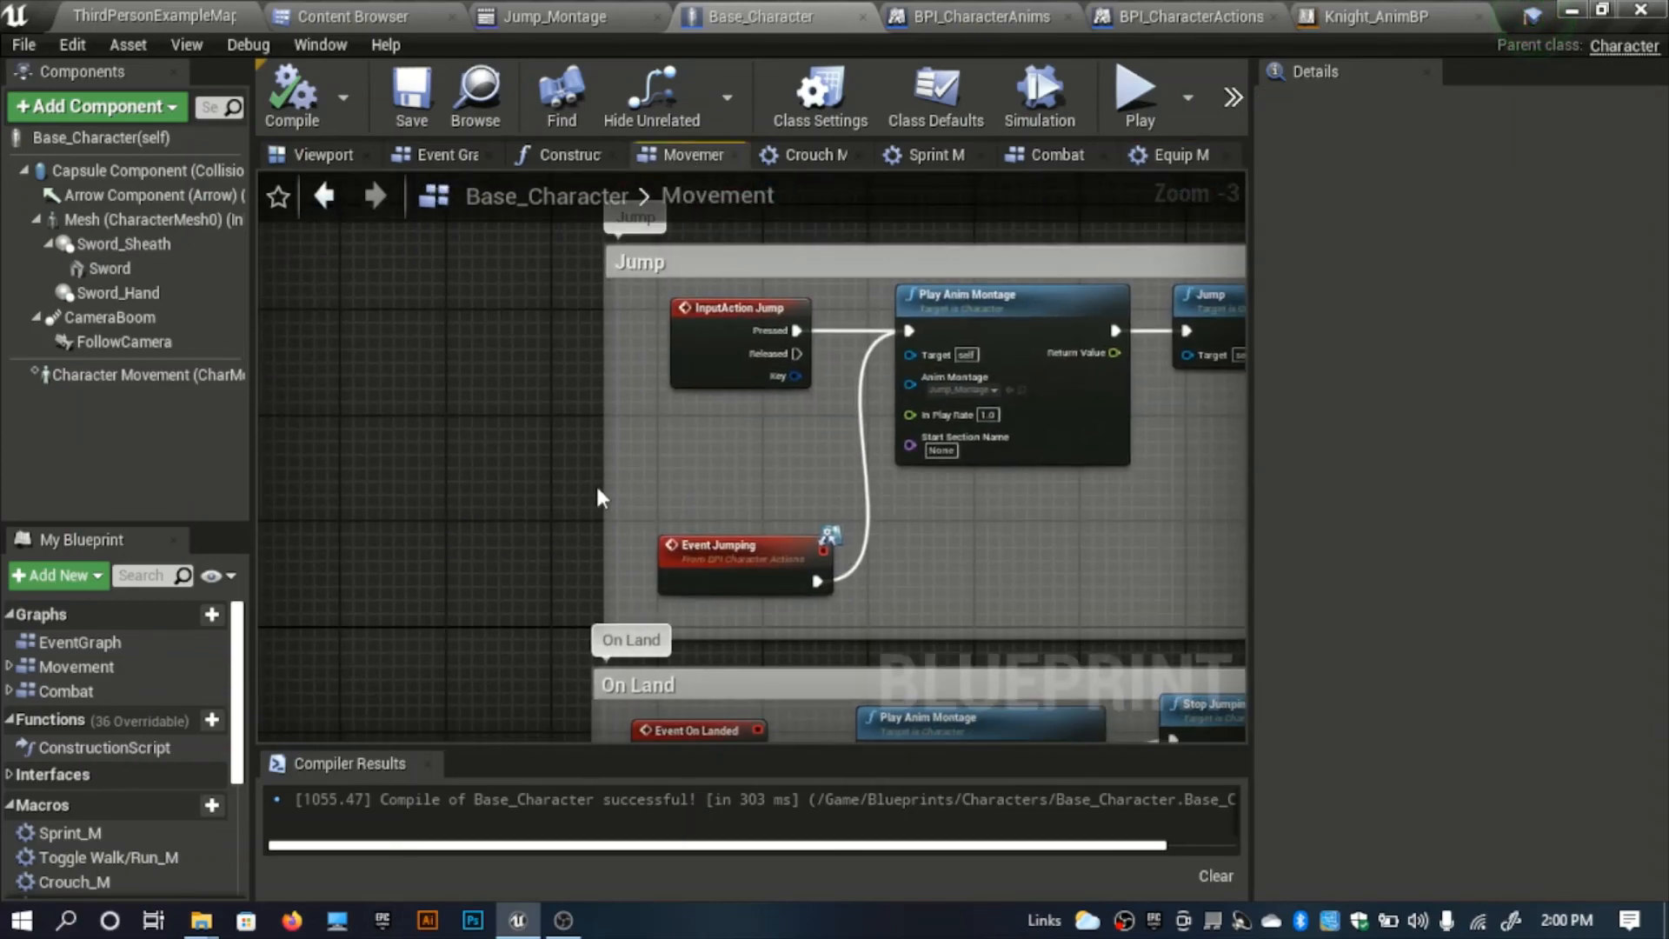
{"action": "left_click_drag", "start_coordinate": [604, 496], "coordinate": [184, 506]}
{"action": "right_click_drag", "start_coordinate": [611, 470], "coordinate": [935, 470]}
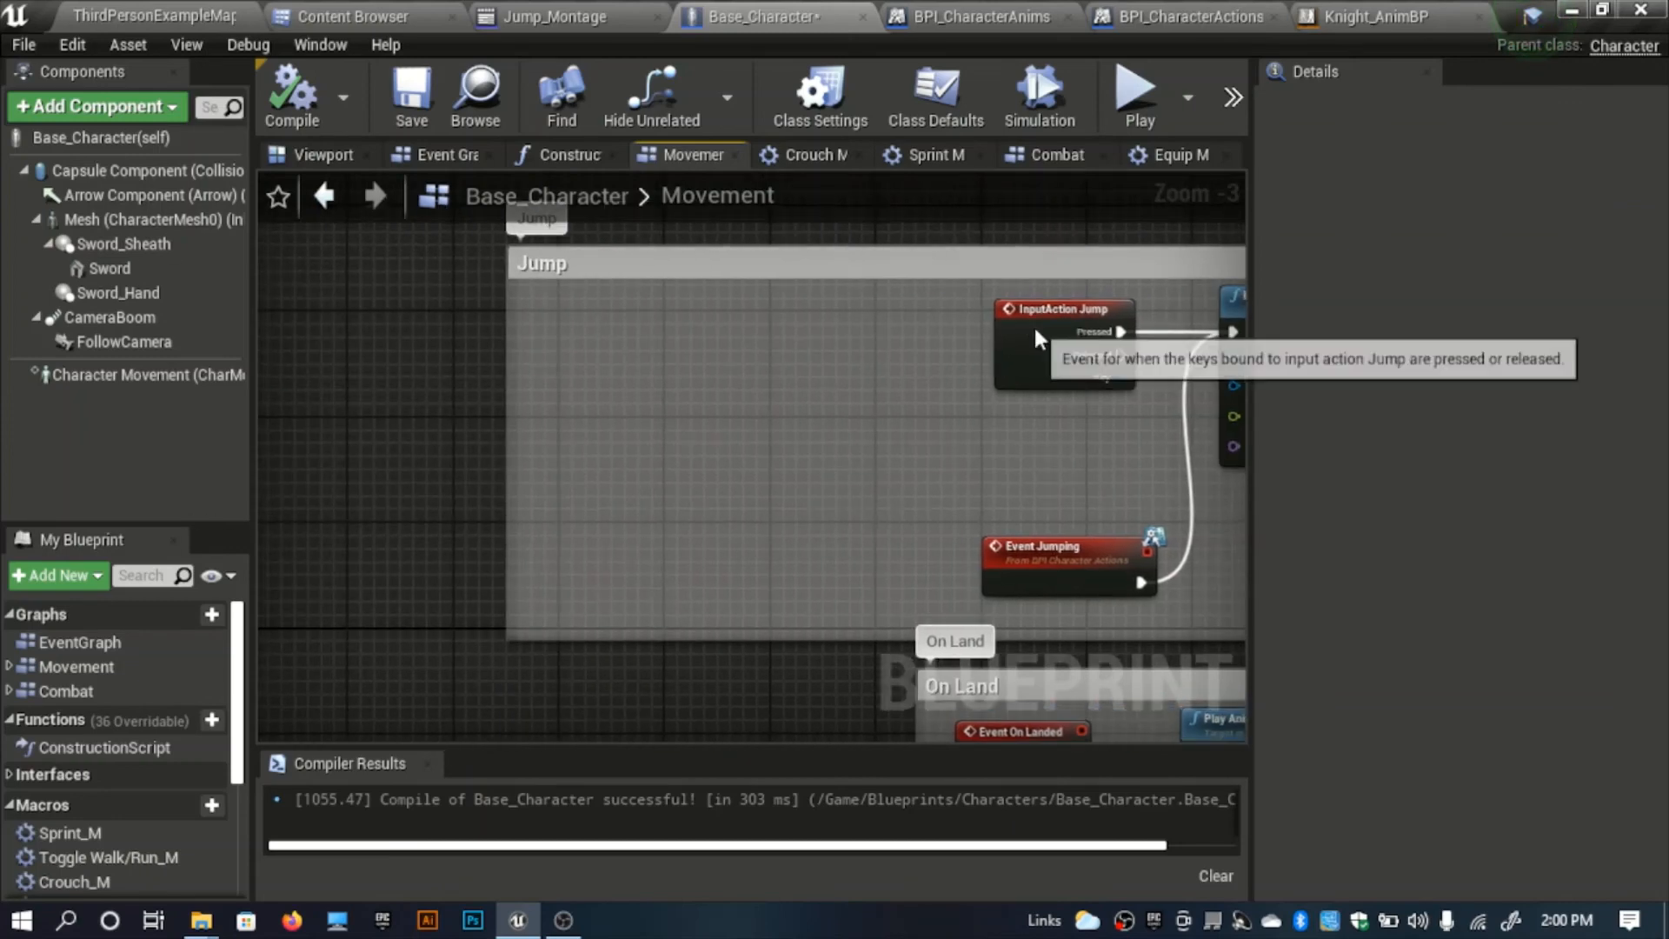
{"action": "left_click_drag", "start_coordinate": [1041, 332], "coordinate": [595, 325]}
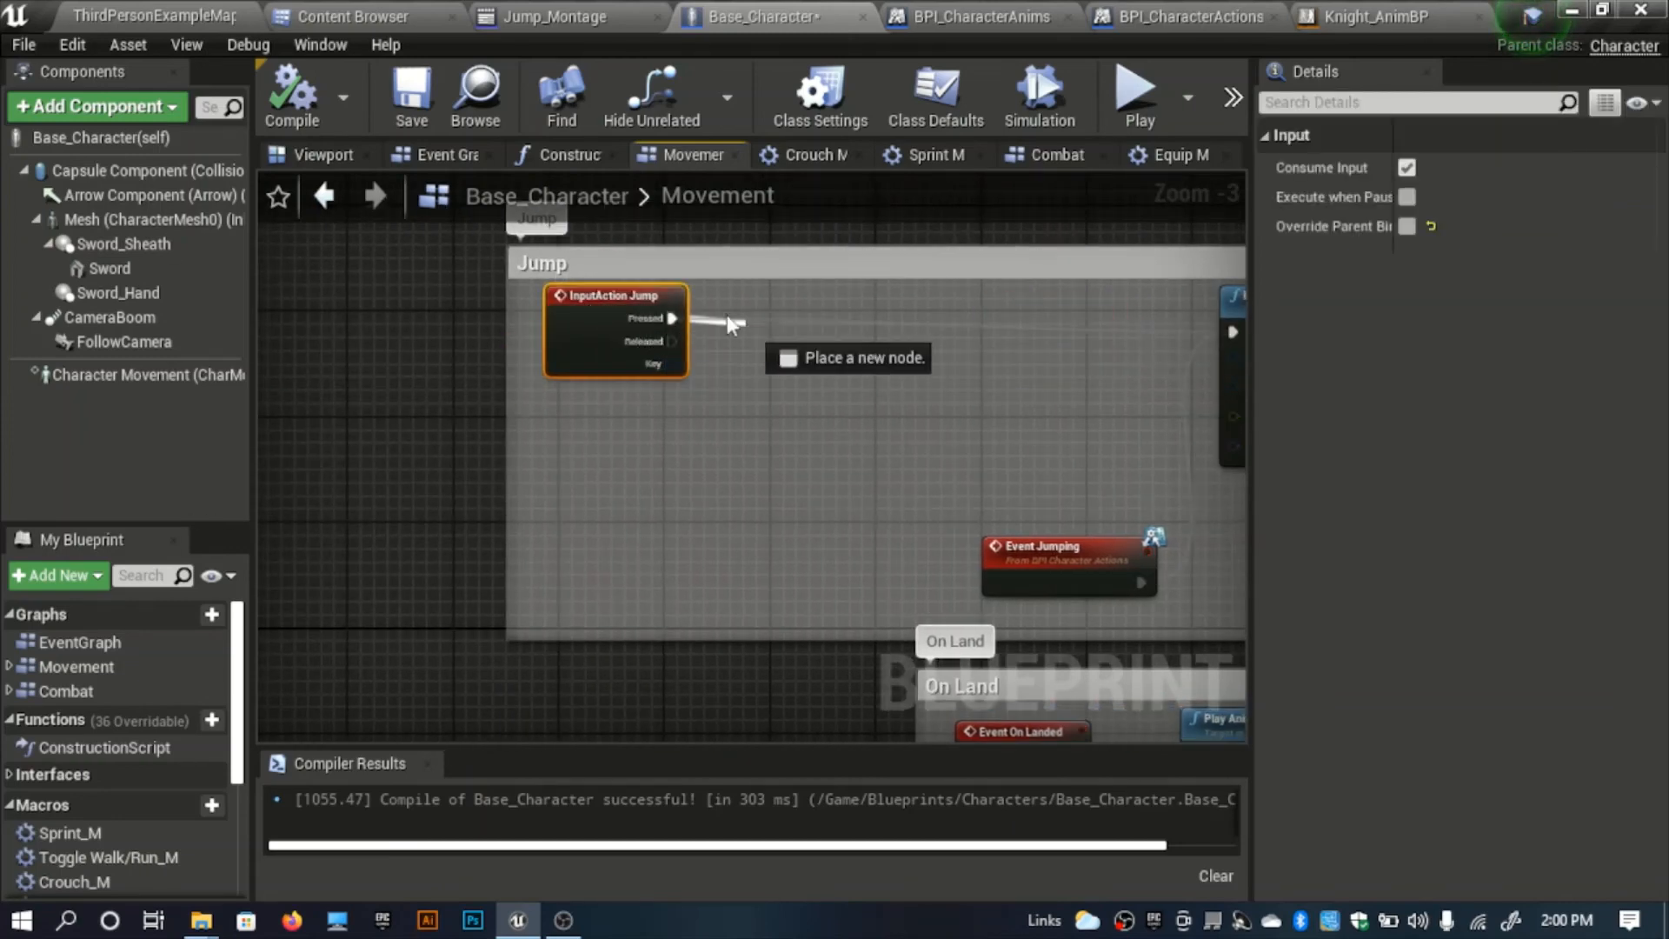
Insert a Branch after InputAction Jump's Pressed output and use the Combat variable Equiped? as its condition.
{"action": "left_click_drag", "start_coordinate": [727, 315], "coordinate": [727, 315]}
{"action": "type", "text": "branch"}
{"action": "key", "text": "Return"}
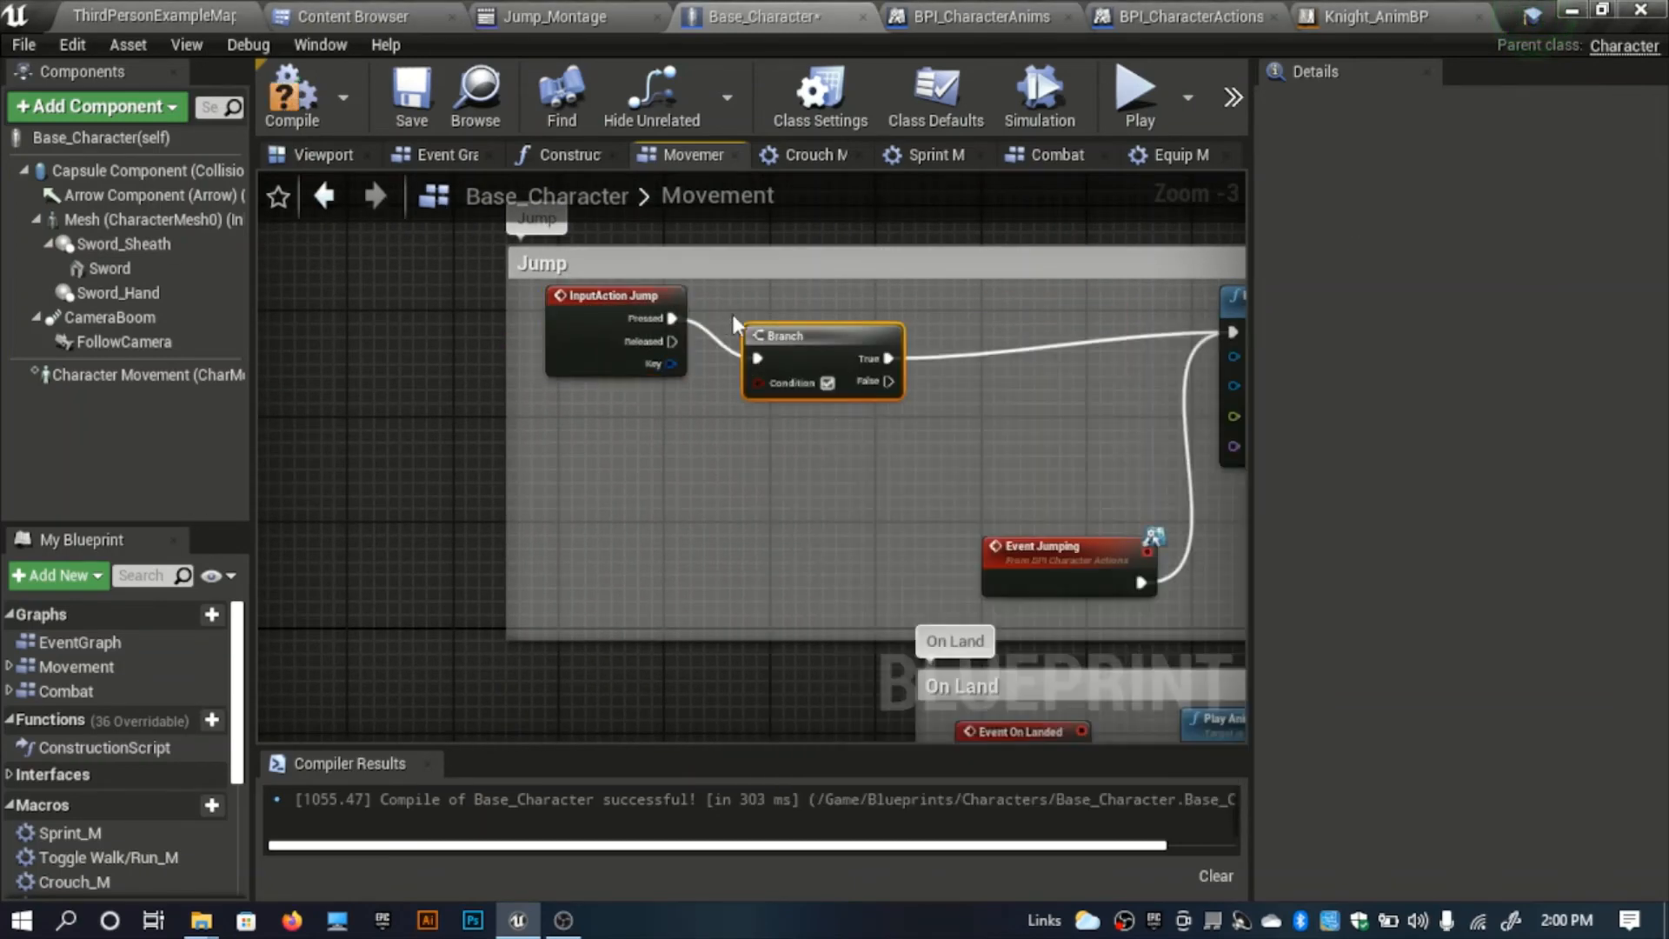
{"action": "scroll", "coordinate": [84, 819], "scroll_direction": "down", "scroll_amount": 5}
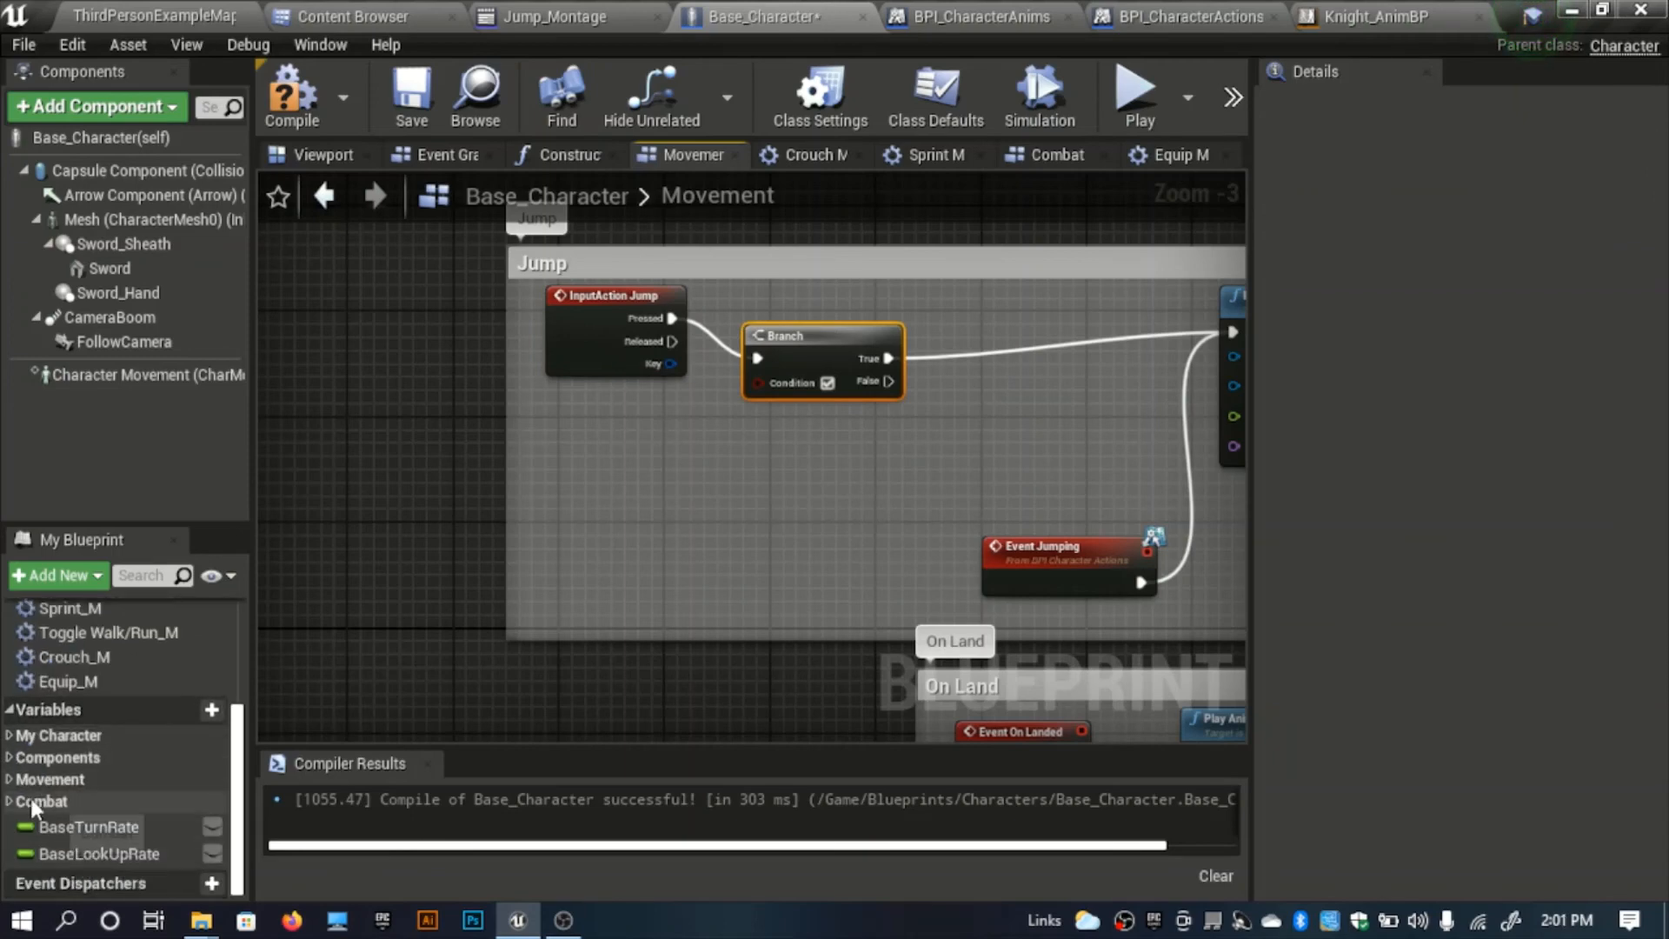
{"action": "left_click_drag", "start_coordinate": [61, 830], "coordinate": [761, 386]}
{"action": "left_click_drag", "start_coordinate": [595, 390], "coordinate": [570, 482]}
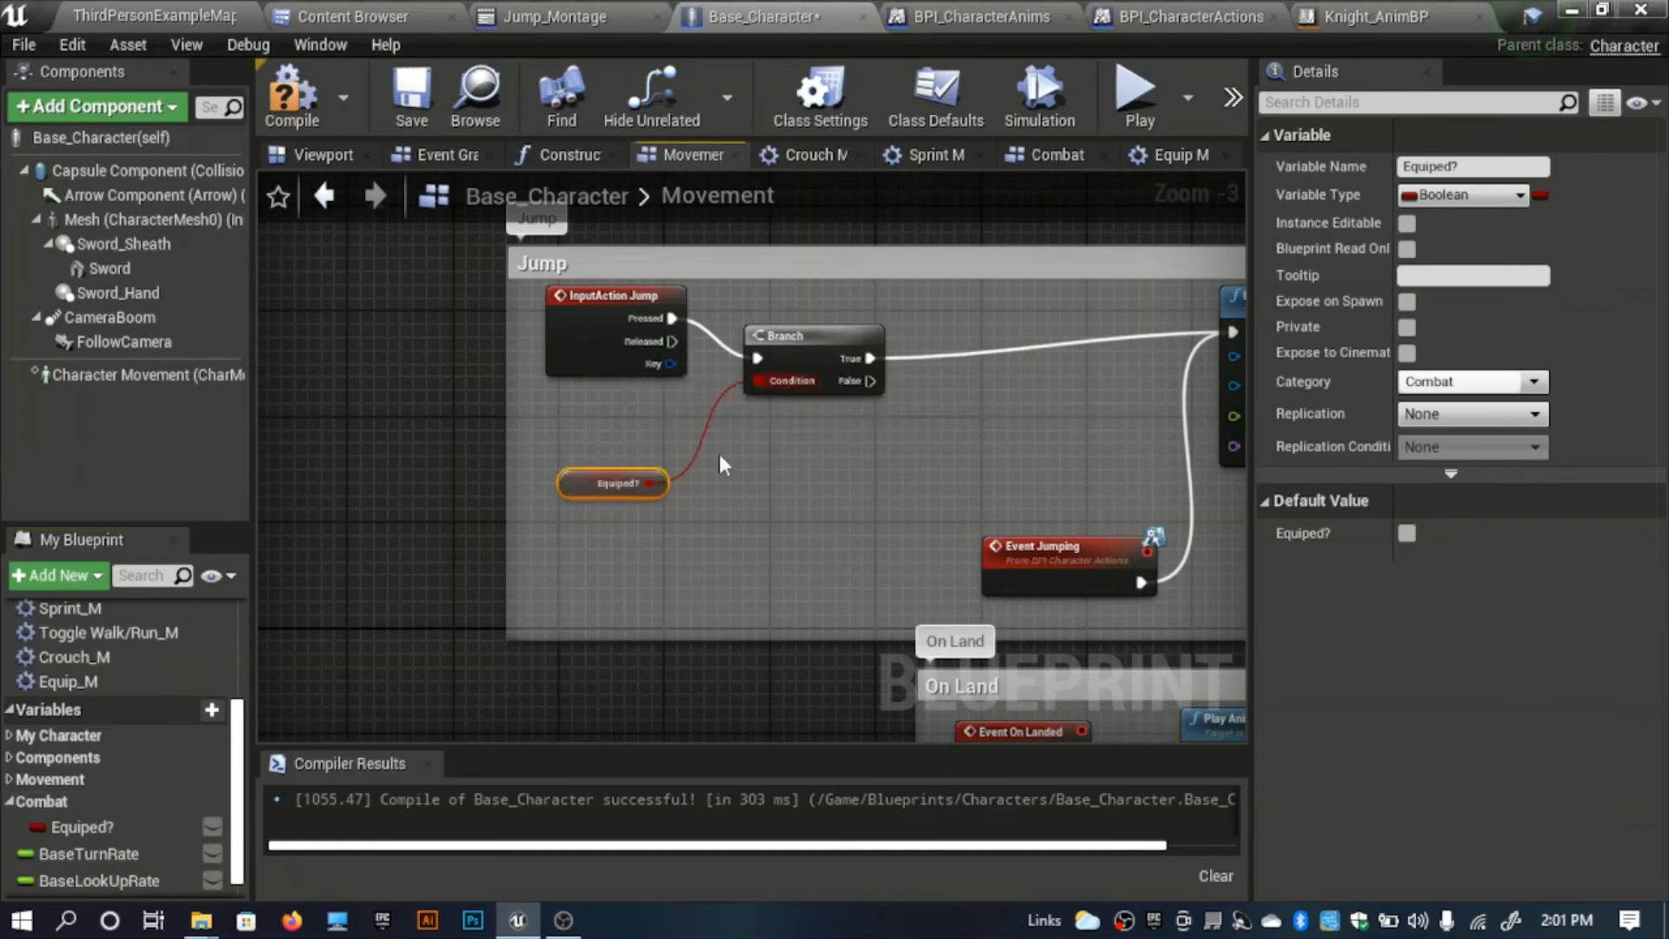
Wire the Branch's False output to the existing Play Anim Montage and its True output to a duplicate of that node.
{"action": "right_click_drag", "start_coordinate": [932, 385], "coordinate": [755, 461]}
{"action": "left_click_drag", "start_coordinate": [693, 458], "coordinate": [1151, 423]}
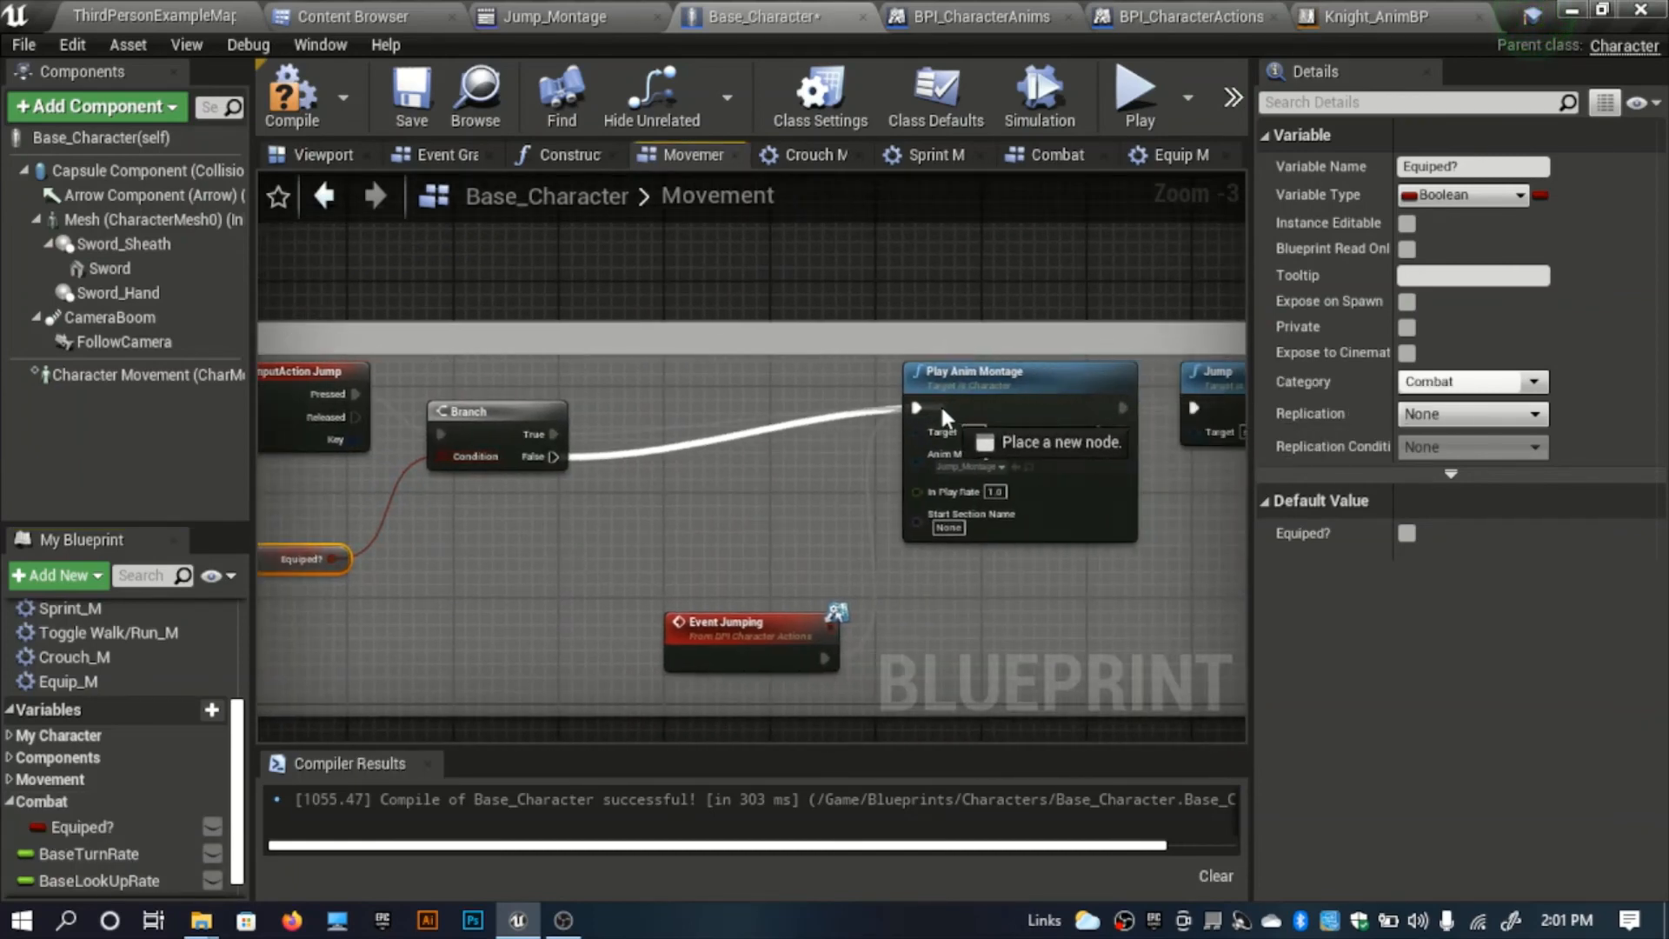
{"action": "left_click_drag", "start_coordinate": [941, 409], "coordinate": [919, 408]}
{"action": "left_click", "coordinate": [998, 385]}
{"action": "key", "text": "ctrl+w"}
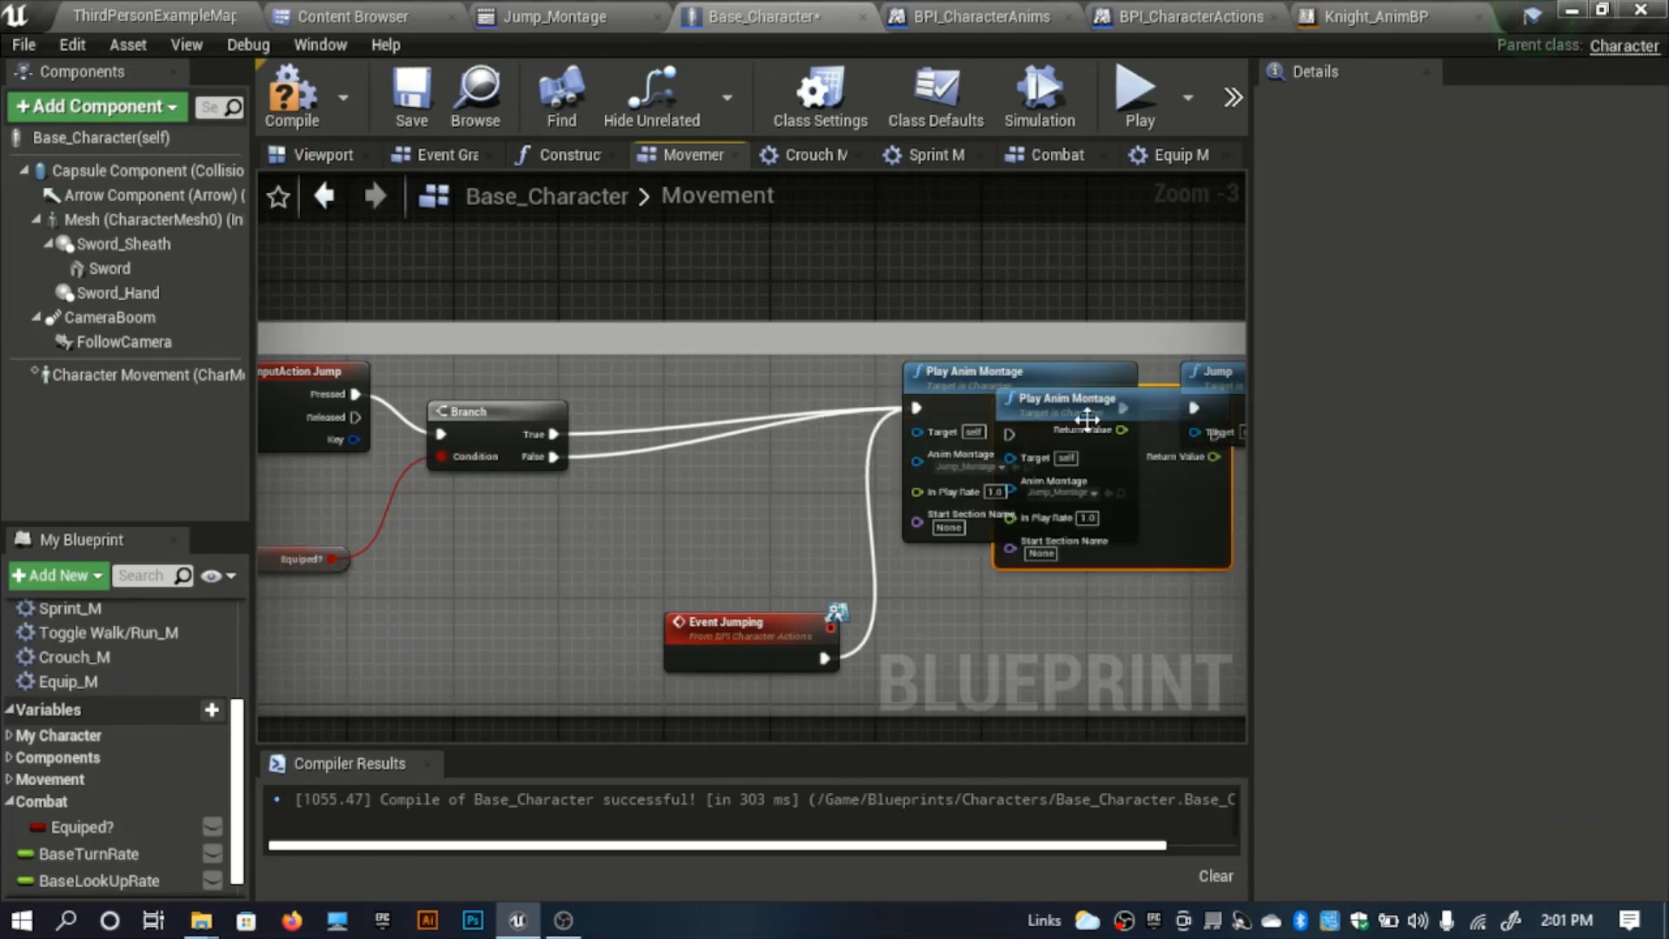
{"action": "left_click_drag", "start_coordinate": [1087, 420], "coordinate": [652, 510]}
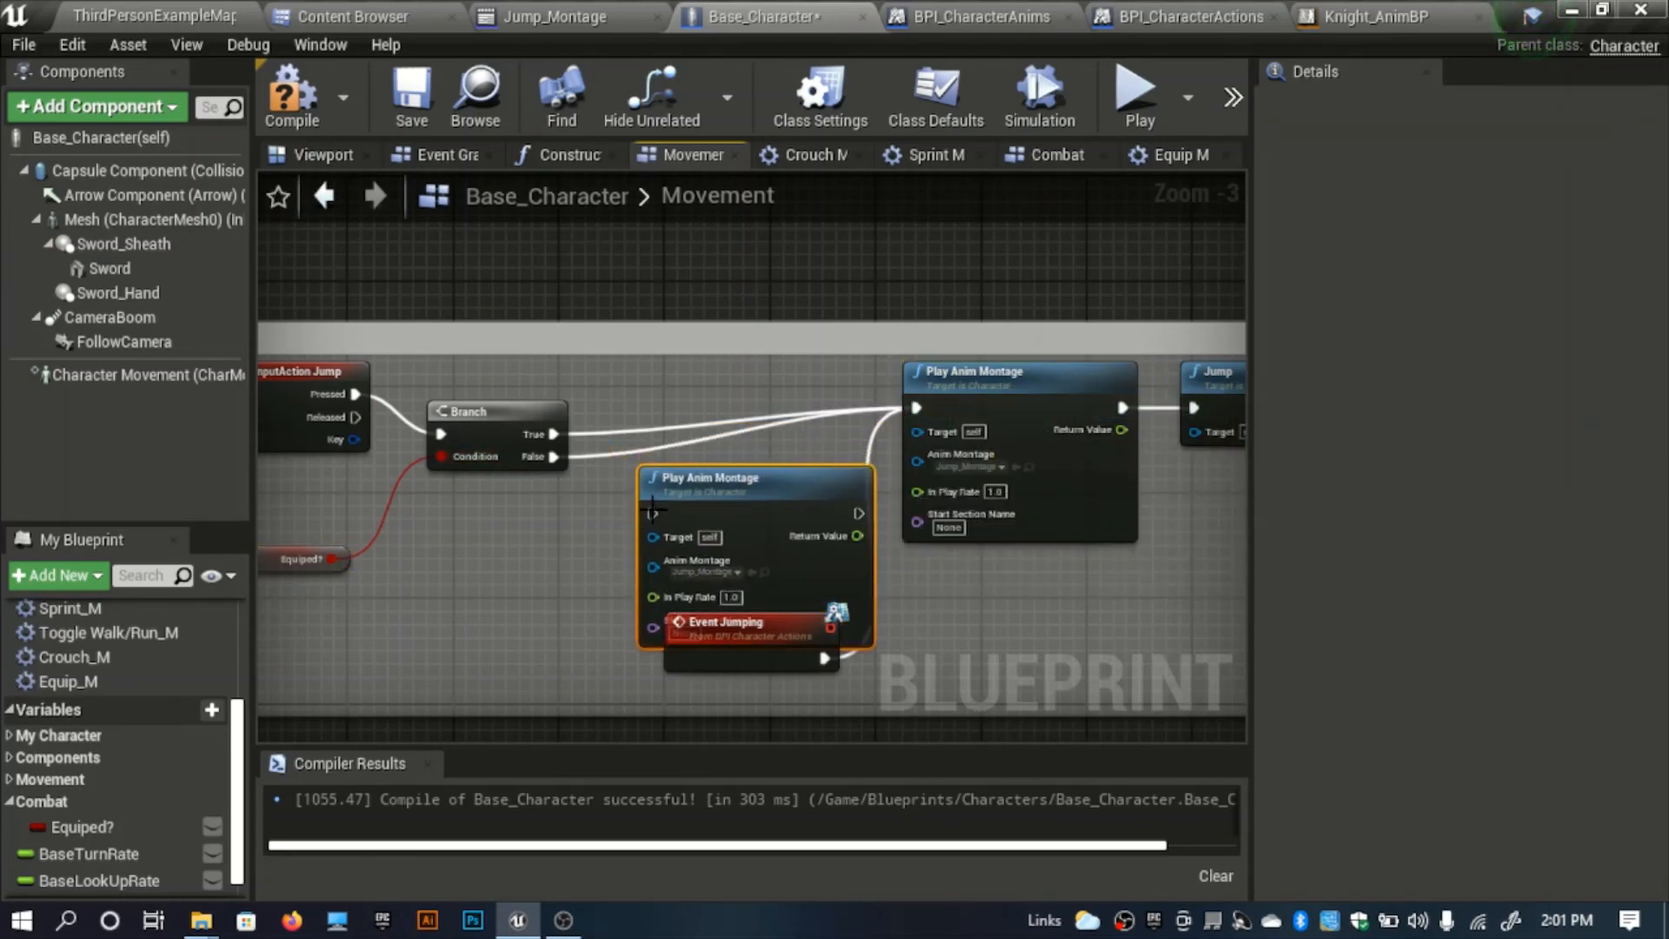
{"action": "left_click_drag", "start_coordinate": [556, 435], "coordinate": [652, 513]}
Check the Jump_Montage choices for the duplicated node against the Jump_Montage asset in the Combat/Montage folder.
{"action": "left_click", "coordinate": [695, 572]}
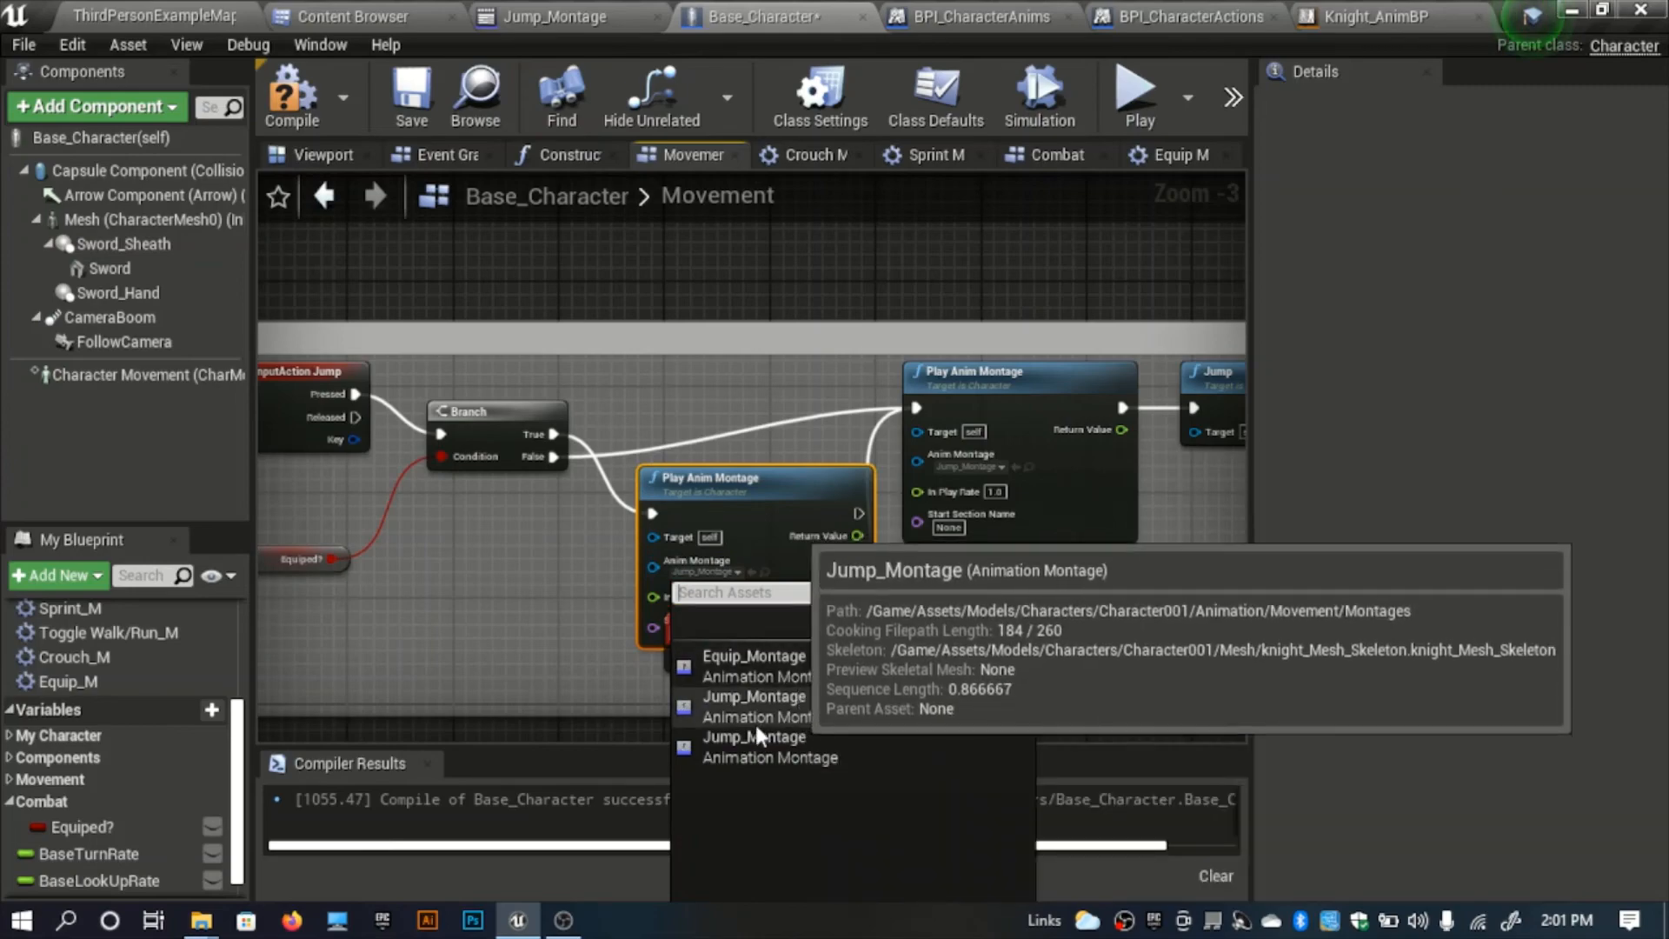
{"action": "left_click", "coordinate": [608, 556]}
{"action": "left_click", "coordinate": [333, 12]}
{"action": "left_click", "coordinate": [609, 331]}
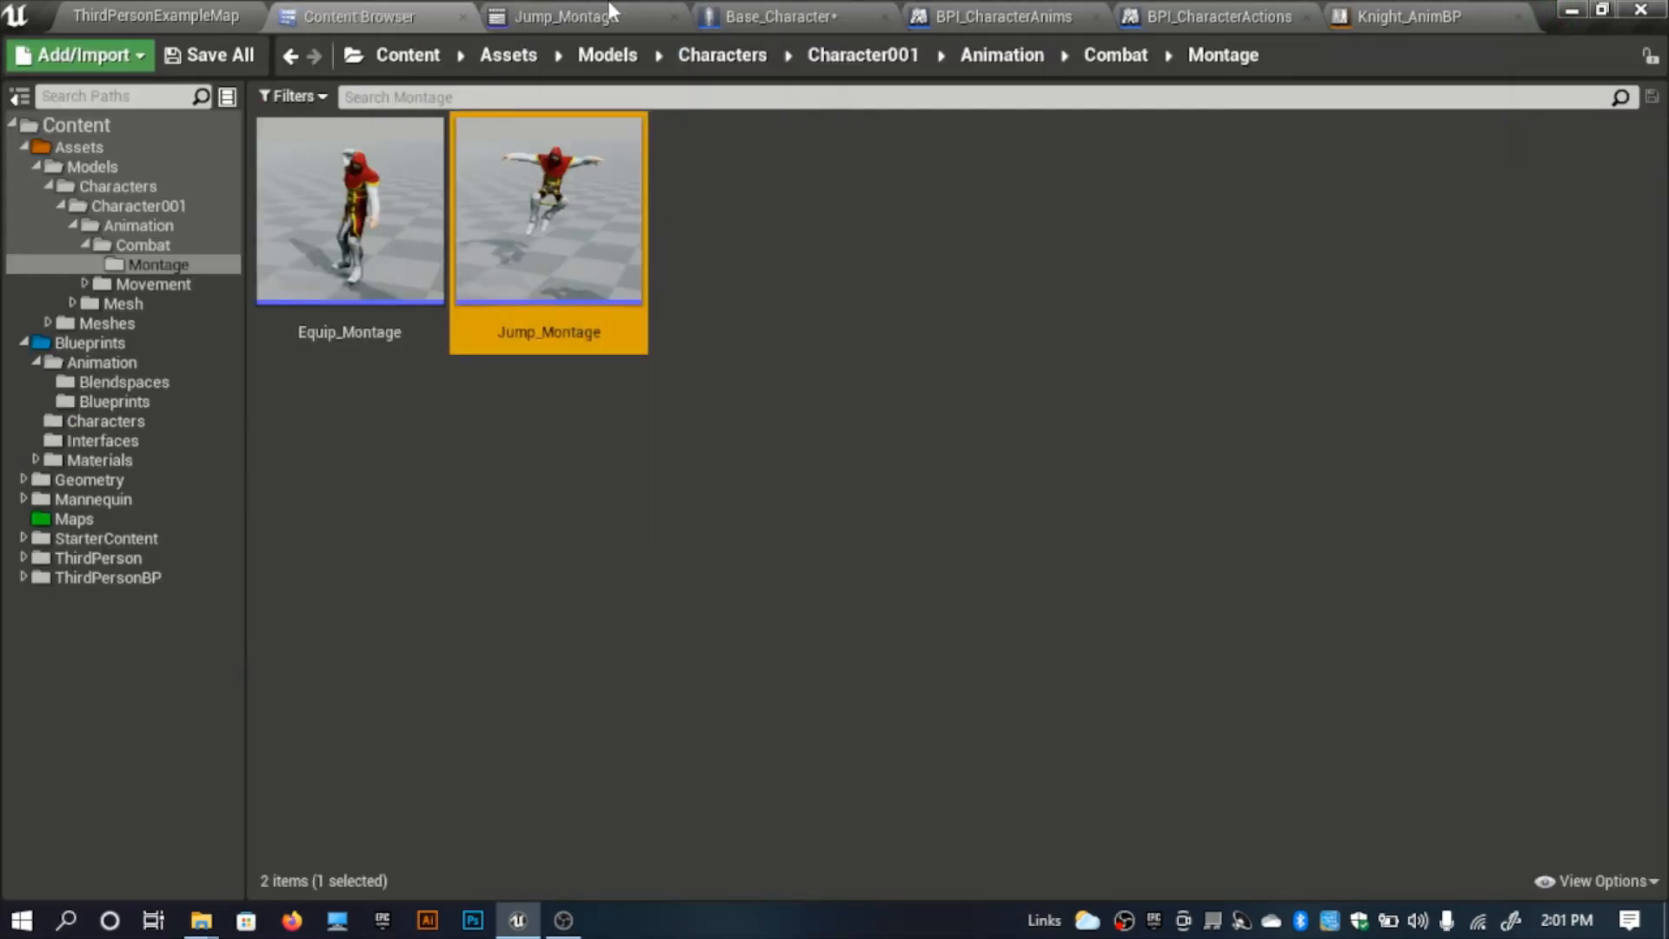
{"action": "left_click", "coordinate": [605, 12]}
{"action": "left_click", "coordinate": [764, 15]}
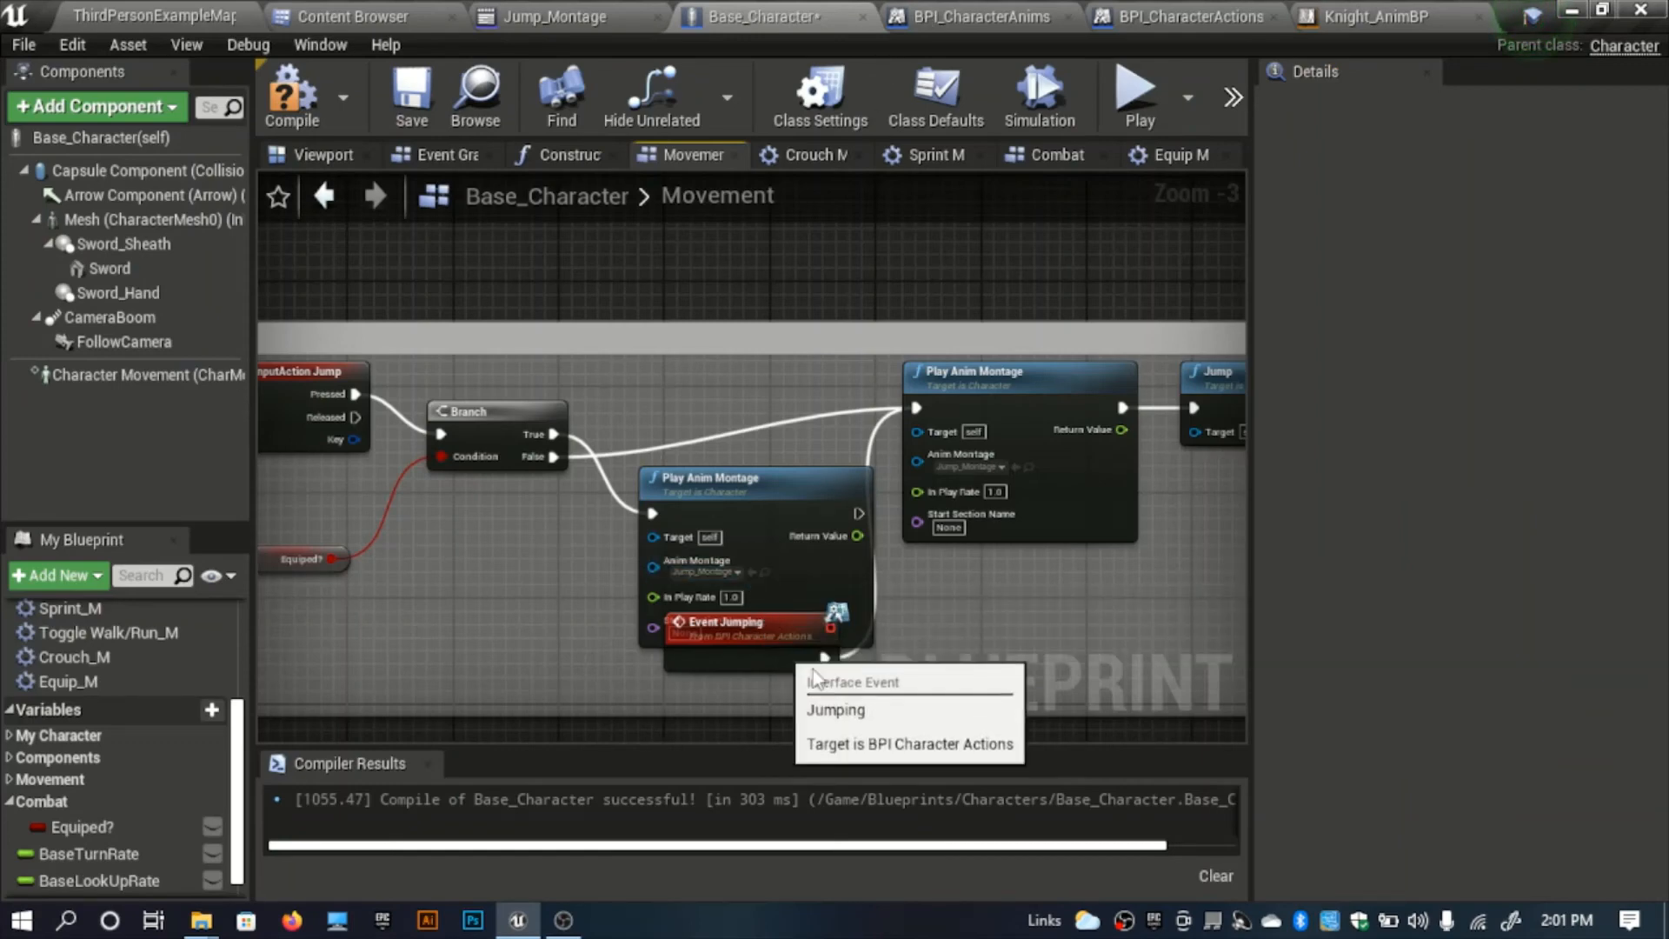
Connect Event Jumping to the Branch, reposition it near the Equiped? node, and enlarge the Jump comment box.
{"action": "left_click_drag", "start_coordinate": [783, 605], "coordinate": [781, 554]}
{"action": "left_click_drag", "start_coordinate": [706, 632], "coordinate": [404, 651]}
{"action": "left_click_drag", "start_coordinate": [522, 671], "coordinate": [440, 434]}
{"action": "right_click_drag", "start_coordinate": [476, 601], "coordinate": [716, 530]}
{"action": "left_click_drag", "start_coordinate": [432, 566], "coordinate": [266, 623]}
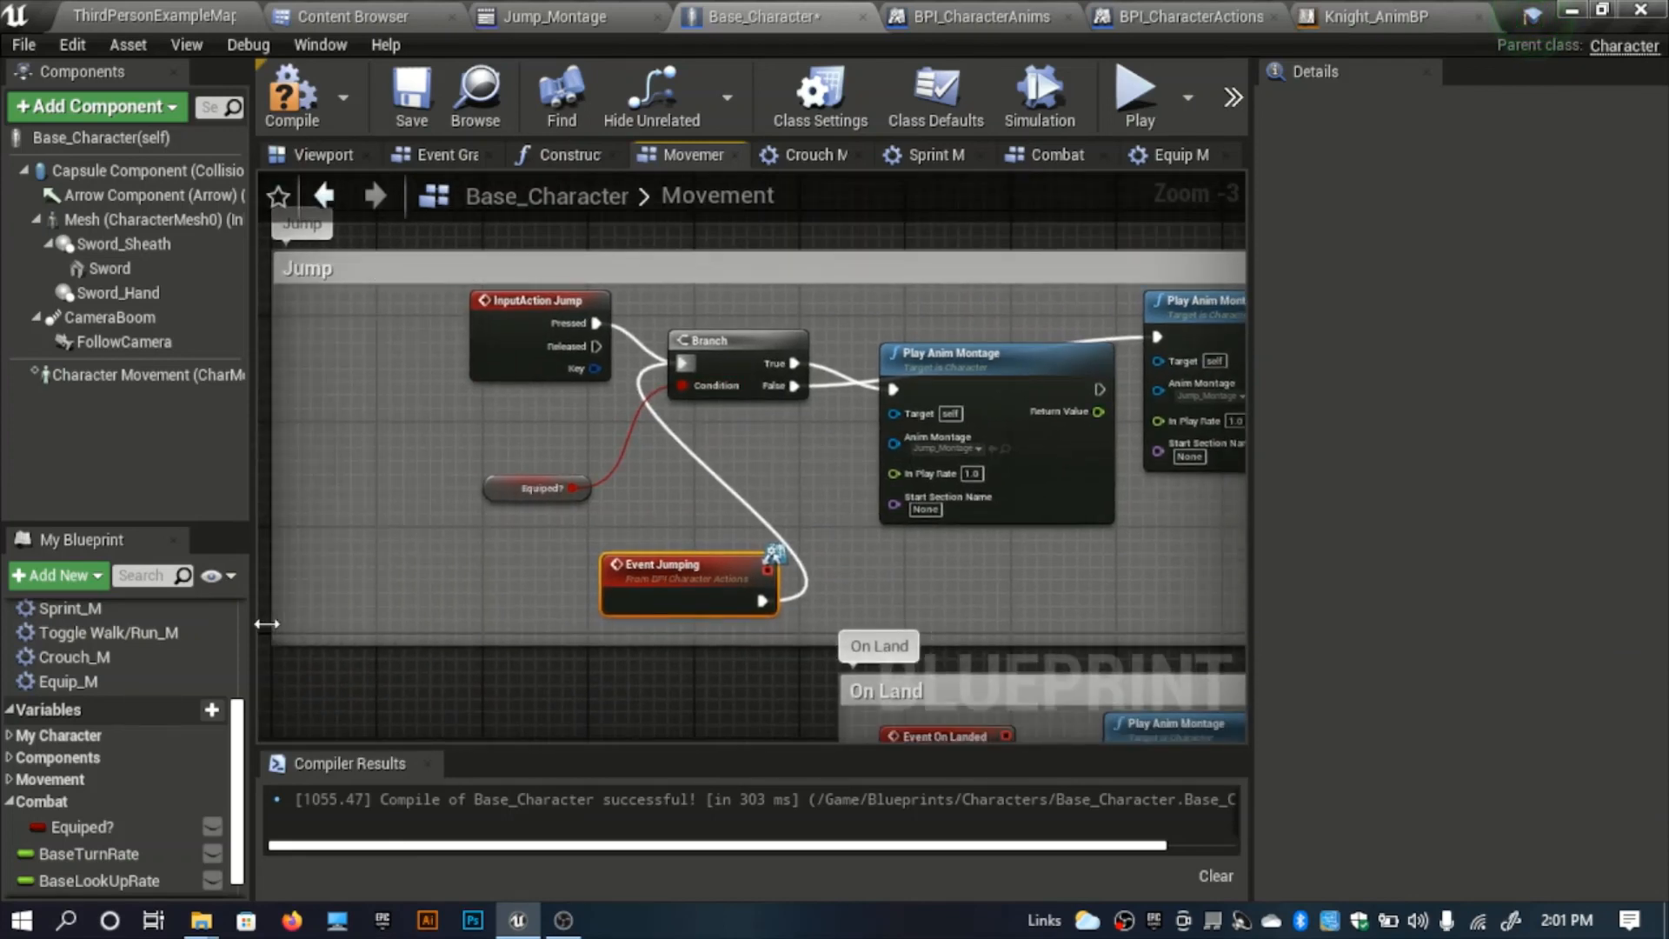
{"action": "left_click_drag", "start_coordinate": [568, 645], "coordinate": [569, 662]}
{"action": "left_click_drag", "start_coordinate": [660, 577], "coordinate": [377, 534]}
Stack the two Play Anim Montage nodes, the True one above the False one, and lower the Jump node beside them.
{"action": "right_click_drag", "start_coordinate": [745, 528], "coordinate": [401, 544]}
{"action": "left_click_drag", "start_coordinate": [650, 411], "coordinate": [706, 217]}
{"action": "left_click_drag", "start_coordinate": [908, 308], "coordinate": [707, 452]}
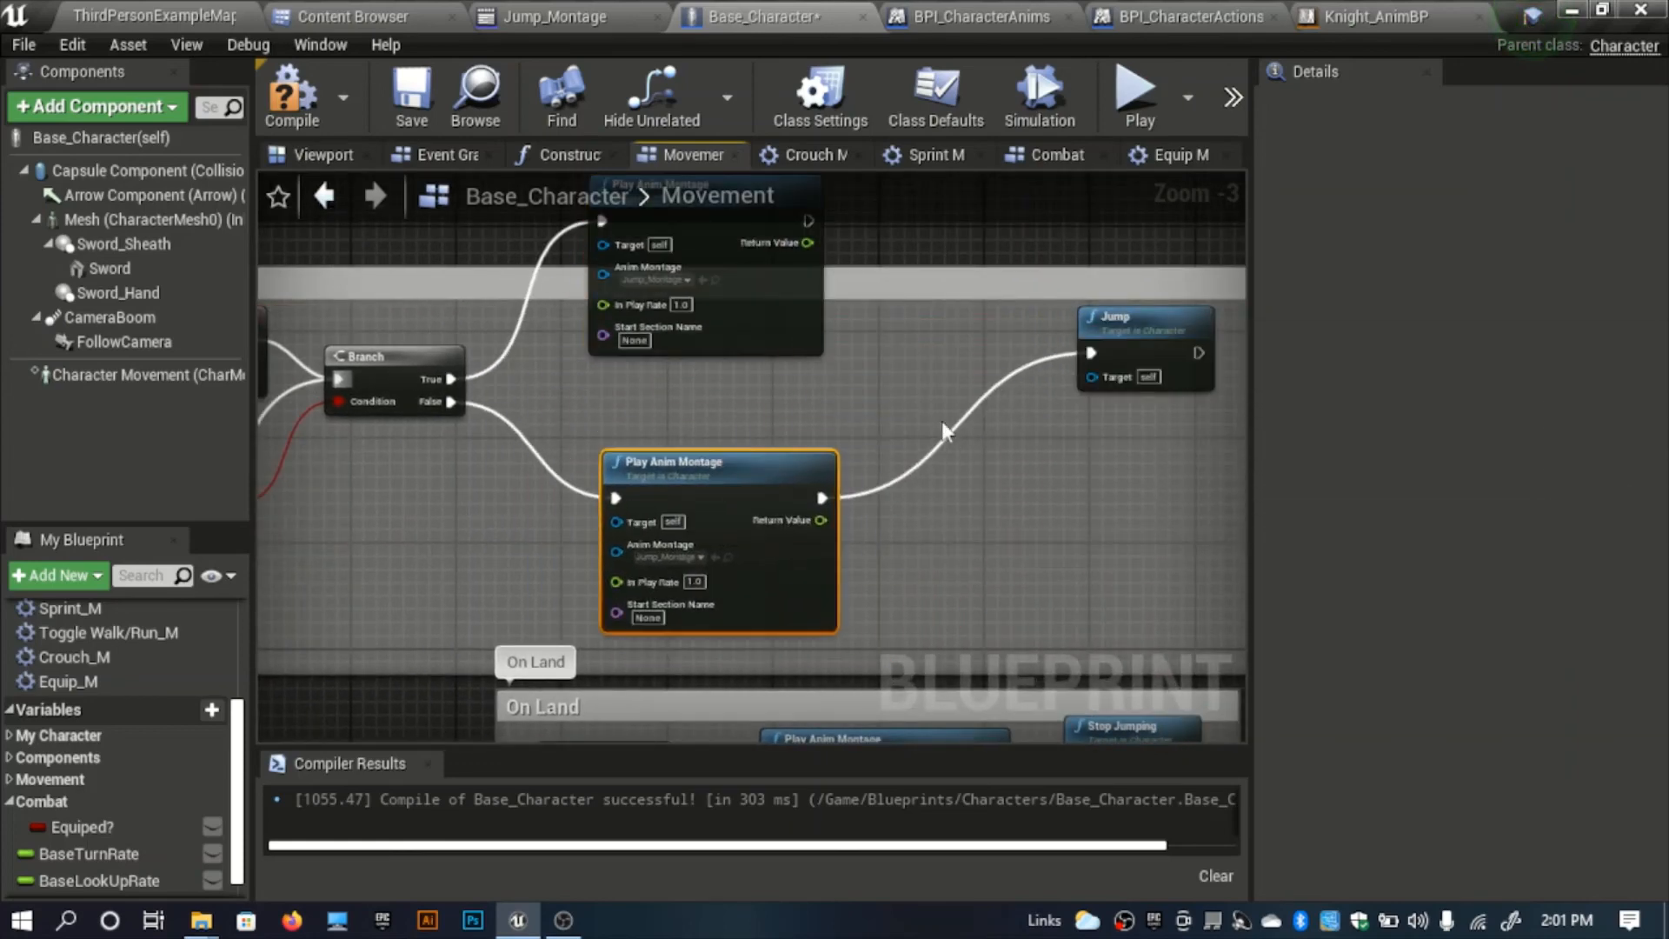
{"action": "left_click_drag", "start_coordinate": [1185, 338], "coordinate": [1157, 510]}
{"action": "left_click_drag", "start_coordinate": [775, 322], "coordinate": [763, 513]}
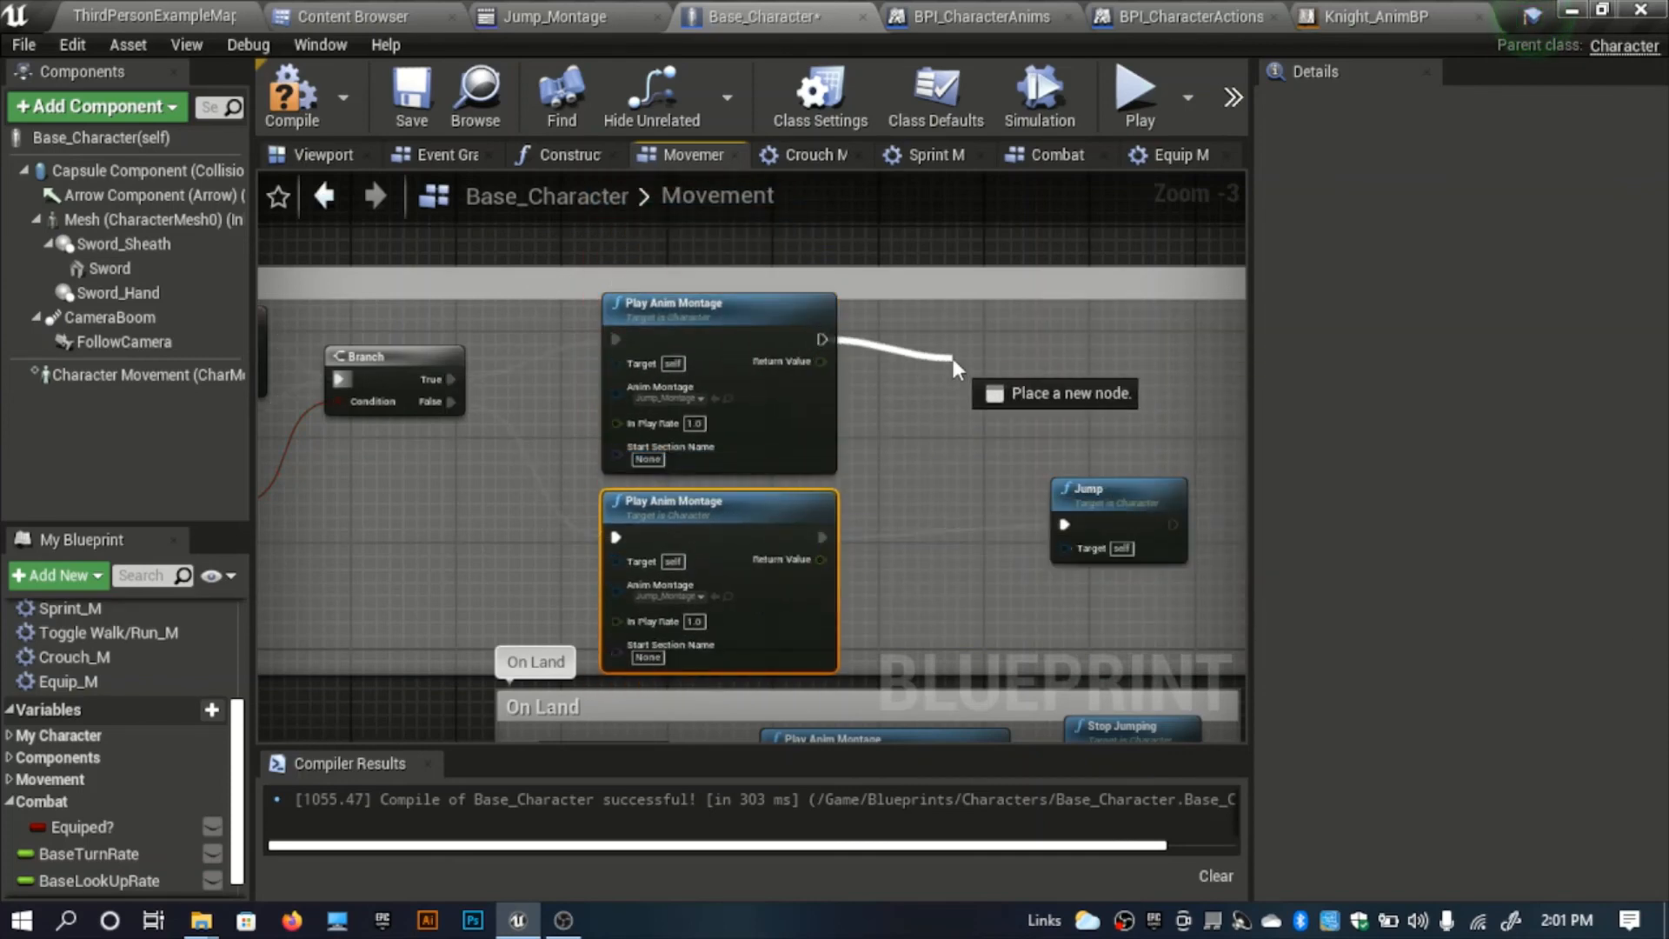
Add a second Jump call after the True branch's Play Anim Montage and compile the blueprint.
{"action": "left_click_drag", "start_coordinate": [953, 358], "coordinate": [953, 358]}
{"action": "type", "text": "jump"}
{"action": "key", "text": "Return"}
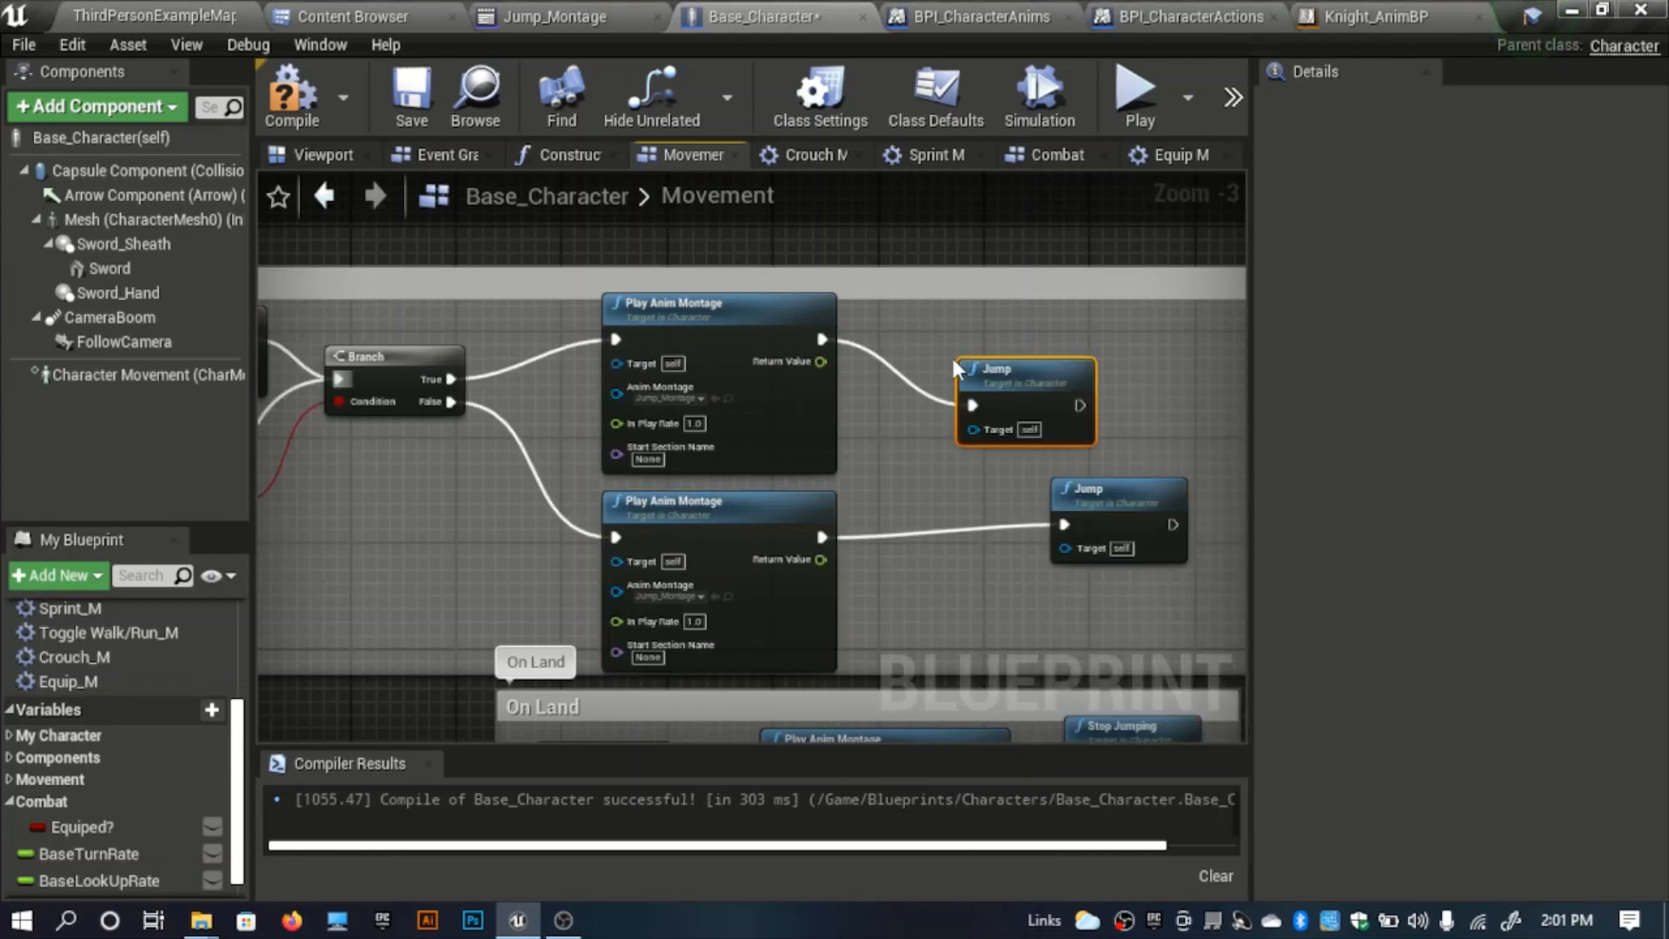
{"action": "right_click_drag", "start_coordinate": [809, 446], "coordinate": [968, 391]}
{"action": "right_click_drag", "start_coordinate": [554, 412], "coordinate": [838, 440]}
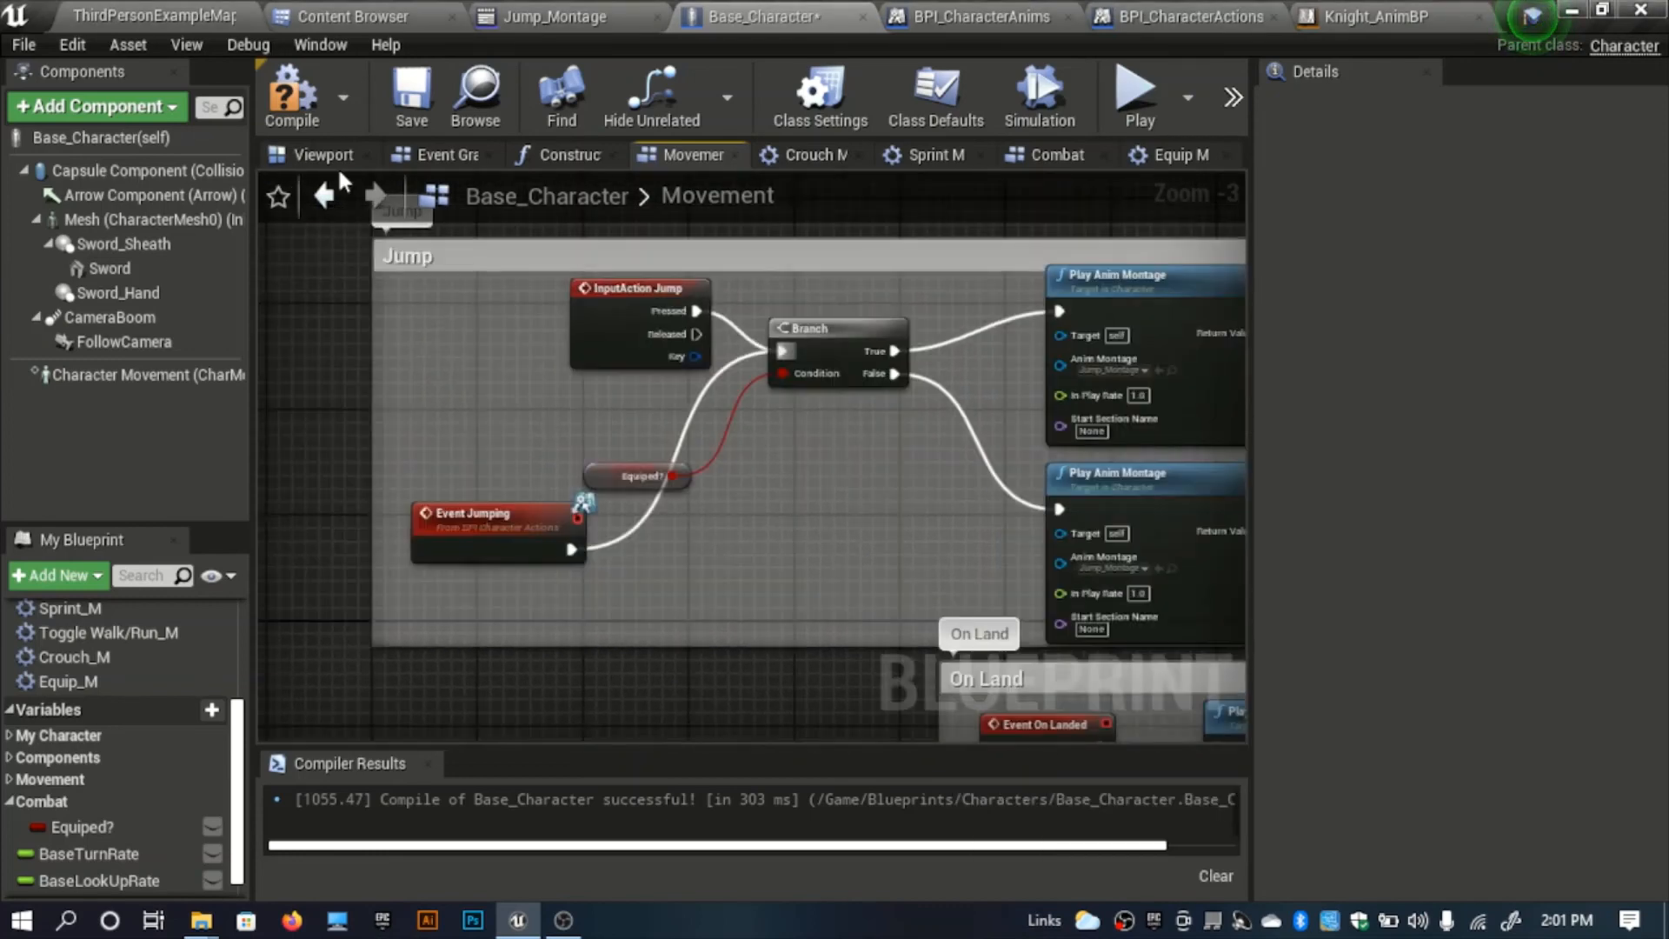
{"action": "left_click", "coordinate": [292, 97]}
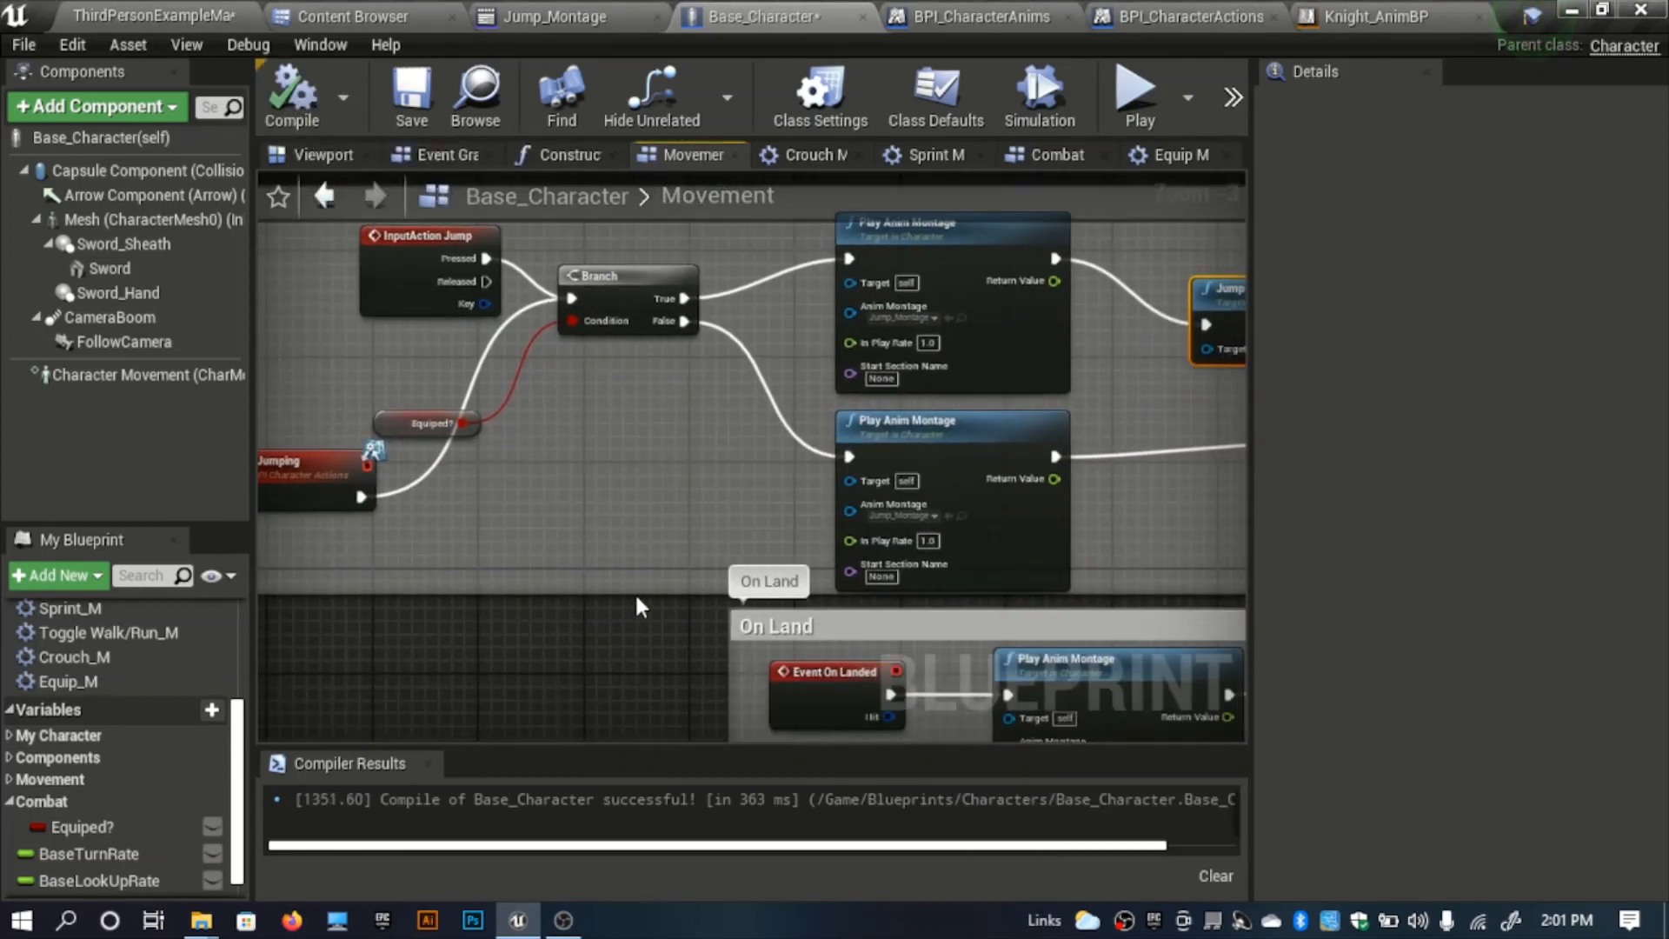
Move the On Land Play Anim Montage and Stop Jumping nodes farther away from Event On Landed.
{"action": "scroll", "coordinate": [639, 599], "scroll_direction": "down", "scroll_amount": 1}
{"action": "scroll", "coordinate": [929, 490], "scroll_direction": "down", "scroll_amount": 2}
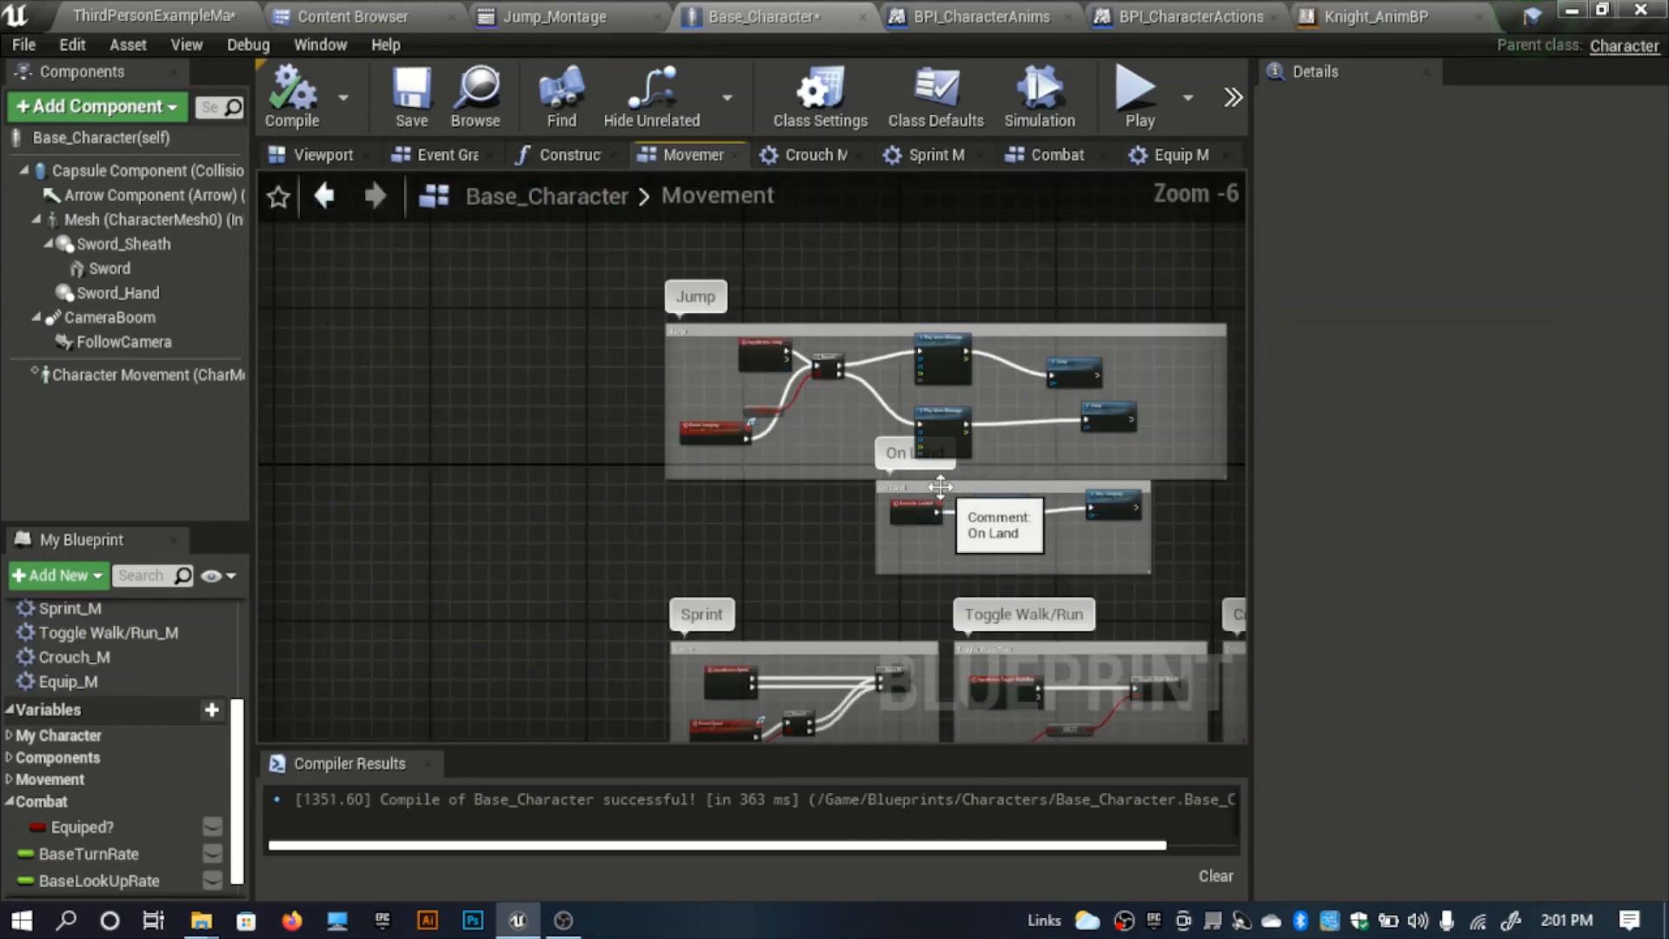
{"action": "left_click", "coordinate": [752, 505]}
{"action": "scroll", "coordinate": [817, 539], "scroll_direction": "up", "scroll_amount": 4}
{"action": "left_click_drag", "start_coordinate": [844, 499], "coordinate": [1128, 484]}
{"action": "right_click_drag", "start_coordinate": [1007, 498], "coordinate": [640, 654]}
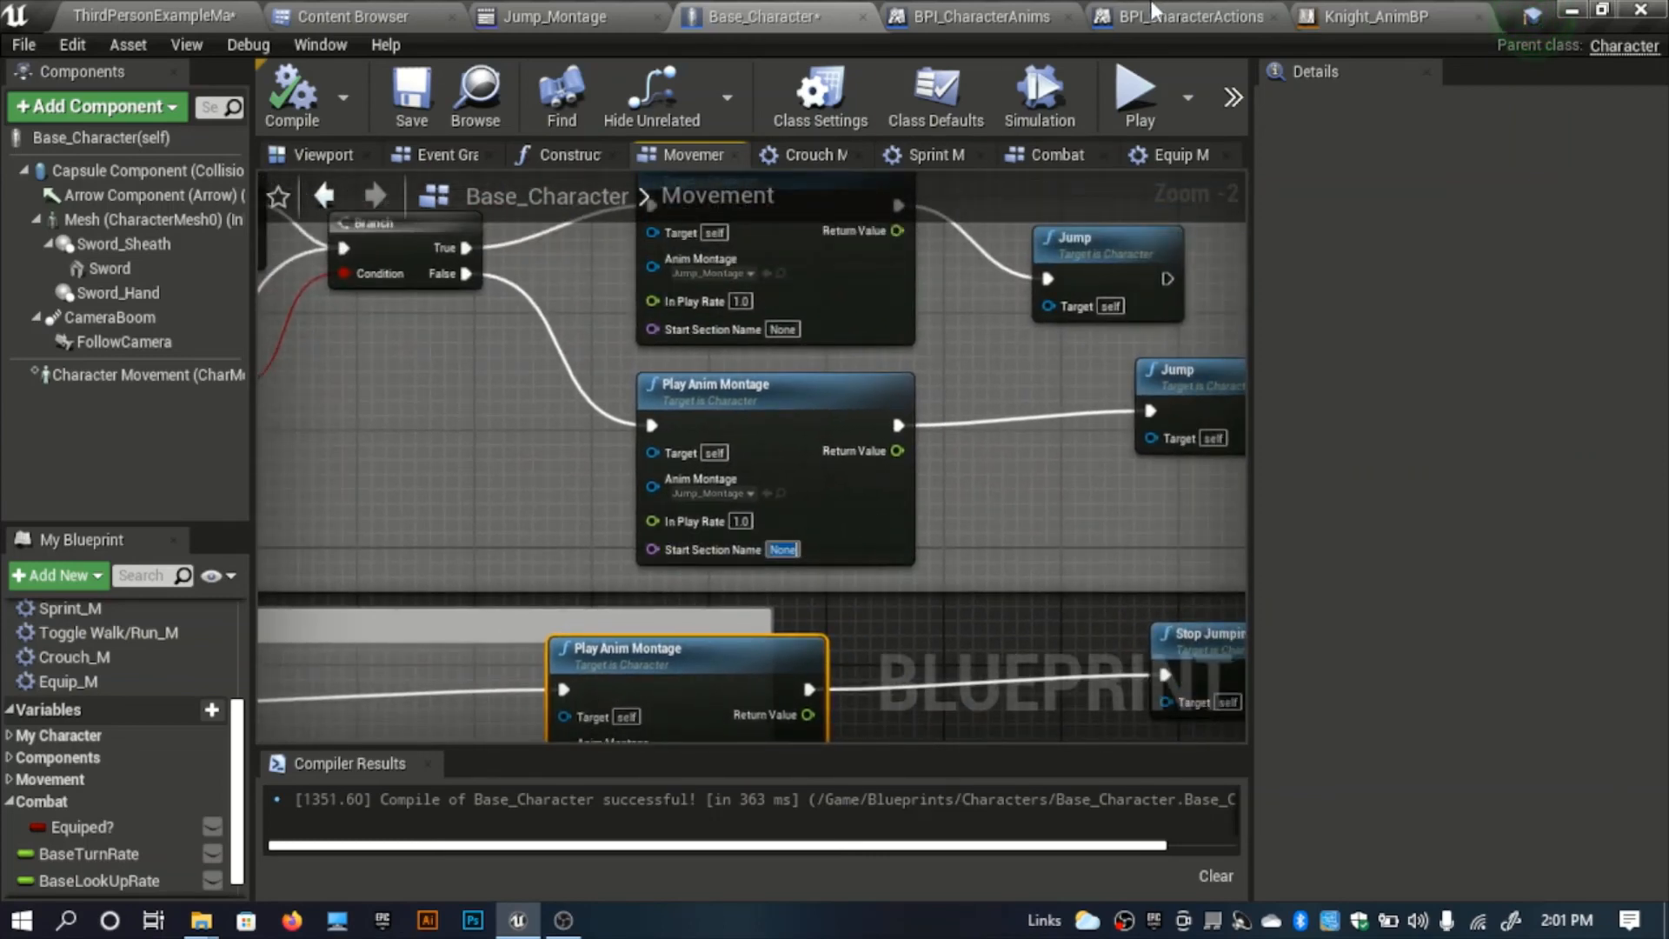
Set the Start Section Name of the False branch's jump Play Anim Montage to "Jump Start", matching the montage section.
{"action": "left_click", "coordinate": [521, 15]}
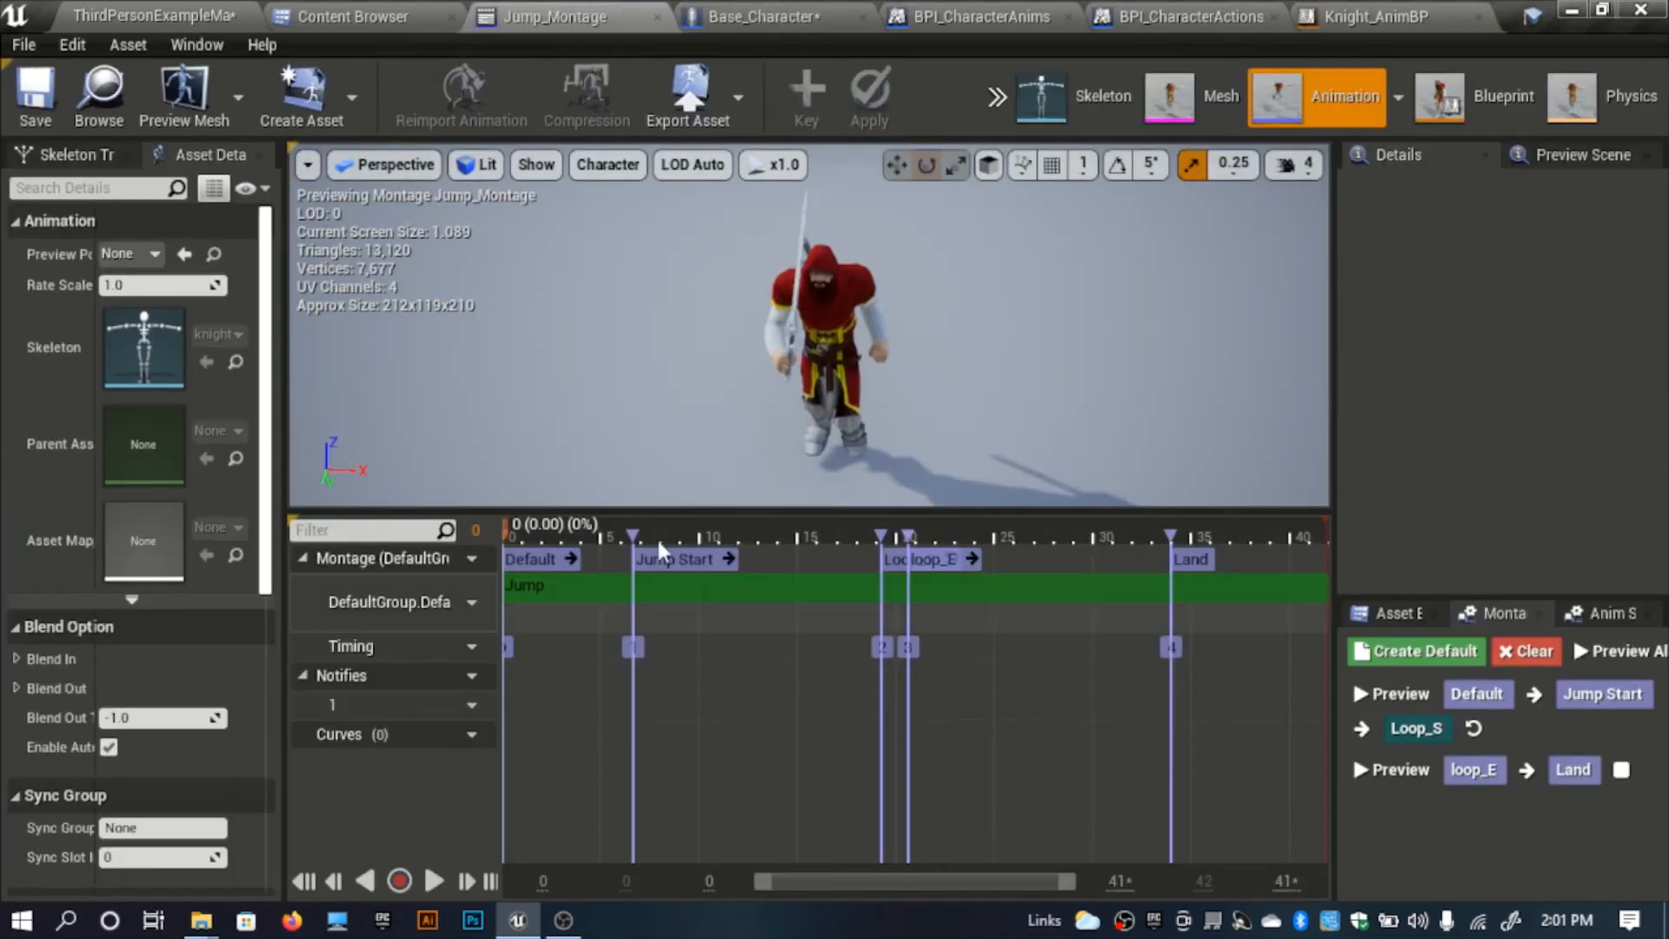
{"action": "left_click", "coordinate": [740, 17]}
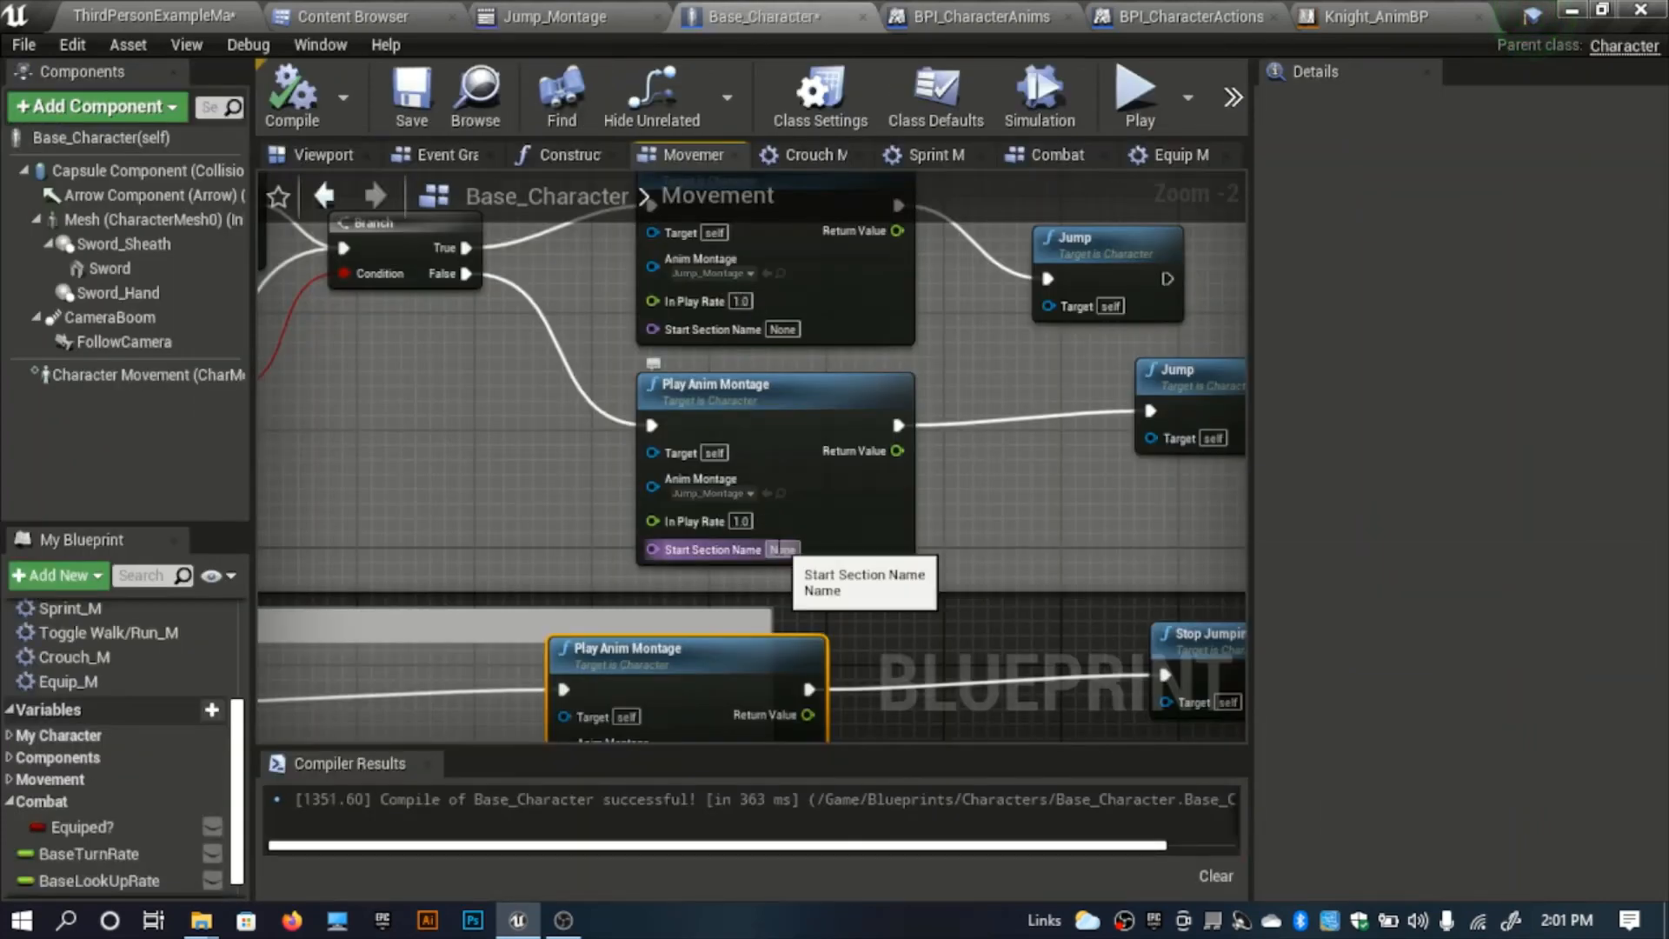
{"action": "type", "text": "Jump"}
{"action": "key", "text": "Return"}
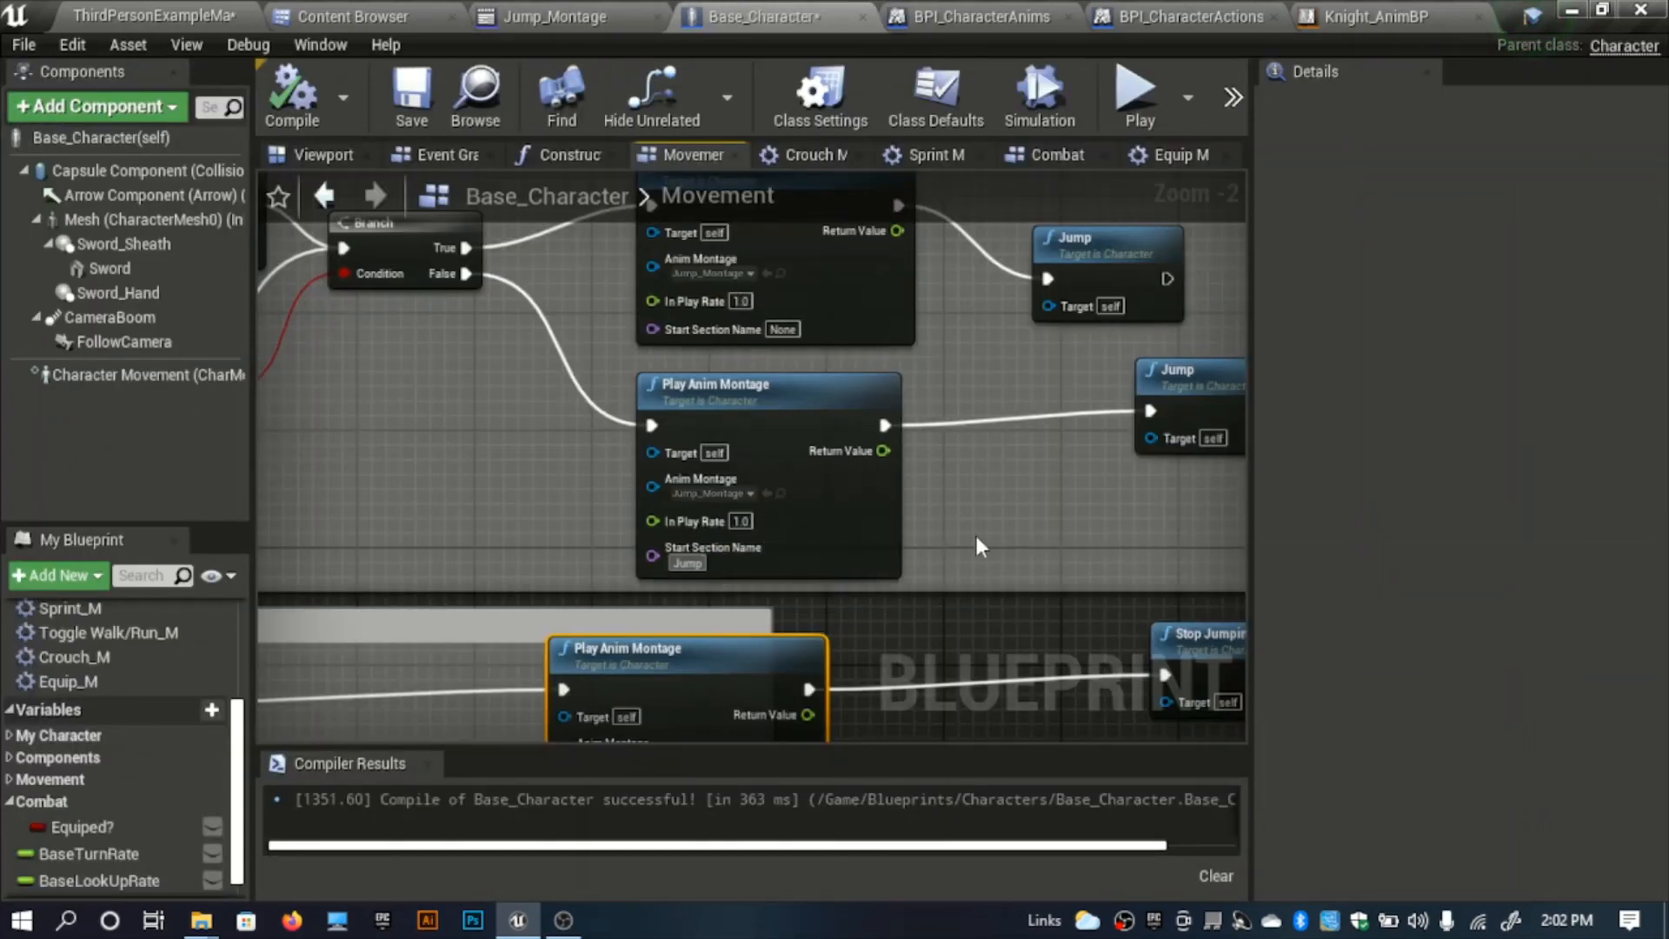
{"action": "type", "text": "Saord"}
{"action": "key", "text": "BackSpace"}
{"action": "key", "text": "BackSpace"}
{"action": "key", "text": "BackSpace"}
{"action": "key", "text": "BackSpace"}
{"action": "type", "text": "tart"}
{"action": "key", "text": "Return"}
Widen the On Land comment box and place a copy of its Play Anim Montage node below the original.
{"action": "right_click_drag", "start_coordinate": [904, 539], "coordinate": [882, 251]}
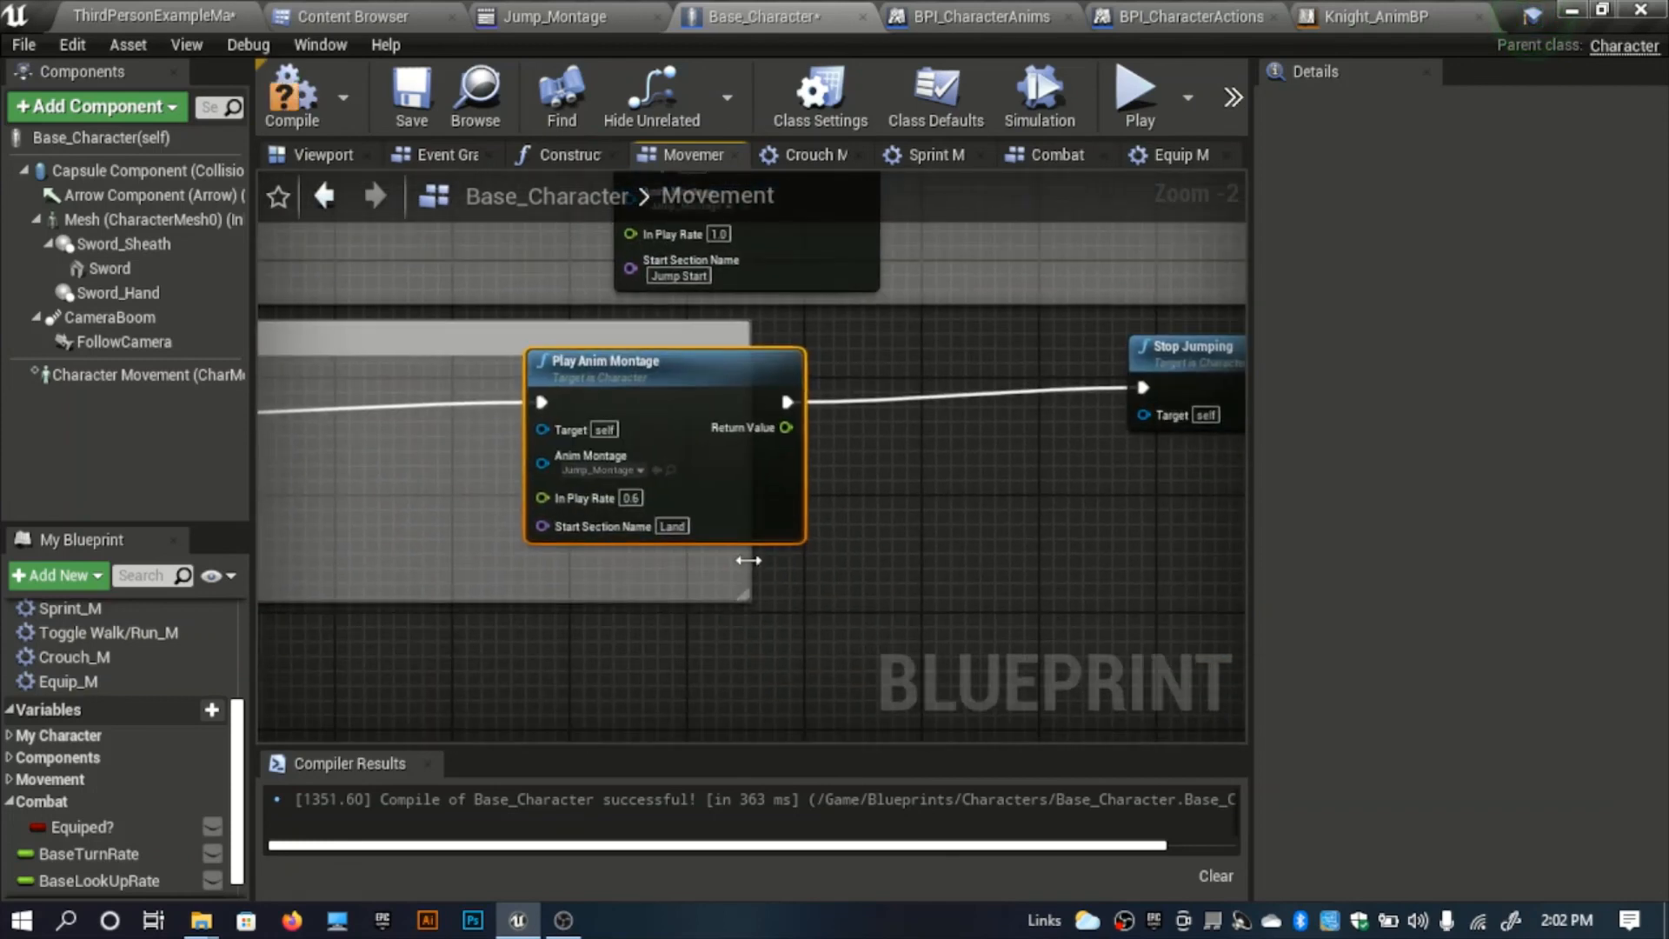
{"action": "left_click_drag", "start_coordinate": [798, 564], "coordinate": [651, 593]}
{"action": "key", "text": "ctrl+c"}
{"action": "key", "text": "ctrl+v"}
{"action": "right_click_drag", "start_coordinate": [651, 593], "coordinate": [685, 572]}
{"action": "left_click_drag", "start_coordinate": [685, 573], "coordinate": [687, 593]}
{"action": "right_click_drag", "start_coordinate": [688, 593], "coordinate": [832, 548]}
Insert a Branch after Event On Landed, with False leading to the original Play Anim Montage and True to the copy.
{"action": "left_click_drag", "start_coordinate": [323, 374], "coordinate": [440, 398], "text": "ctrl"}
{"action": "type", "text": "bea"}
{"action": "key", "text": "BackSpace"}
{"action": "key", "text": "BackSpace"}
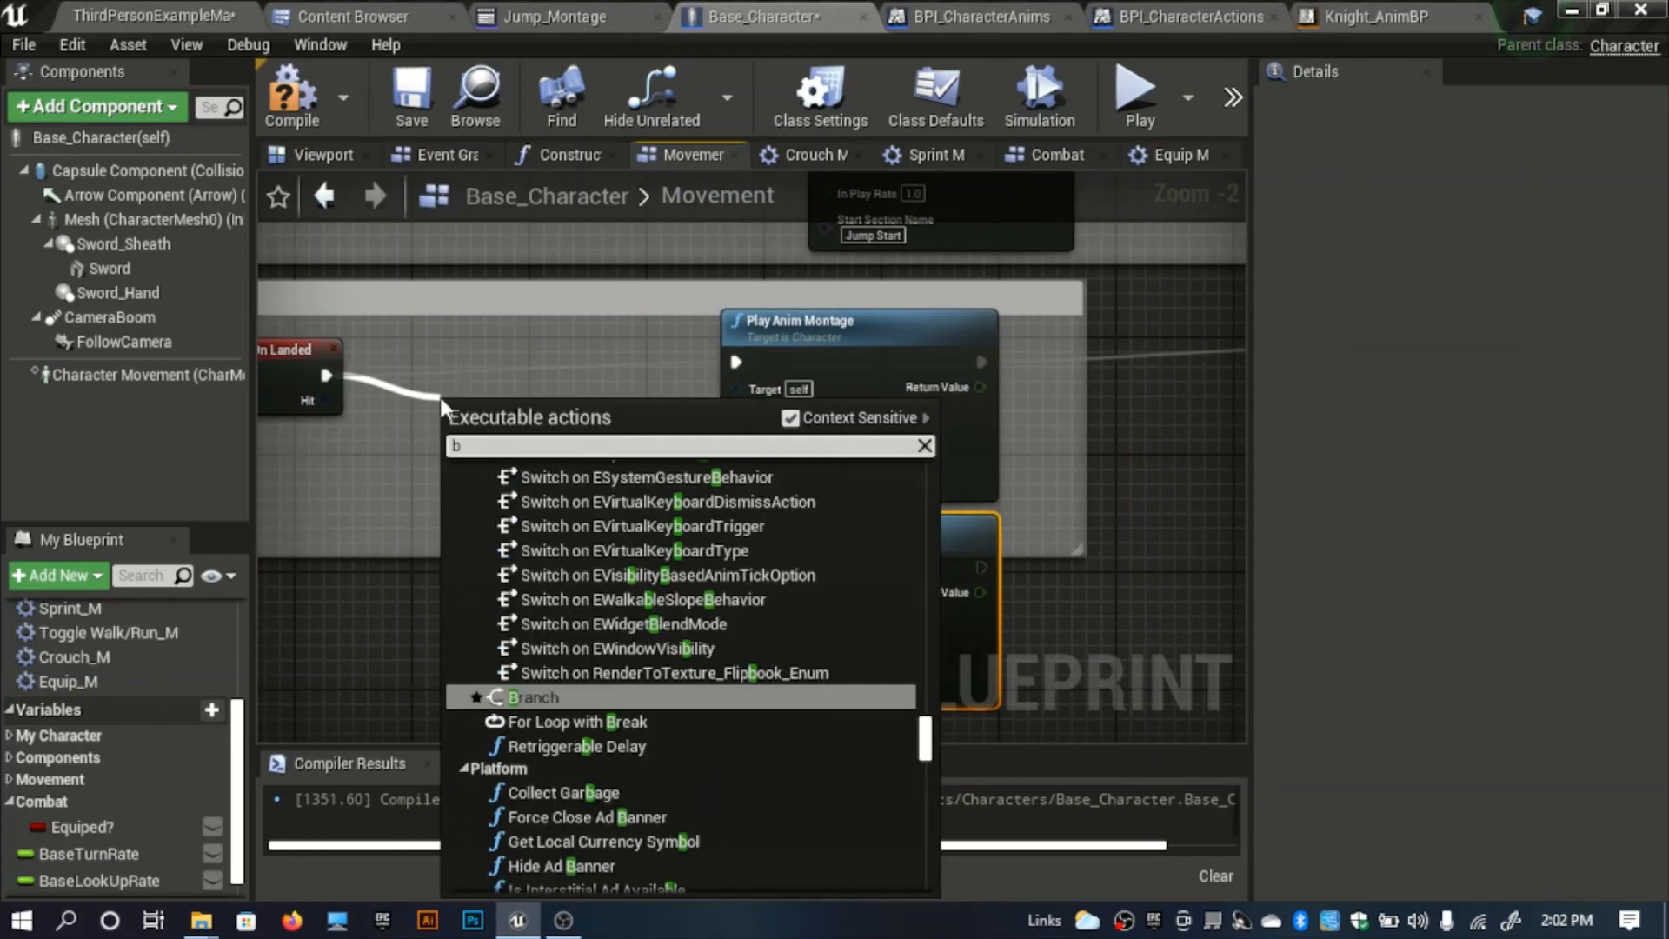
{"action": "key", "text": "Return"}
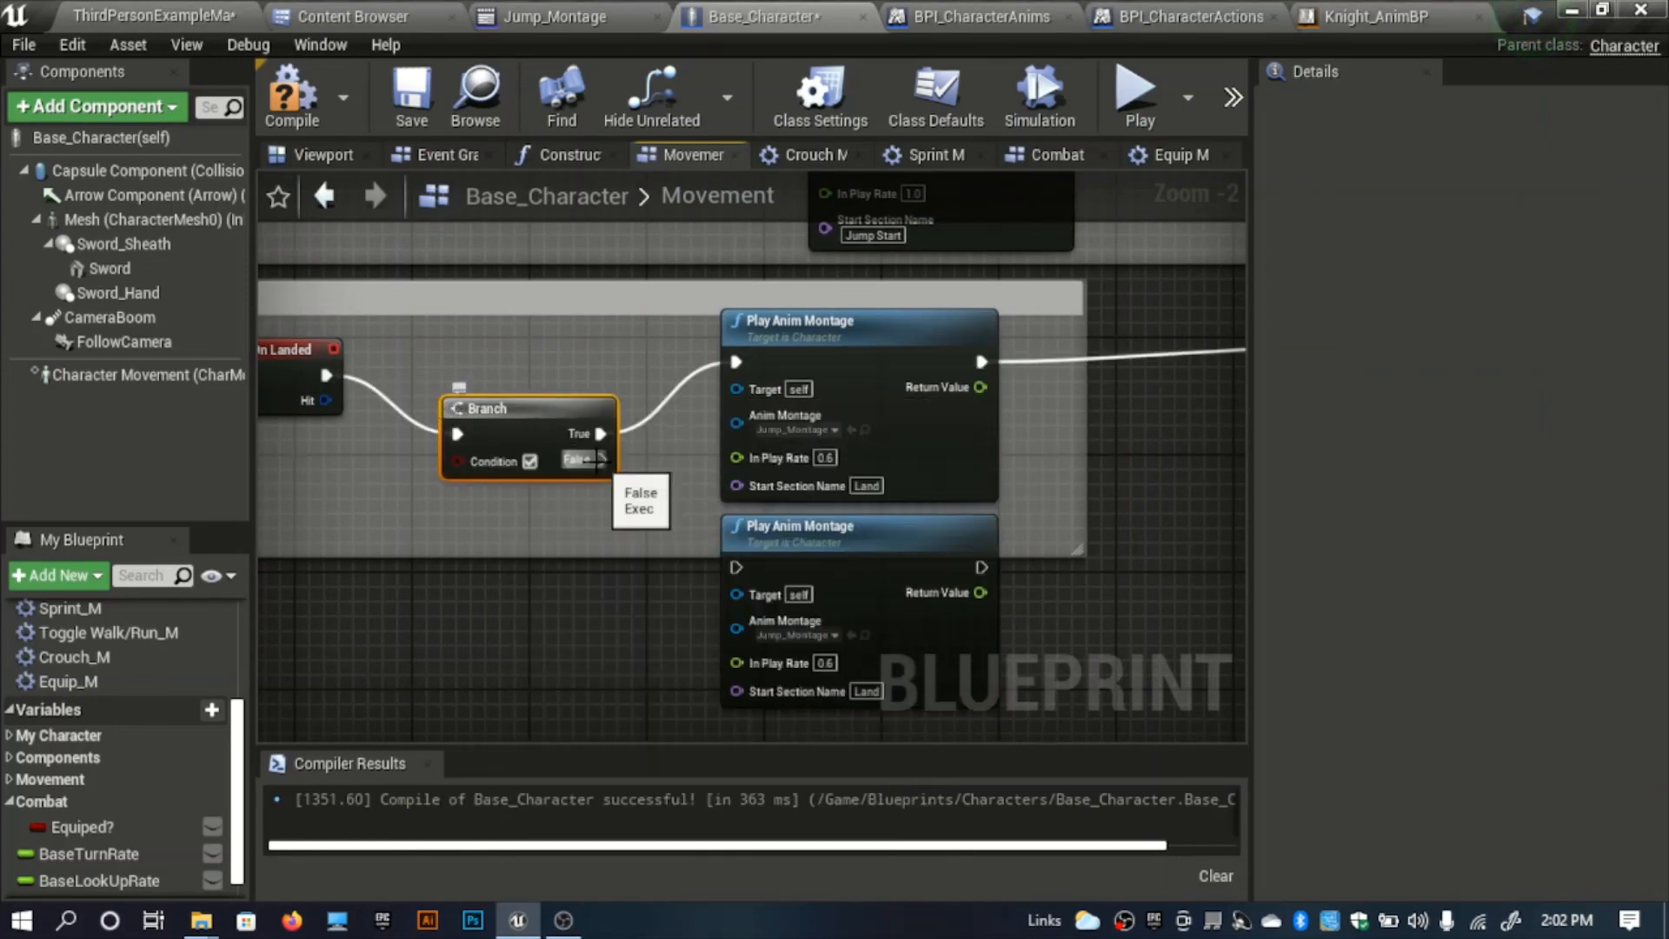
{"action": "left_click_drag", "start_coordinate": [598, 455], "coordinate": [736, 361]}
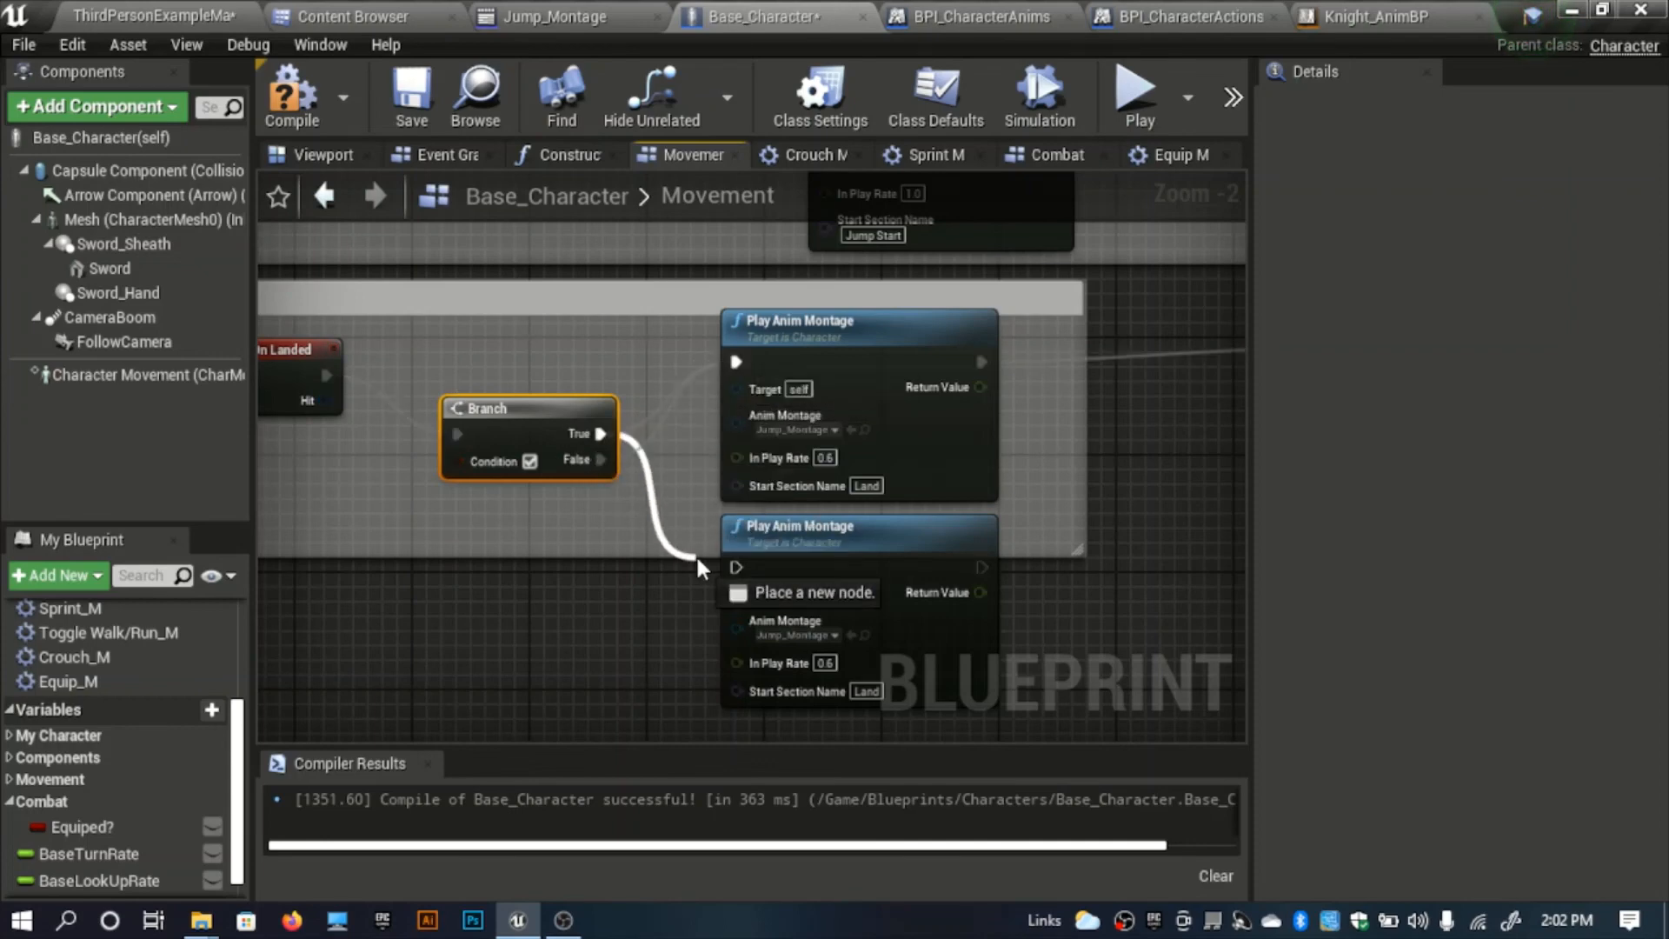
{"action": "left_click_drag", "start_coordinate": [695, 565], "coordinate": [736, 567]}
{"action": "right_click_drag", "start_coordinate": [698, 583], "coordinate": [438, 592]}
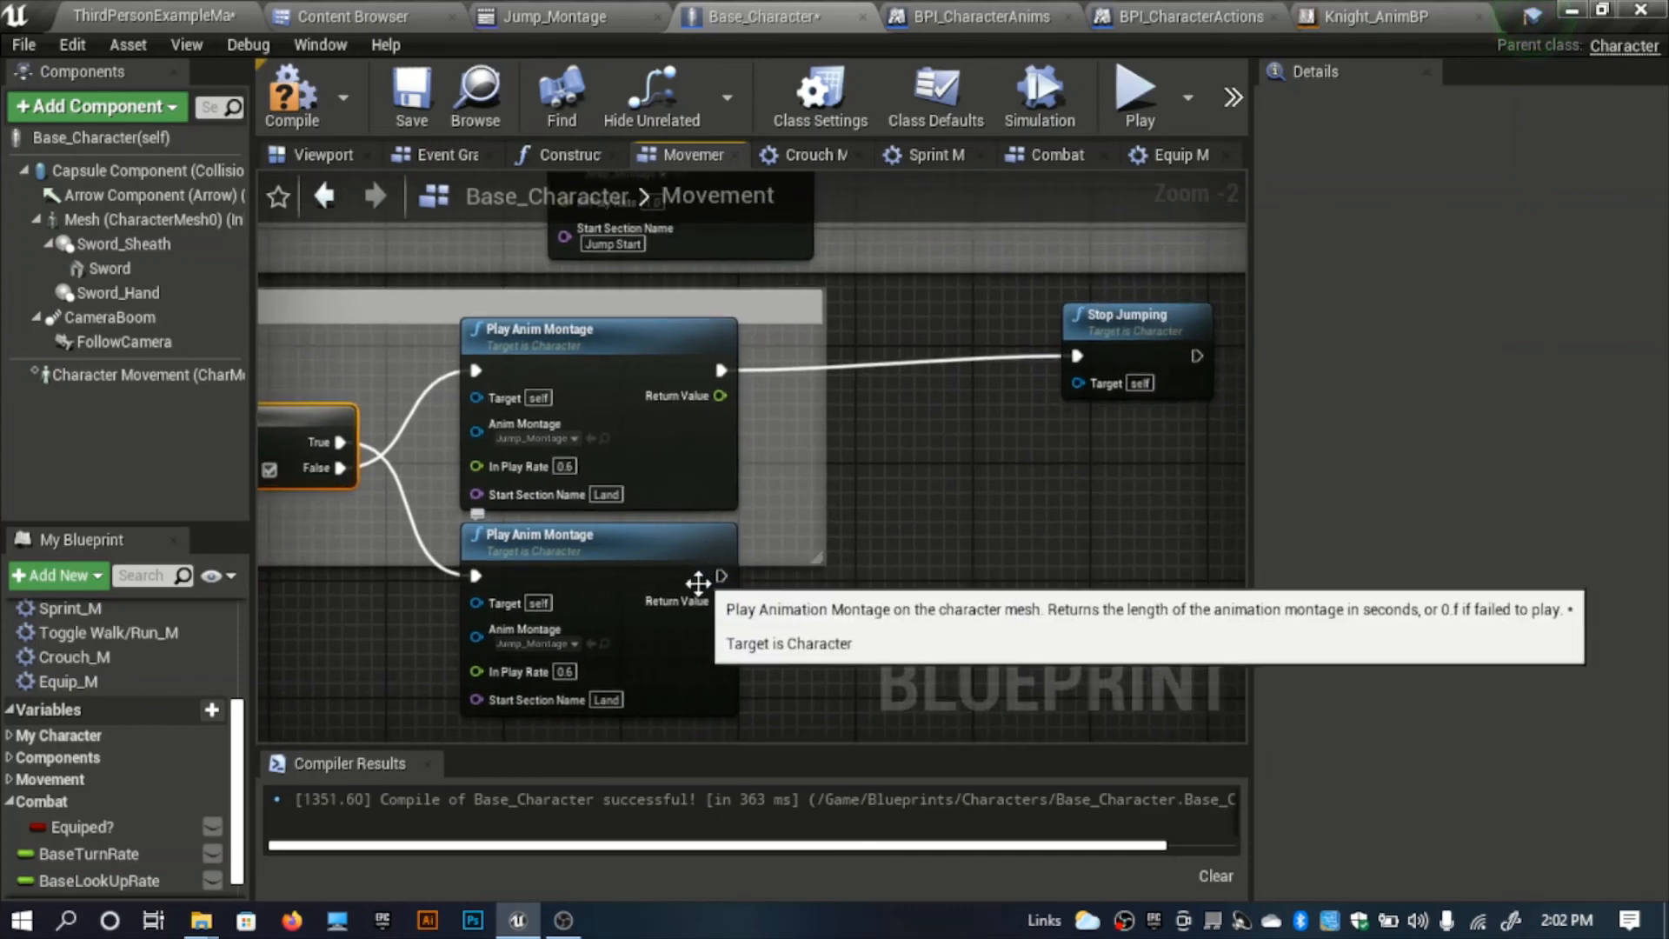
Duplicate the Stop Jumping node and connect the copy to the execution output of the lower On Land Play Anim Montage.
{"action": "left_click", "coordinate": [700, 580]}
{"action": "left_click", "coordinate": [1147, 344]}
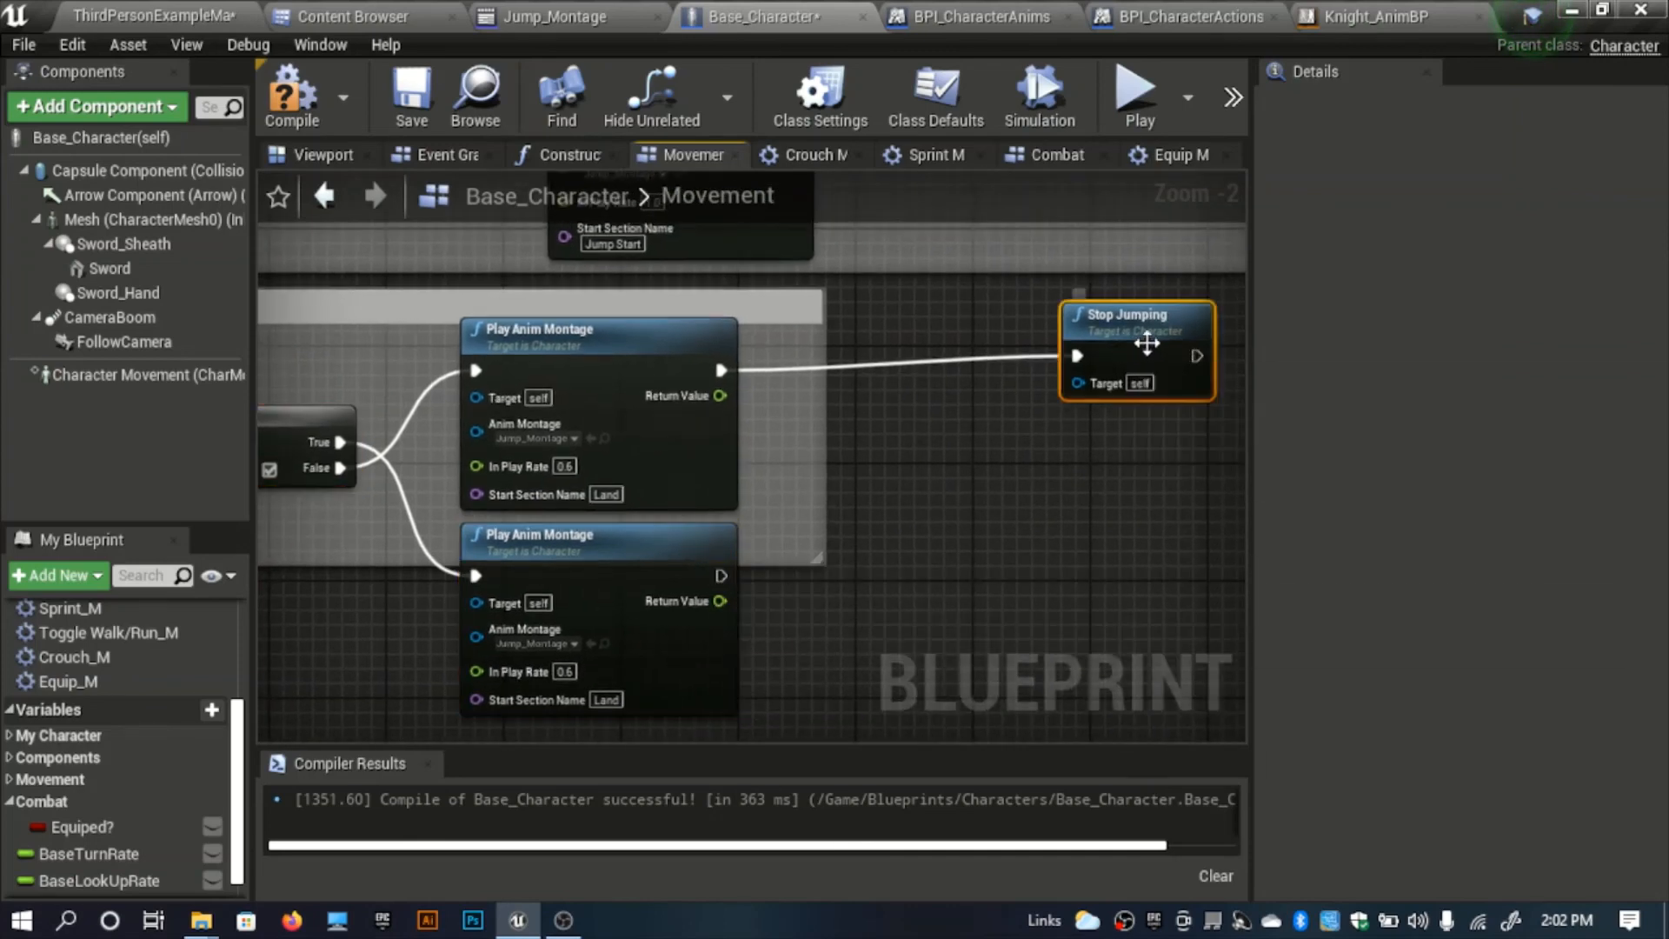
{"action": "key", "text": "ctrl+c"}
{"action": "key", "text": "ctrl+v"}
{"action": "left_click_drag", "start_coordinate": [1032, 634], "coordinate": [734, 606]}
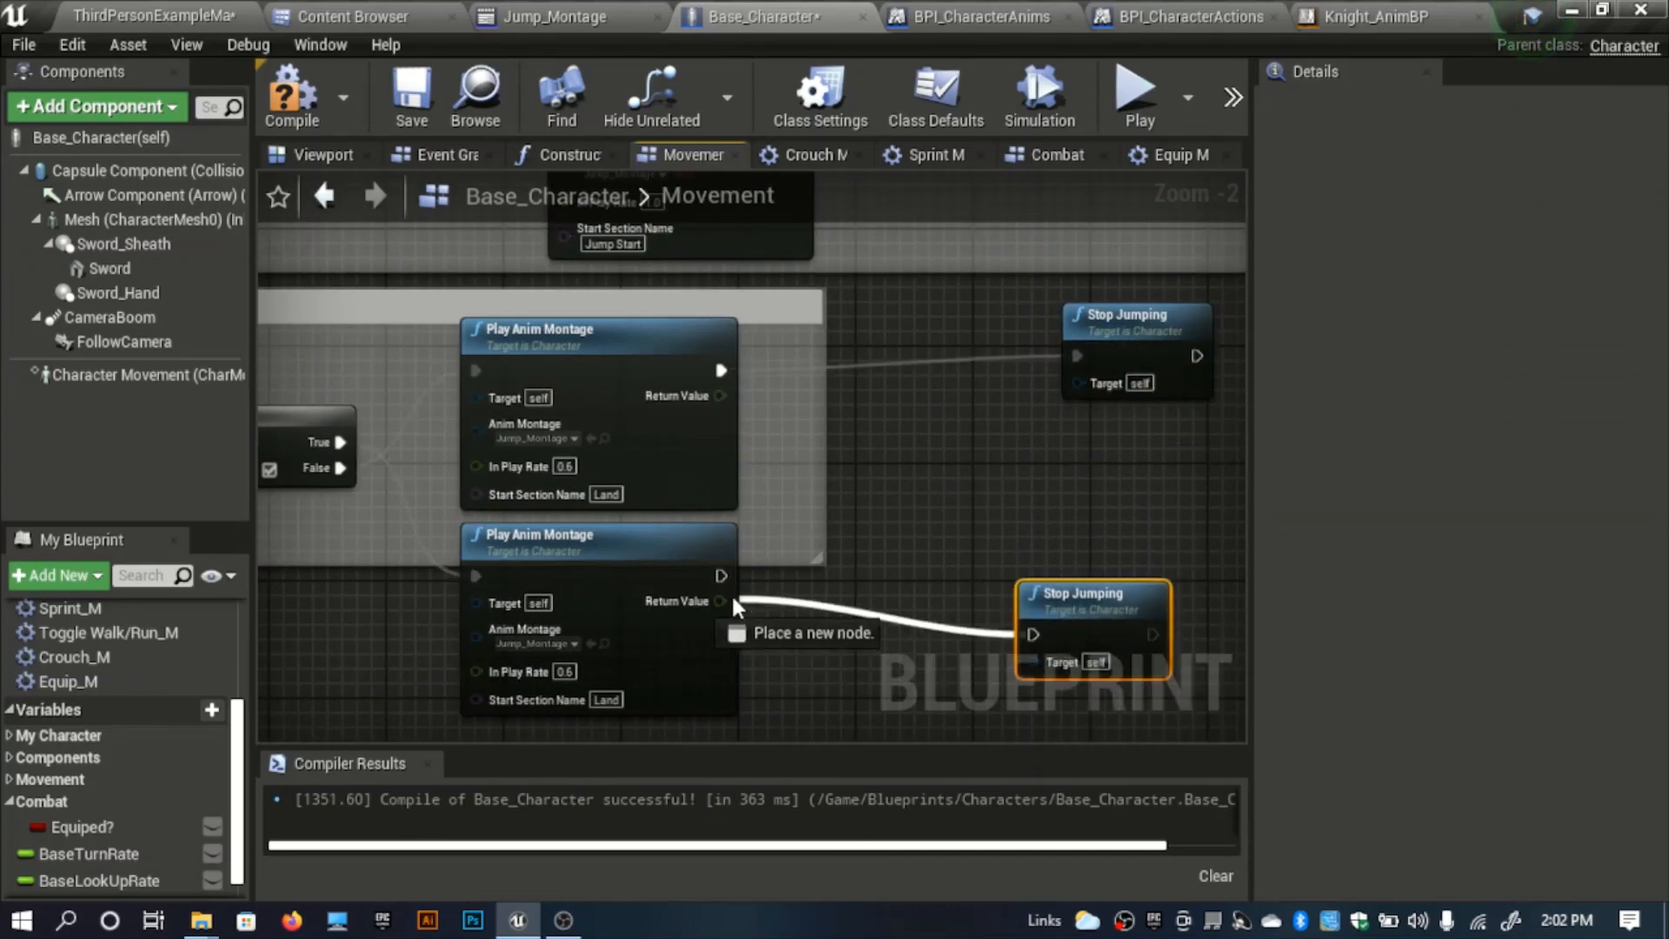
Widen and heighten the On Land comment box to enclose both Play Anim Montage nodes and both Stop Jumping nodes.
{"action": "left_click_drag", "start_coordinate": [822, 481], "coordinate": [1306, 469]}
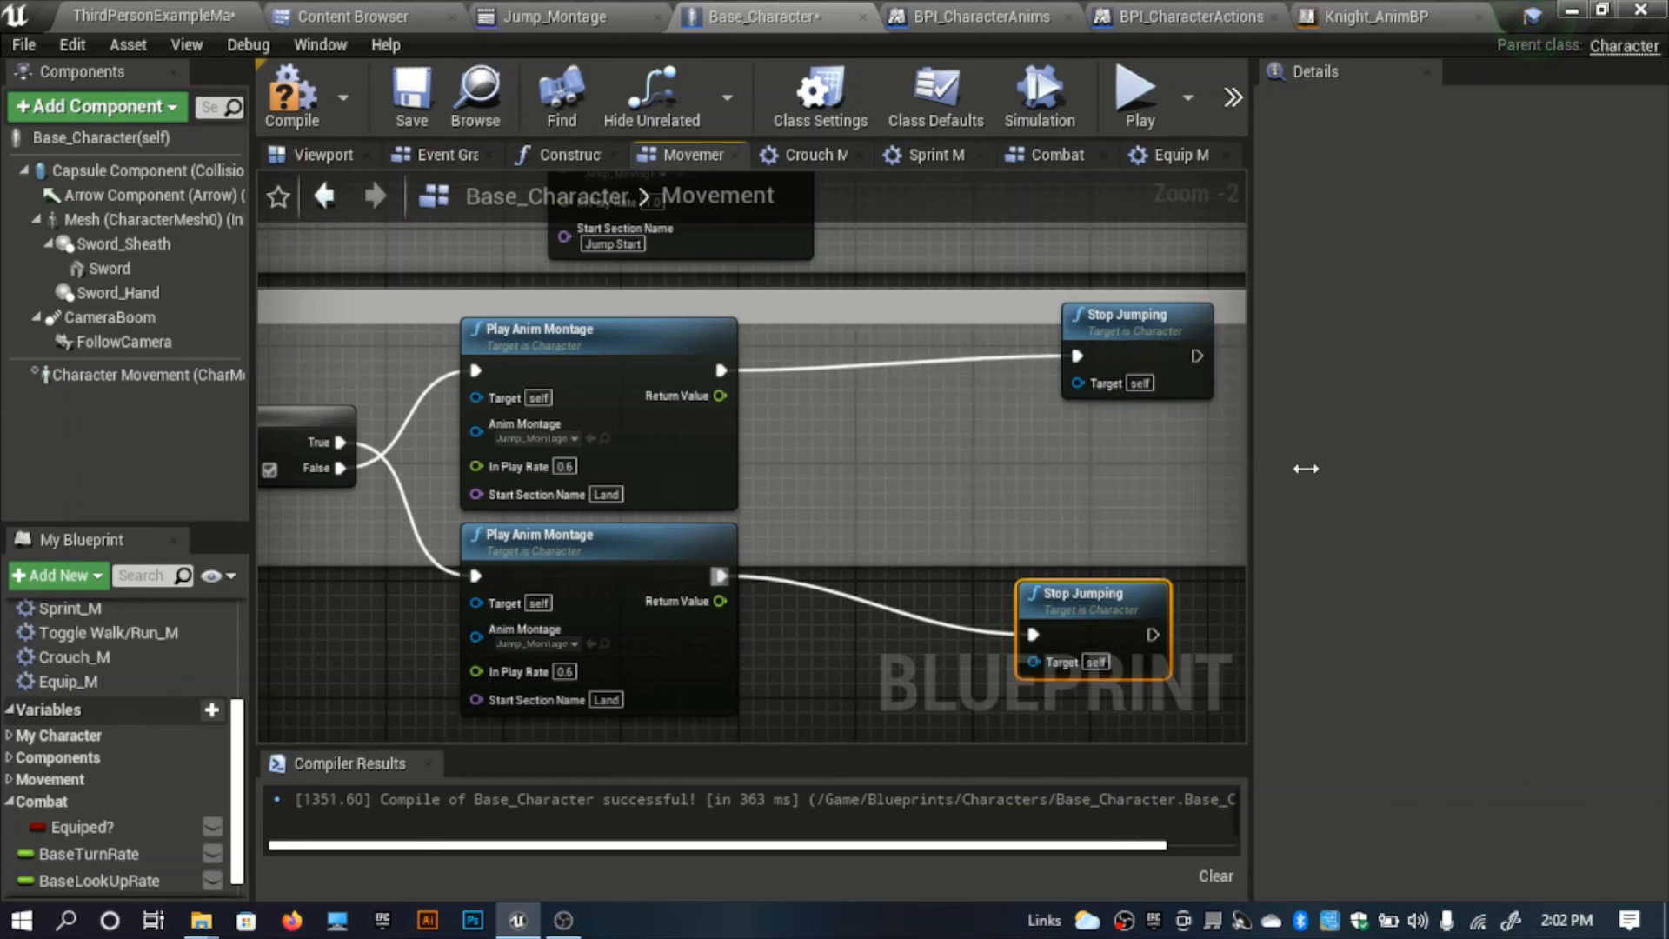
{"action": "right_click_drag", "start_coordinate": [916, 550], "coordinate": [878, 469]}
{"action": "left_click_drag", "start_coordinate": [879, 469], "coordinate": [866, 641]}
{"action": "right_click_drag", "start_coordinate": [736, 616], "coordinate": [865, 563]}
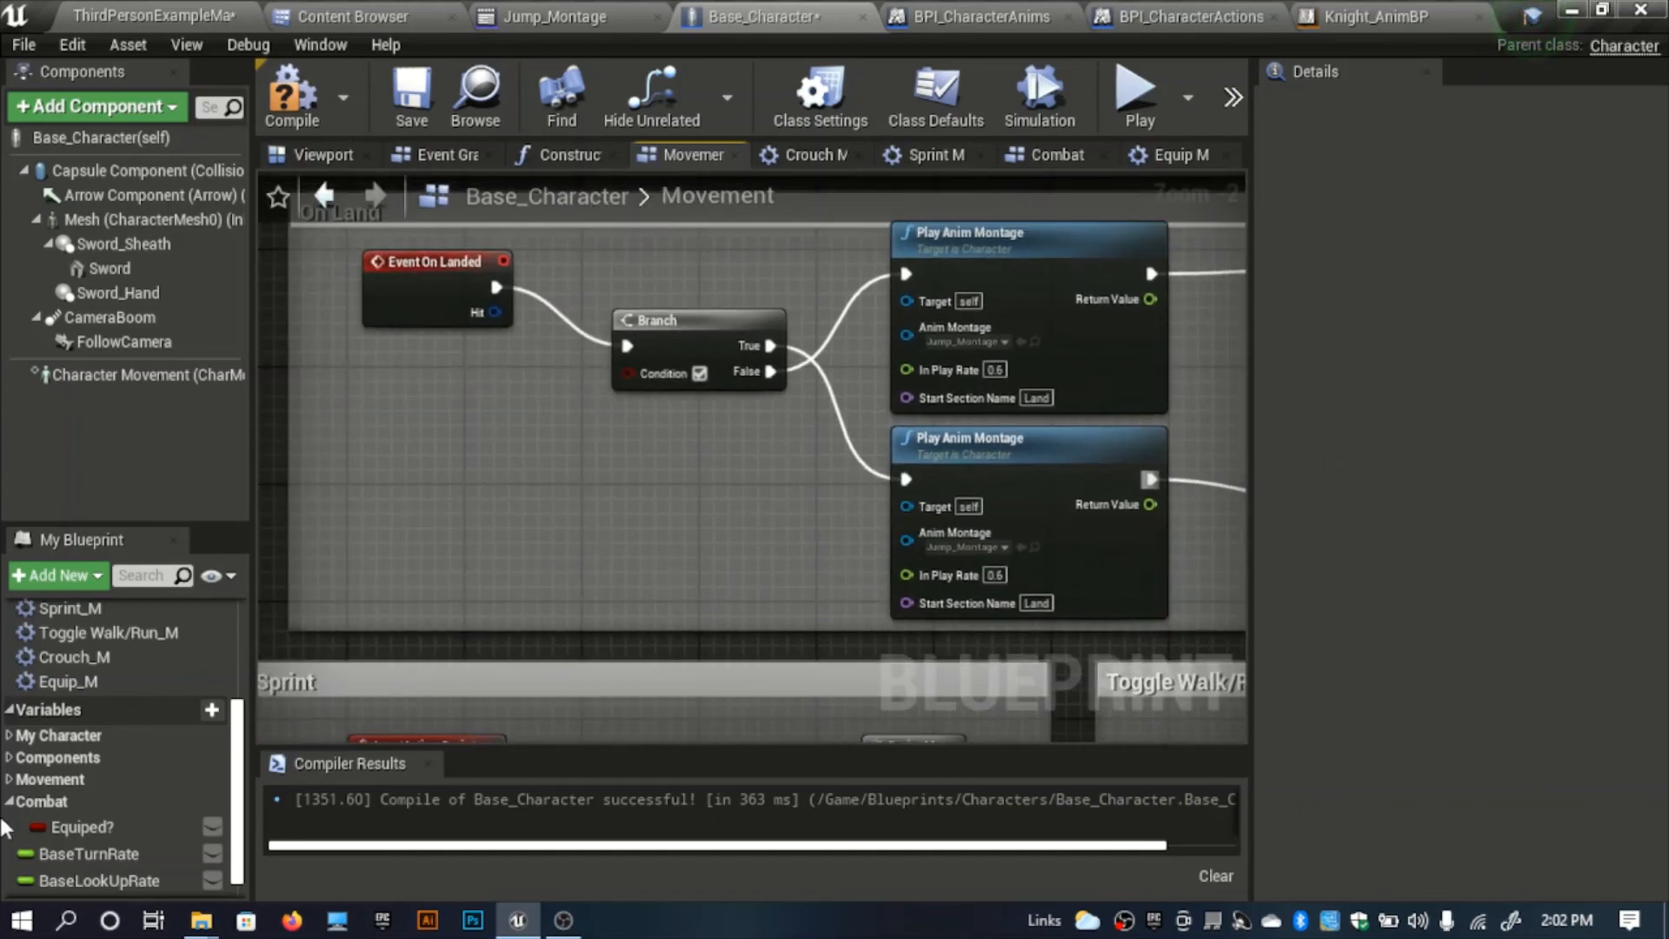
Connect an Equiped? getter to the On Land Branch condition, compile the blueprint, and lower the Toggle Walk/Run comment's upper edge slightly.
{"action": "left_click_drag", "start_coordinate": [79, 836], "coordinate": [642, 370]}
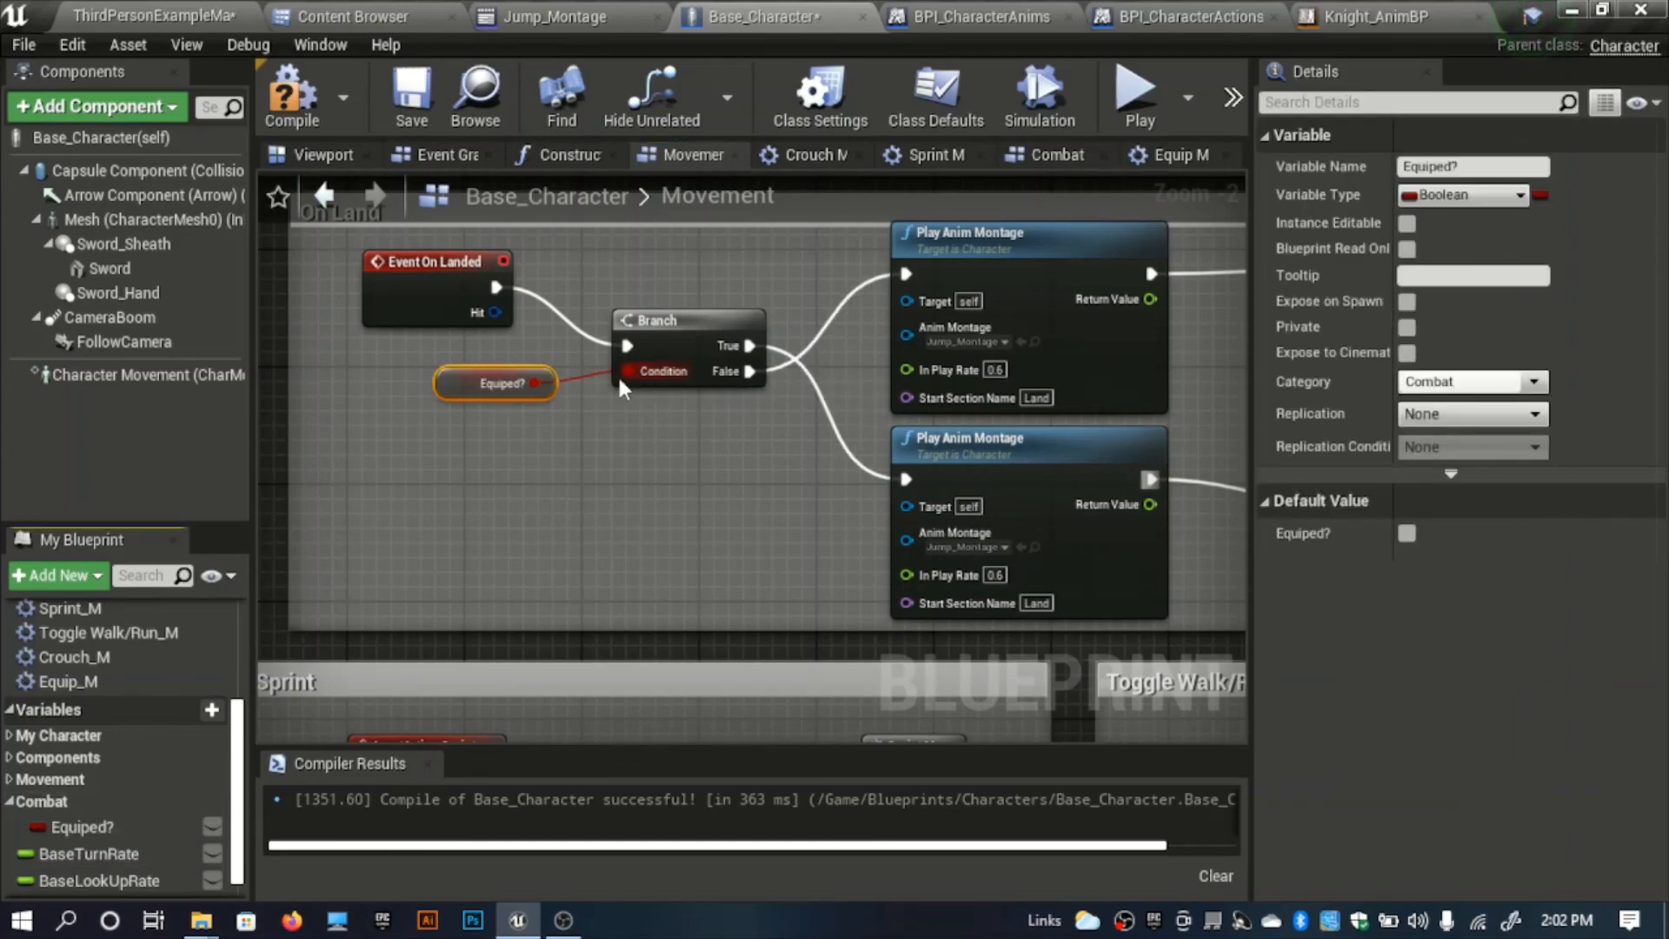
{"action": "left_click", "coordinate": [300, 102]}
{"action": "scroll", "coordinate": [543, 417], "scroll_direction": "down", "scroll_amount": 5}
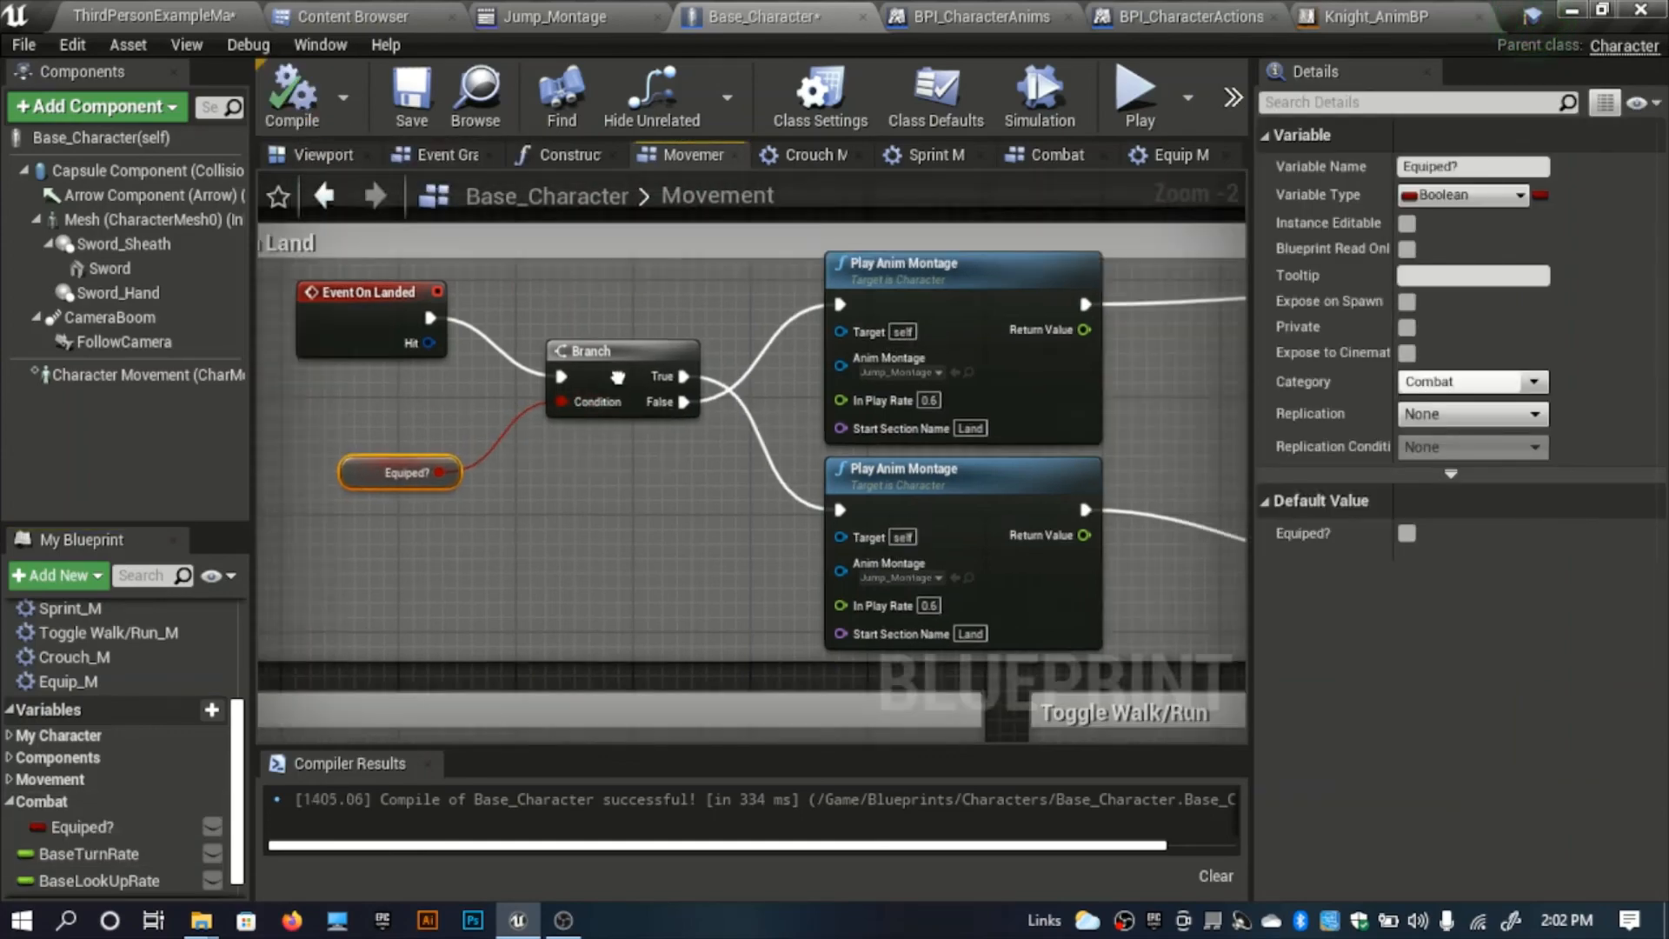
{"action": "scroll", "coordinate": [543, 417], "scroll_direction": "up", "scroll_amount": 4}
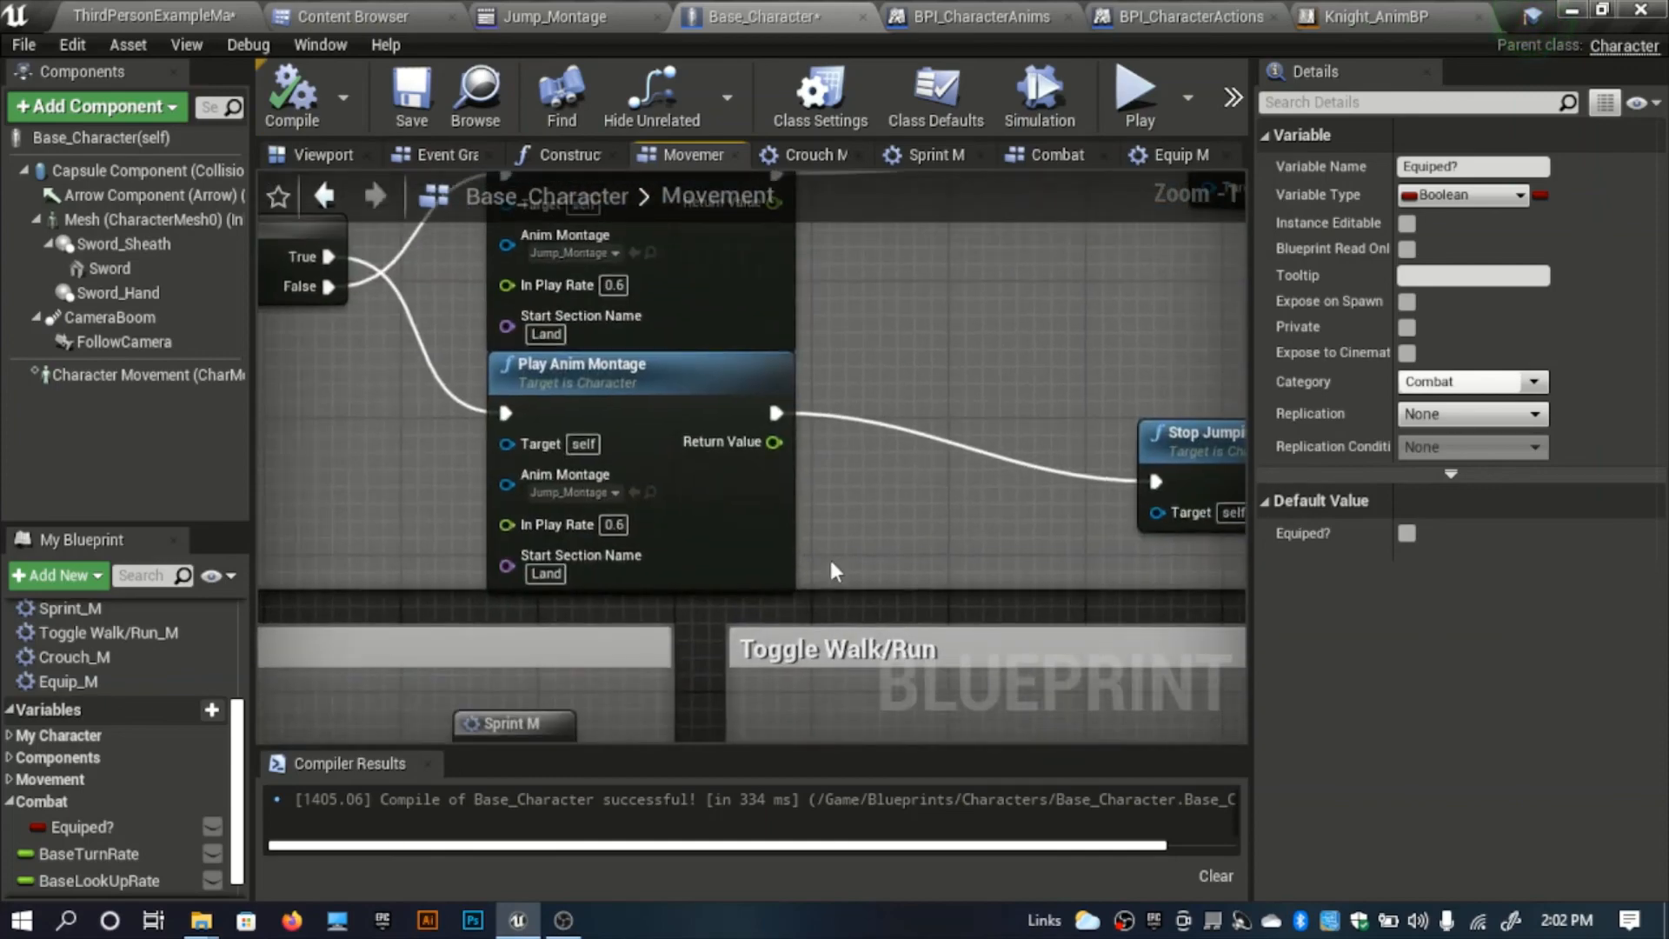
{"action": "left_click_drag", "start_coordinate": [834, 584], "coordinate": [830, 602]}
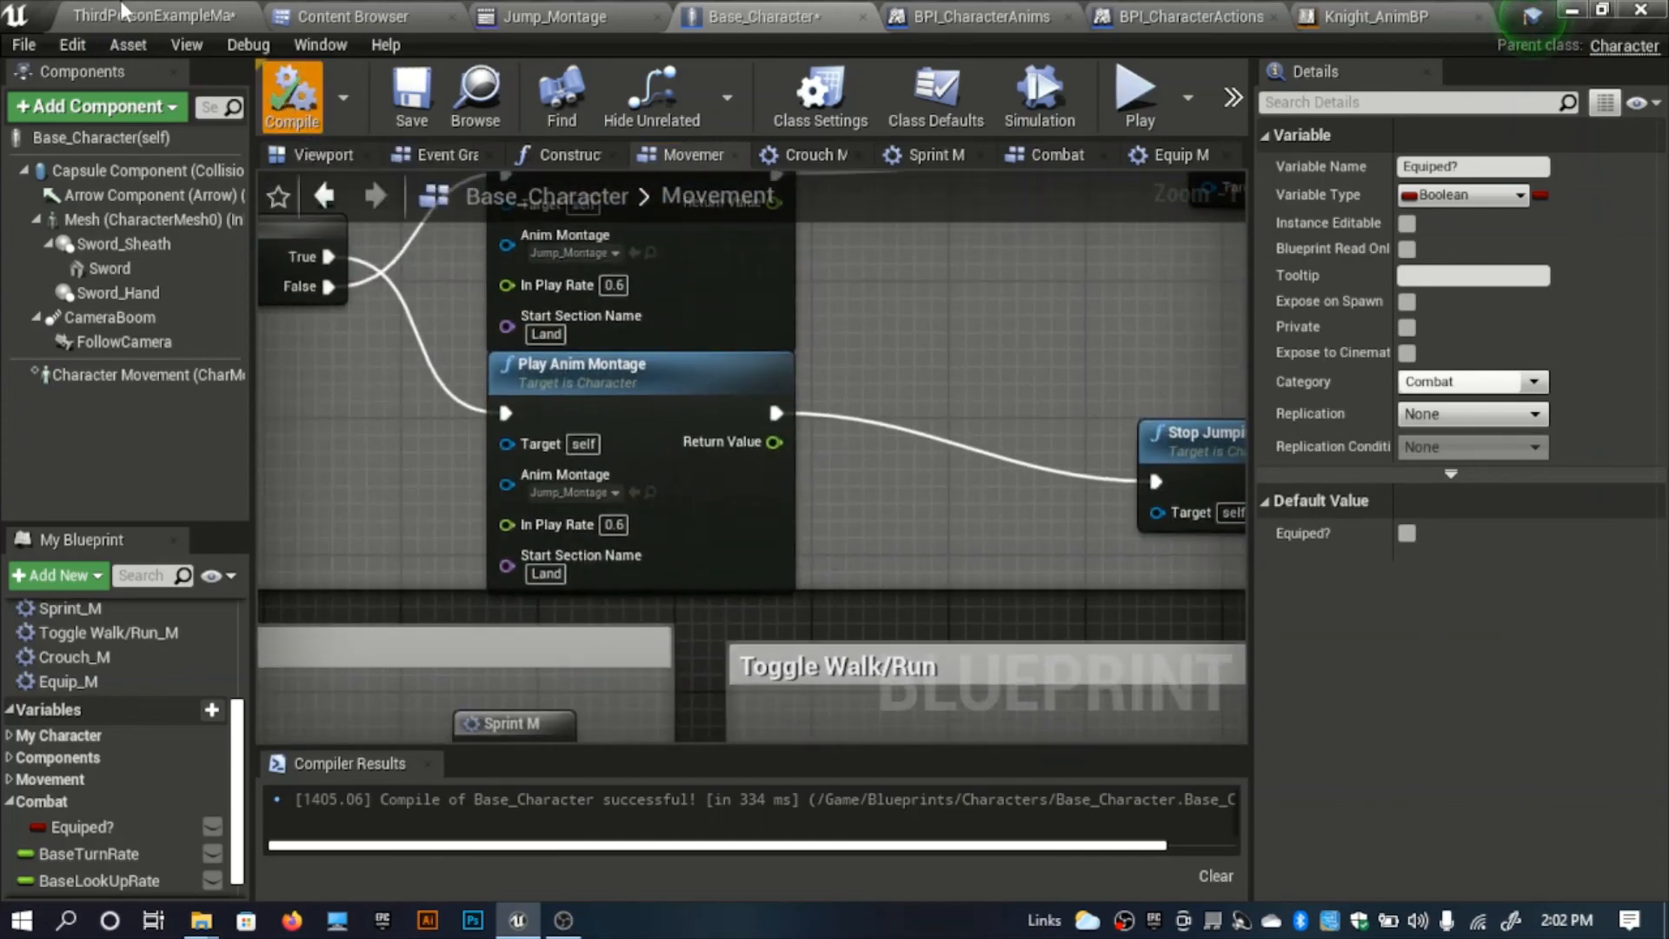
Assign Jump_Montage from the Combat Montage folder to the lower On Land Play Anim Montage node.
{"action": "left_click", "coordinate": [124, 12]}
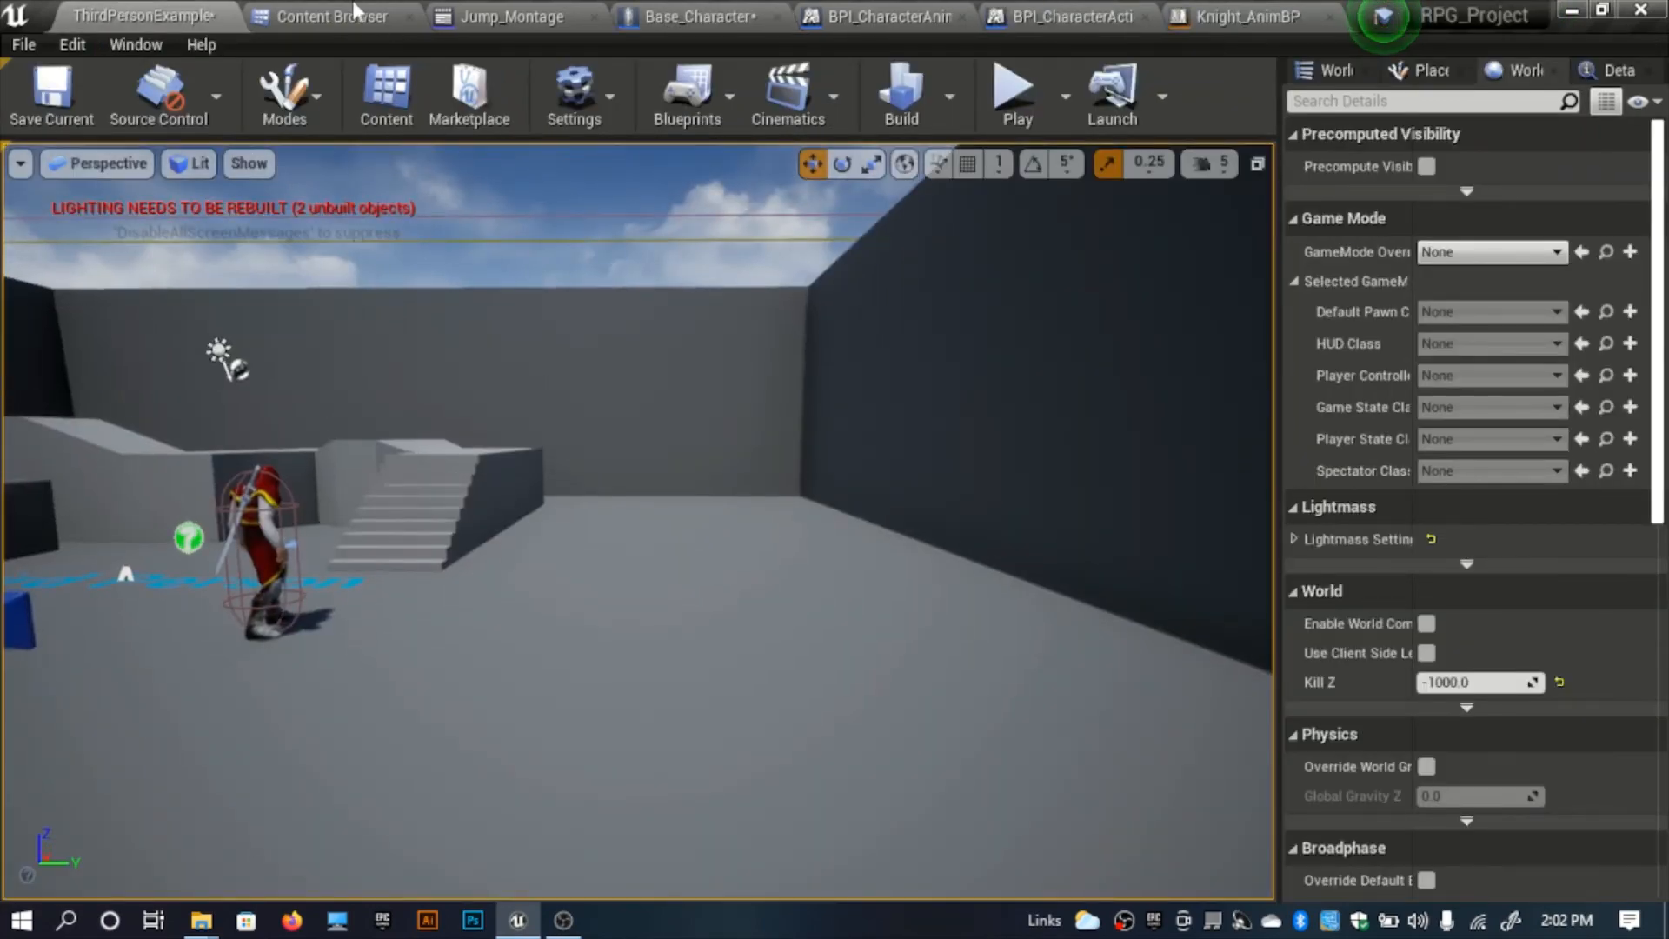
{"action": "left_click", "coordinate": [495, 10]}
{"action": "left_click", "coordinate": [367, 9]}
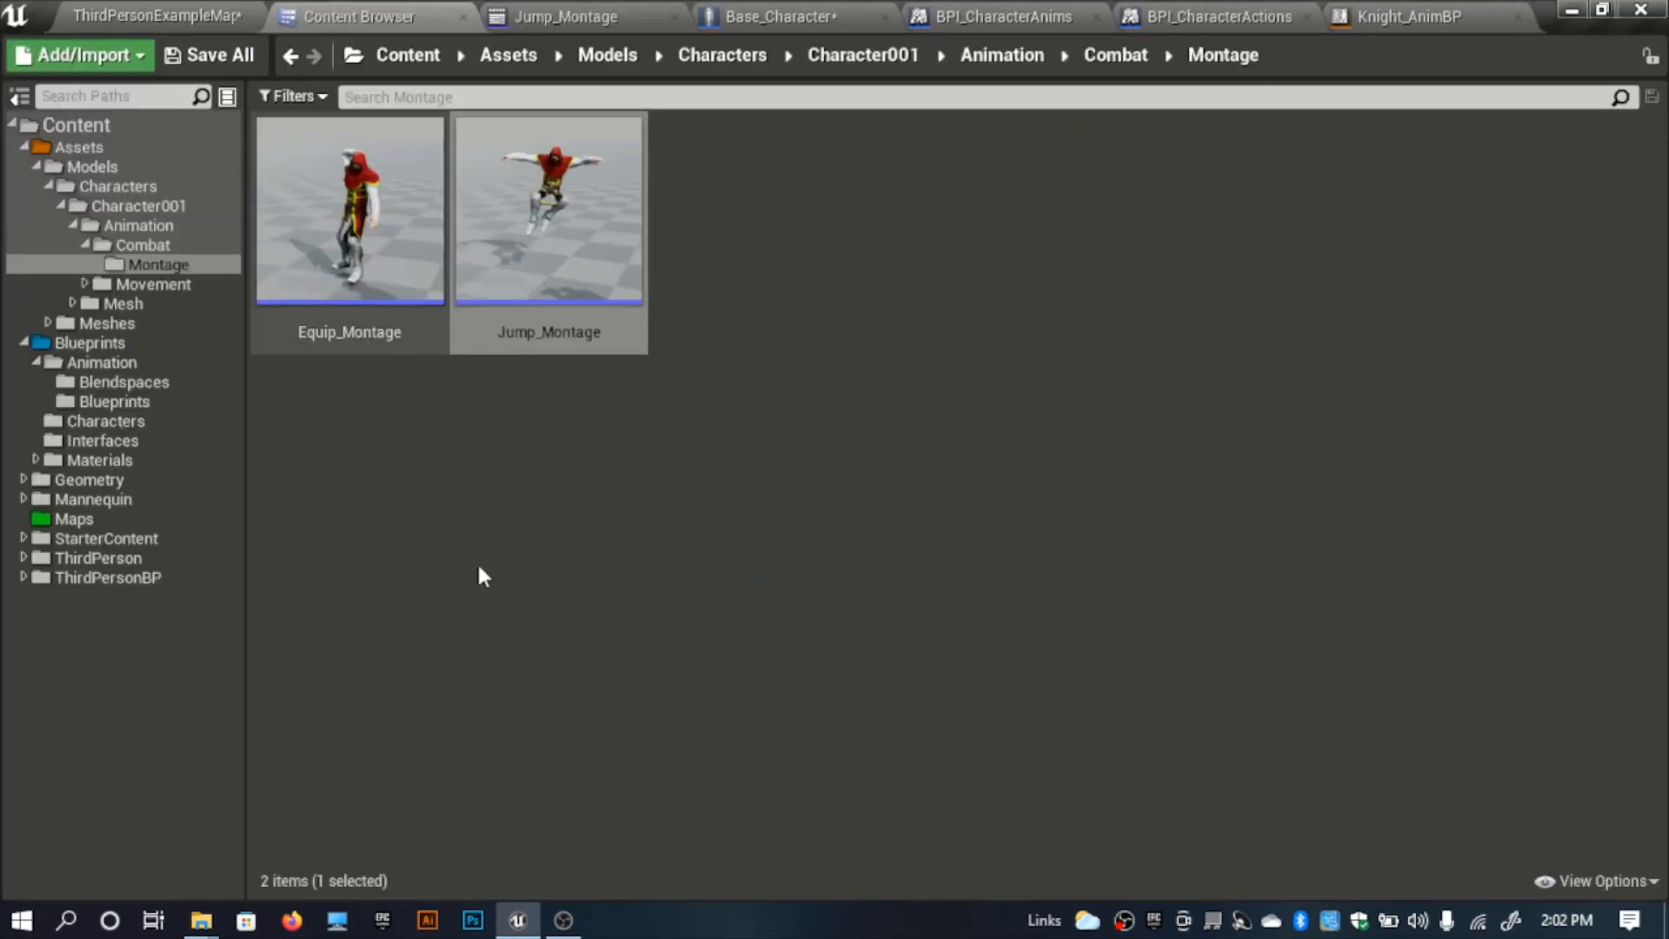
{"action": "left_click", "coordinate": [516, 290]}
{"action": "left_click", "coordinate": [818, 12]}
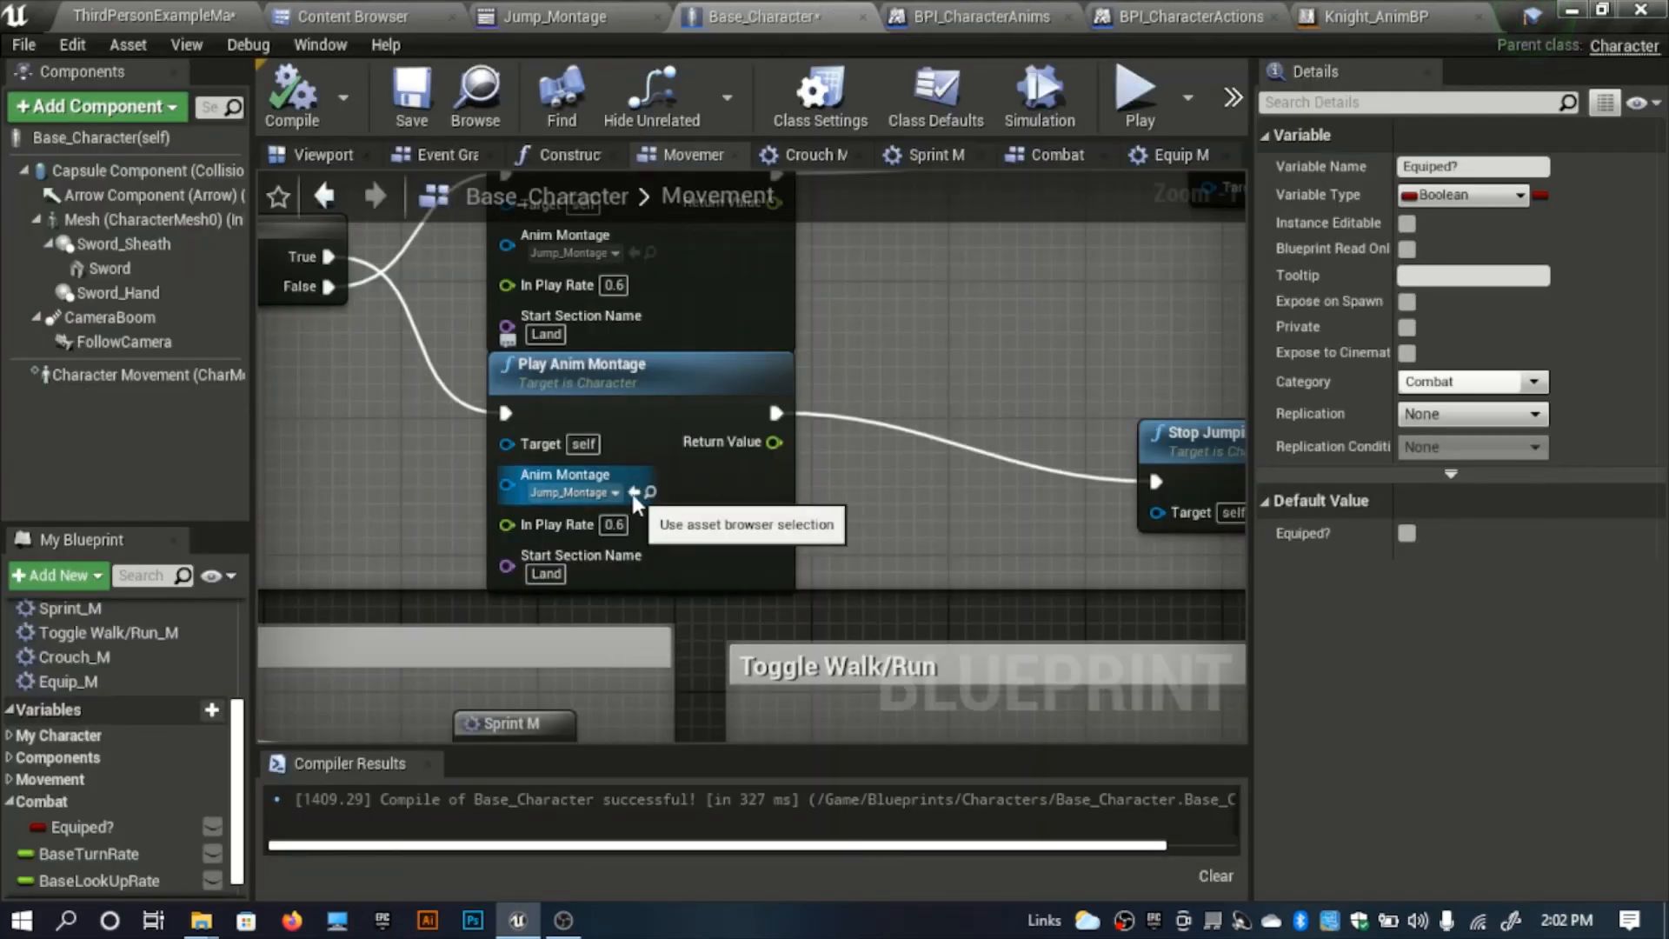
Play-test the level, making the knight jump, equip the sword and jump repeatedly with it in hand.
{"action": "left_click", "coordinate": [107, 10]}
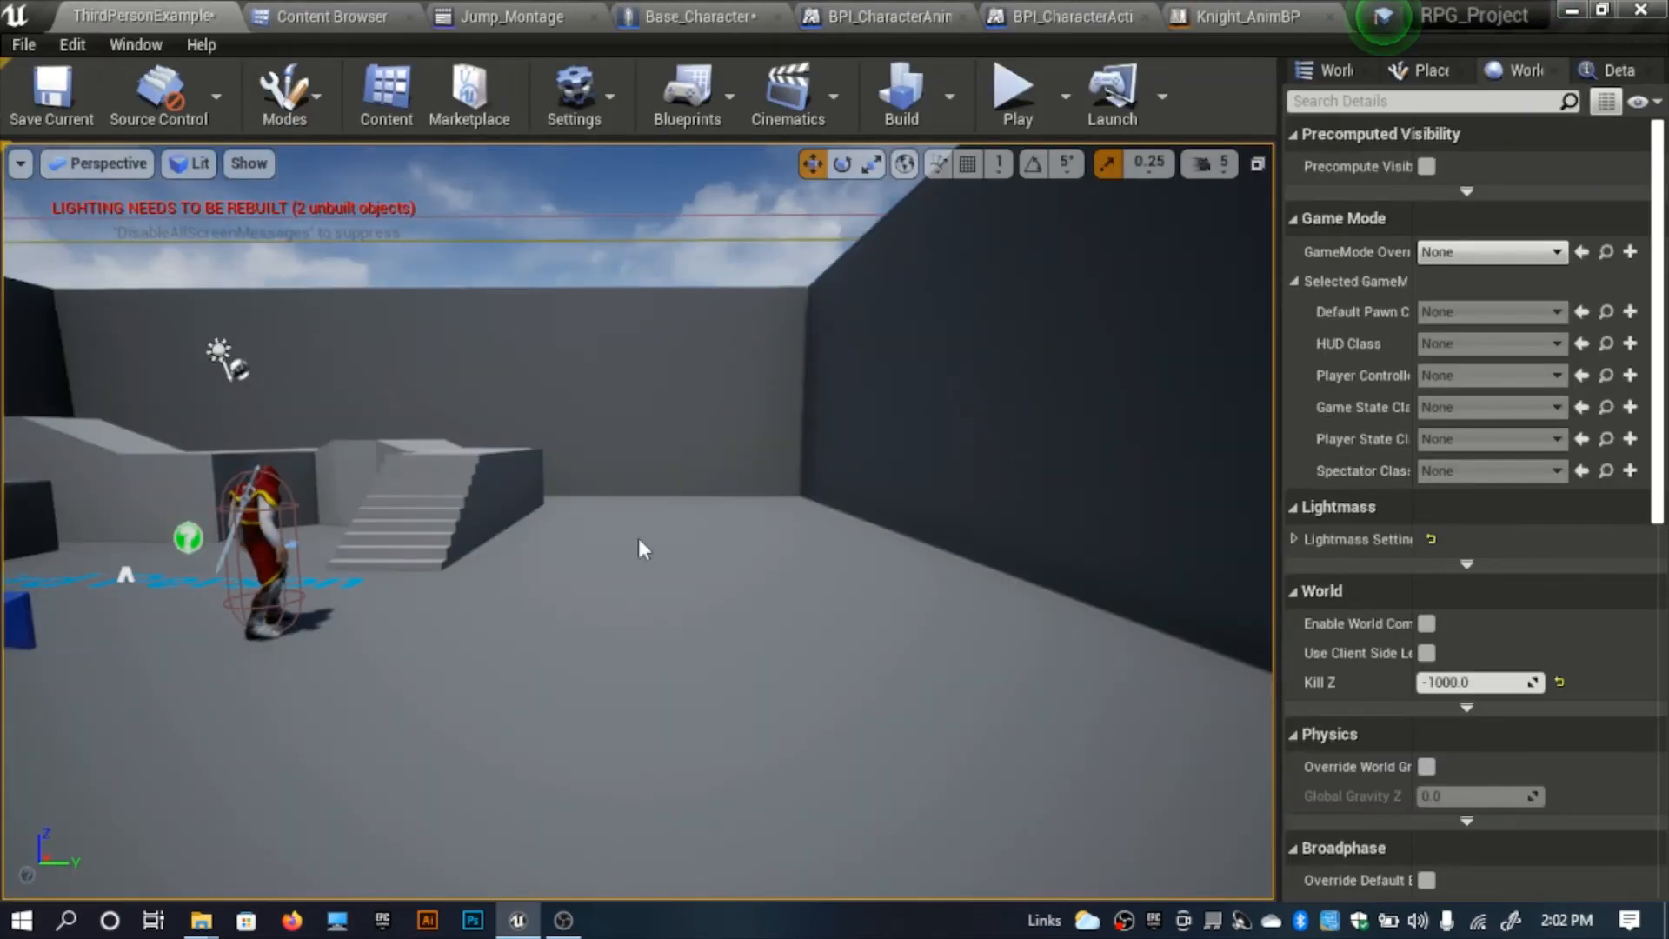
{"action": "key", "text": "alt+p"}
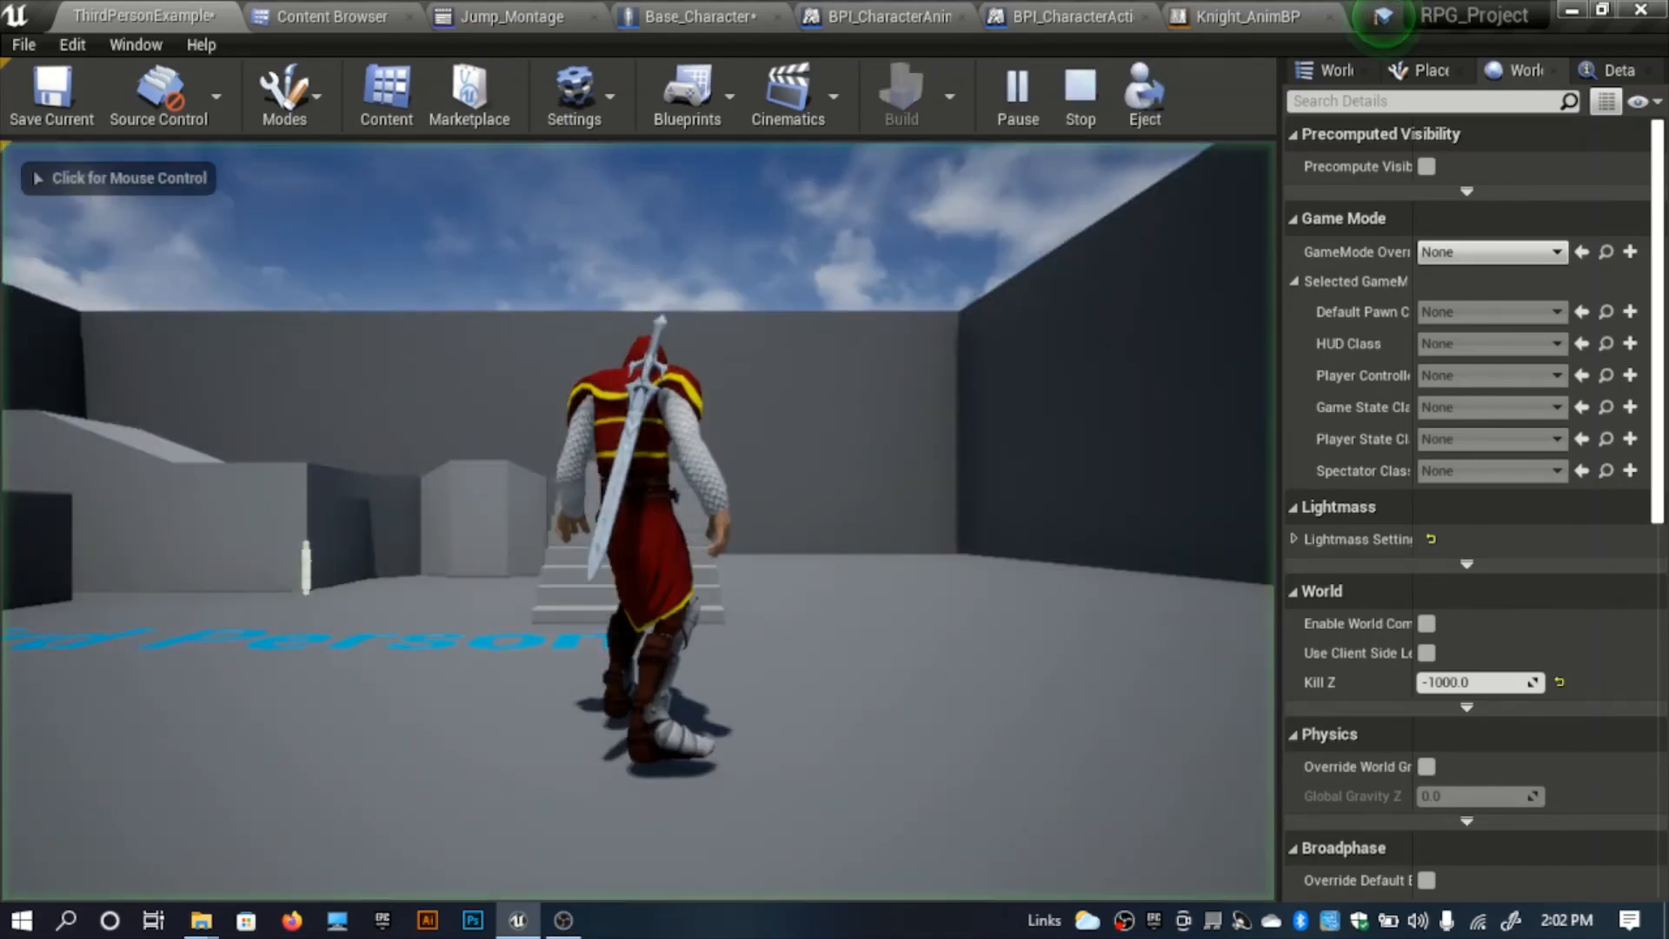
{"action": "left_click", "coordinate": [584, 506]}
{"action": "key", "text": "space"}
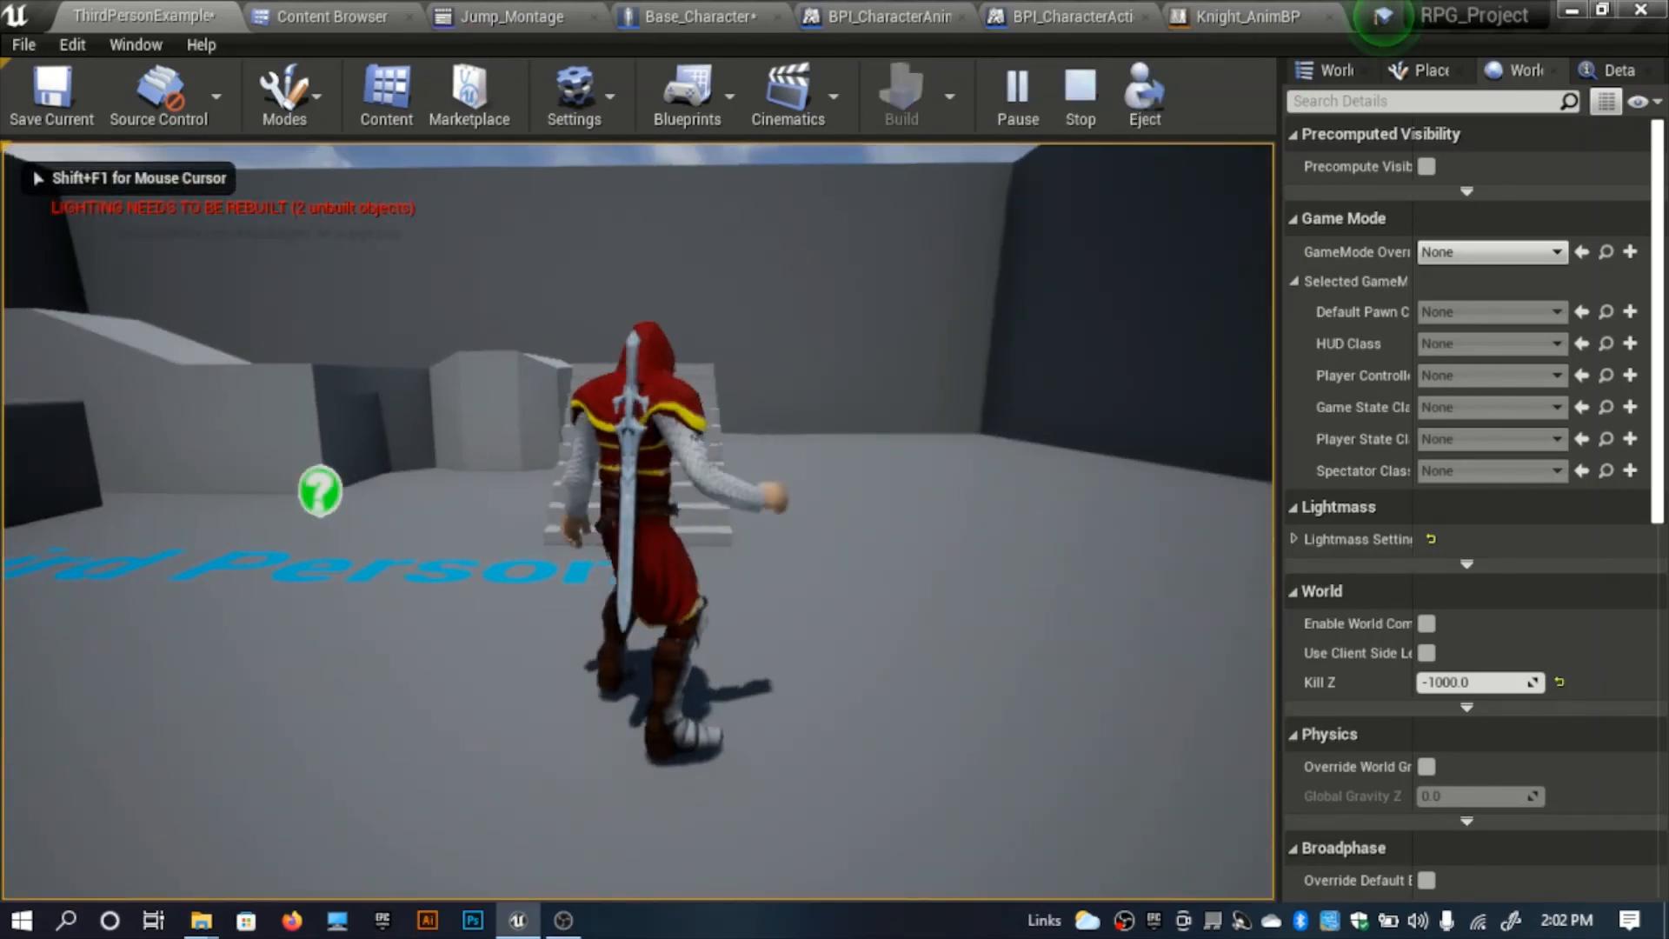
{"action": "key", "text": "e"}
{"action": "key", "text": "space"}
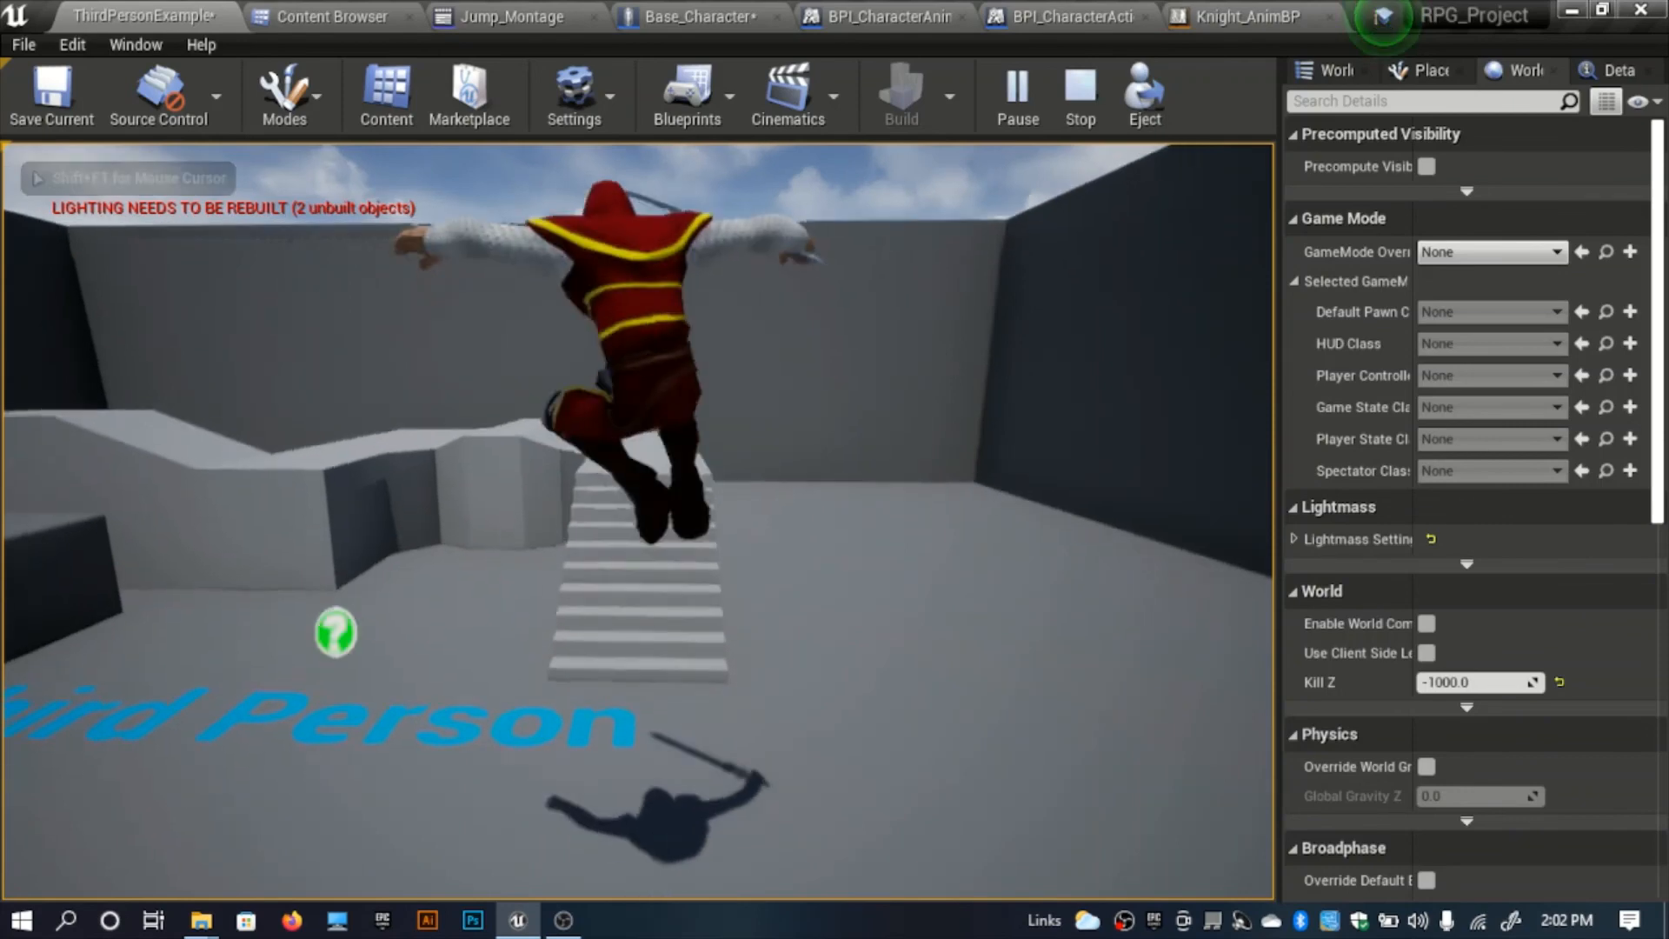
{"action": "key", "text": "space"}
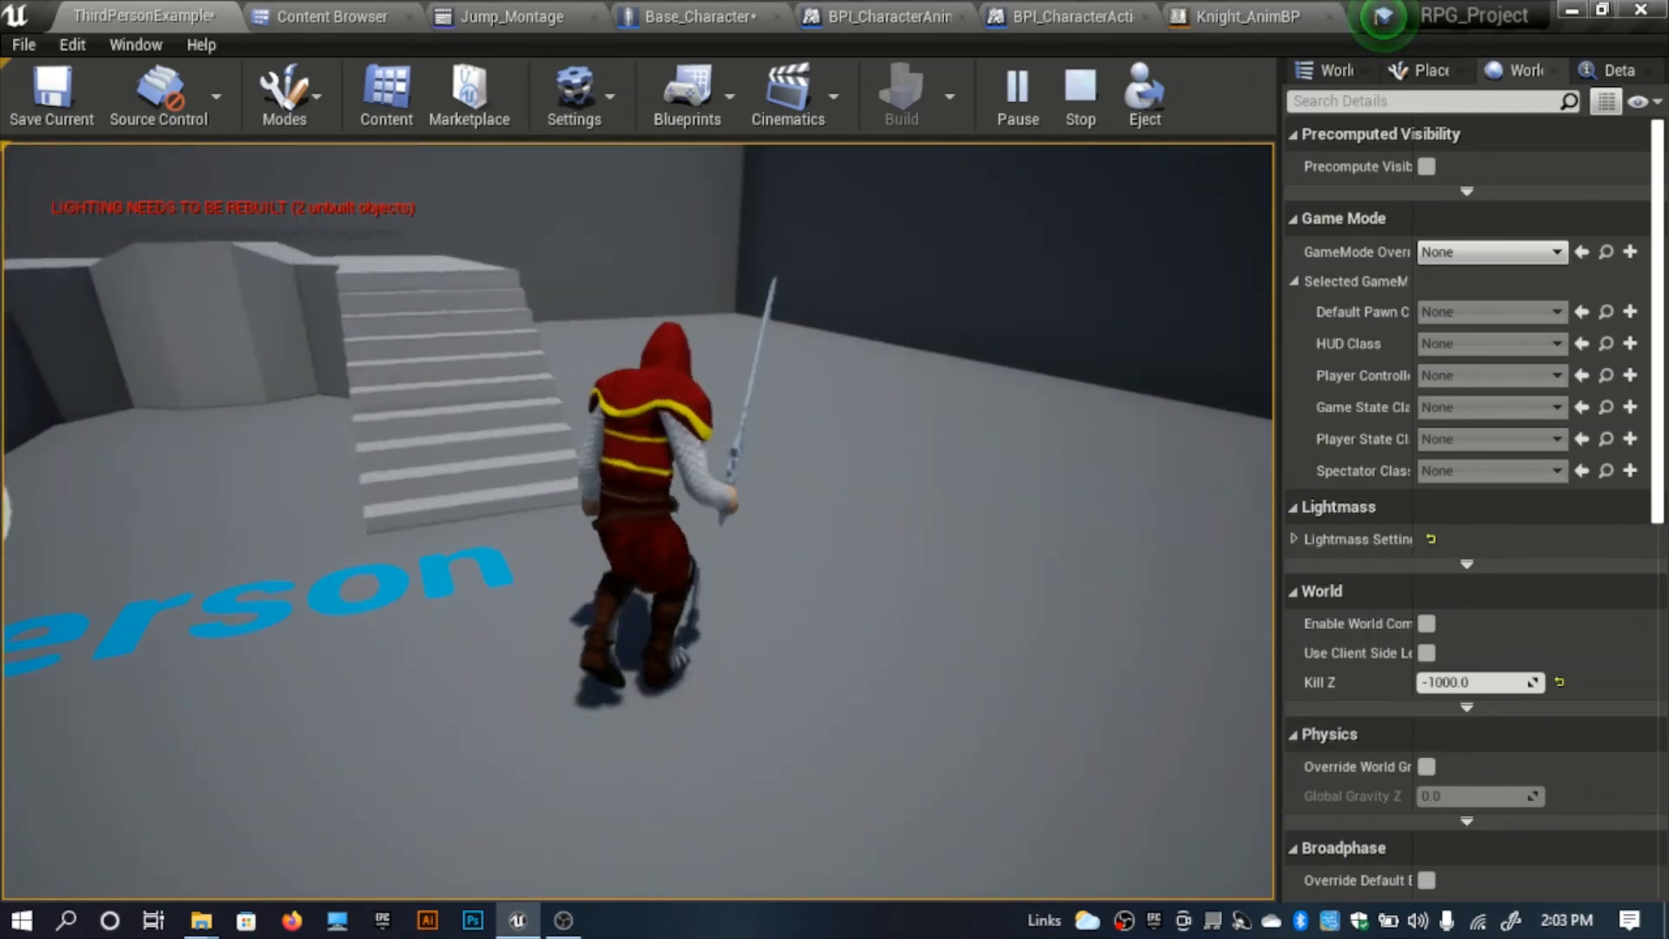
{"action": "key", "text": "space"}
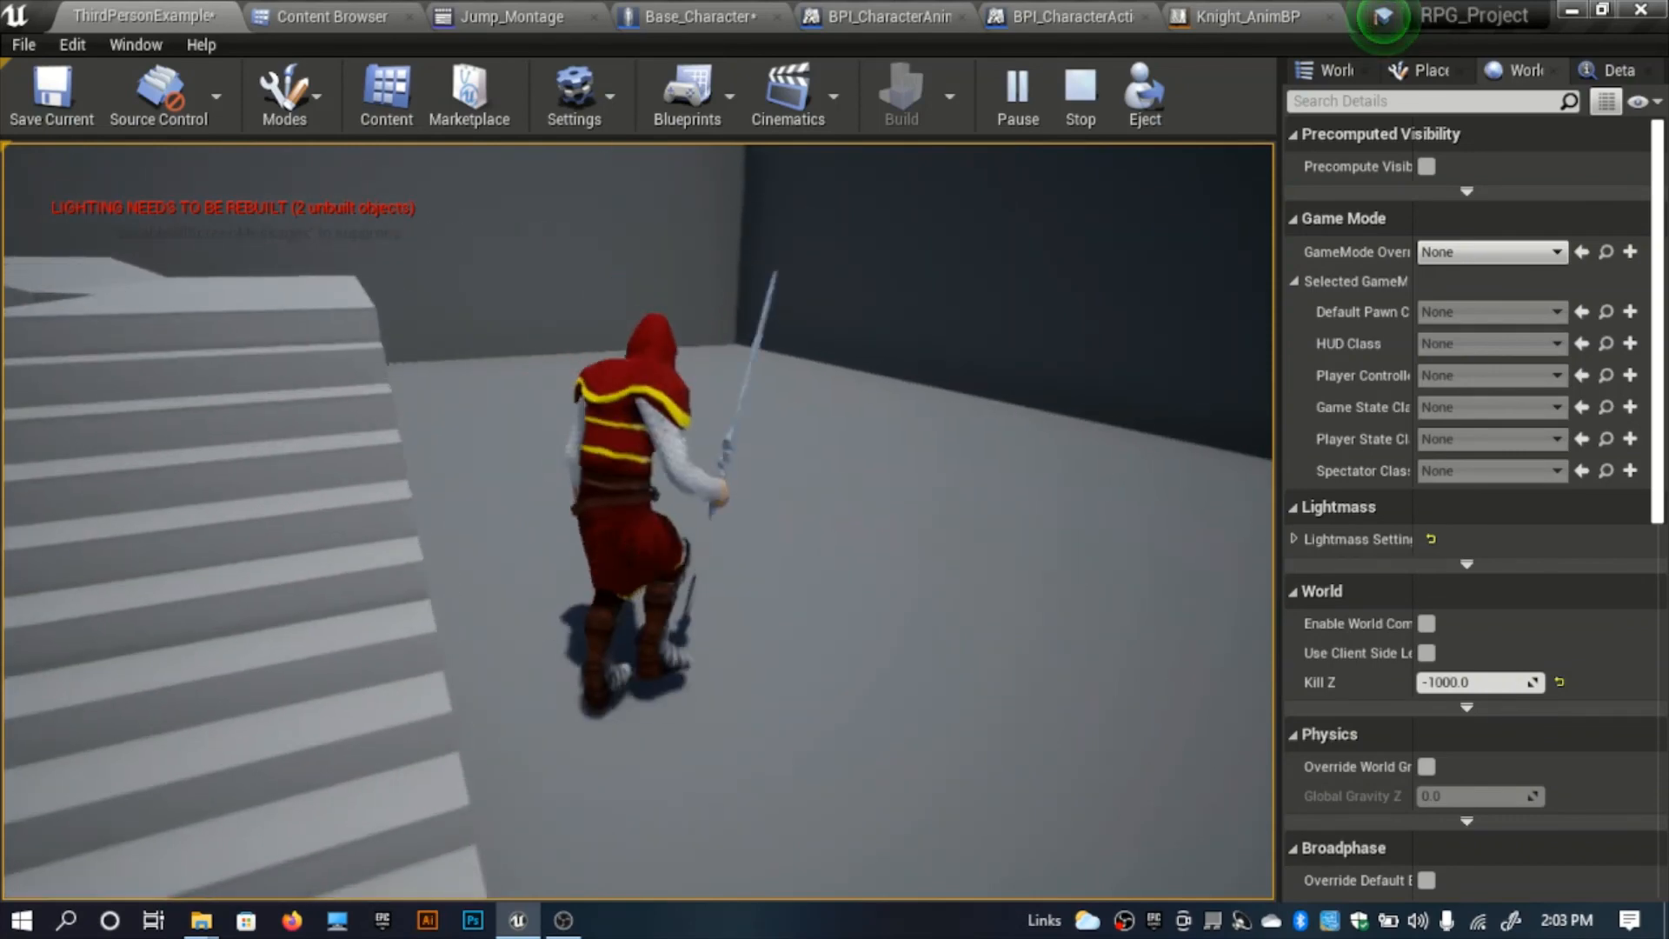
{"action": "key", "text": "space"}
{"action": "key", "text": "space"}
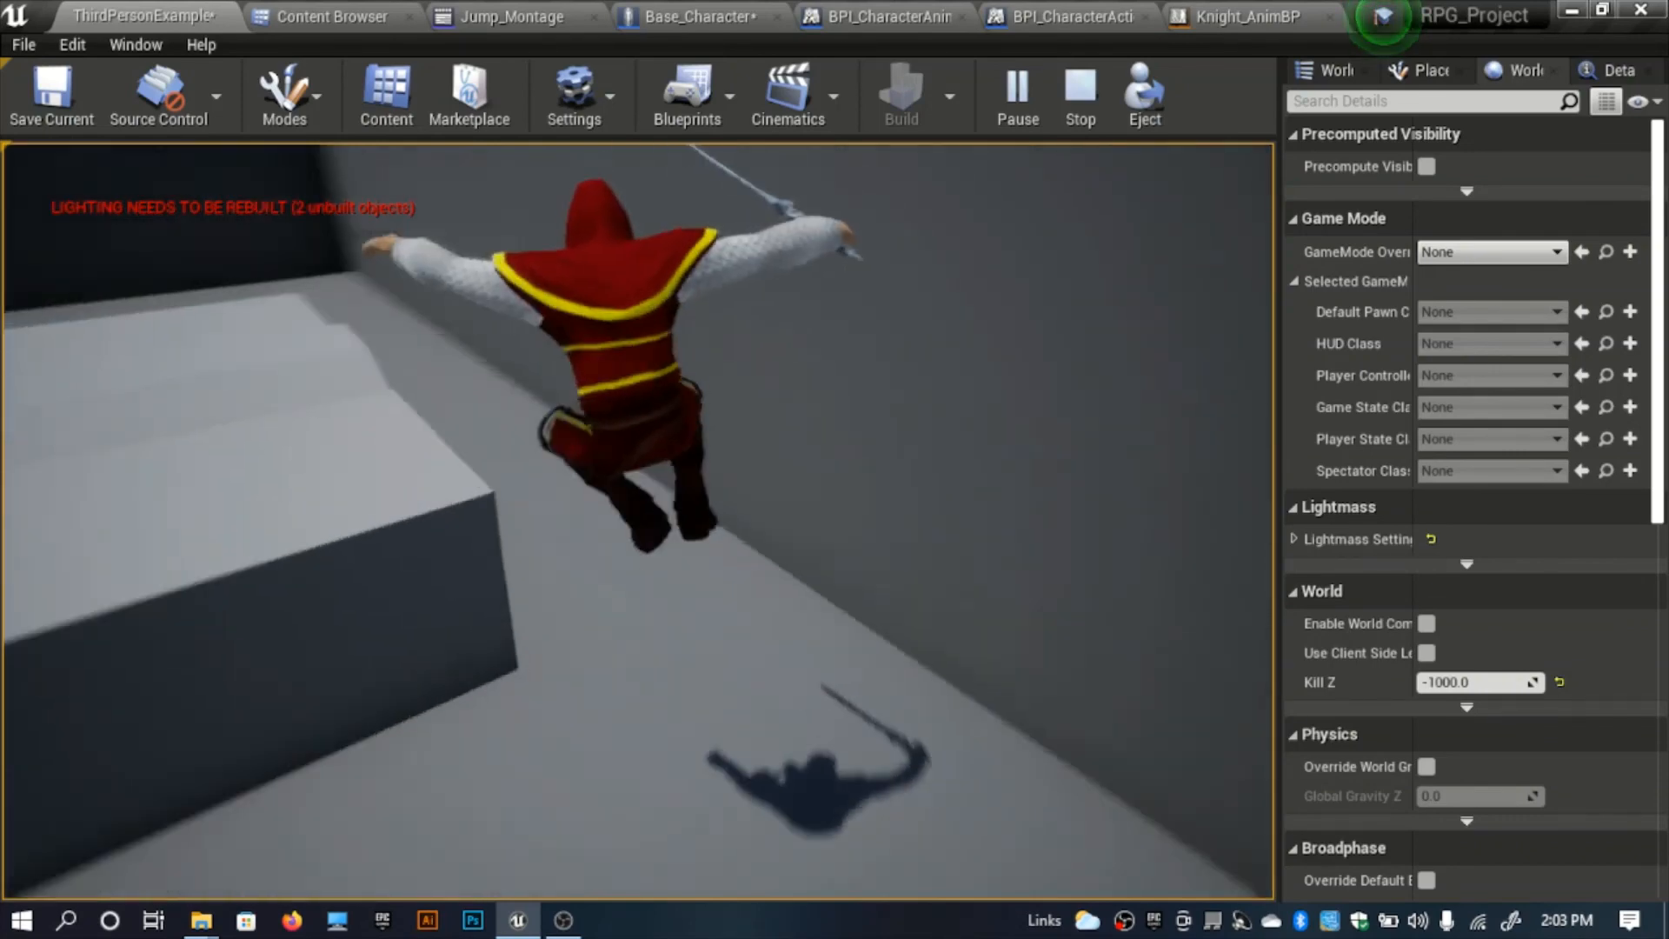
Run the knight around the level with the sword equipped to check the armed movement animations.
{"action": "key", "text": "w"}
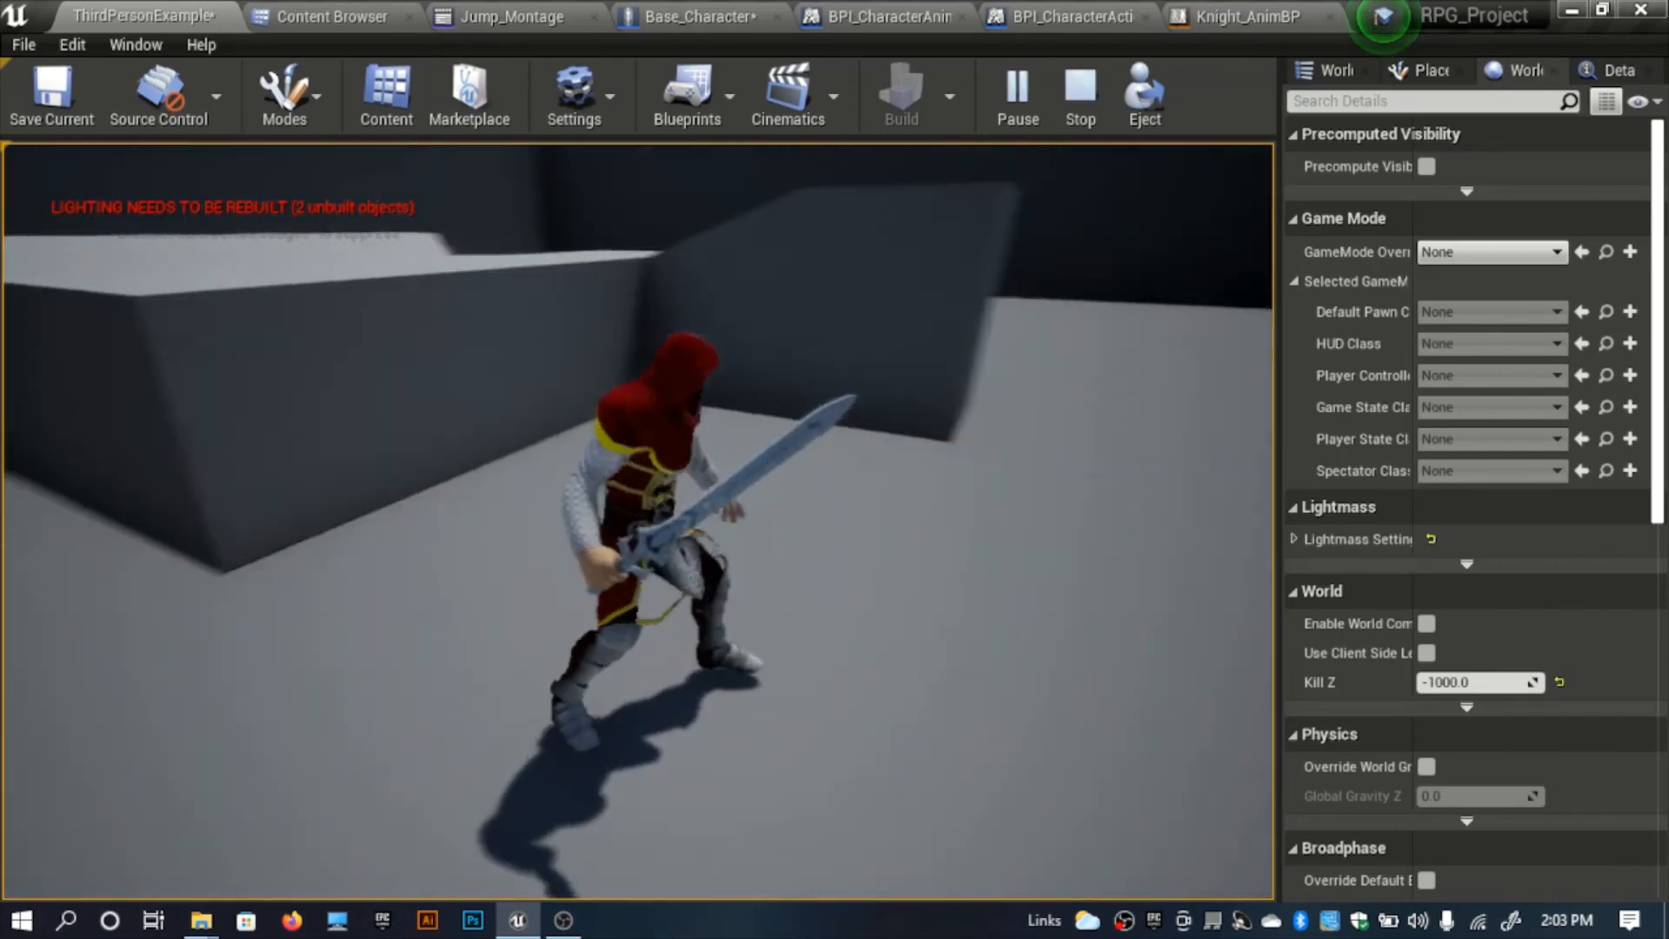
{"action": "key", "text": "w"}
{"action": "key", "text": "w"}
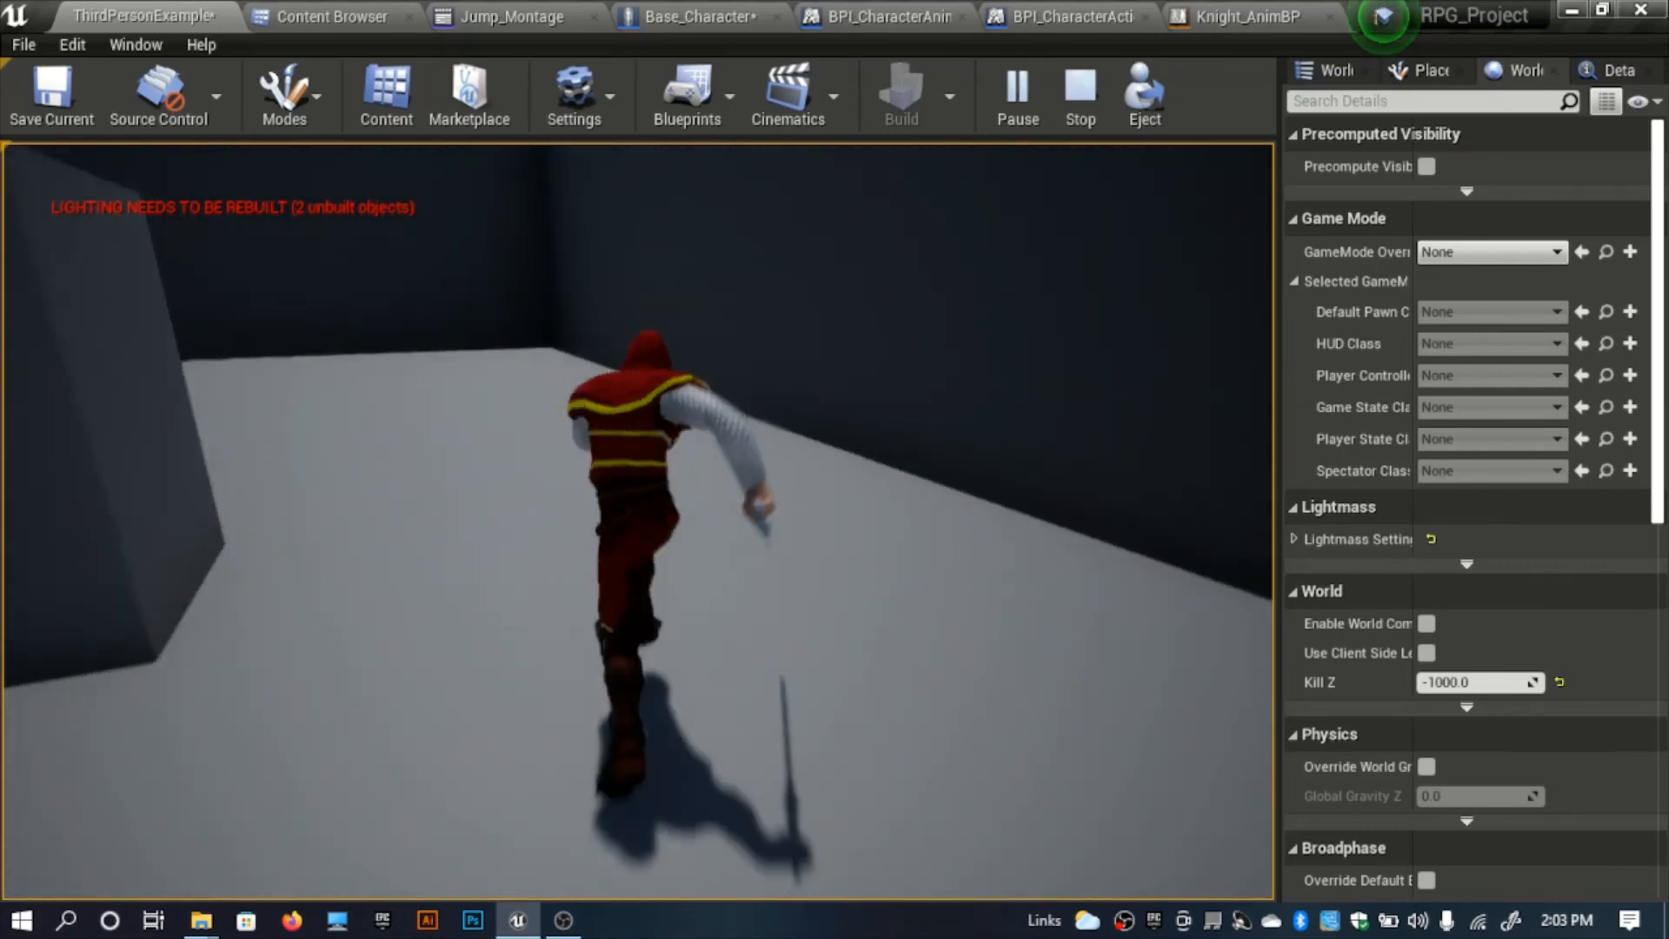
{"action": "key", "text": "w"}
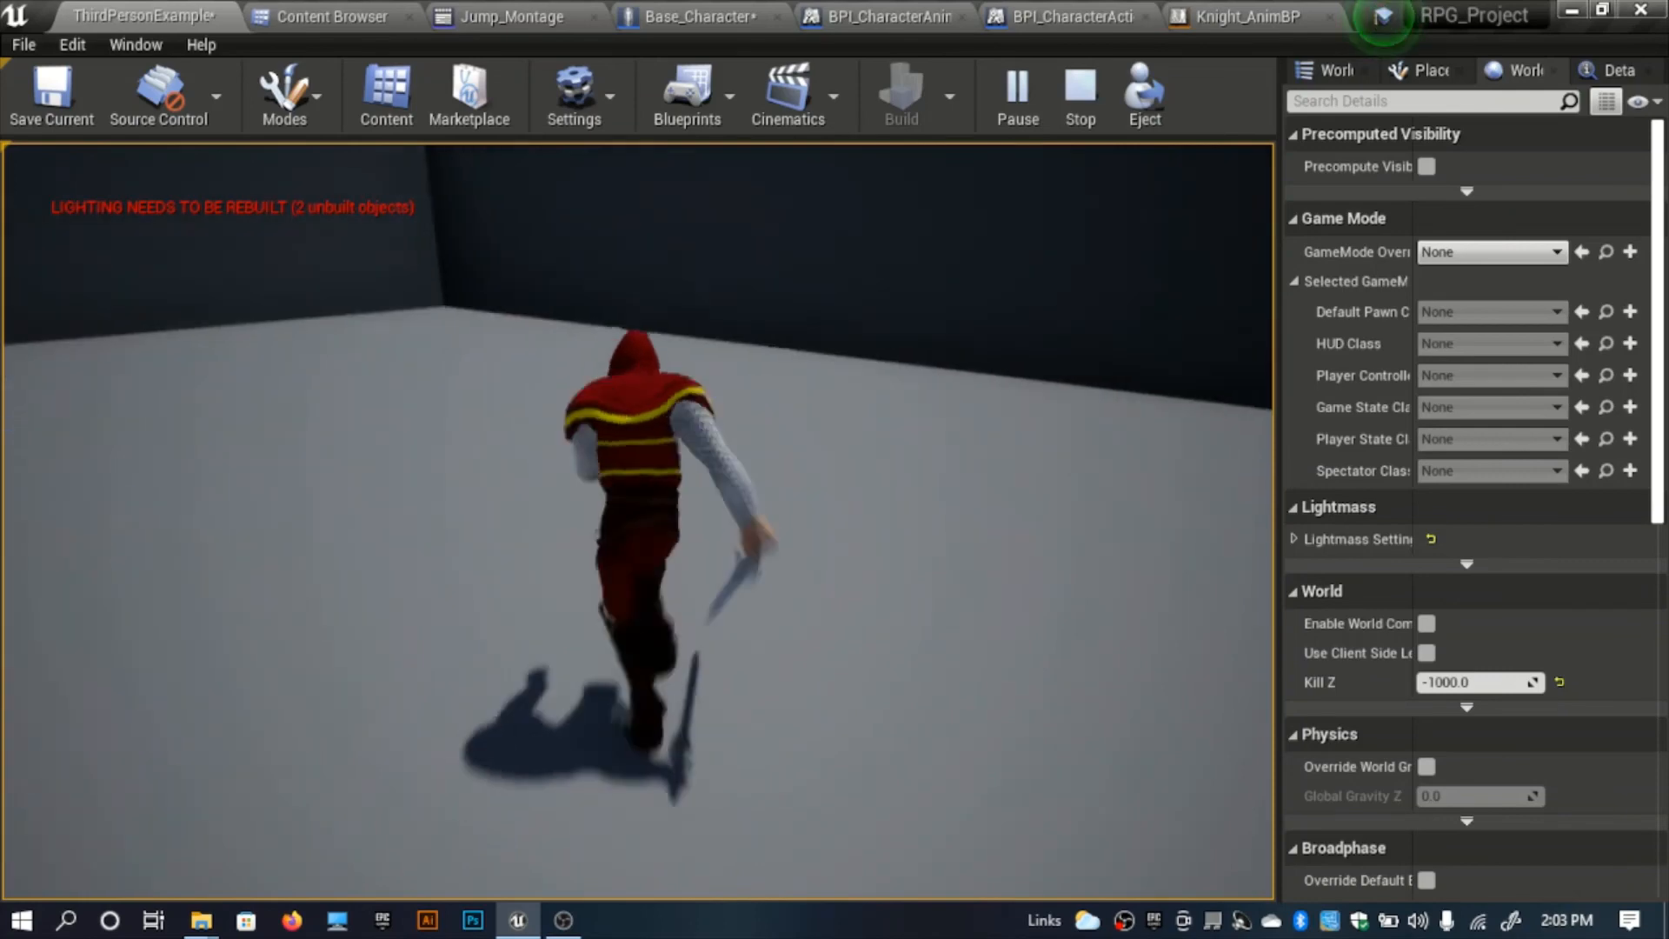